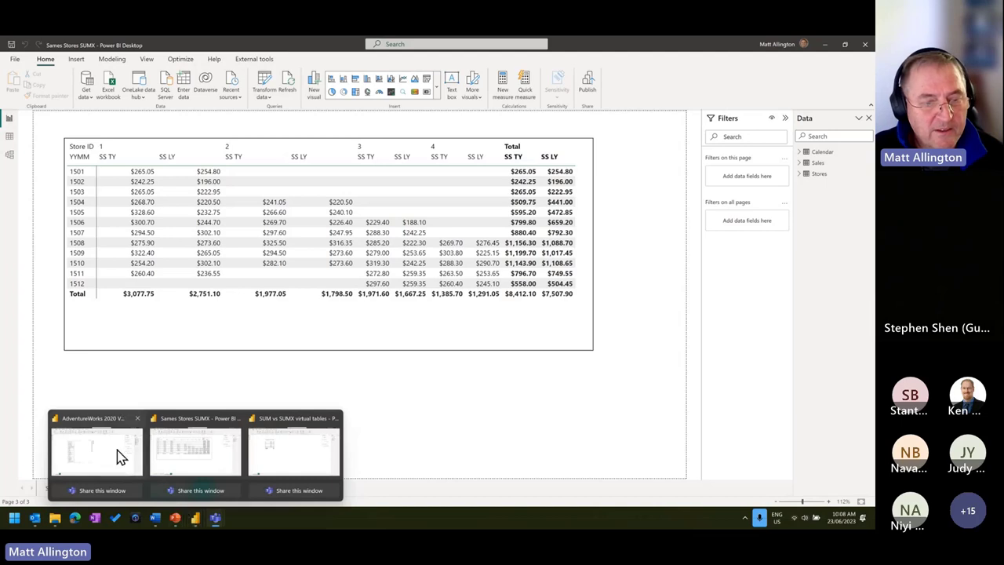
Switch to the AdventureWorks 2020 V2.0 Source Data report window
{"action": "left_click", "coordinate": [117, 454]}
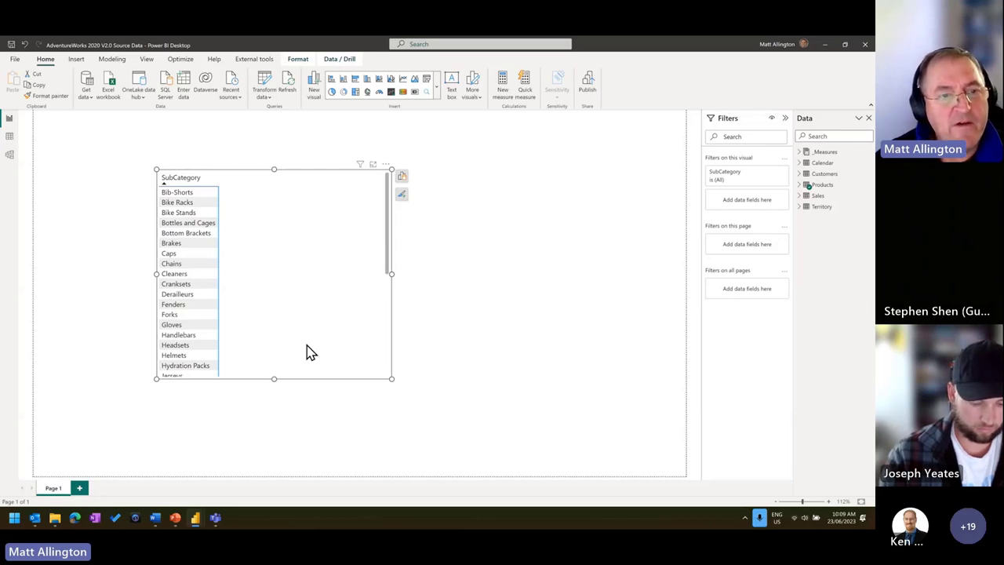
Open the Model view, move the _Measures card left and collapse the Properties pane
{"action": "left_click", "coordinate": [11, 156]}
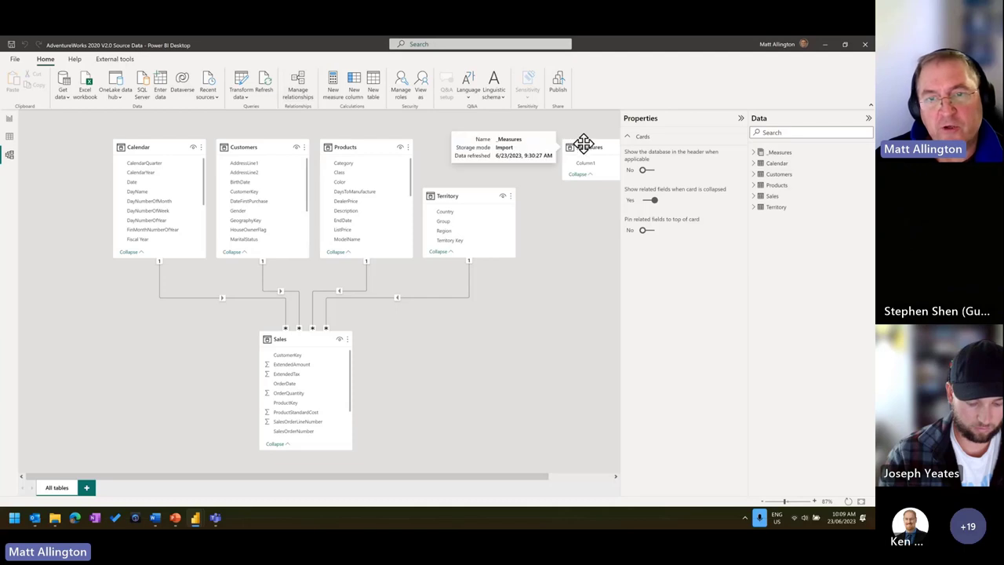
{"action": "left_click_drag", "start_coordinate": [580, 144], "coordinate": [610, 141]}
{"action": "left_click", "coordinate": [740, 119]}
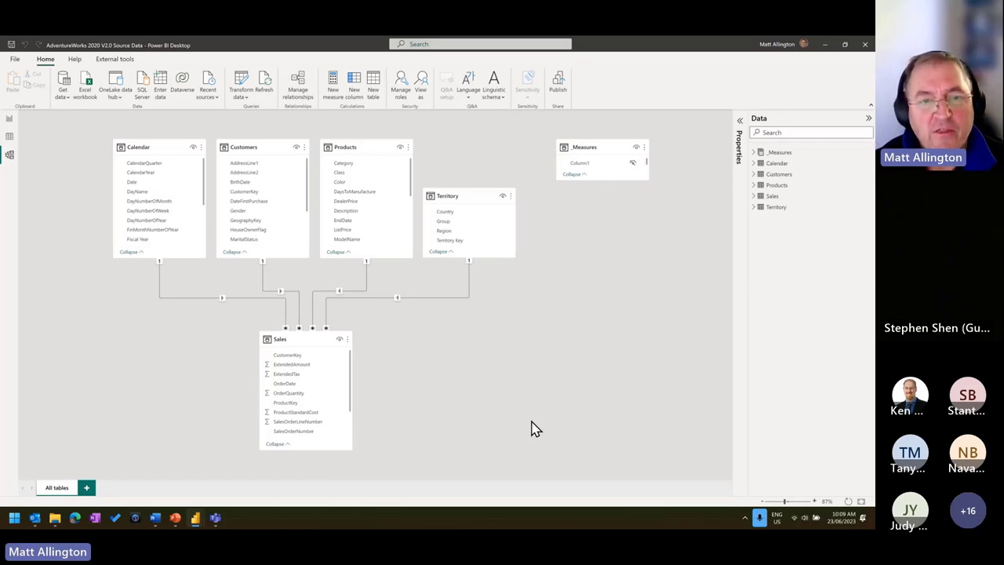
Reposition the Sales, Customers, Calendar and Territory cards, then switch to Data view
{"action": "mouse_move", "coordinate": [302, 339]}
{"action": "left_mouse_down"}
{"action": "mouse_move", "coordinate": [272, 337]}
{"action": "mouse_move", "coordinate": [300, 331]}
{"action": "left_mouse_up"}
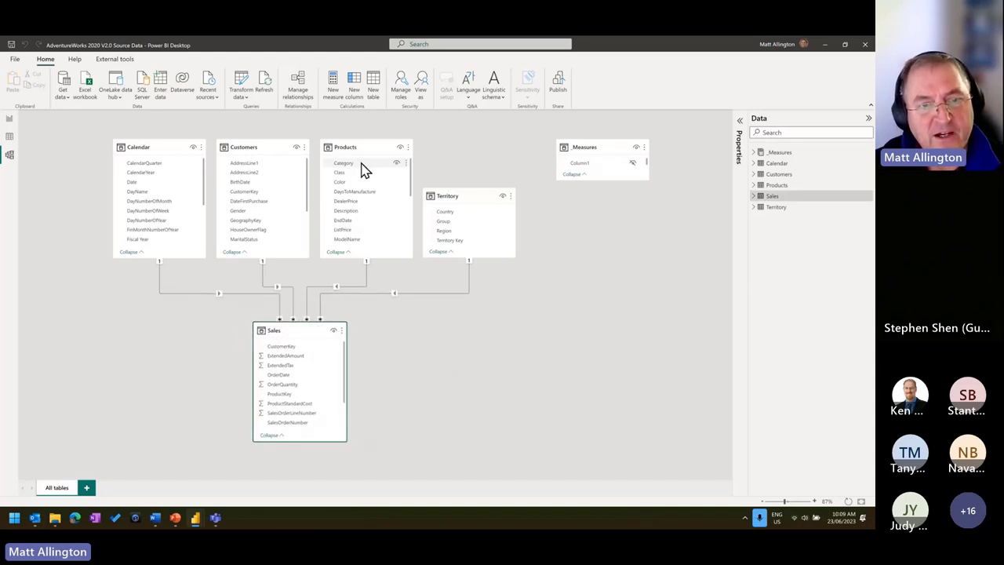
{"action": "left_click_drag", "start_coordinate": [363, 147], "coordinate": [363, 148]}
{"action": "left_click_drag", "start_coordinate": [256, 149], "coordinate": [258, 149]}
{"action": "left_click_drag", "start_coordinate": [159, 149], "coordinate": [151, 147]}
{"action": "left_click_drag", "start_coordinate": [463, 196], "coordinate": [470, 195]}
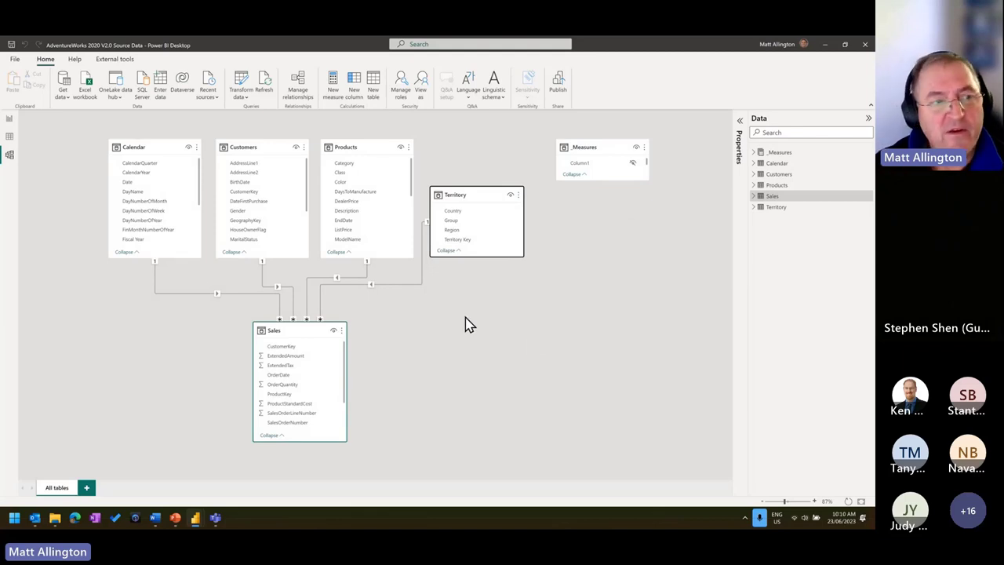
{"action": "left_click", "coordinate": [9, 136]}
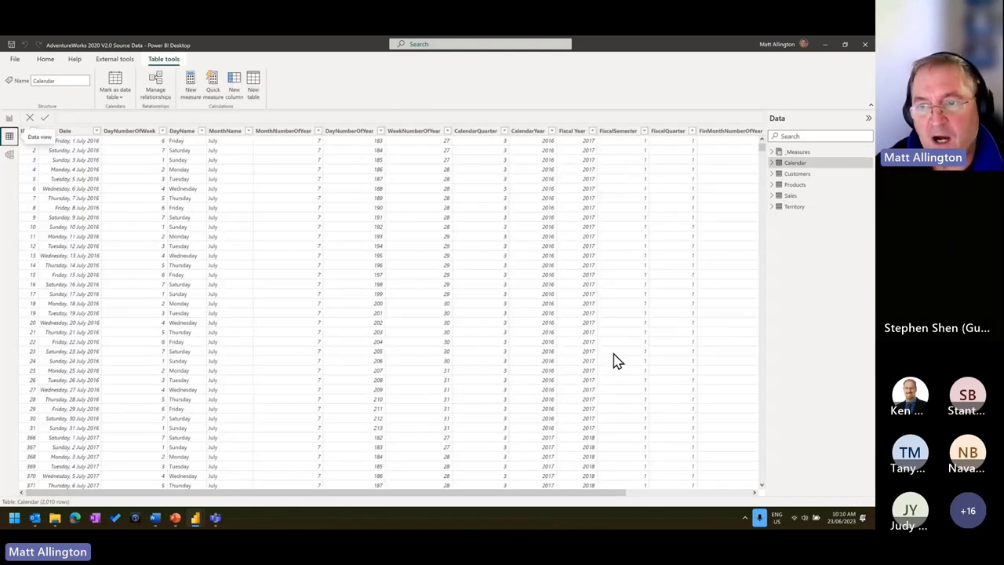
Show the Sales table's rows and check the OrderQuantity column's sort and filter options
{"action": "left_click", "coordinate": [796, 196]}
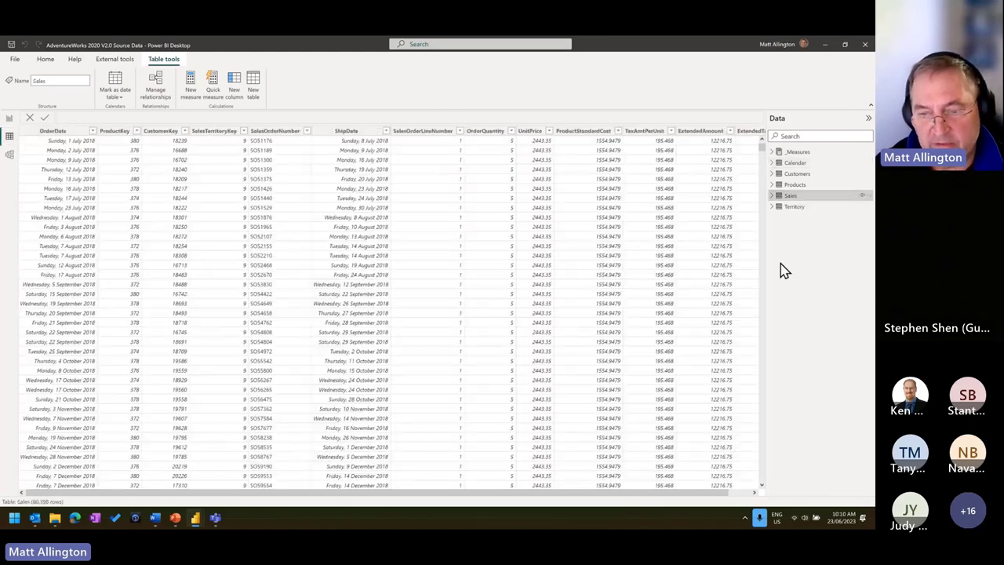
{"action": "left_click_drag", "start_coordinate": [683, 493], "coordinate": [749, 483]}
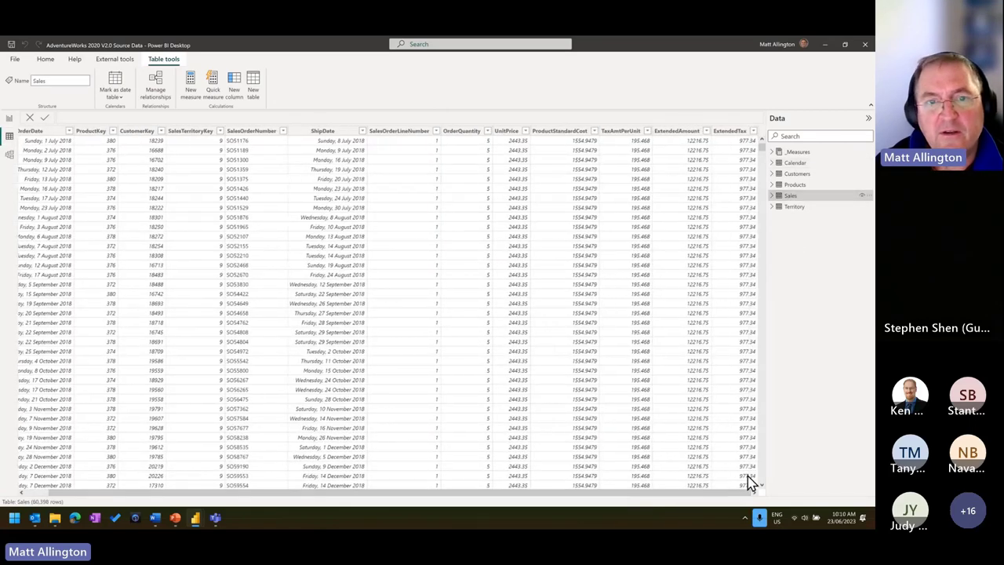
{"action": "left_click", "coordinate": [475, 134]}
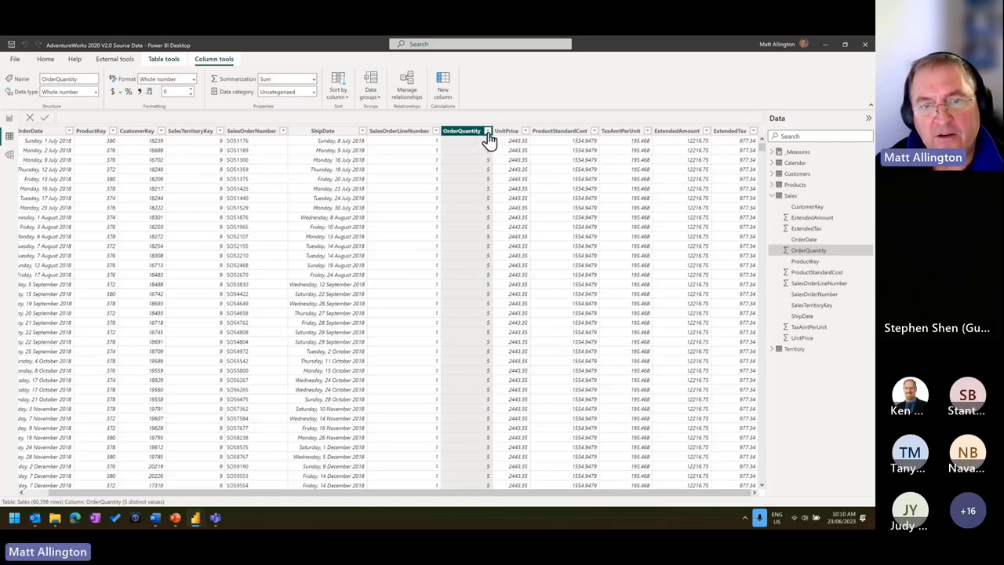
{"action": "left_click", "coordinate": [488, 131]}
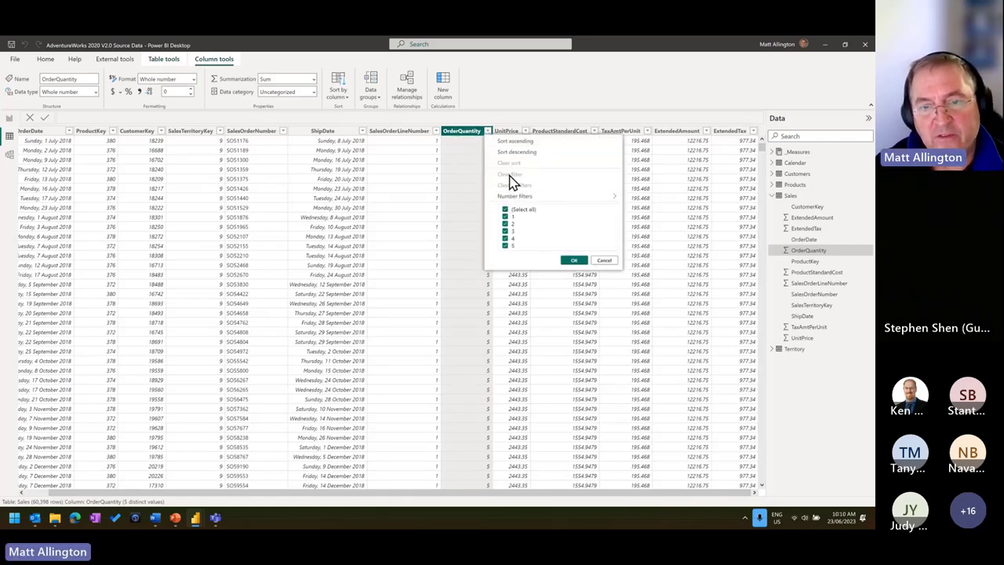
{"action": "left_click", "coordinate": [604, 261]}
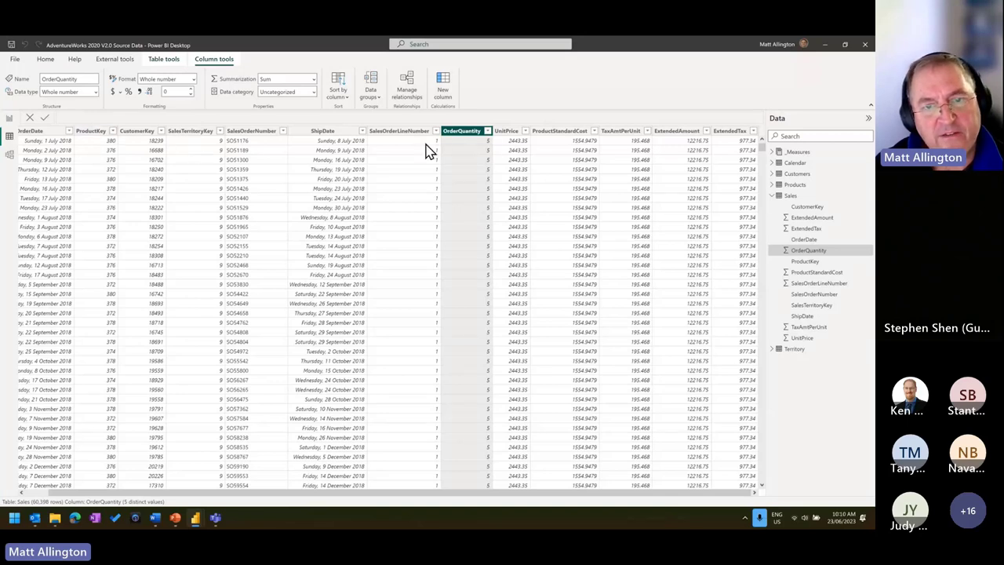
Inspect the UnitPrice and OrderQuantity columns, then return to the report page
{"action": "left_click", "coordinate": [522, 153]}
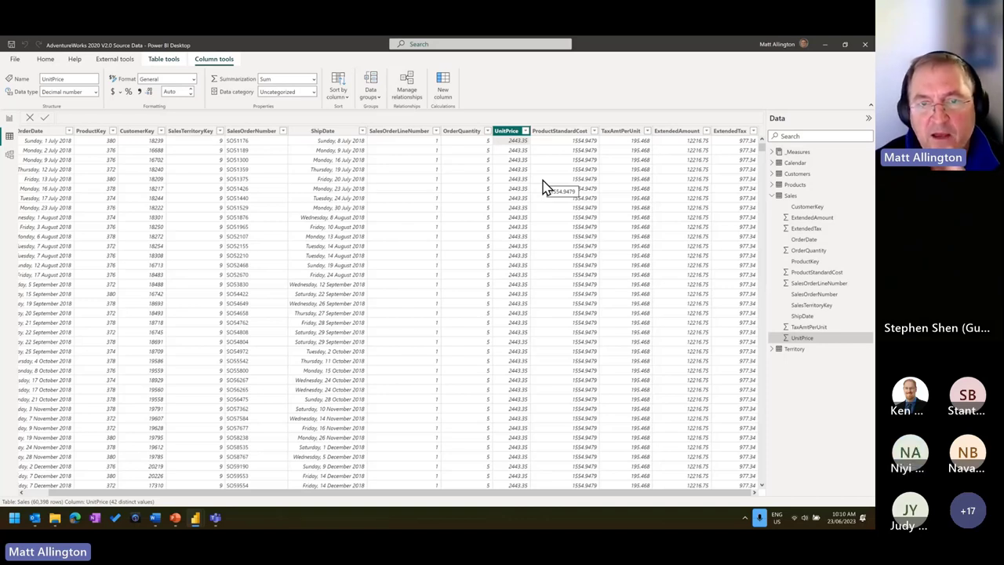
{"action": "left_click", "coordinate": [464, 131]}
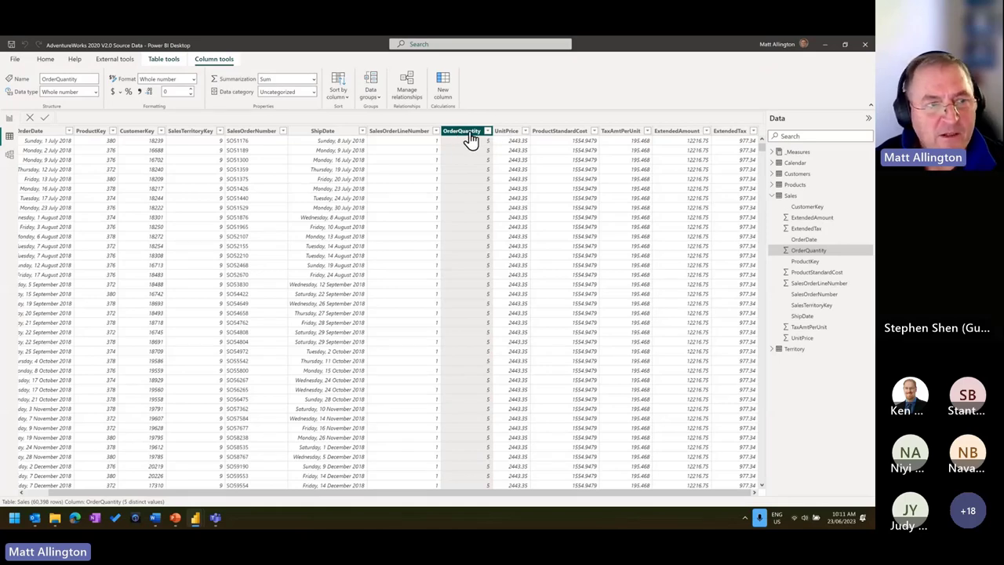
{"action": "left_click", "coordinate": [10, 118]}
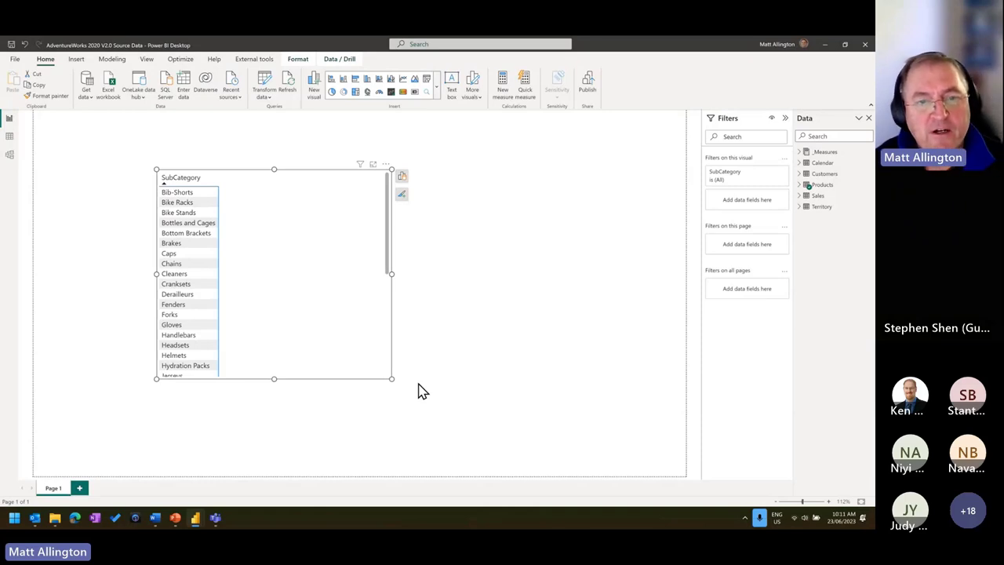
Enlarge the SubCategory visual and display the Total Sales formula SUM(Sales[ExtendedAmount])
{"action": "left_click_drag", "start_coordinate": [285, 295], "coordinate": [308, 300]}
{"action": "left_click_drag", "start_coordinate": [412, 378], "coordinate": [477, 406]}
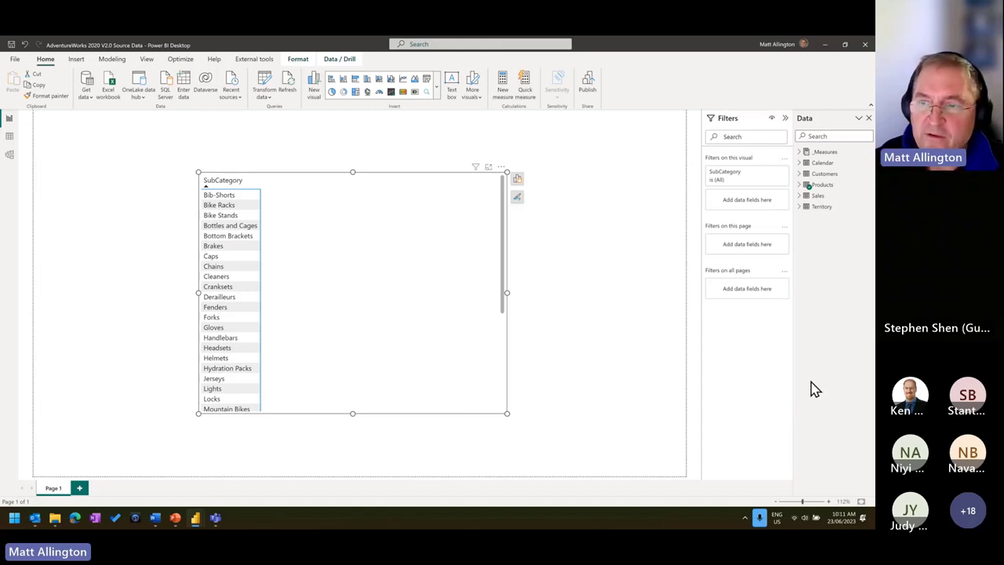
{"action": "left_click", "coordinate": [800, 185]}
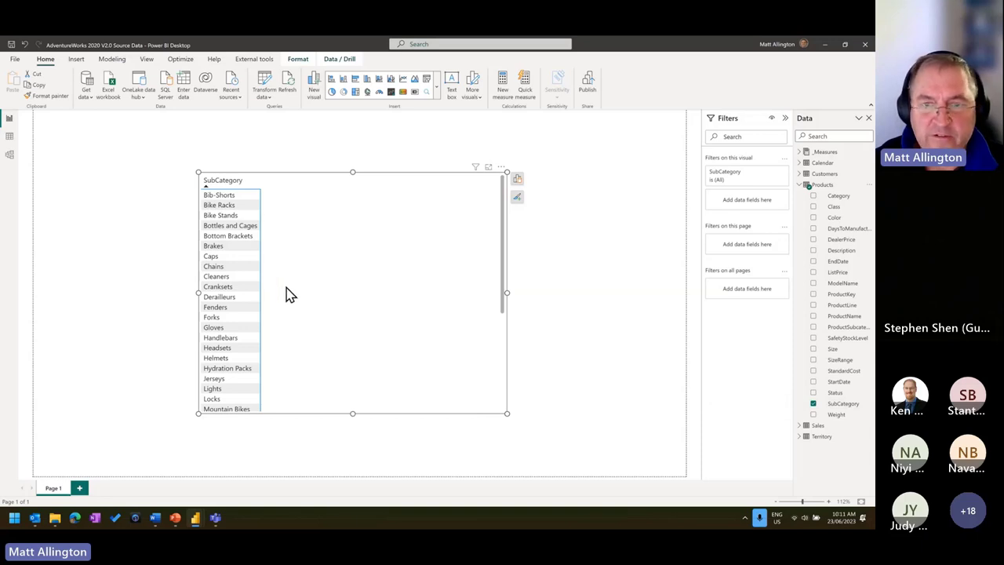
{"action": "left_click", "coordinate": [821, 153]}
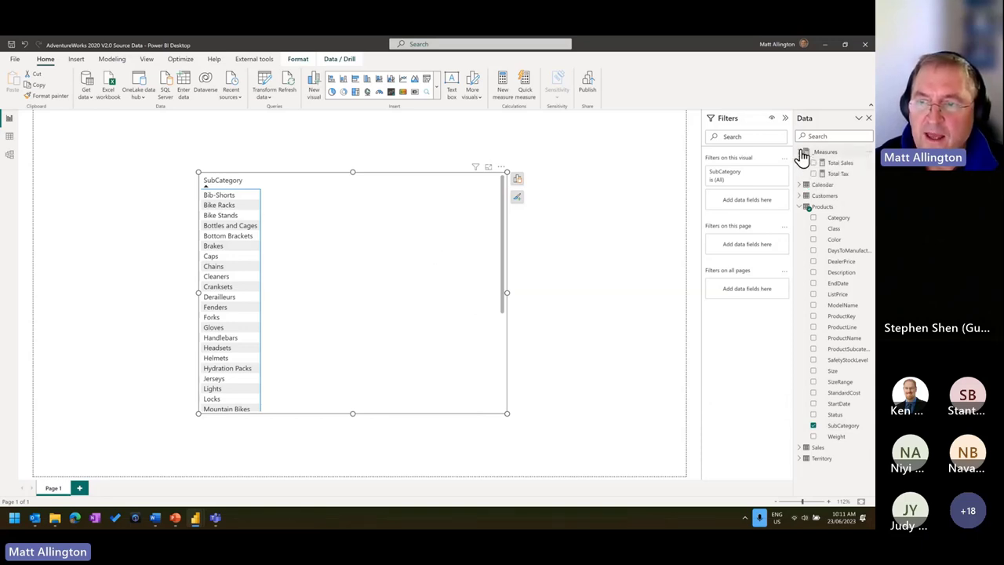
{"action": "left_click", "coordinate": [846, 166]}
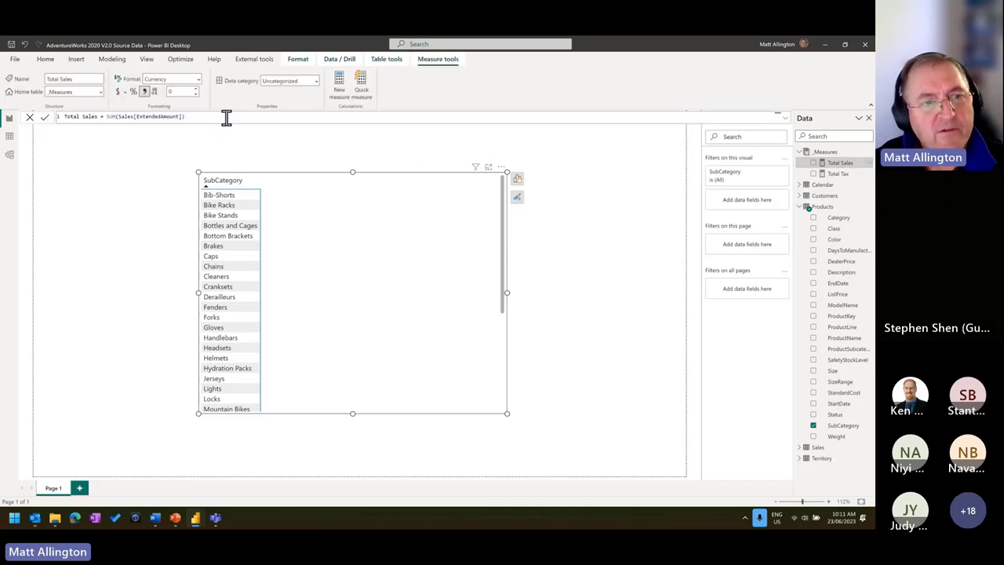
Add a sized $88M Total Sales card and a Total Sales column to the SubCategory table
{"action": "scroll", "coordinate": [225, 117], "scroll_direction": "up", "scroll_amount": 4}
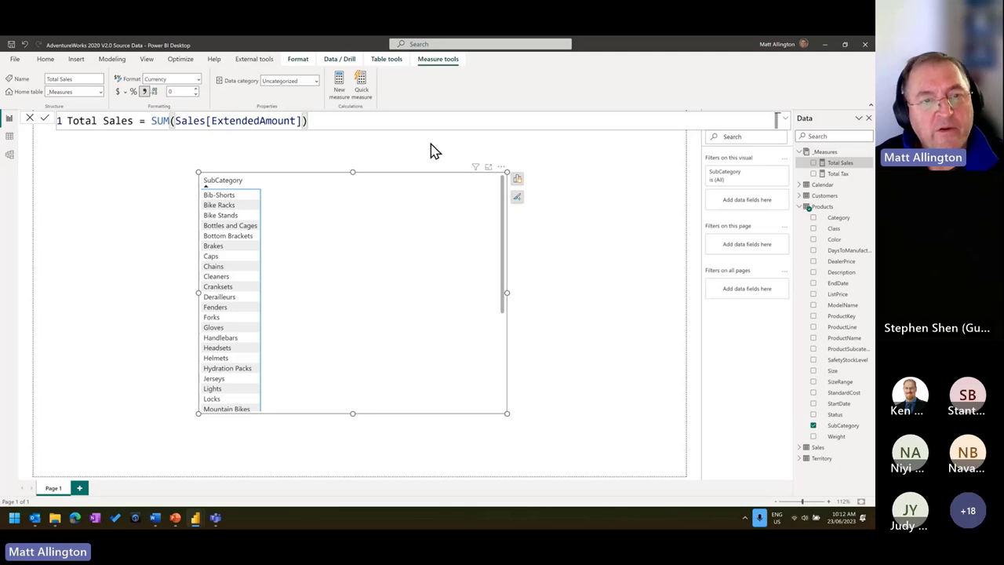
{"action": "left_click_drag", "start_coordinate": [403, 303], "coordinate": [313, 299]}
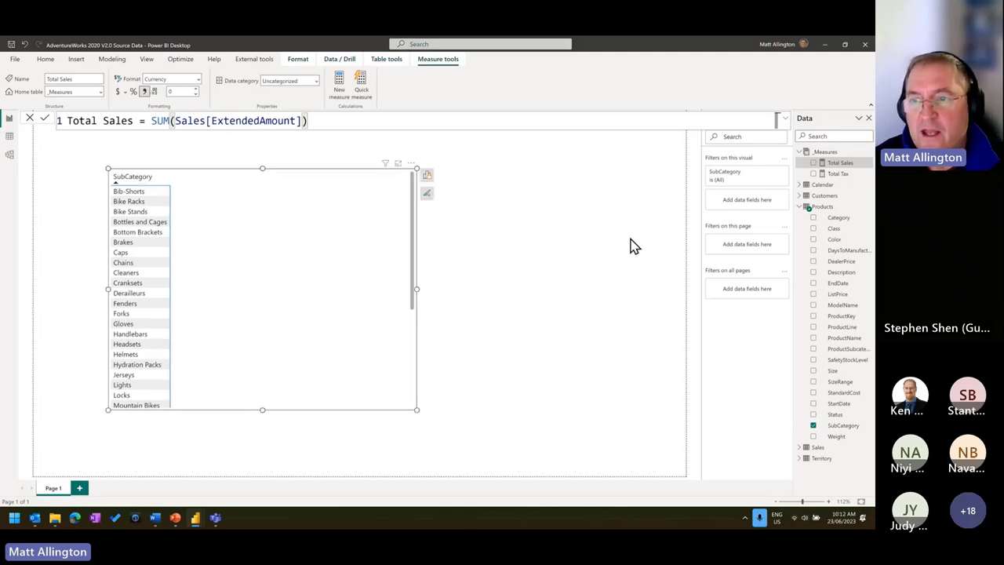
{"action": "left_click_drag", "start_coordinate": [849, 169], "coordinate": [623, 358]}
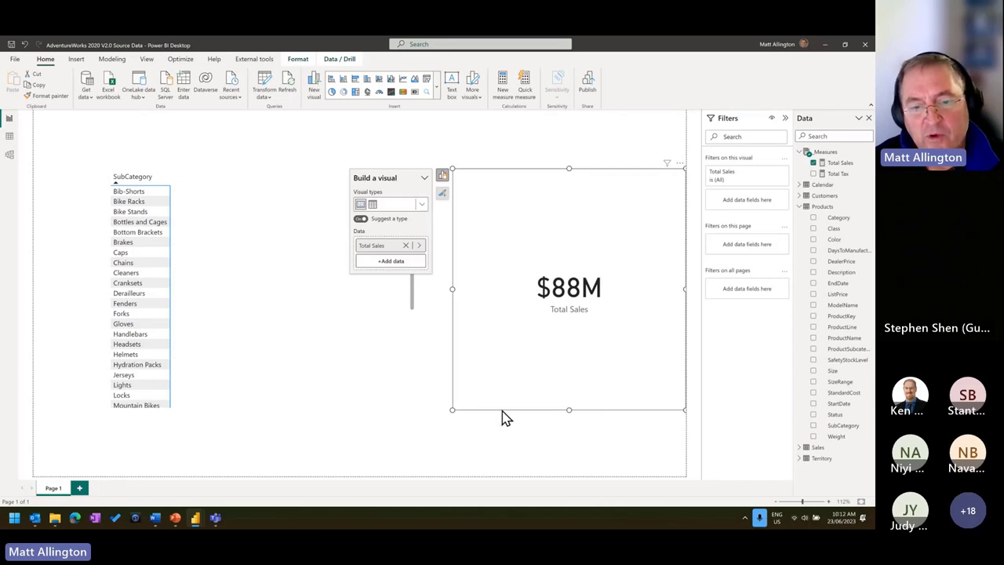
{"action": "left_click_drag", "start_coordinate": [453, 408], "coordinate": [492, 251]}
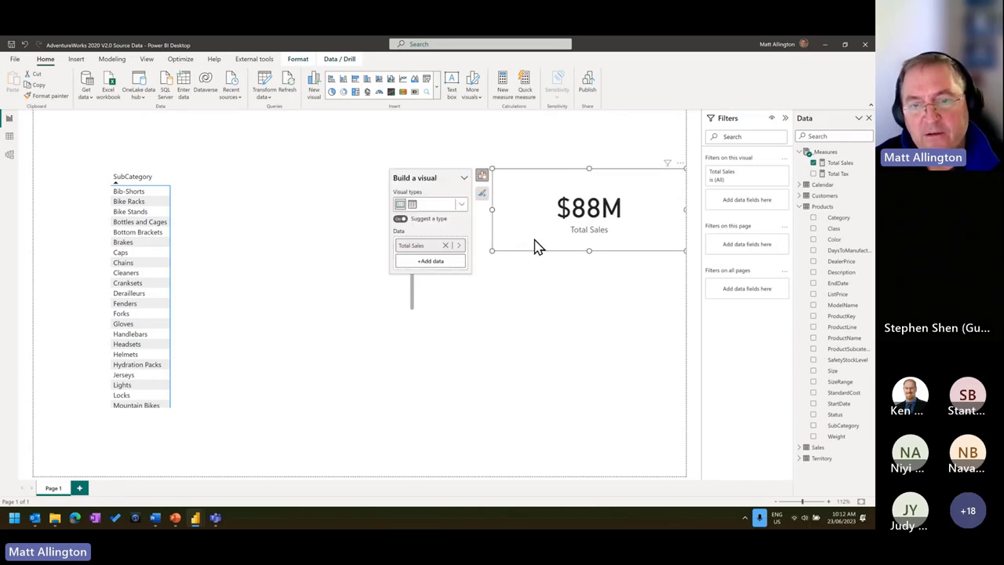
{"action": "left_click_drag", "start_coordinate": [558, 243], "coordinate": [554, 241]}
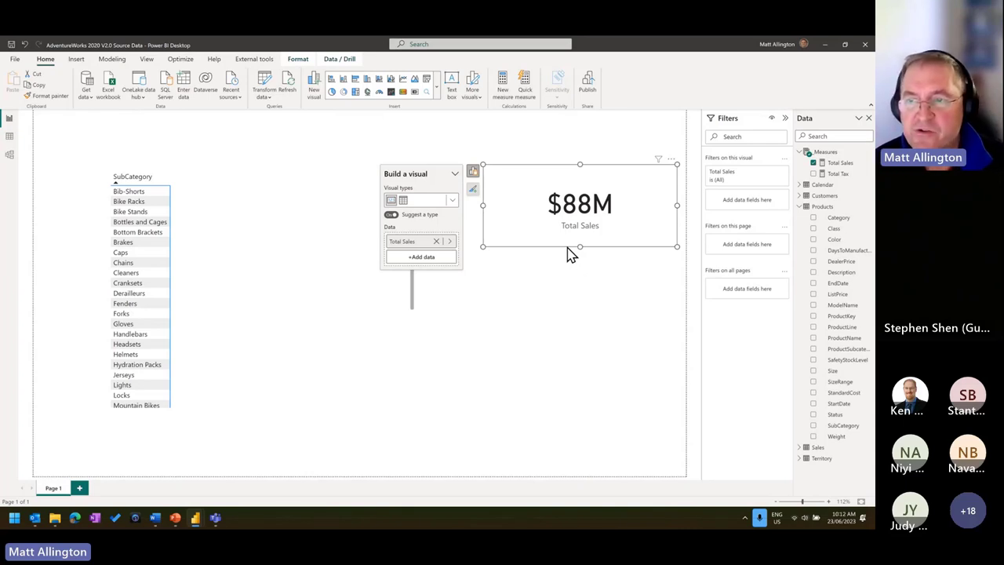
{"action": "left_click", "coordinate": [298, 280]}
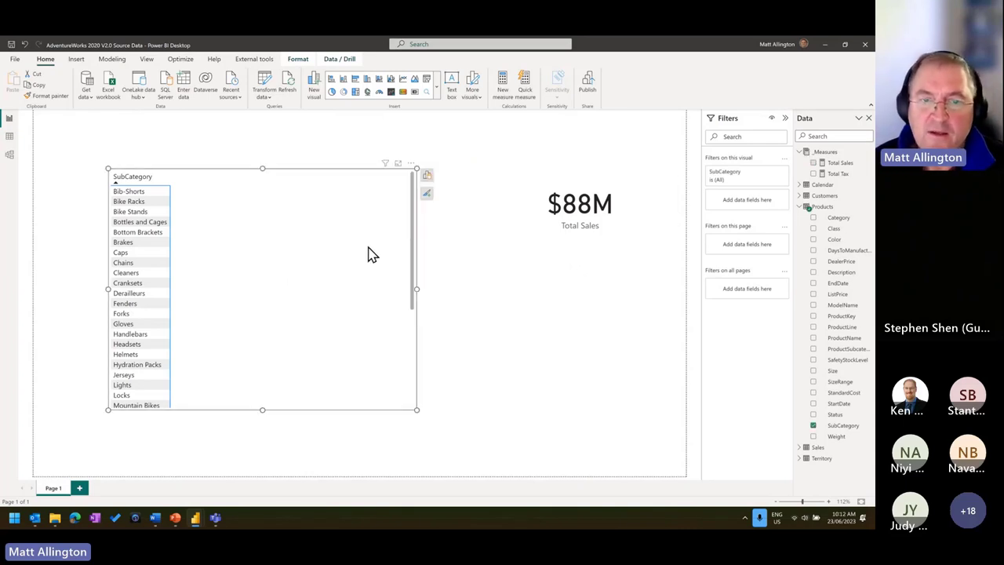
{"action": "left_click_drag", "start_coordinate": [831, 165], "coordinate": [253, 306]}
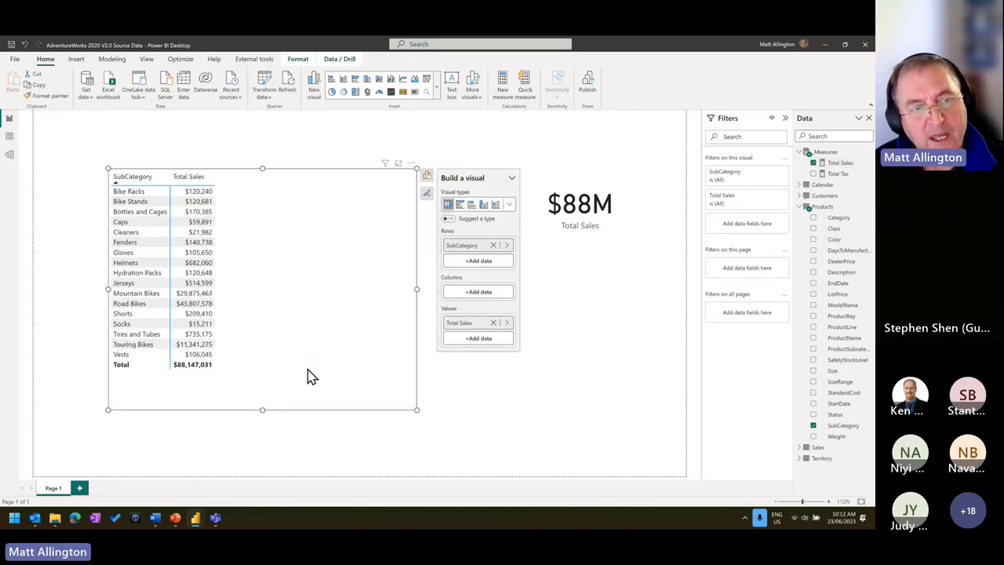
Show the Total Sales formula and sort the table by Total Sales, highest first
{"action": "left_click", "coordinate": [840, 163]}
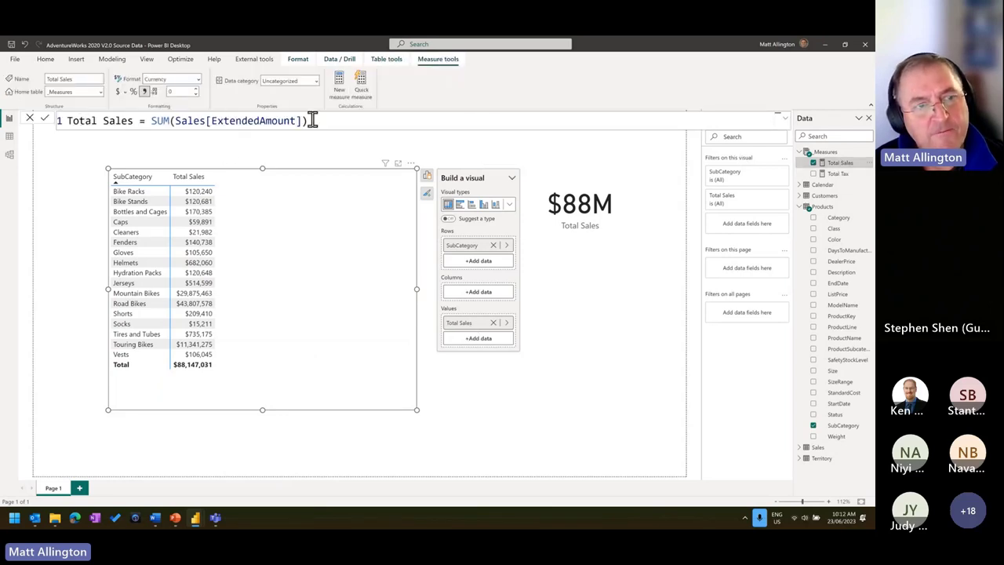
{"action": "left_click", "coordinate": [190, 177]}
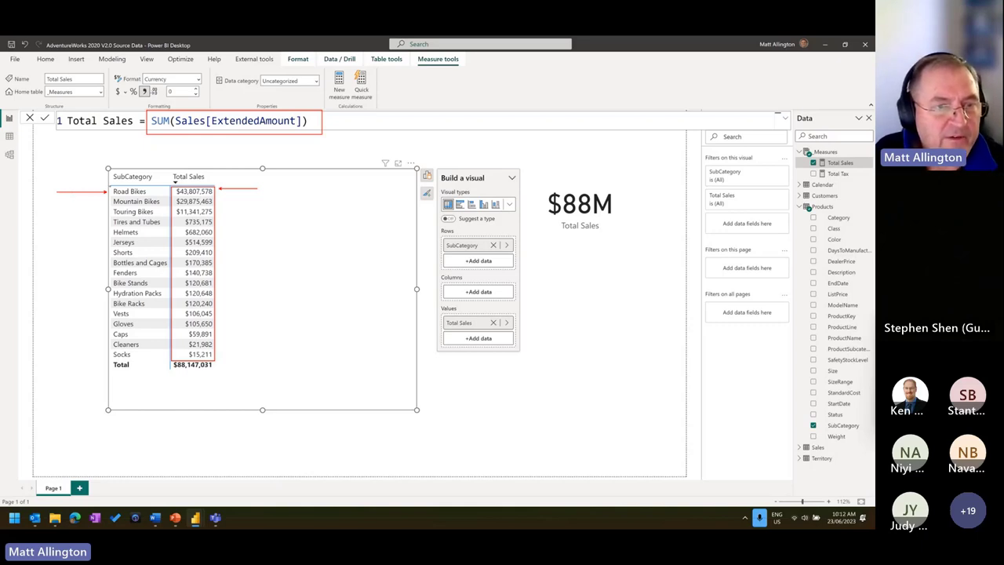
{"action": "mouse_move", "coordinate": [109, 187]}
{"action": "left_mouse_down"}
{"action": "mouse_move", "coordinate": [146, 197]}
{"action": "mouse_move", "coordinate": [151, 184]}
{"action": "left_mouse_up"}
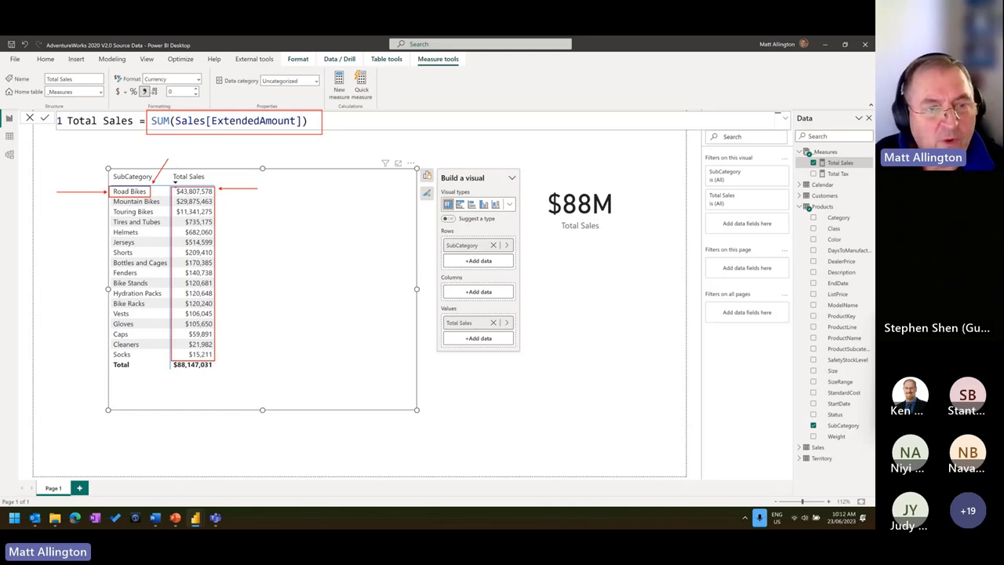
{"action": "key", "text": "e"}
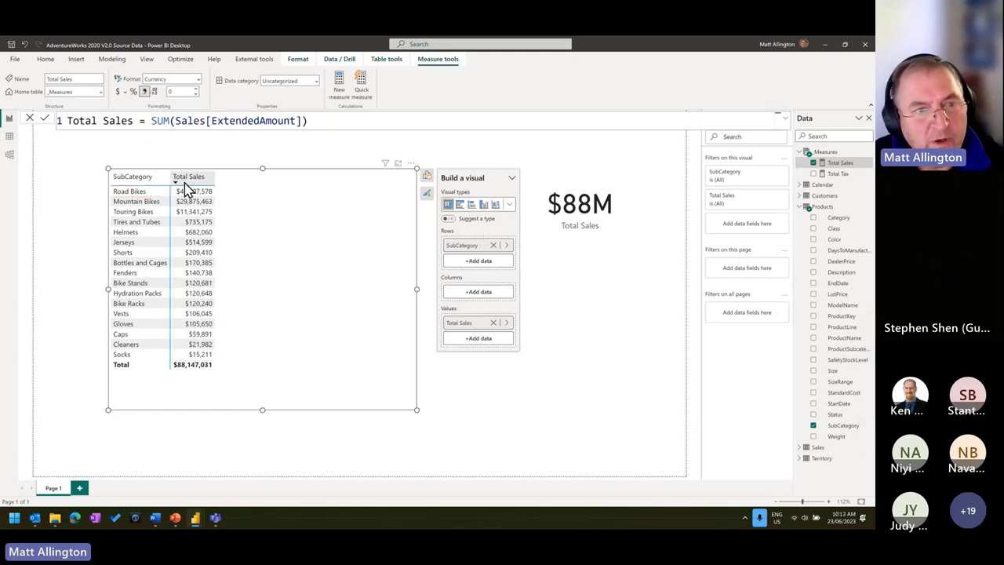
Mark the Road Bikes row and $88,147,031 total in red, and lower the card
{"action": "left_click_drag", "start_coordinate": [172, 187], "coordinate": [220, 196]}
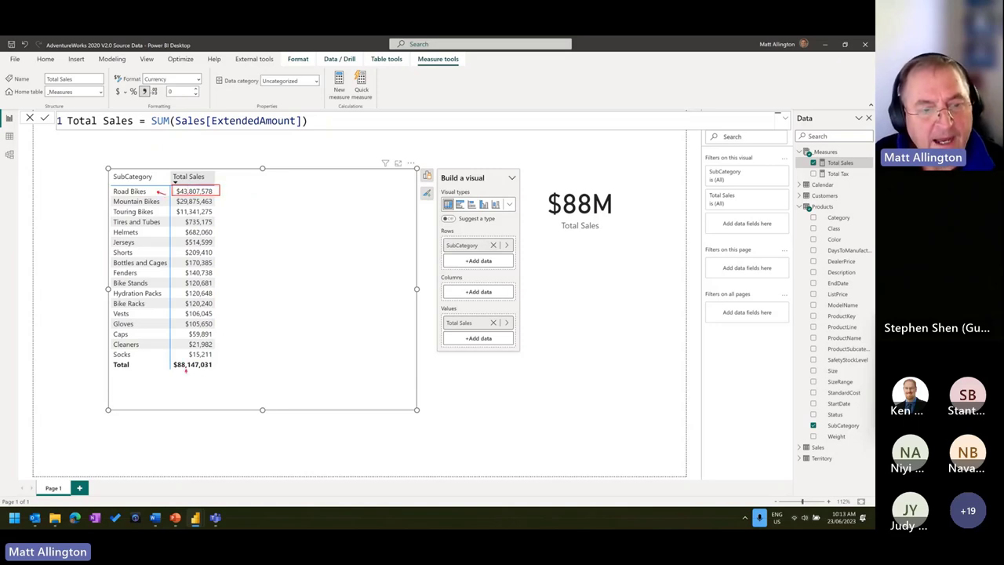
{"action": "left_click_drag", "start_coordinate": [186, 371], "coordinate": [180, 390]}
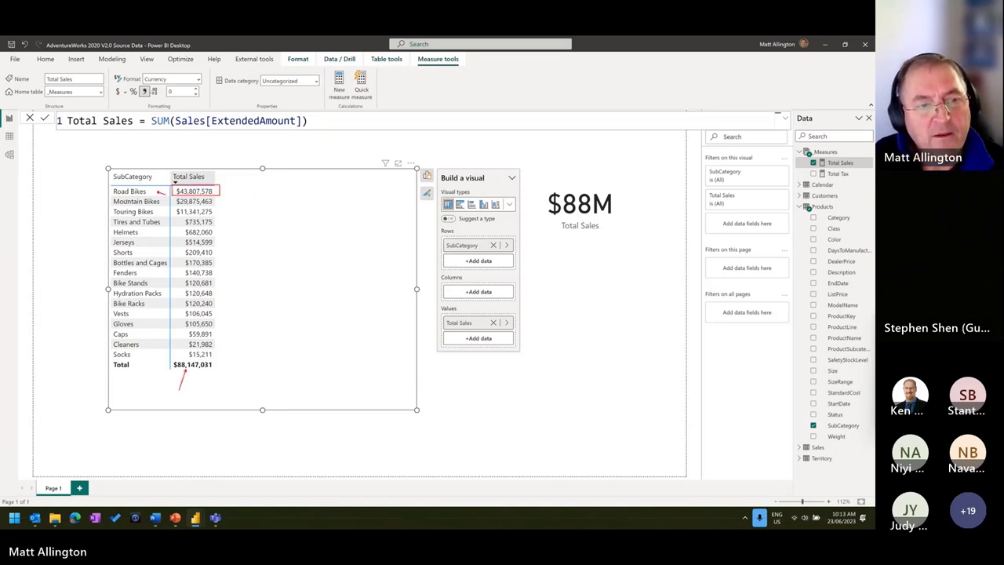
{"action": "mouse_move", "coordinate": [109, 186]}
{"action": "left_mouse_down"}
{"action": "mouse_move", "coordinate": [157, 197]}
{"action": "mouse_move", "coordinate": [158, 186]}
{"action": "left_mouse_up"}
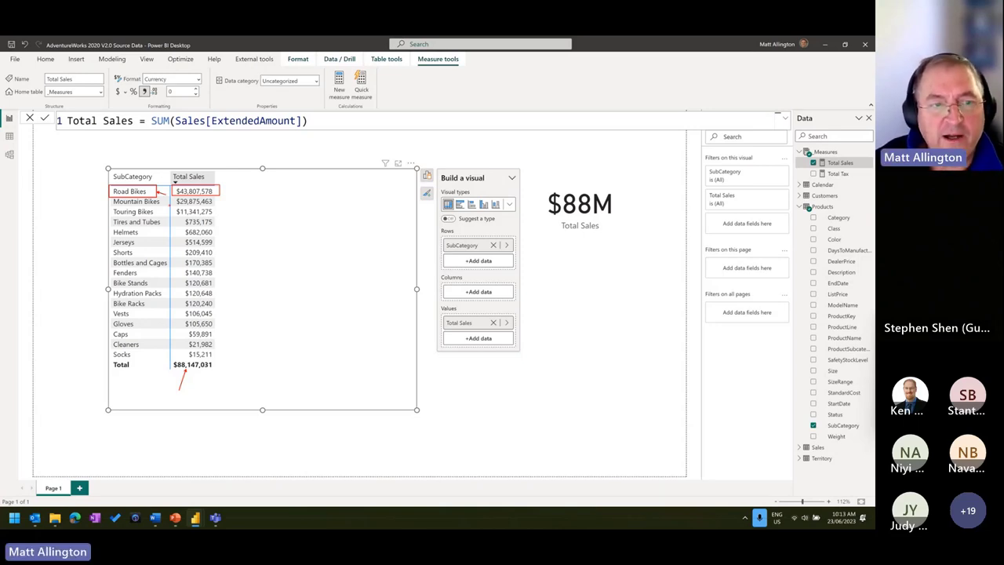
{"action": "left_click_drag", "start_coordinate": [594, 247], "coordinate": [592, 345]}
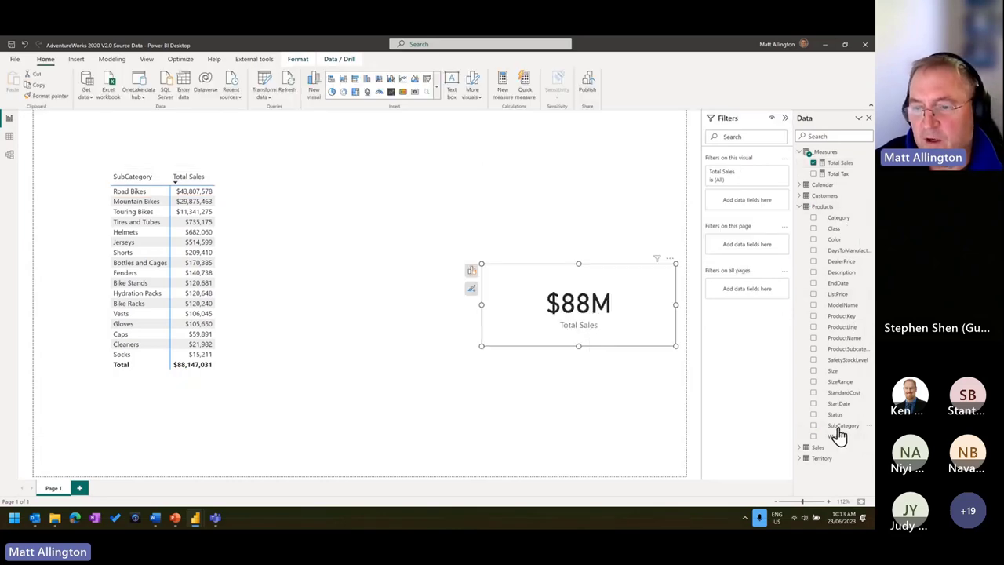
Create a new SubCategory visual and convert it into a slicer
{"action": "left_click_drag", "start_coordinate": [835, 414], "coordinate": [612, 193]}
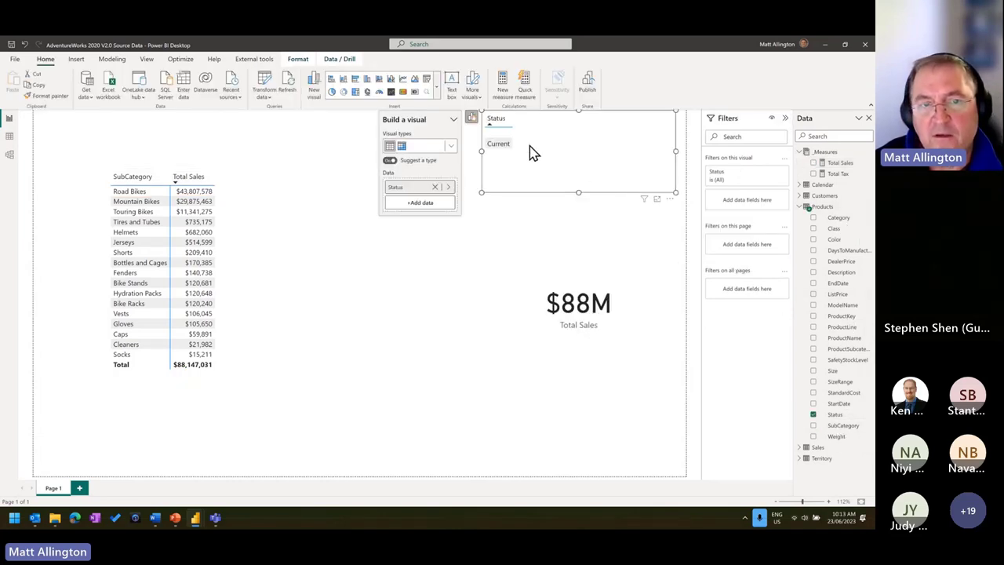
{"action": "left_click", "coordinate": [813, 414]}
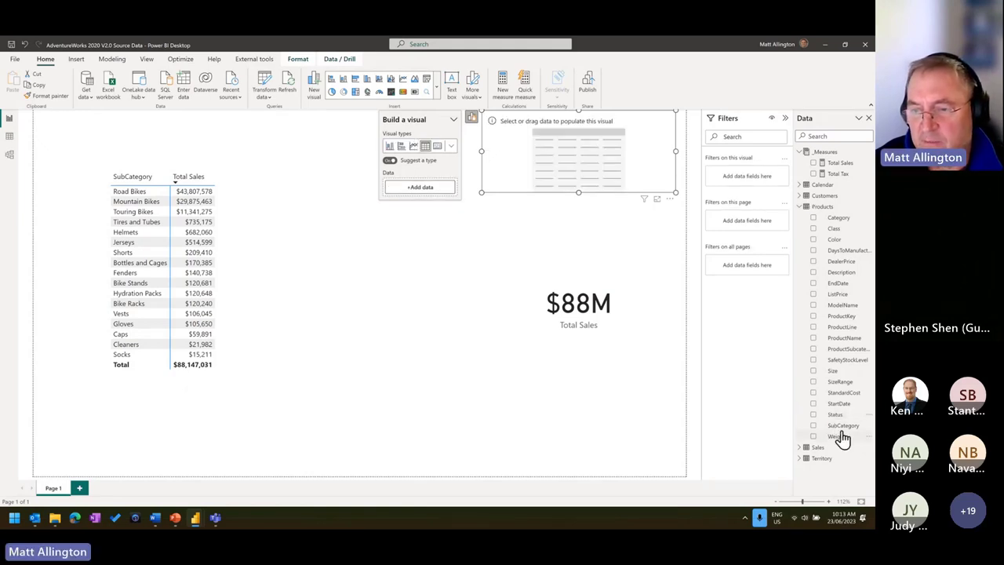
{"action": "left_click_drag", "start_coordinate": [844, 425], "coordinate": [605, 173]}
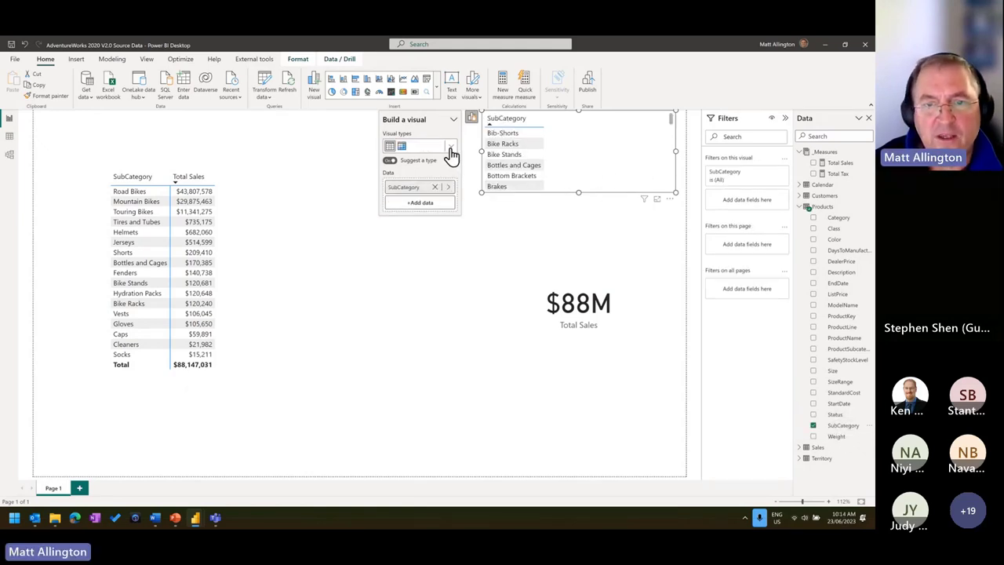
{"action": "left_click", "coordinate": [452, 151]}
{"action": "left_click", "coordinate": [414, 207]}
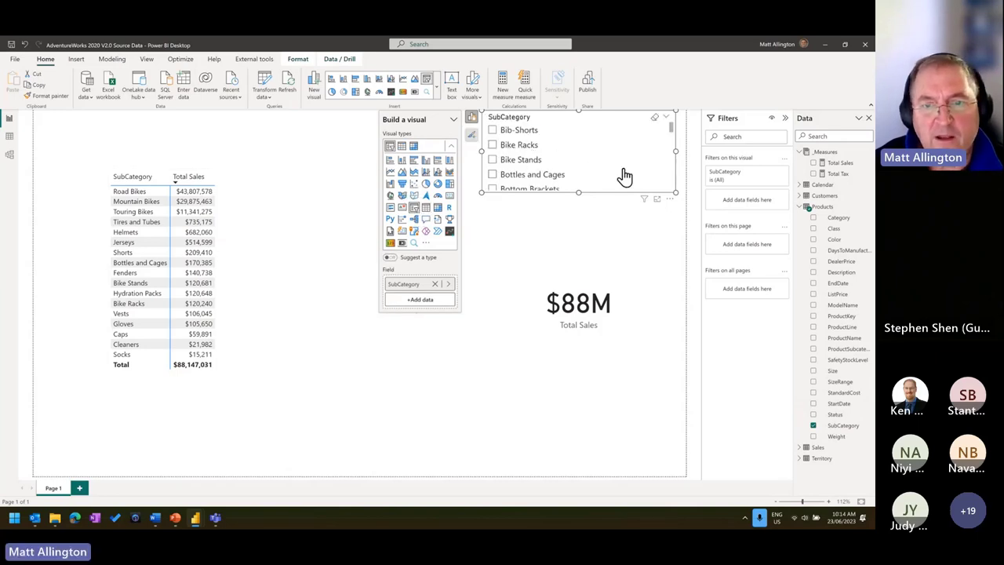
{"action": "scroll", "coordinate": [552, 180], "scroll_direction": "down", "scroll_amount": 1}
{"action": "scroll", "coordinate": [552, 180], "scroll_direction": "down", "scroll_amount": 7}
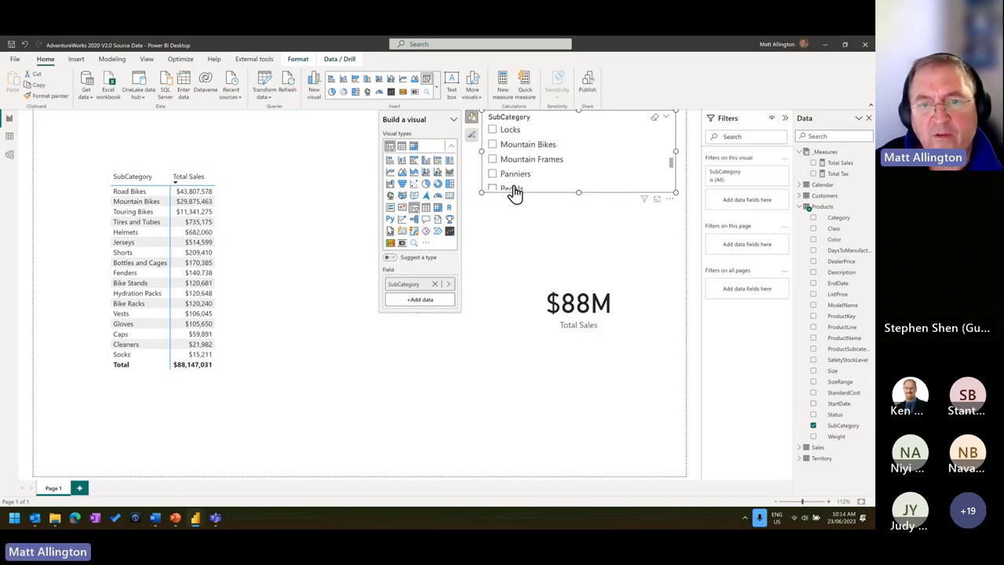
Filter to Road Bikes, place the slicer above the card, and mark the $44M value
{"action": "left_click", "coordinate": [493, 157]}
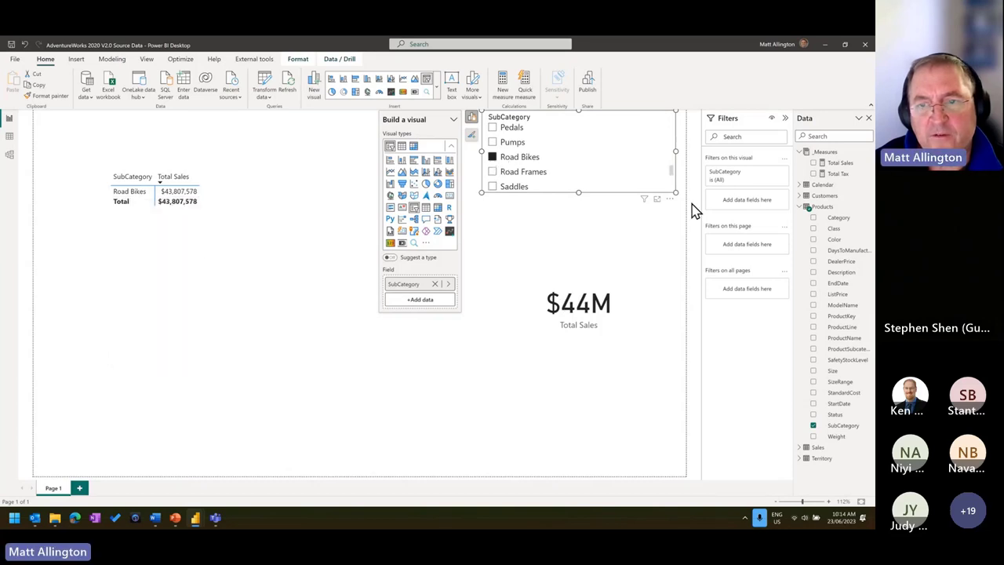
{"action": "left_click_drag", "start_coordinate": [685, 201], "coordinate": [648, 254]}
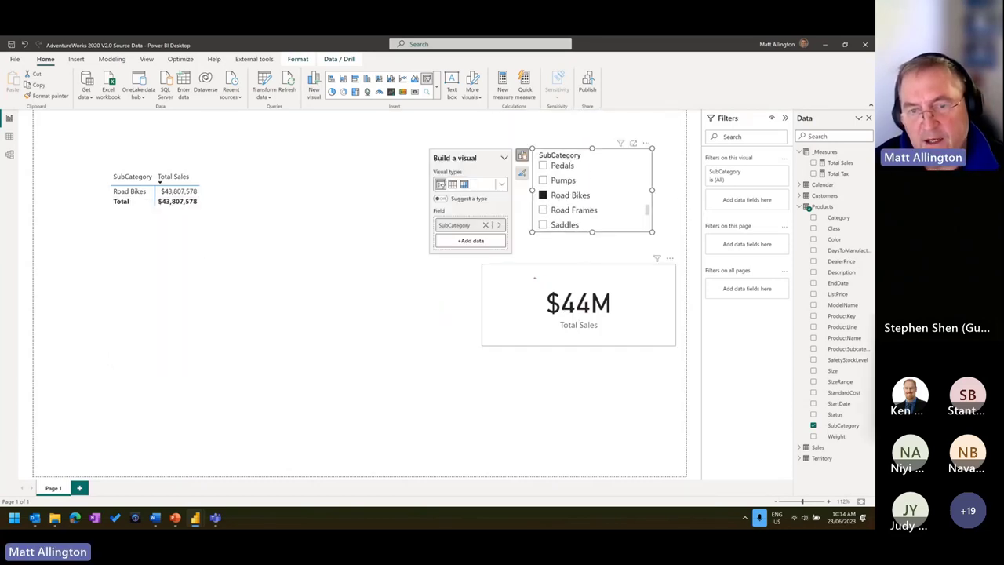
{"action": "left_click_drag", "start_coordinate": [534, 277], "coordinate": [632, 335]}
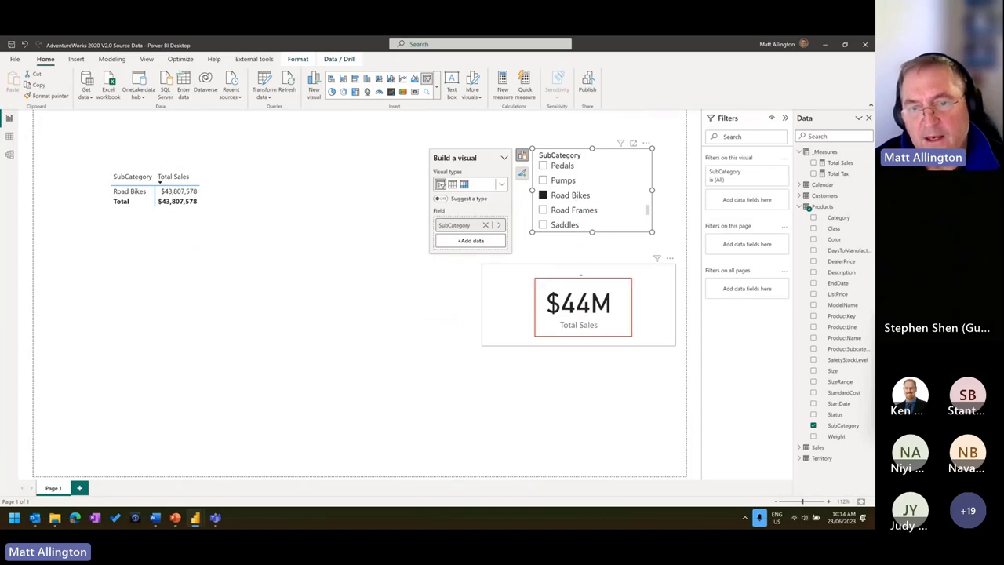
{"action": "left_click_drag", "start_coordinate": [581, 275], "coordinate": [579, 203]}
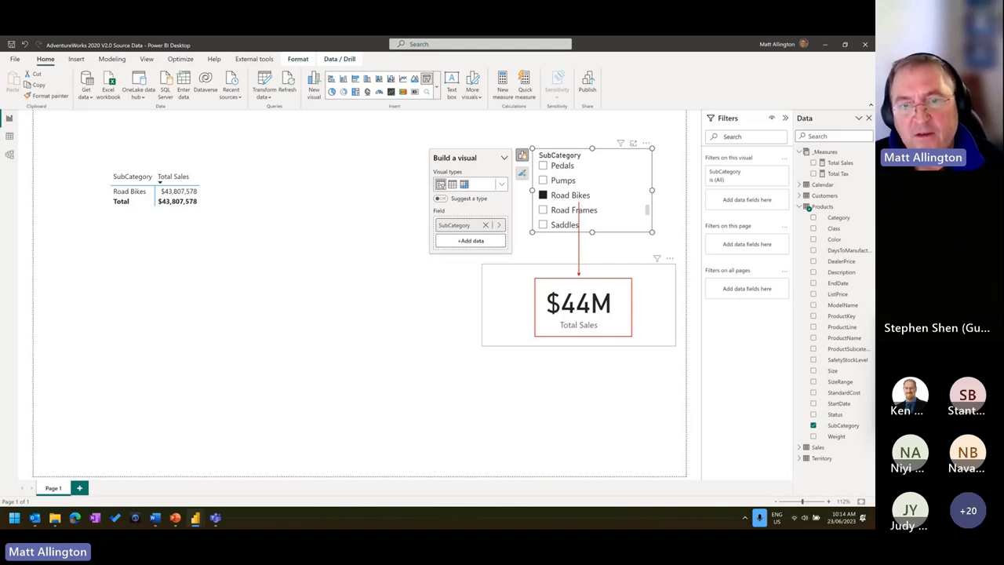
{"action": "key", "text": "Escape"}
Clear the Road Bikes slicer selection and mark the table's Road Bikes row in red
{"action": "left_click", "coordinate": [632, 157]}
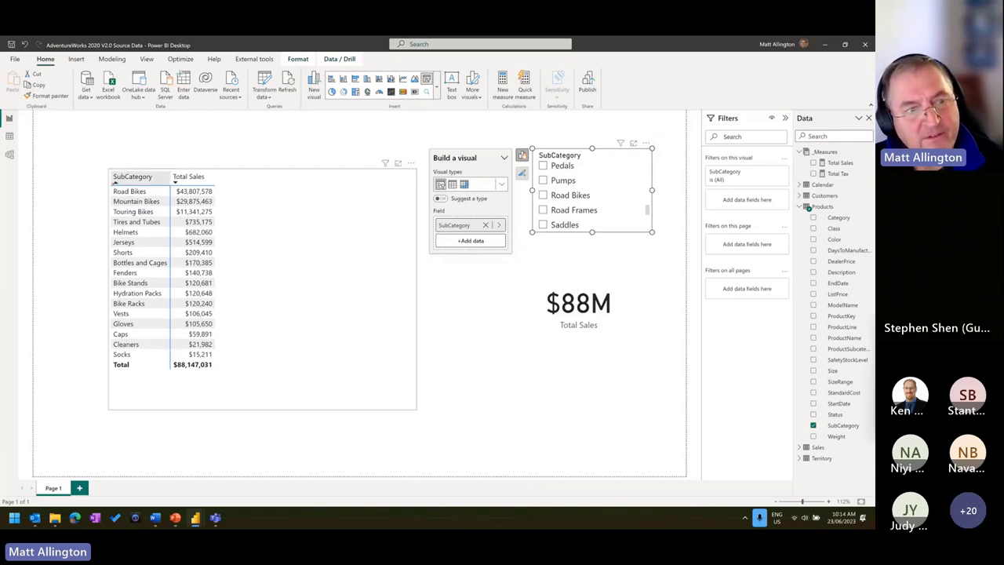
{"action": "left_click_drag", "start_coordinate": [104, 187], "coordinate": [218, 195]}
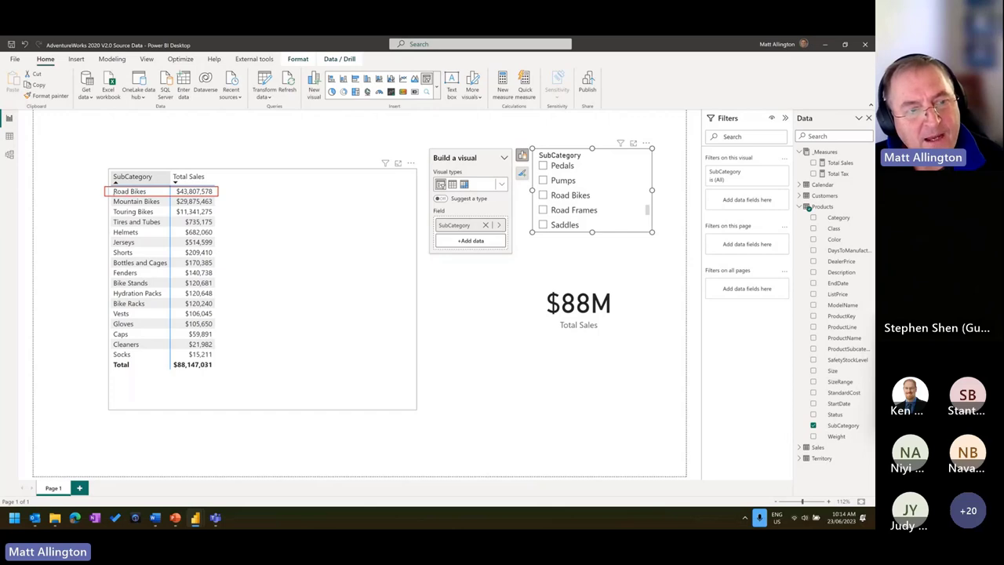
{"action": "left_click_drag", "start_coordinate": [108, 196], "coordinate": [75, 215]}
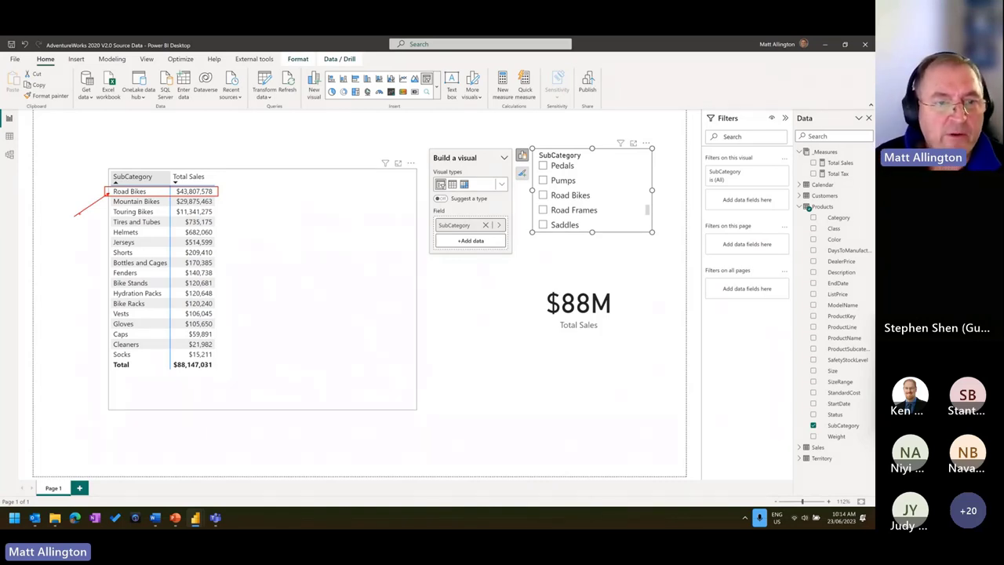
{"action": "left_click_drag", "start_coordinate": [217, 193], "coordinate": [227, 203]}
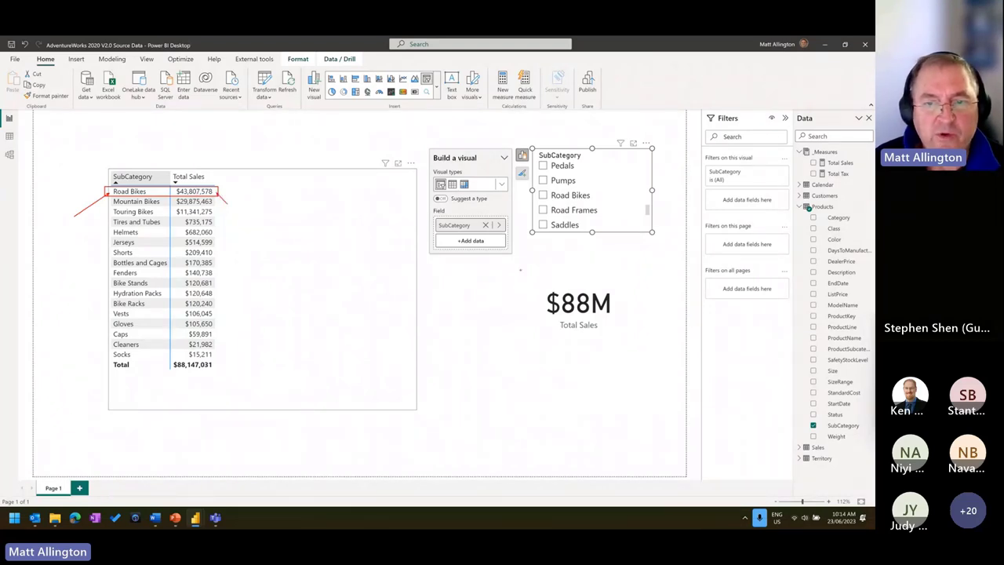
{"action": "key", "text": "Escape"}
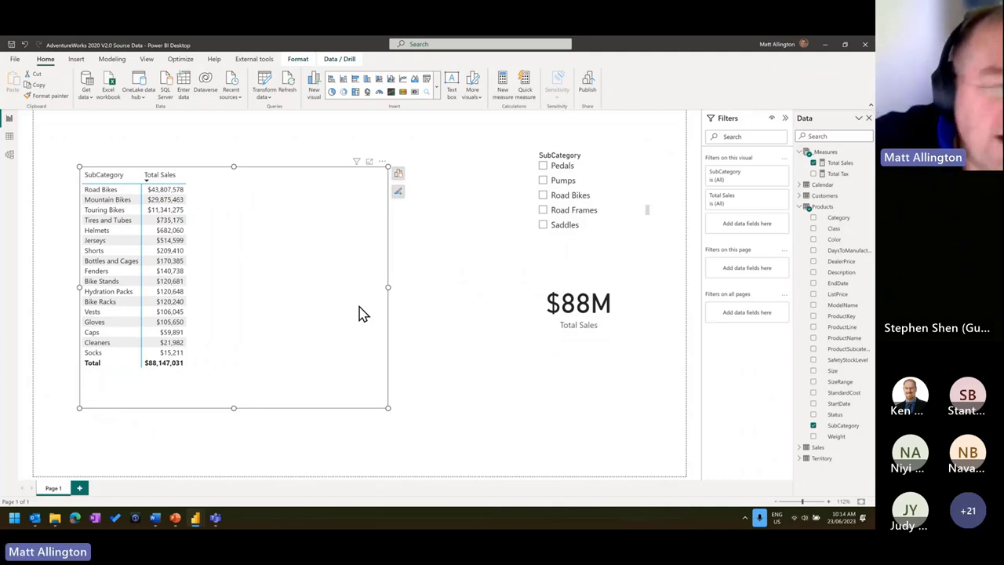
Show the Total Sales formula and mark the Road Bikes and Mountain Bikes values in red
{"action": "left_click", "coordinate": [841, 163]}
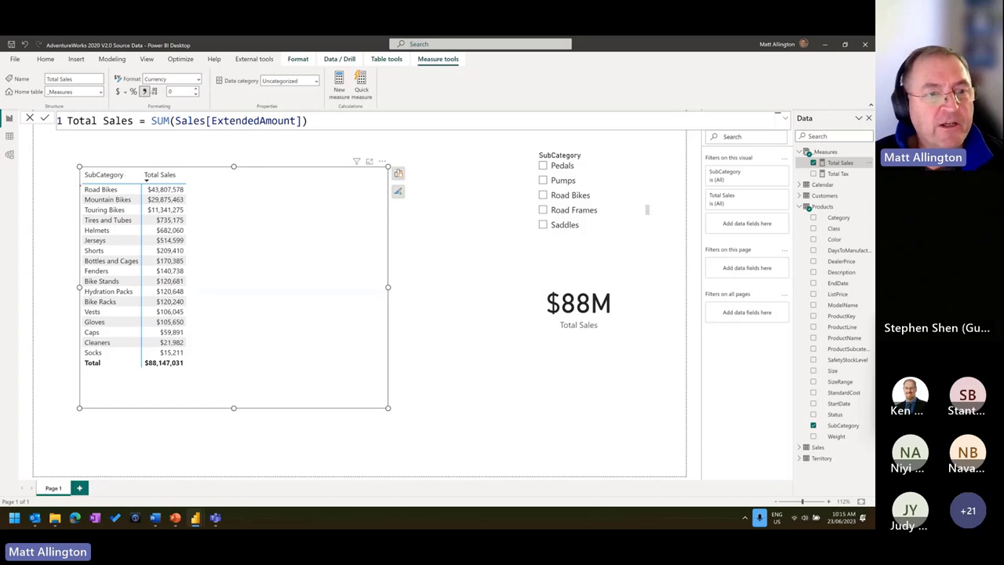
{"action": "mouse_move", "coordinate": [79, 185]}
{"action": "left_mouse_down"}
{"action": "mouse_move", "coordinate": [130, 191]}
{"action": "mouse_move", "coordinate": [80, 188]}
{"action": "left_mouse_up"}
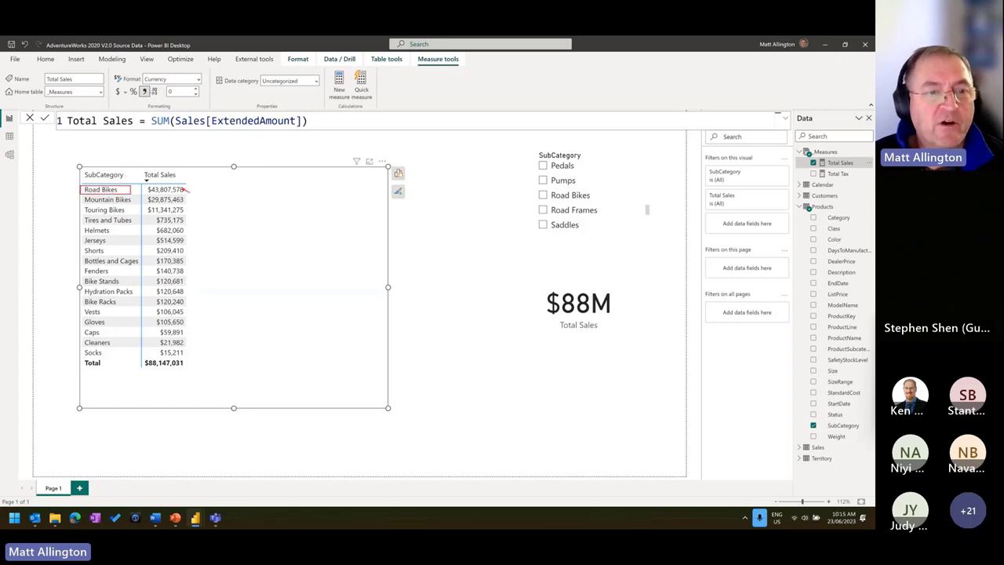
{"action": "left_click_drag", "start_coordinate": [185, 199], "coordinate": [193, 204]}
{"action": "key", "text": "Escape"}
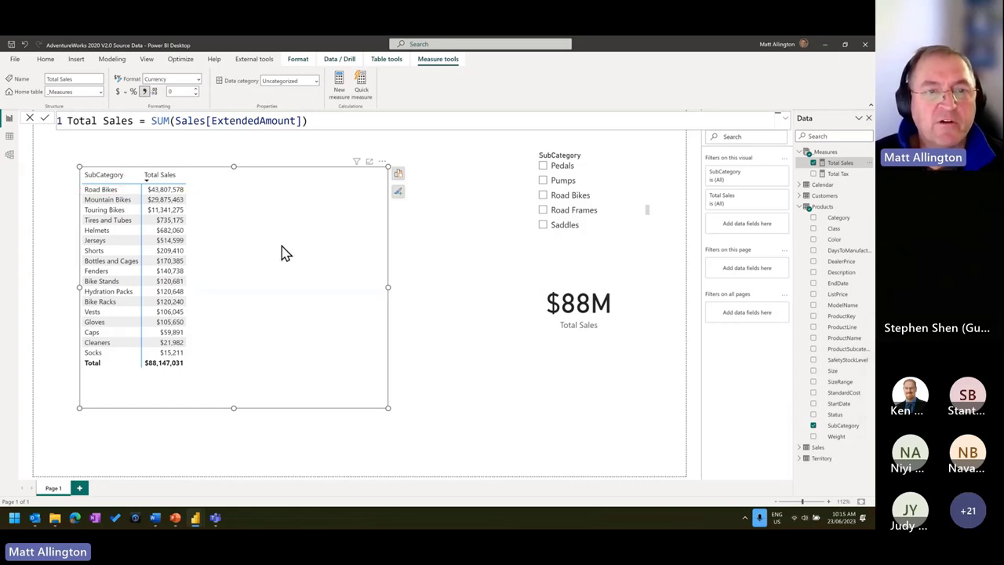
{"action": "key", "text": "Escape"}
Highlight SUM in the Total Sales formula and nudge the table up and right
{"action": "left_click", "coordinate": [290, 249]}
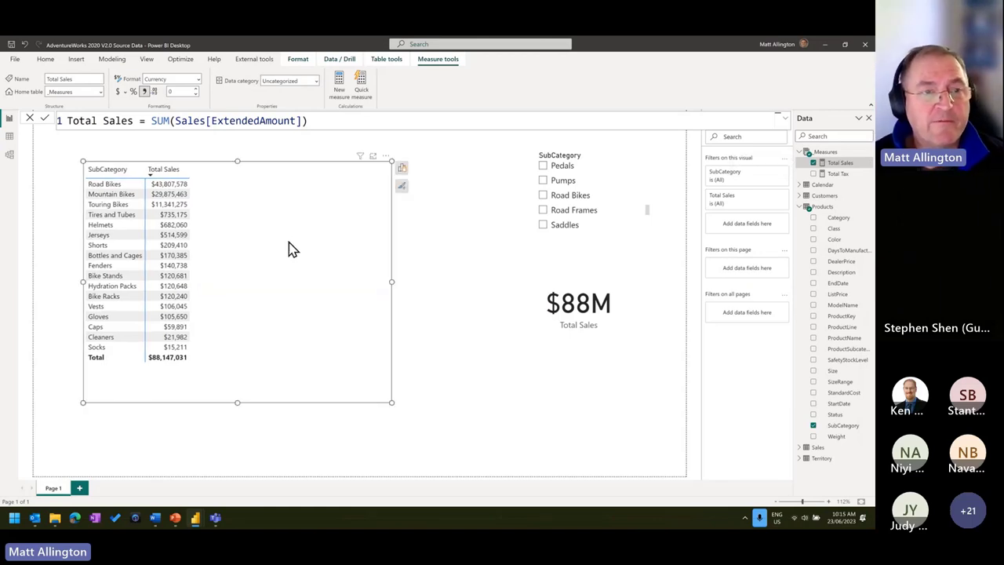
{"action": "double_click", "coordinate": [159, 121]}
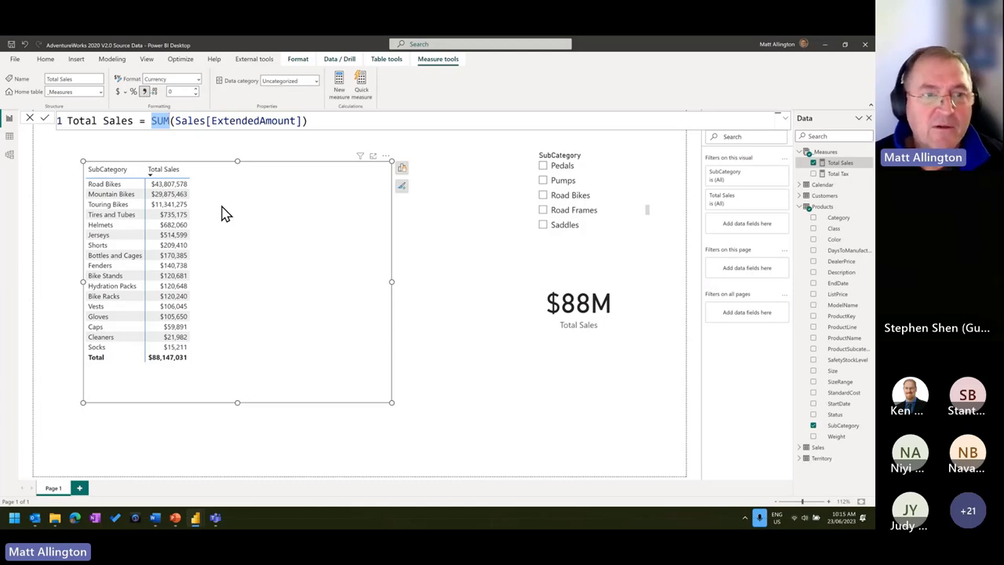
{"action": "left_click_drag", "start_coordinate": [274, 262], "coordinate": [283, 258]}
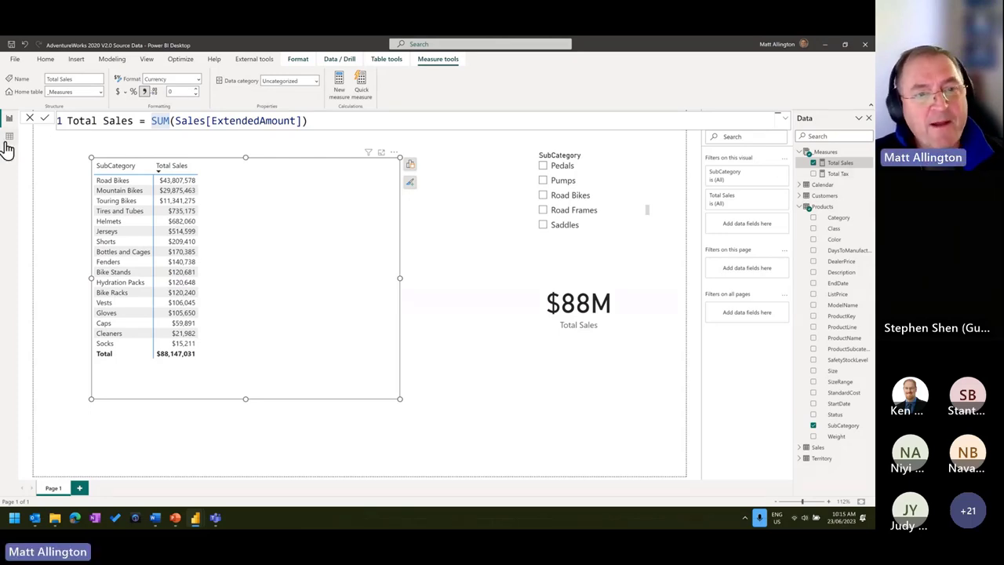
{"action": "left_click", "coordinate": [7, 139]}
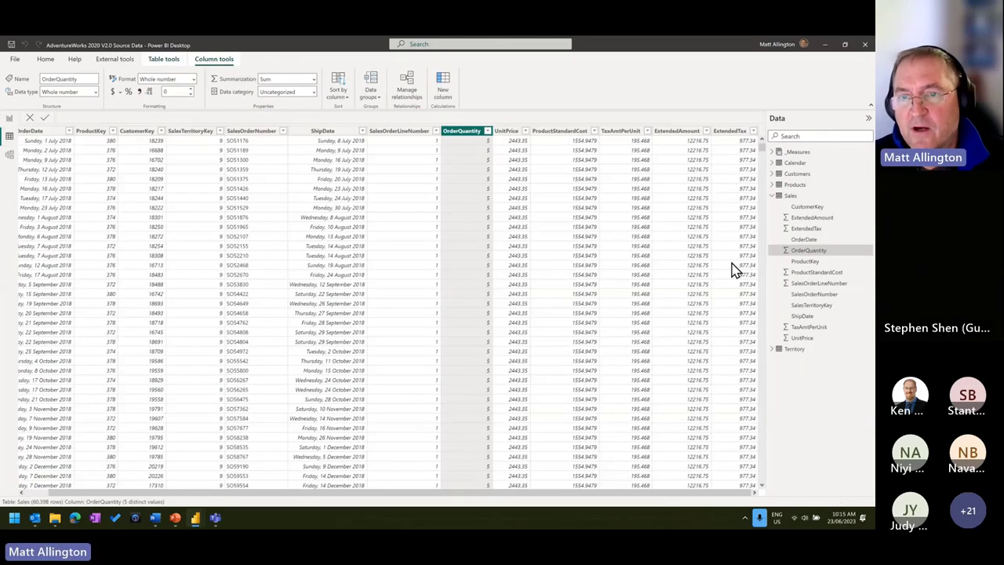
{"action": "left_click", "coordinate": [673, 302]}
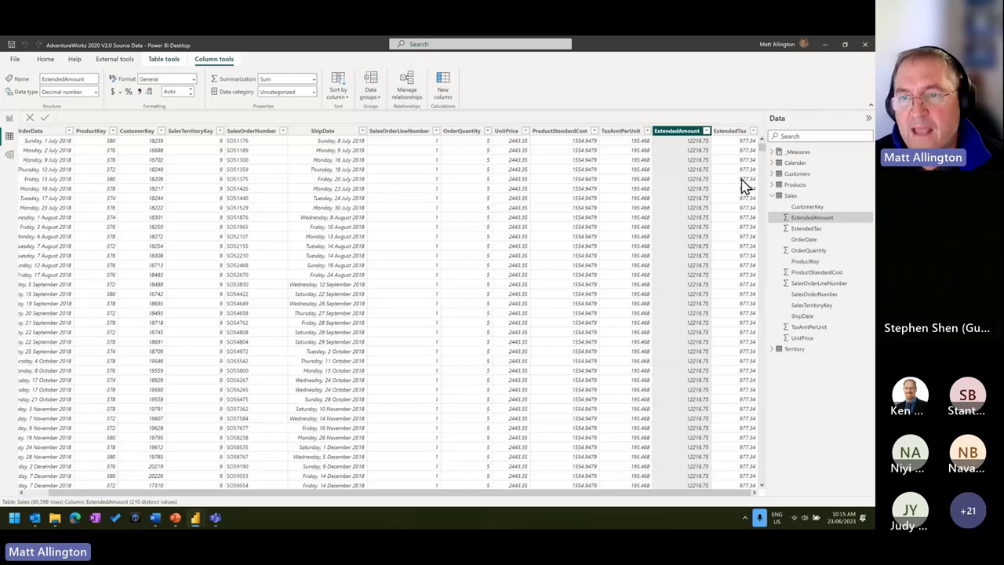
{"action": "left_click", "coordinate": [739, 146]}
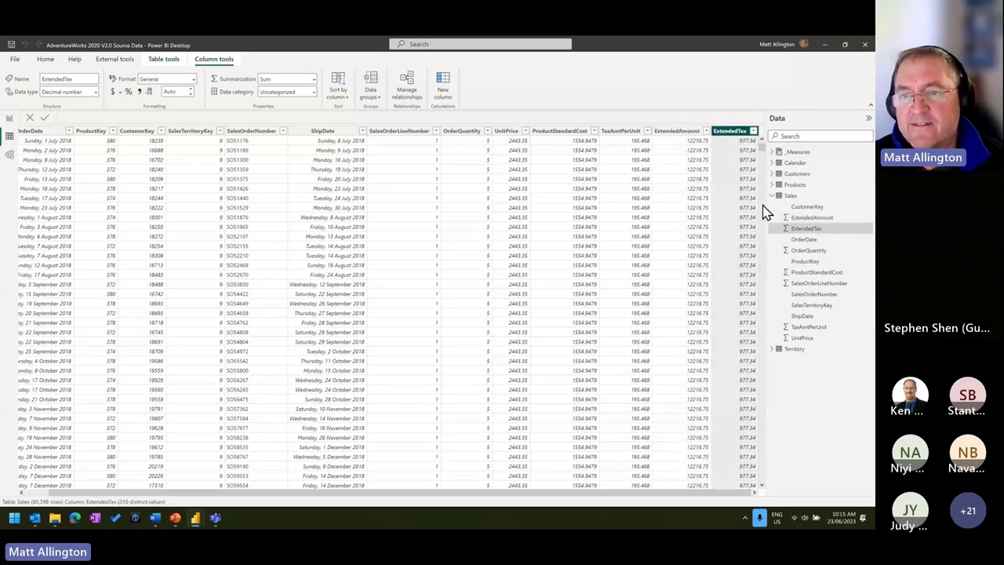
{"action": "left_click", "coordinate": [683, 131]}
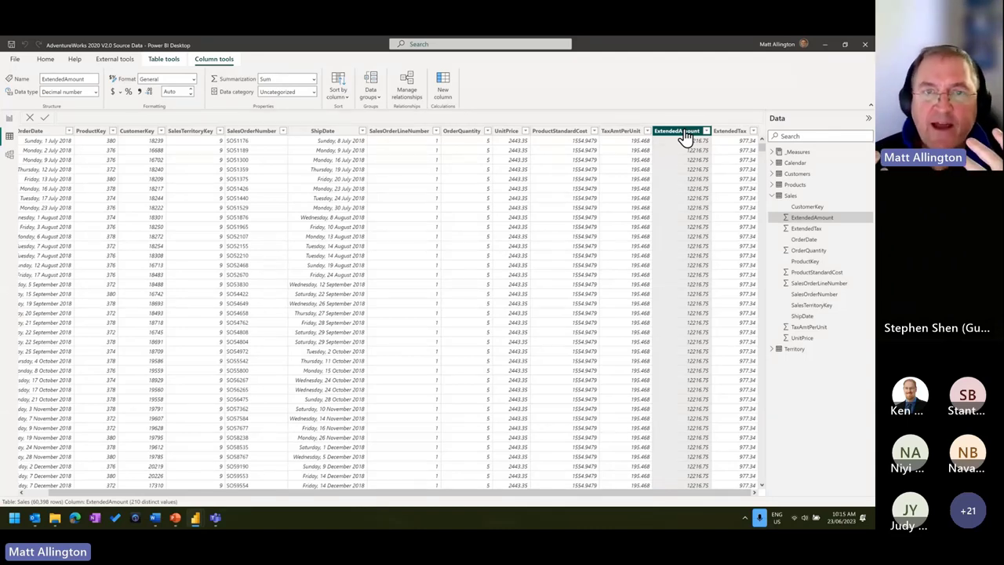
{"action": "left_click", "coordinate": [738, 133]}
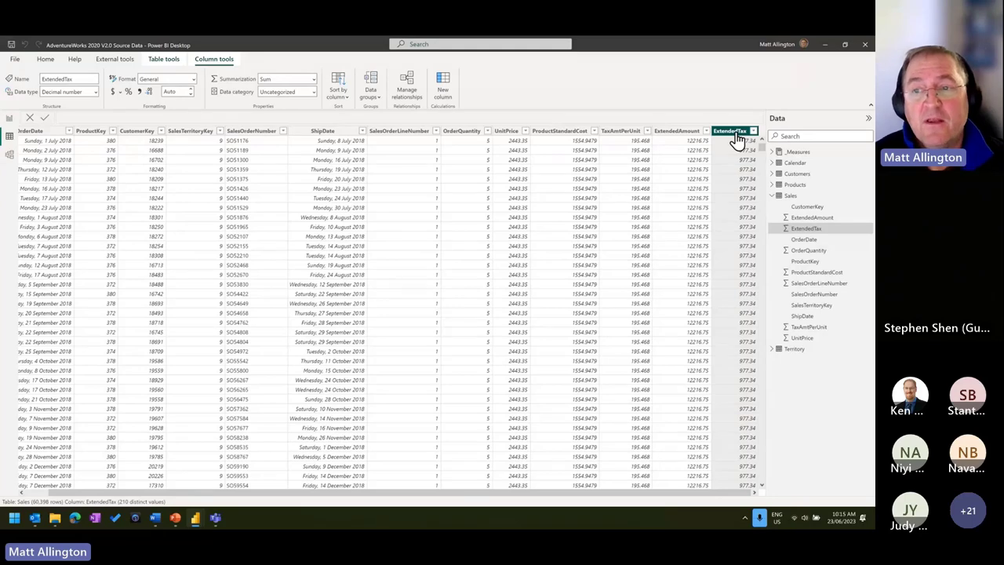
Show the Total Tax formula SUM(Sales[ExtendedTax]) and add Total Tax to the SubCategory table
{"action": "left_click", "coordinate": [9, 119]}
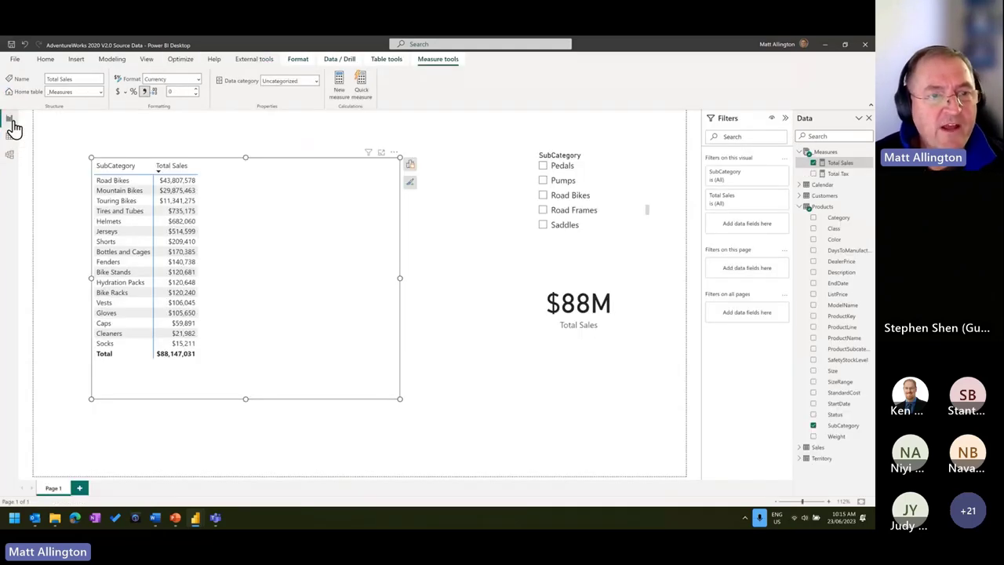
{"action": "left_click", "coordinate": [838, 173]}
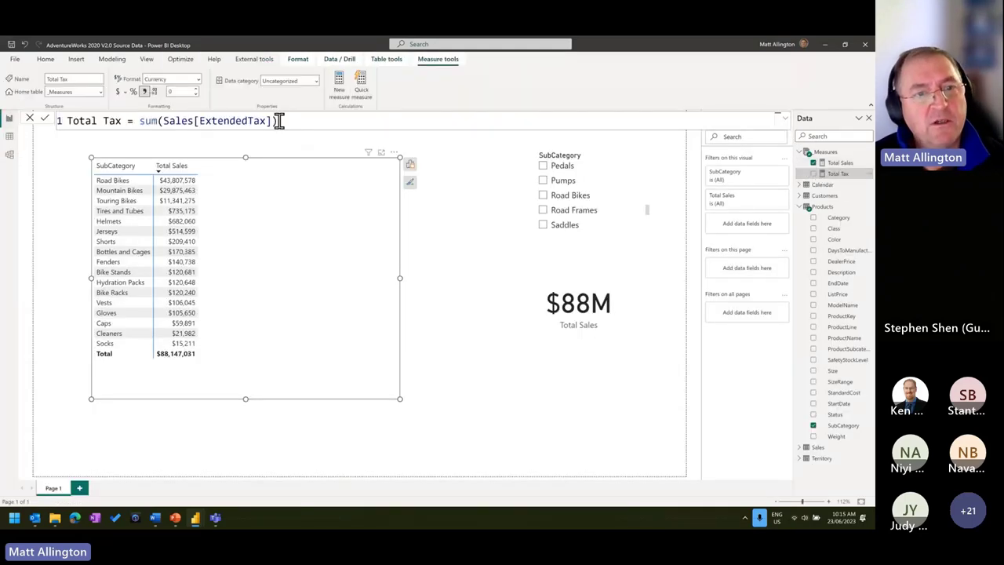
{"action": "left_click_drag", "start_coordinate": [308, 116], "coordinate": [60, 119]}
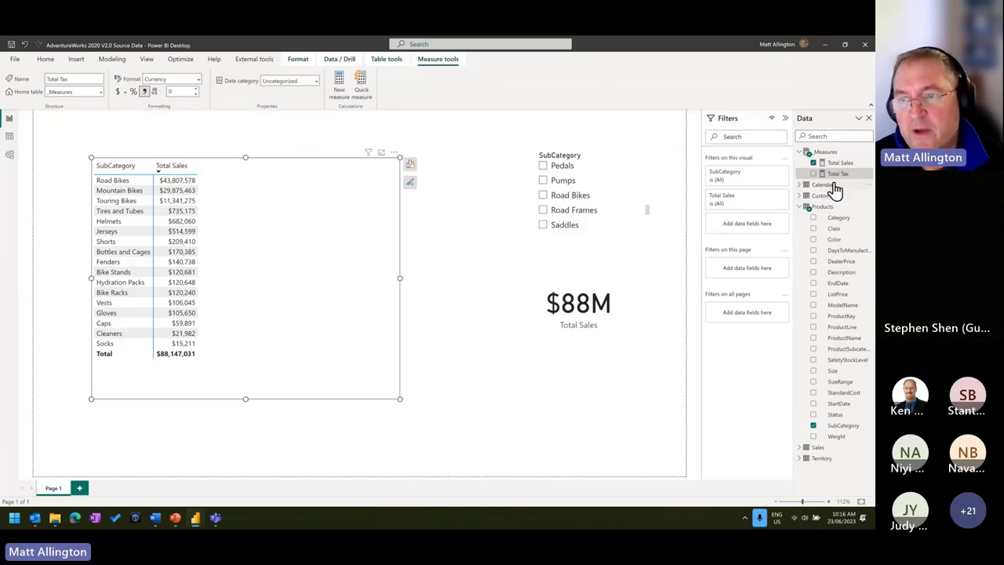
{"action": "left_click_drag", "start_coordinate": [838, 173], "coordinate": [281, 275]}
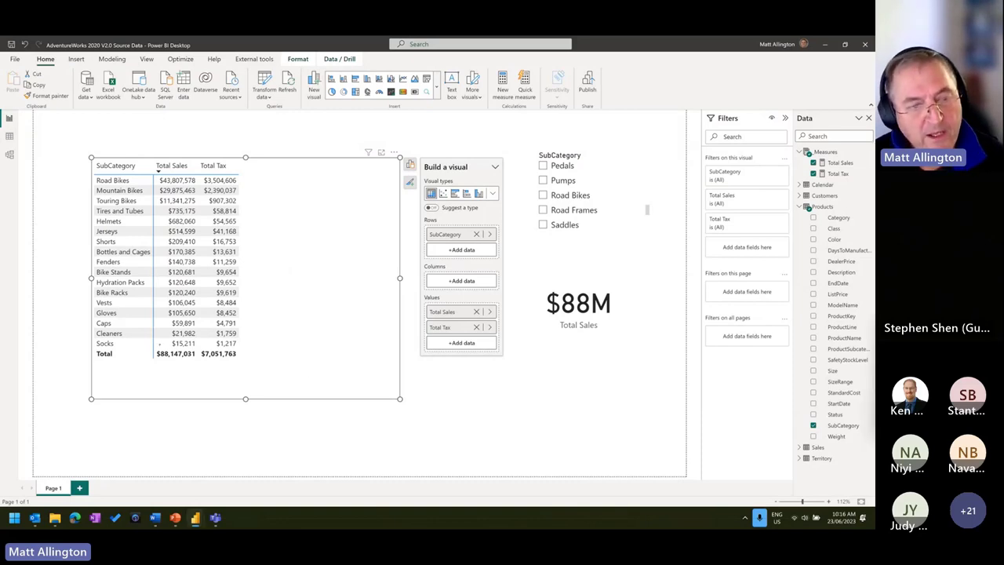
{"action": "left_click_drag", "start_coordinate": [154, 347], "coordinate": [250, 360]}
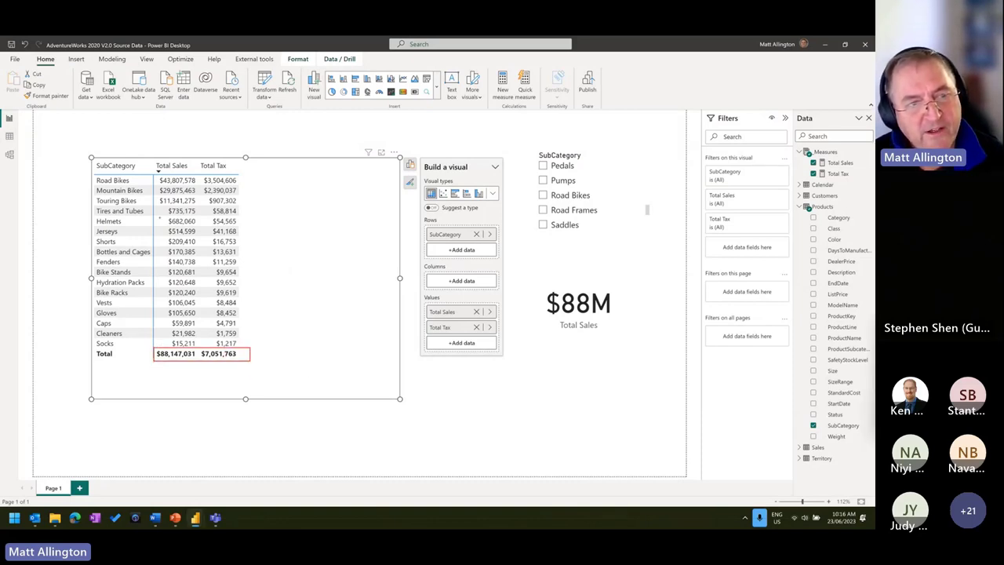
{"action": "left_click_drag", "start_coordinate": [81, 193], "coordinate": [243, 208]}
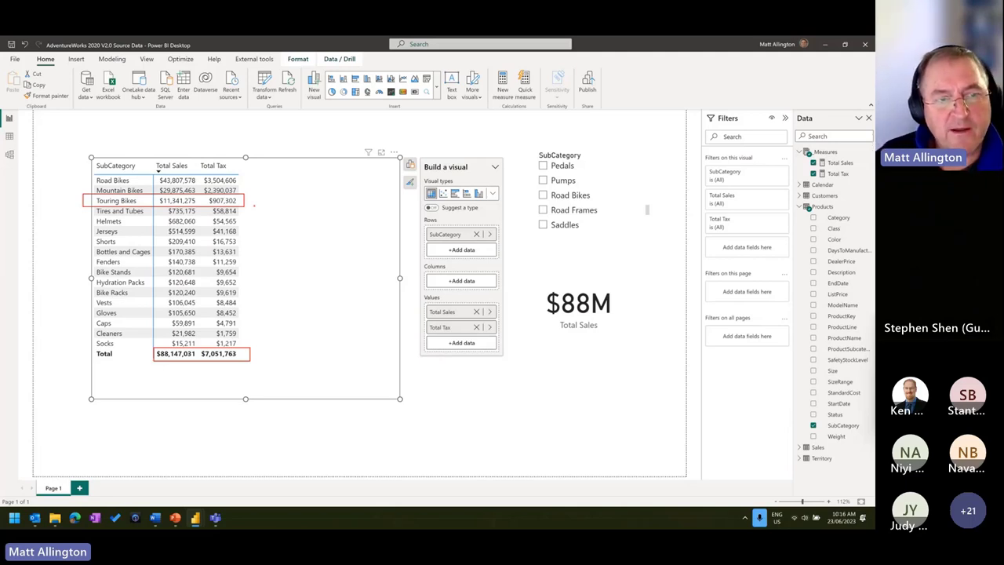
{"action": "key", "text": "Escape"}
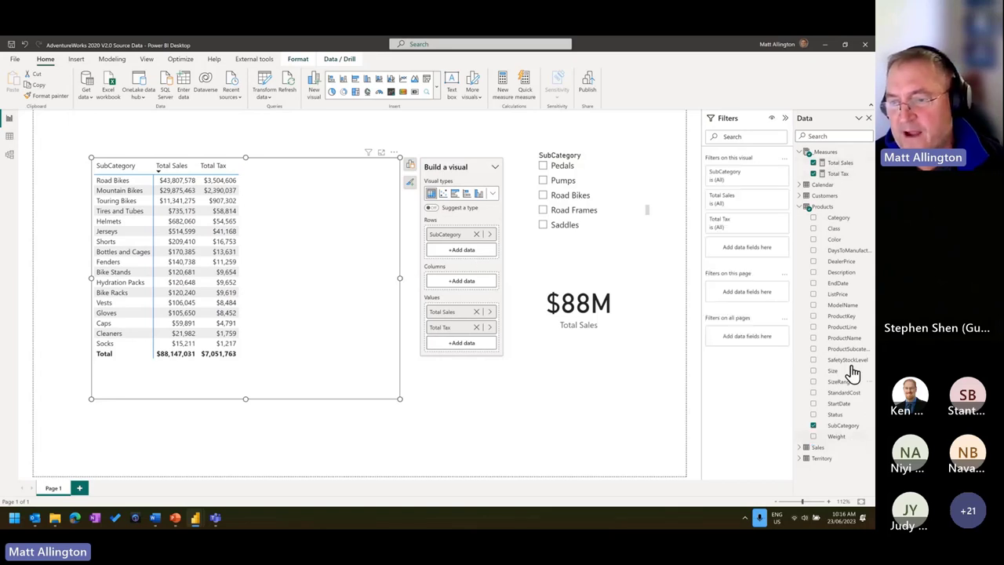
Add Sum of ExtendedAmount and Sum of ExtendedTax to the table, moving ExtendedAmount beside Total Sales
{"action": "left_click", "coordinate": [800, 206]}
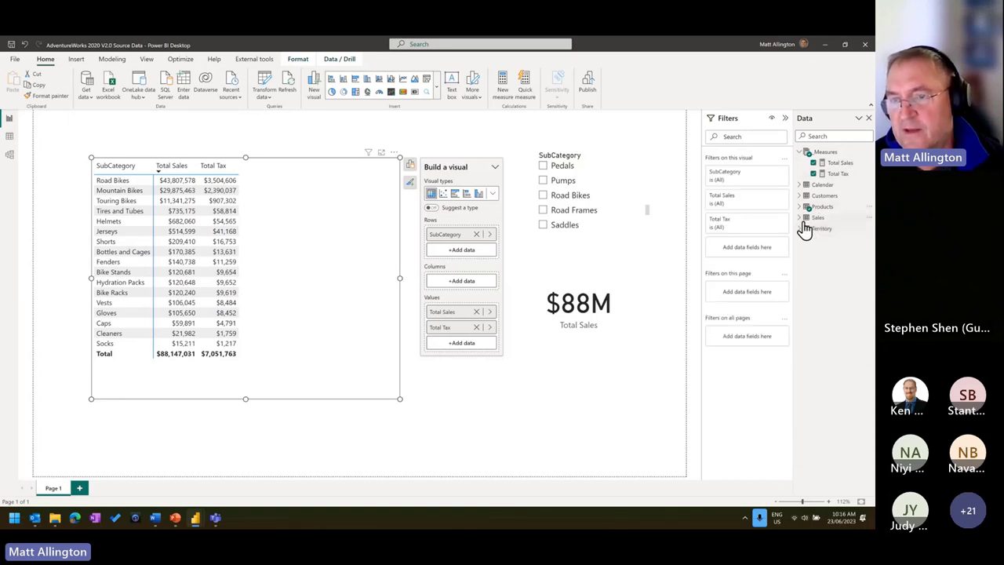
{"action": "left_click", "coordinate": [800, 217]}
{"action": "left_click_drag", "start_coordinate": [846, 239], "coordinate": [307, 321]}
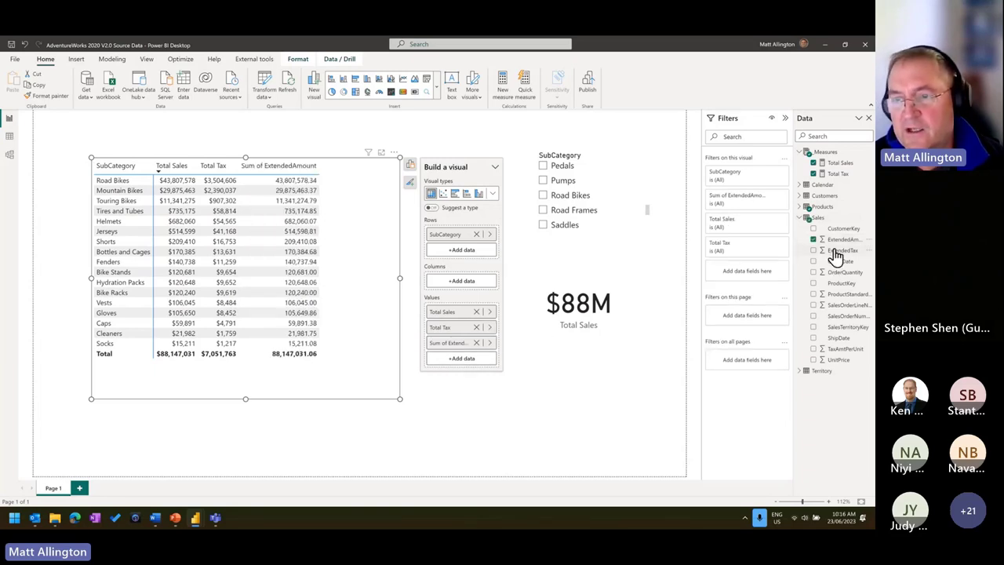
{"action": "left_click_drag", "start_coordinate": [834, 251], "coordinate": [398, 287]}
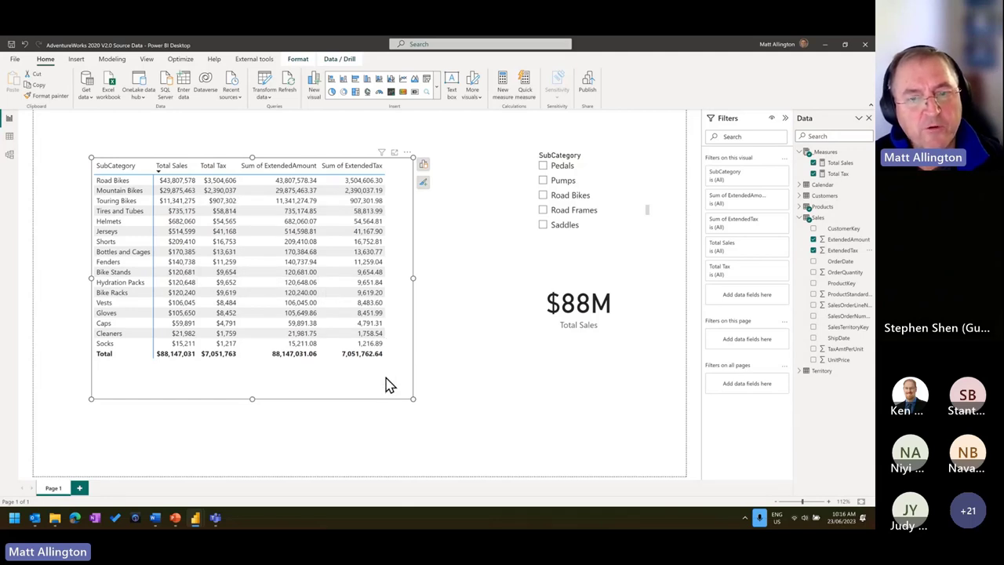
{"action": "left_click", "coordinate": [424, 165]}
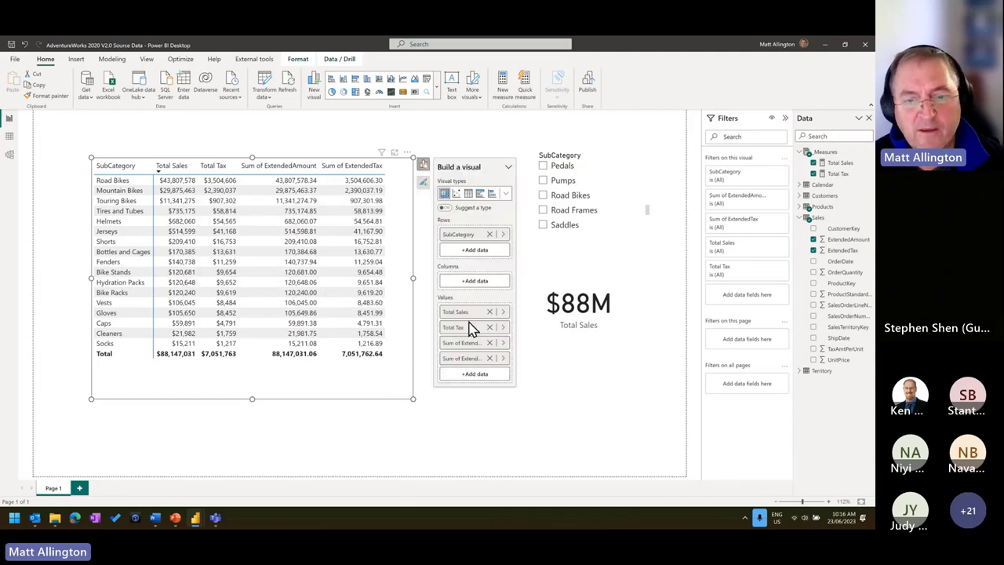
{"action": "left_click_drag", "start_coordinate": [468, 329], "coordinate": [471, 342]}
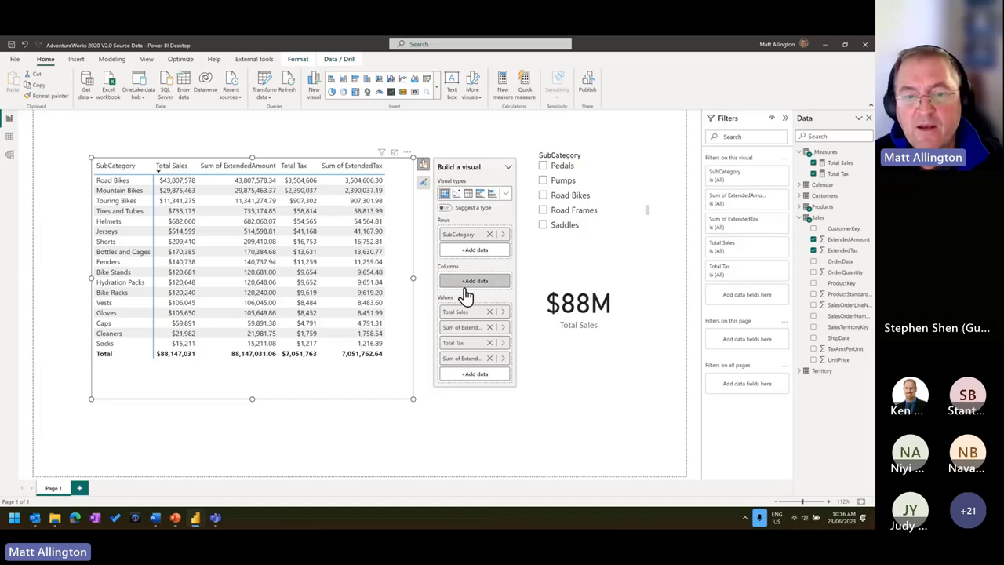
{"action": "right_click", "coordinate": [476, 332]}
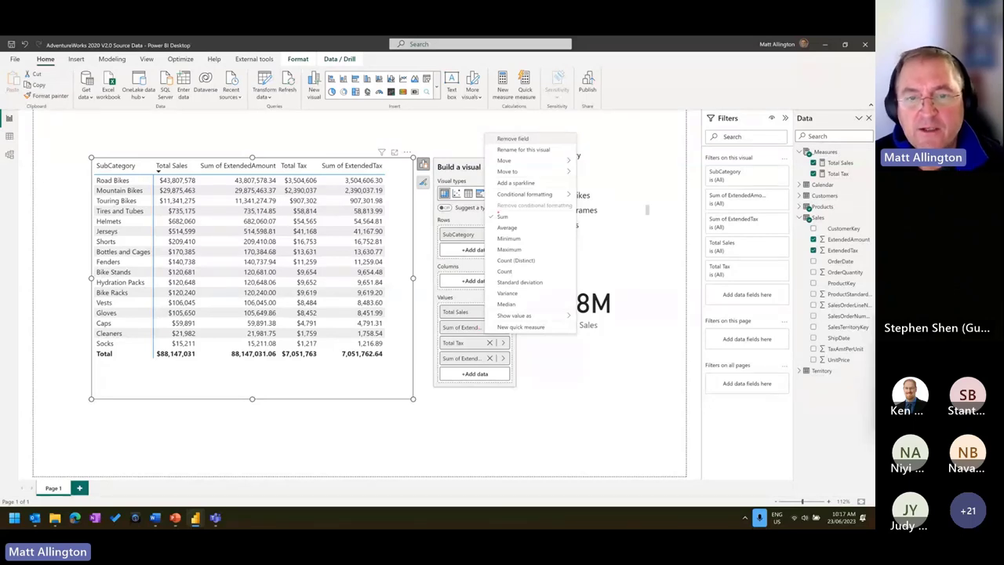
{"action": "left_click_drag", "start_coordinate": [486, 210], "coordinate": [563, 233]}
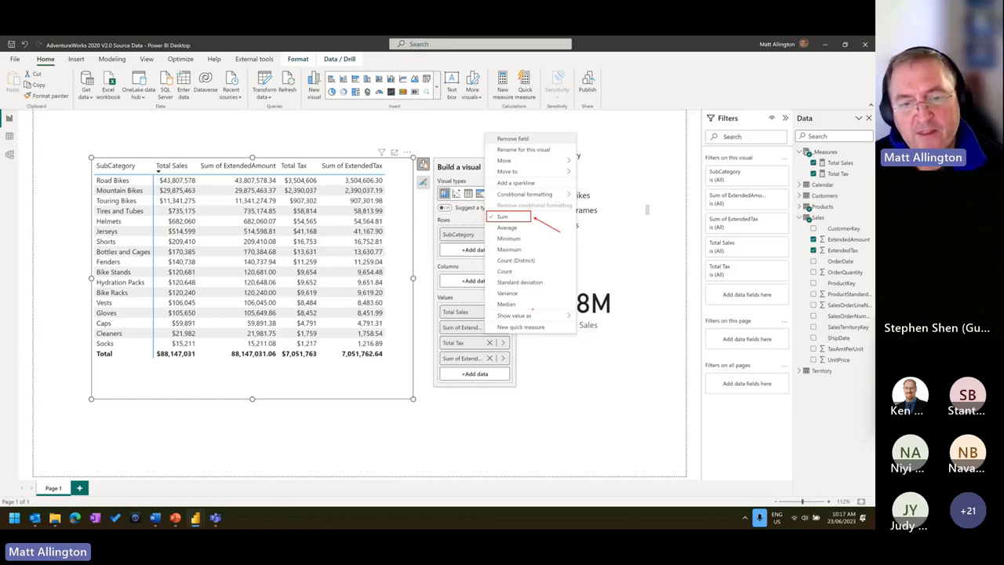
{"action": "left_click", "coordinate": [594, 432]}
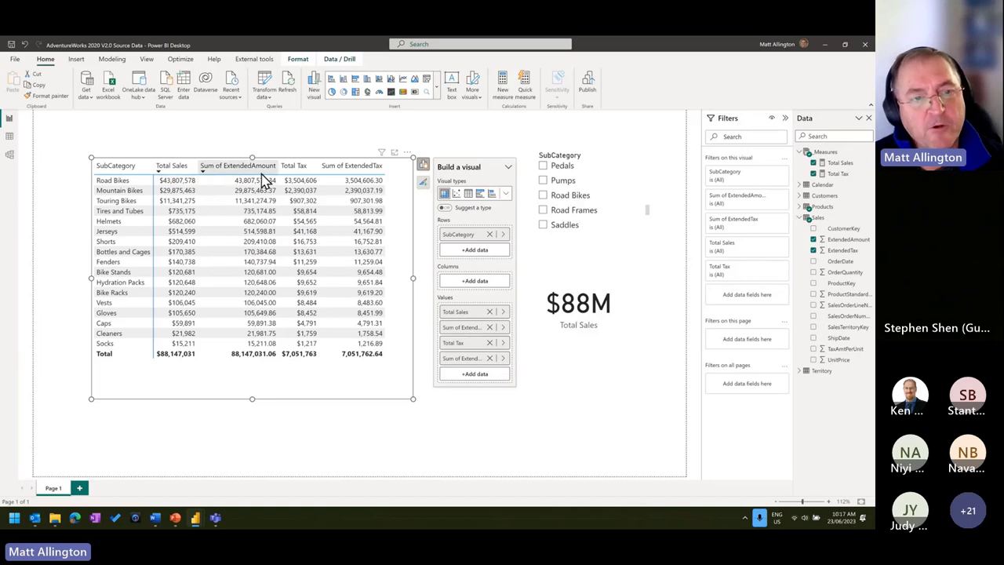
Show the Total Sales SUM formula and annotate it and the summed ExtendedAmount field
{"action": "left_click", "coordinate": [843, 164]}
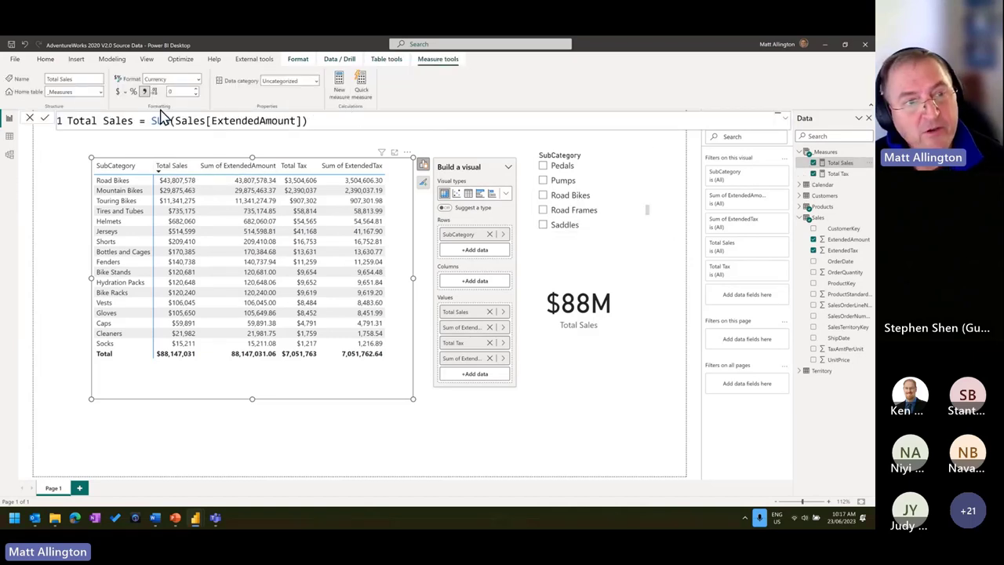
{"action": "mouse_move", "coordinate": [148, 112]}
{"action": "left_mouse_down"}
{"action": "mouse_move", "coordinate": [315, 131]}
{"action": "mouse_move", "coordinate": [315, 150]}
{"action": "left_mouse_up"}
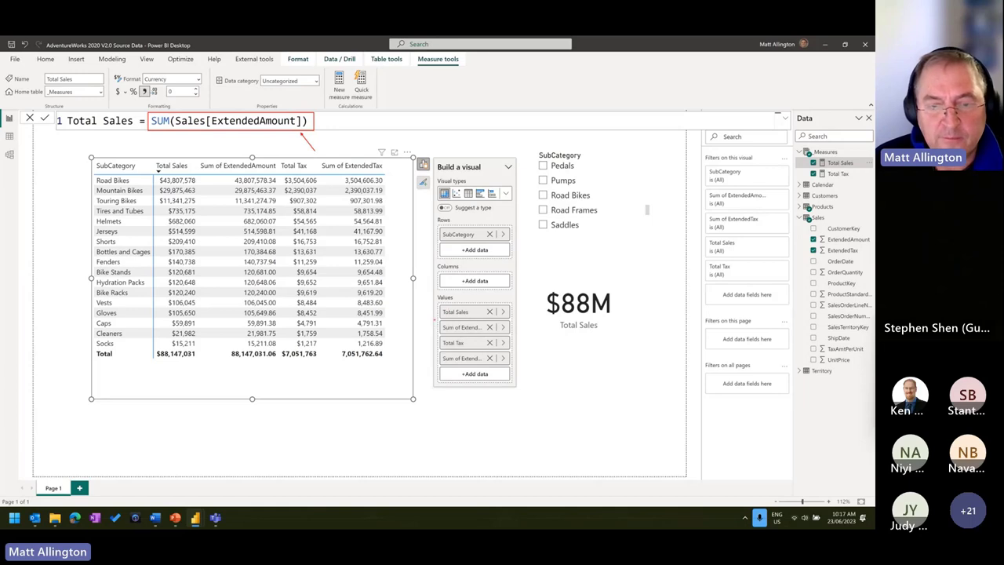
{"action": "left_click_drag", "start_coordinate": [439, 319], "coordinate": [514, 335]}
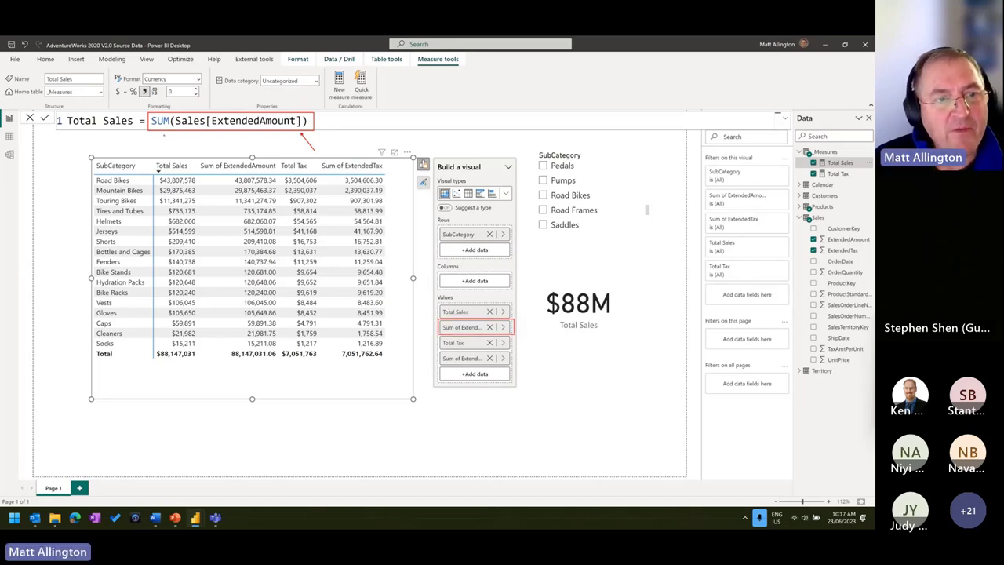
{"action": "left_click_drag", "start_coordinate": [163, 135], "coordinate": [145, 154]}
{"action": "left_click_drag", "start_coordinate": [196, 109], "coordinate": [216, 69]}
{"action": "left_click_drag", "start_coordinate": [316, 111], "coordinate": [338, 94]}
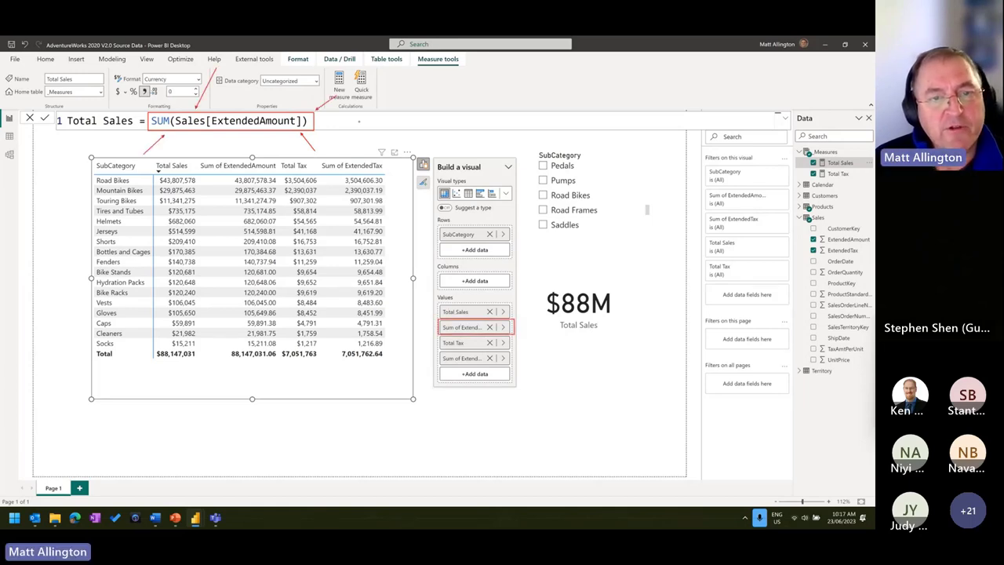
{"action": "right_click", "coordinate": [418, 335]}
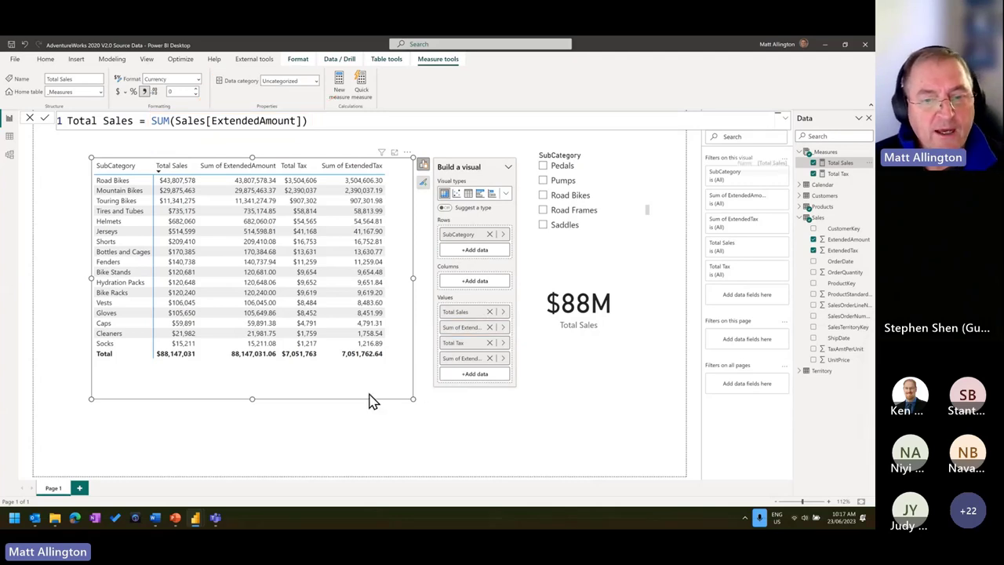
Widen the SubCategory table visual and nudge it slightly left and down
{"action": "left_click_drag", "start_coordinate": [412, 277], "coordinate": [466, 296]}
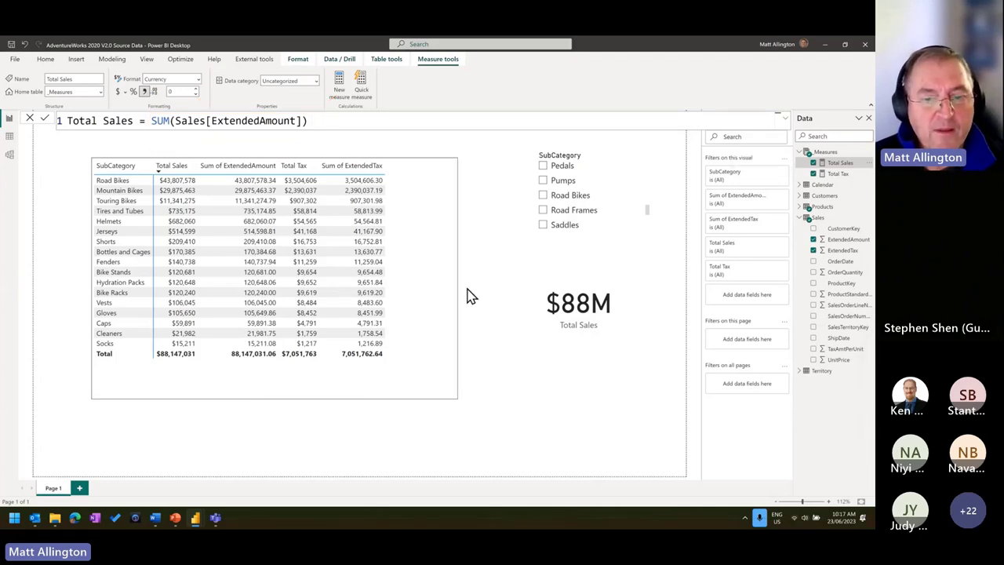
{"action": "left_click_drag", "start_coordinate": [411, 394], "coordinate": [398, 396]}
{"action": "left_click", "coordinate": [400, 397]}
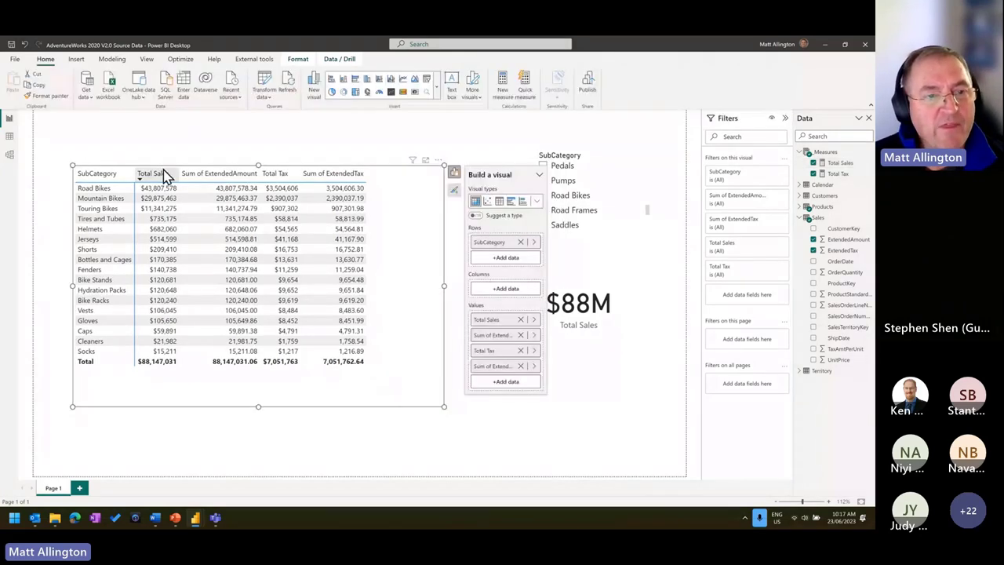
Remove Sum of ExtendedAmount and Sum of ExtendedTax from the table's Values
{"action": "left_click", "coordinate": [520, 335]}
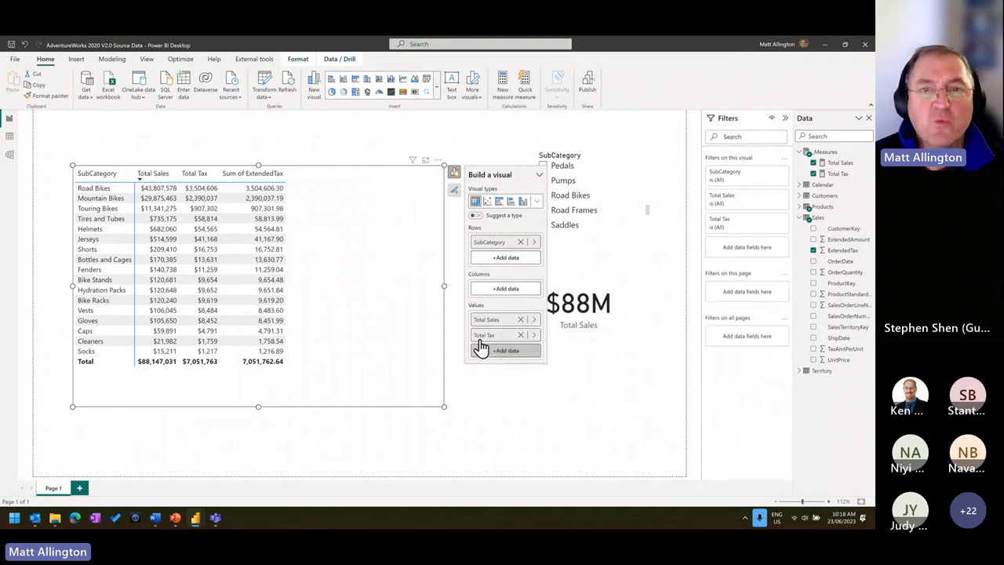
{"action": "left_click", "coordinate": [520, 350]}
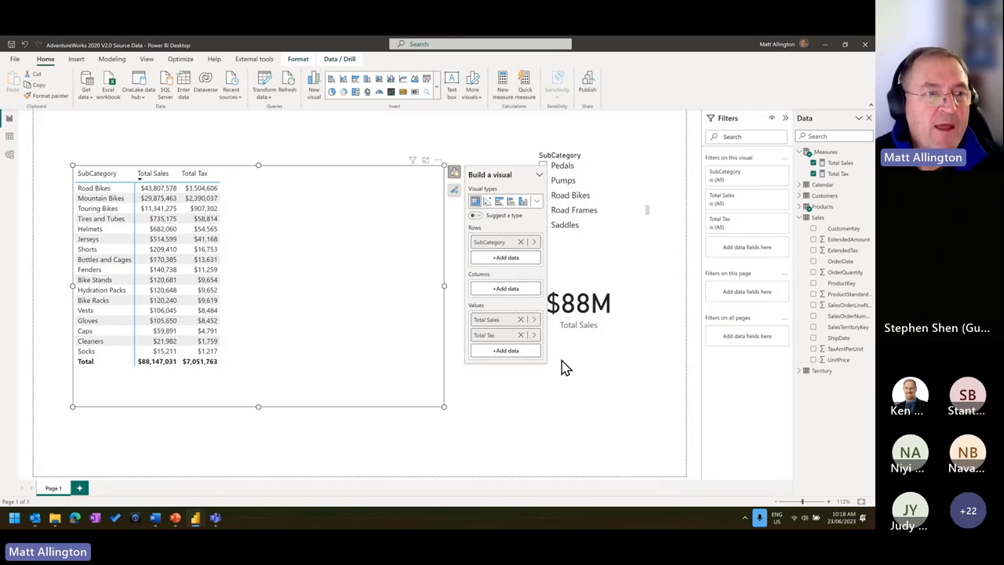
In Data view, create the Sales column Ext Amt Inc Tax = Sales[ExtendedAmount] + Sales[ExtendedTax]
{"action": "left_click", "coordinate": [8, 138]}
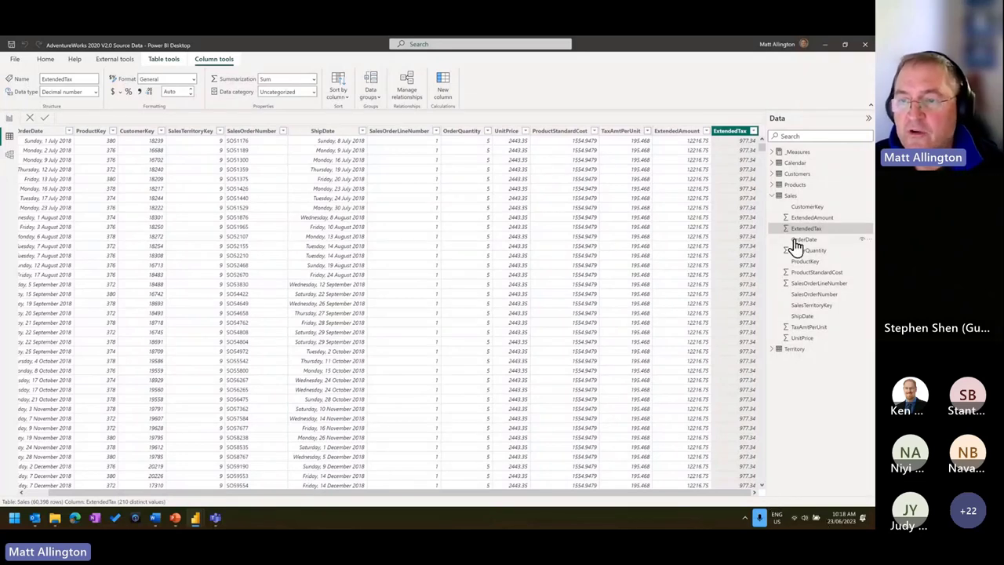
{"action": "right_click", "coordinate": [794, 196]}
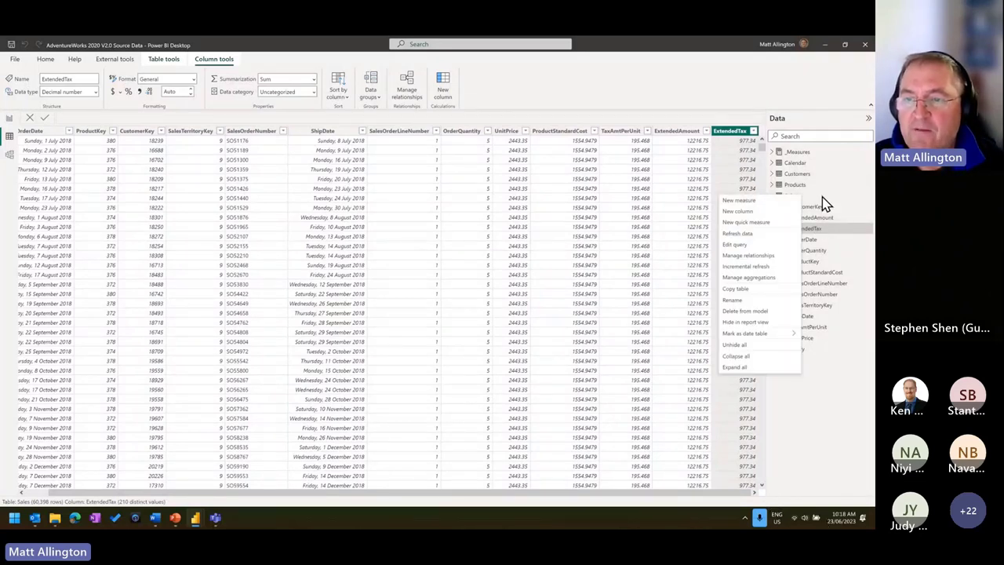
{"action": "left_click", "coordinate": [748, 212]}
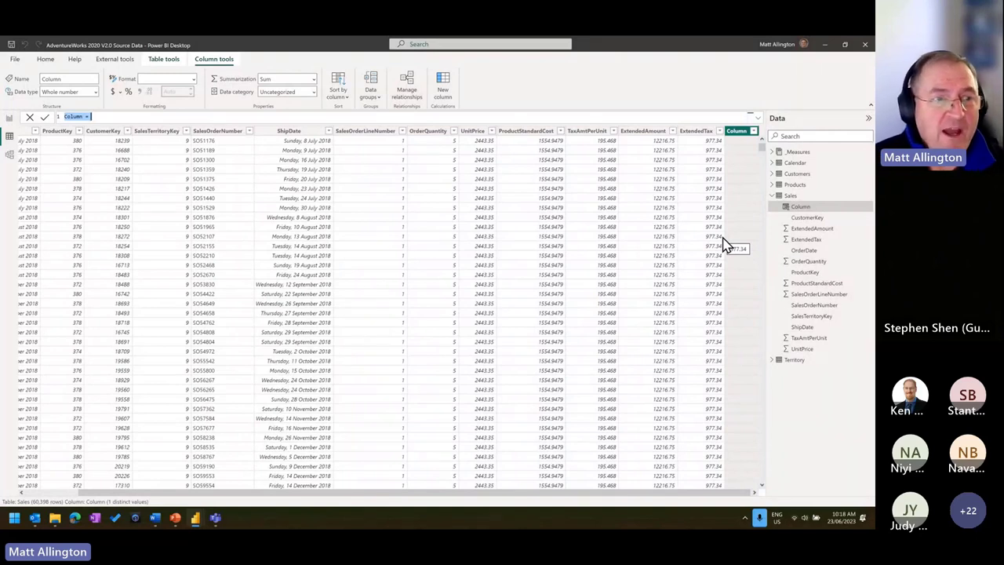
{"action": "key", "text": "BackSpace"}
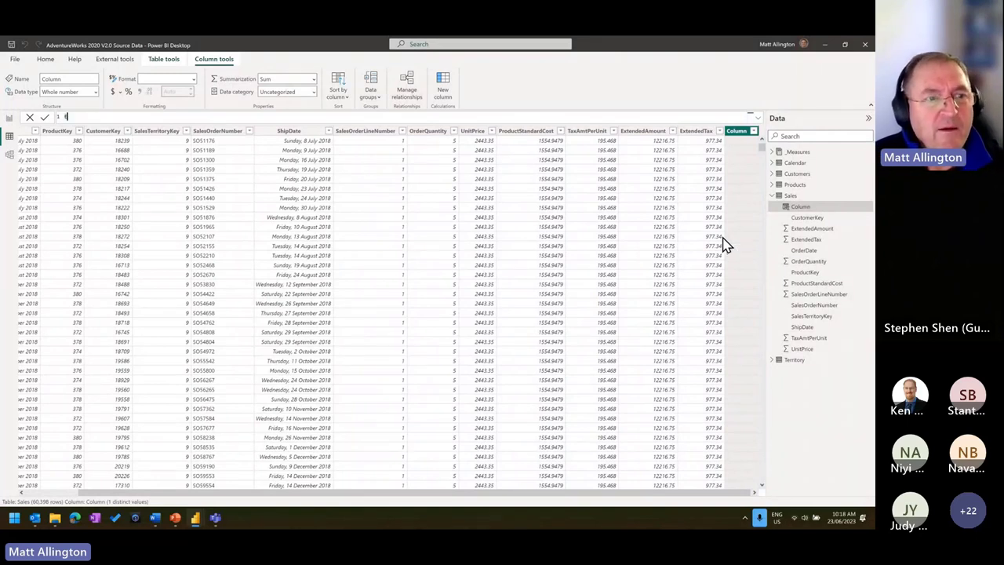
{"action": "type", "text": "Ext Am"}
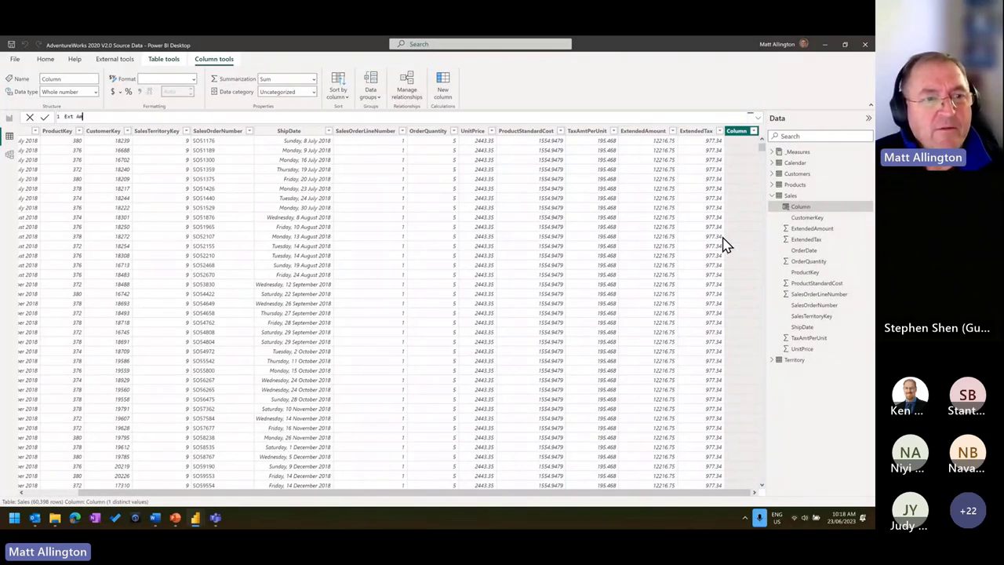
{"action": "type", "text": "t In"}
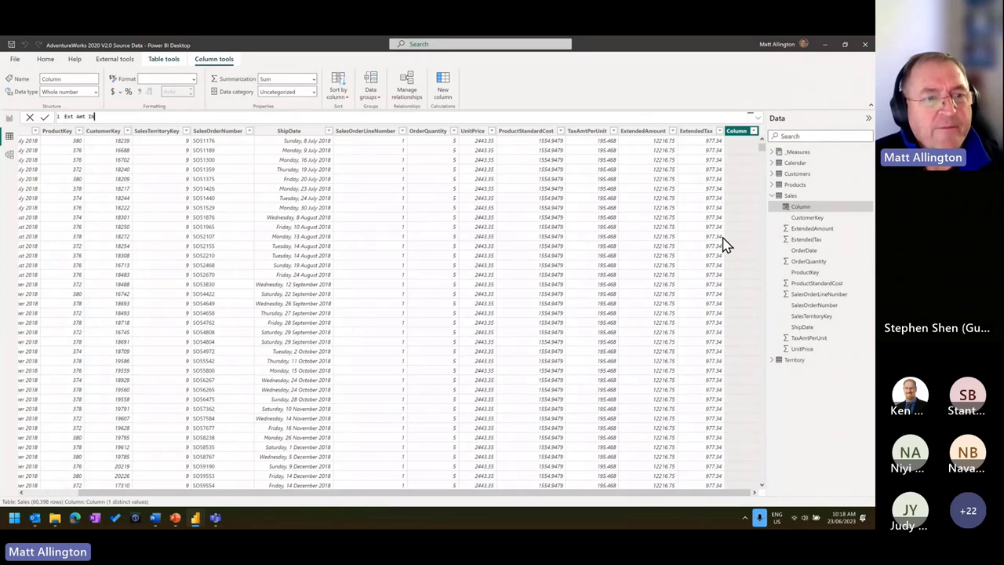
{"action": "type", "text": "c Tax "}
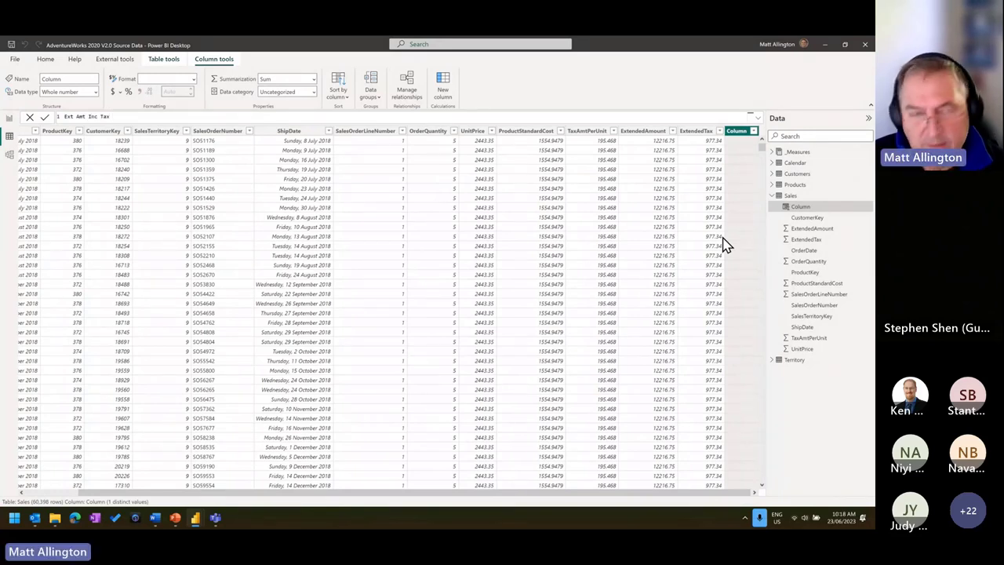
{"action": "type", "text": "= Sales[ExtendedAmount] "}
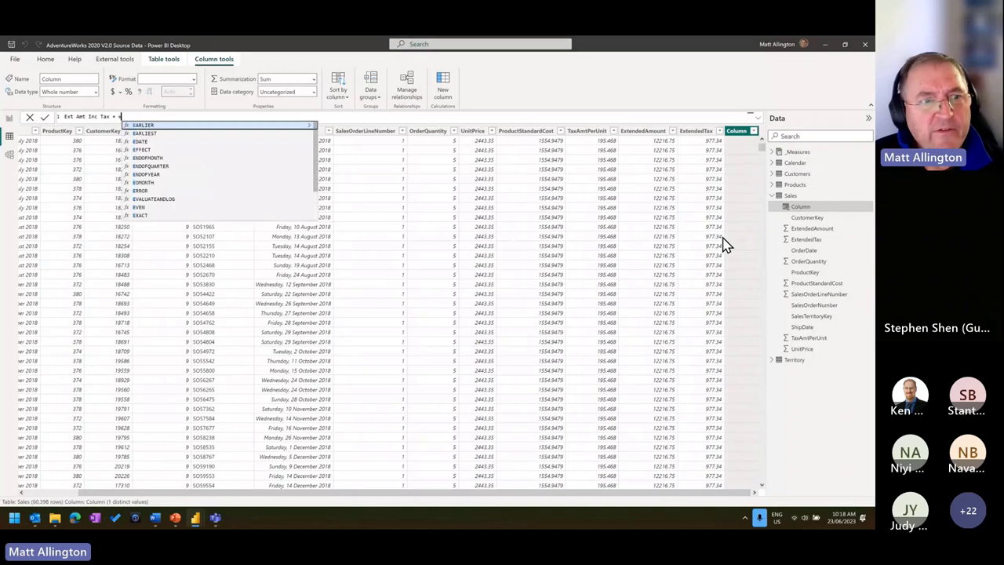
{"action": "type", "text": "+ t"}
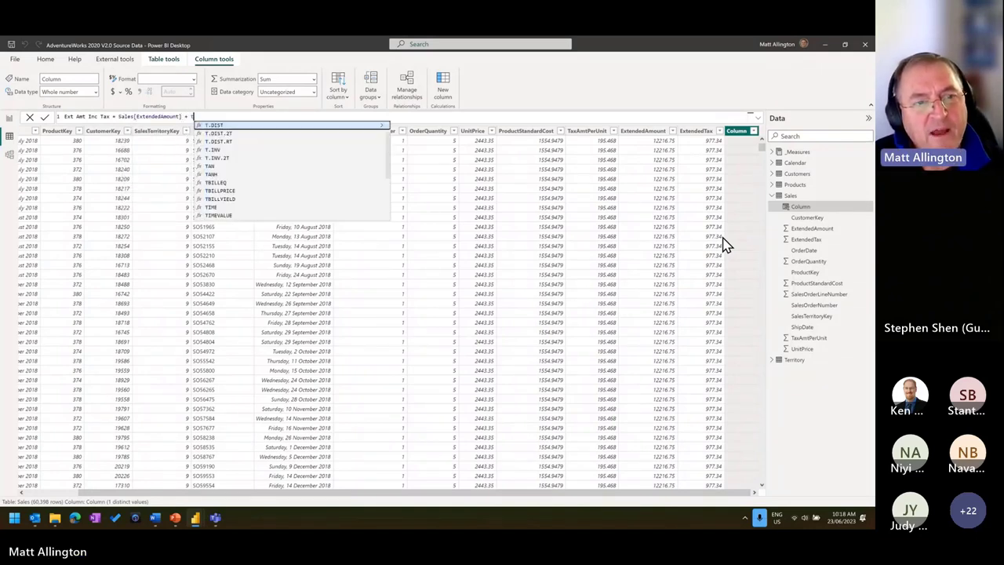
{"action": "key", "text": "BackSpace"}
{"action": "type", "text": "Sales[ExtendedTax]"}
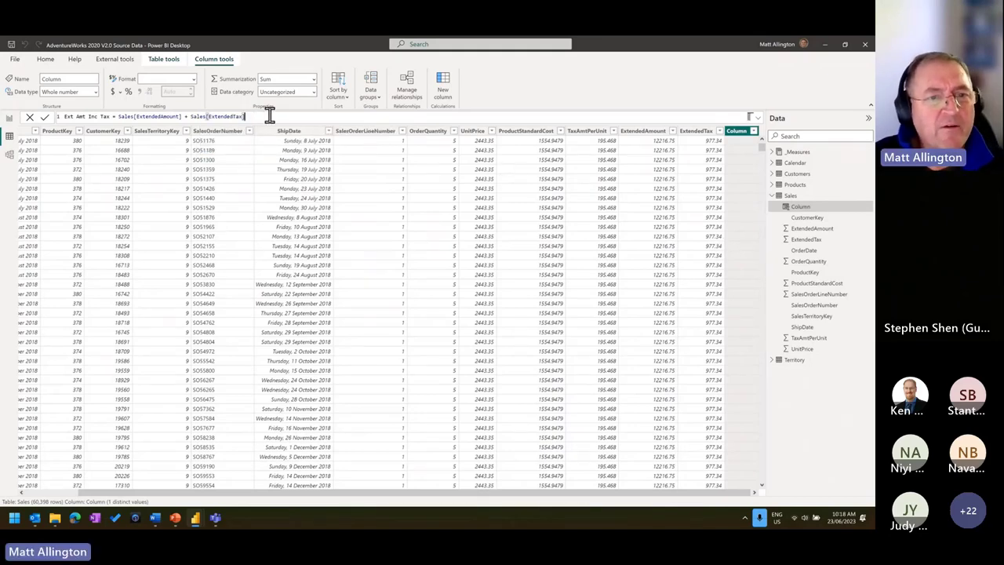
{"action": "scroll", "coordinate": [269, 115], "scroll_direction": "up", "scroll_amount": 2, "text": "ctrl"}
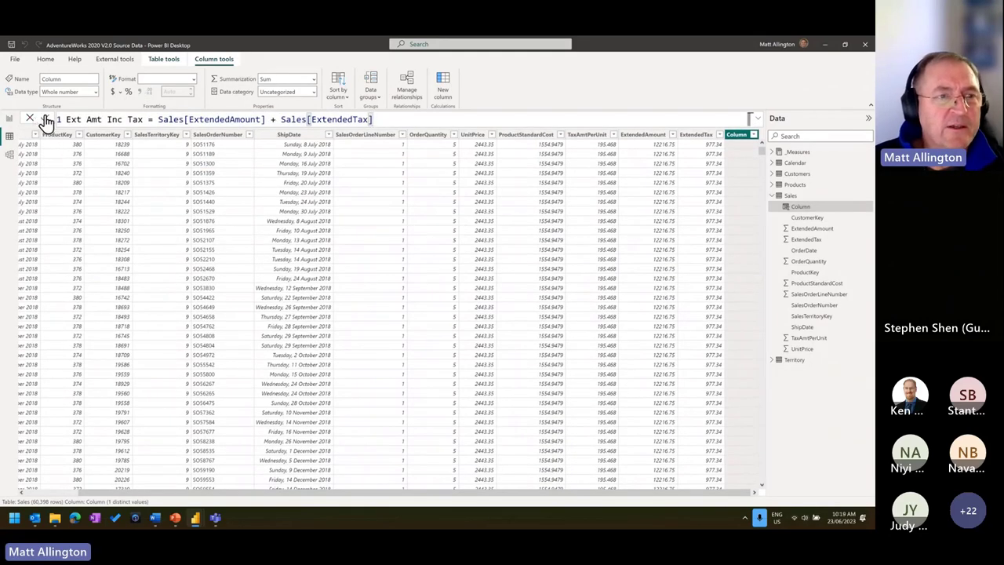
{"action": "left_click", "coordinate": [45, 119]}
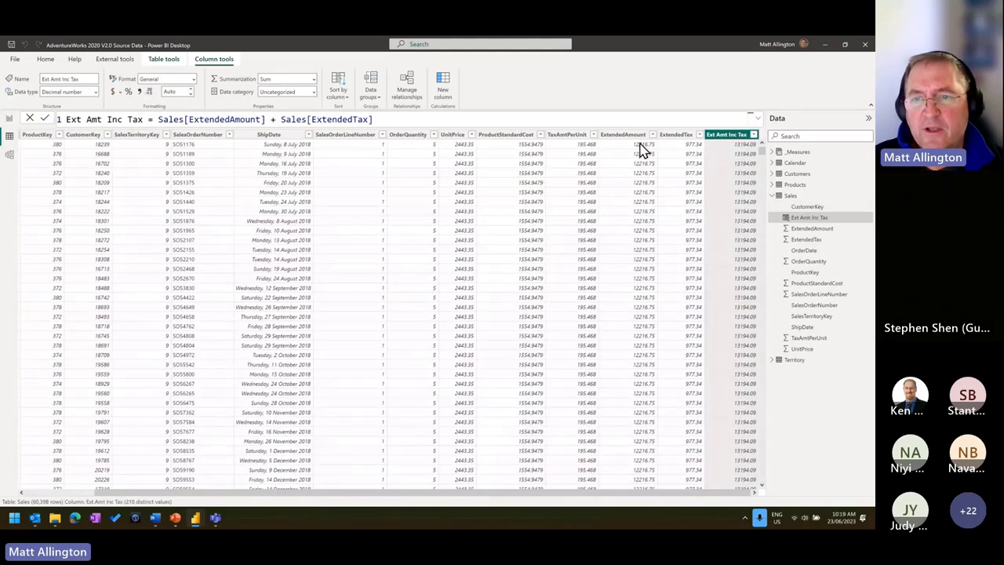
Add Ext Amt Inc Tax to the SubCategory table on the report, then return to Data view
{"action": "left_click", "coordinate": [17, 131]}
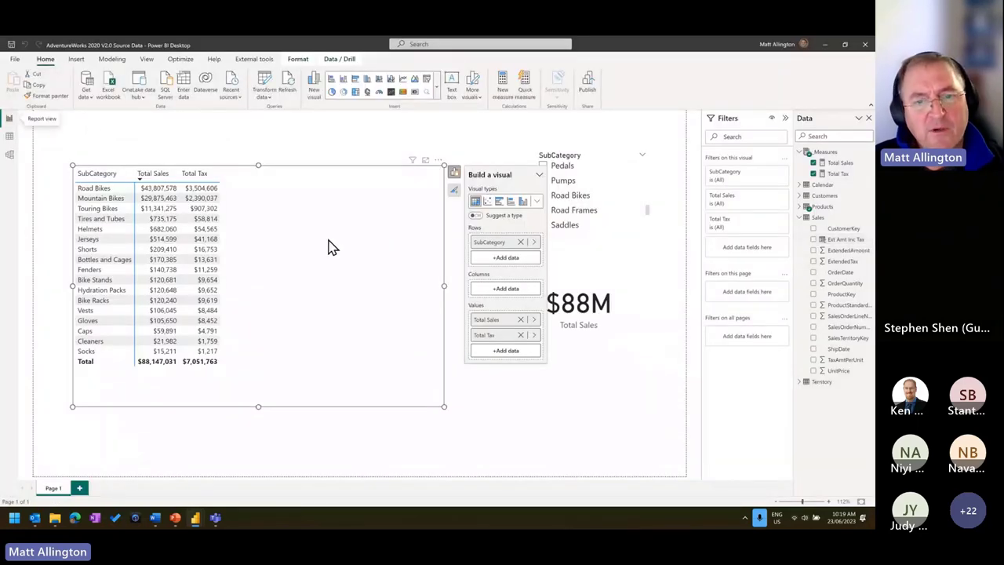
{"action": "left_click_drag", "start_coordinate": [842, 239], "coordinate": [361, 293]}
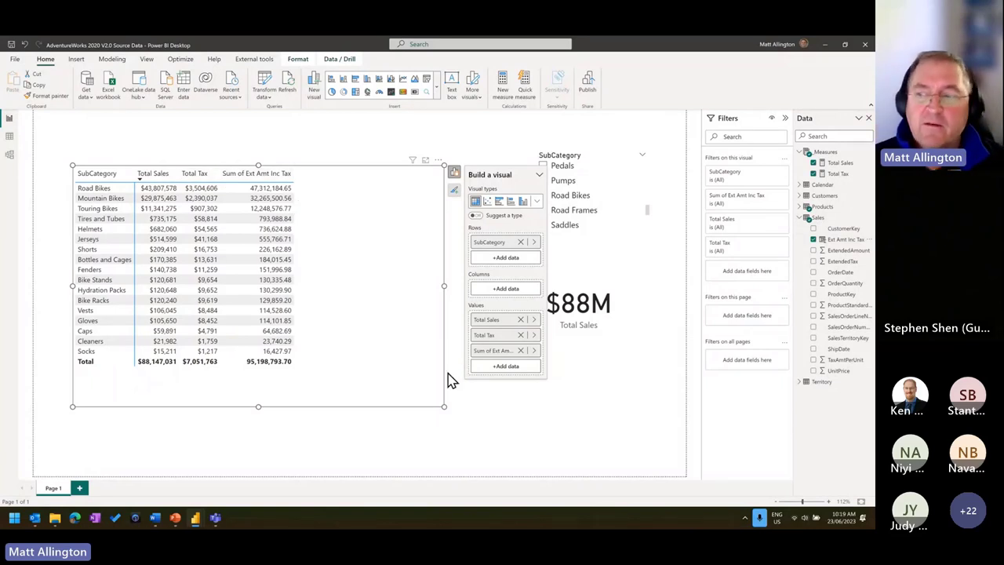
{"action": "left_click", "coordinate": [10, 140]}
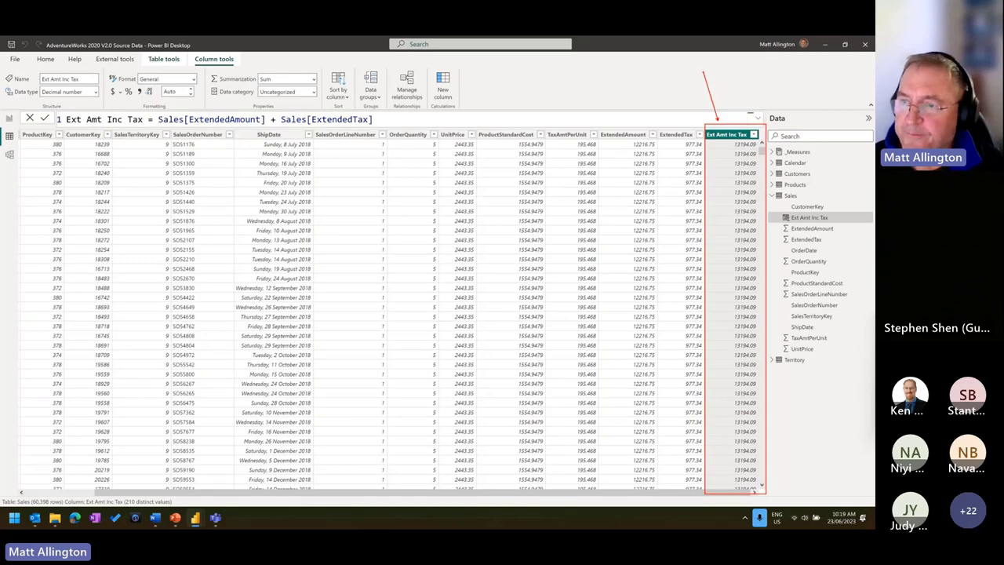
Return to the report page and reselect the table showing Sum of Ext Amt Inc Tax
{"action": "key", "text": "Escape"}
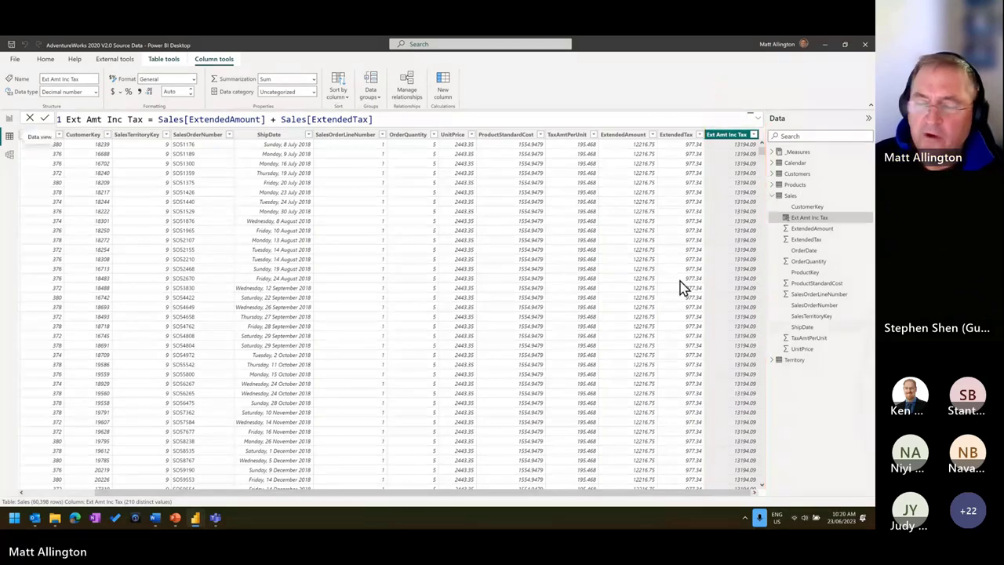
{"action": "left_click", "coordinate": [9, 119]}
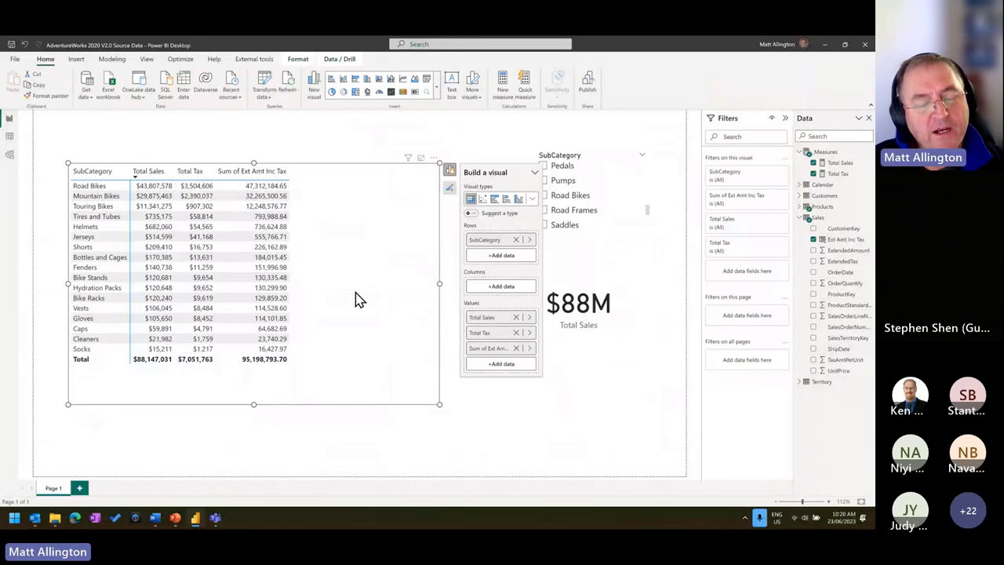
{"action": "key", "text": "Escape"}
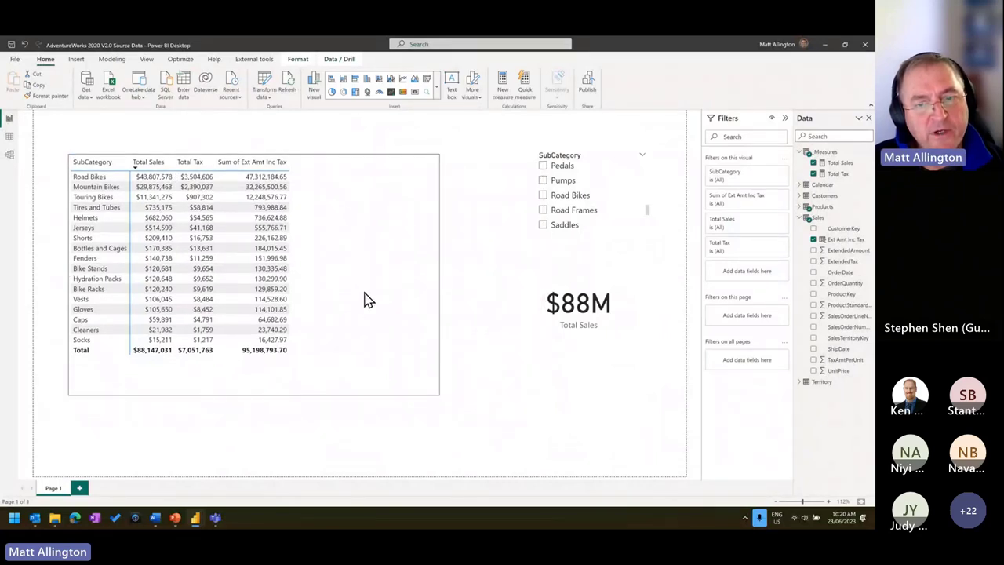
{"action": "left_click", "coordinate": [385, 313]}
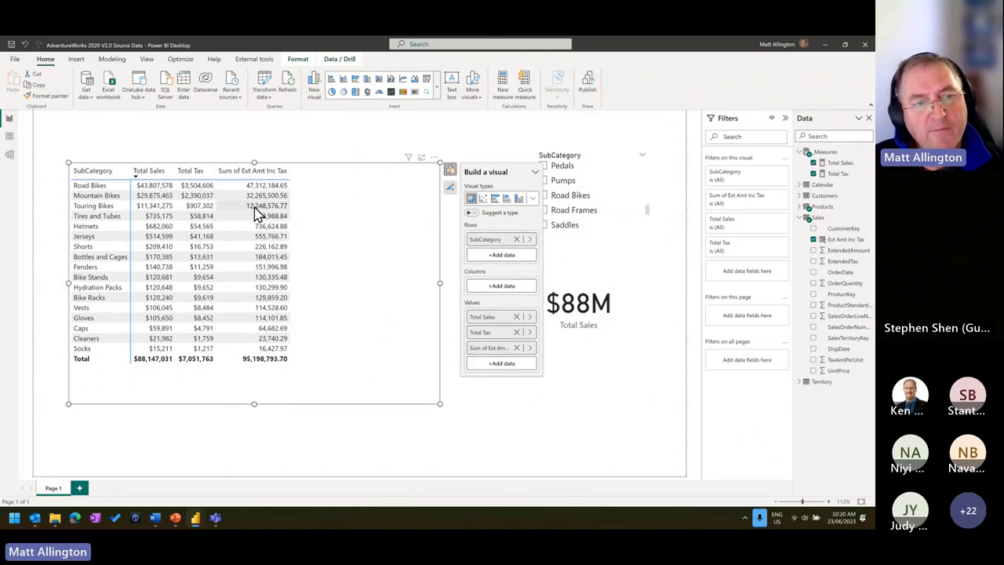
Create the measure 'Total Sales inc Tax Measure = 1' in the measures table
{"action": "right_click", "coordinate": [827, 155]}
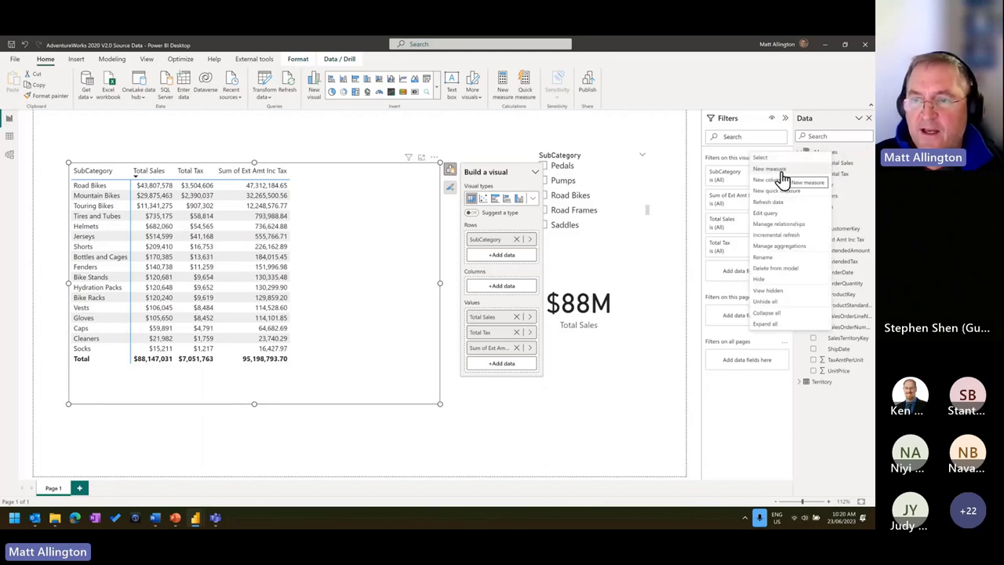
{"action": "left_click", "coordinate": [785, 174]}
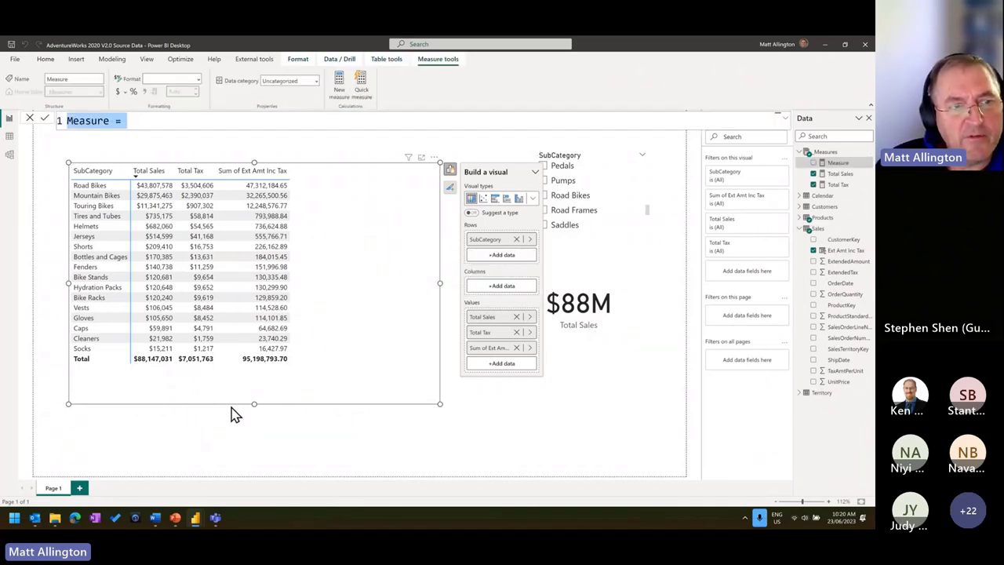
{"action": "type", "text": "Total SAle"}
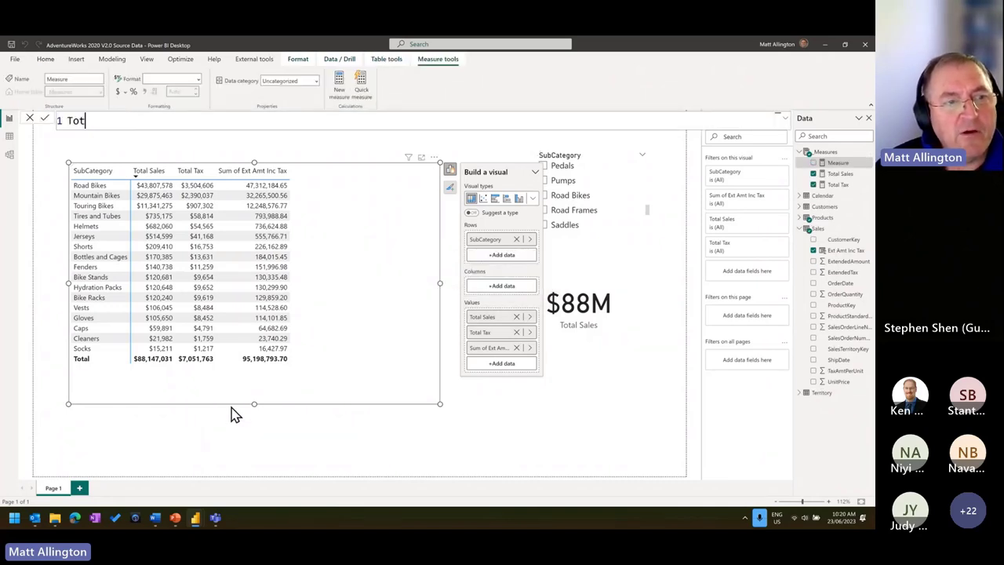
{"action": "key", "text": "BackSpace"}
{"action": "key", "text": "BackSpace"}
{"action": "key", "text": "BackSpace"}
{"action": "type", "text": "al"}
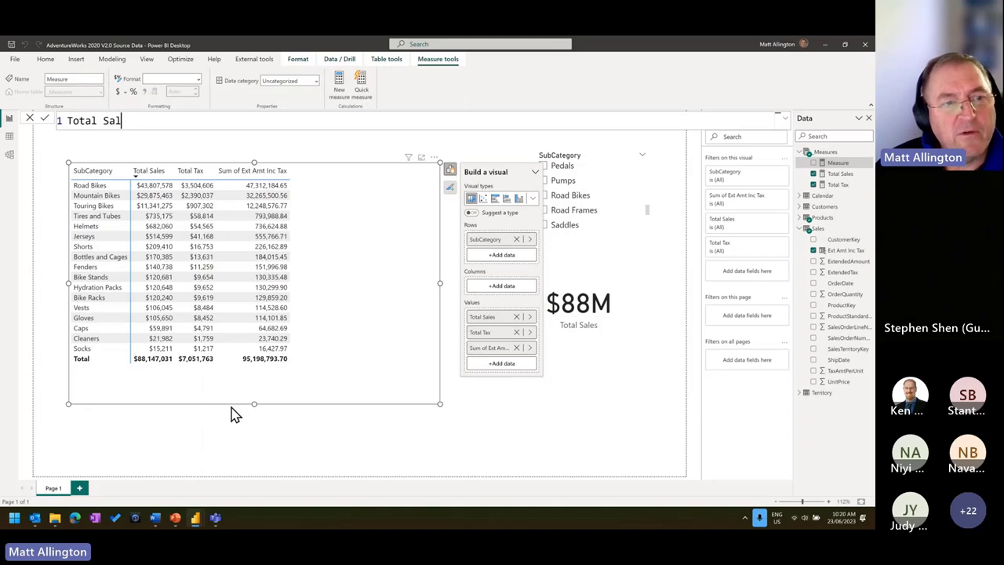
{"action": "type", "text": "es inc Tax"}
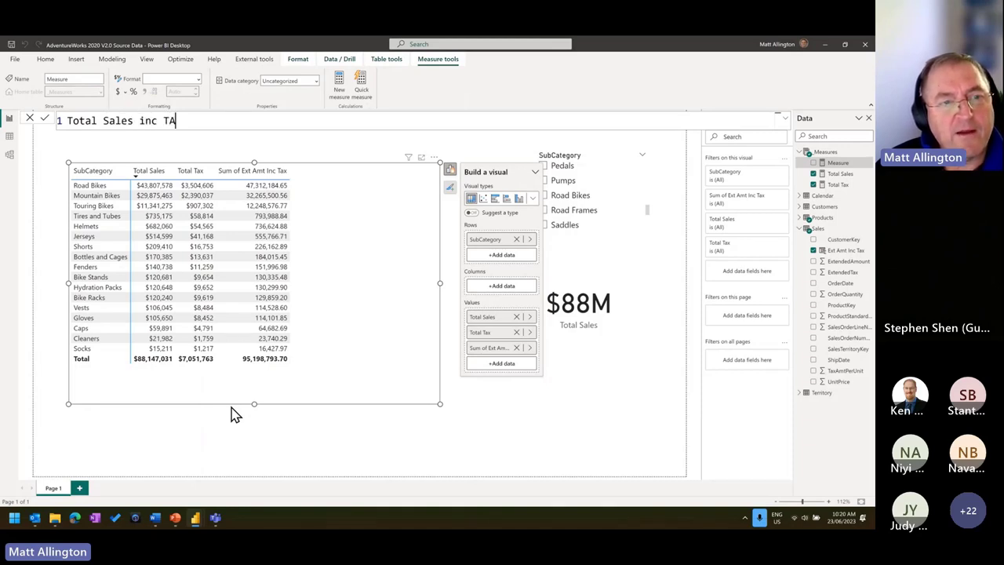
{"action": "type", "text": " Measur"}
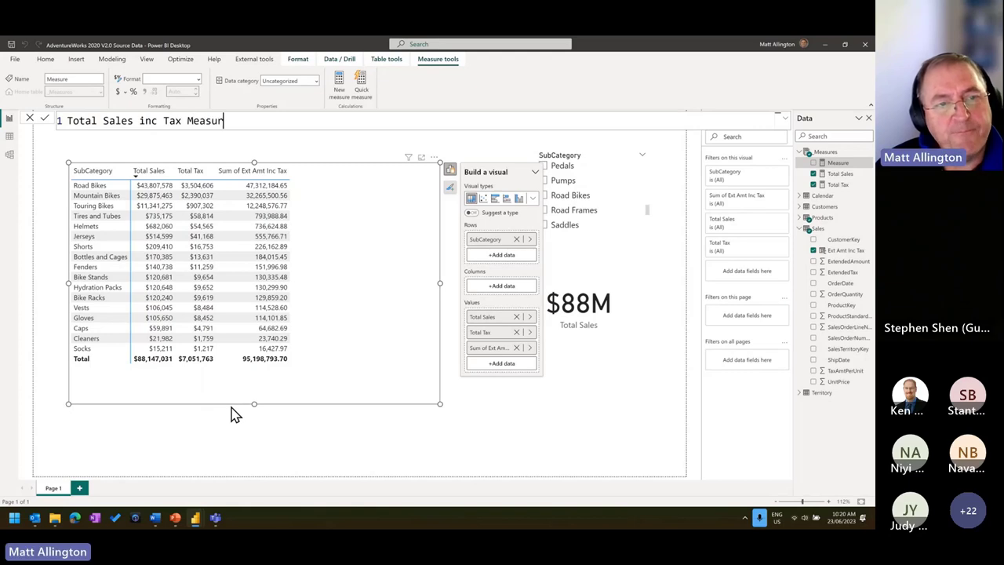
{"action": "type", "text": "e = "}
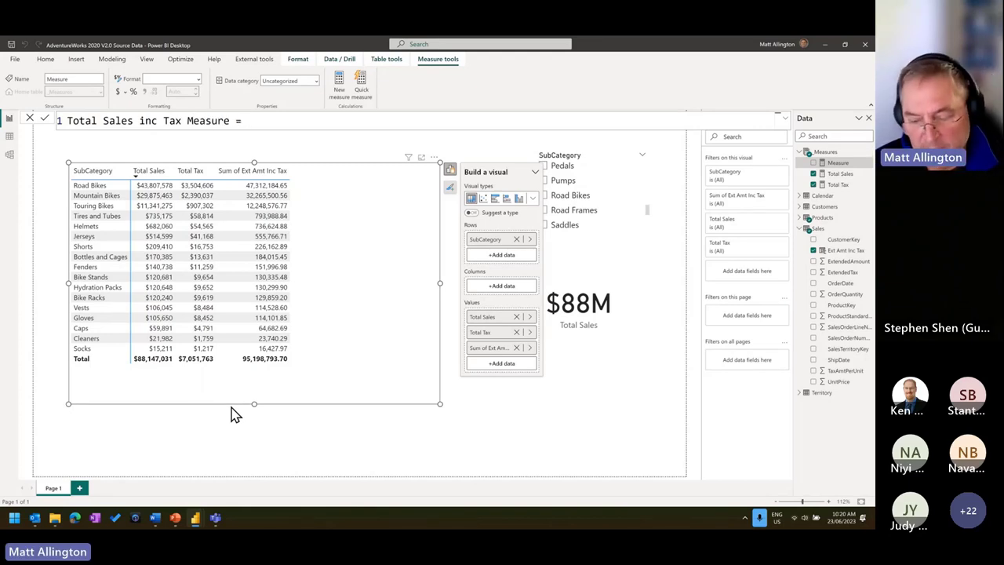
{"action": "type", "text": "1"}
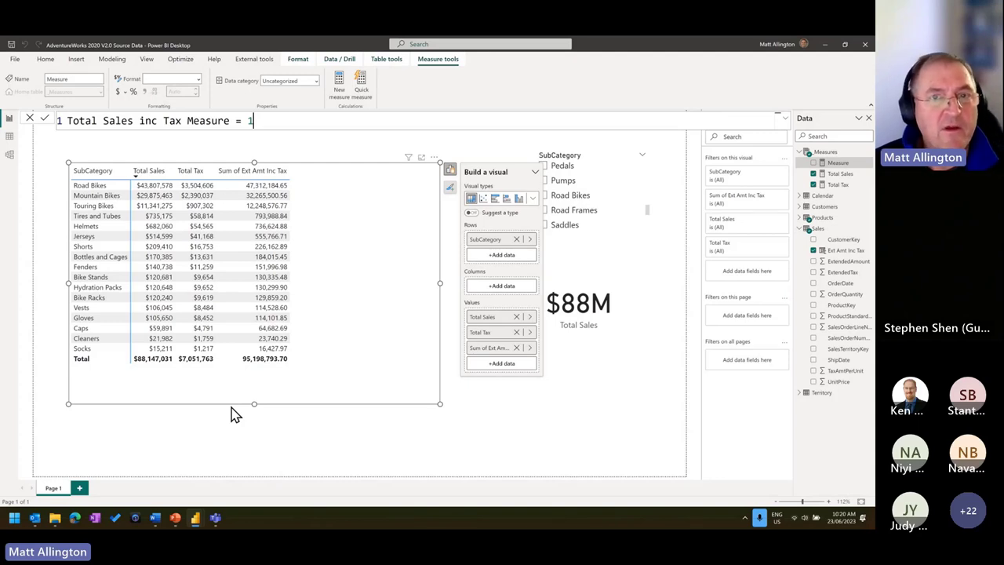
{"action": "key", "text": "Return"}
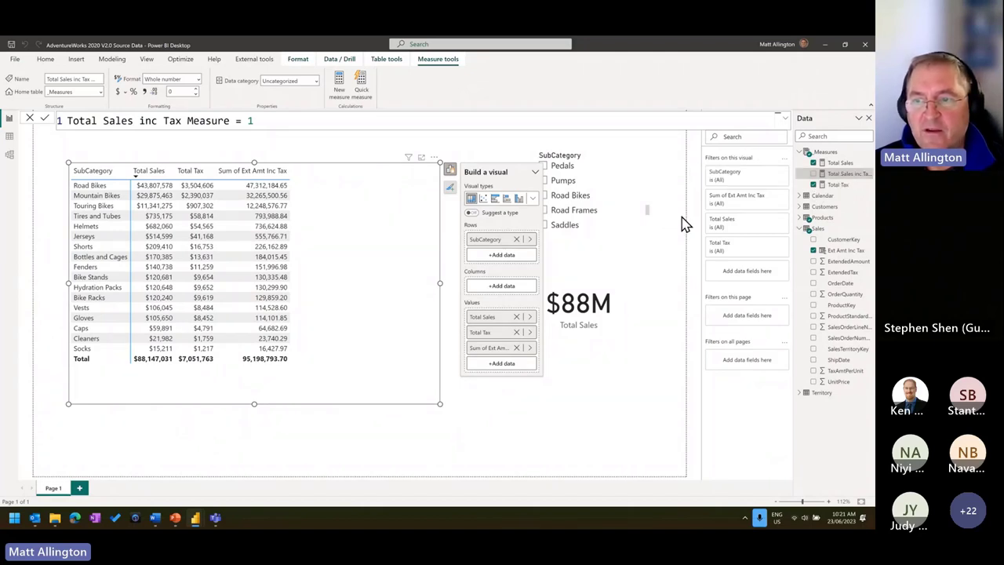
Copy Ext Amt Inc Tax's formula into Total Sales inc Tax Measure, replacing the 1
{"action": "left_click", "coordinate": [848, 251]}
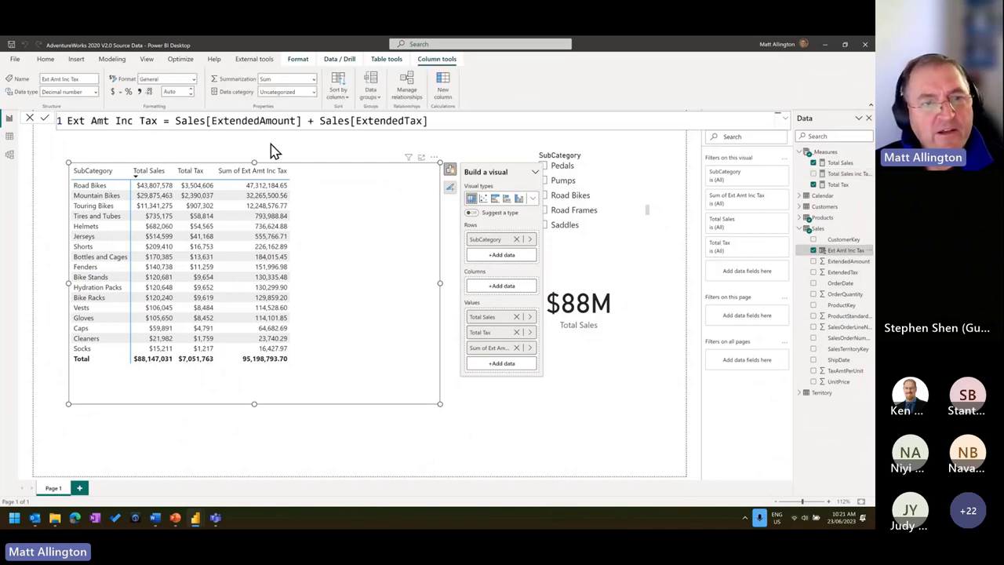
{"action": "left_click_drag", "start_coordinate": [177, 120], "coordinate": [437, 118]}
{"action": "key", "text": "ctrl+c"}
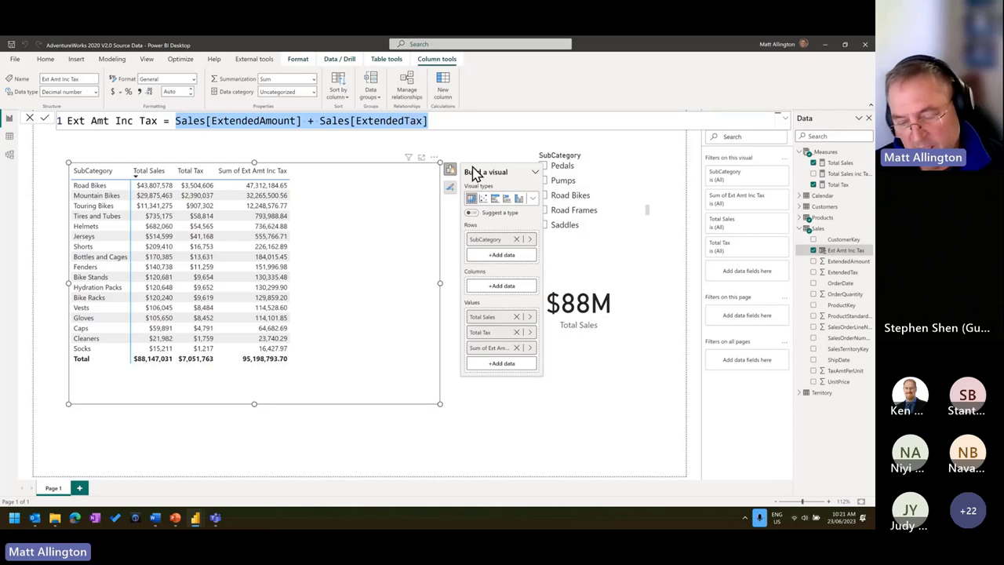
{"action": "left_click", "coordinate": [840, 174]}
{"action": "left_click_drag", "start_coordinate": [244, 122], "coordinate": [287, 121]}
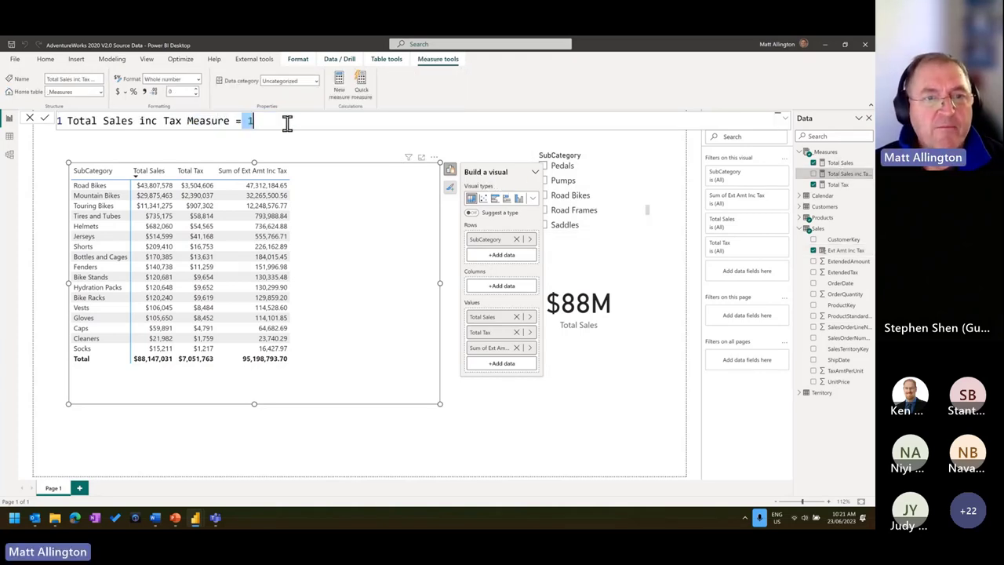
{"action": "key", "text": "ctrl+v"}
{"action": "left_click", "coordinate": [242, 120]}
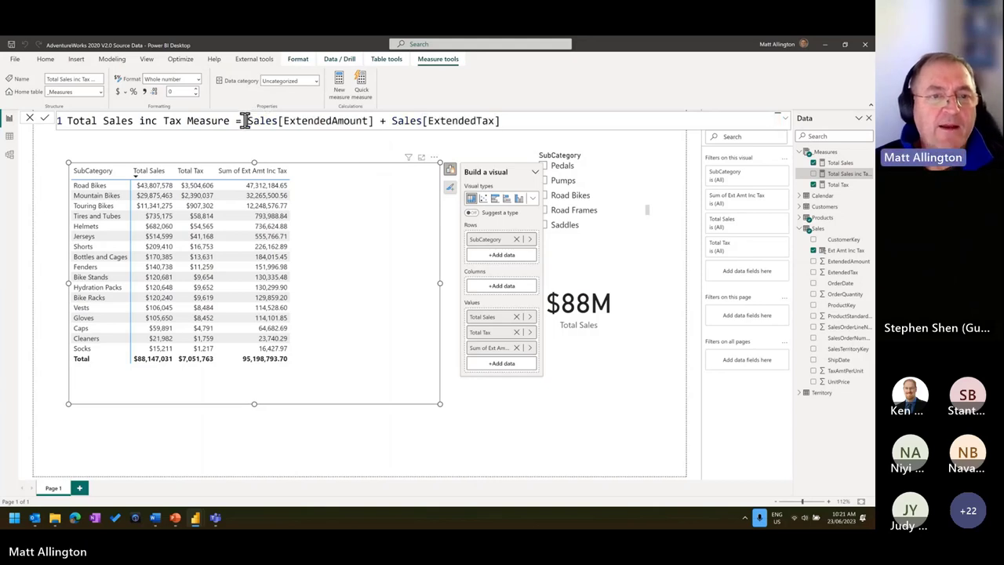
{"action": "left_click", "coordinate": [47, 120]}
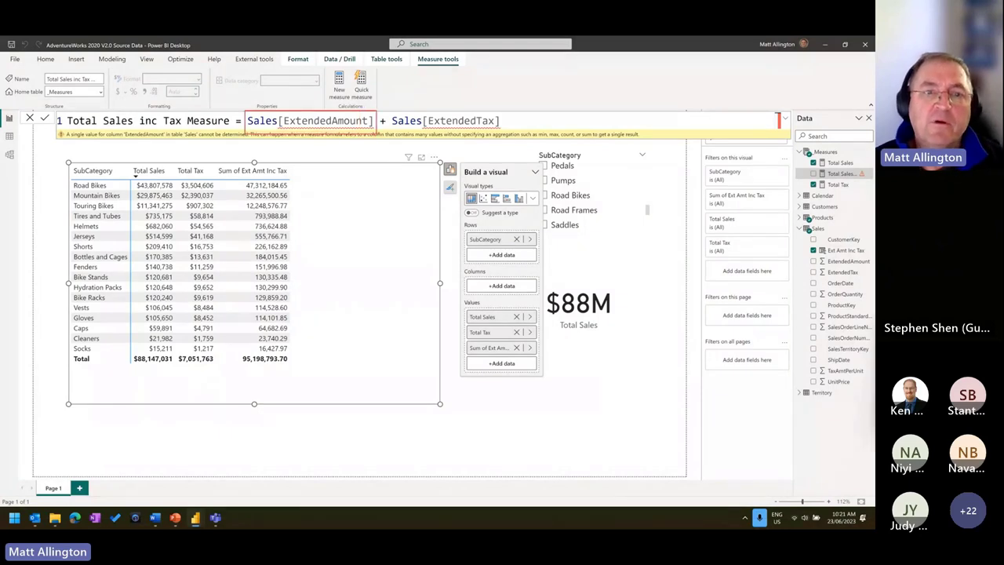
{"action": "left_click_drag", "start_coordinate": [246, 154], "coordinate": [259, 127]}
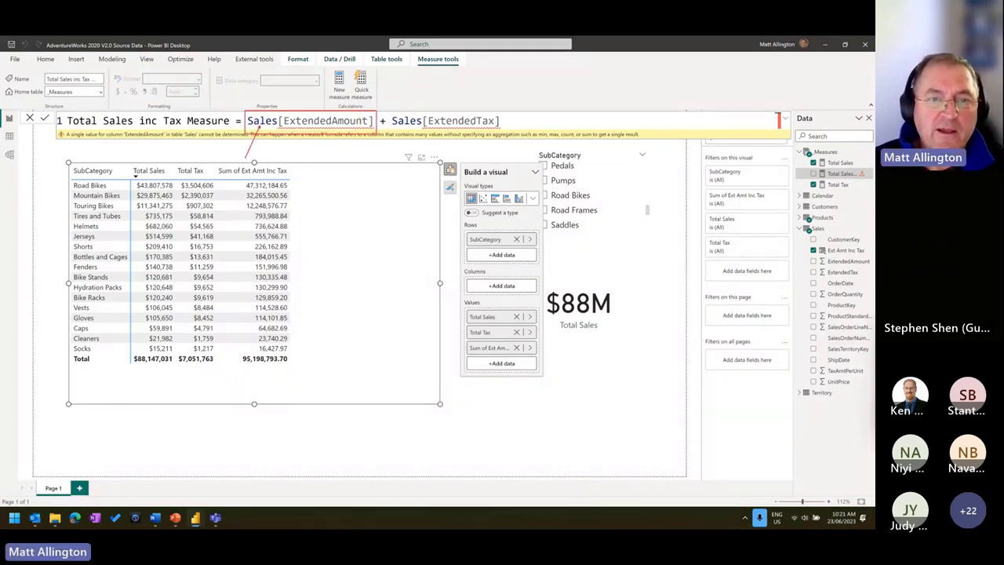
{"action": "left_click_drag", "start_coordinate": [322, 133], "coordinate": [309, 184]}
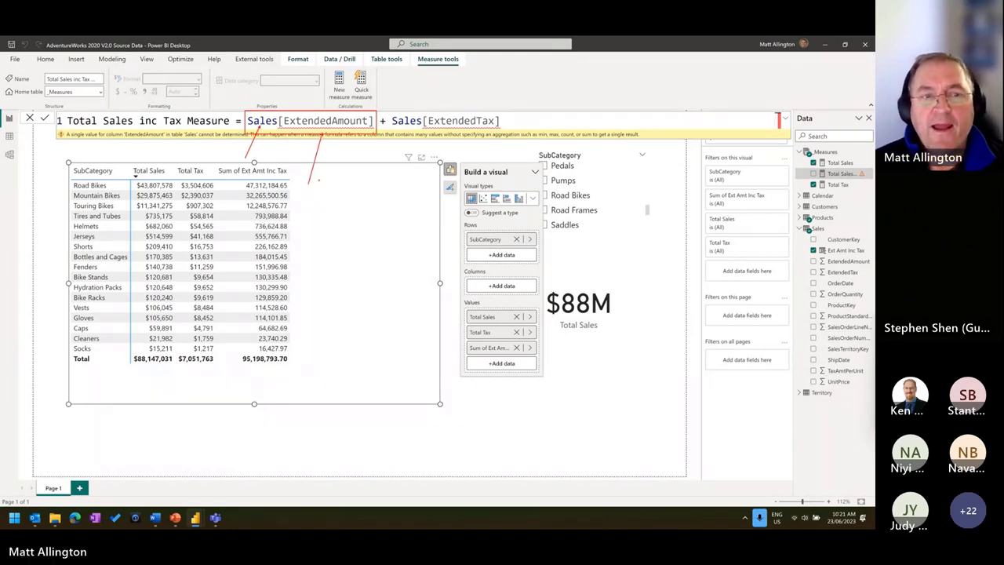
{"action": "key", "text": "Escape"}
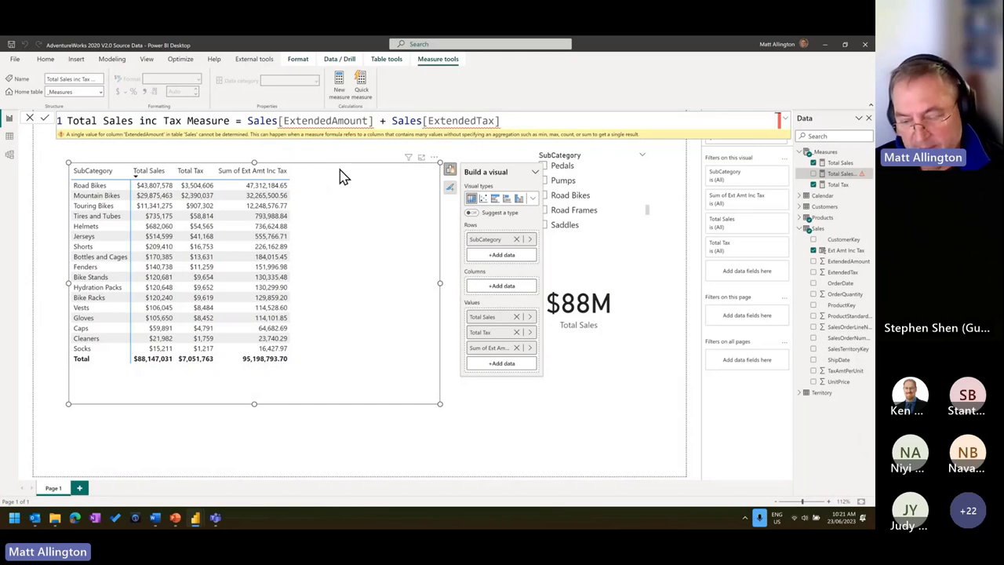
{"action": "left_click_drag", "start_coordinate": [245, 113], "coordinate": [374, 135]}
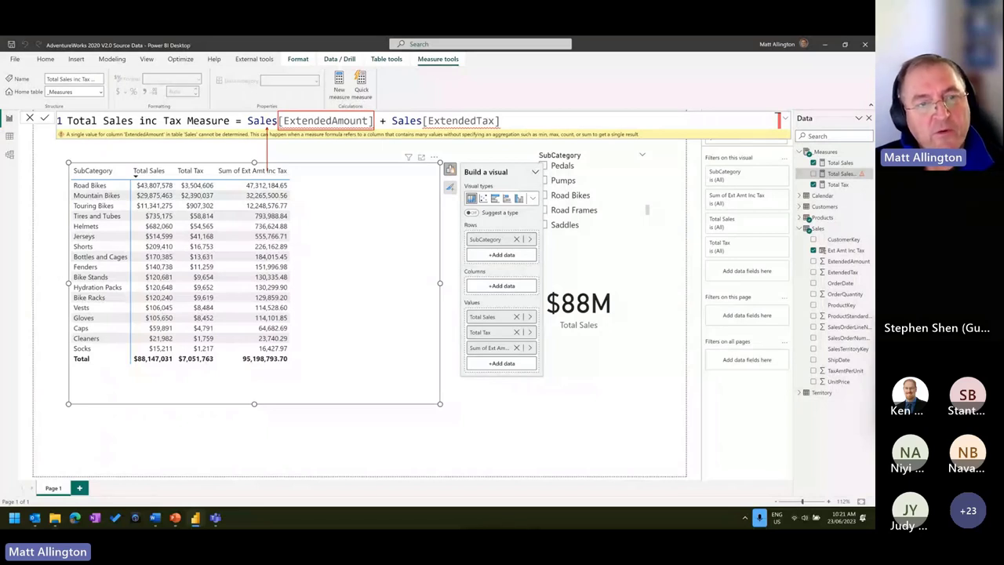
{"action": "left_click_drag", "start_coordinate": [248, 121], "coordinate": [278, 122]}
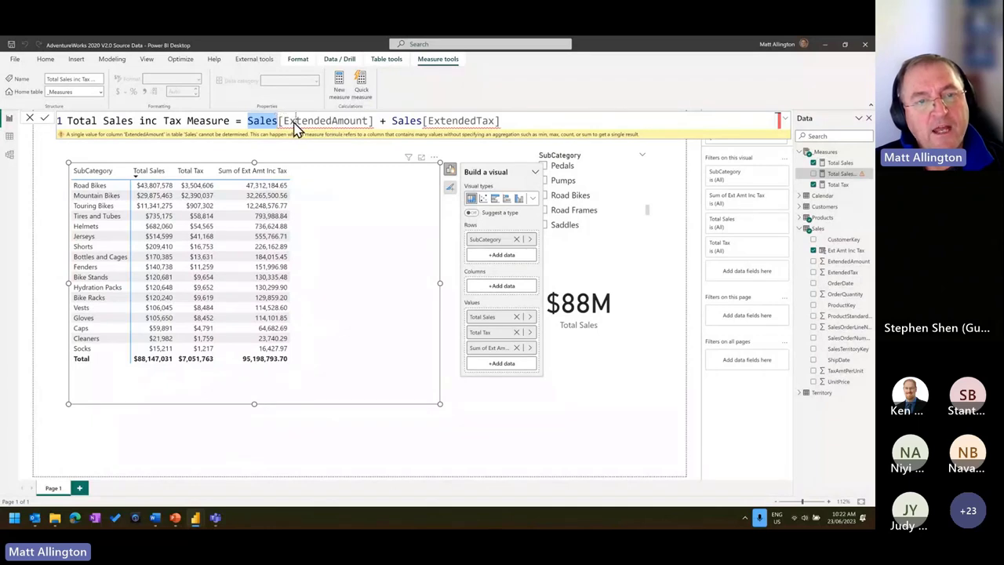
{"action": "left_click", "coordinate": [262, 121]}
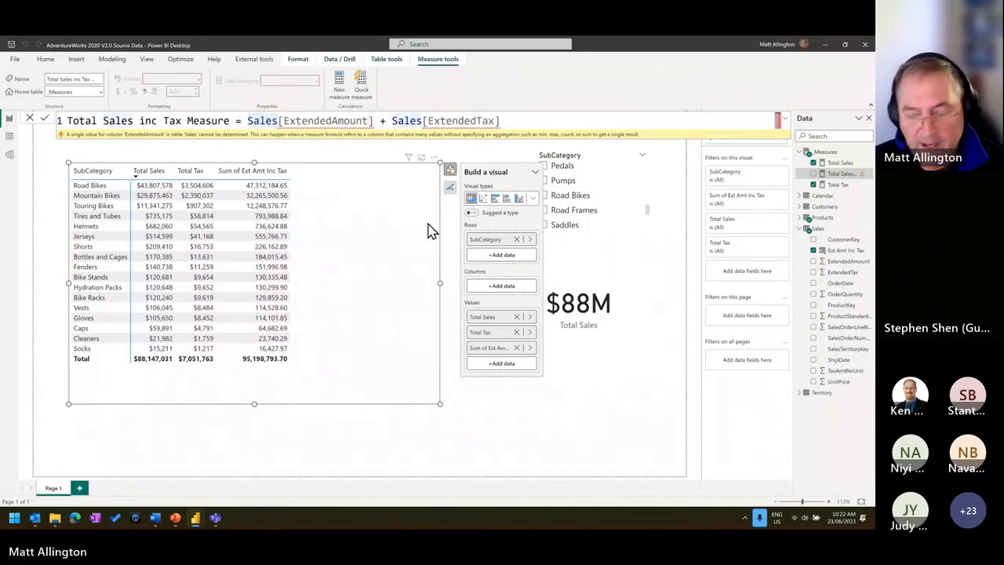
{"action": "left_click_drag", "start_coordinate": [243, 111], "coordinate": [376, 130]}
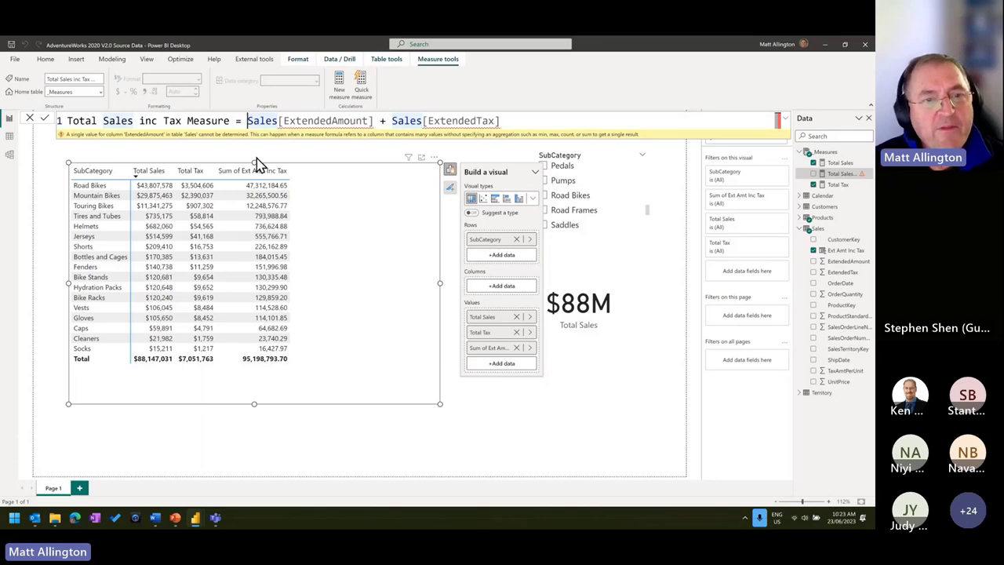
Wrap the measure's ExtendedAmount + ExtendedTax expression in a single SUM() and commit it
{"action": "type", "text": "SUM("}
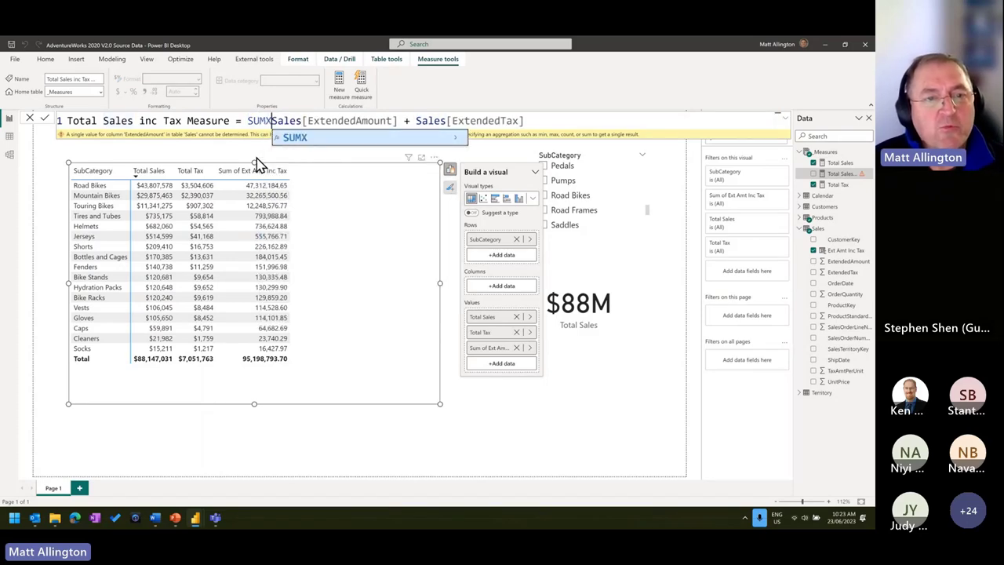
{"action": "left_click", "coordinate": [542, 123]}
{"action": "type", "text": ")"}
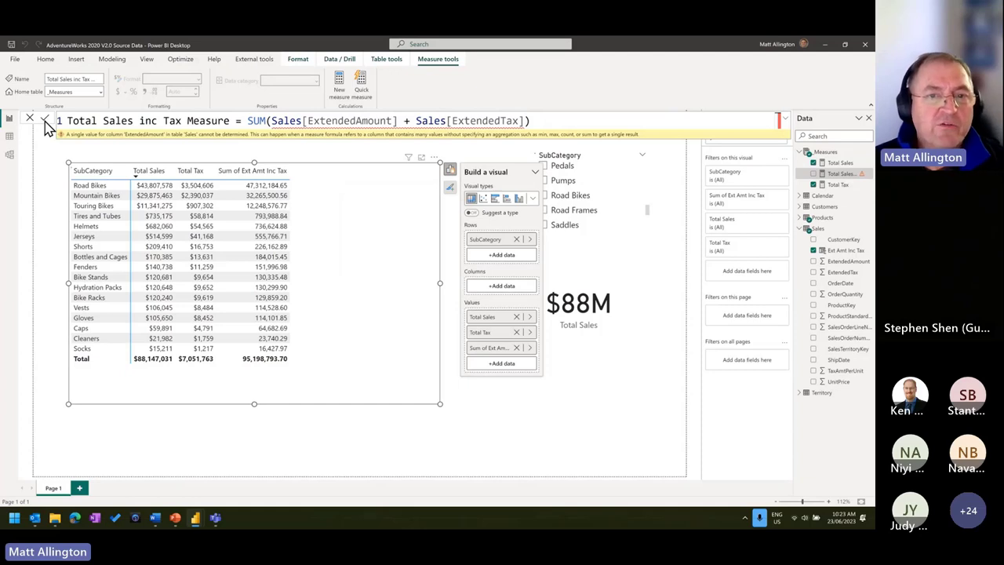
{"action": "left_click", "coordinate": [45, 120]}
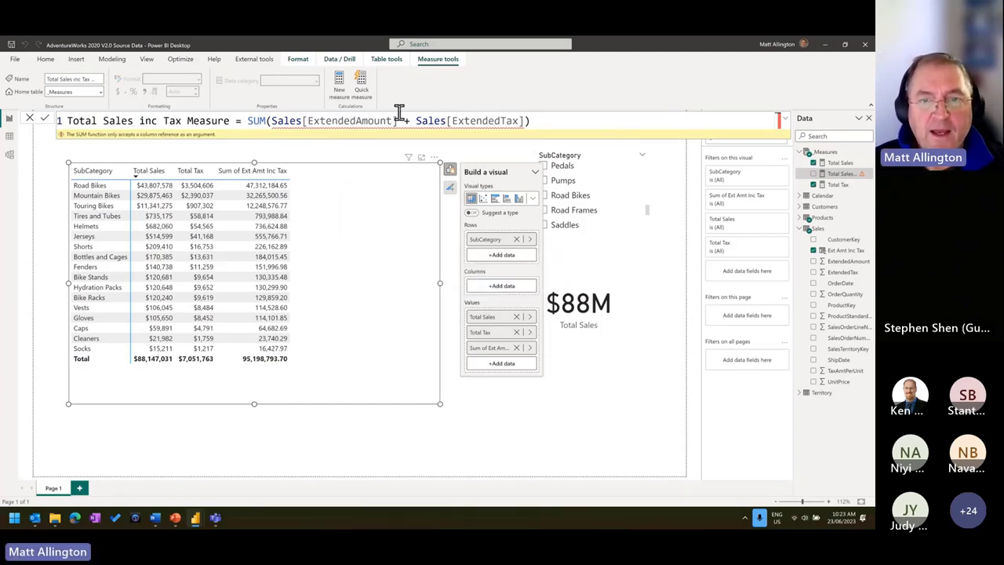
{"action": "left_click", "coordinate": [543, 123]}
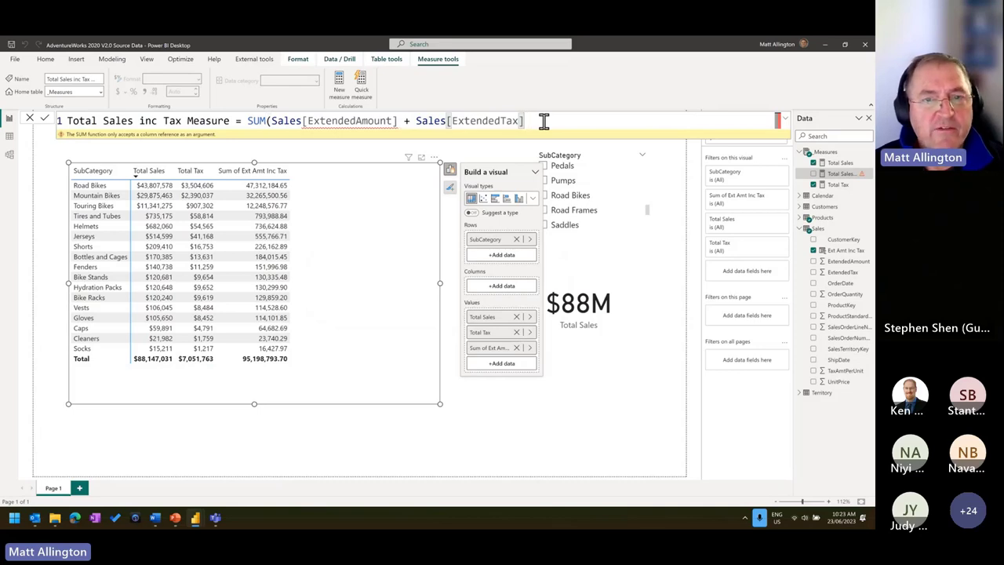
Rewrite the measure as SUM(Sales[ExtendedAmount]) + SUM(Sales[ExtendedTax])
{"action": "left_click_drag", "start_coordinate": [270, 125], "coordinate": [507, 124]}
{"action": "key", "text": "ctrl+c"}
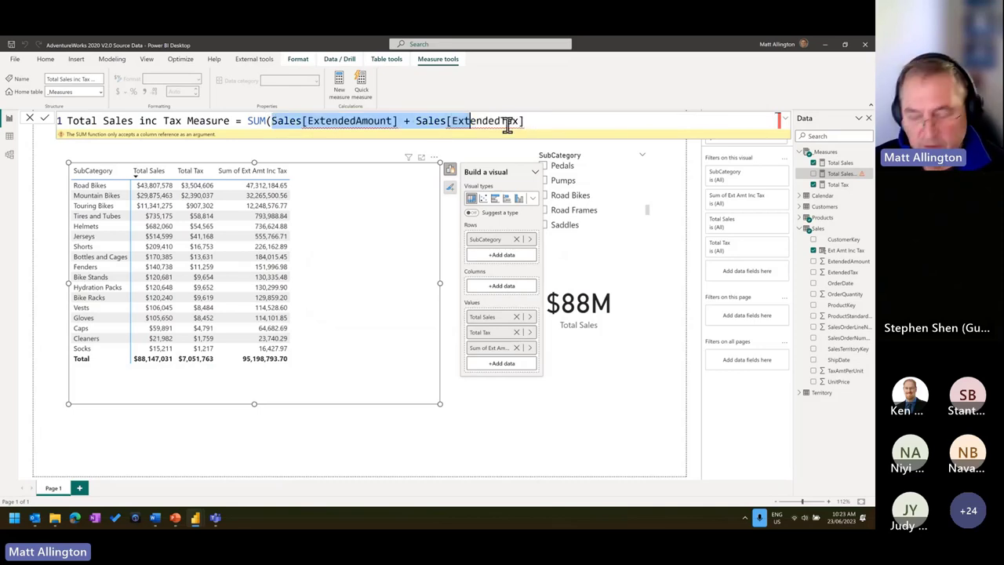
{"action": "key", "text": "BackSpace"}
{"action": "key", "text": "BackSpace"}
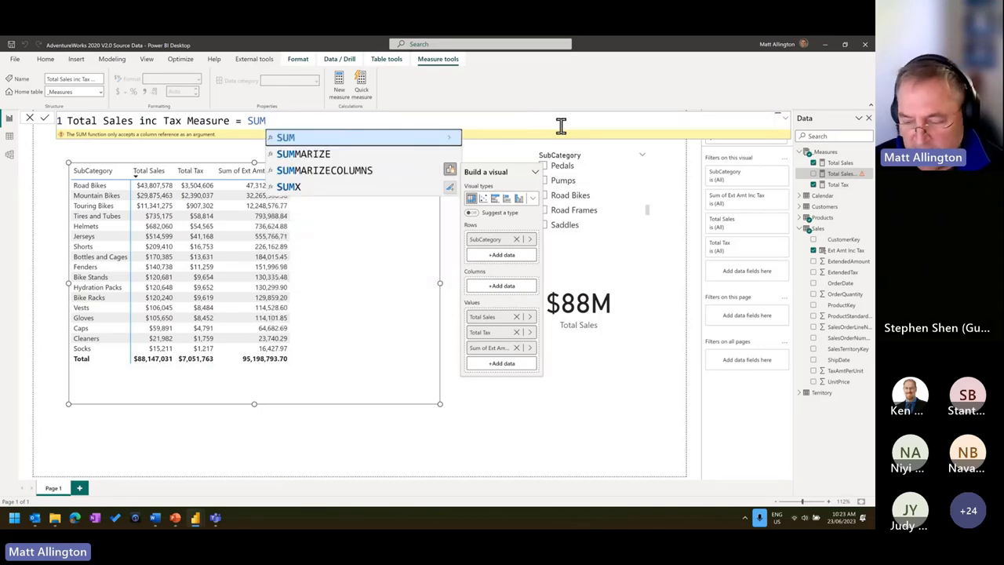
{"action": "type", "text": "("}
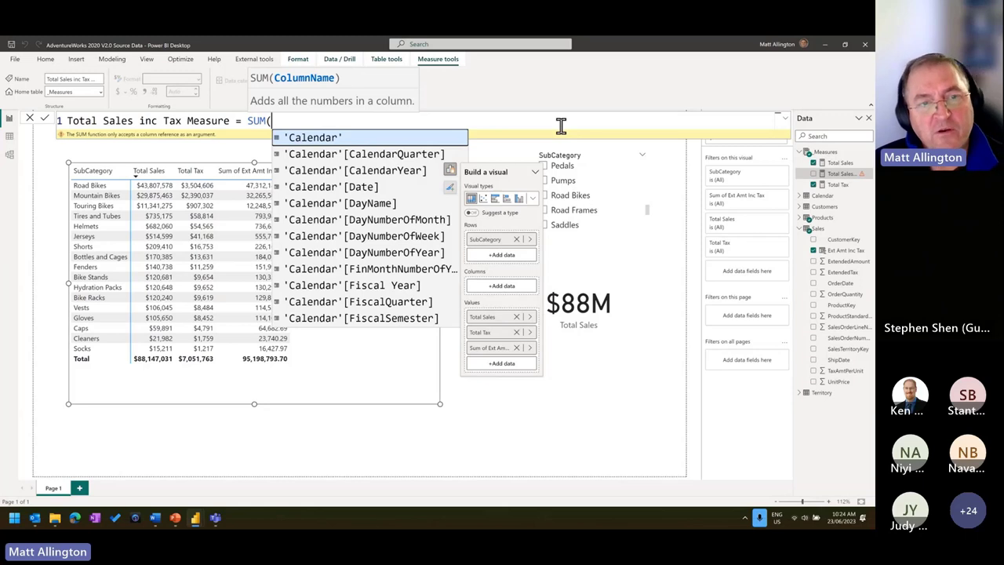
{"action": "key", "text": "ctrl+v"}
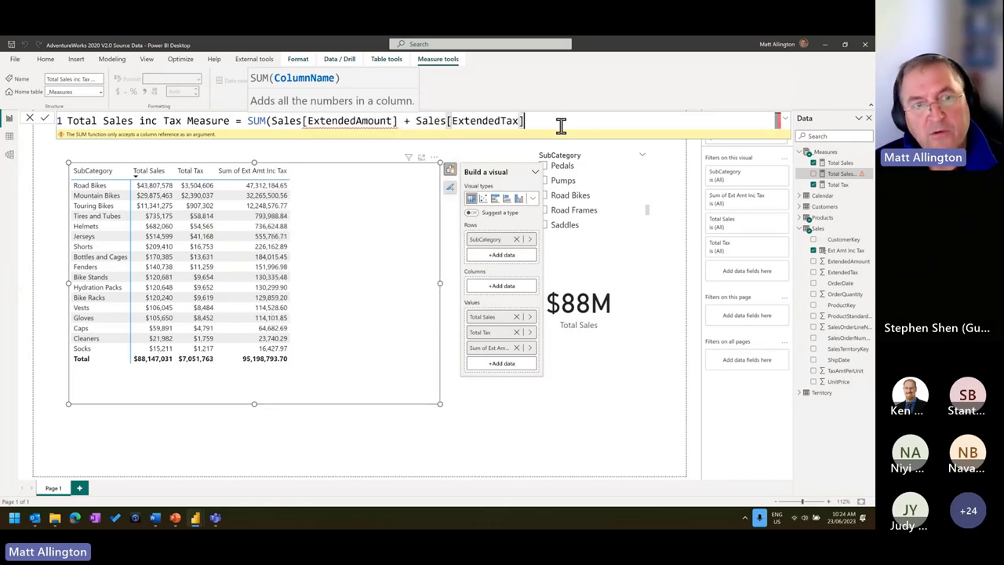
{"action": "left_click", "coordinate": [396, 121]}
{"action": "type", "text": ")"}
{"action": "left_click", "coordinate": [422, 121]}
{"action": "type", "text": "Su"}
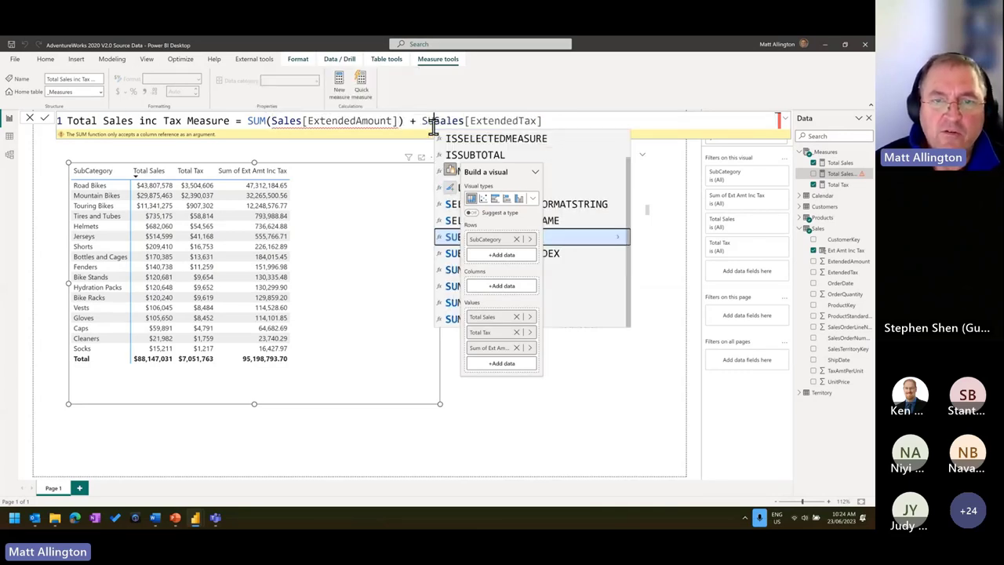
{"action": "type", "text": "m("}
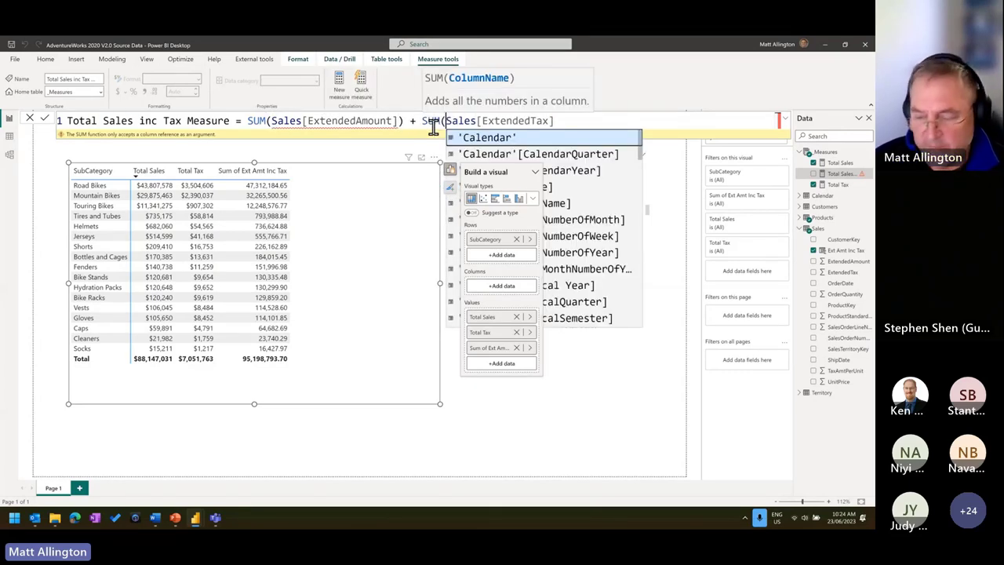
{"action": "left_click", "coordinate": [563, 121]}
{"action": "type", "text": ")"}
{"action": "key", "text": "Return"}
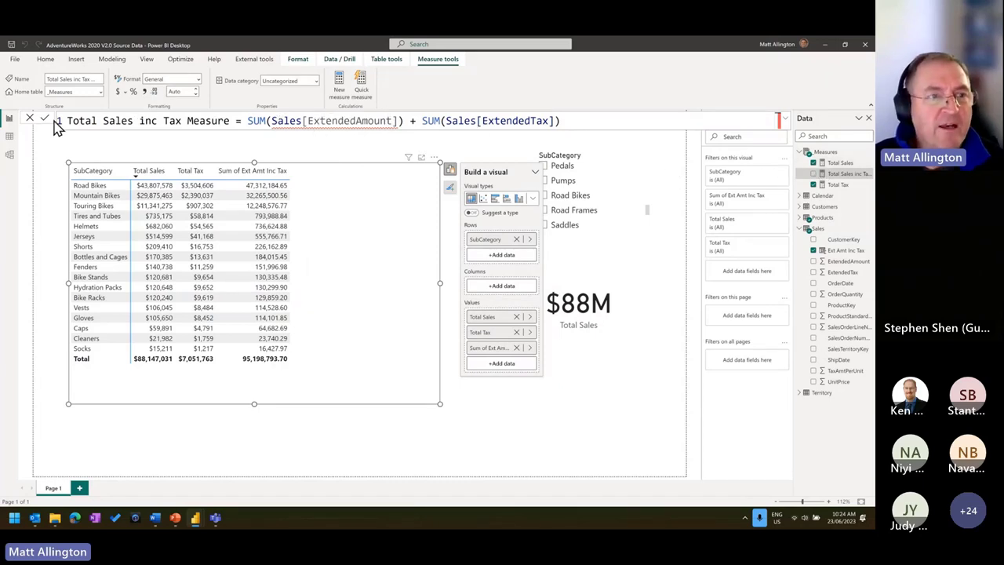
Add Total Sales inc Tax Measure to the SubCategory table visual
{"action": "left_click", "coordinate": [835, 186]}
{"action": "left_click", "coordinate": [843, 173]}
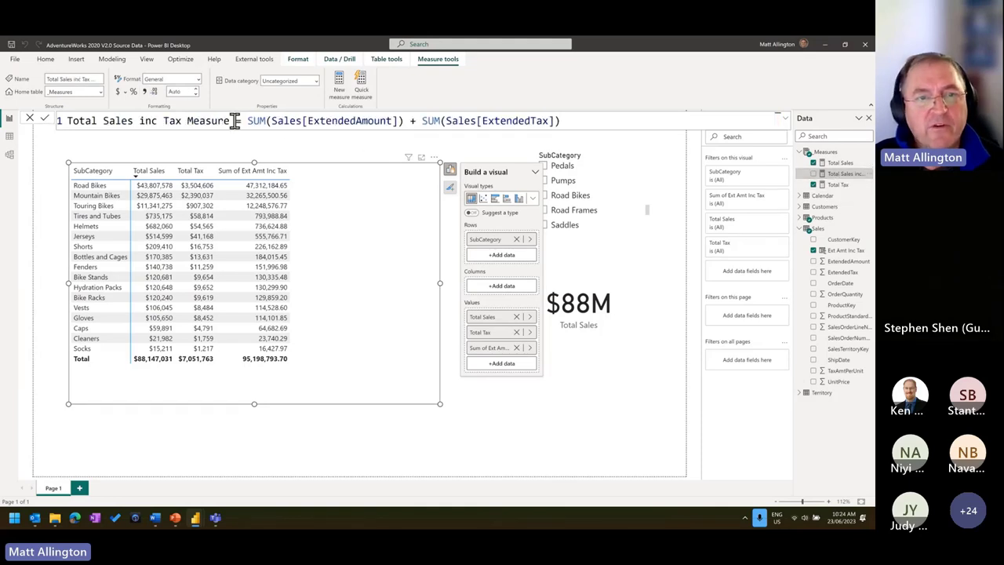
{"action": "left_click_drag", "start_coordinate": [839, 175], "coordinate": [398, 289]}
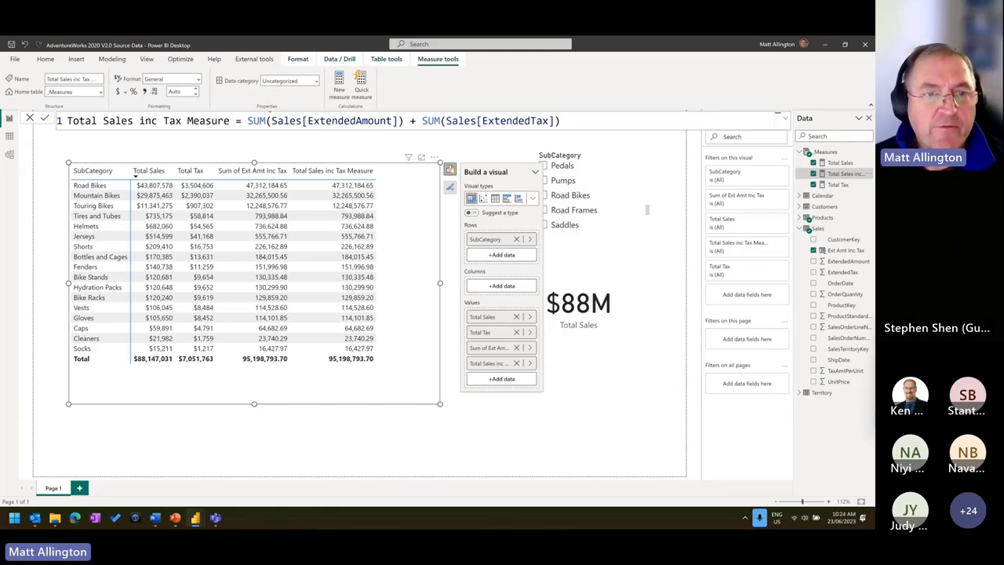
Outline the two SUM terms in the formula, then nudge the table visual slightly
{"action": "left_click_drag", "start_coordinate": [269, 112], "coordinate": [400, 132]}
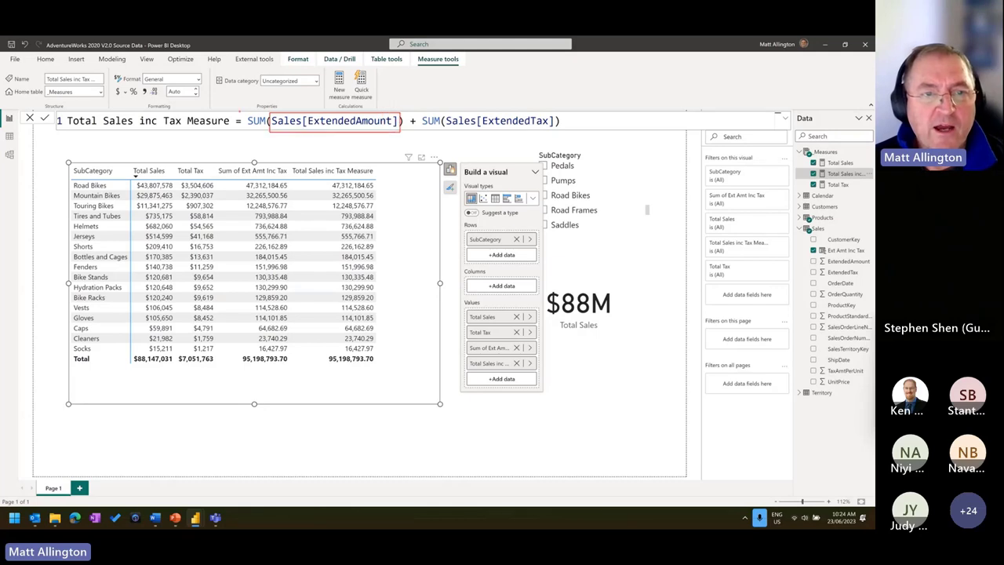
{"action": "left_click_drag", "start_coordinate": [240, 111], "coordinate": [275, 112]}
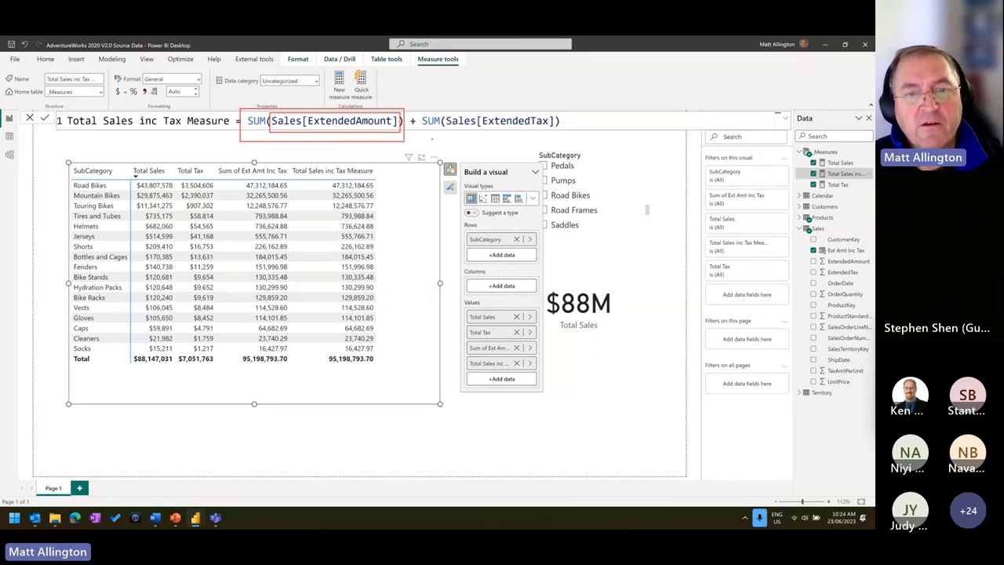
{"action": "left_click_drag", "start_coordinate": [417, 107], "coordinate": [574, 135]}
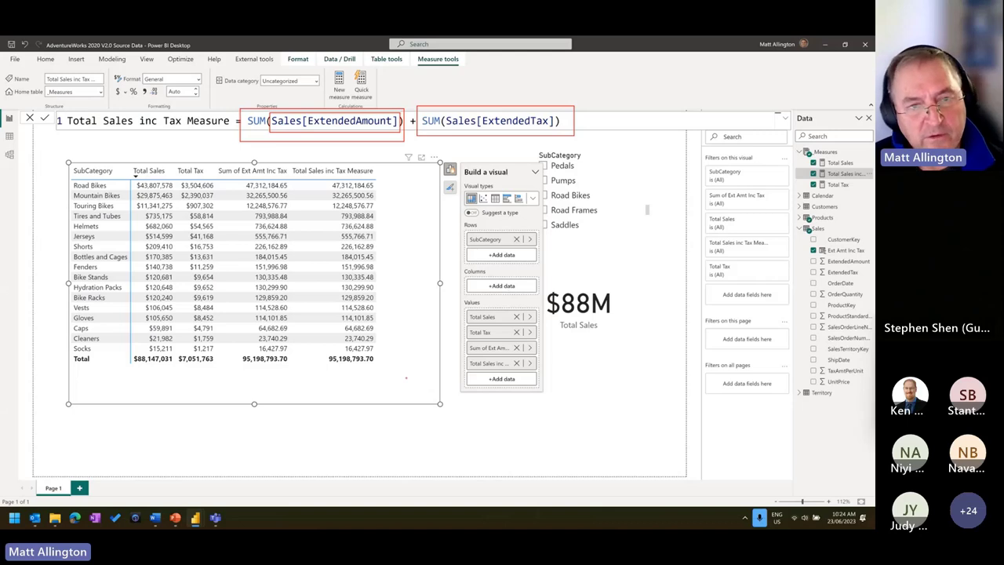
{"action": "key", "text": "Escape"}
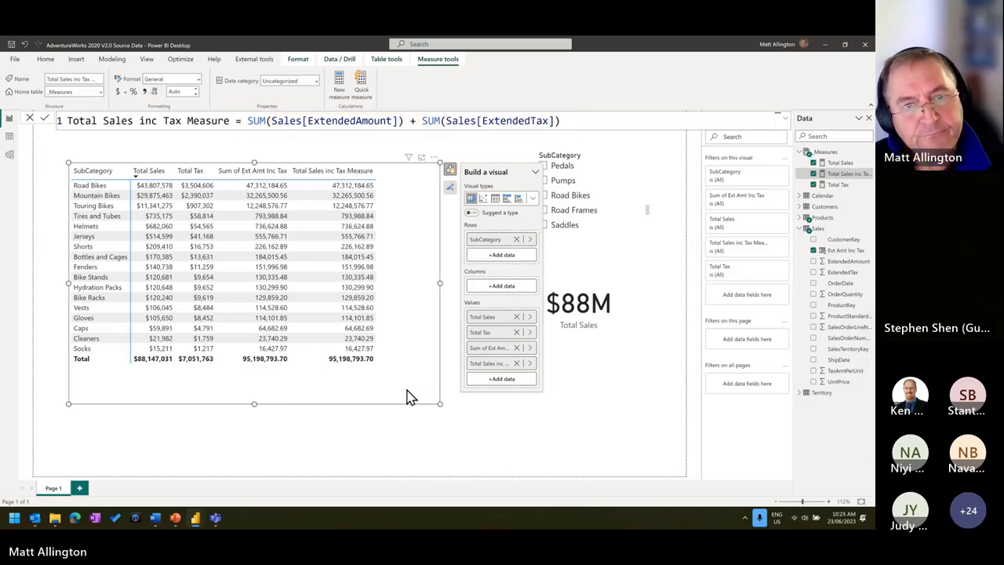
{"action": "left_click_drag", "start_coordinate": [398, 398], "coordinate": [396, 394]}
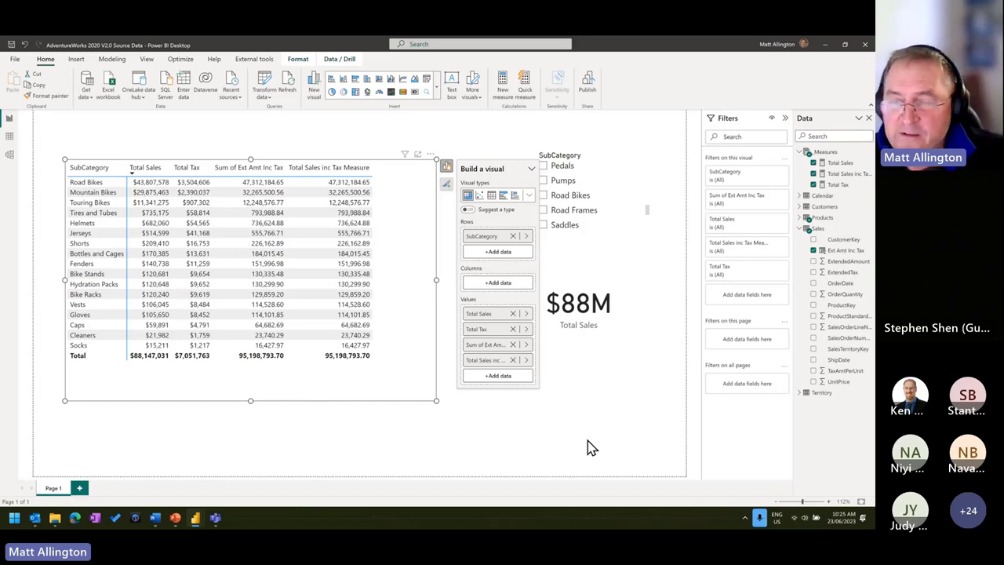
{"action": "left_click", "coordinate": [543, 455]}
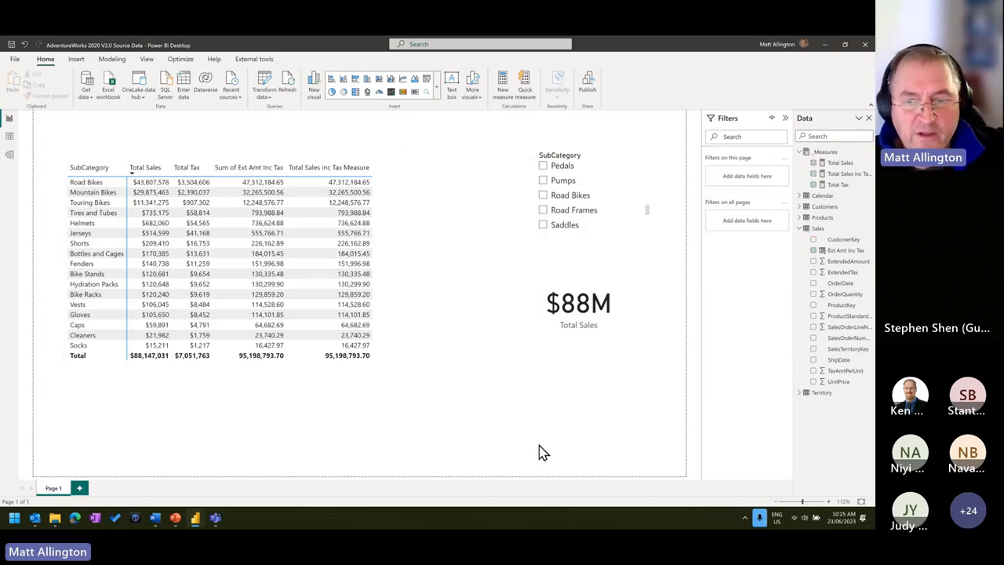
{"action": "left_click", "coordinate": [400, 378]}
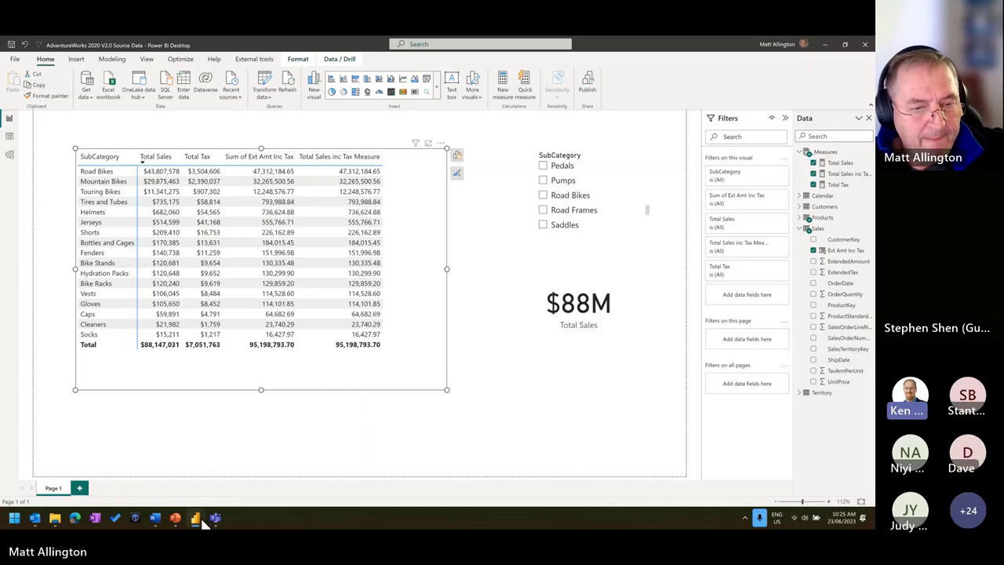
{"action": "mouse_move", "coordinate": [202, 524]}
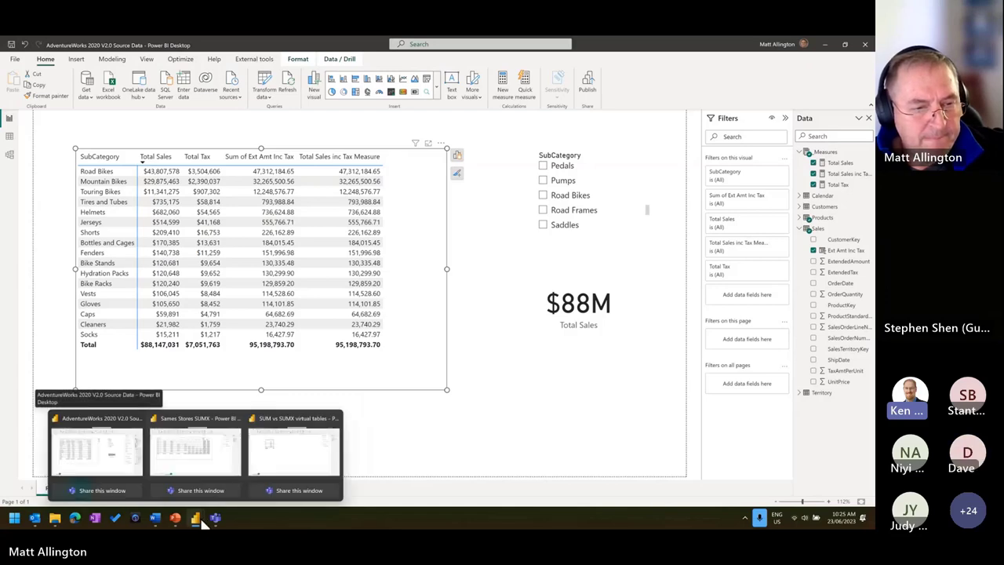
{"action": "mouse_move", "coordinate": [336, 464]}
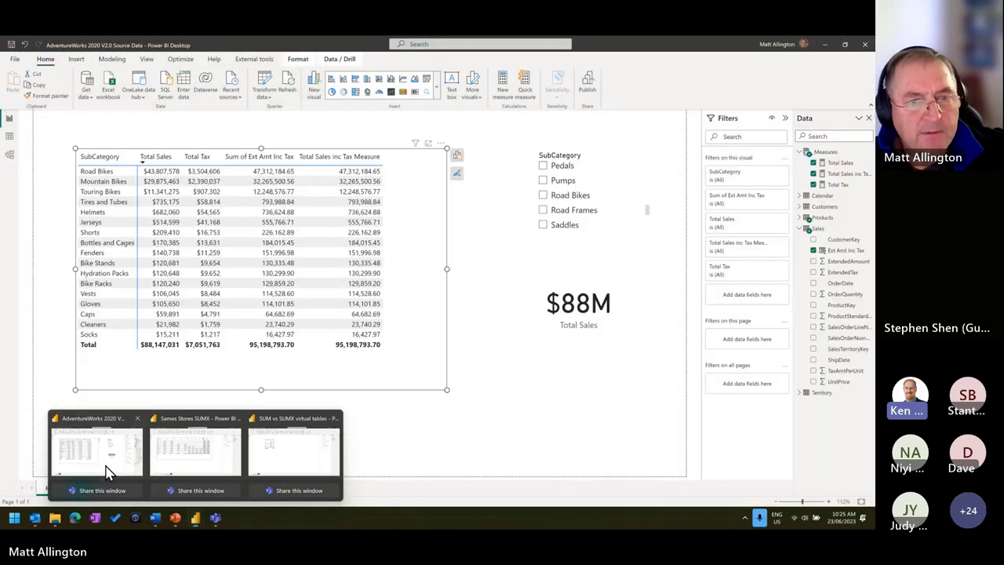
{"action": "left_click", "coordinate": [106, 469]}
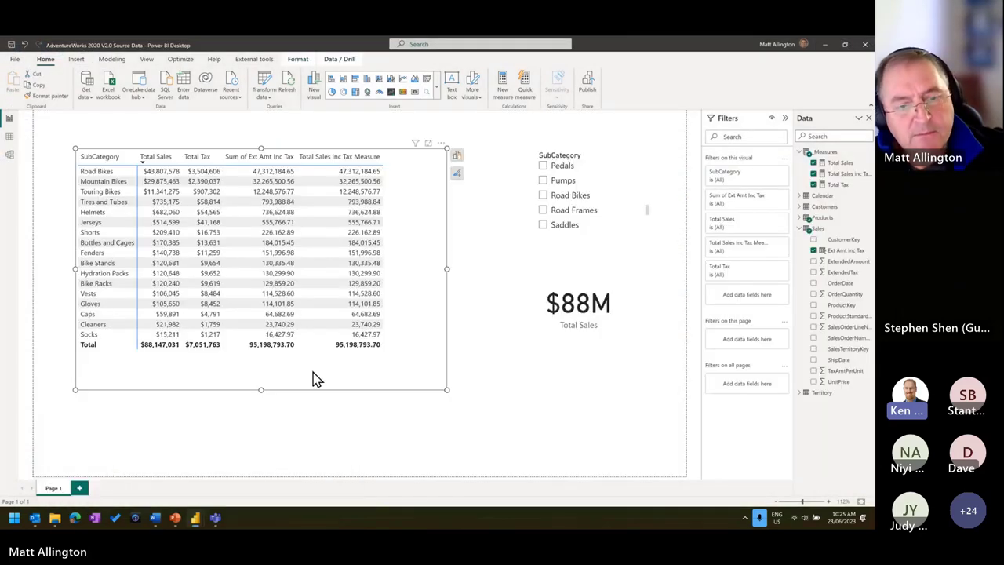
{"action": "left_click", "coordinate": [342, 370]}
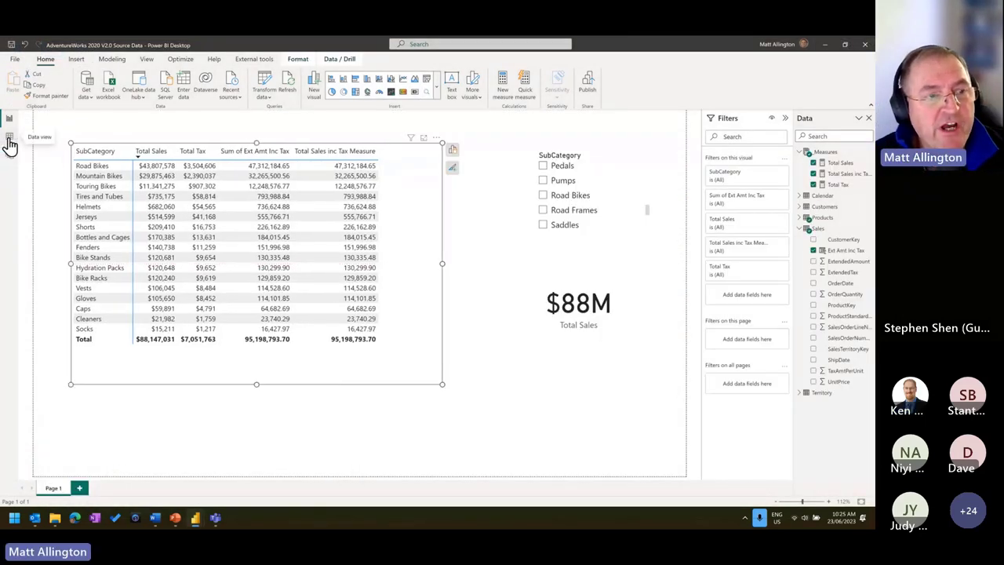
Review the Customers rows in Data view, highlight the Sales and Customers tables, then show the model diagram
{"action": "left_click", "coordinate": [10, 137]}
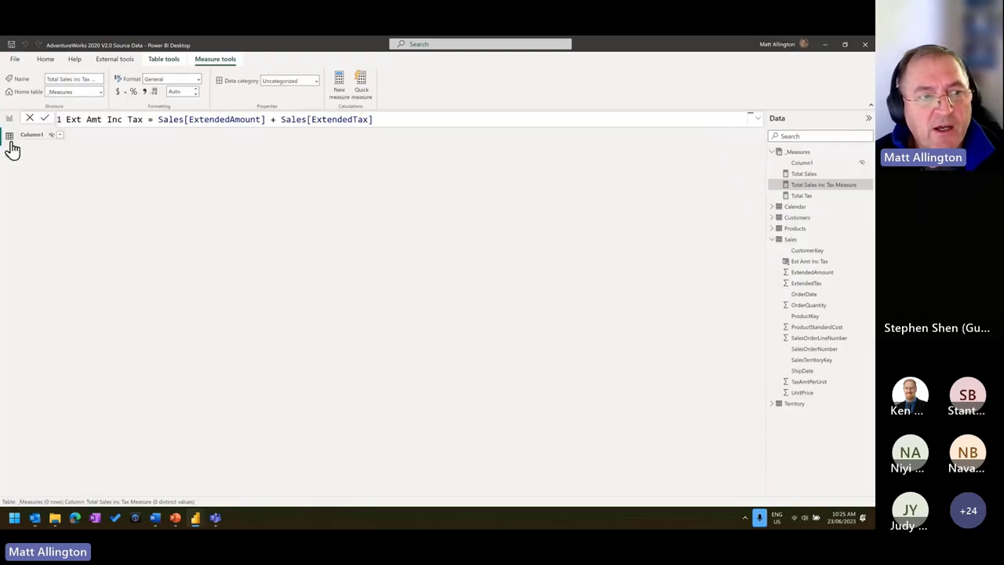
{"action": "left_click", "coordinate": [816, 226]}
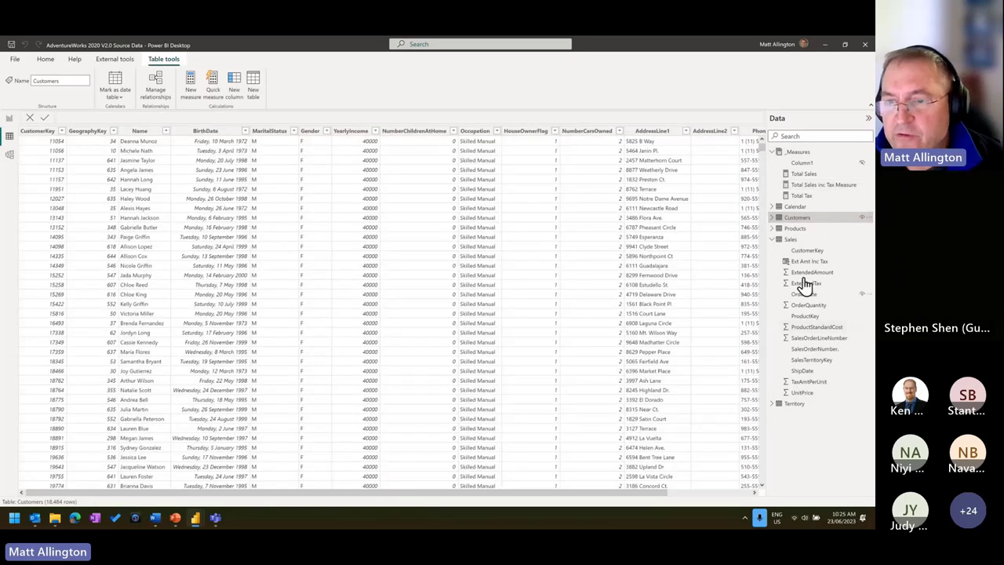
{"action": "mouse_move", "coordinate": [766, 236]}
{"action": "left_mouse_down"}
{"action": "mouse_move", "coordinate": [859, 320]}
{"action": "mouse_move", "coordinate": [874, 396]}
{"action": "left_mouse_up"}
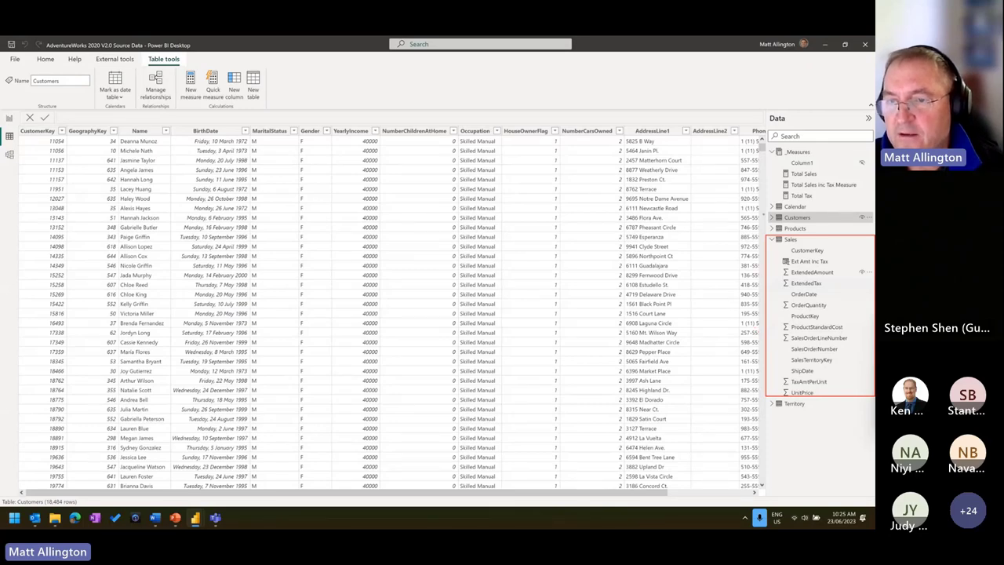
{"action": "left_click_drag", "start_coordinate": [766, 212], "coordinate": [822, 223]}
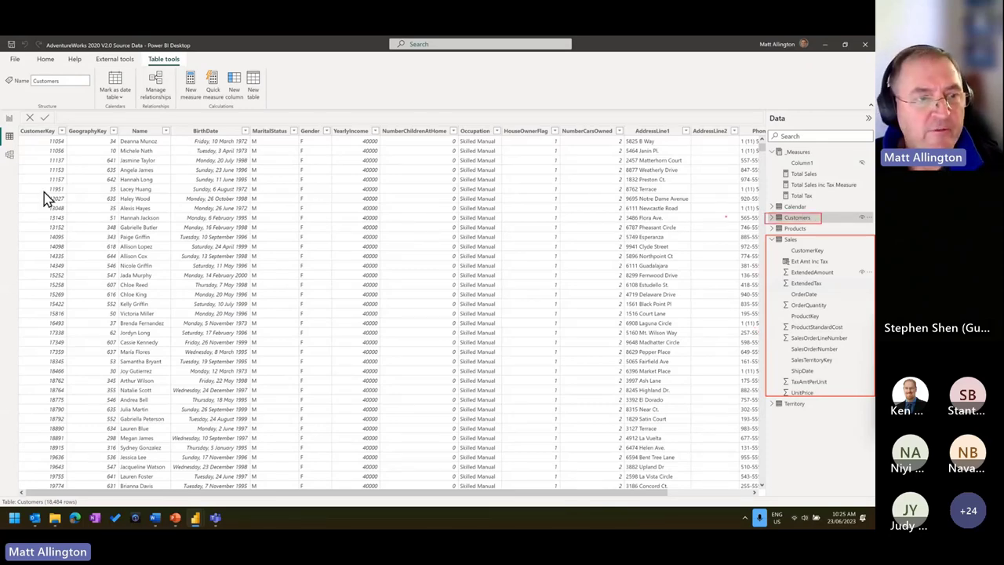
{"action": "left_click", "coordinate": [9, 155]}
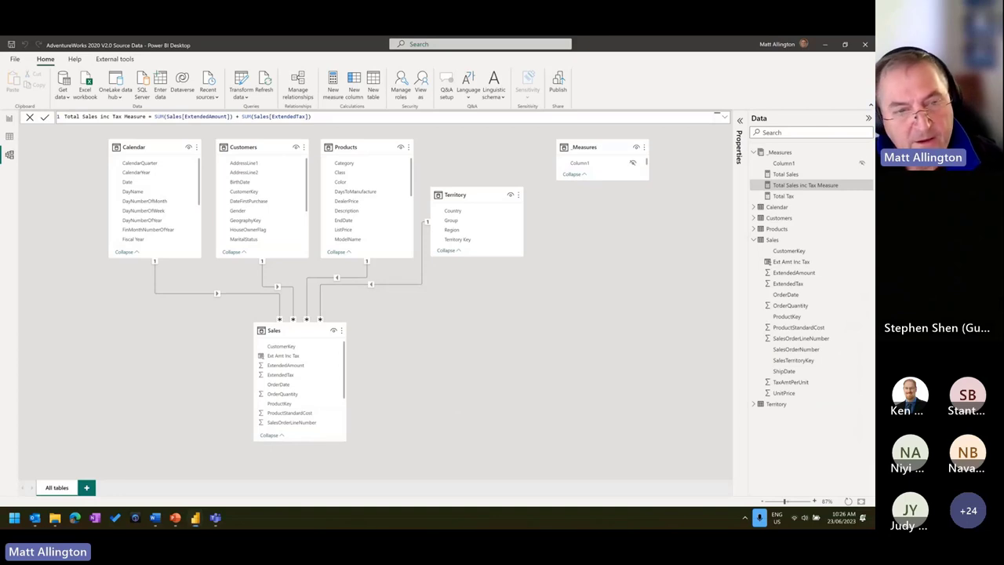
Annotate the Sales table in the diagram, clear the marks, and return to the Customers table's 18,484 rows
{"action": "left_click_drag", "start_coordinate": [246, 318], "coordinate": [355, 449]}
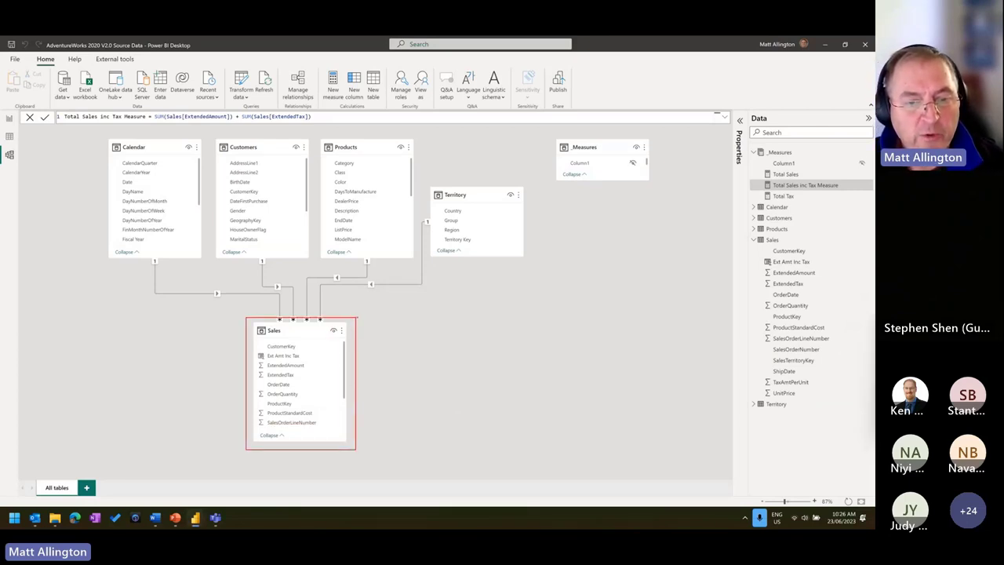
{"action": "left_click_drag", "start_coordinate": [357, 318], "coordinate": [386, 448]}
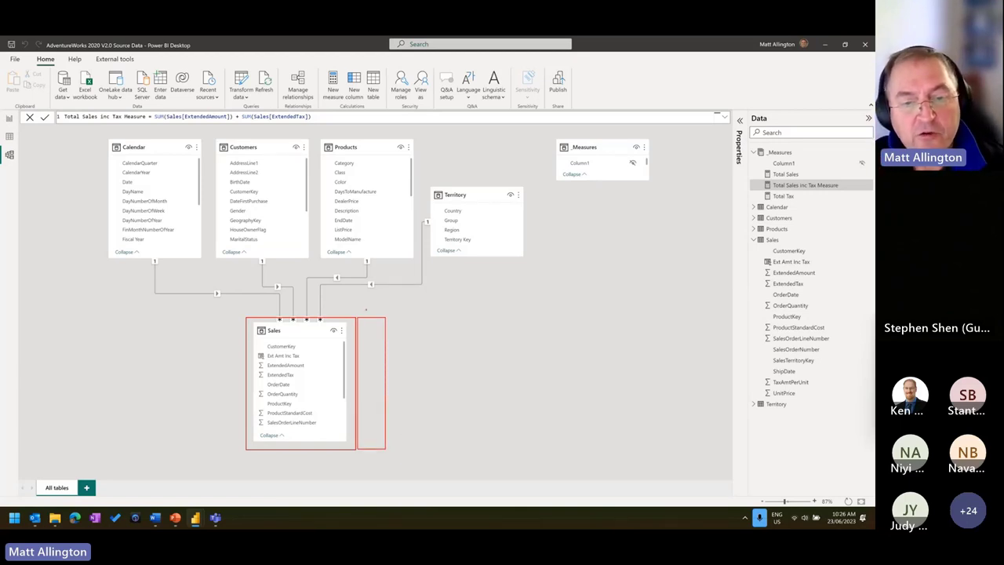
{"action": "left_click_drag", "start_coordinate": [374, 306], "coordinate": [373, 317]}
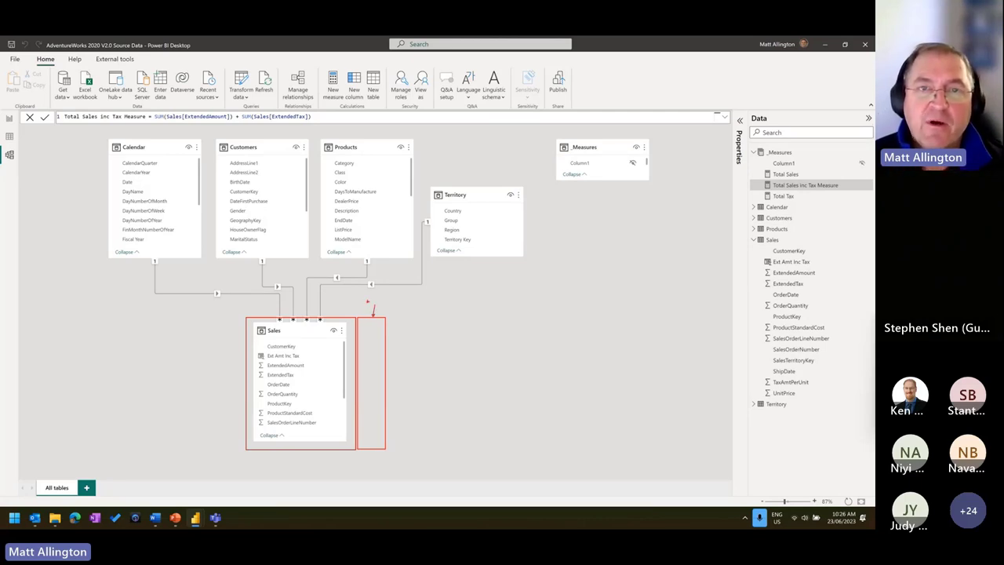
{"action": "key", "text": "Escape"}
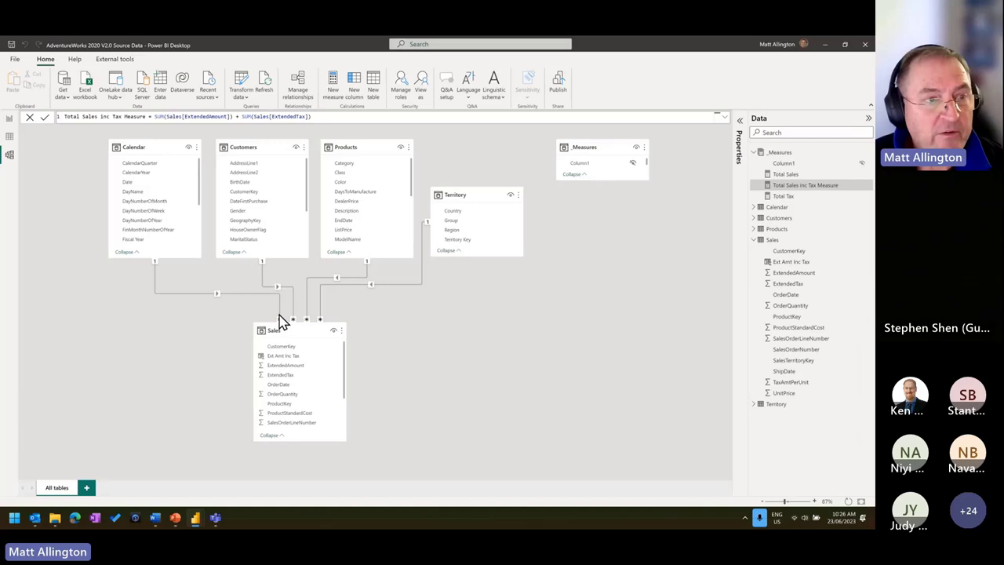
{"action": "left_click", "coordinate": [10, 135]}
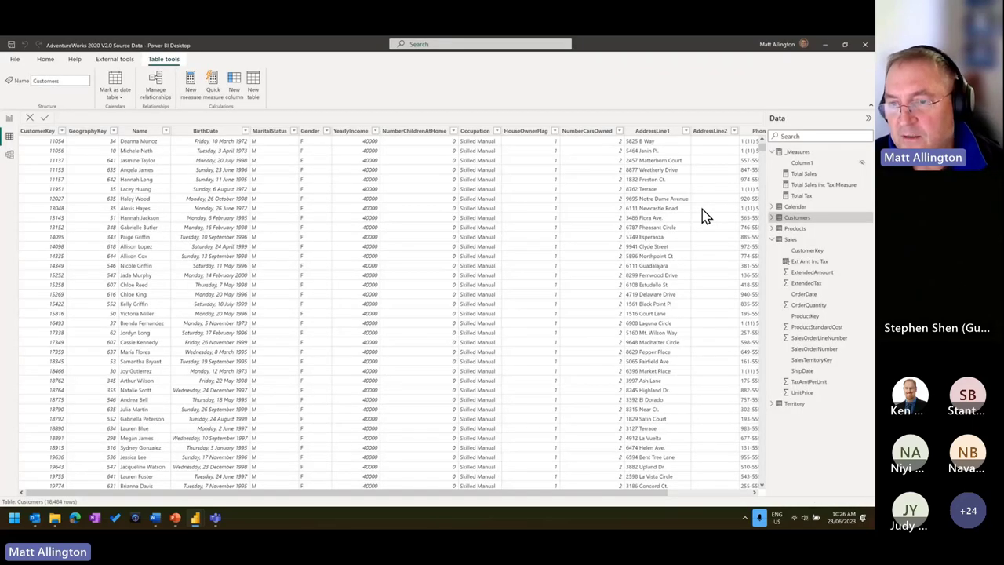
{"action": "left_click", "coordinate": [809, 262]}
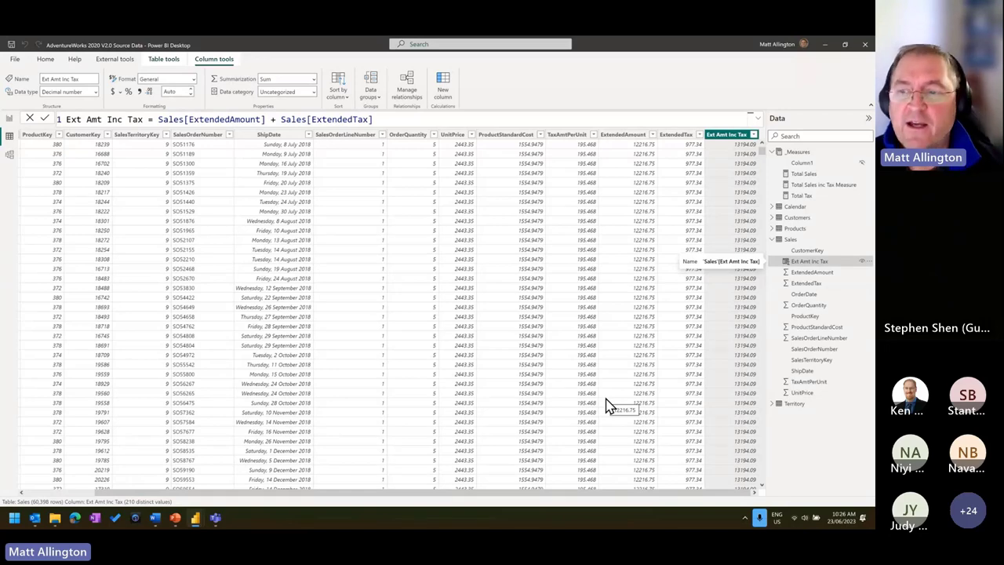
{"action": "left_click", "coordinate": [797, 221]}
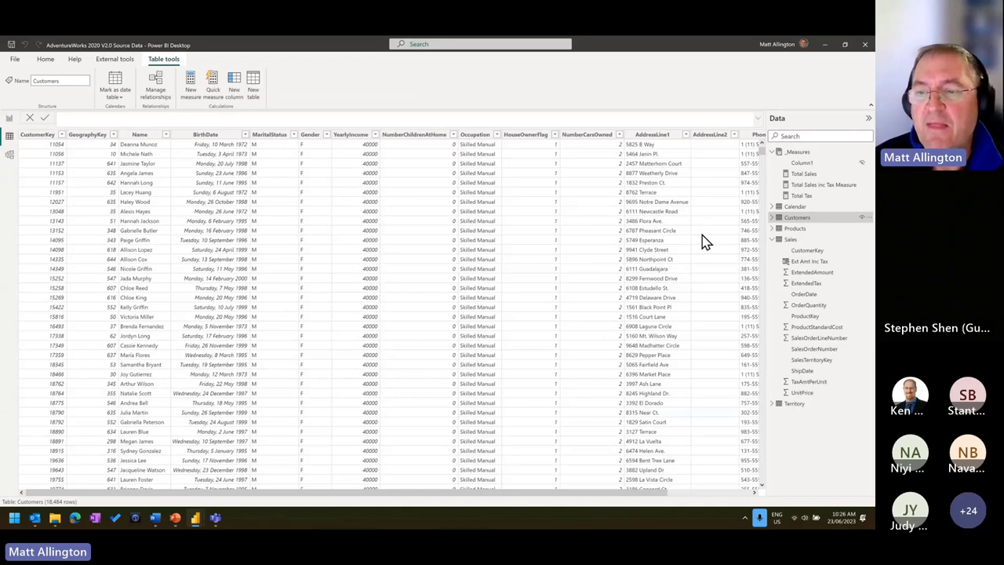
On the report page, move and enlarge the SubCategory slicer, then remove SubCategory from it
{"action": "left_click", "coordinate": [9, 119]}
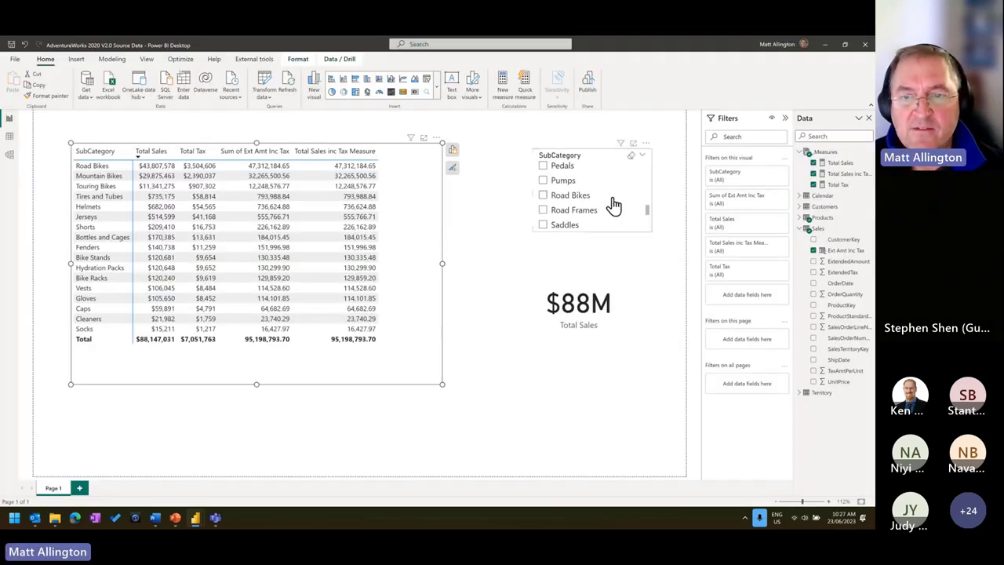
{"action": "left_click_drag", "start_coordinate": [613, 206], "coordinate": [588, 246]}
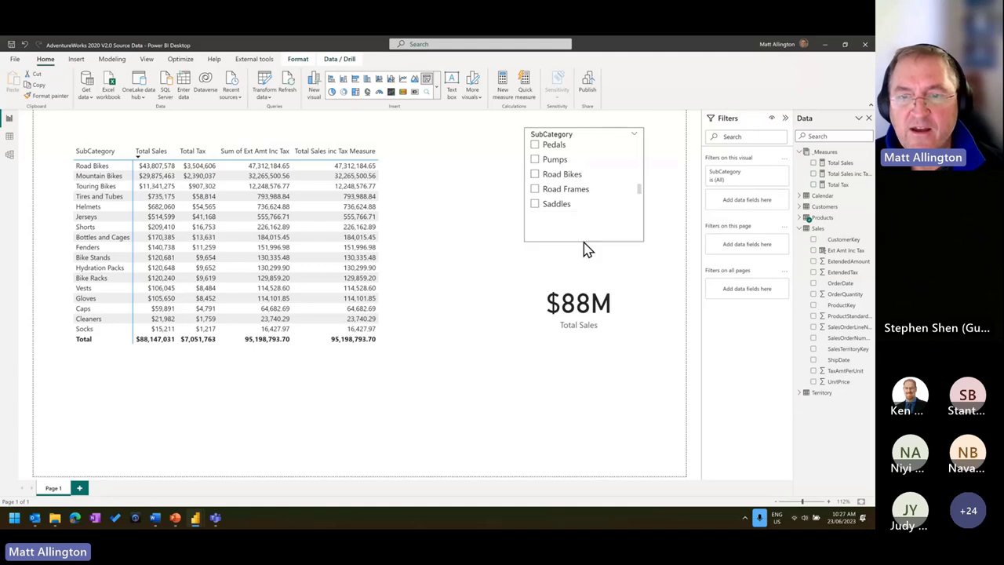
{"action": "left_click", "coordinate": [514, 134]}
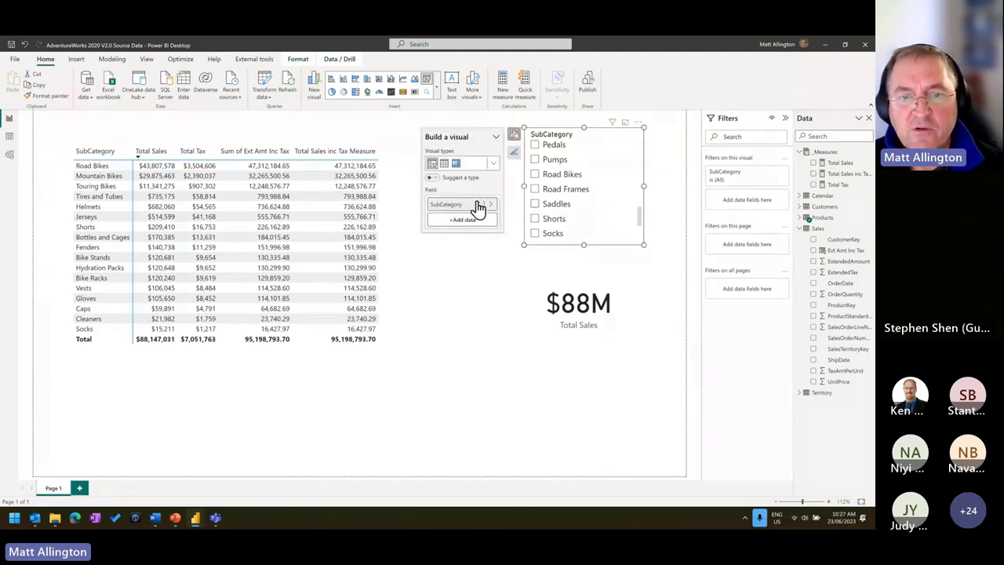
{"action": "left_click", "coordinate": [479, 205]}
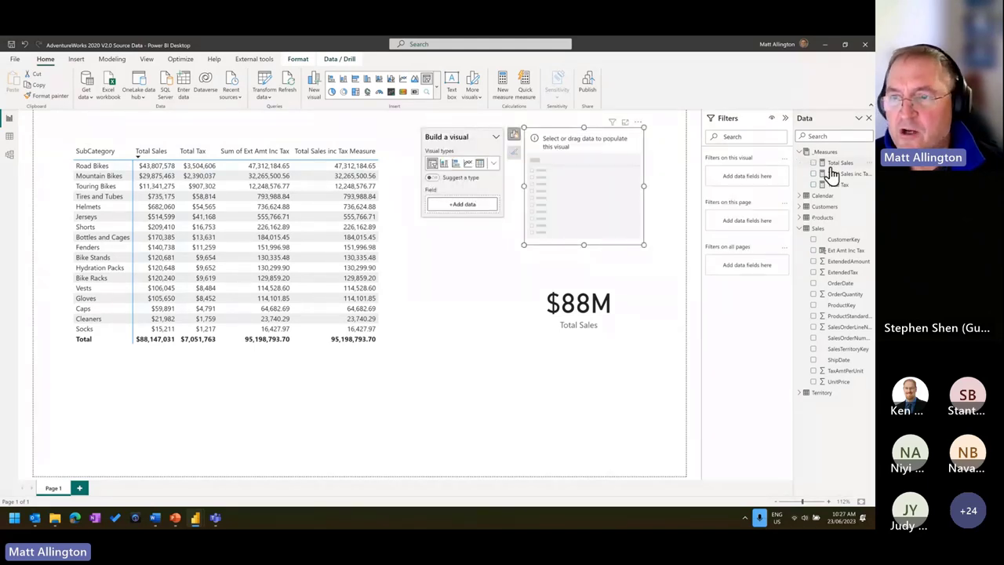
Try Total Sales in the empty visual and inspect the Total Sales inc Tax Measure formula
{"action": "left_click_drag", "start_coordinate": [833, 164], "coordinate": [459, 206]}
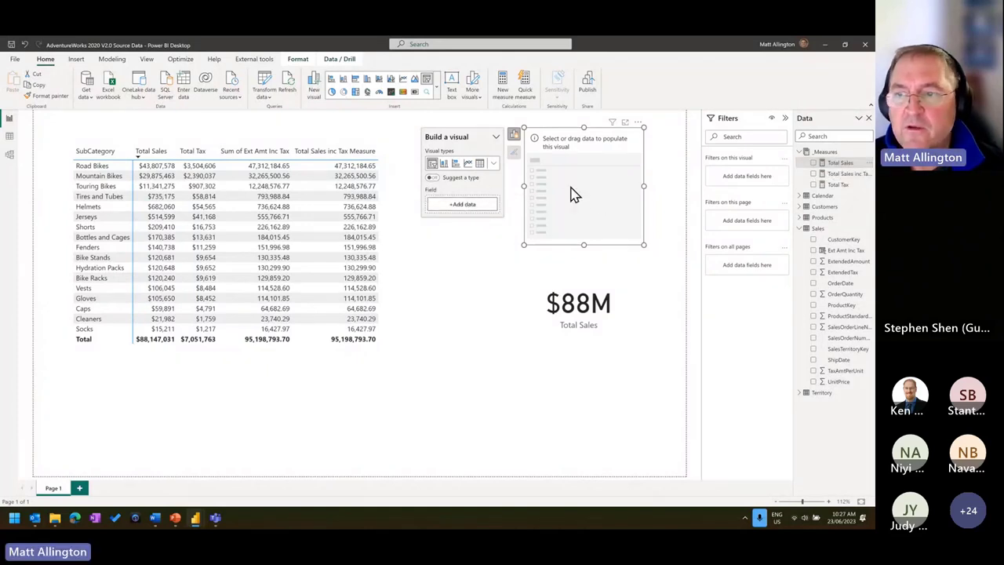
{"action": "left_click", "coordinate": [855, 174]}
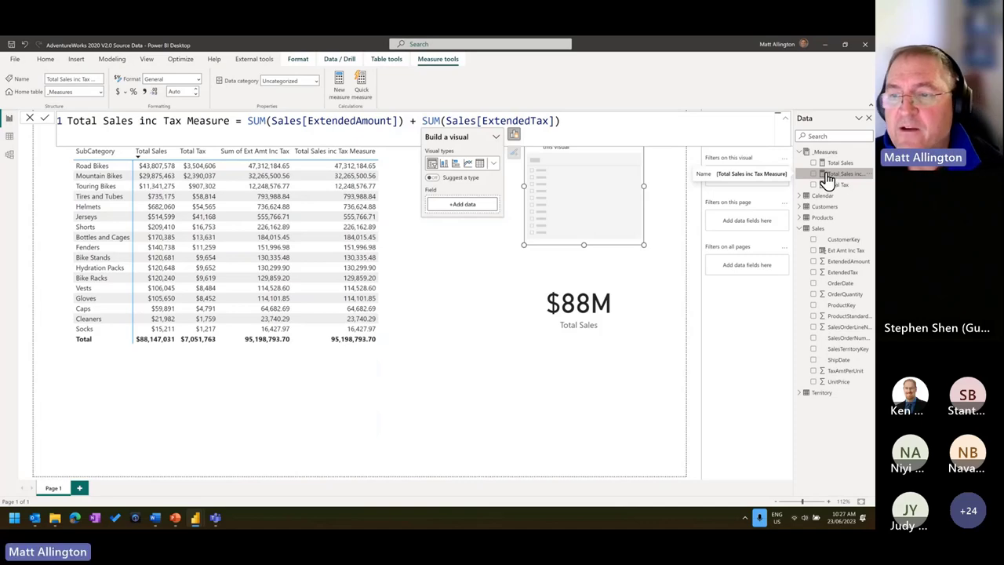
{"action": "left_click", "coordinate": [830, 210]}
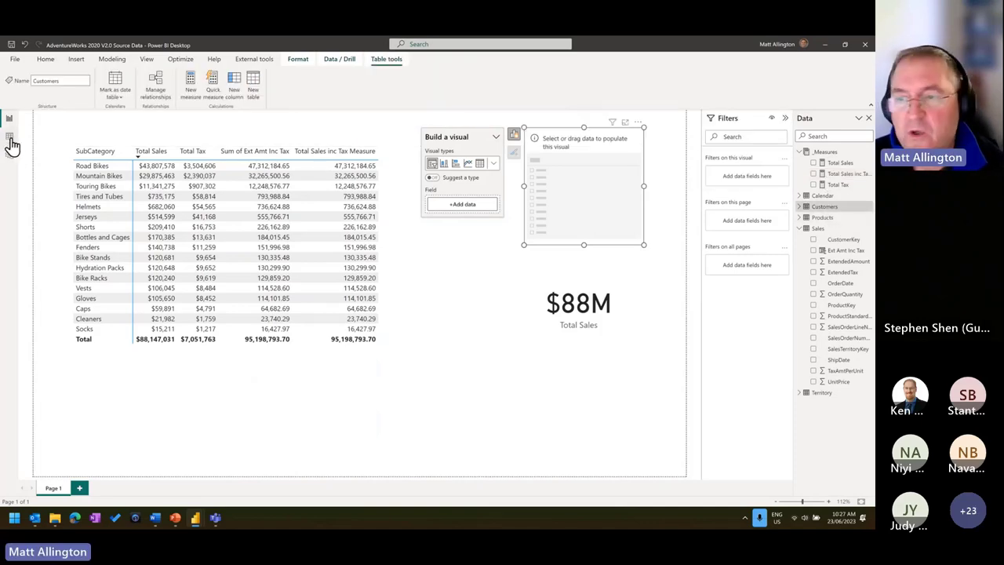
Check the Customers table options in Data view, then select the empty visual and Customers table on the report
{"action": "left_click", "coordinate": [10, 137]}
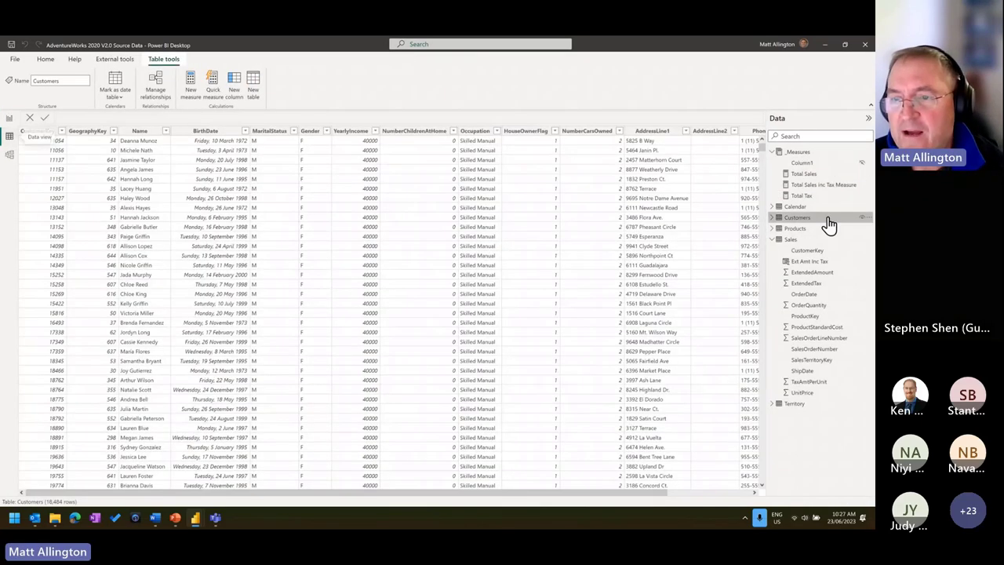
{"action": "right_click", "coordinate": [788, 224]}
{"action": "left_click", "coordinate": [773, 218]}
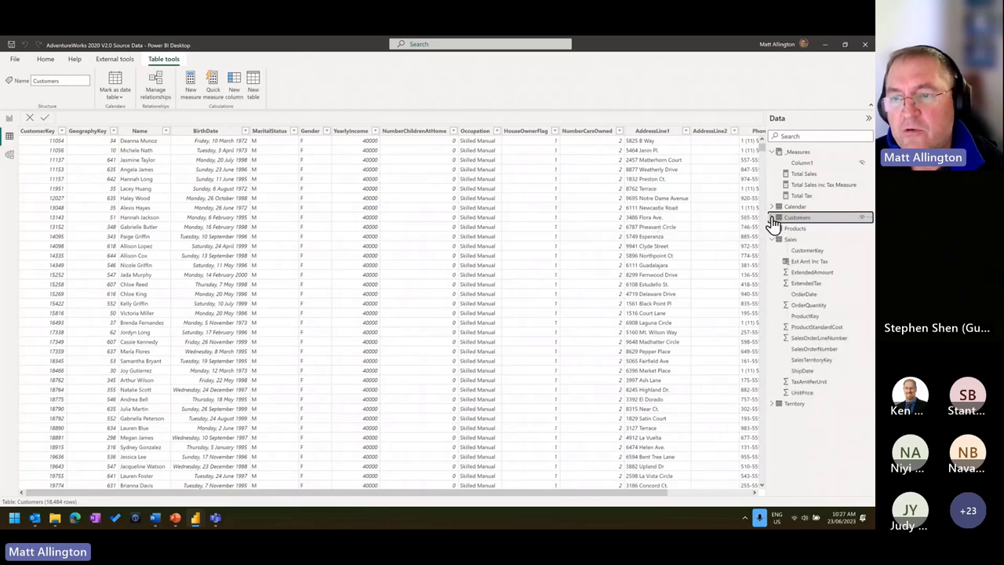
{"action": "left_click", "coordinate": [9, 118]}
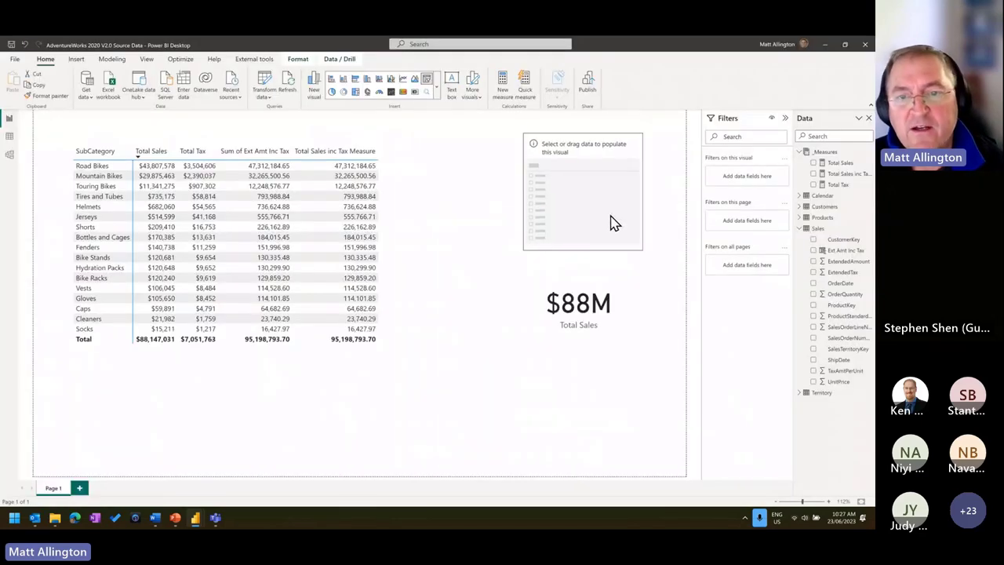
{"action": "left_click", "coordinate": [610, 222]}
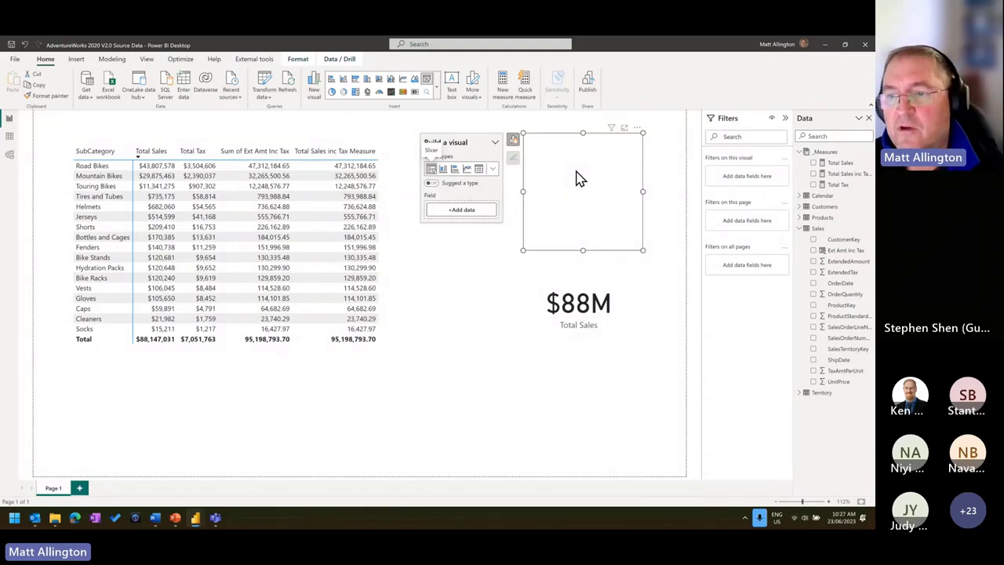
{"action": "left_click", "coordinate": [826, 208]}
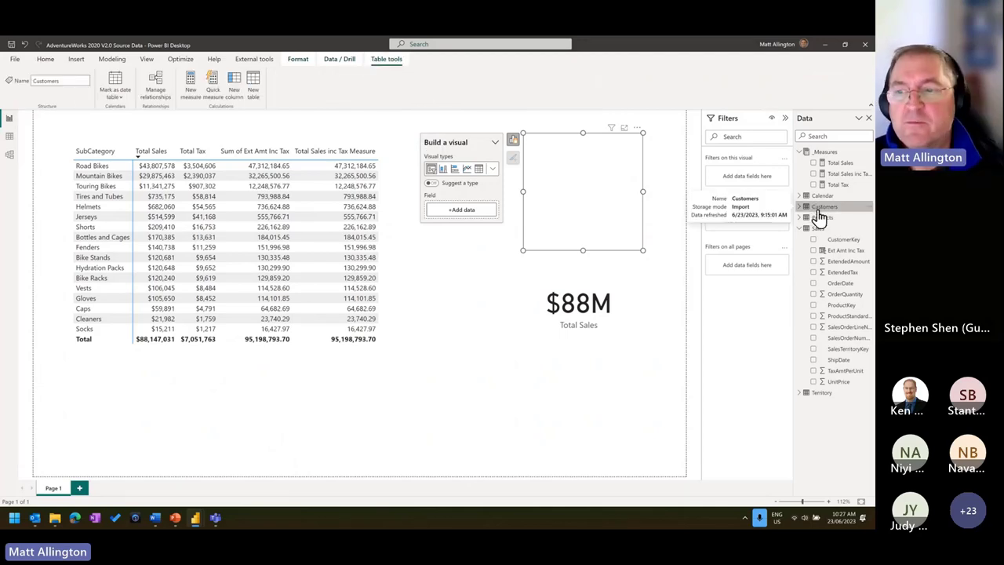
Add a Customers column Large Customers = [Total Sales] >= 2000 and place it in the empty visual
{"action": "right_click", "coordinate": [820, 209]}
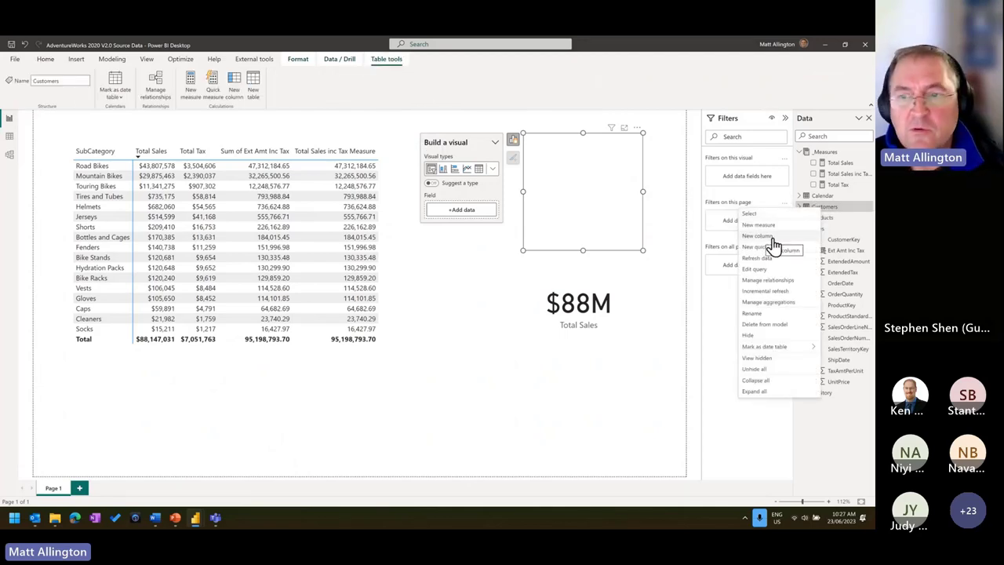
{"action": "left_click", "coordinate": [766, 237]}
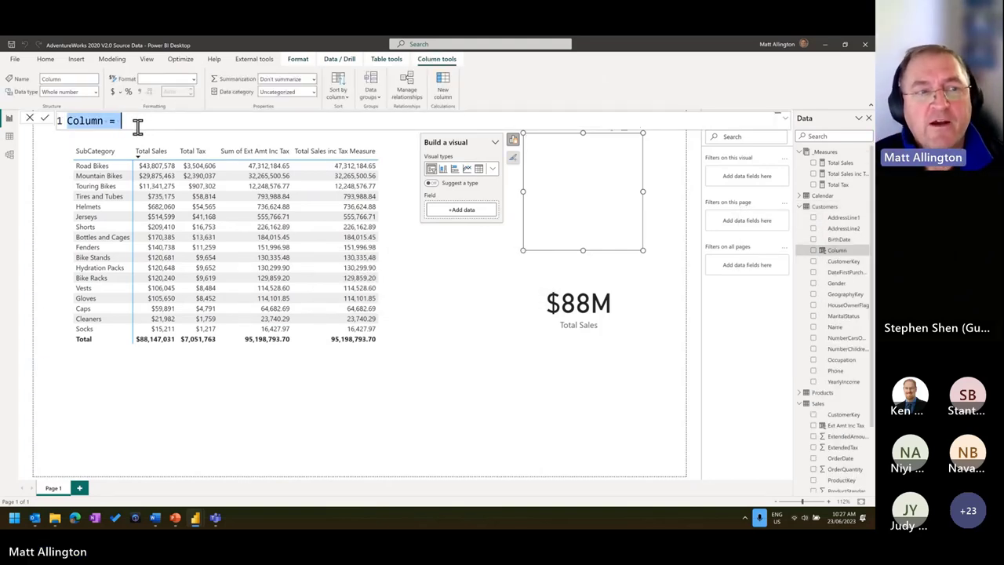
{"action": "type", "text": "Lar"}
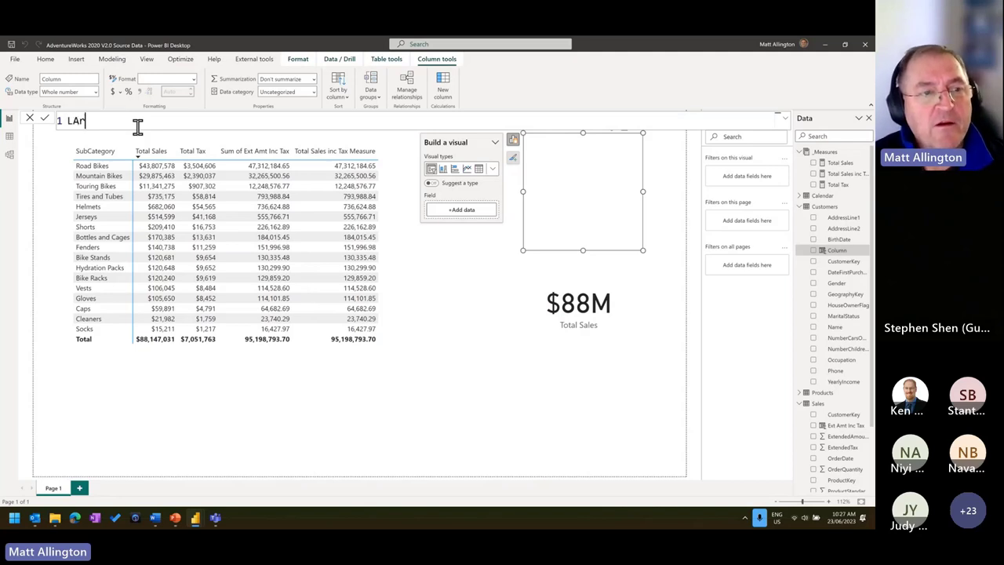
{"action": "key", "text": "BackSpace"}
{"action": "type", "text": "rge Customers"}
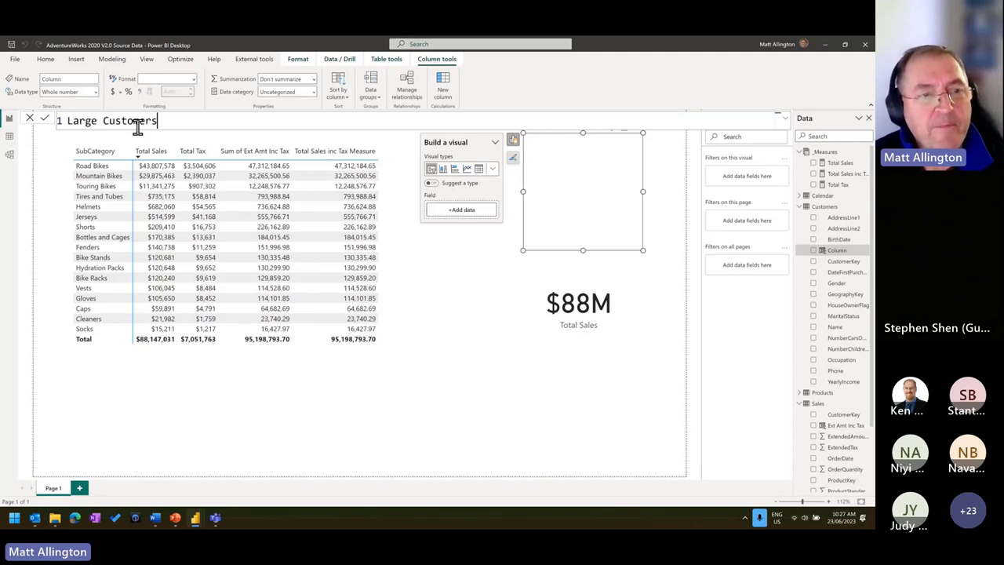
{"action": "type", "text": " ="}
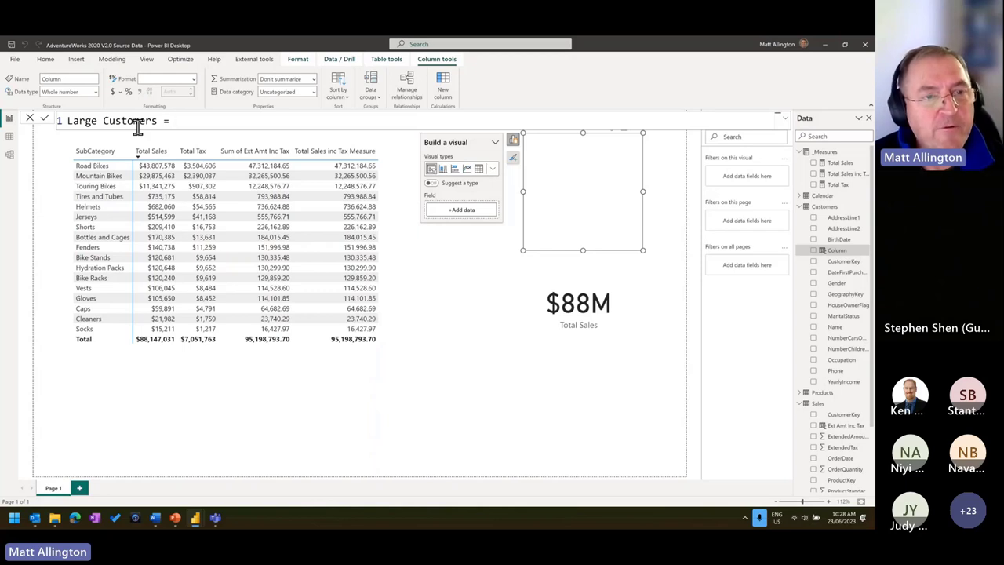
{"action": "type", "text": "tot"}
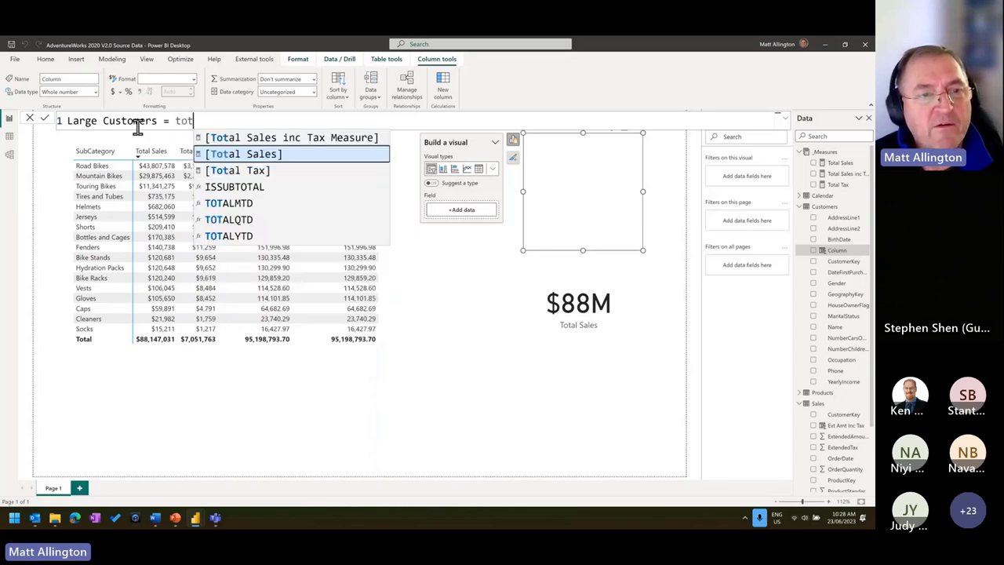
{"action": "key", "text": "BackSpace"}
{"action": "type", "text": "tal"}
{"action": "key", "text": "Tab"}
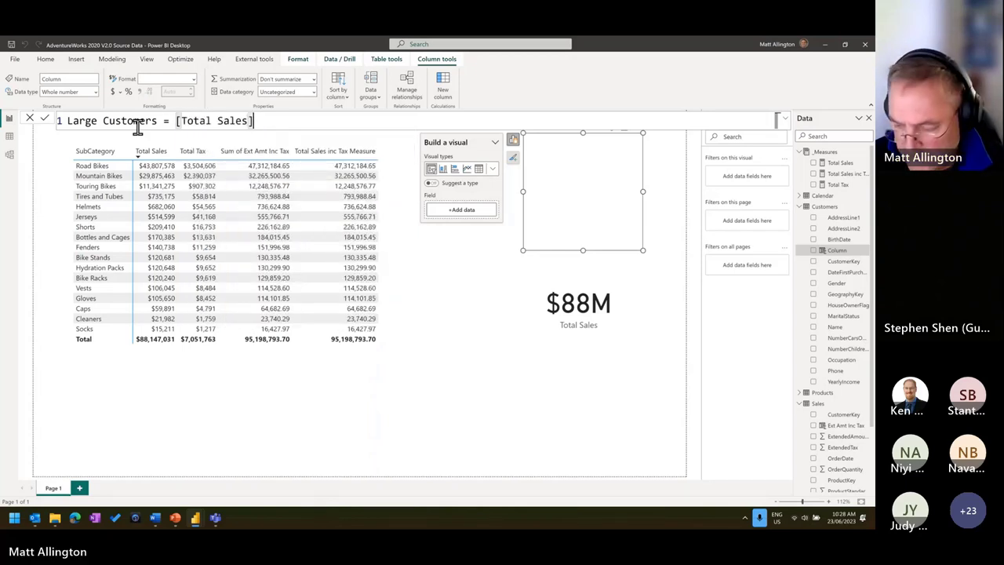
{"action": "type", "text": ">=2000"}
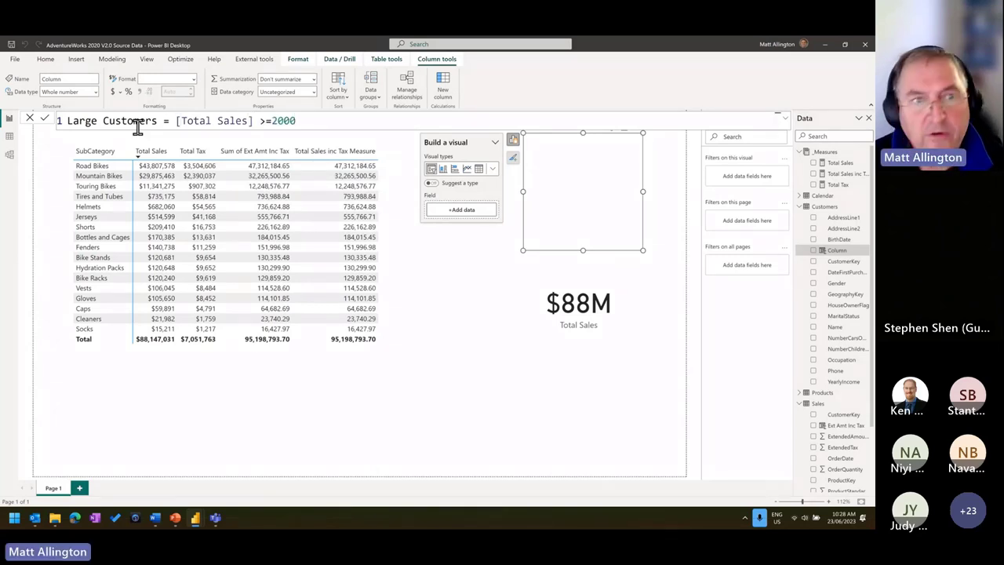
{"action": "key", "text": "Return"}
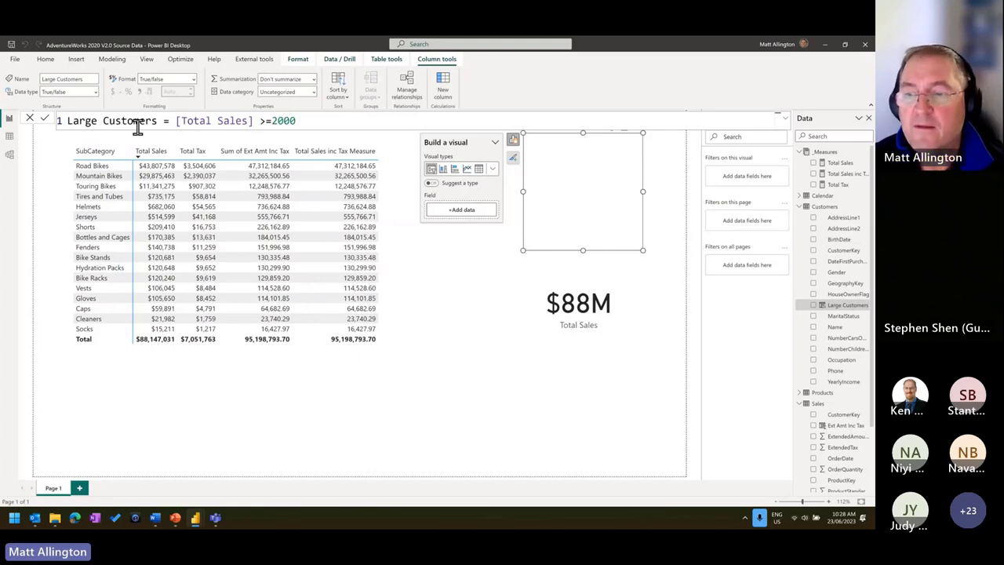
{"action": "left_click_drag", "start_coordinate": [841, 305], "coordinate": [584, 218]}
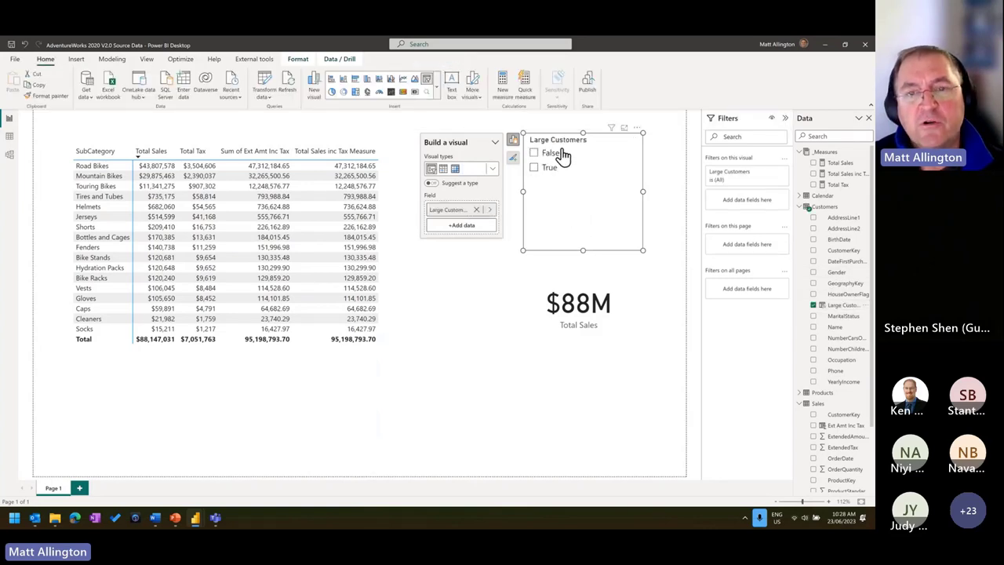
Try filtering the Large Customers slicer to False, then to True
{"action": "left_click", "coordinate": [549, 168]}
{"action": "left_click", "coordinate": [549, 154]}
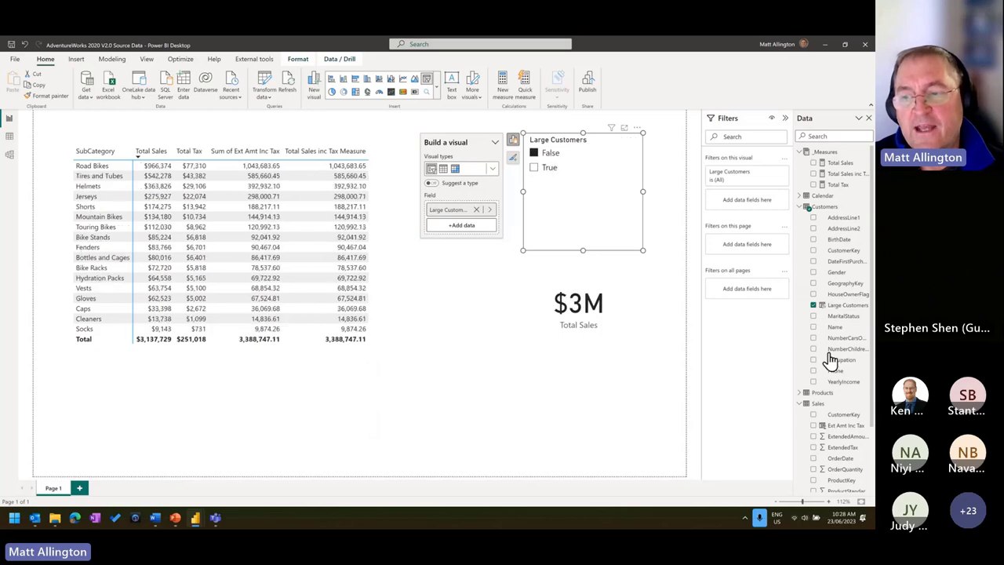
{"action": "left_click", "coordinate": [548, 170]}
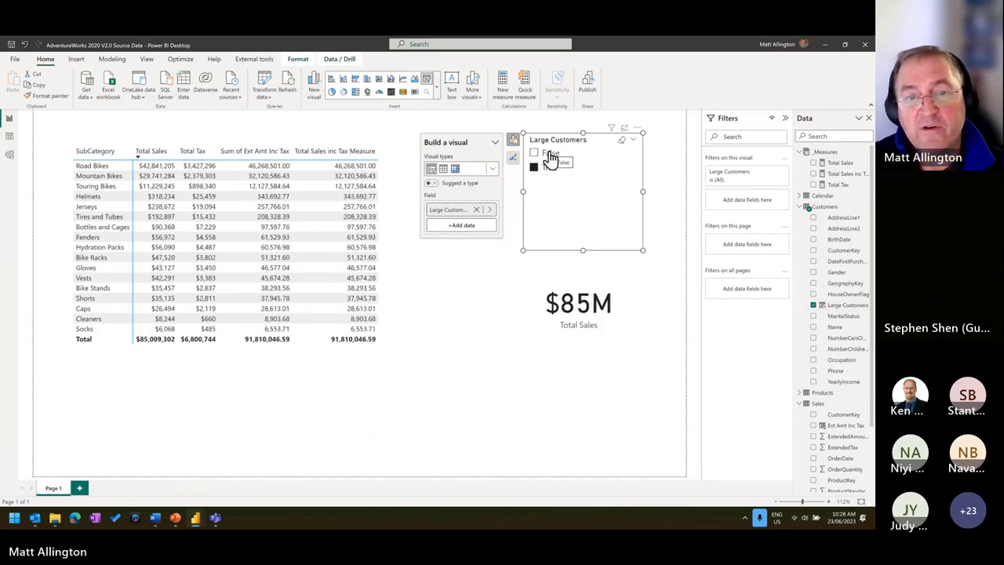
Turn the slicer into a matrix of Sum of ExtendedAmount and widen it to show 88,147,031.06
{"action": "left_click", "coordinate": [455, 169]}
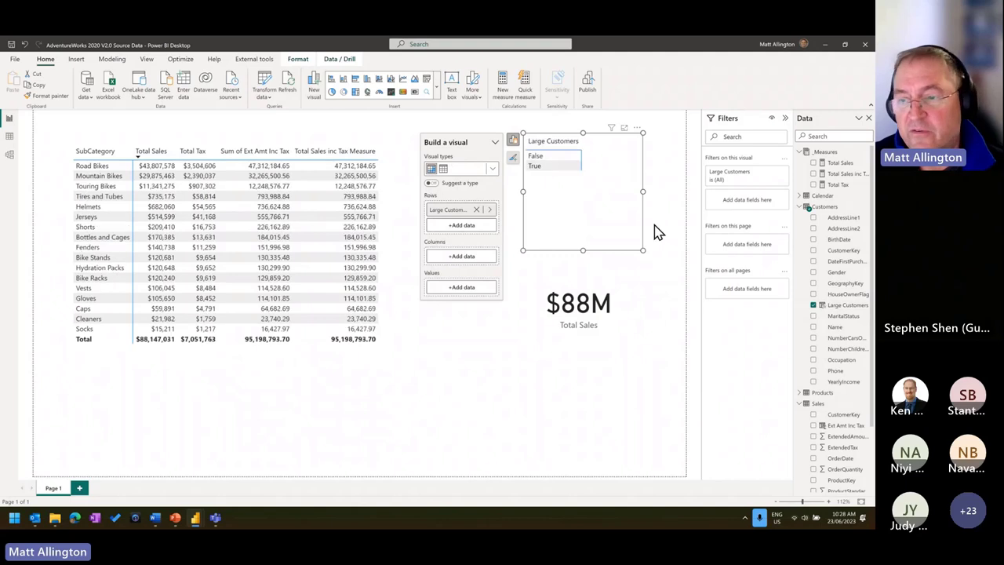
{"action": "scroll", "coordinate": [847, 400], "scroll_direction": "down", "scroll_amount": 2}
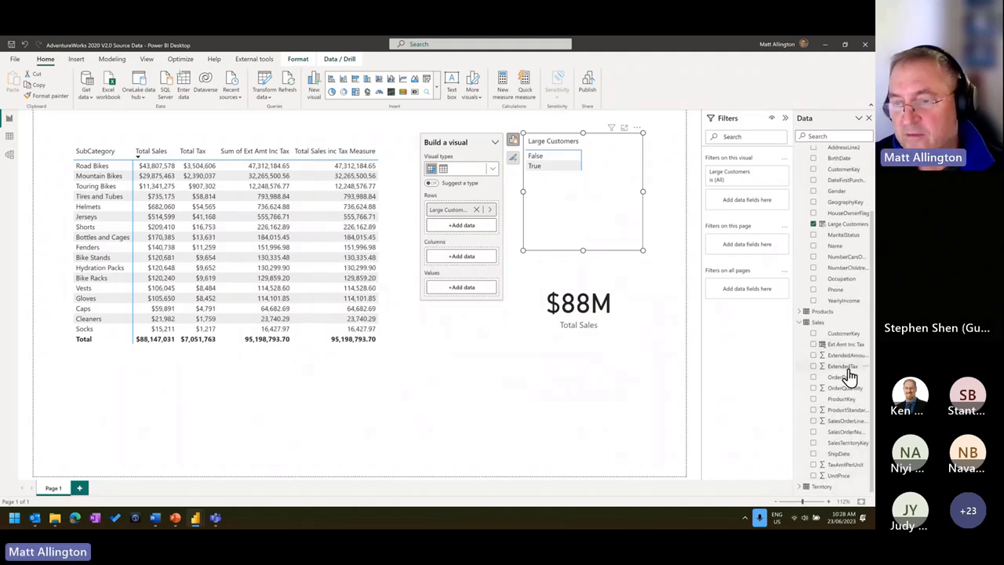
{"action": "left_click_drag", "start_coordinate": [845, 356], "coordinate": [622, 233]}
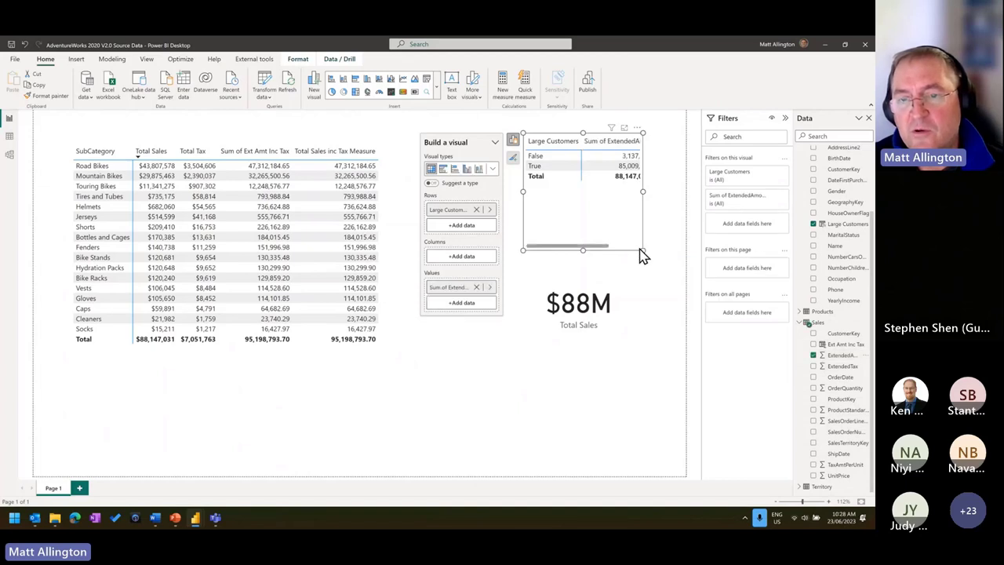
{"action": "left_click", "coordinate": [640, 255]}
{"action": "left_click", "coordinate": [604, 230]}
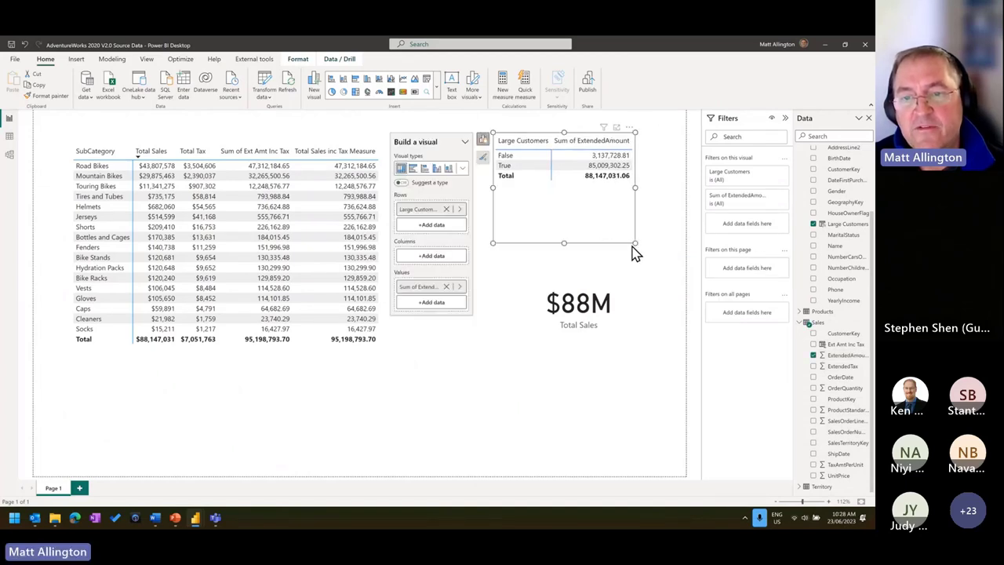
{"action": "left_click_drag", "start_coordinate": [632, 250], "coordinate": [660, 243]}
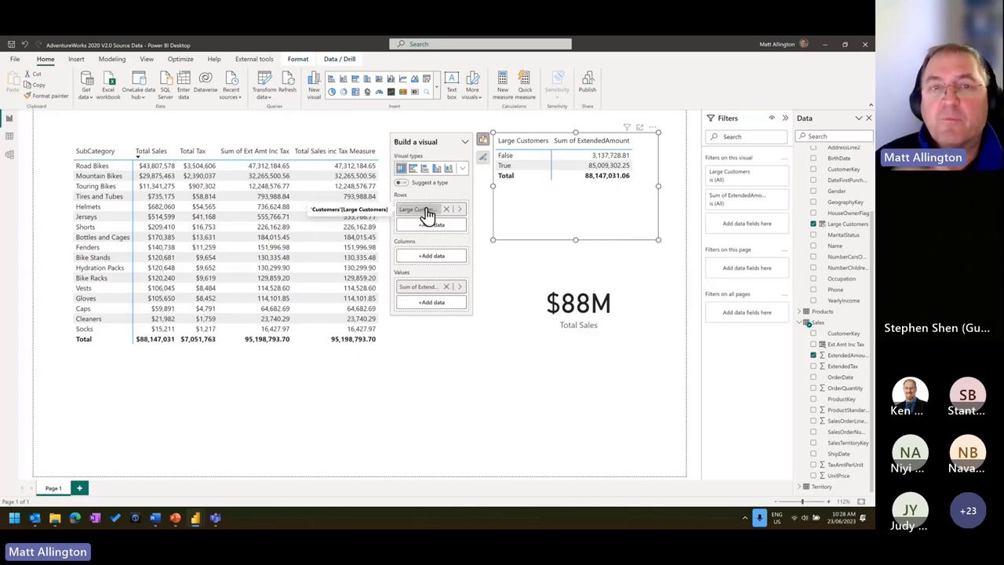
Add Page 2 with an empty matrix visual, repositioned and enlarged on the page
{"action": "left_click", "coordinate": [80, 490]}
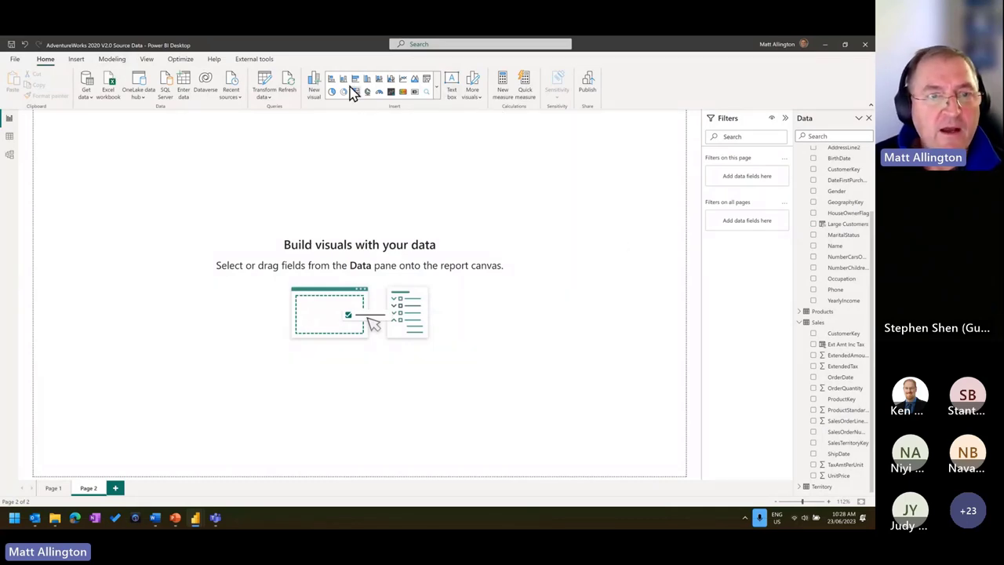
{"action": "left_click", "coordinate": [436, 91]}
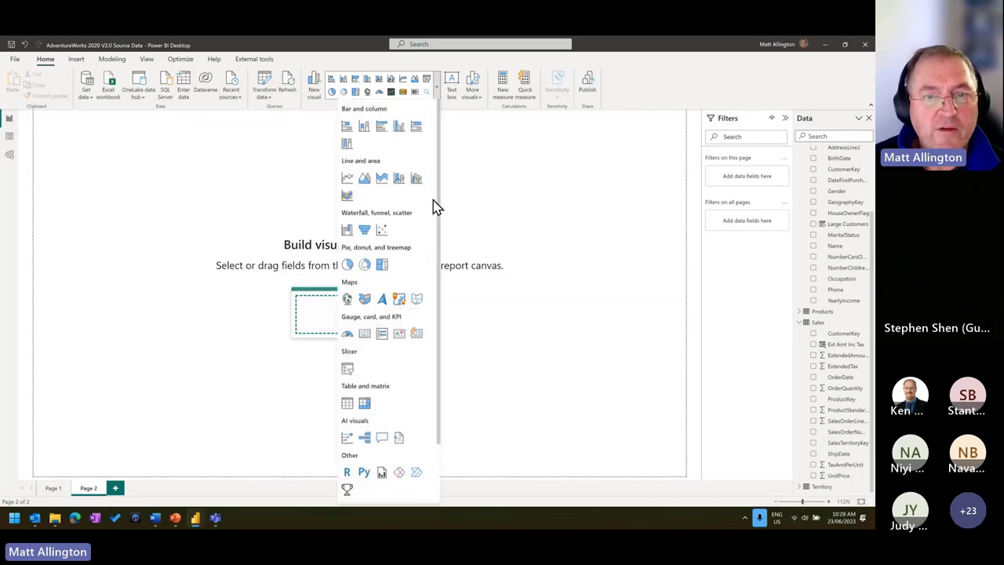
{"action": "left_click", "coordinate": [365, 402]}
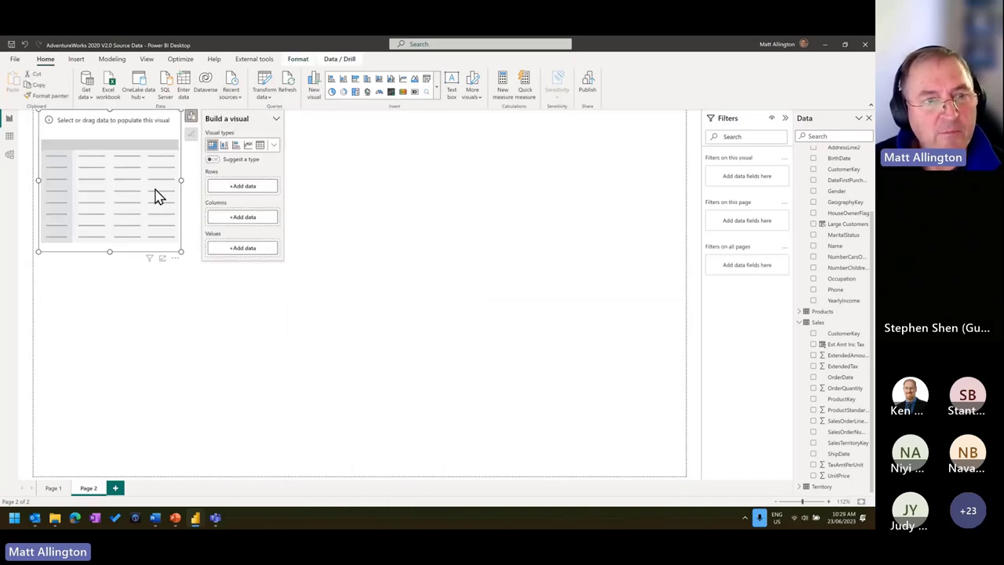
{"action": "left_click_drag", "start_coordinate": [162, 116], "coordinate": [240, 167]}
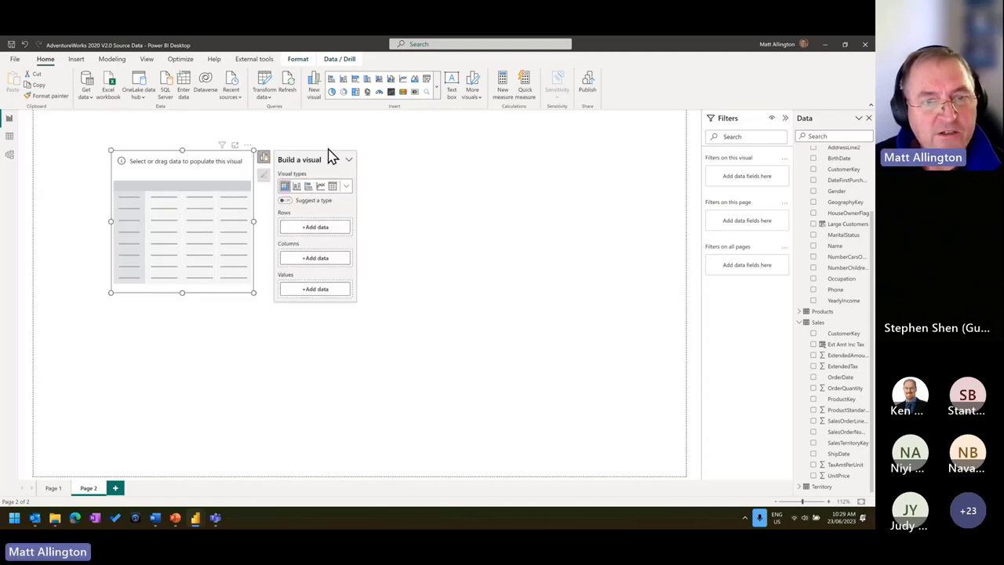
{"action": "left_click", "coordinate": [286, 200]}
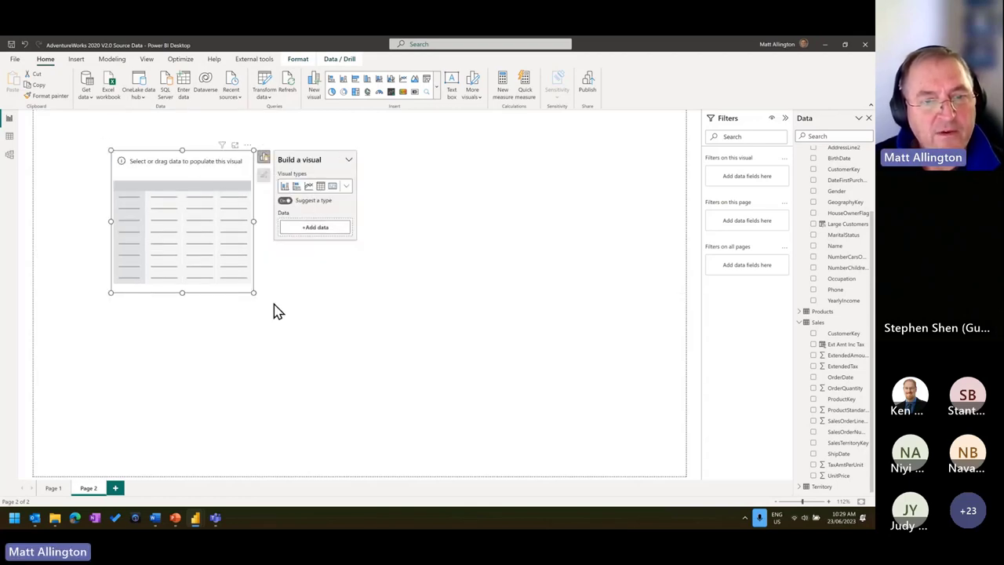
{"action": "left_click_drag", "start_coordinate": [253, 292], "coordinate": [351, 333]}
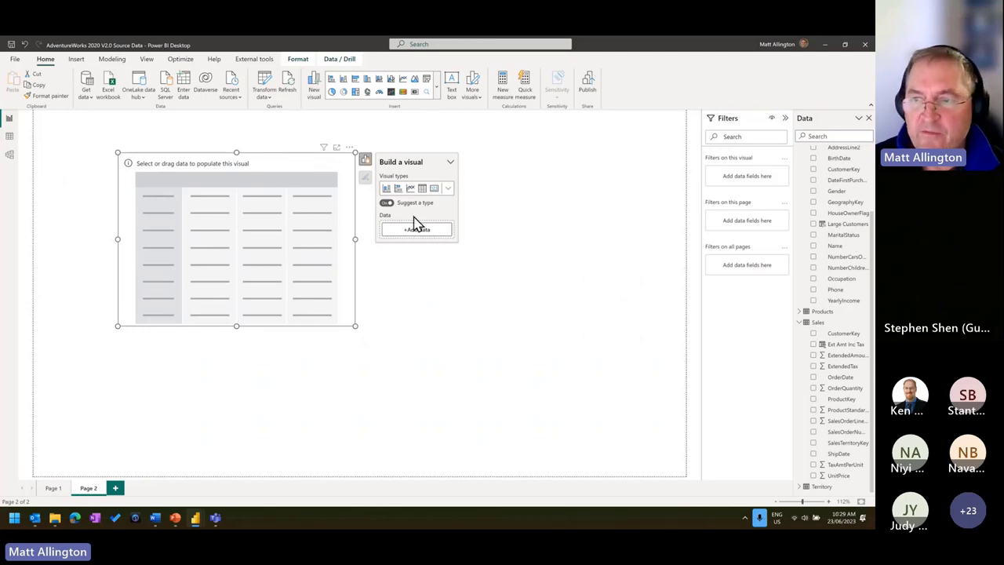
Add SubCategory from the Products table to the new visual and enlarge it
{"action": "scroll", "coordinate": [834, 262], "scroll_direction": "up", "scroll_amount": 3}
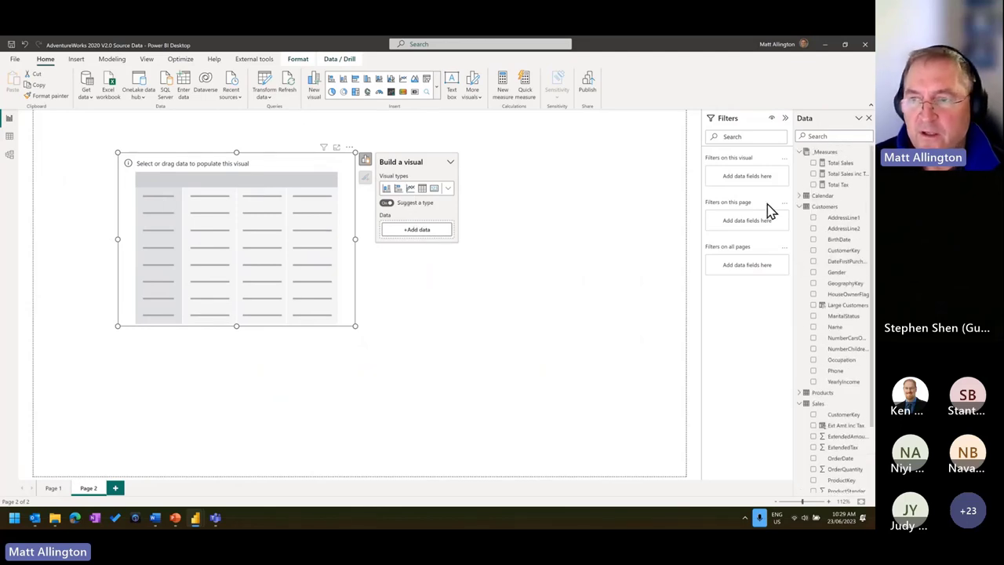
{"action": "scroll", "coordinate": [810, 290], "scroll_direction": "down", "scroll_amount": 2}
{"action": "scroll", "coordinate": [810, 290], "scroll_direction": "down", "scroll_amount": 1}
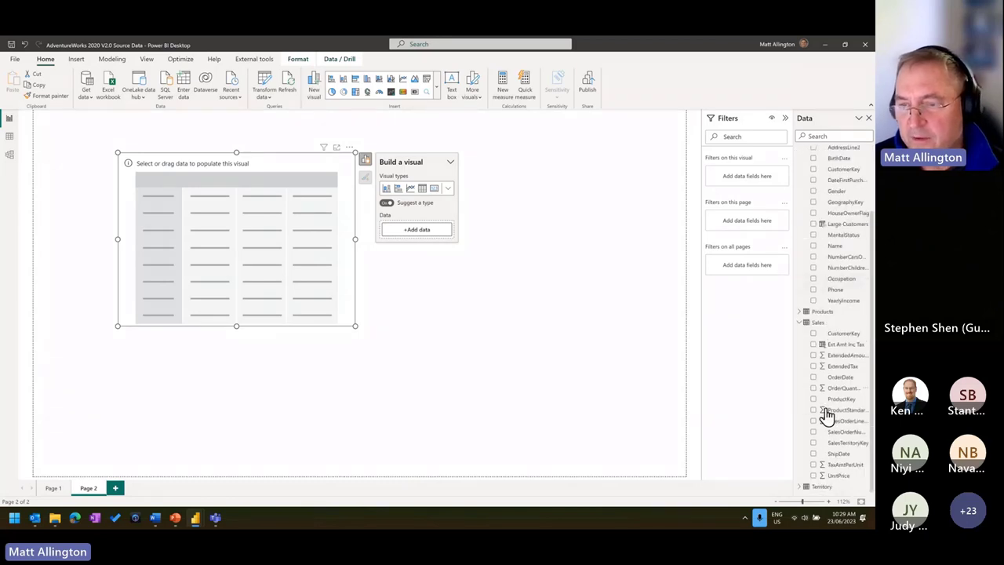
{"action": "left_click", "coordinate": [801, 314]}
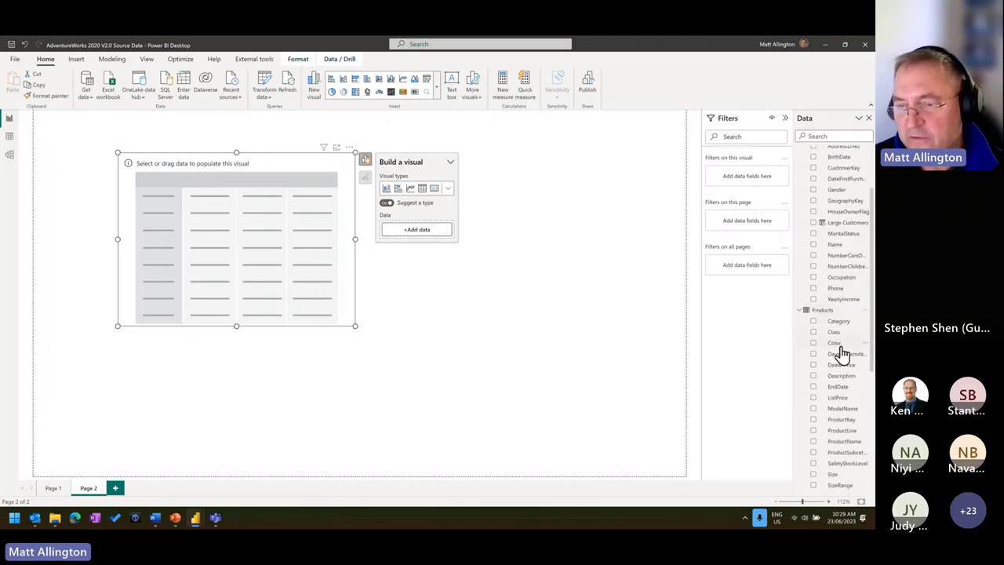
{"action": "scroll", "coordinate": [844, 393], "scroll_direction": "down", "scroll_amount": 3}
{"action": "scroll", "coordinate": [847, 401], "scroll_direction": "down", "scroll_amount": 1}
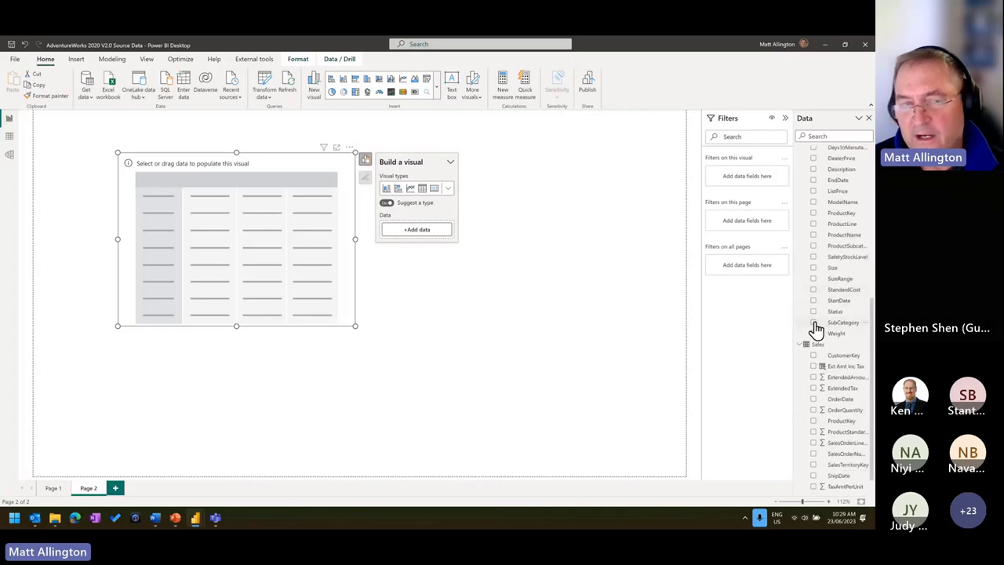
{"action": "left_click", "coordinate": [812, 322]}
{"action": "left_click_drag", "start_coordinate": [354, 326], "coordinate": [370, 350]}
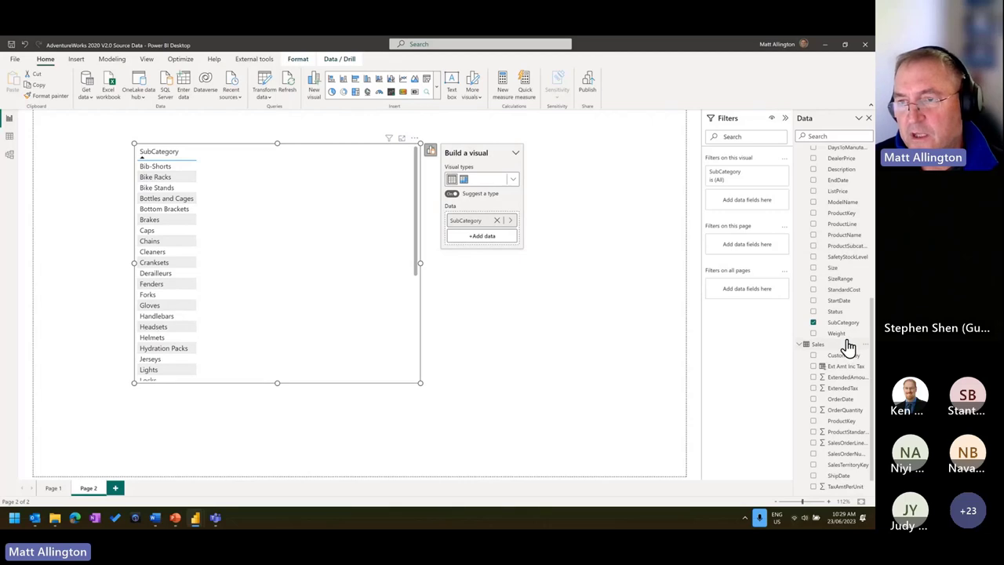
Add OrderQuantity, turn off Suggest a type, and make the visual a table totalling 181430
{"action": "scroll", "coordinate": [846, 338], "scroll_direction": "up", "scroll_amount": 5}
{"action": "scroll", "coordinate": [844, 320], "scroll_direction": "down", "scroll_amount": 5}
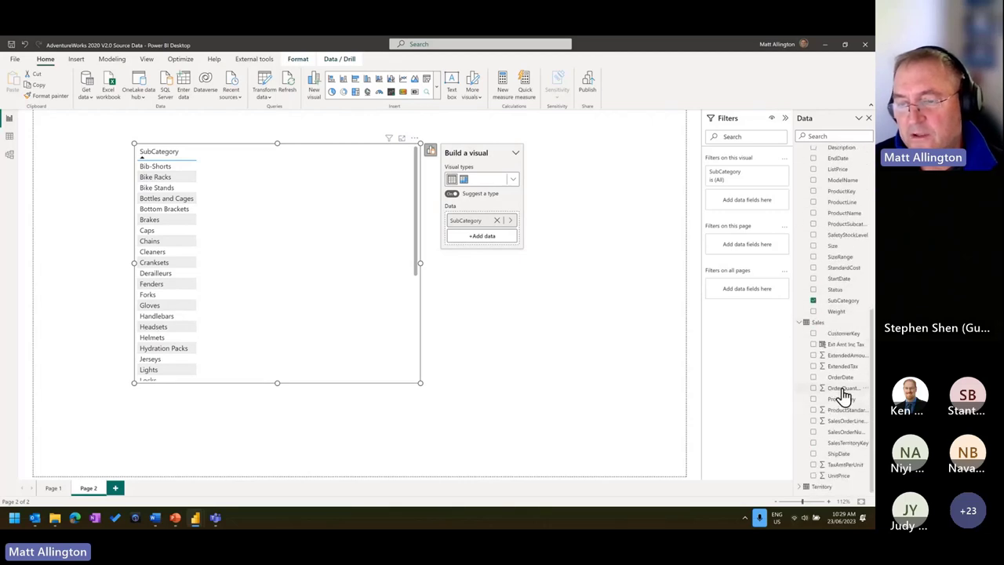
{"action": "left_click_drag", "start_coordinate": [314, 298], "coordinate": [313, 298]}
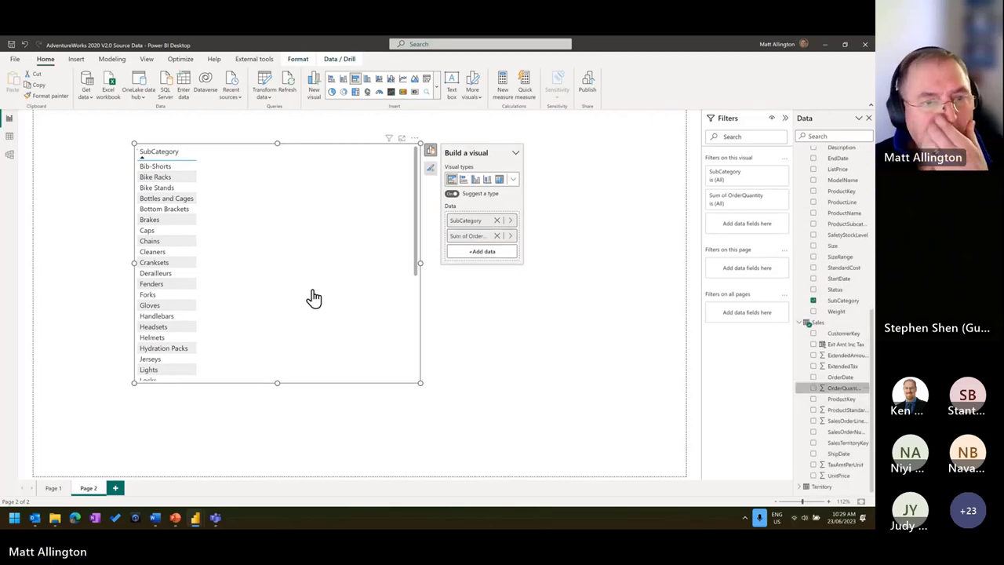
{"action": "left_click", "coordinate": [450, 195]}
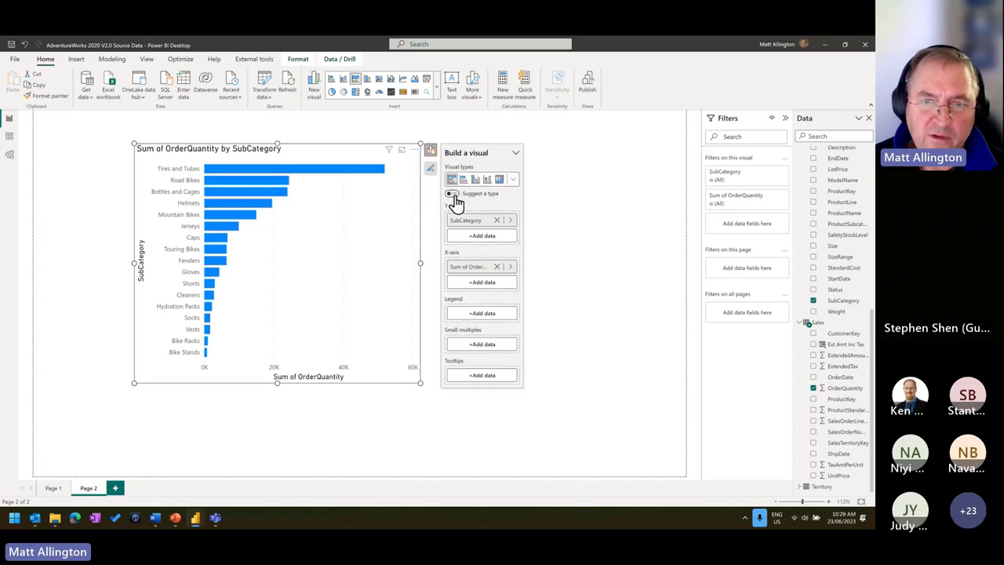
{"action": "left_click", "coordinate": [499, 179]}
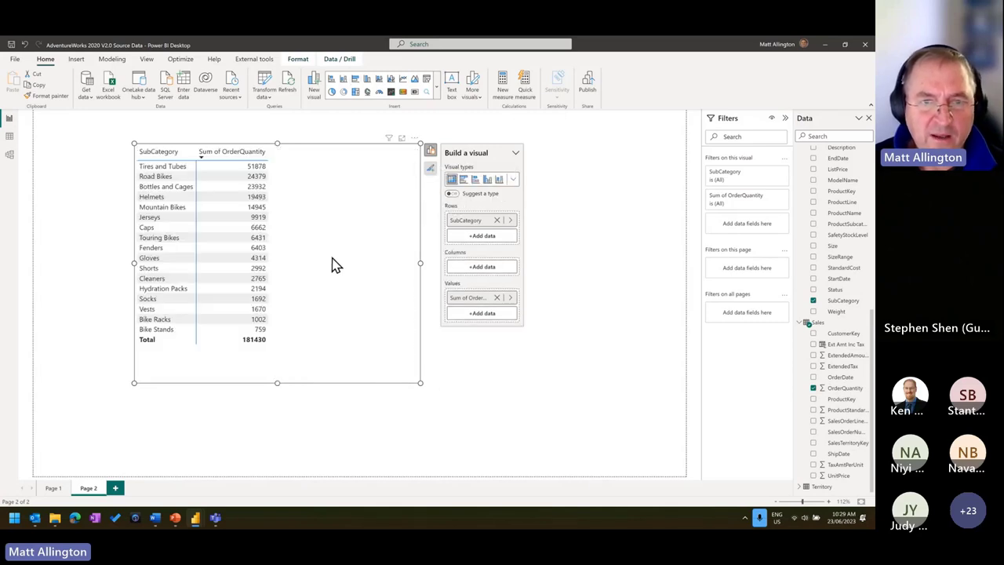
In Data view, open the Sales fields and delete ExtendedAmount from the model
{"action": "left_click", "coordinate": [10, 140]}
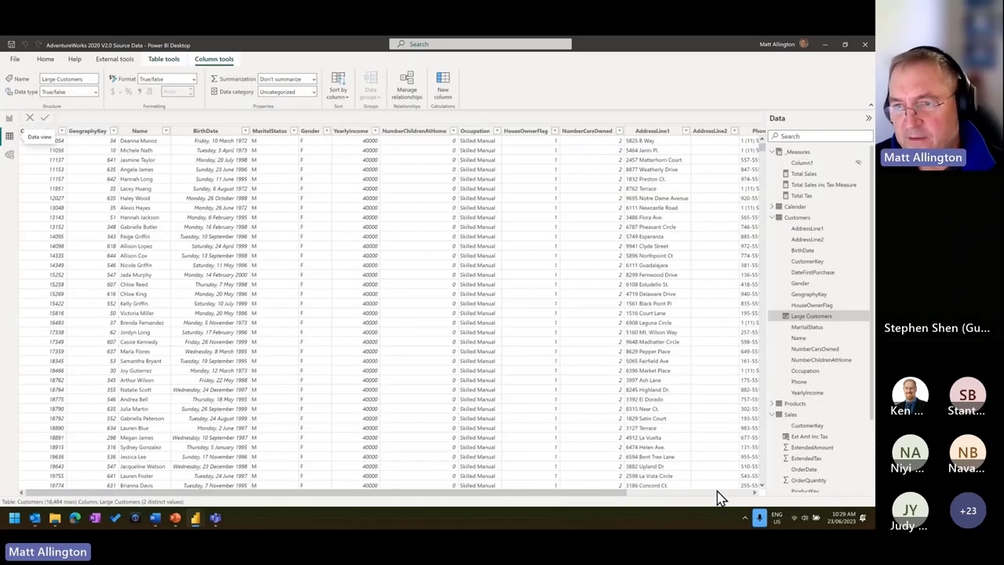
{"action": "left_click", "coordinate": [720, 494]}
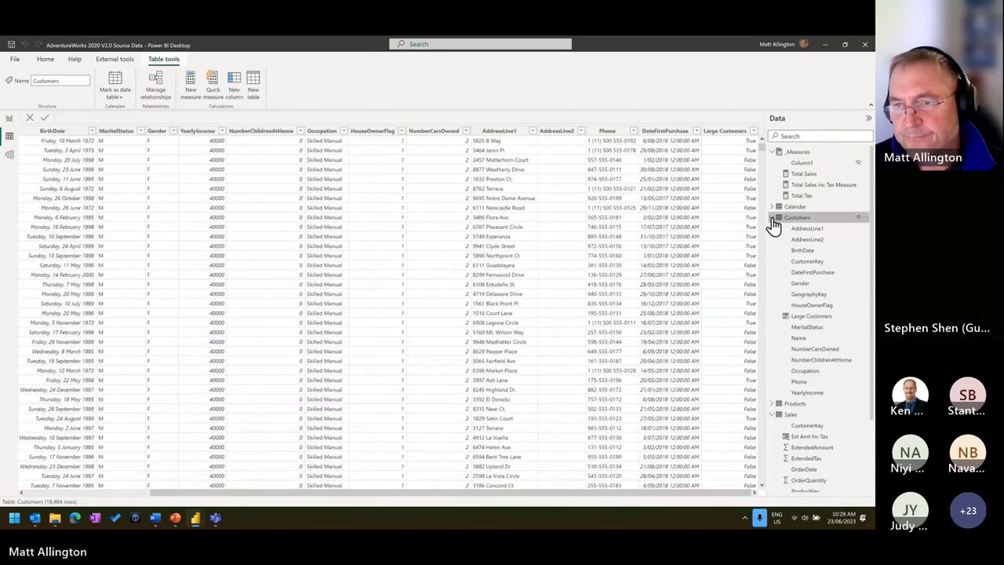
{"action": "left_click", "coordinate": [774, 218]}
{"action": "left_click", "coordinate": [816, 274]}
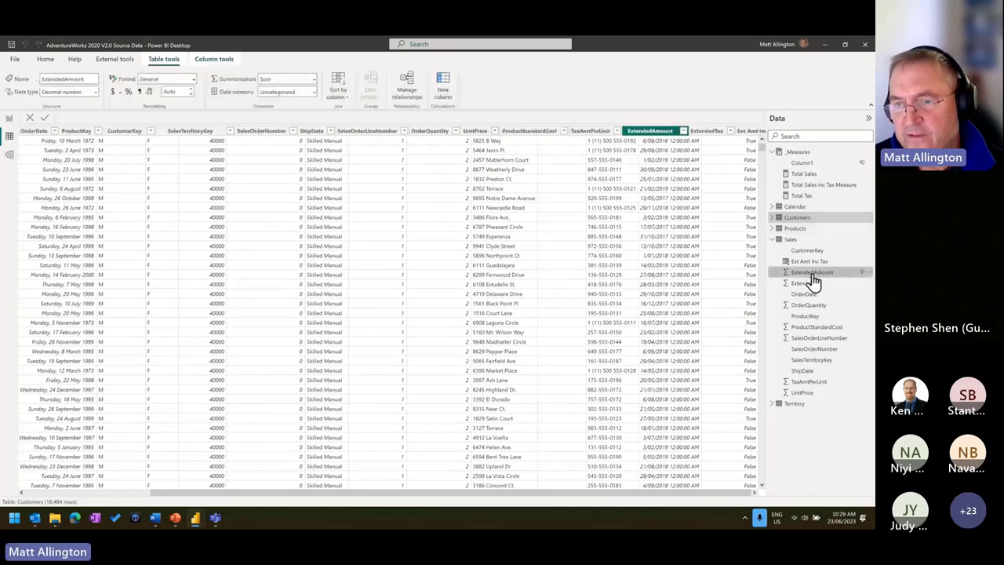
{"action": "right_click", "coordinate": [815, 275]}
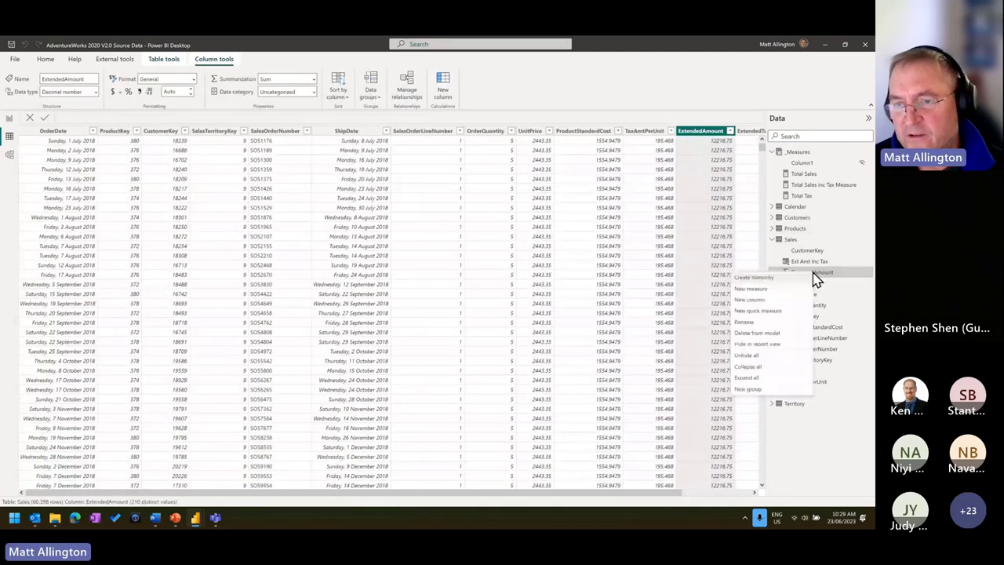
{"action": "left_click", "coordinate": [757, 334]}
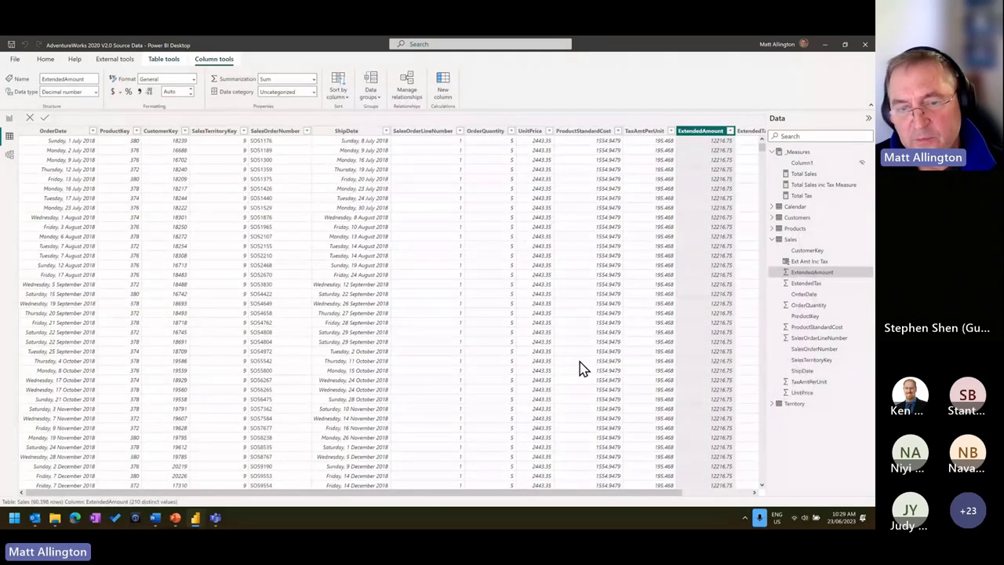
{"action": "left_click", "coordinate": [491, 295]}
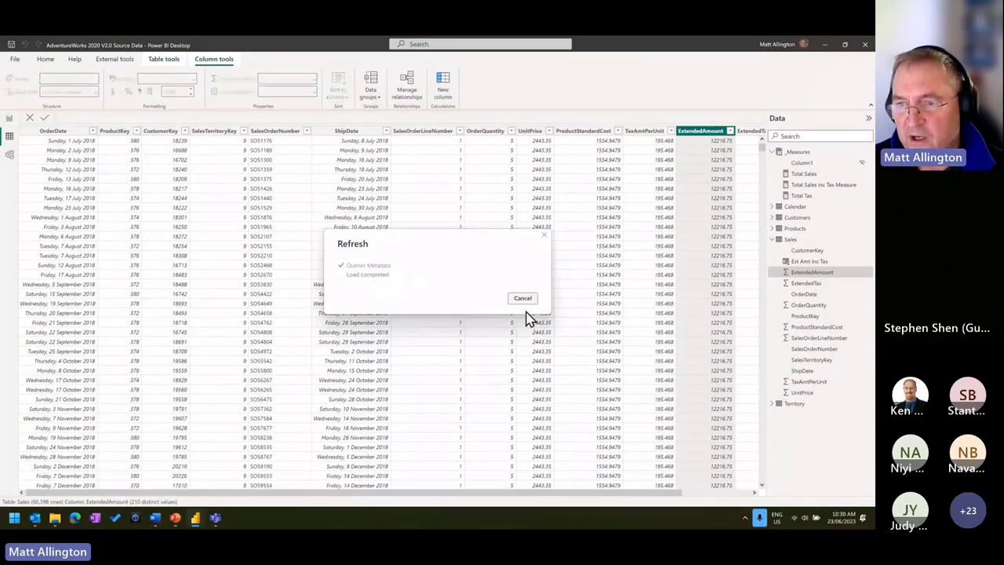
Delete the ExtendedTax and Ext Amt Inc Tax columns from the model, confirming each
{"action": "right_click", "coordinate": [808, 273]}
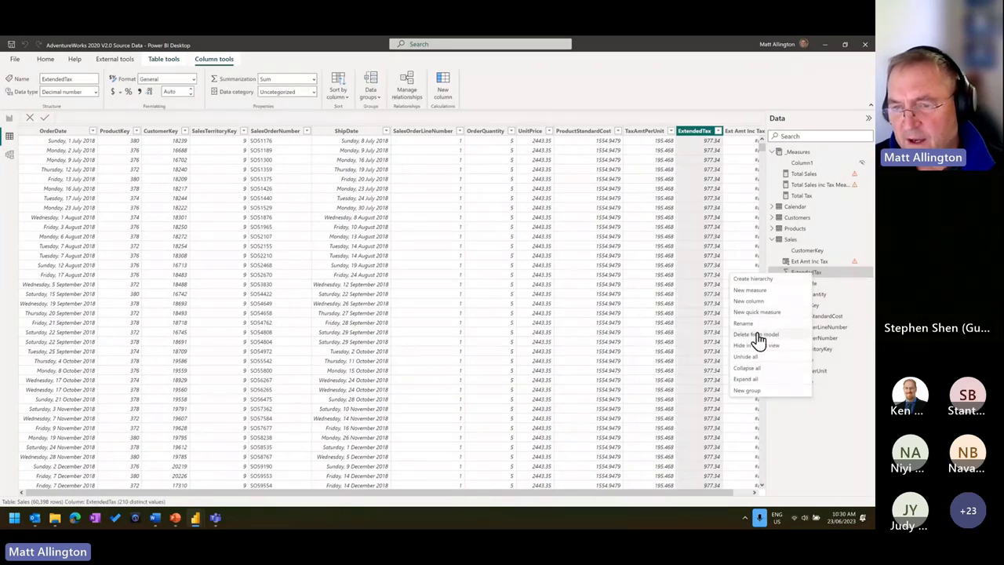
{"action": "left_click", "coordinate": [758, 338]}
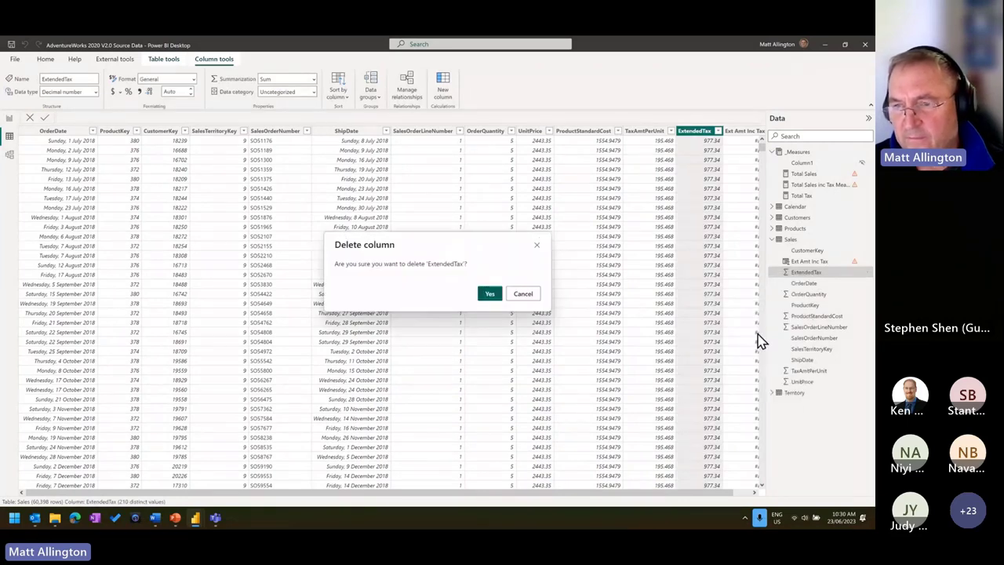
{"action": "left_click", "coordinate": [484, 297]}
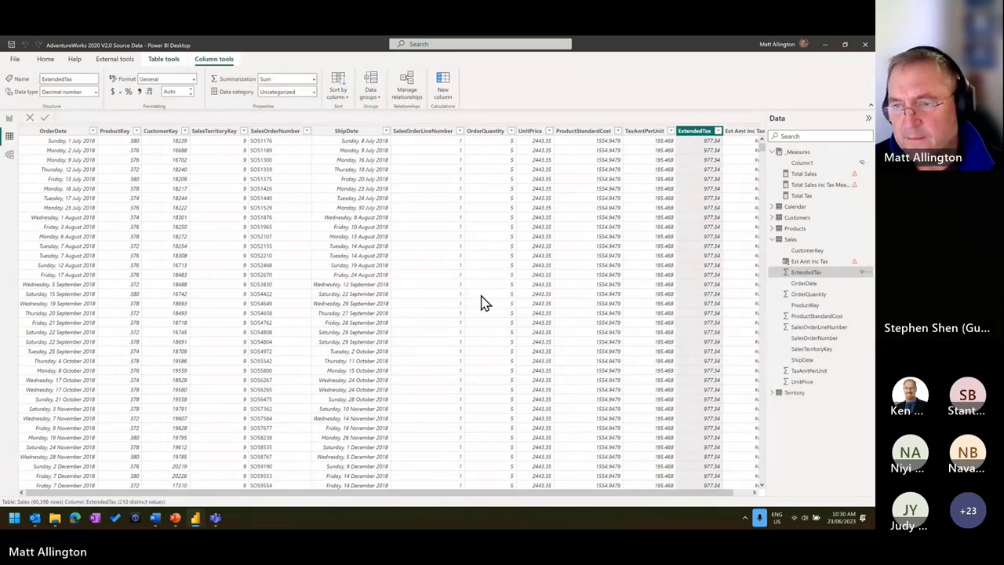
{"action": "right_click", "coordinate": [813, 267]}
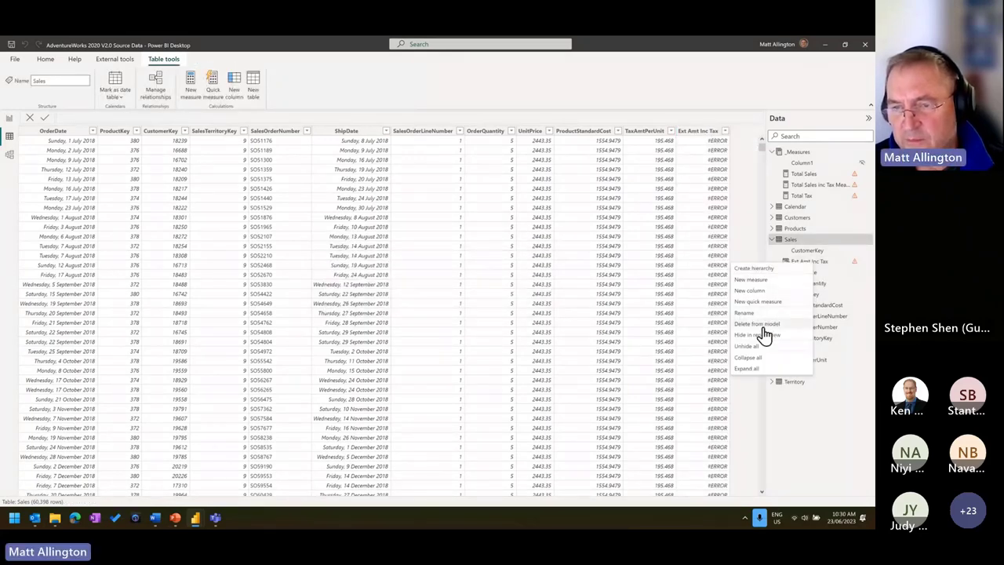
{"action": "left_click", "coordinate": [764, 328]}
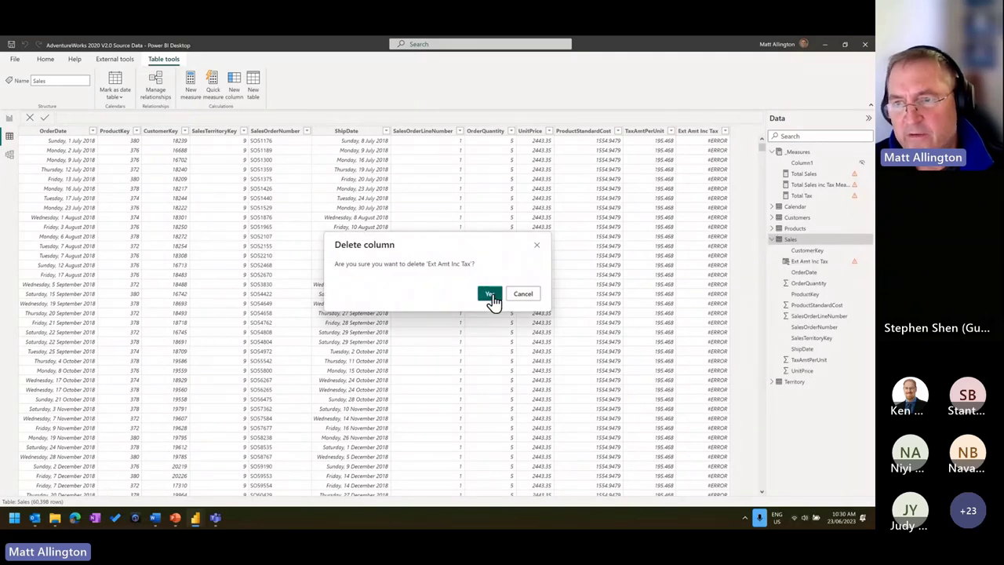
{"action": "left_click", "coordinate": [493, 296]}
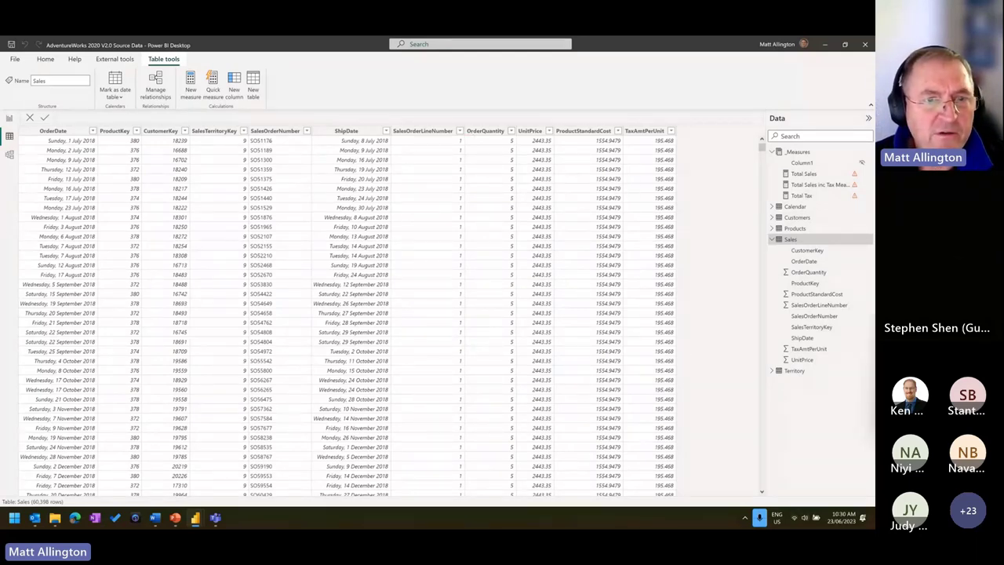
Mark order SO51176, its TaxAmtPerUnit 195.468 and the new column's spot, then clear the marks
{"action": "left_click", "coordinate": [262, 140]}
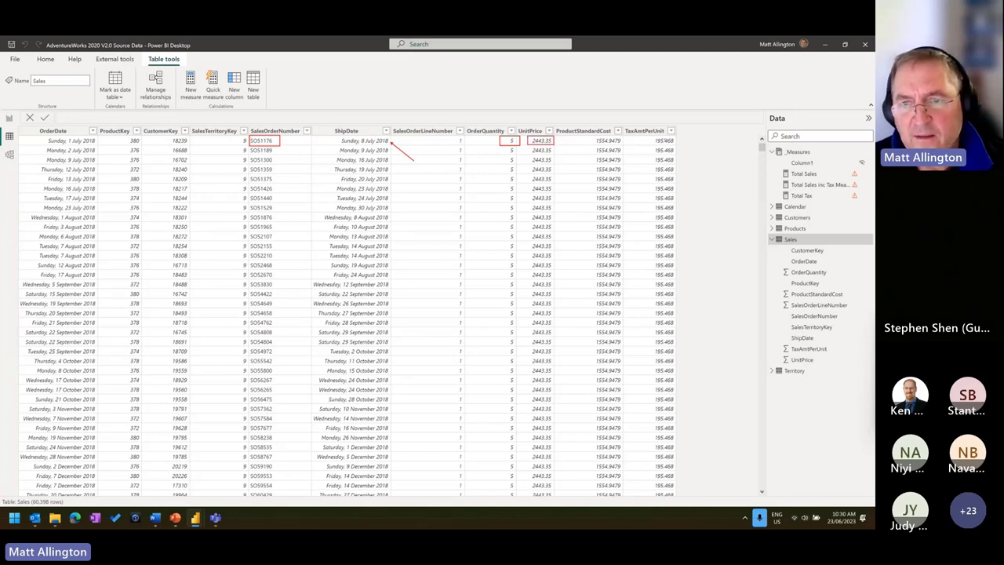
{"action": "mouse_move", "coordinate": [647, 136]}
{"action": "left_mouse_down"}
{"action": "mouse_move", "coordinate": [675, 145]}
{"action": "mouse_move", "coordinate": [626, 145]}
{"action": "left_mouse_up"}
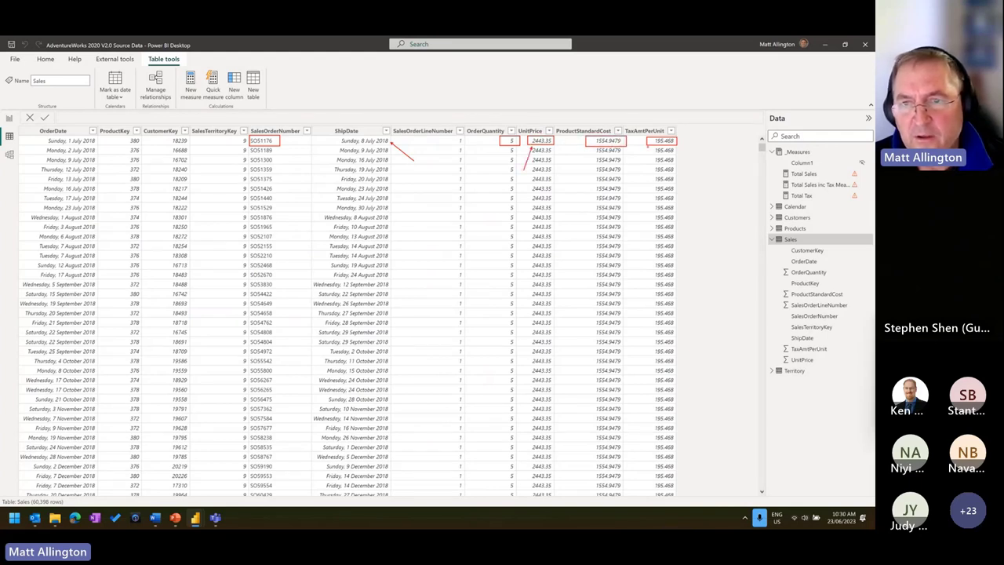
{"action": "left_click_drag", "start_coordinate": [681, 137], "coordinate": [720, 195]}
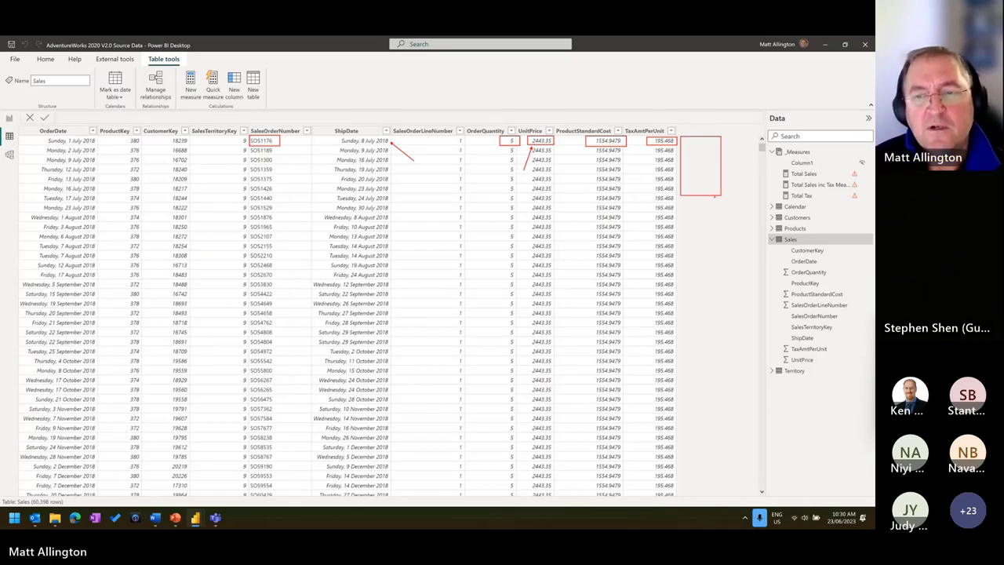
{"action": "key", "text": "Escape"}
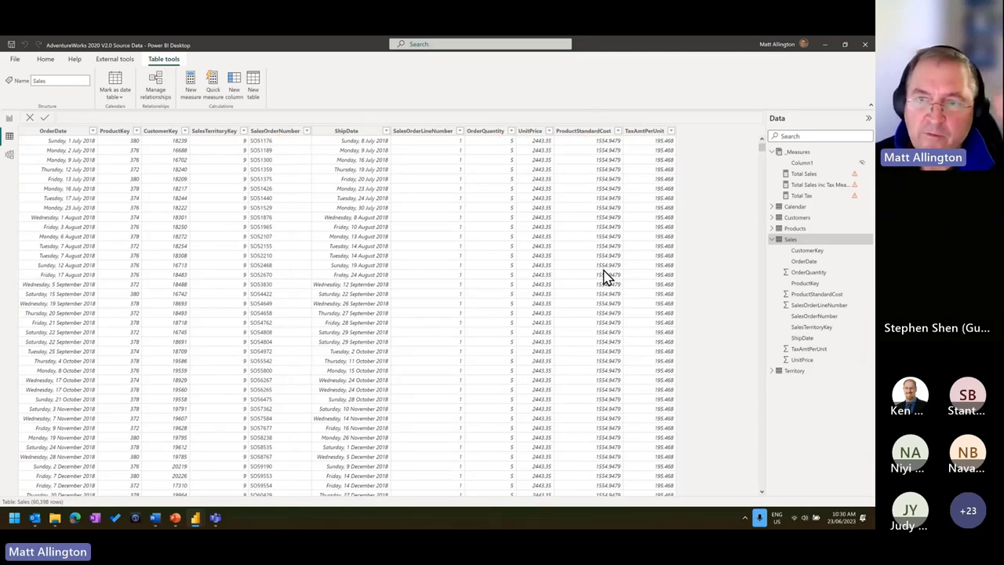
Add Sales column Ext Amount = Sales[OrderQuantity] * Sales[UnitPrice] and select its formula for copying
{"action": "right_click", "coordinate": [797, 245]}
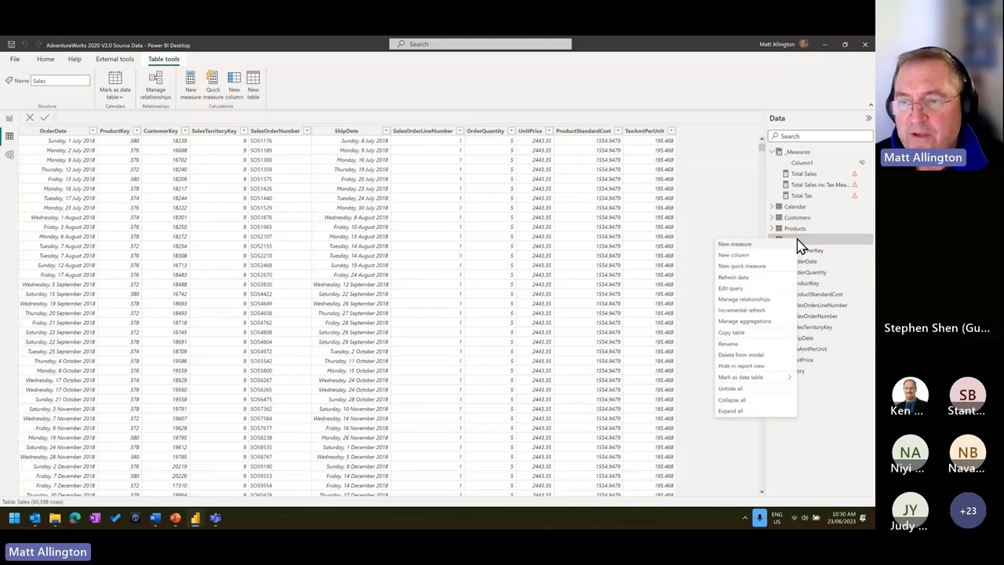
{"action": "left_click", "coordinate": [738, 256]}
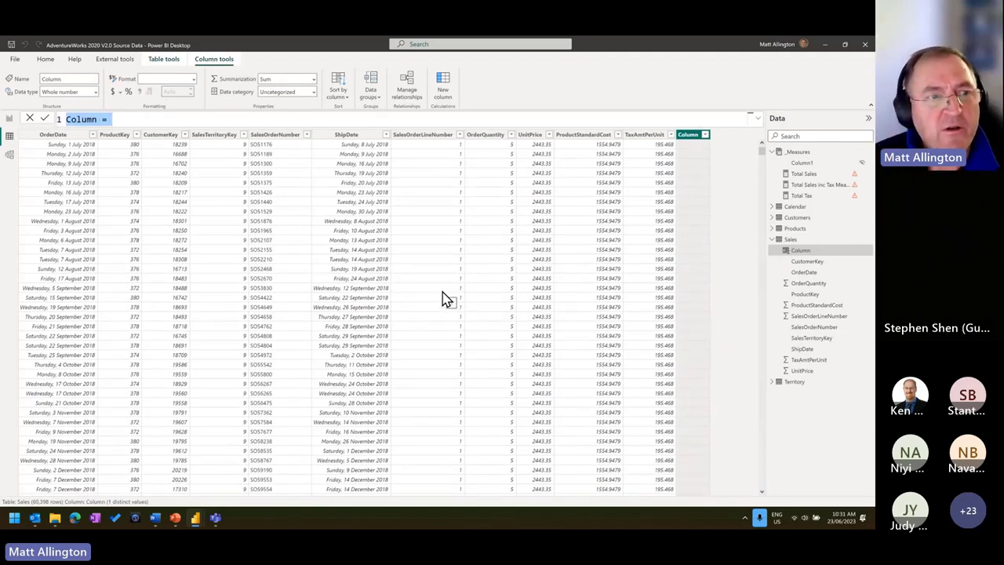
{"action": "type", "text": "Ext Am"}
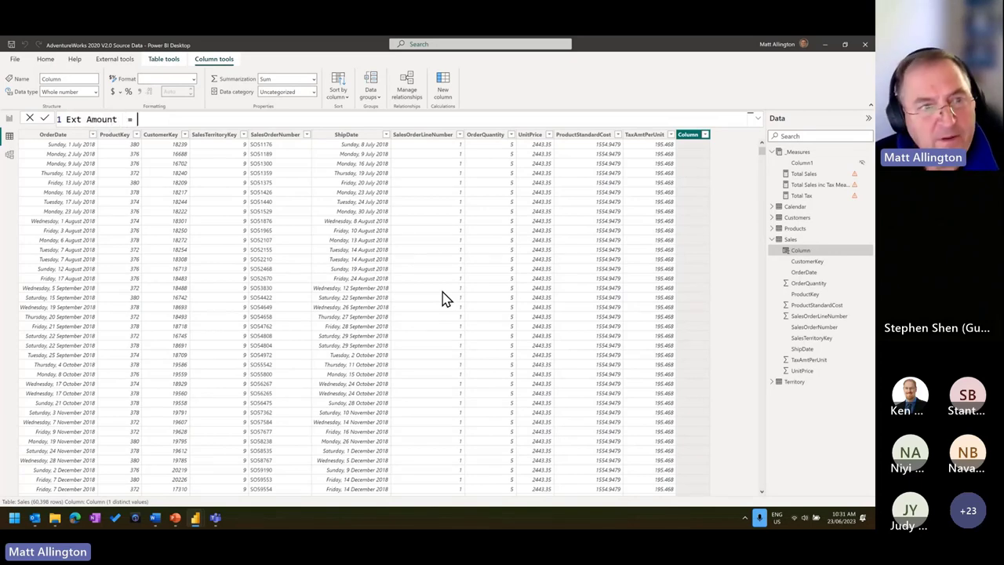
{"action": "type", "text": "qty"}
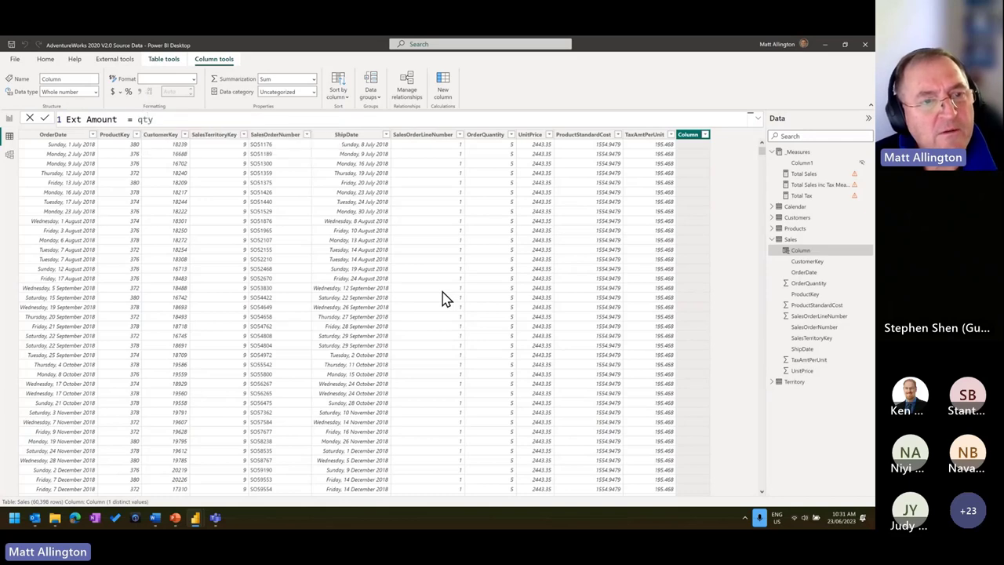
{"action": "key", "text": "BackSpace"}
{"action": "key", "text": "BackSpace"}
{"action": "key", "text": "BackSpace"}
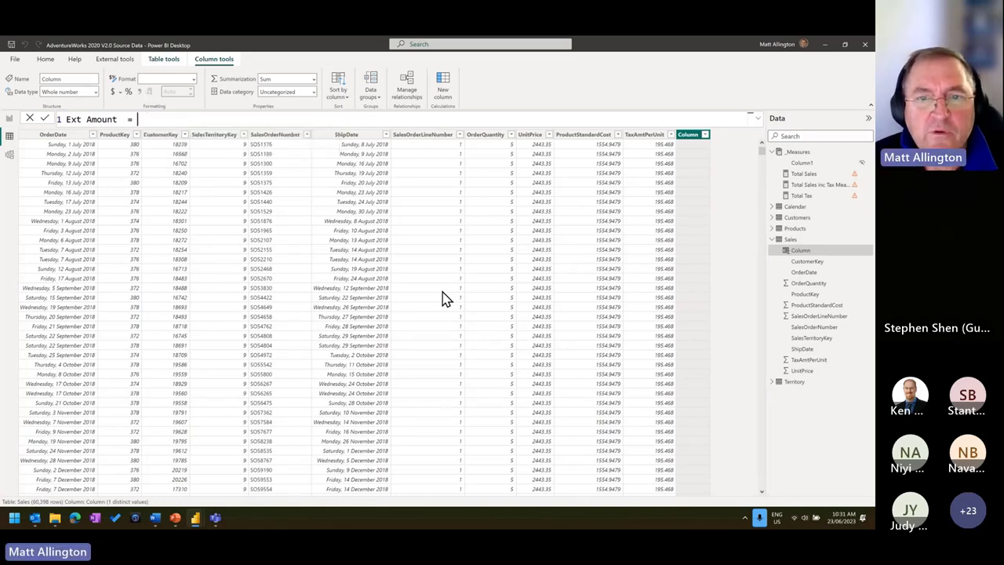
{"action": "type", "text": "order"}
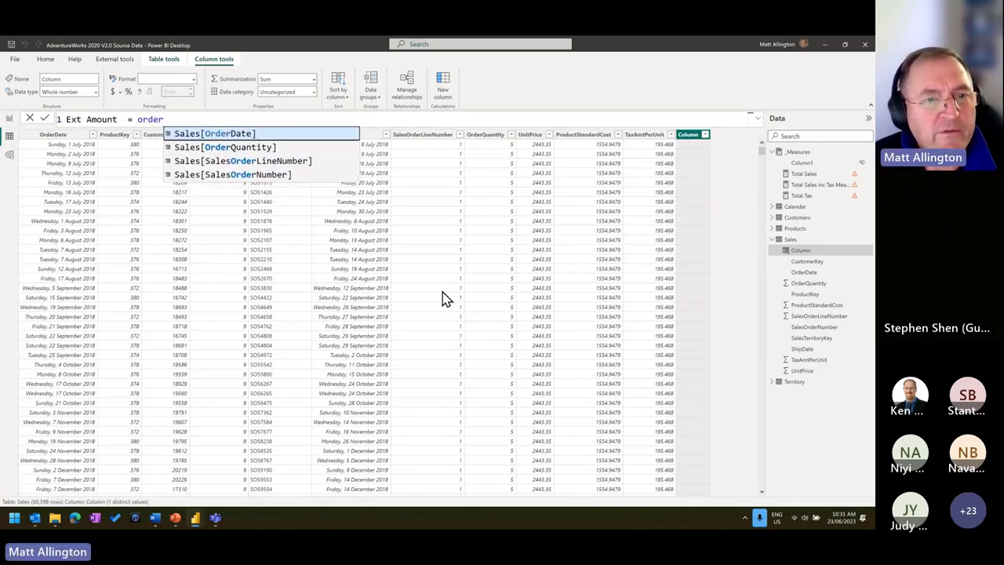
{"action": "key", "text": "Down"}
{"action": "key", "text": "Tab"}
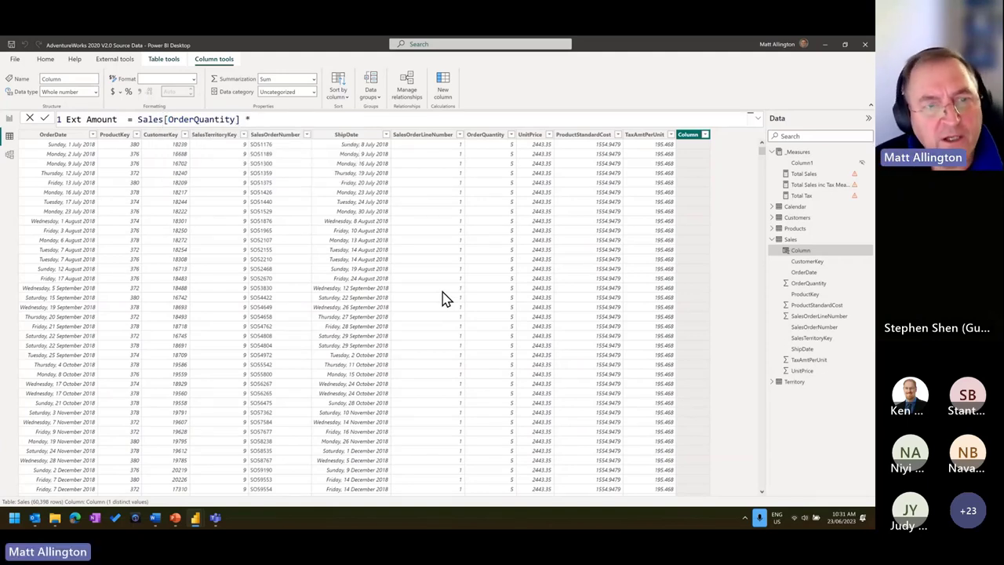
{"action": "type", "text": "* uni"}
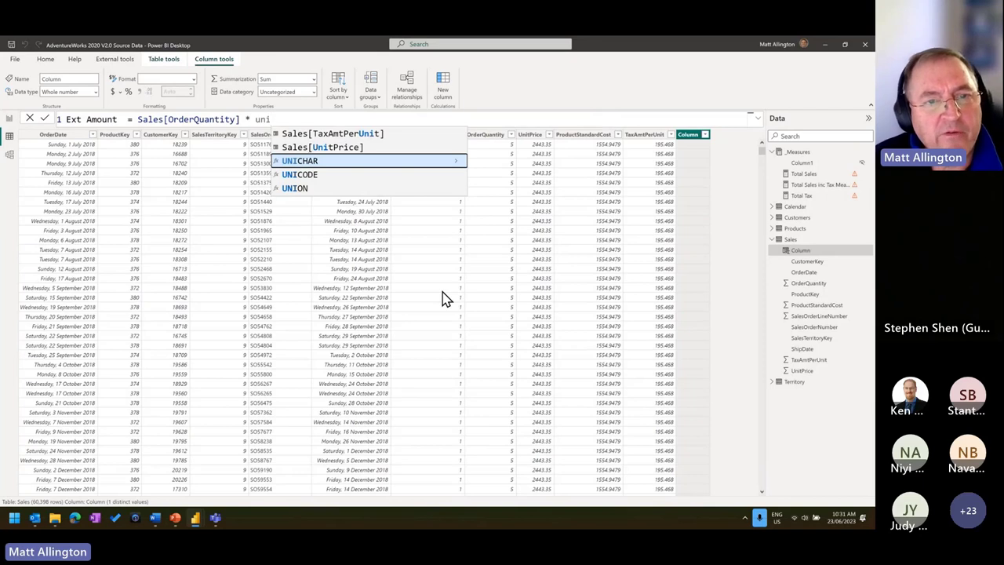
{"action": "key", "text": "Up"}
{"action": "key", "text": "Tab"}
{"action": "key", "text": "Return"}
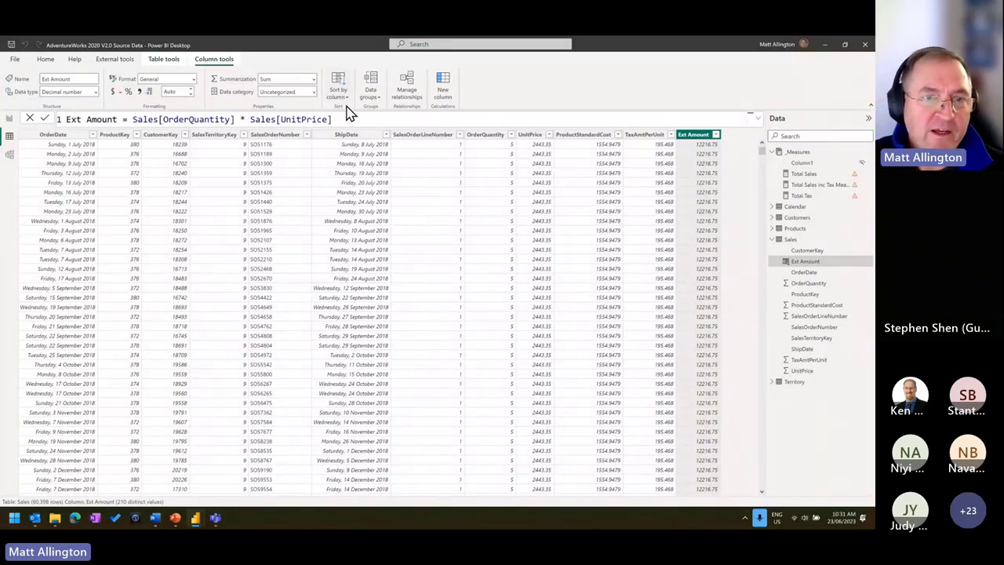
{"action": "left_click_drag", "start_coordinate": [353, 120], "coordinate": [47, 125]}
{"action": "key", "text": "ctrl+c"}
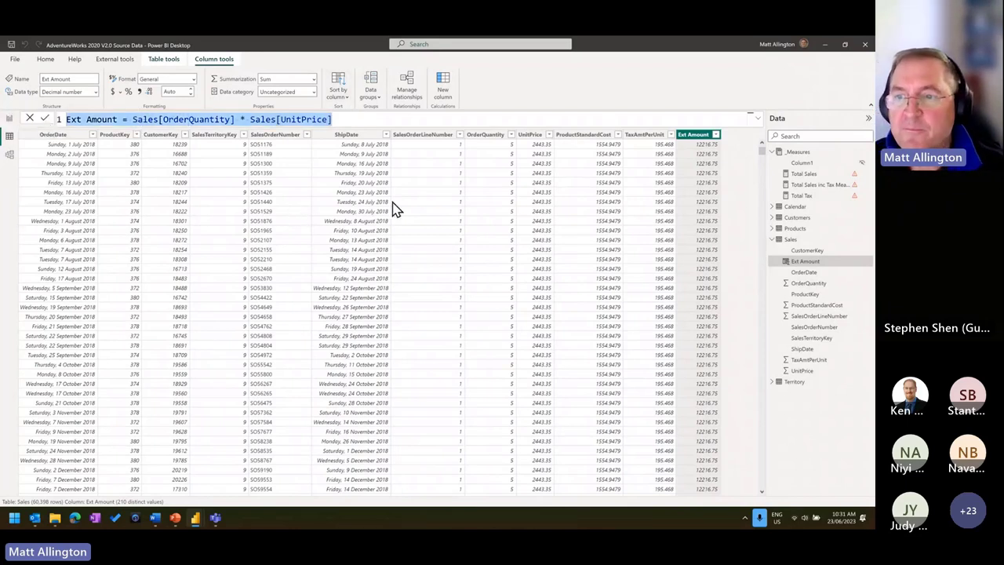
Create a _Measures measure from the pasted formula, renamed Ext Amount Measure
{"action": "right_click", "coordinate": [803, 157]}
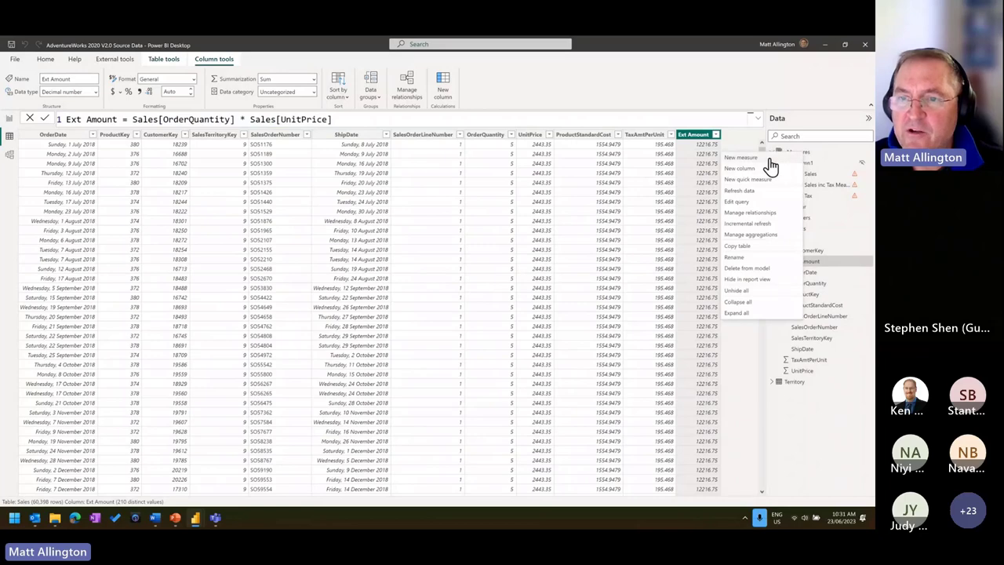
{"action": "key", "text": "Escape"}
{"action": "right_click", "coordinate": [805, 157]}
{"action": "left_click", "coordinate": [809, 159]}
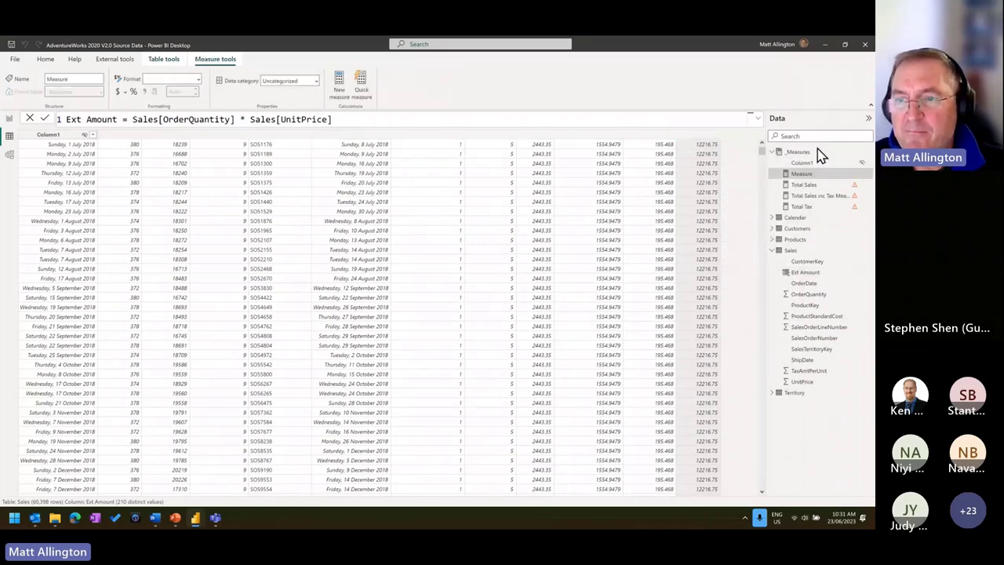
{"action": "key", "text": "ctrl+v"}
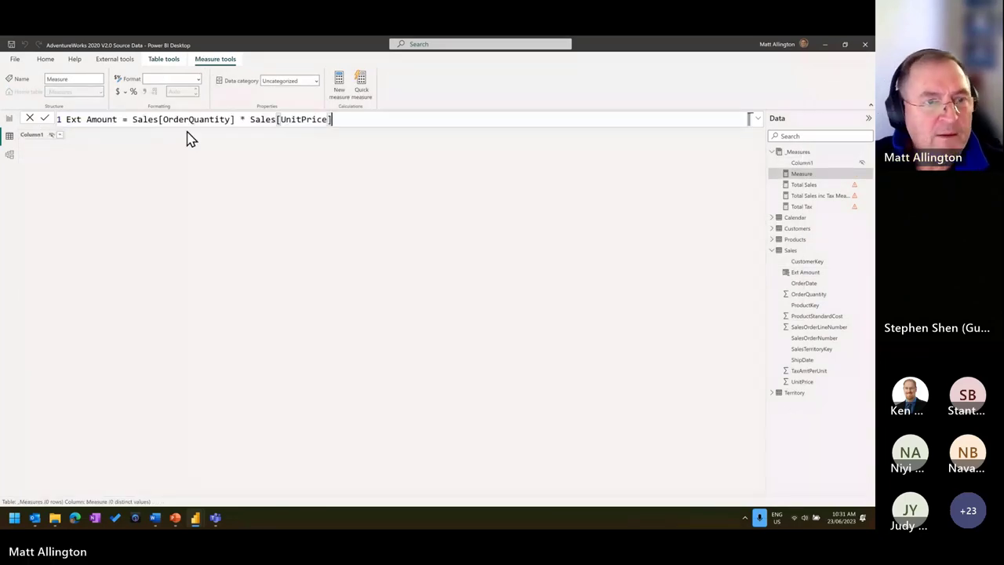
{"action": "left_click", "coordinate": [122, 120]}
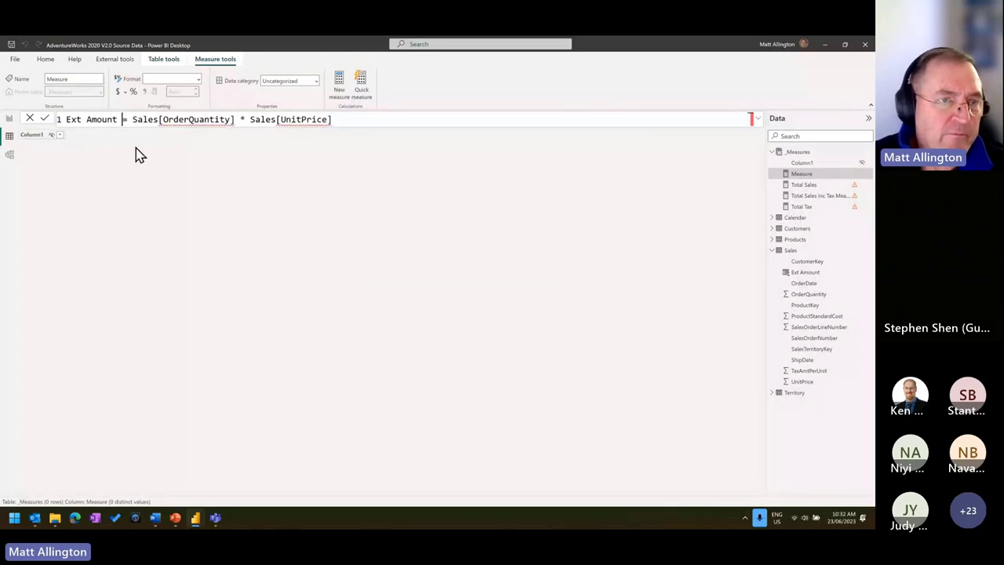
{"action": "type", "text": "Measures"}
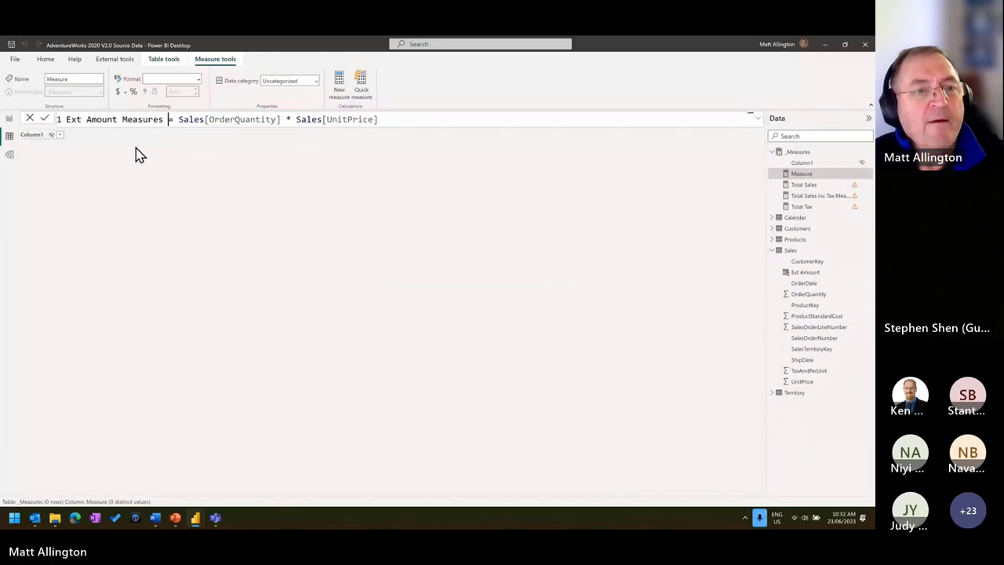
{"action": "key", "text": "BackSpace"}
{"action": "key", "text": "BackSpace"}
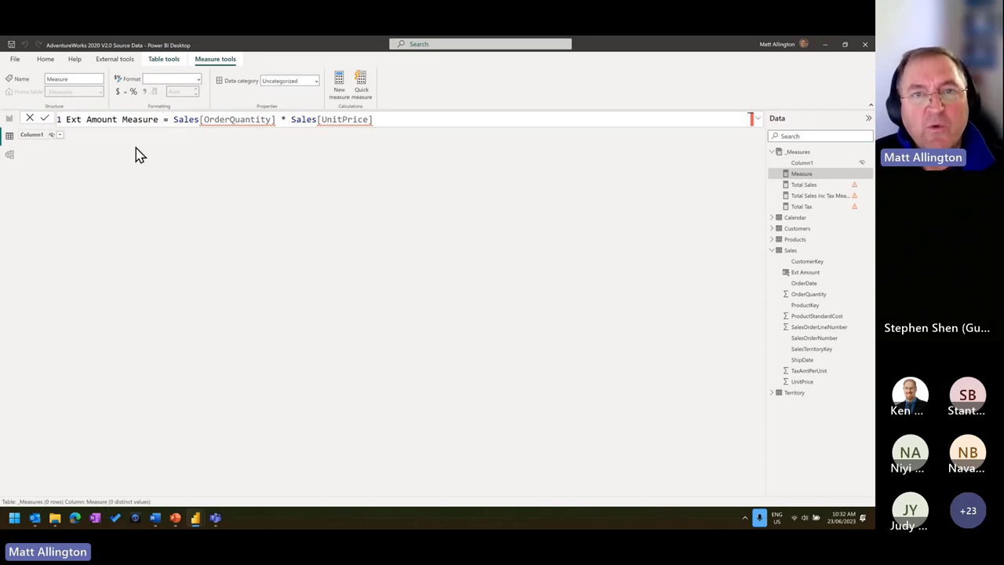
{"action": "left_click", "coordinate": [171, 124]}
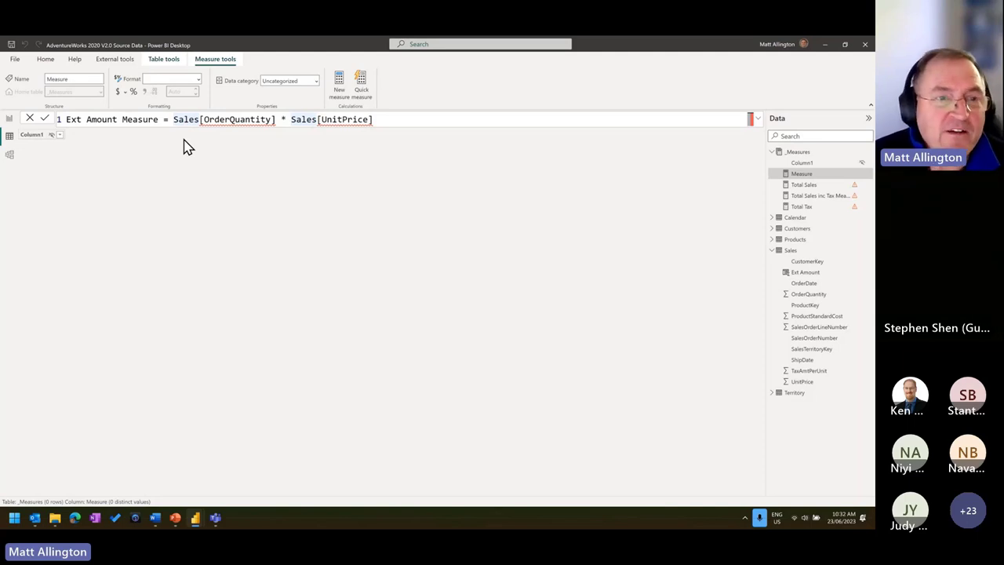
Wrap Sales[OrderQuantity] and Sales[UnitPrice] each in a SUM function in the measure formula
{"action": "type", "text": "SUM("}
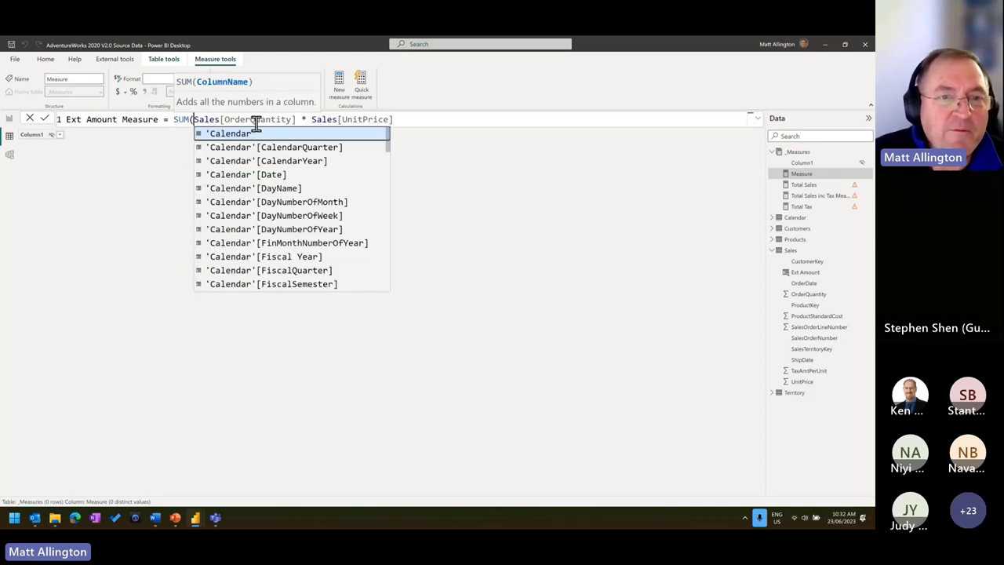
{"action": "left_click", "coordinate": [297, 119]}
{"action": "type", "text": ")"}
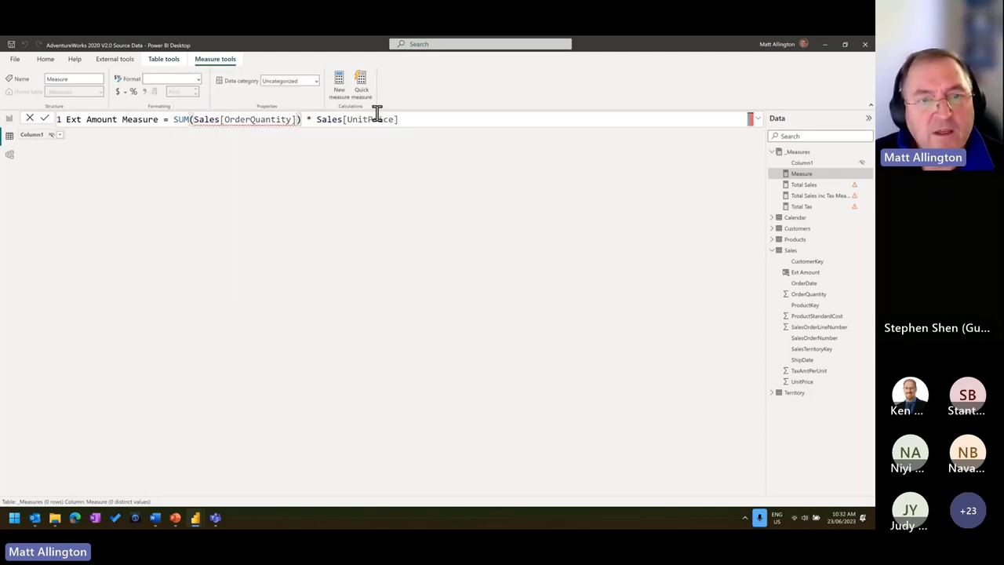
{"action": "left_click", "coordinate": [317, 120]}
{"action": "type", "text": "S"}
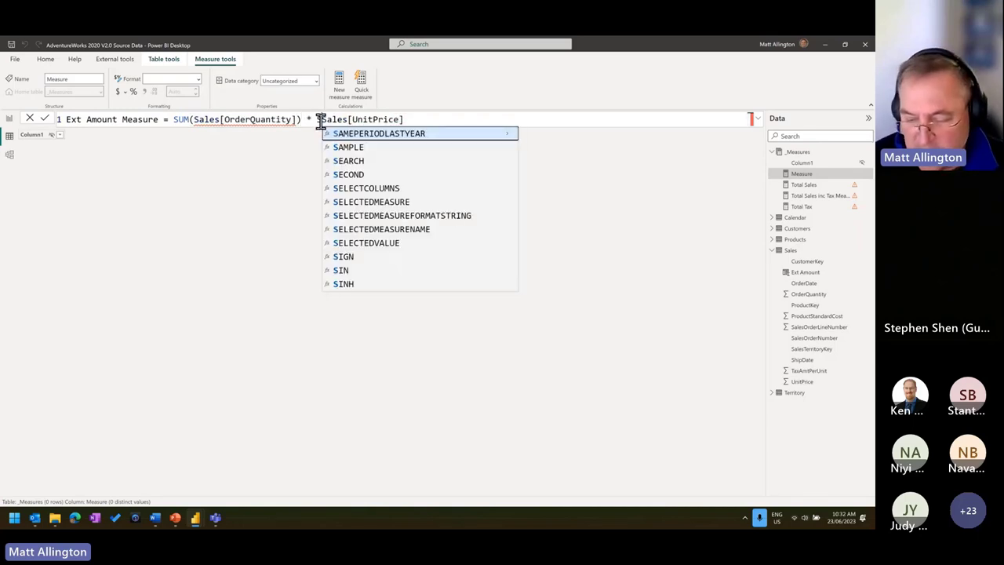
{"action": "type", "text": "UM("}
{"action": "left_click", "coordinate": [430, 120]}
{"action": "type", "text": ")"}
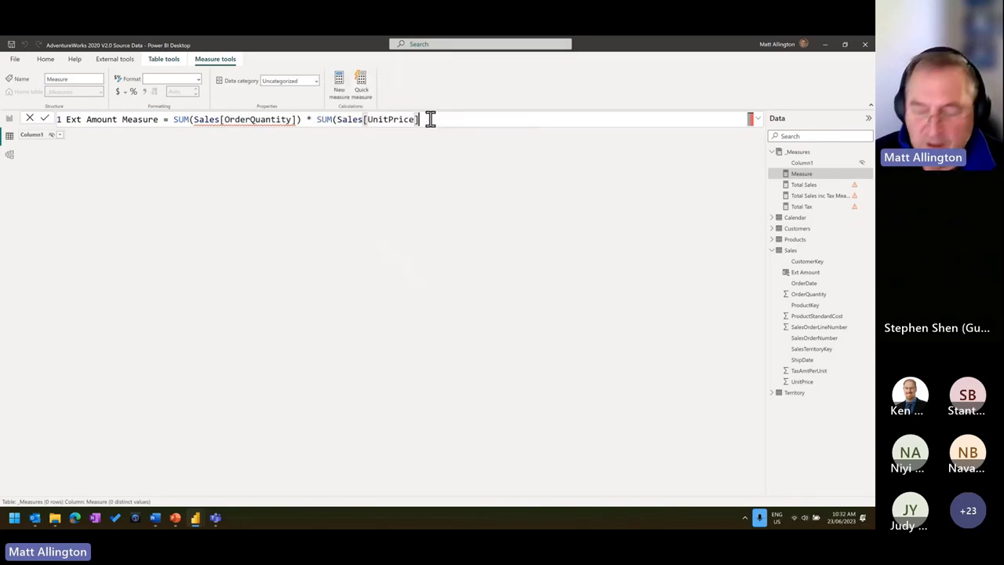
{"action": "type", "text": ")"}
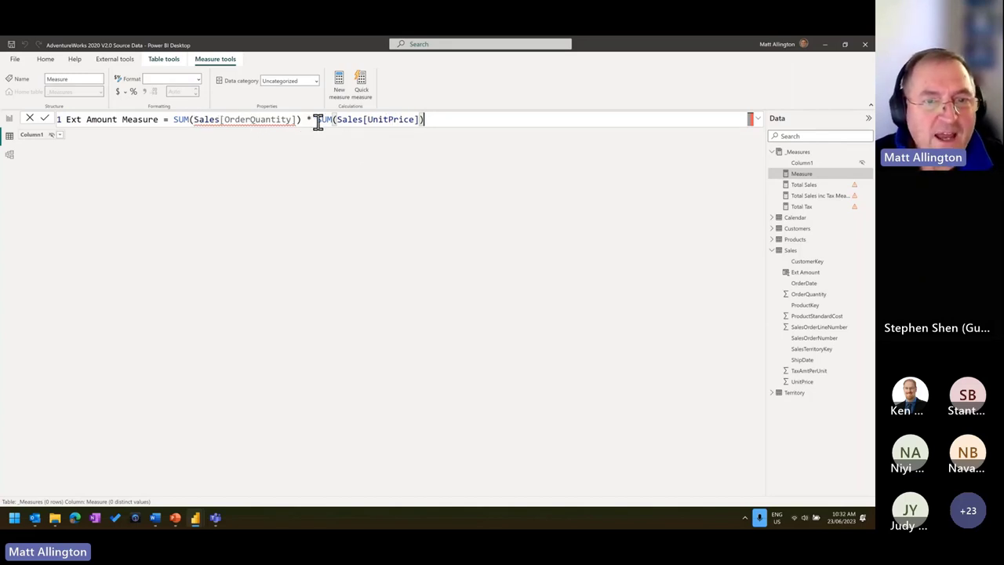
Remove the second SUM, change the first SUM to SUMX, and clear its arguments
{"action": "left_click_drag", "start_coordinate": [316, 120], "coordinate": [335, 119]}
{"action": "key", "text": "Delete"}
{"action": "key", "text": "Delete"}
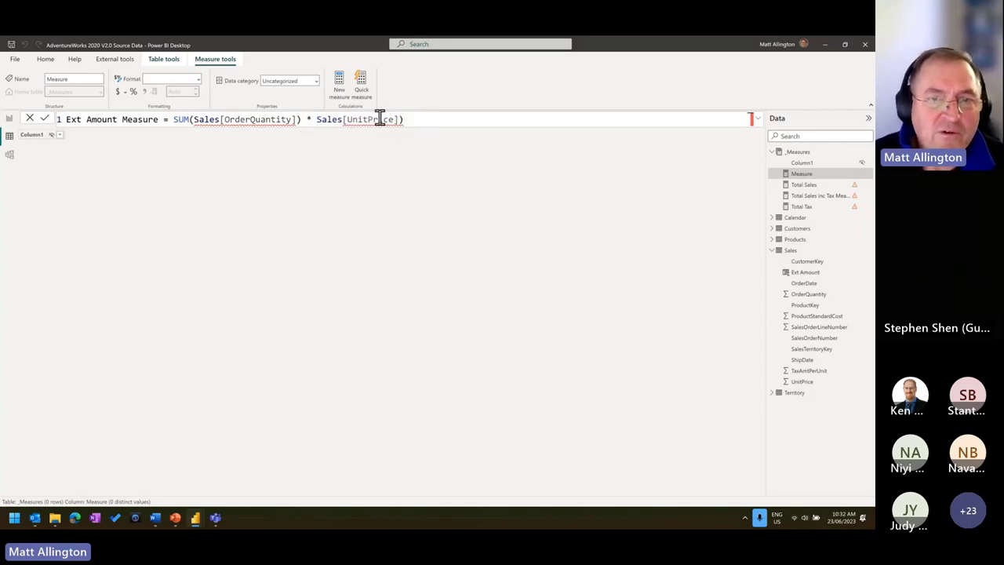
{"action": "left_click", "coordinate": [299, 122]}
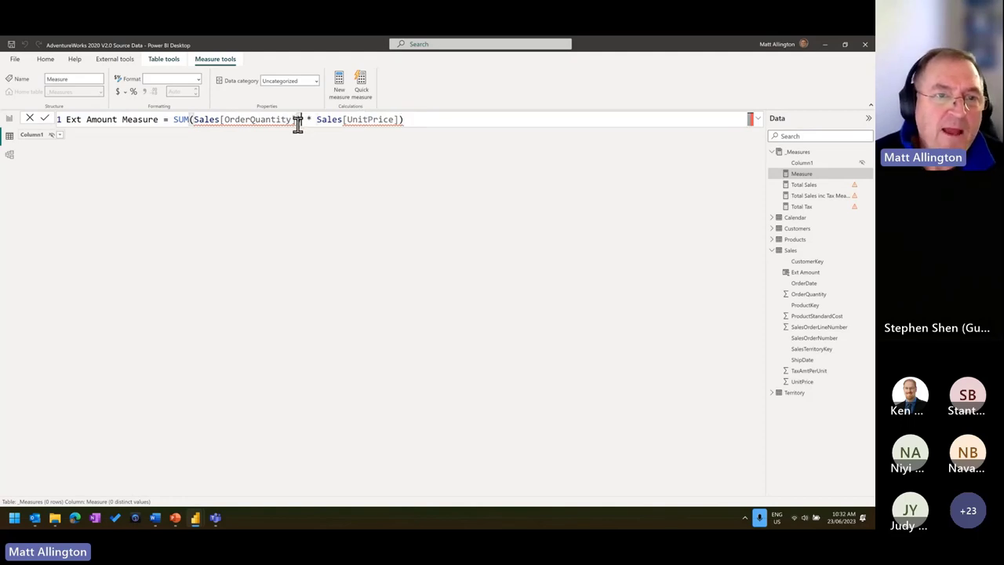
{"action": "key", "text": "BackSpace"}
{"action": "left_click", "coordinate": [188, 120]}
{"action": "type", "text": "X"}
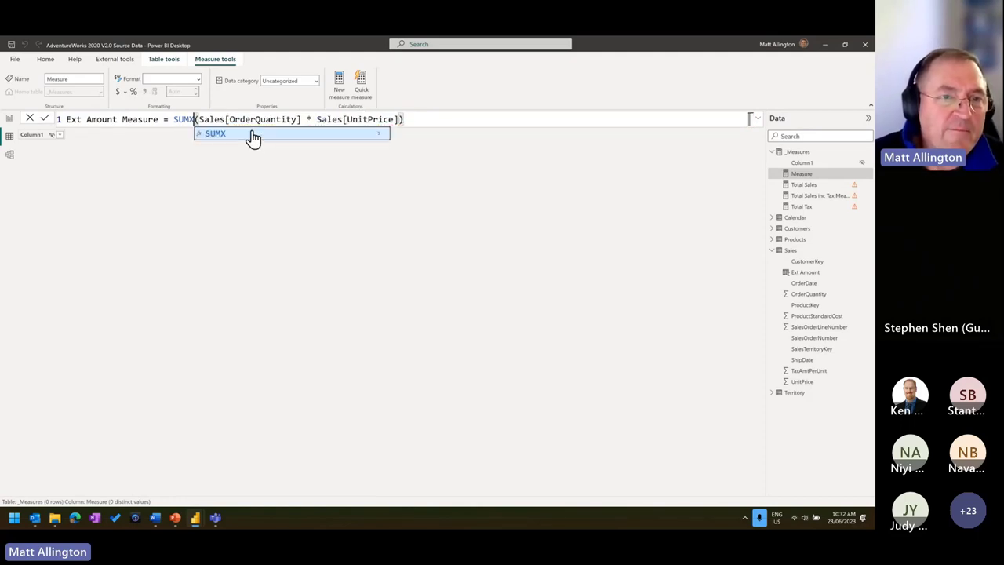
{"action": "left_click_drag", "start_coordinate": [200, 119], "coordinate": [486, 121]}
{"action": "key", "text": "ctrl+c"}
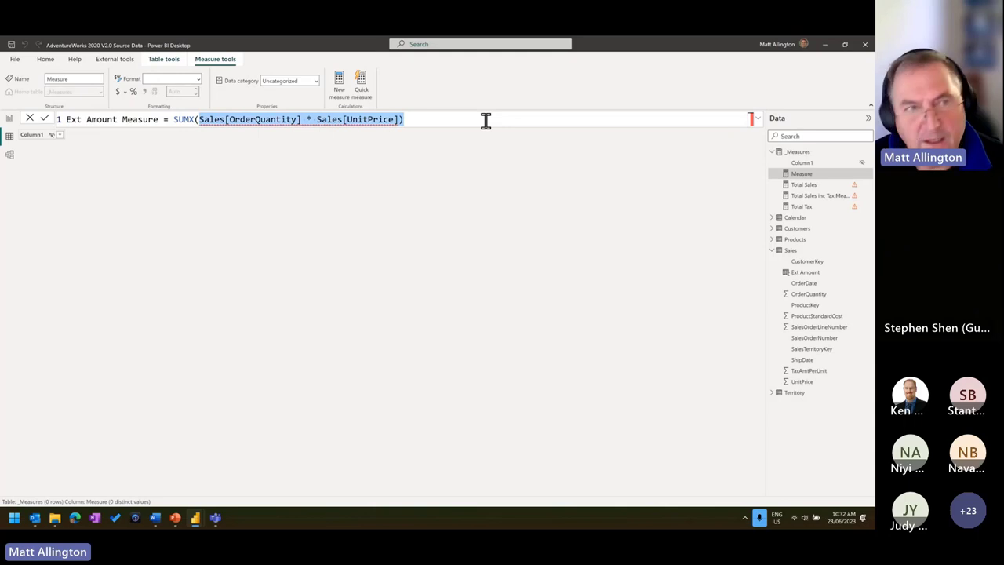
{"action": "key", "text": "BackSpace"}
{"action": "key", "text": "BackSpace"}
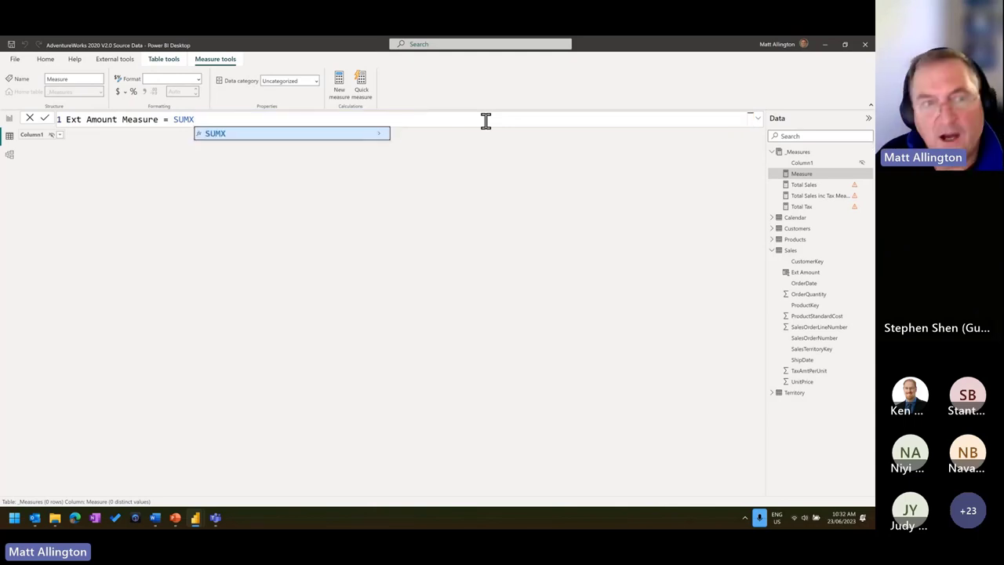
Make the Sales table SUMX's first argument, followed by a comma
{"action": "type", "text": "("}
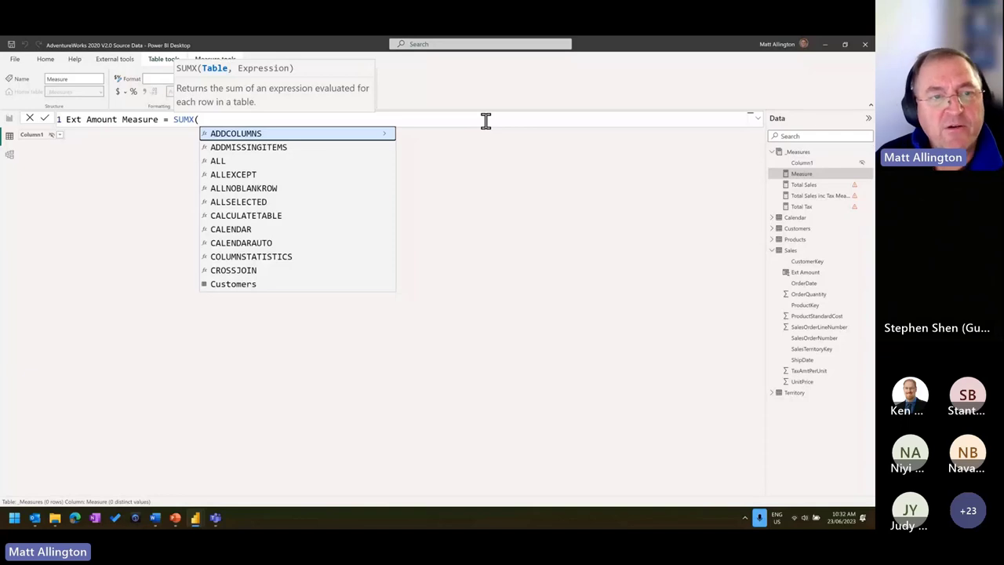
{"action": "type", "text": "S"}
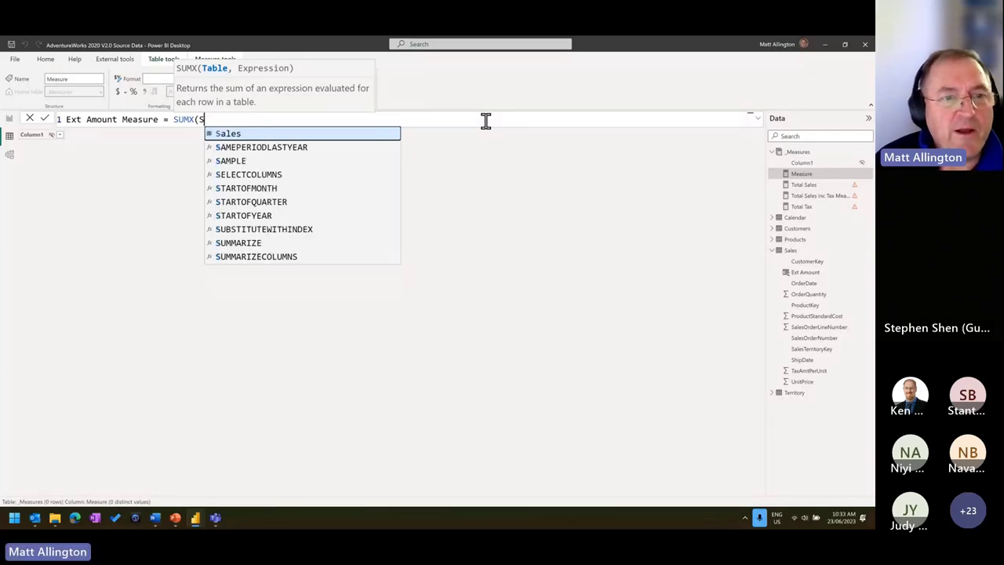
{"action": "type", "text": "u"}
{"action": "key", "text": "BackSpace"}
{"action": "key", "text": "Tab"}
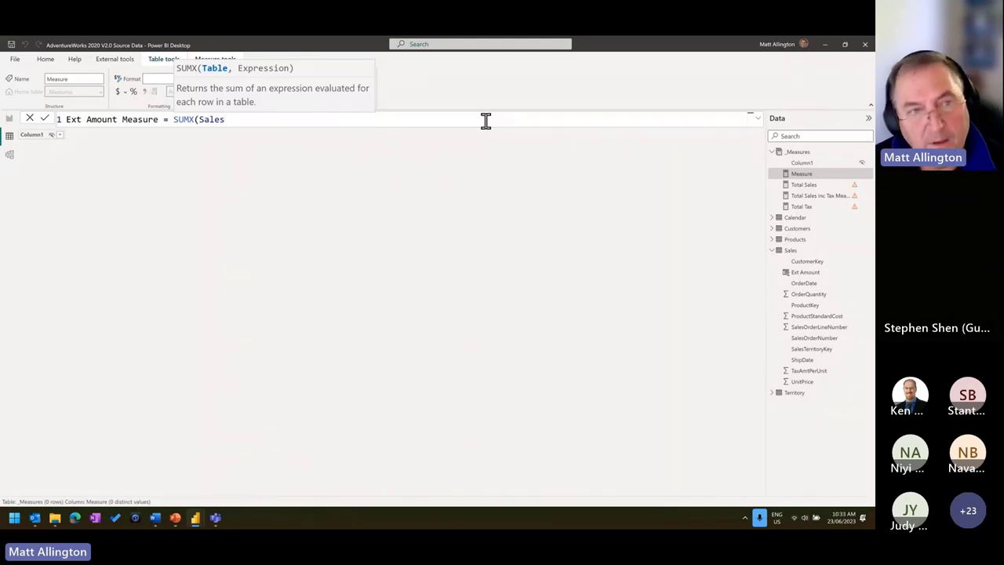
{"action": "type", "text": ","}
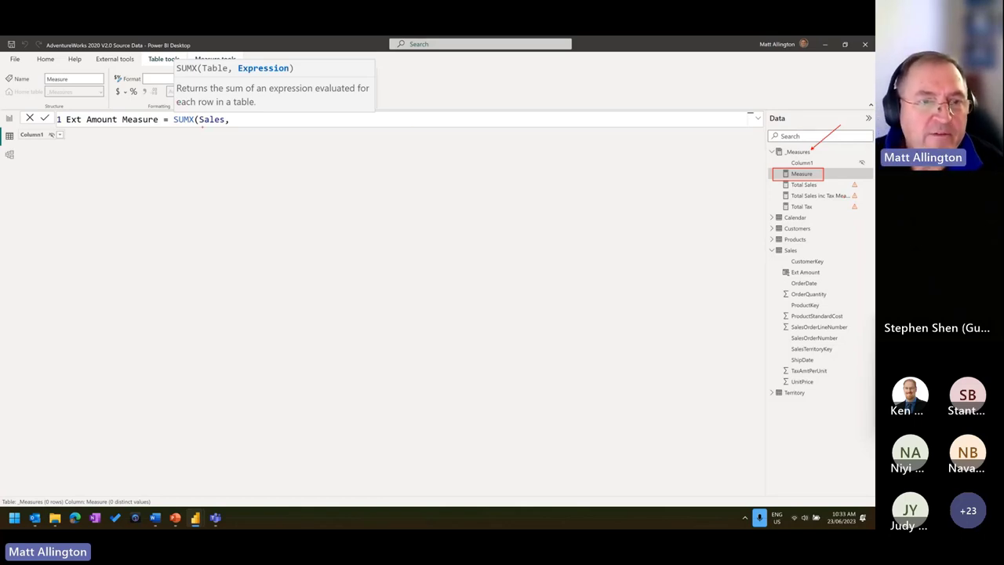
{"action": "left_click_drag", "start_coordinate": [218, 126], "coordinate": [217, 170]}
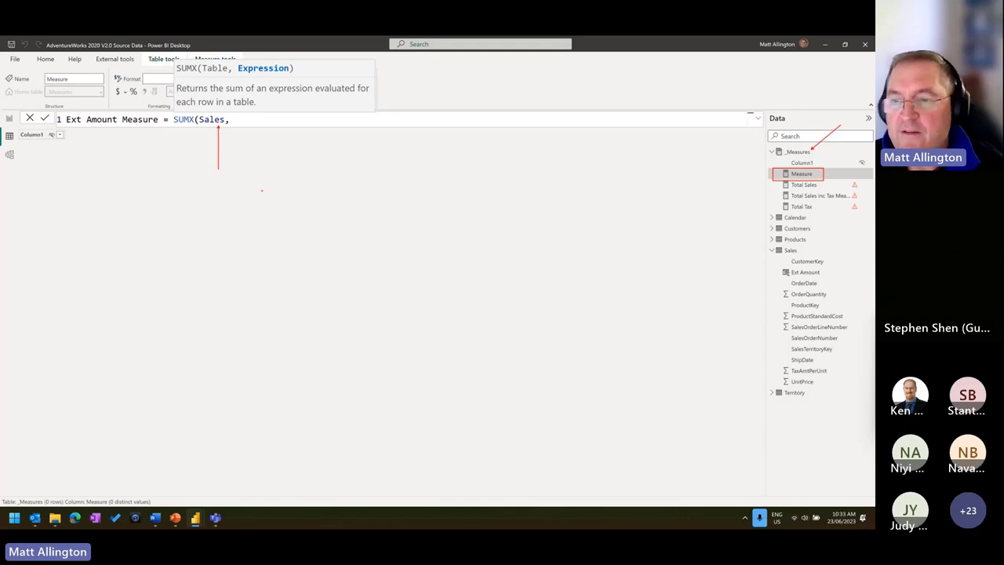
{"action": "left_click_drag", "start_coordinate": [761, 244], "coordinate": [823, 256]}
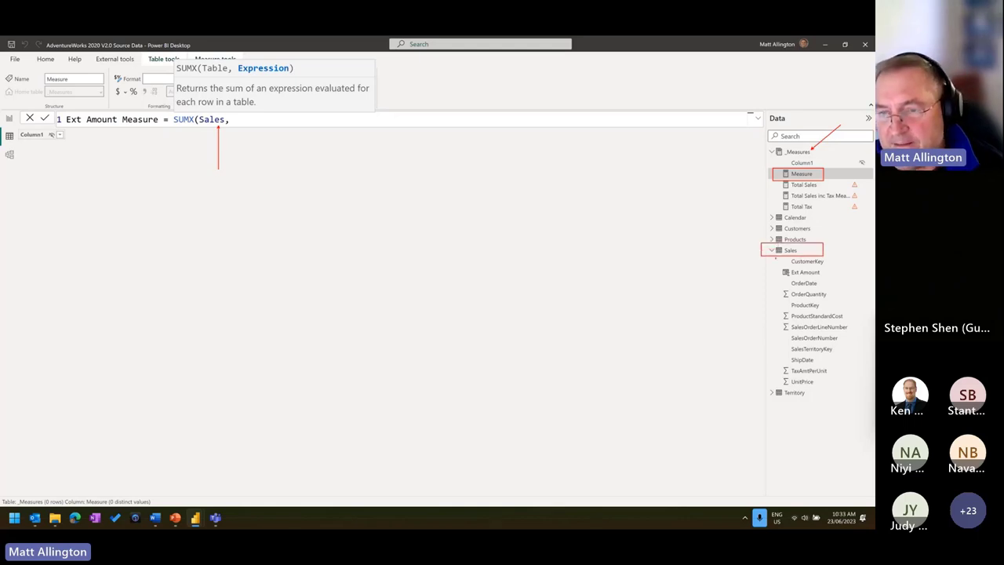
{"action": "left_click_drag", "start_coordinate": [746, 280], "coordinate": [841, 231]}
{"action": "left_click_drag", "start_coordinate": [770, 289], "coordinate": [774, 259]}
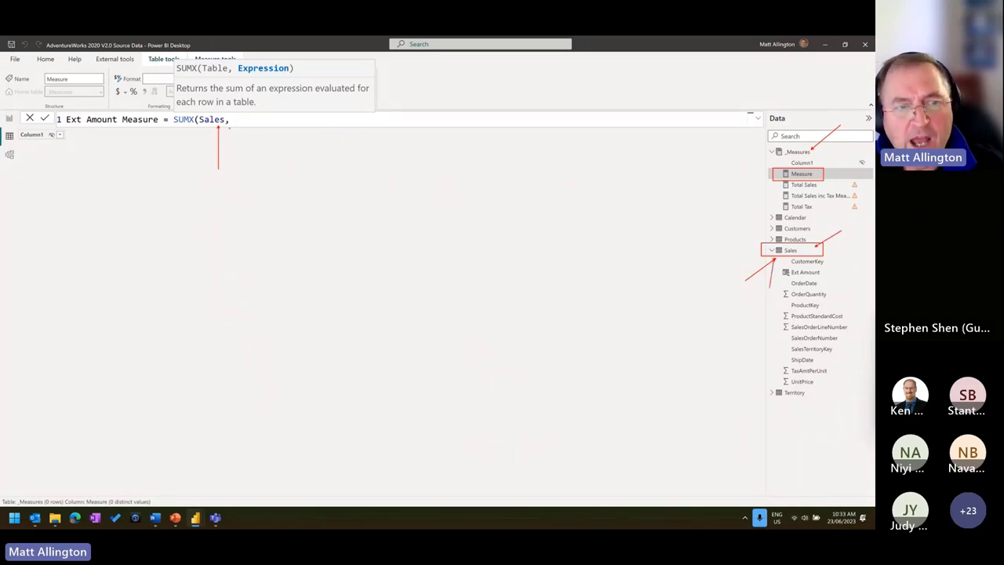
{"action": "left_click_drag", "start_coordinate": [171, 167], "coordinate": [207, 128]}
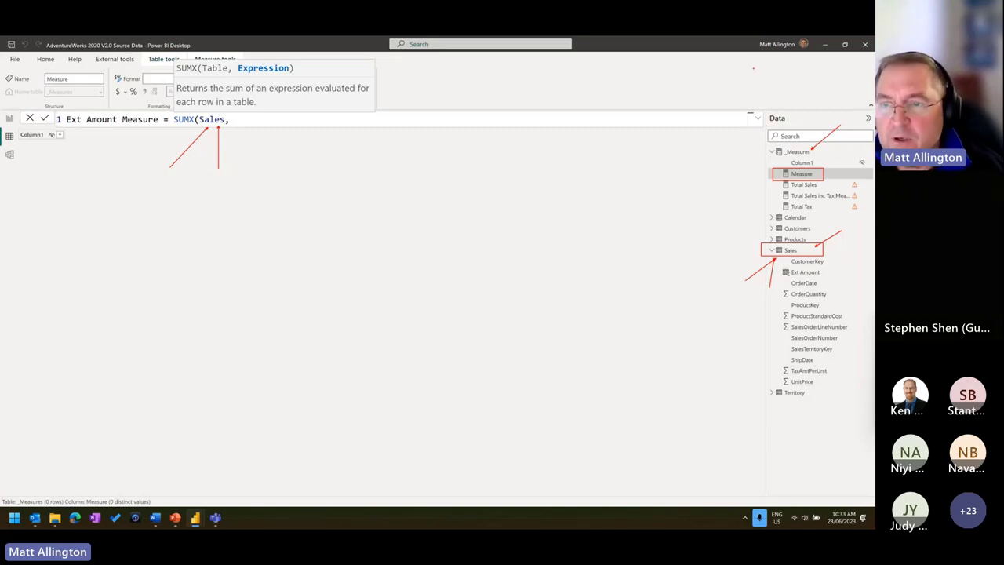
{"action": "left_click_drag", "start_coordinate": [773, 174], "coordinate": [722, 188]}
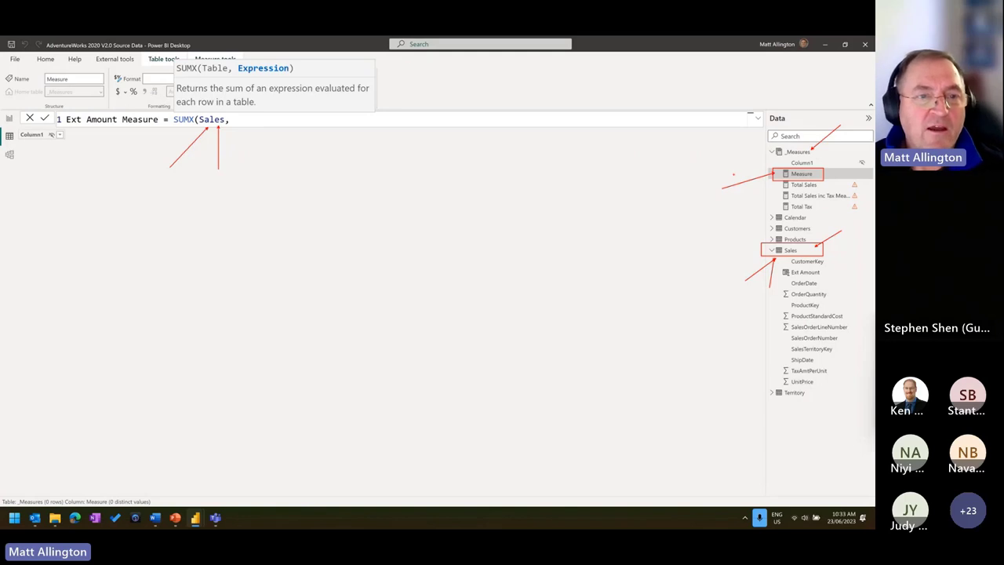
{"action": "left_click_drag", "start_coordinate": [218, 112], "coordinate": [229, 91]}
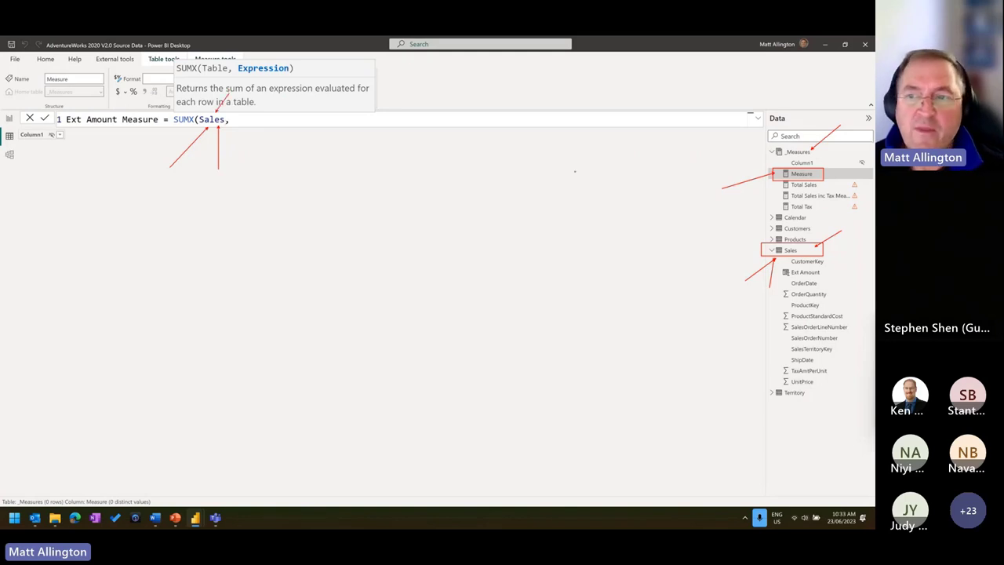
{"action": "key", "text": "Escape"}
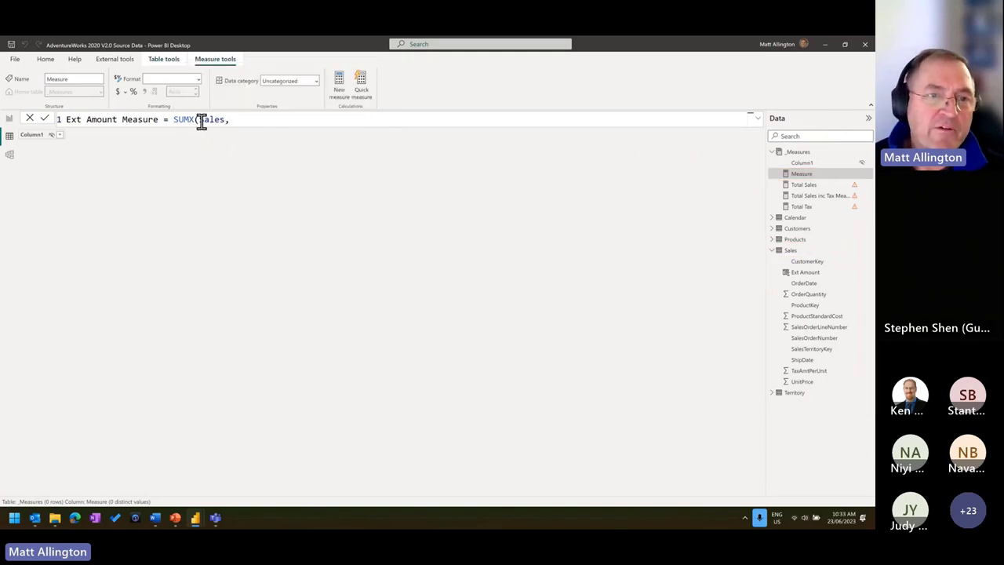
Complete Ext Amount Measure as SUMX(Sales, Sales[OrderQuantity] * Sales[UnitPrice]) and commit it
{"action": "left_click_drag", "start_coordinate": [199, 119], "coordinate": [223, 119]}
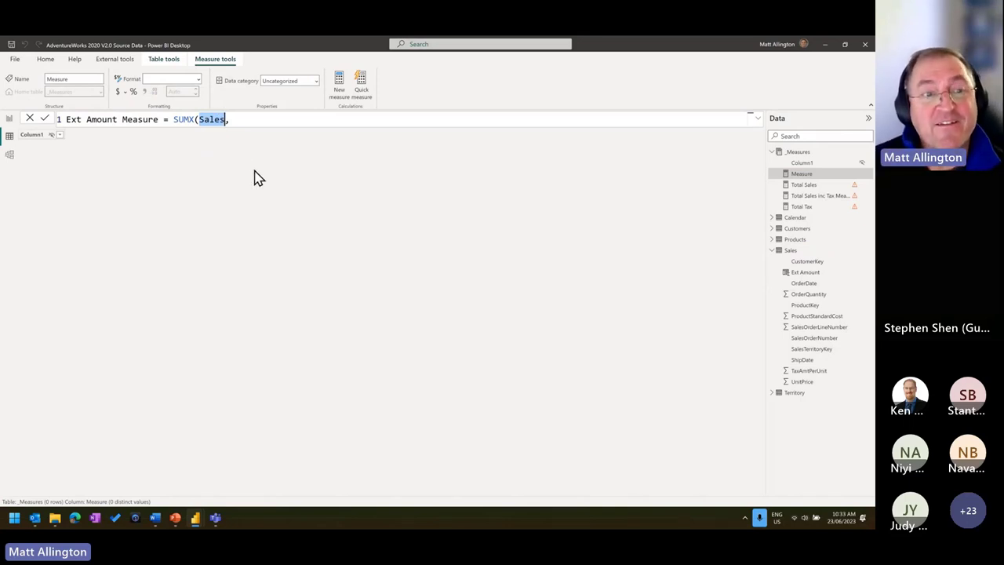
{"action": "left_click", "coordinate": [241, 118]}
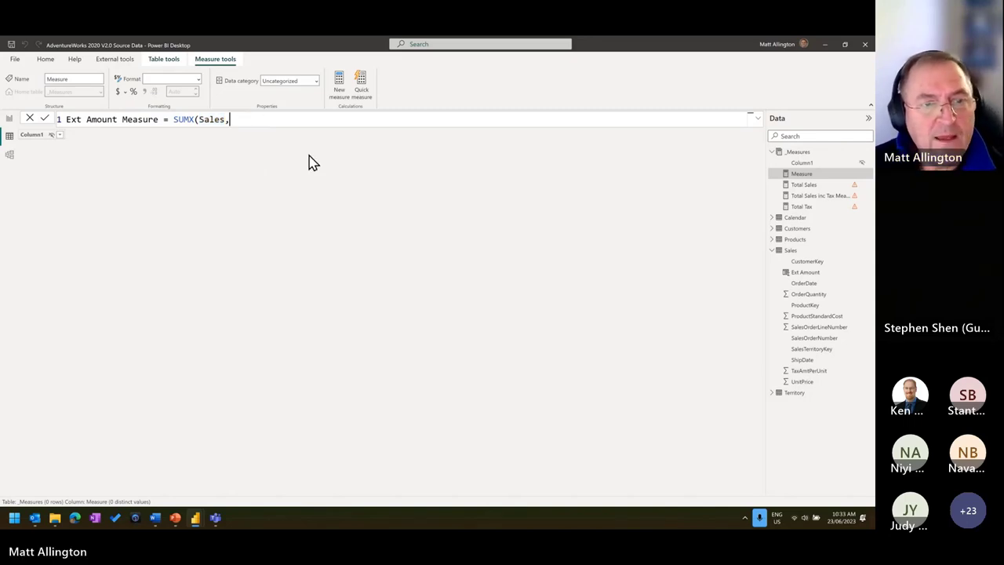
{"action": "key", "text": "ctrl+v"}
{"action": "left_click", "coordinate": [228, 118]}
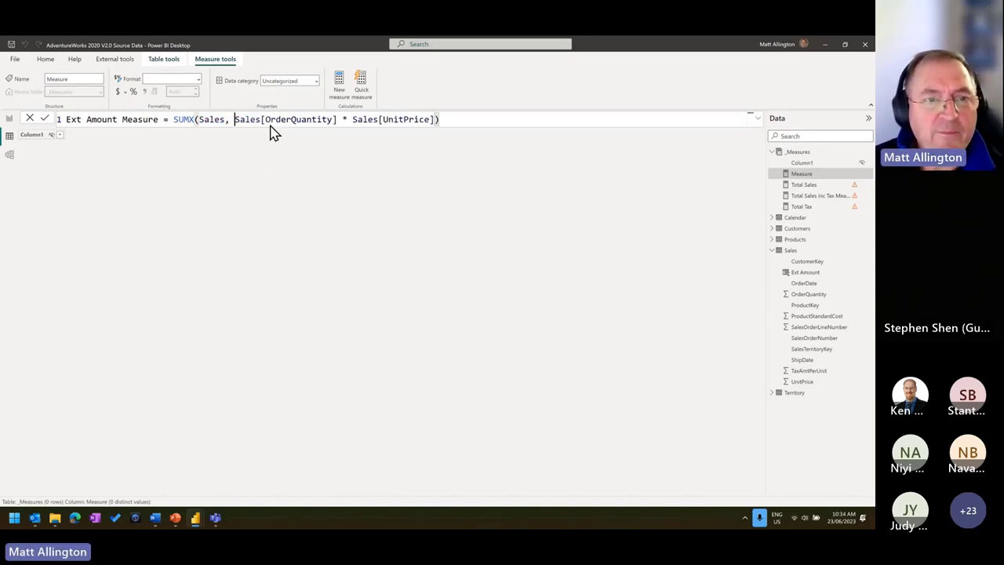
{"action": "left_click", "coordinate": [436, 119]}
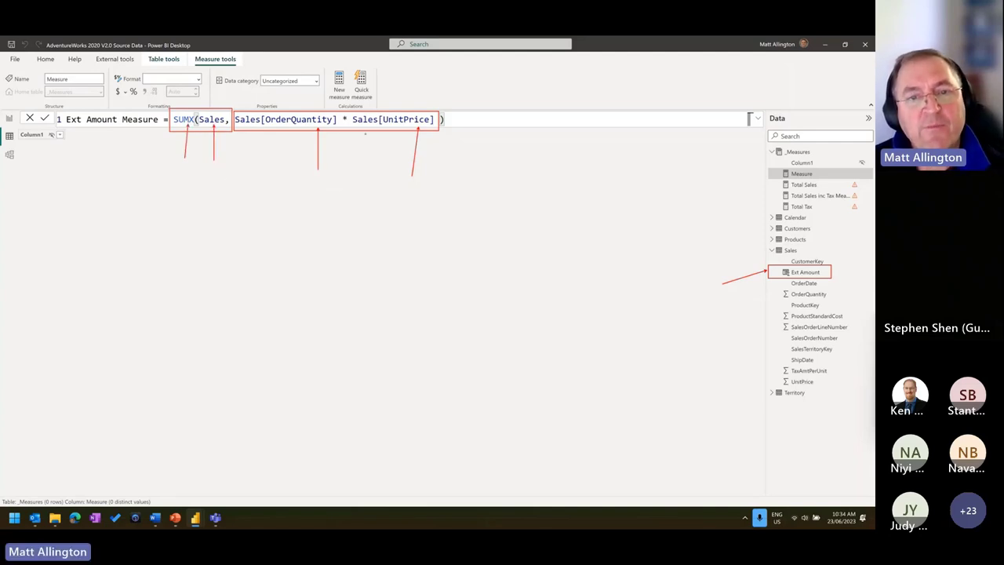
{"action": "key", "text": "Escape"}
{"action": "key", "text": "Return"}
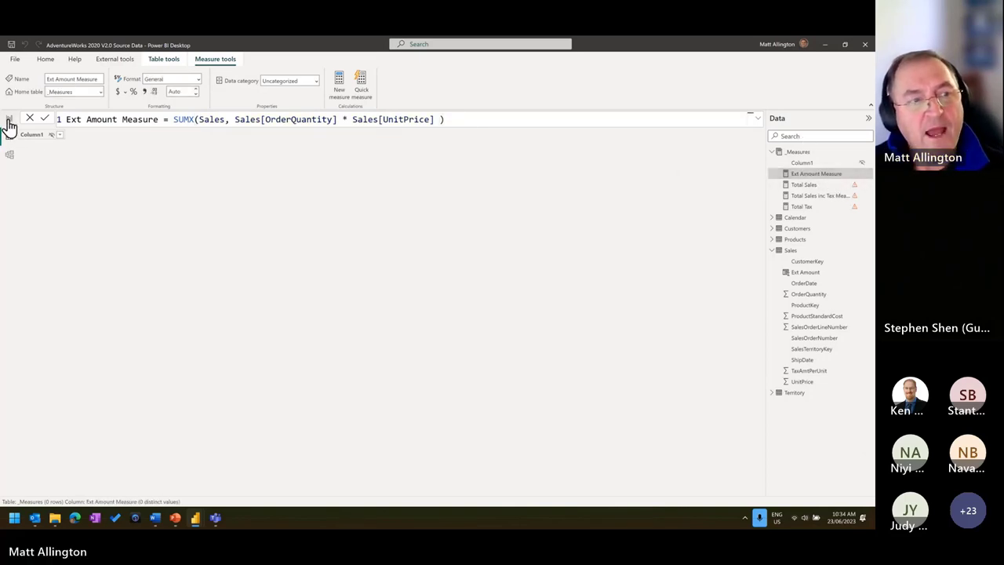
Put Ext Amount beside Ext Amount Measure by SubCategory, drop Sum of OrderQuantity, then view Ext Amount's formula
{"action": "left_click", "coordinate": [9, 119]}
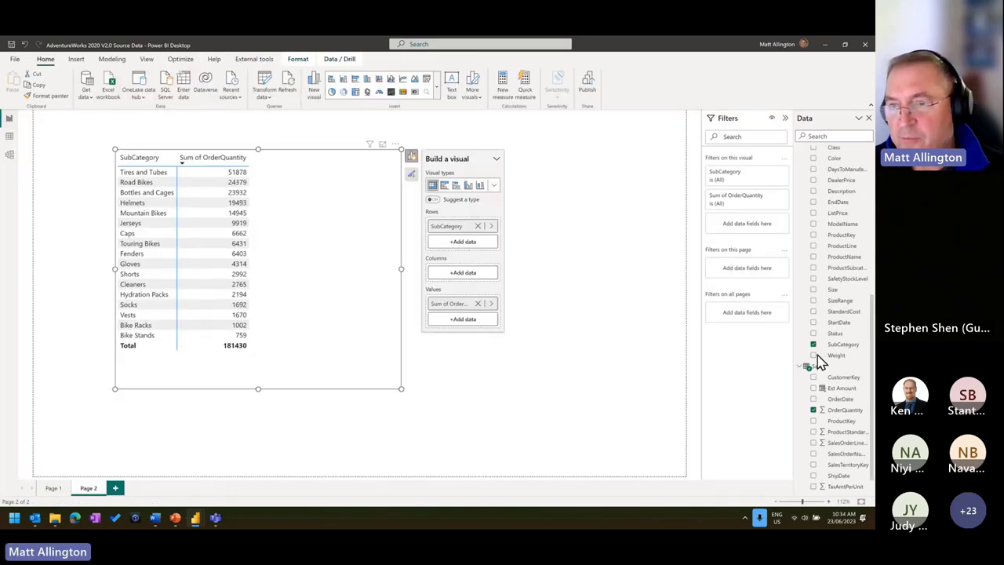
{"action": "scroll", "coordinate": [840, 345], "scroll_direction": "down", "scroll_amount": 1}
{"action": "left_click_drag", "start_coordinate": [846, 367], "coordinate": [310, 307]}
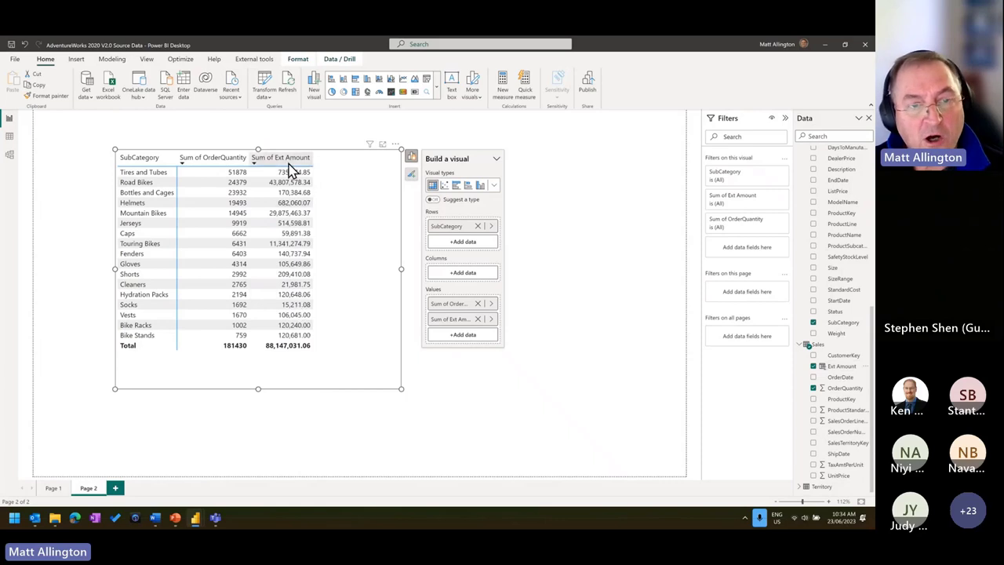
{"action": "scroll", "coordinate": [807, 258], "scroll_direction": "up", "scroll_amount": 8}
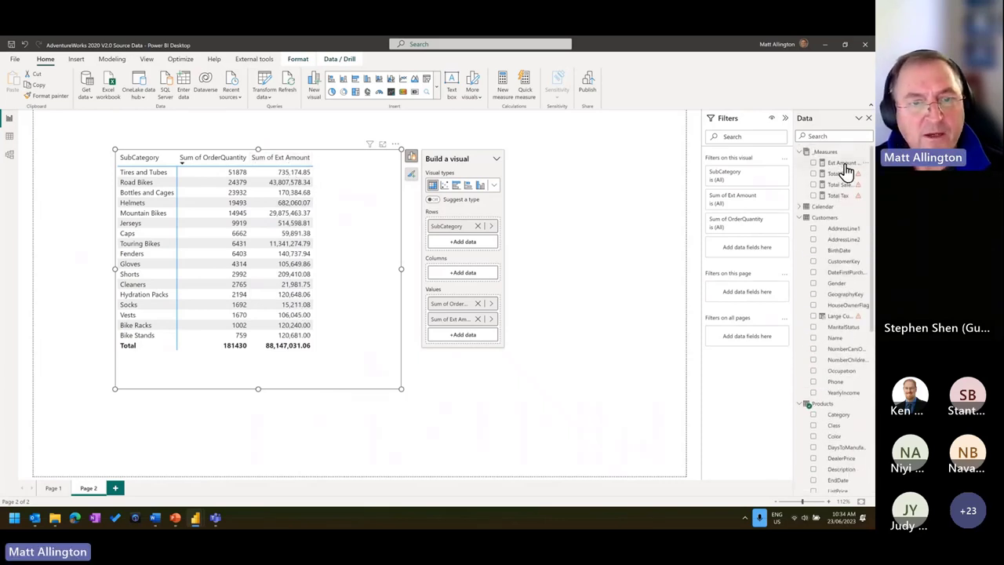
{"action": "left_click_drag", "start_coordinate": [846, 171], "coordinate": [353, 334]}
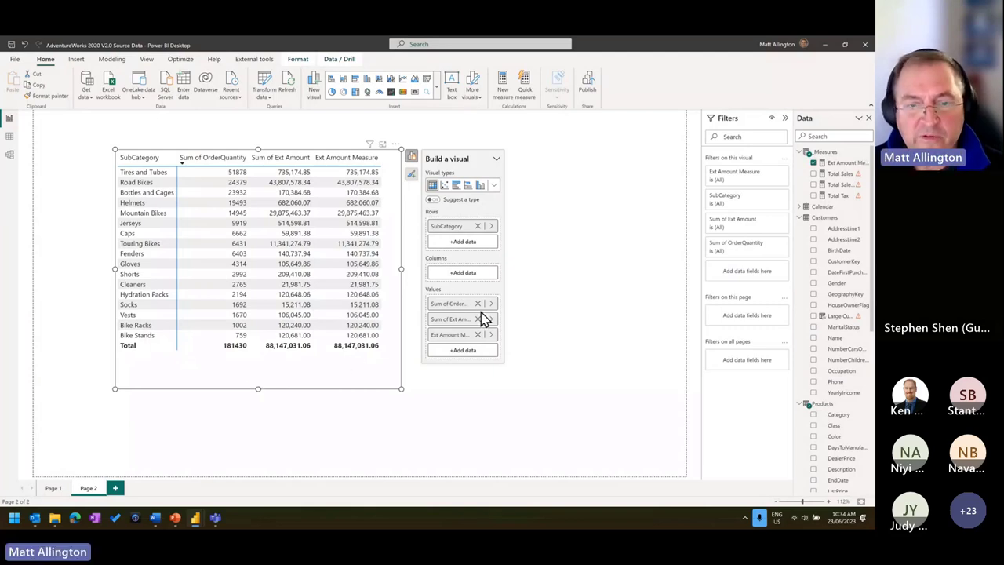
{"action": "left_click", "coordinate": [478, 304]}
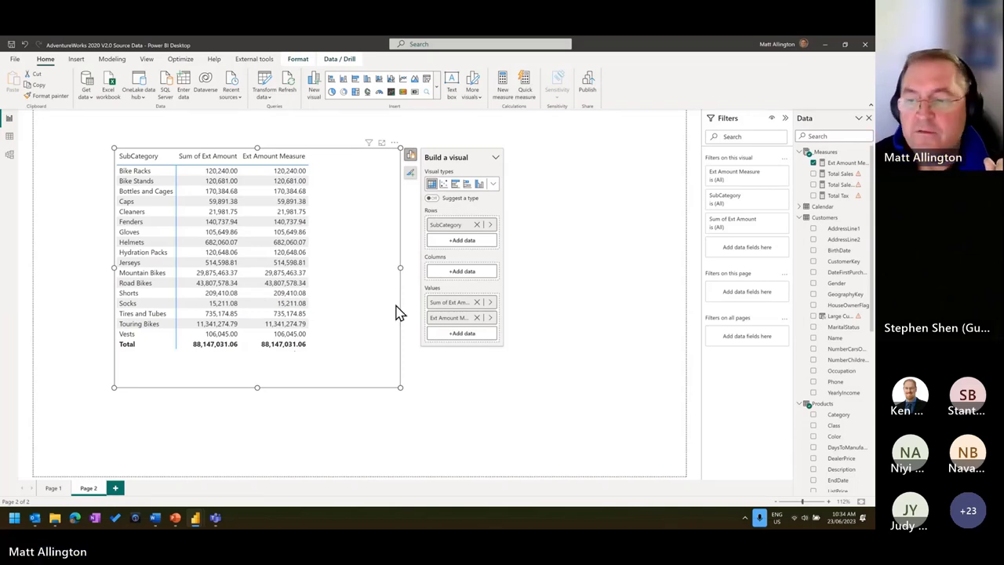
{"action": "left_click", "coordinate": [9, 137]}
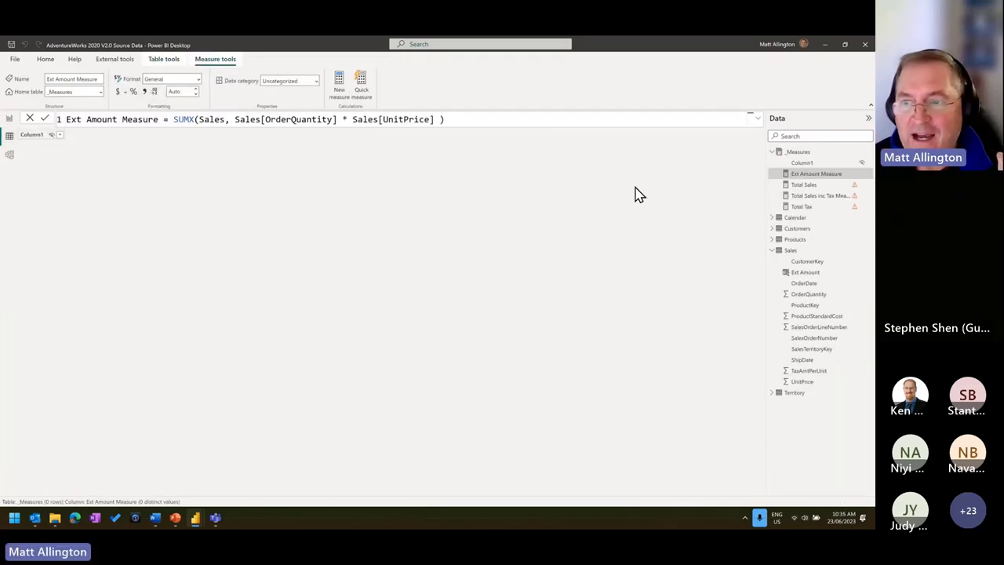
{"action": "left_click", "coordinate": [808, 273]}
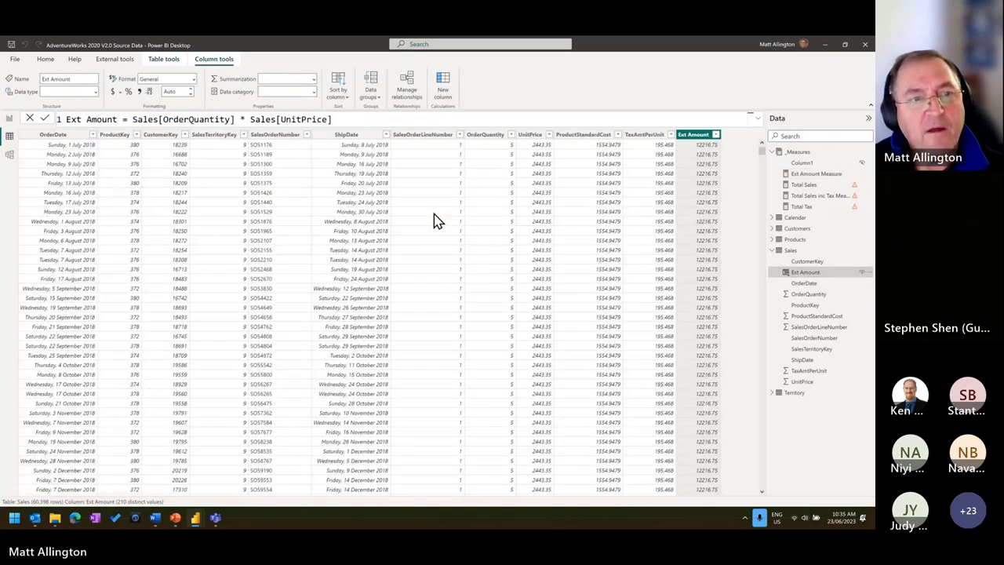
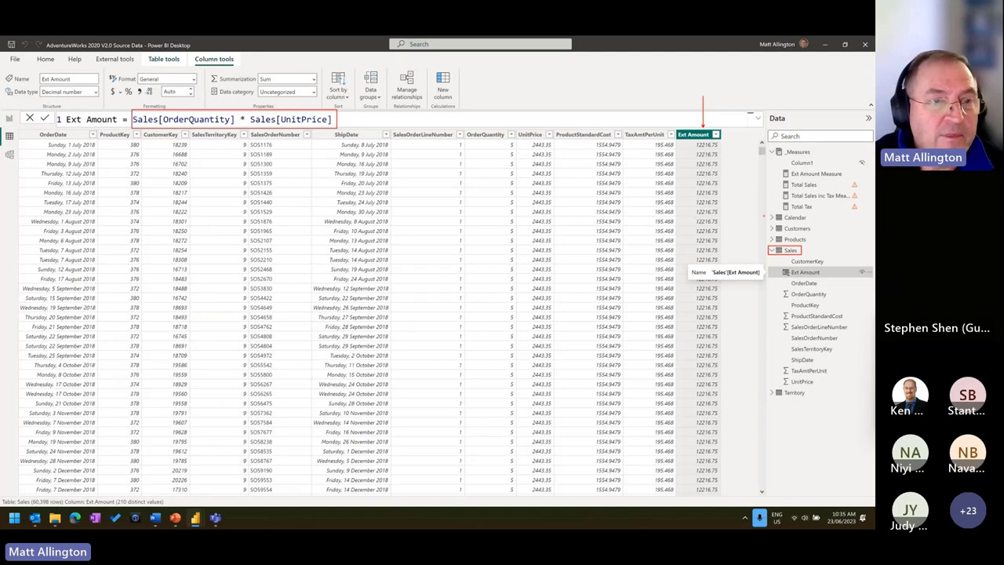
Remove the Sales prefixes from [OrderQuantity] and [UnitPrice] in the Ext Amount formula and commit
{"action": "key", "text": "Escape"}
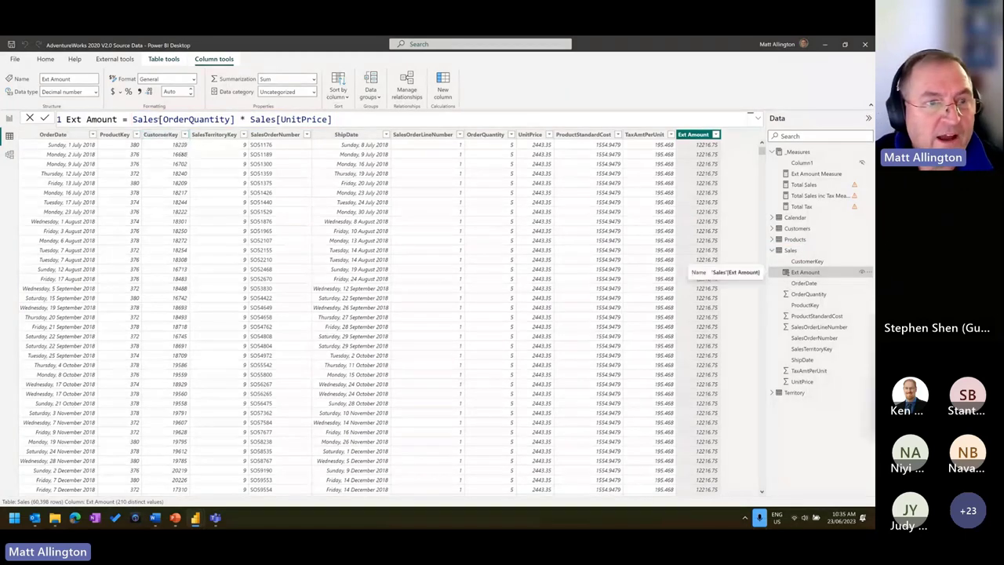
{"action": "left_click_drag", "start_coordinate": [132, 119], "coordinate": [158, 119]}
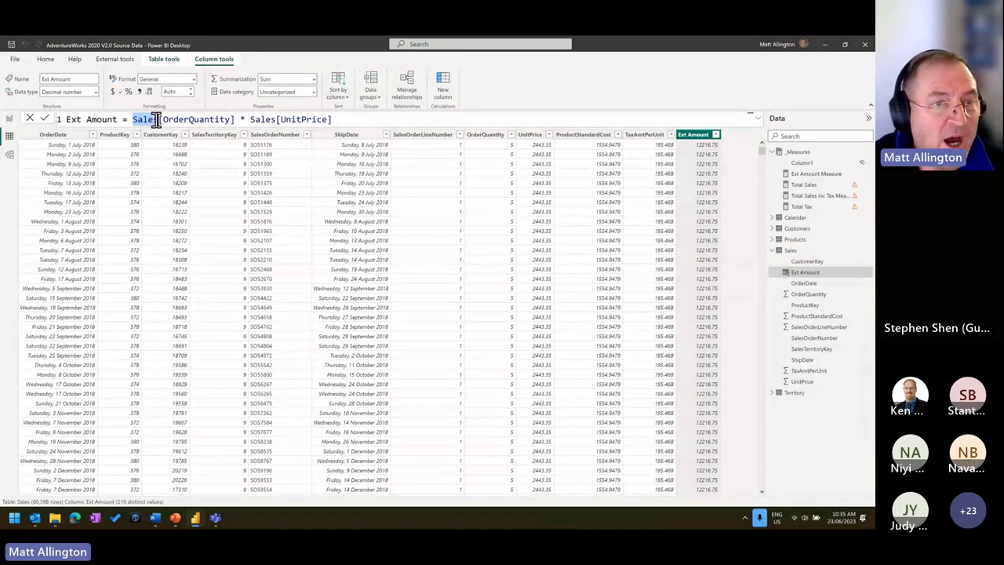
{"action": "key", "text": "Delete"}
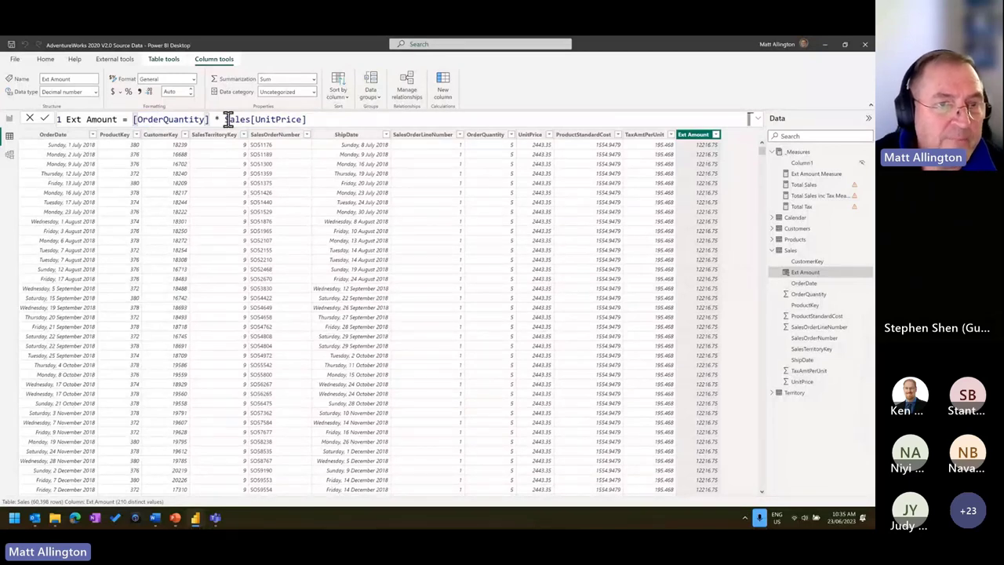
{"action": "left_click_drag", "start_coordinate": [225, 119], "coordinate": [250, 119]}
{"action": "key", "text": "Delete"}
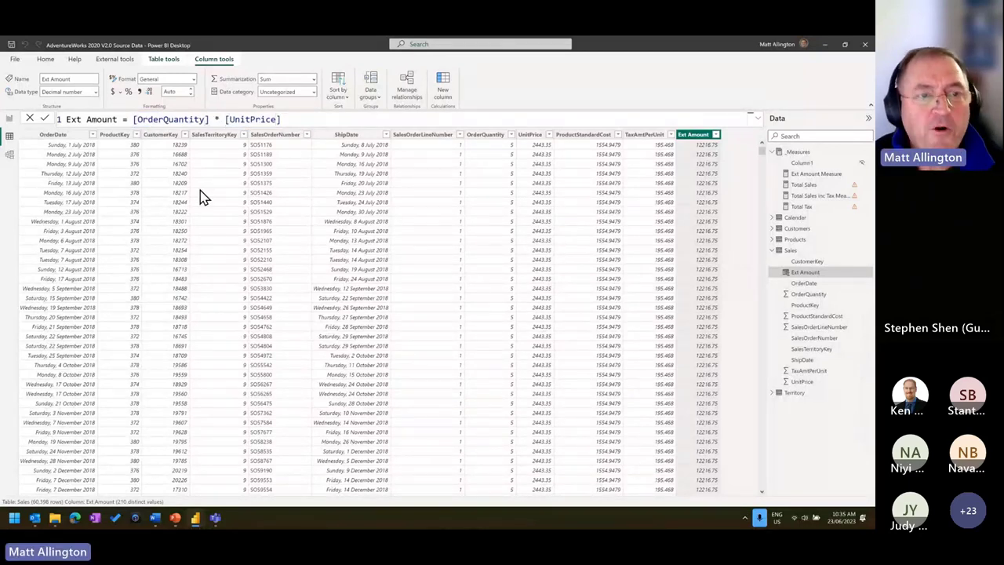
{"action": "key", "text": "Return"}
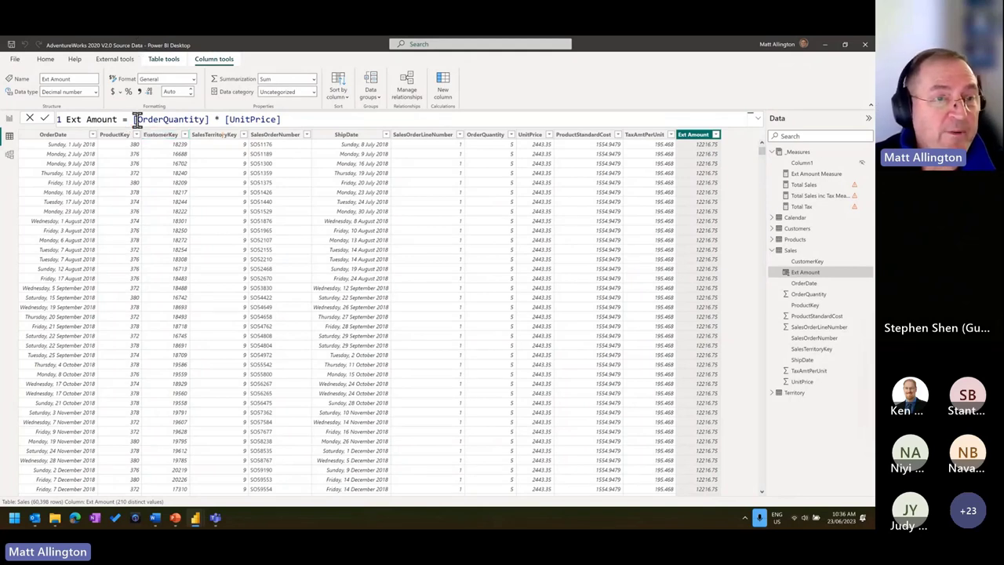
Restore the Sales prefix on both column references and commit the Ext Amount formula
{"action": "left_click_drag", "start_coordinate": [133, 117], "coordinate": [296, 123]}
{"action": "left_click", "coordinate": [299, 124]}
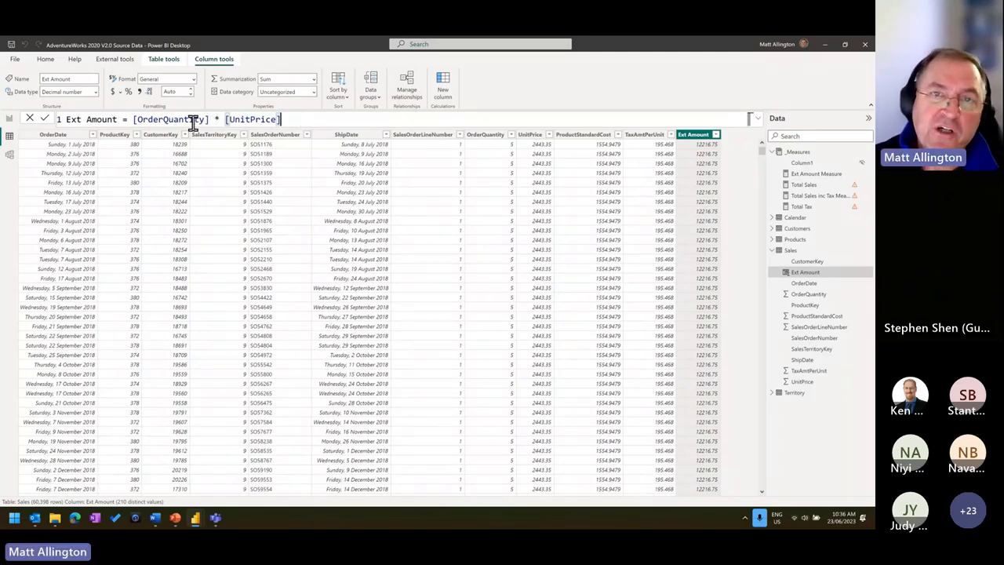
{"action": "left_click", "coordinate": [135, 118]}
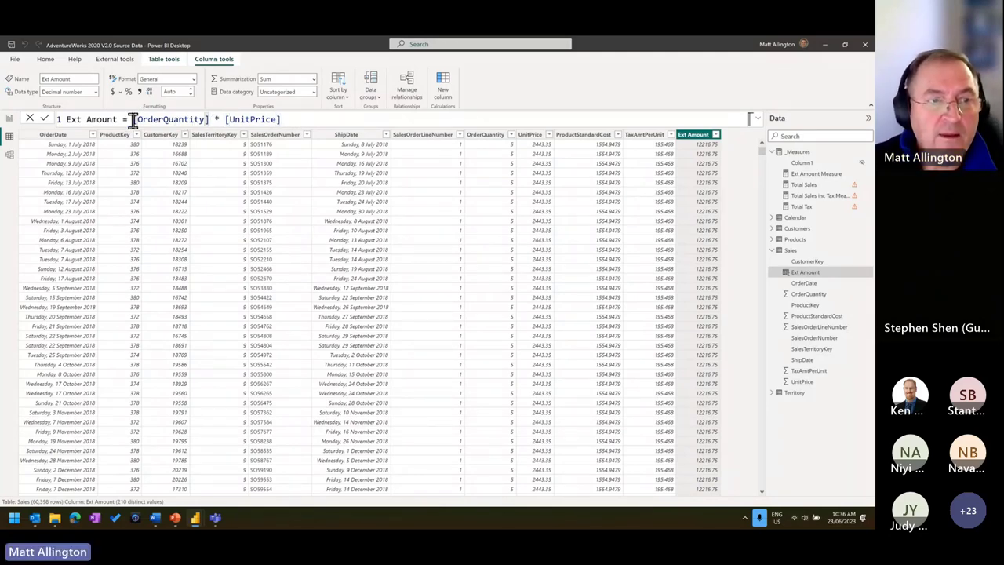
{"action": "type", "text": "Sales"}
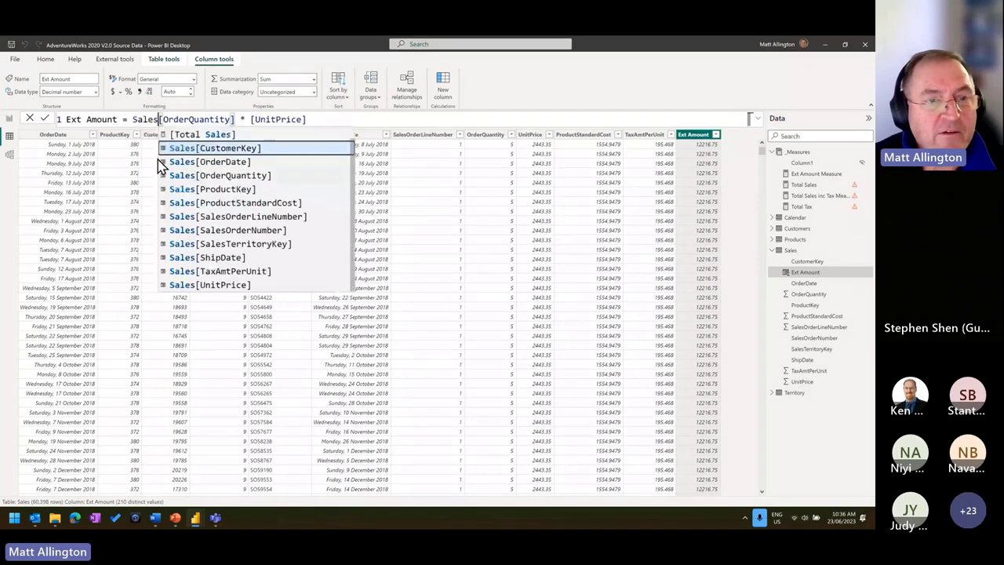
{"action": "left_click", "coordinate": [250, 119]}
{"action": "type", "text": "Sales"}
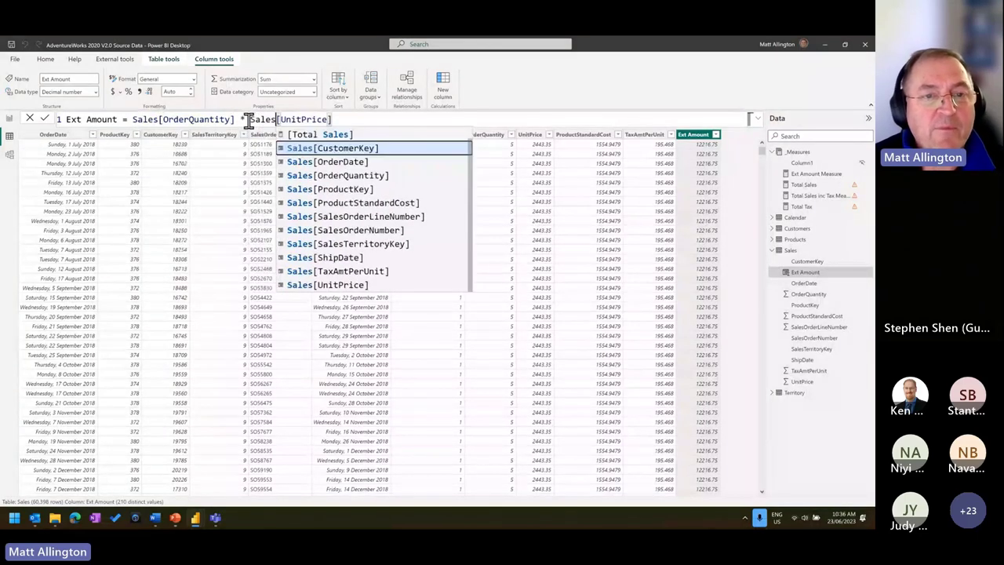
{"action": "key", "text": "Escape"}
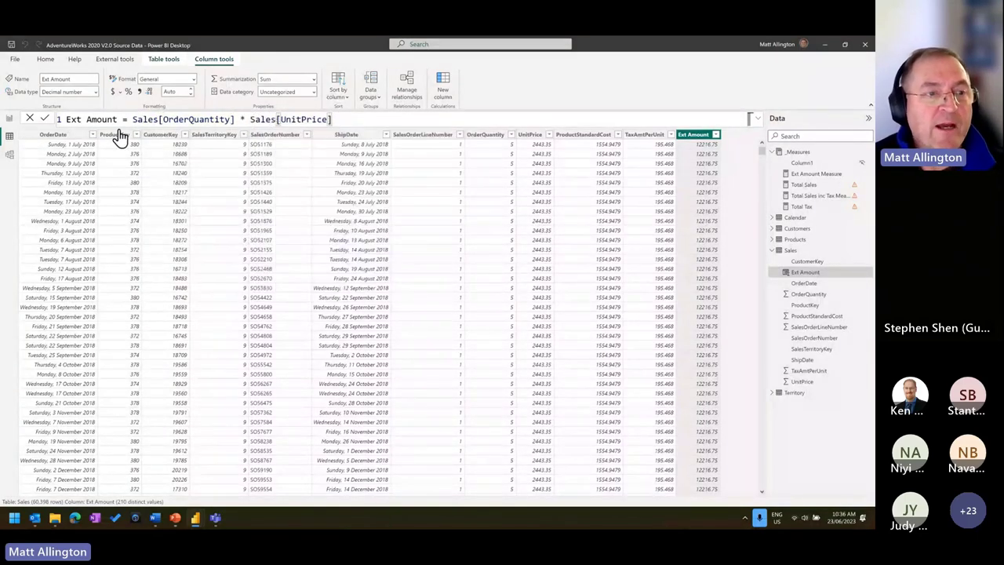
{"action": "left_click", "coordinate": [44, 119]}
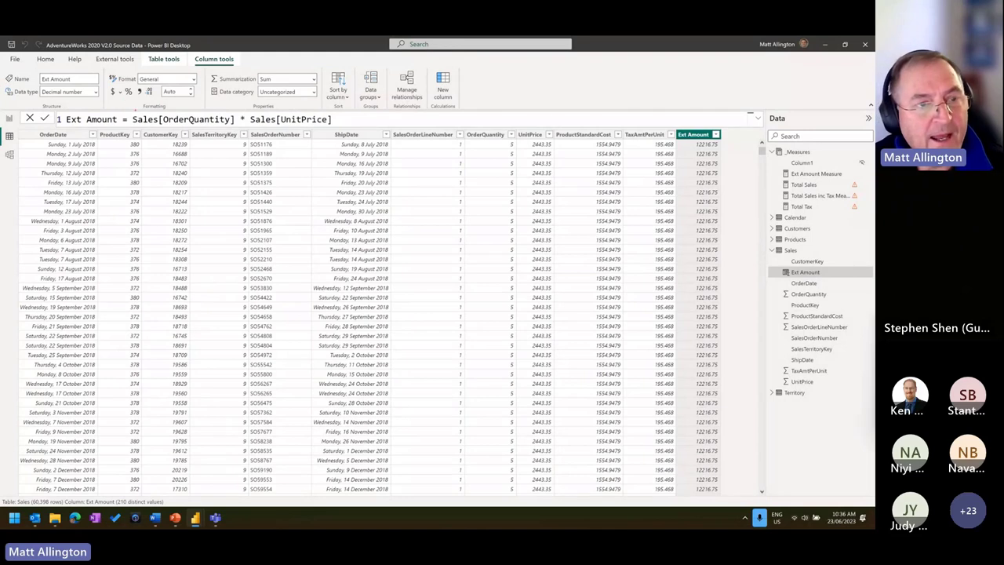
Highlight Sales[OrderQuantity] and the multiplication expression, then show the Ext Amount Measure formula
{"action": "left_click_drag", "start_coordinate": [130, 110], "coordinate": [235, 129]}
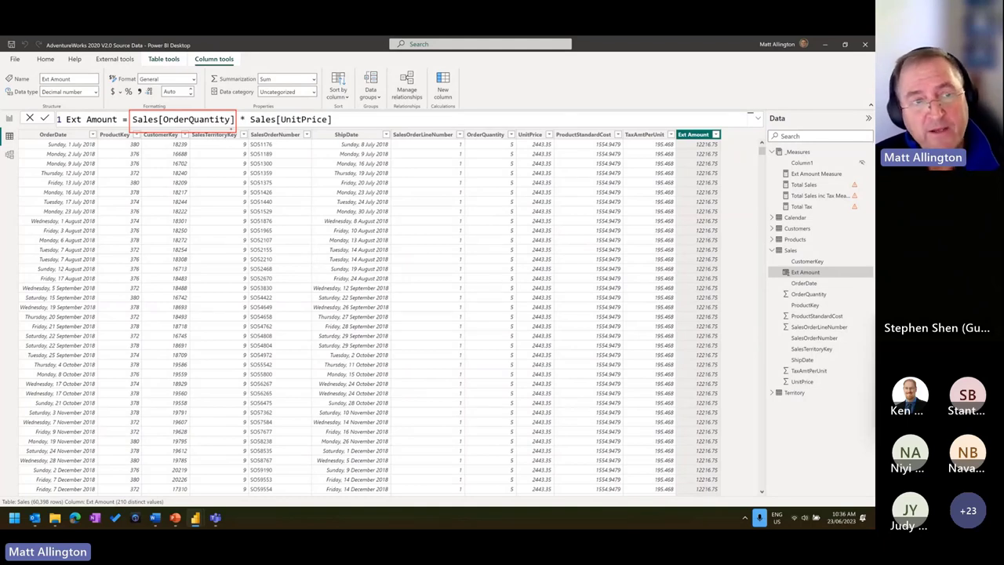
{"action": "key", "text": "Escape"}
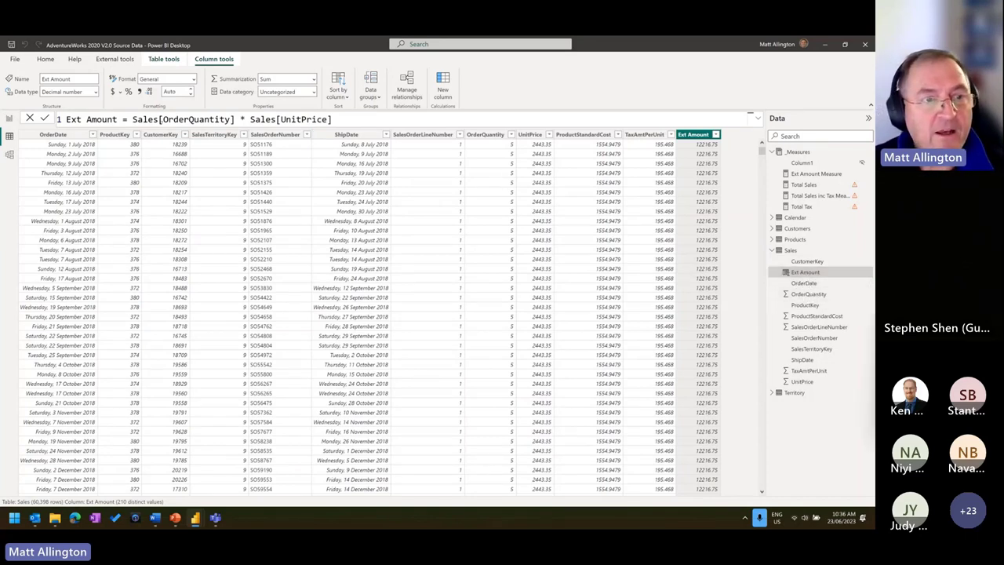
{"action": "mouse_move", "coordinate": [132, 109]}
{"action": "left_mouse_down"}
{"action": "mouse_move", "coordinate": [358, 128]}
{"action": "mouse_move", "coordinate": [350, 125]}
{"action": "left_mouse_up"}
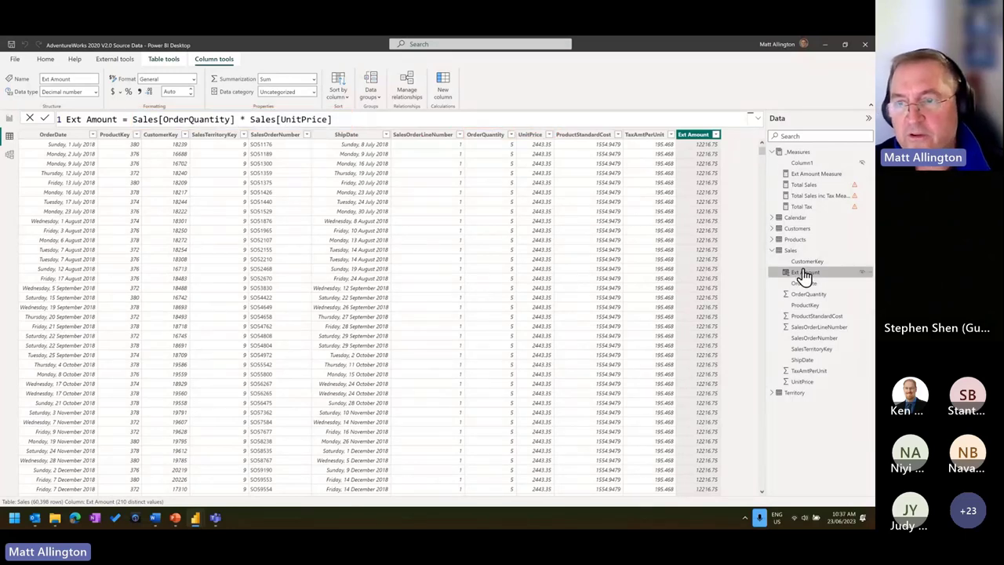
{"action": "left_click", "coordinate": [816, 174]}
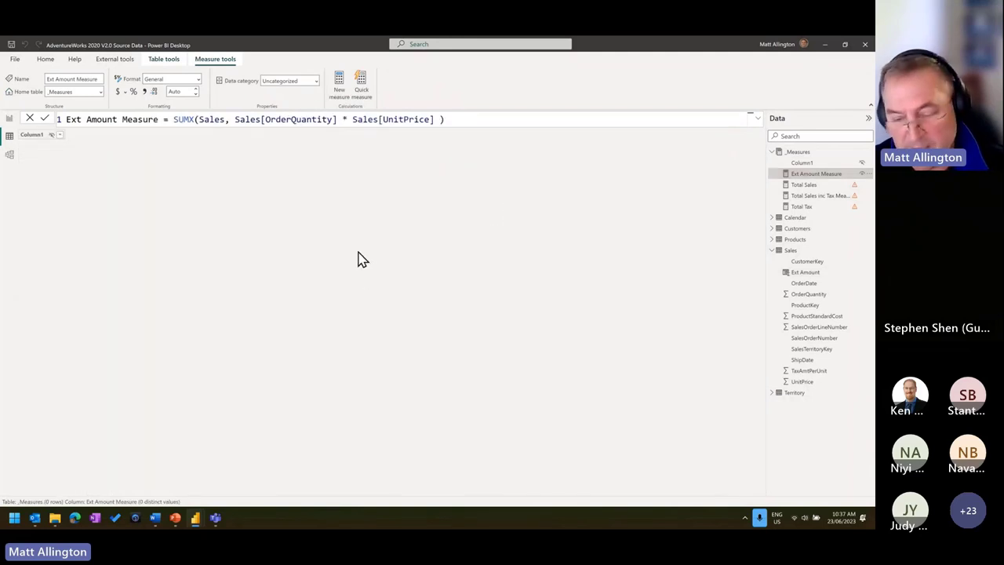
Point out SUMX's row expression and Sales argument, then return to the Ext Amount calculated column
{"action": "mouse_move", "coordinate": [232, 110]}
{"action": "left_mouse_down"}
{"action": "mouse_move", "coordinate": [274, 125]}
{"action": "mouse_move", "coordinate": [434, 131]}
{"action": "left_mouse_up"}
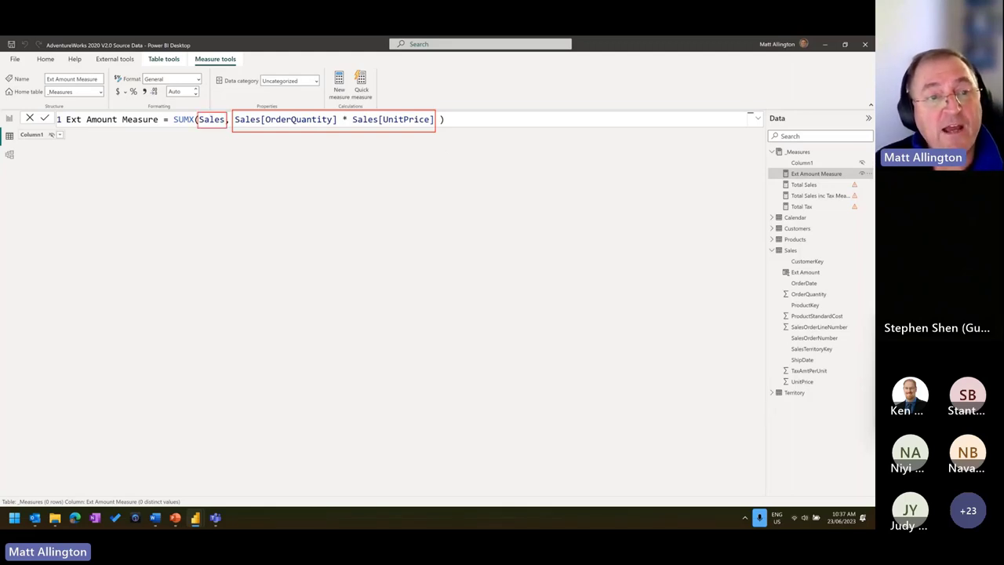
{"action": "mouse_move", "coordinate": [131, 139]}
{"action": "left_mouse_down"}
{"action": "mouse_move", "coordinate": [134, 126]}
{"action": "mouse_move", "coordinate": [134, 151]}
{"action": "left_mouse_up"}
{"action": "left_click_drag", "start_coordinate": [746, 186], "coordinate": [818, 157]}
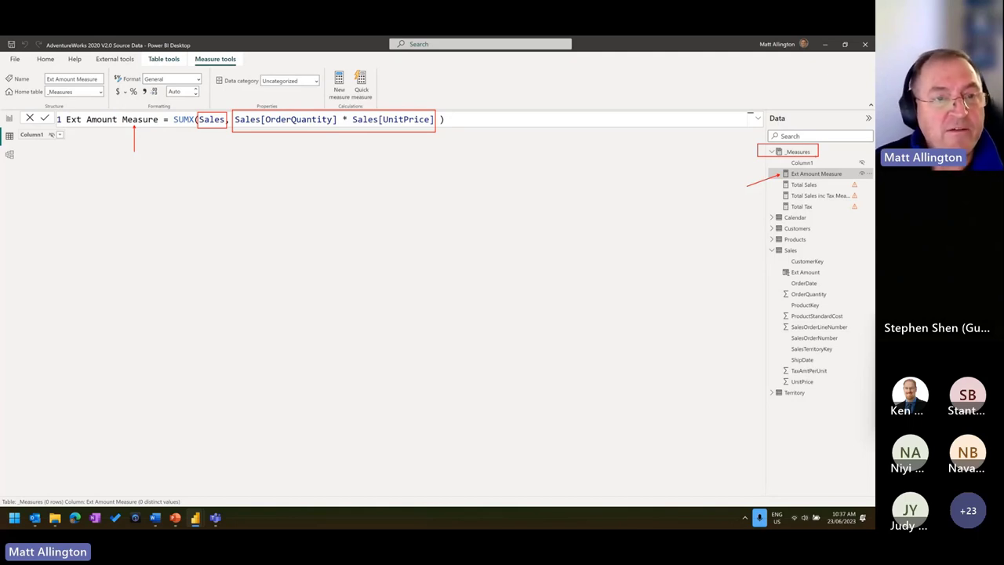
{"action": "left_click_drag", "start_coordinate": [203, 162], "coordinate": [210, 127]}
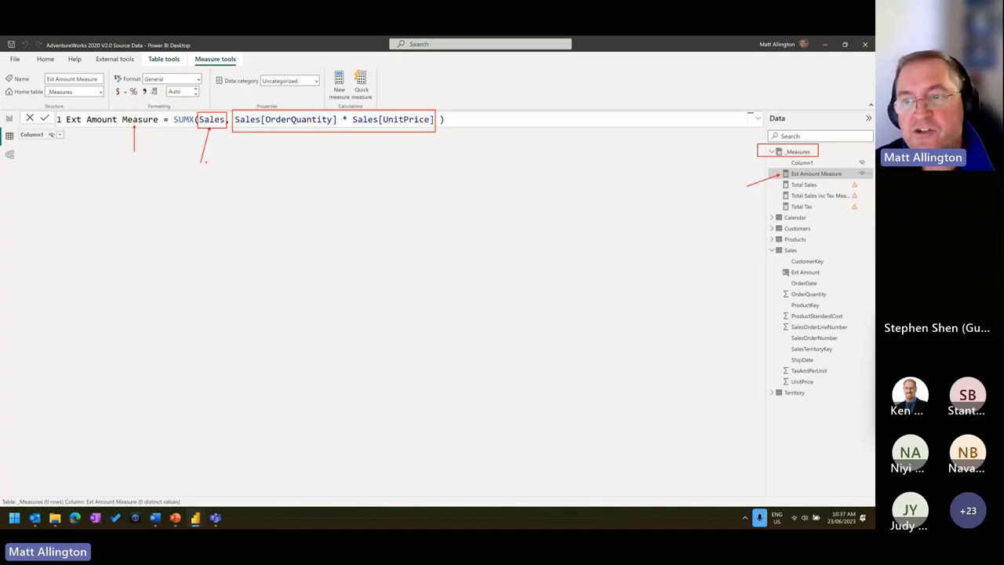
{"action": "left_click", "coordinate": [805, 273]}
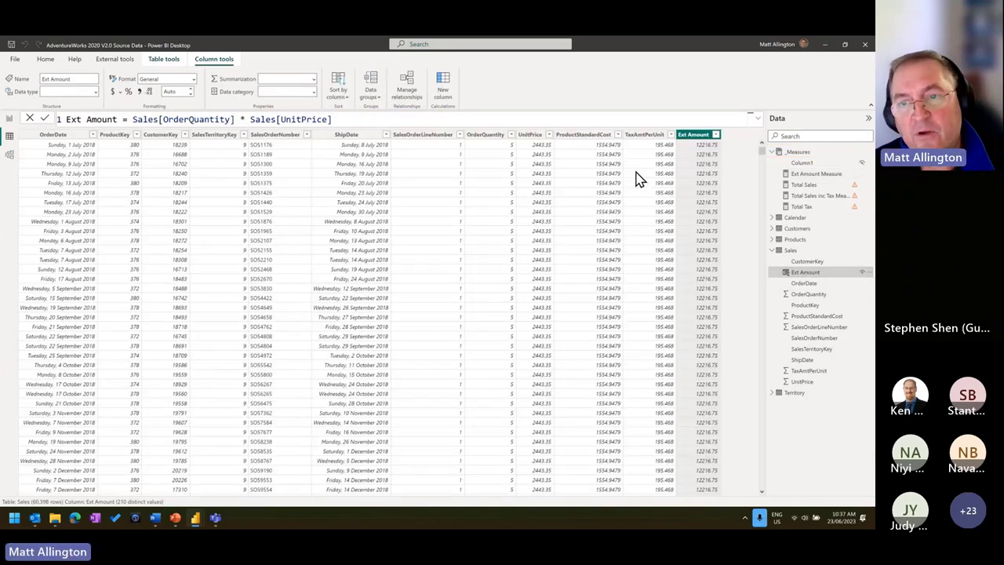
{"action": "left_click_drag", "start_coordinate": [687, 141], "coordinate": [726, 149]}
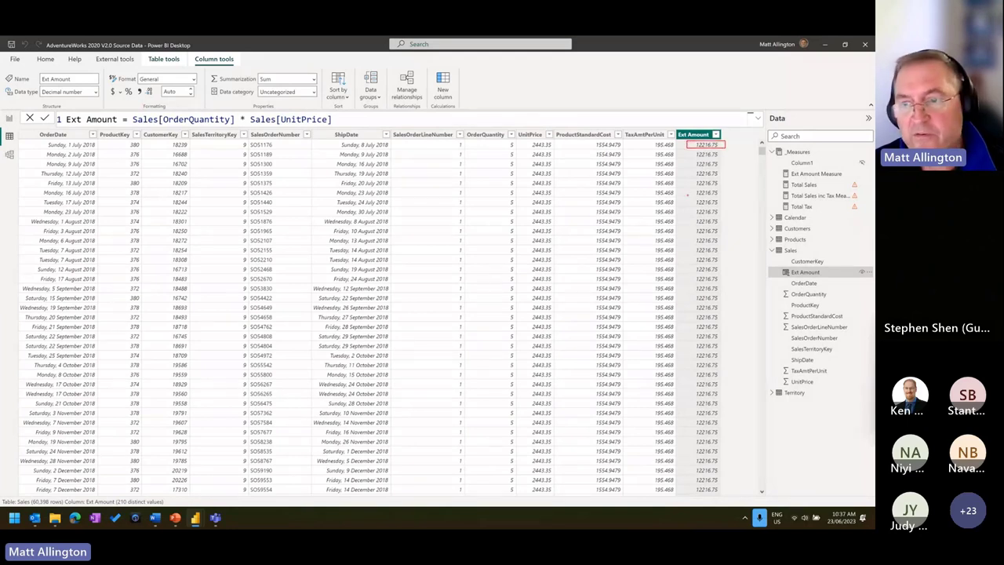
{"action": "left_click_drag", "start_coordinate": [769, 245], "coordinate": [801, 255]}
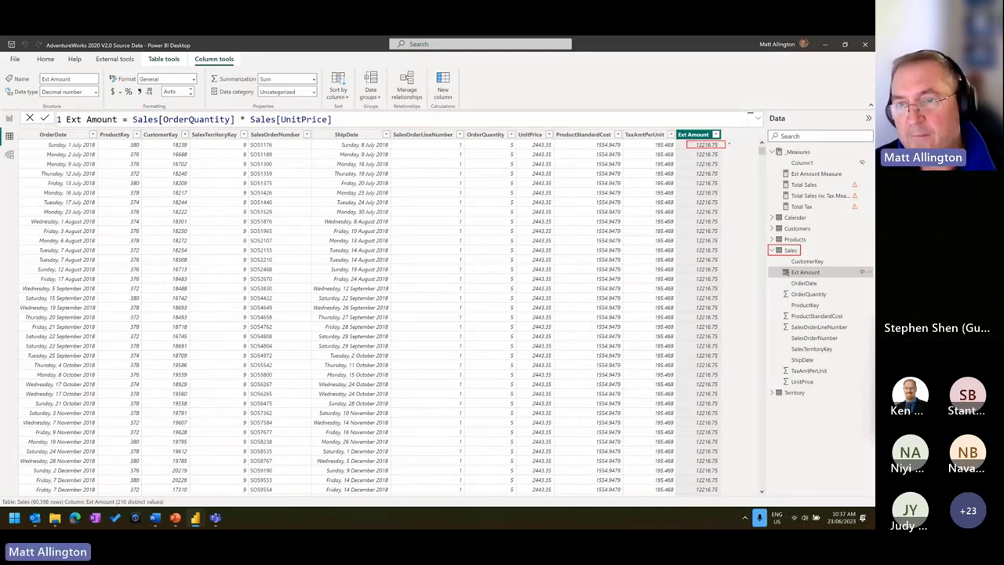
{"action": "mouse_move", "coordinate": [735, 160]}
{"action": "left_mouse_down"}
{"action": "mouse_move", "coordinate": [720, 154]}
{"action": "mouse_move", "coordinate": [724, 163]}
{"action": "left_mouse_up"}
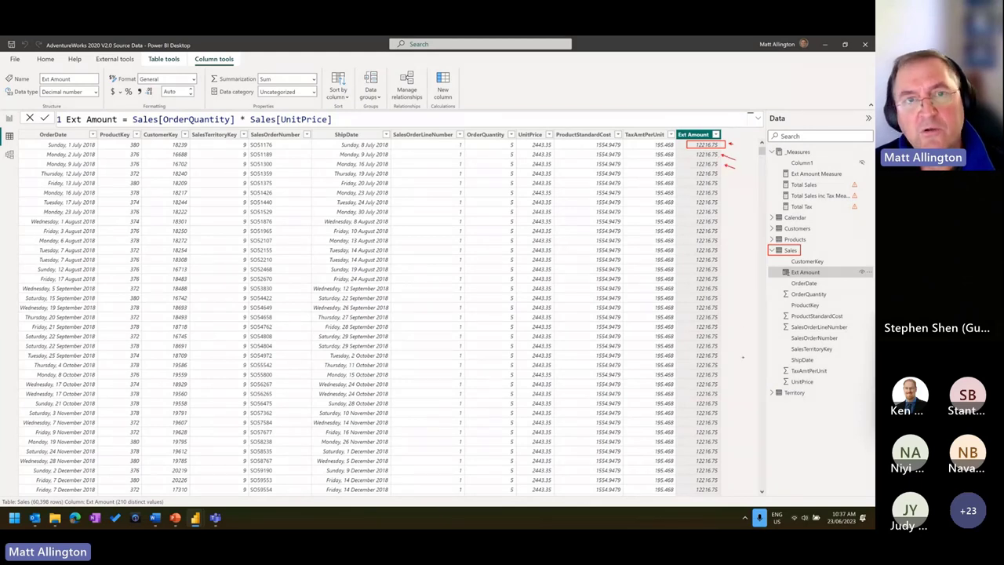
{"action": "key", "text": "Escape"}
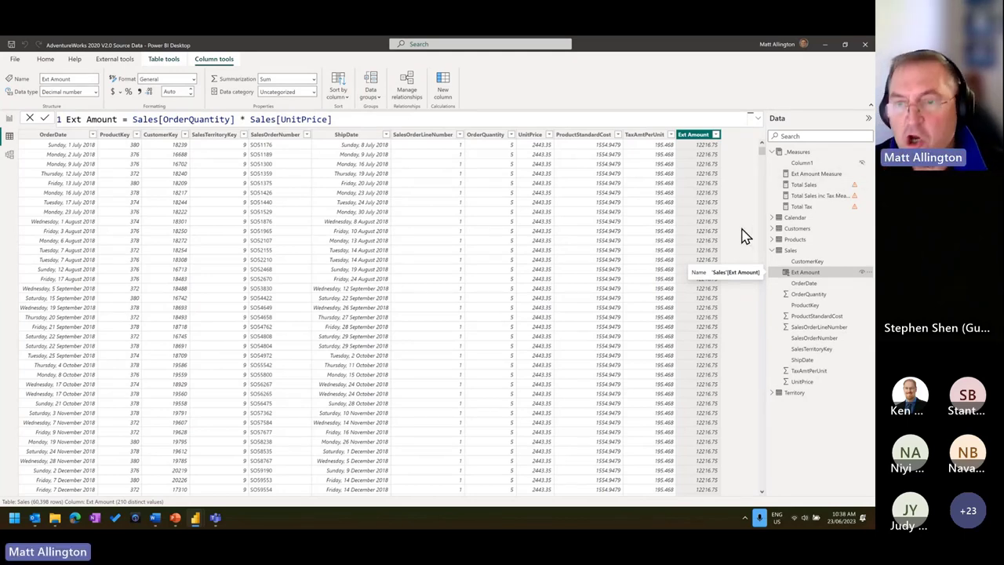
{"action": "mouse_move", "coordinate": [677, 128]}
{"action": "left_mouse_down"}
{"action": "mouse_move", "coordinate": [723, 345]}
{"action": "mouse_move", "coordinate": [722, 498]}
{"action": "left_mouse_up"}
{"action": "left_click_drag", "start_coordinate": [704, 96], "coordinate": [704, 122]}
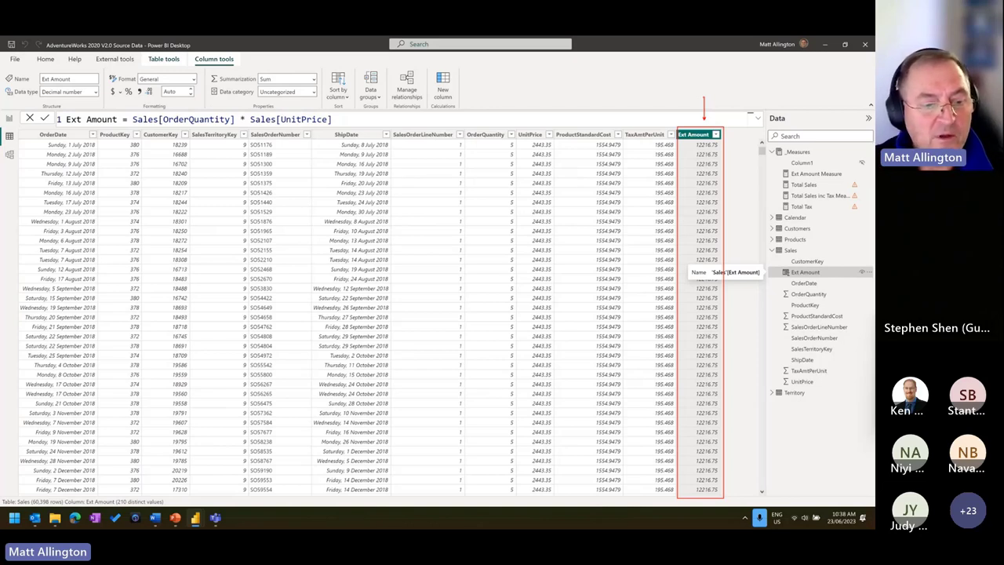
{"action": "mouse_move", "coordinate": [681, 105]}
{"action": "left_mouse_down"}
{"action": "mouse_move", "coordinate": [690, 123]}
{"action": "mouse_move", "coordinate": [723, 124]}
{"action": "left_mouse_up"}
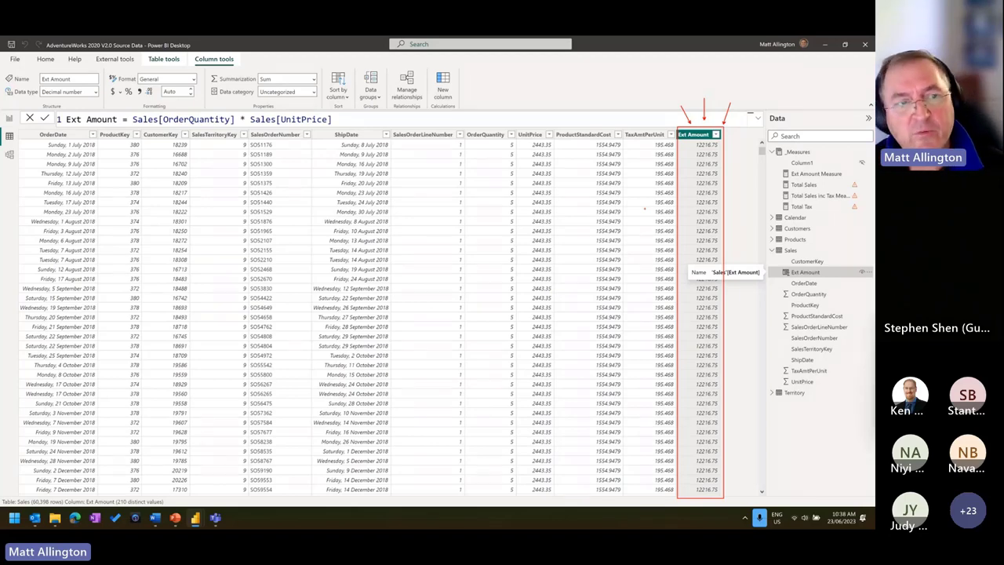
{"action": "key", "text": "Escape"}
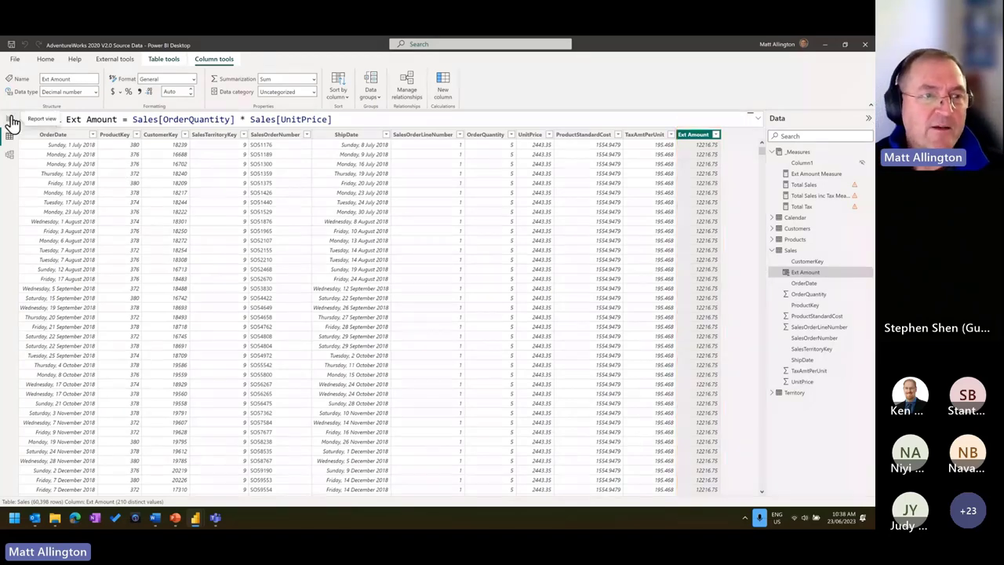
On Page 2, change Ext Amount in the table to Average and add Ext Amount again
{"action": "left_click", "coordinate": [11, 118]}
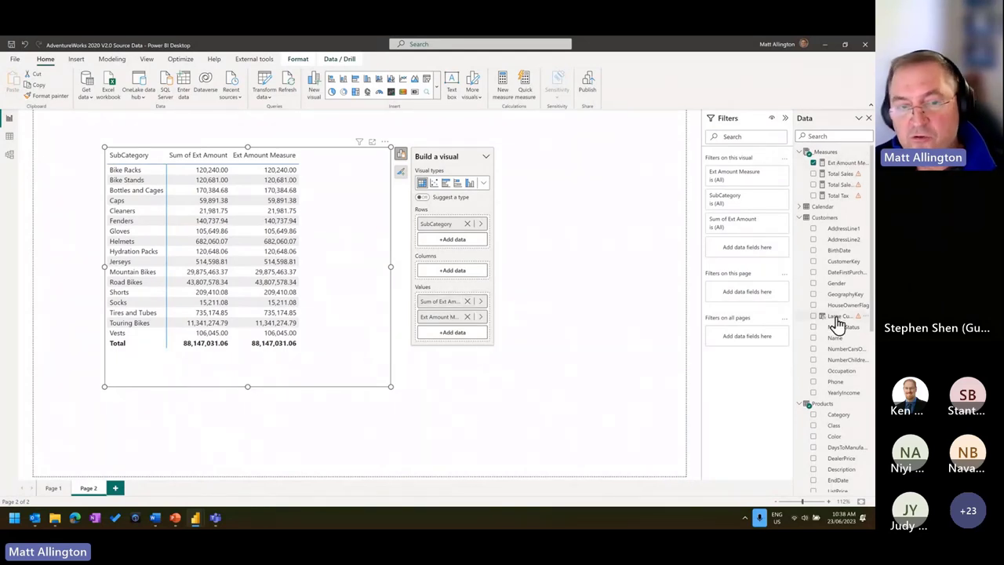
{"action": "scroll", "coordinate": [847, 411], "scroll_direction": "down", "scroll_amount": 8}
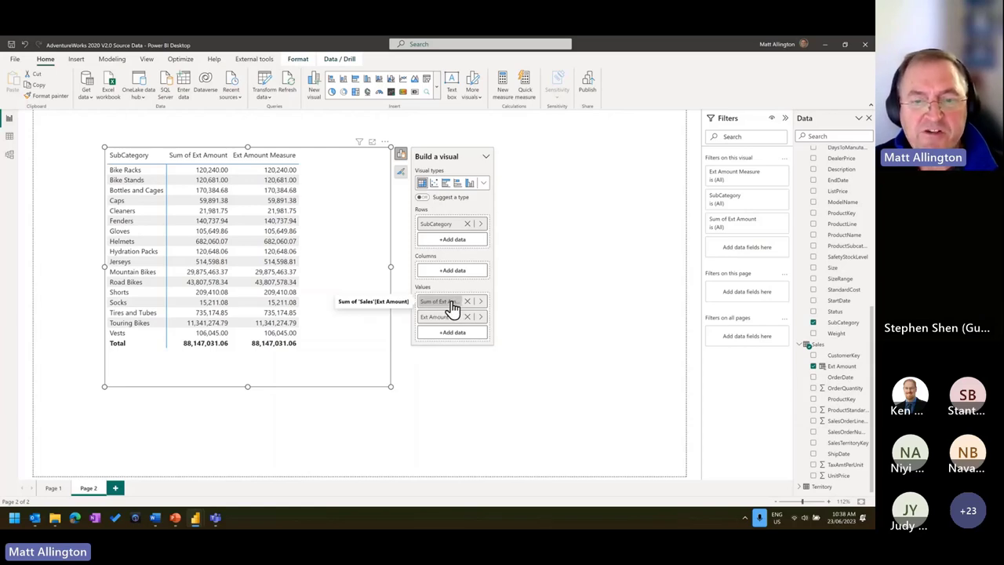
{"action": "right_click", "coordinate": [452, 307]}
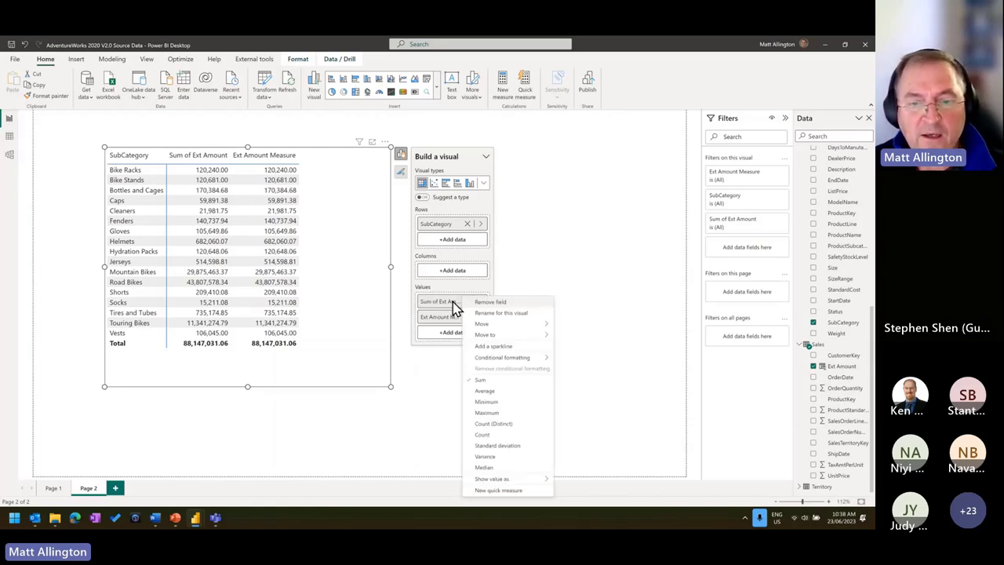
{"action": "left_click", "coordinate": [486, 391]}
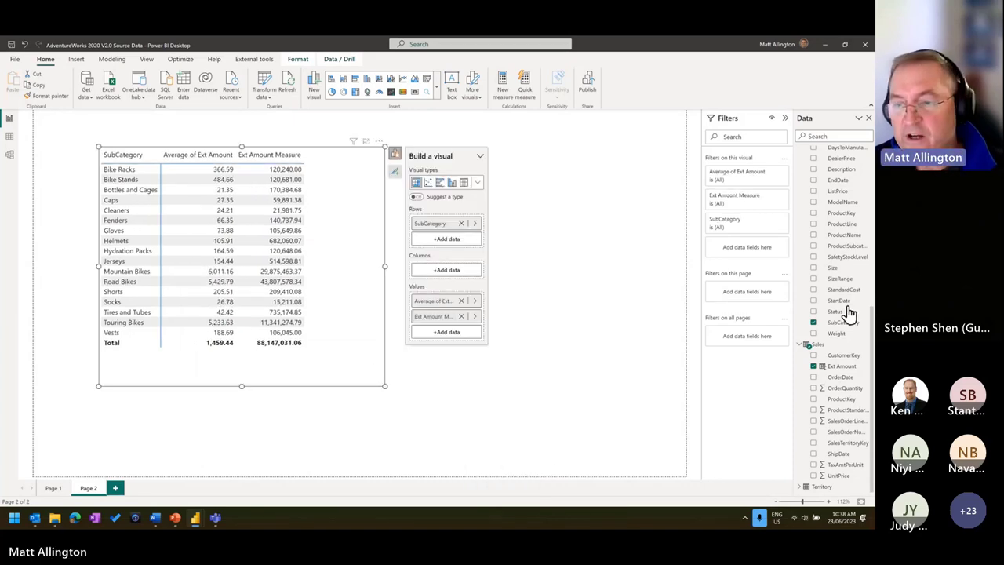
{"action": "left_click_drag", "start_coordinate": [839, 365], "coordinate": [443, 294]}
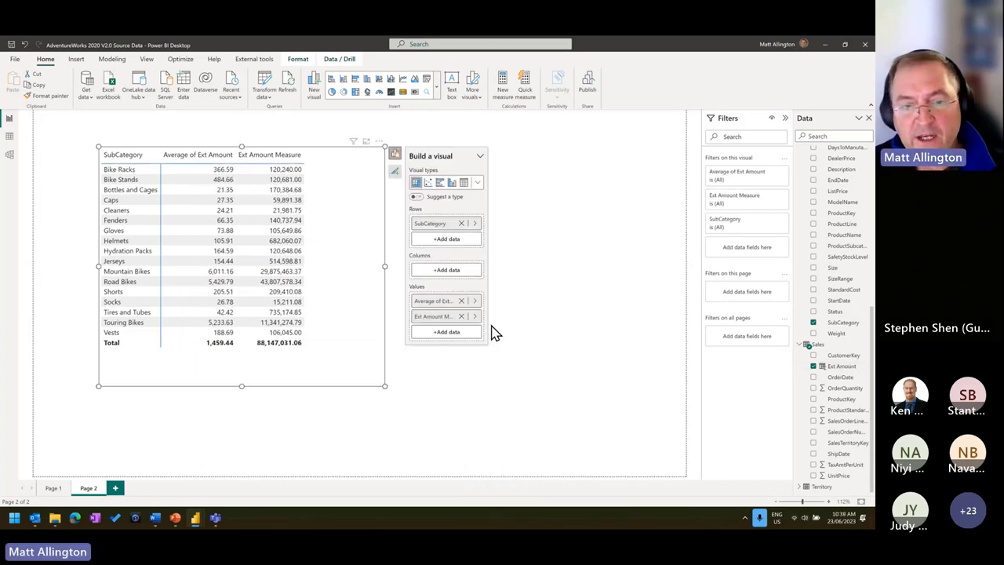
Create a new, empty measure in the _Measures table
{"action": "right_click", "coordinate": [446, 302]}
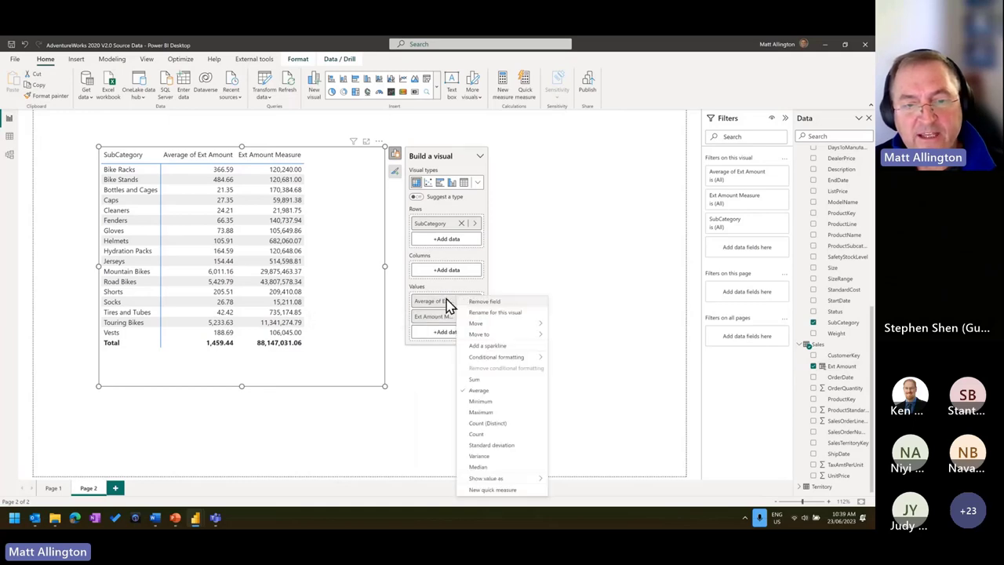
{"action": "left_click", "coordinate": [825, 186]}
{"action": "scroll", "coordinate": [828, 180], "scroll_direction": "up", "scroll_amount": 10}
{"action": "right_click", "coordinate": [829, 165]}
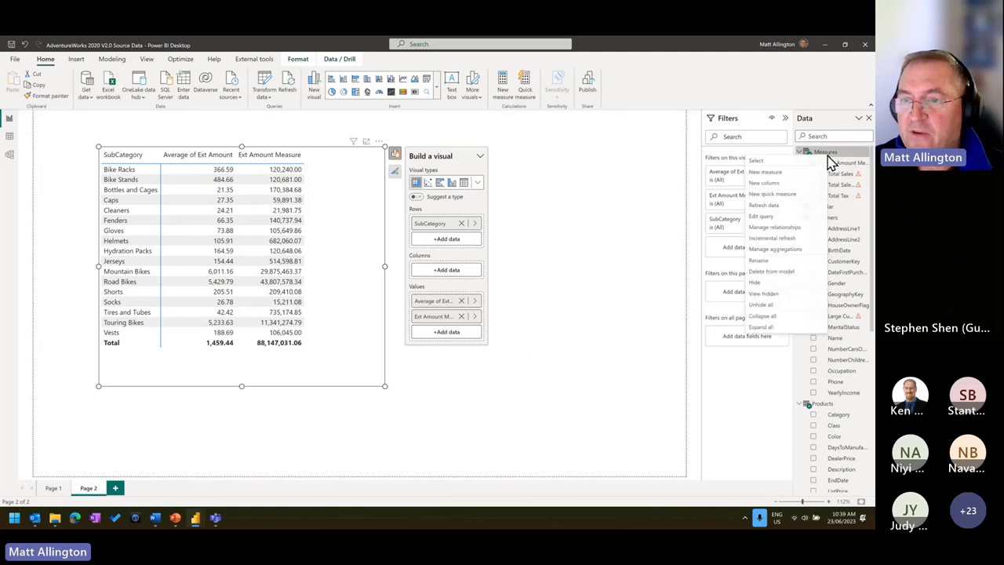
{"action": "left_click", "coordinate": [730, 179]}
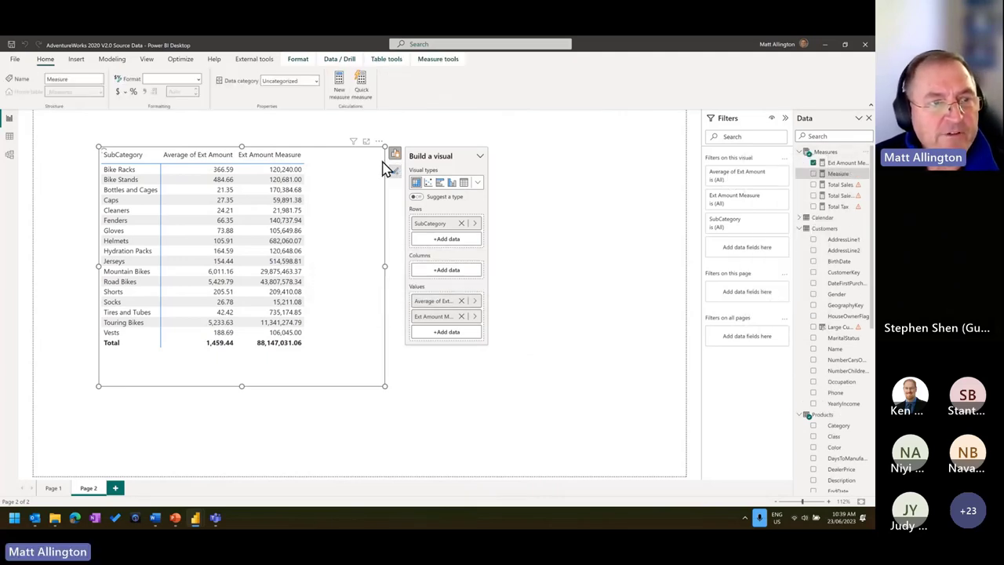
Define Average Measure = AVERAGEX(Sales, Sales[OrderQuantity] * Sales[UnitPrice])
{"action": "type", "text": "Average Mea"}
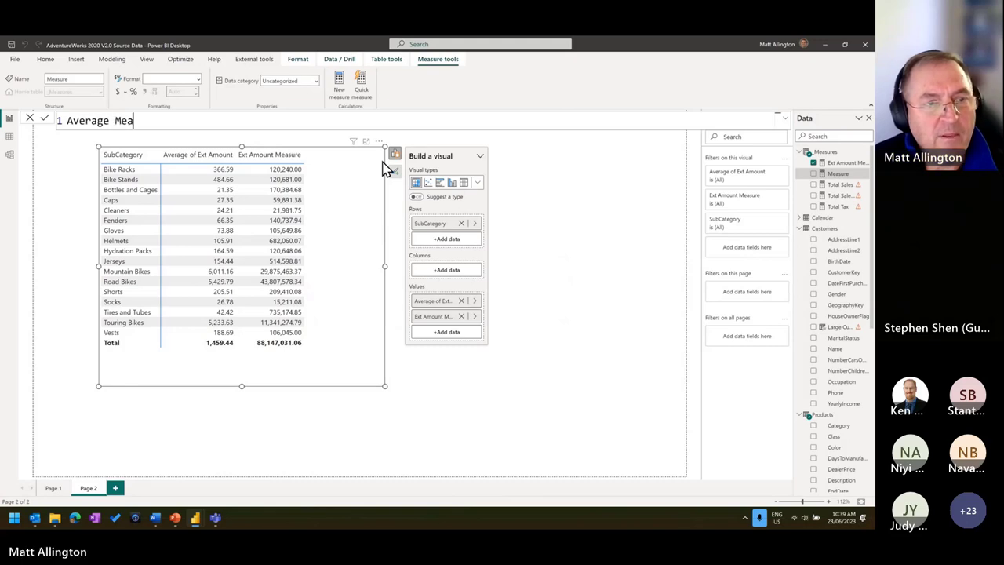
{"action": "type", "text": "sure = aver"}
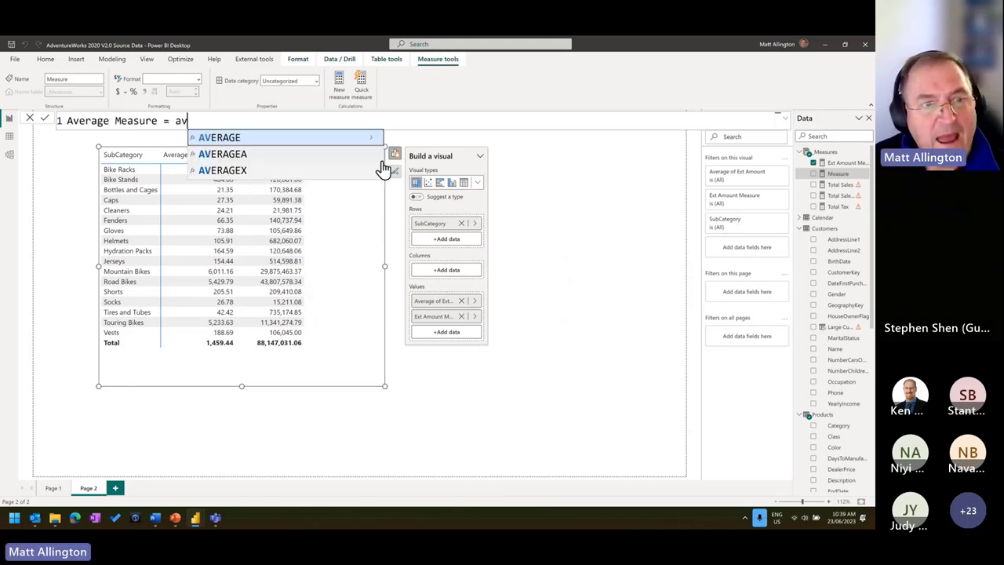
{"action": "left_click", "coordinate": [383, 169]}
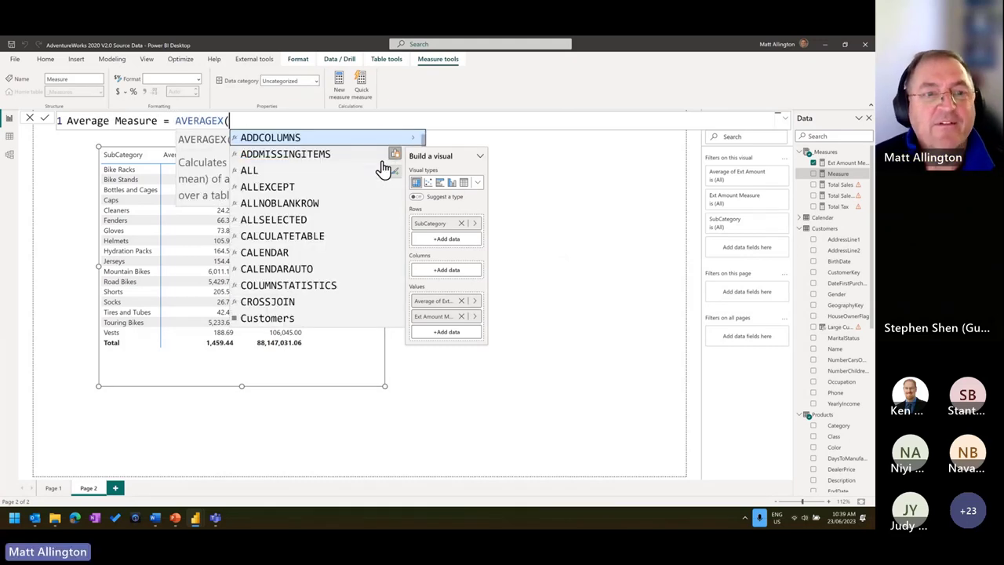
{"action": "type", "text": "ds"}
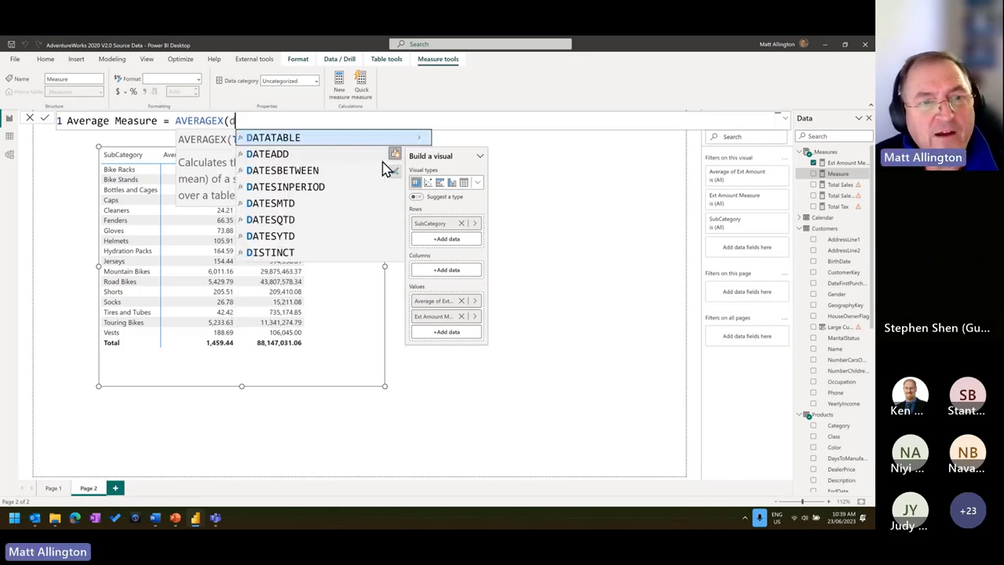
{"action": "key", "text": "BackSpace"}
{"action": "key", "text": "BackSpace"}
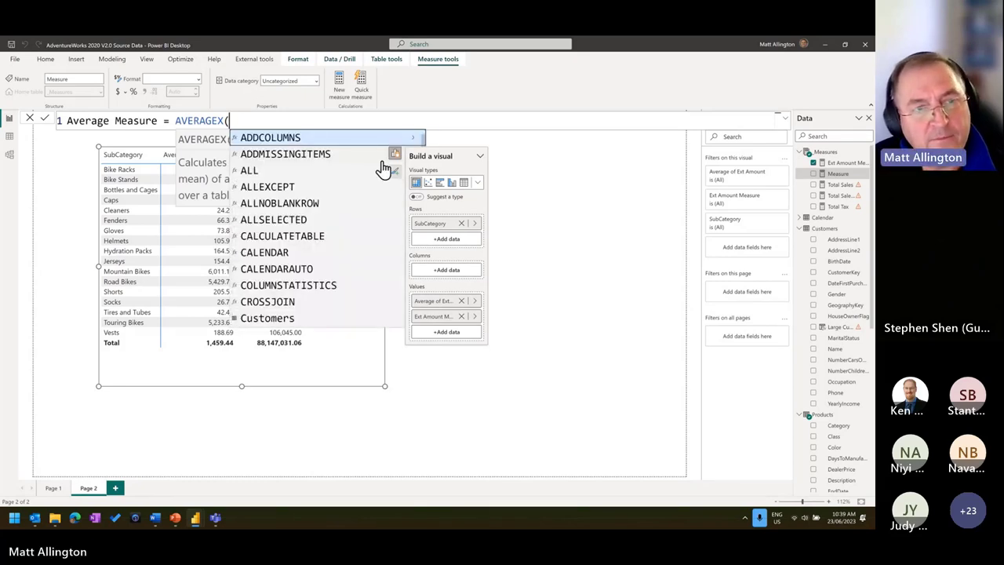
{"action": "type", "text": "Sales,"}
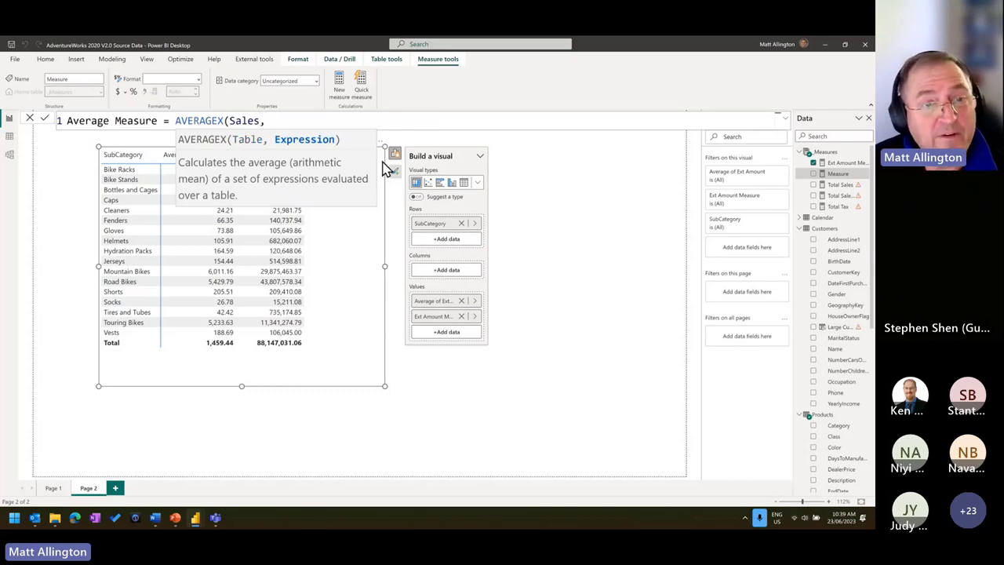
{"action": "type", "text": "quan"}
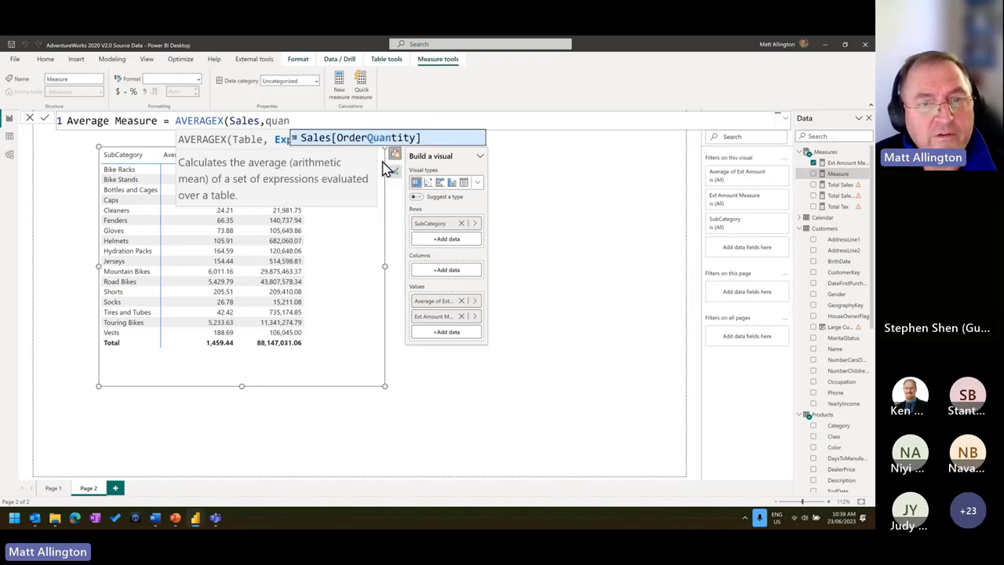
{"action": "key", "text": "Tab"}
{"action": "type", "text": "* unit"}
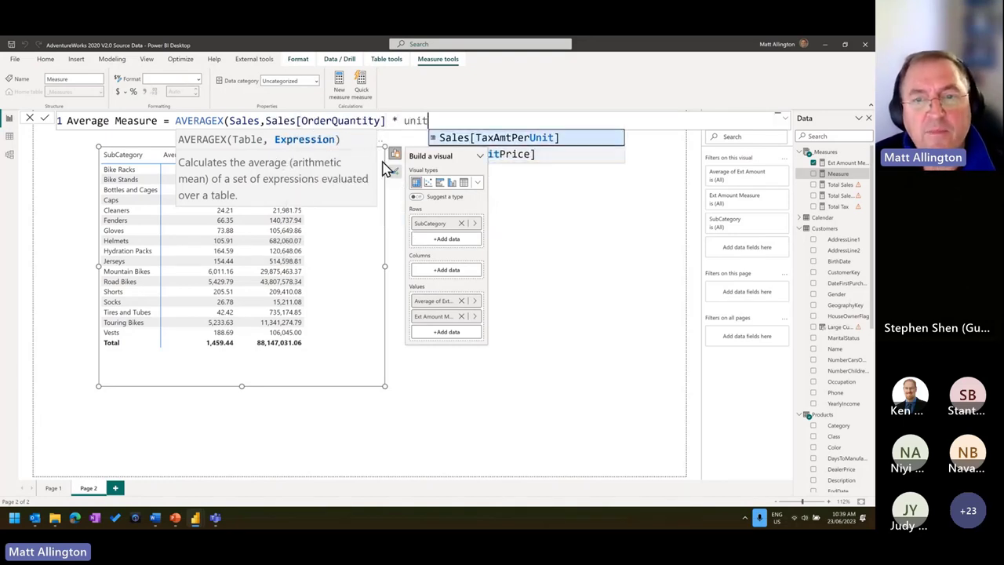
{"action": "key", "text": "Down"}
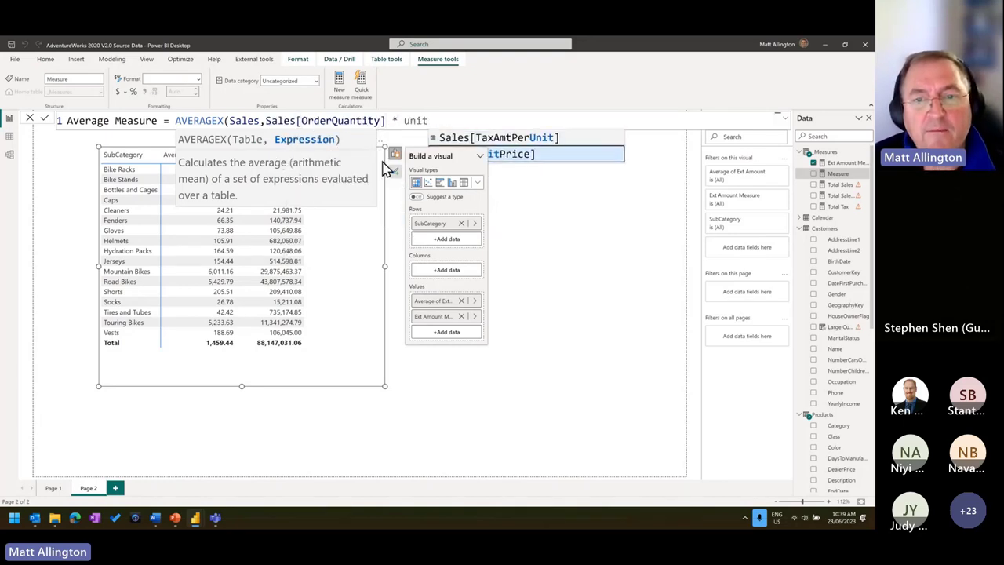
{"action": "key", "text": "Tab"}
{"action": "type", "text": ")"}
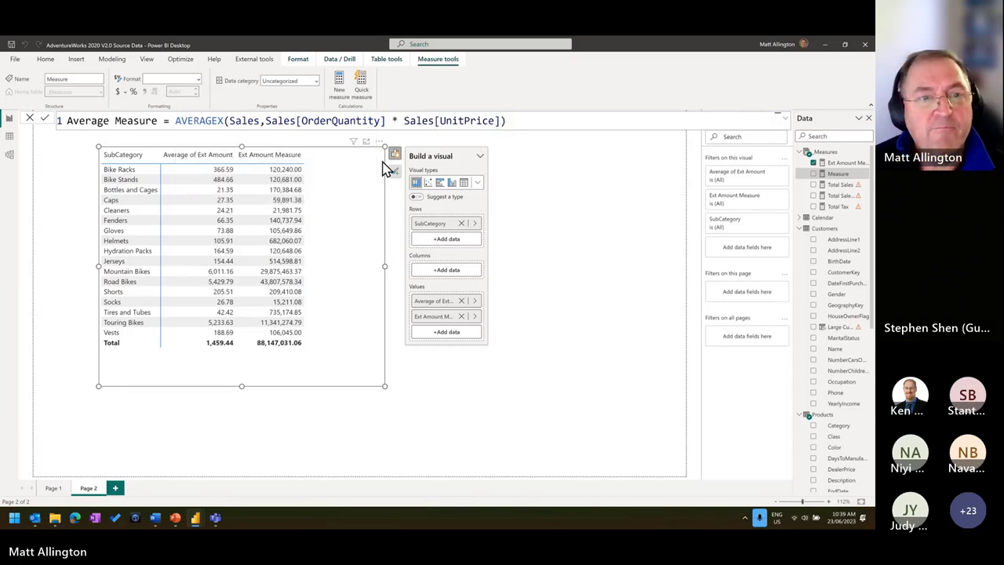
{"action": "key", "text": "Return"}
Add Average Measure to the table beside Average of Ext Amount, both totalling 1,459.44
{"action": "left_click_drag", "start_coordinate": [843, 164], "coordinate": [457, 349]}
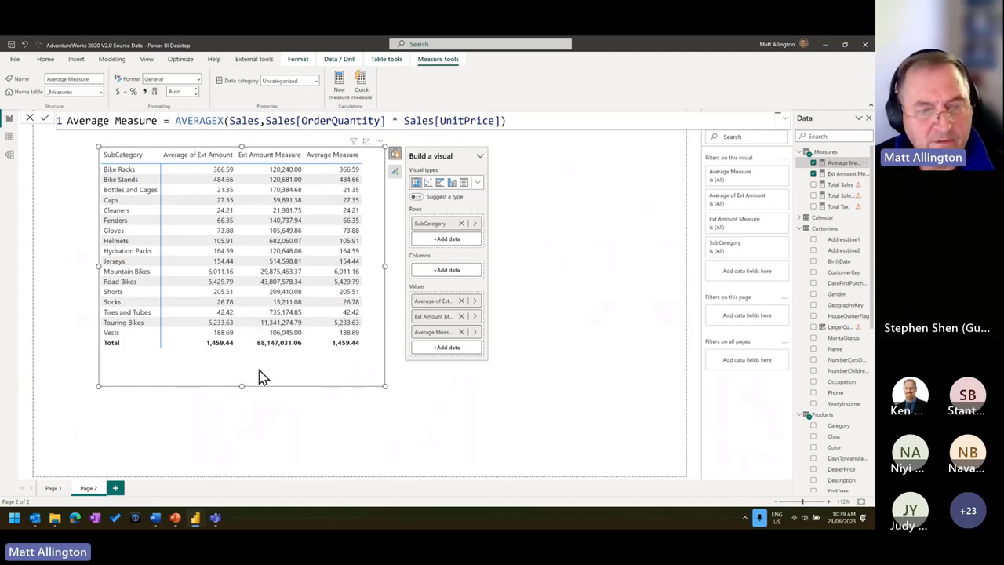
{"action": "left_click_drag", "start_coordinate": [199, 339], "coordinate": [249, 349]}
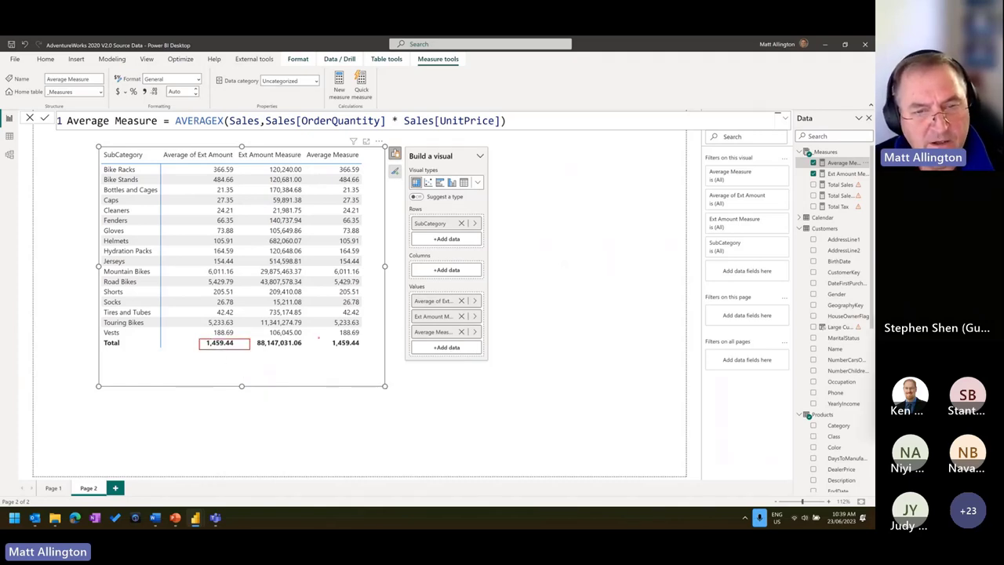
{"action": "left_click_drag", "start_coordinate": [331, 337], "coordinate": [364, 350]}
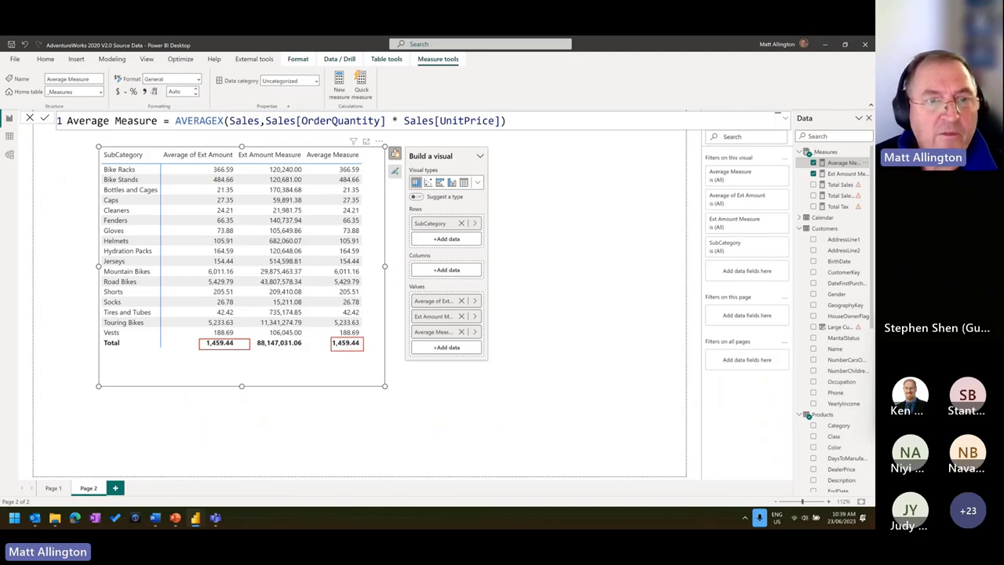
{"action": "mouse_move", "coordinate": [265, 113]}
{"action": "left_mouse_down"}
{"action": "mouse_move", "coordinate": [303, 130]}
{"action": "mouse_move", "coordinate": [502, 130]}
{"action": "left_mouse_up"}
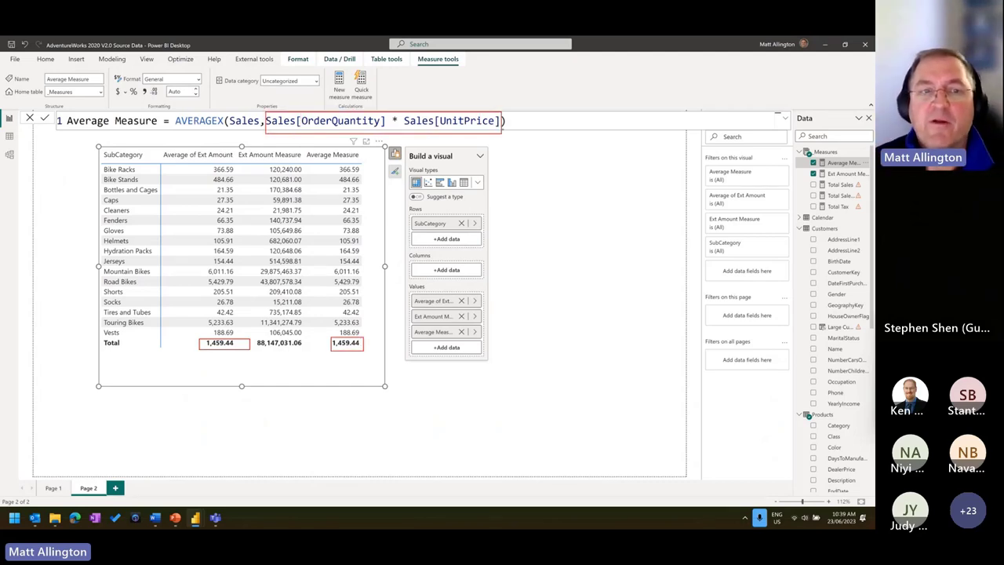
{"action": "left_click_drag", "start_coordinate": [172, 113], "coordinate": [217, 134]}
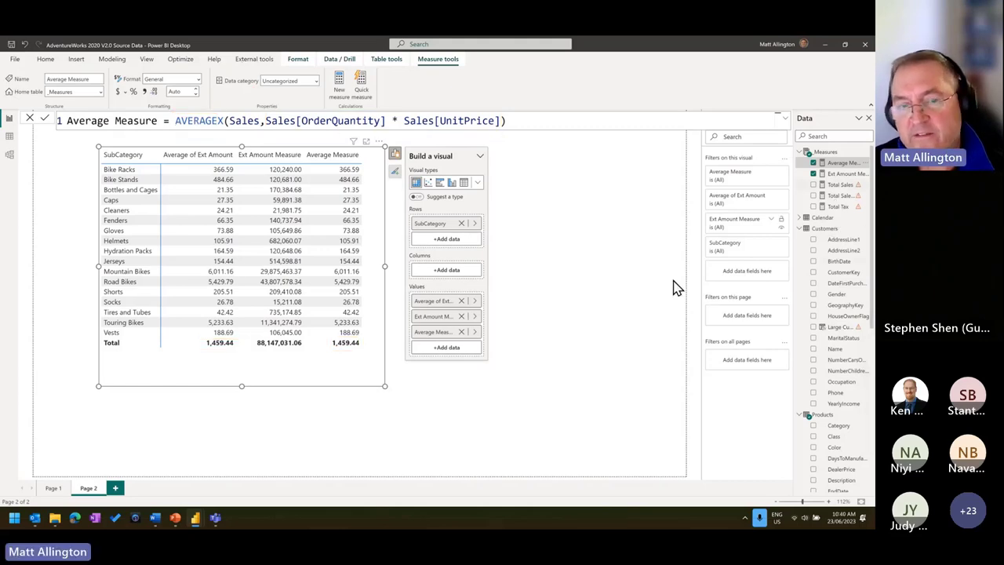
{"action": "mouse_move", "coordinate": [446, 309]}
{"action": "left_mouse_down"}
{"action": "mouse_move", "coordinate": [439, 336]}
{"action": "mouse_move", "coordinate": [440, 298]}
{"action": "mouse_move", "coordinate": [429, 308]}
{"action": "mouse_move", "coordinate": [442, 306]}
{"action": "left_mouse_up"}
Review Average of Ext Amount's summarization options, then deselect to close the Average Measure formula
{"action": "right_click", "coordinate": [441, 305]}
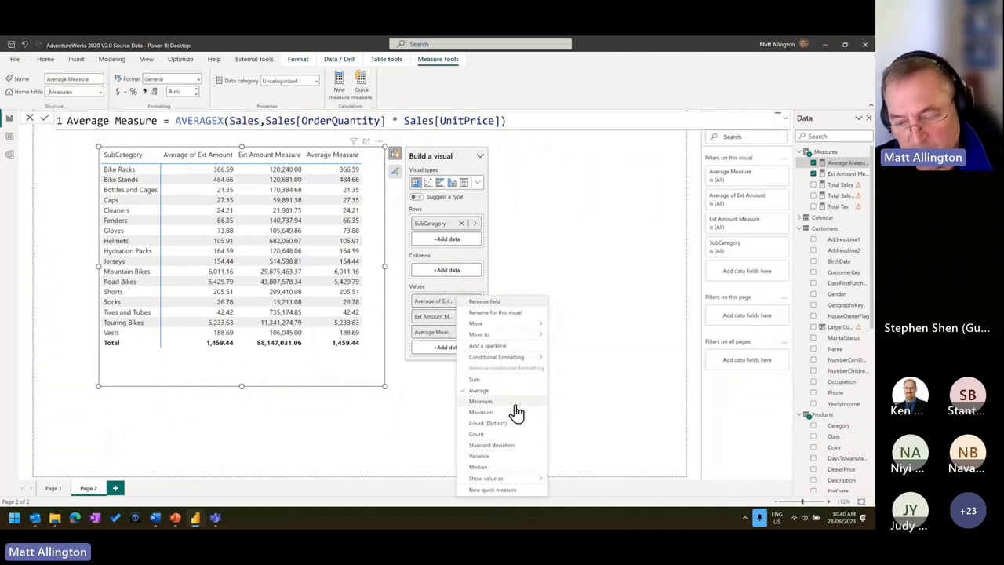
{"action": "left_click_drag", "start_coordinate": [459, 376], "coordinate": [518, 472]}
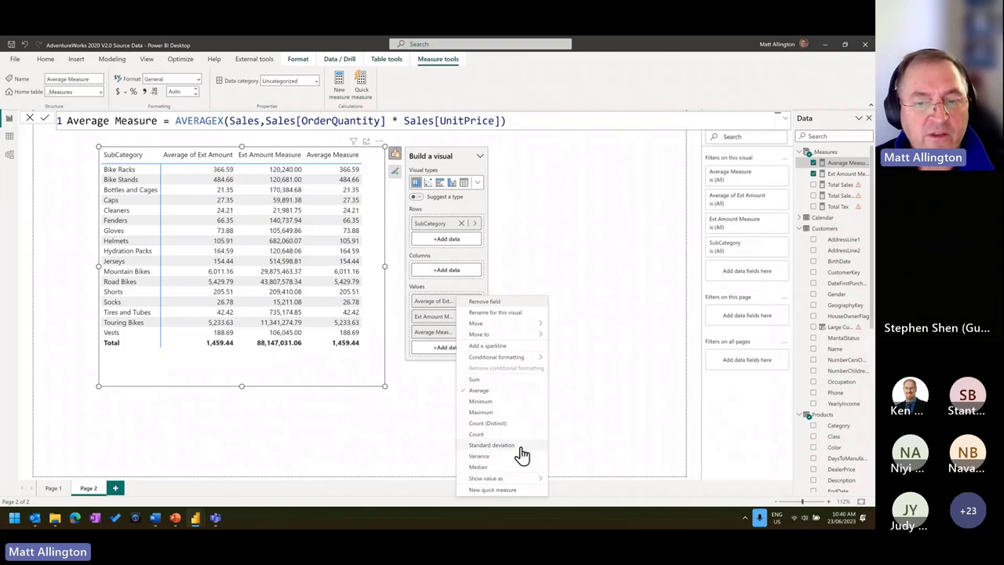
{"action": "left_click", "coordinate": [346, 443]}
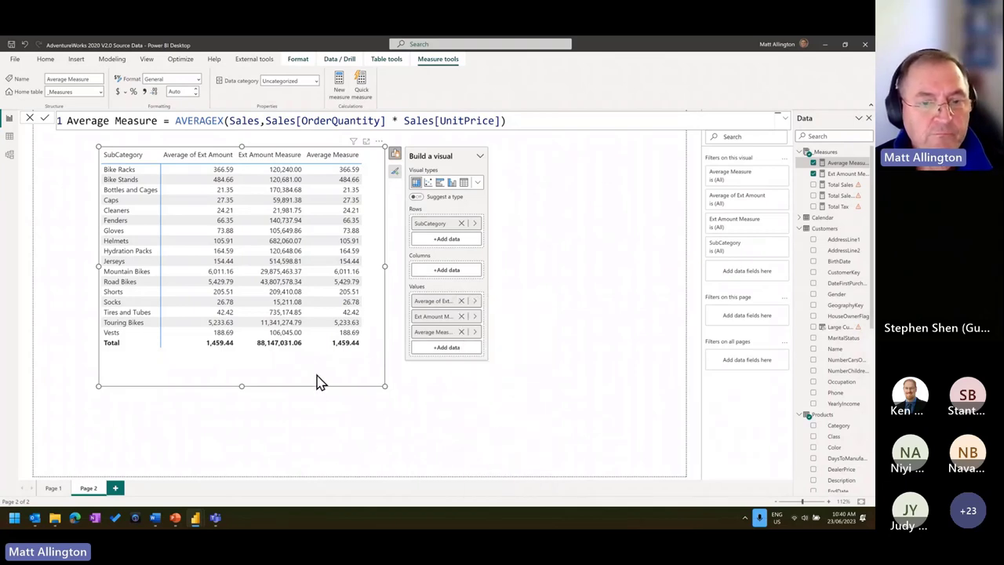
{"action": "left_click", "coordinate": [314, 382]}
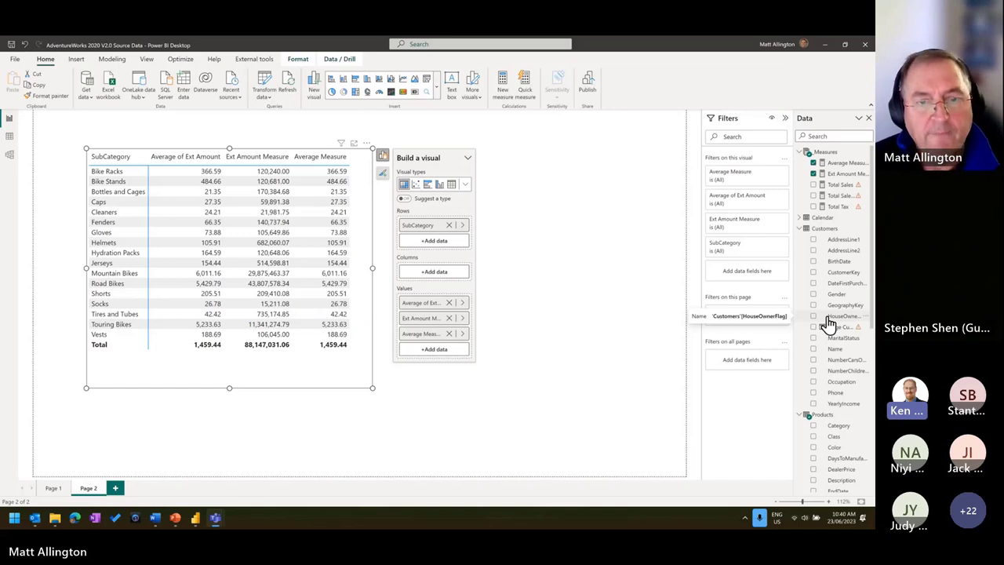
Delete the Sales prefixes from [OrderQuantity] and [UnitPrice] in Ext Amount Measure and commit
{"action": "left_click", "coordinate": [844, 174]}
{"action": "left_click_drag", "start_coordinate": [266, 121], "coordinate": [498, 124]}
{"action": "left_click", "coordinate": [282, 121]}
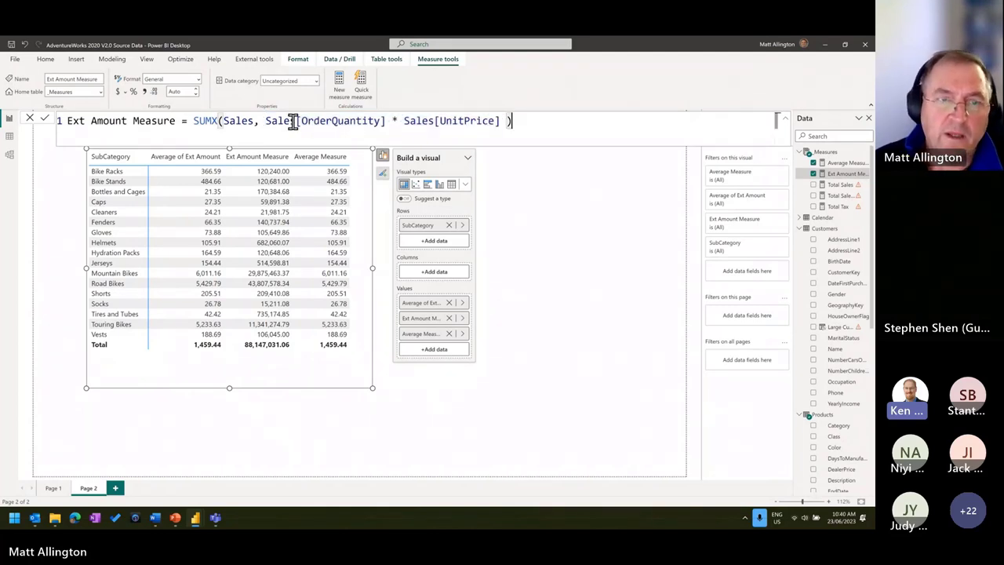
{"action": "double_click", "coordinate": [284, 120]}
{"action": "key", "text": "Delete"}
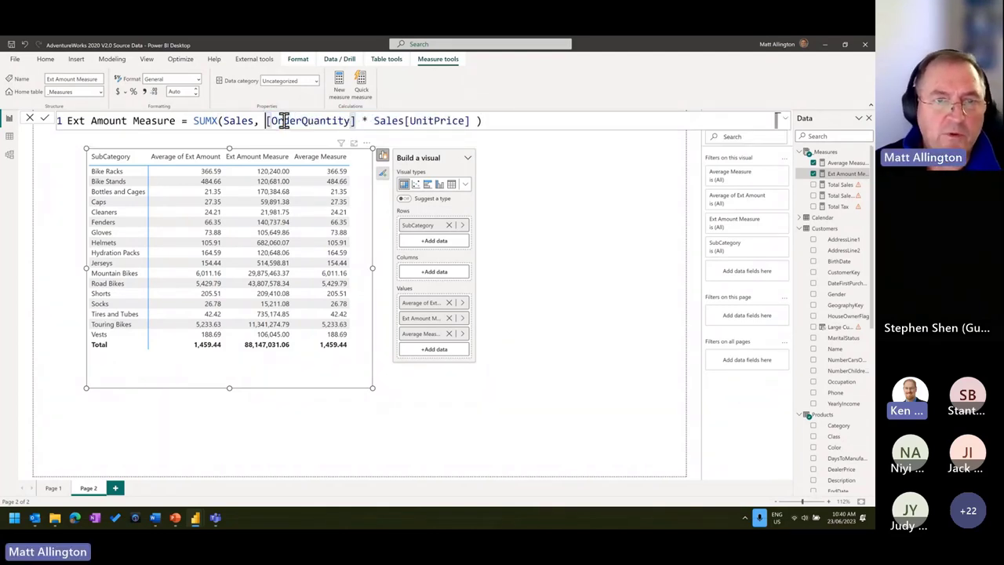
{"action": "double_click", "coordinate": [388, 120]}
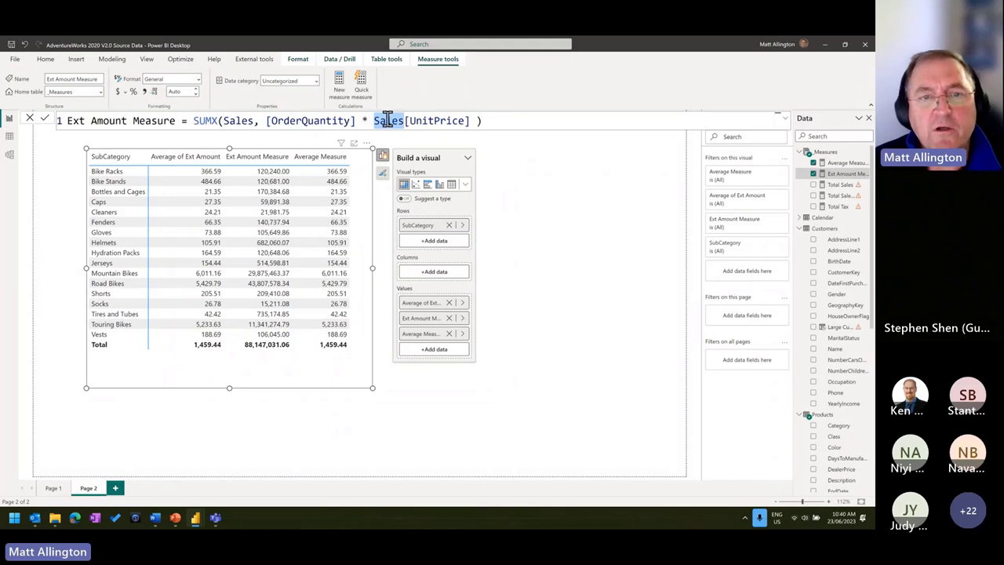
{"action": "key", "text": "Delete"}
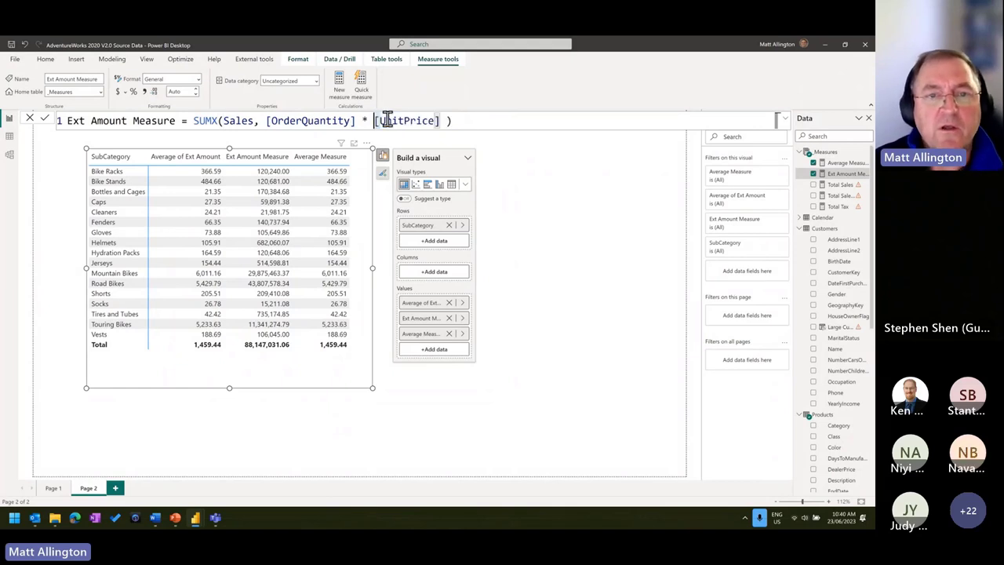
{"action": "left_click", "coordinate": [44, 118]}
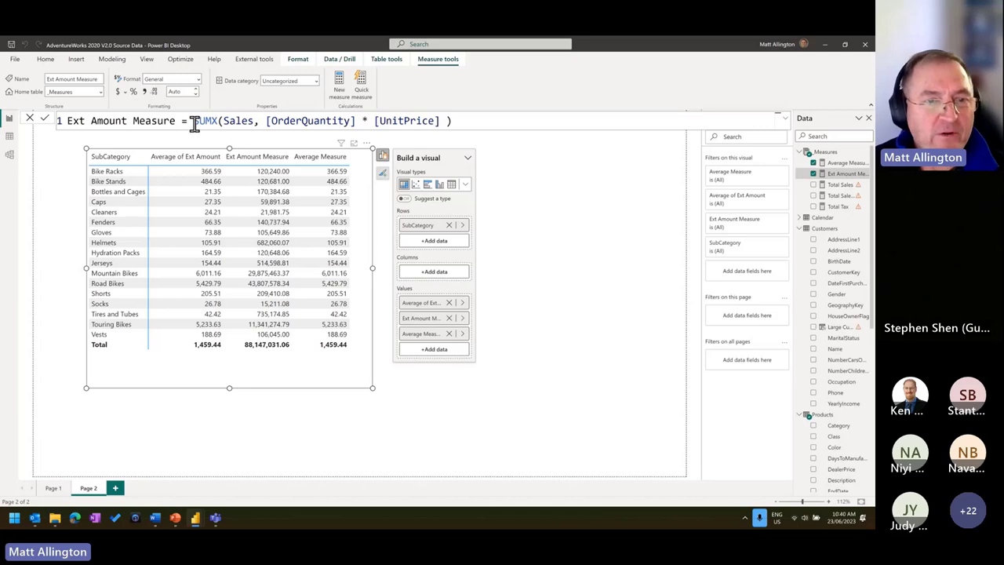
Highlight the SUMX expression, its [OrderQuantity] reference and the Sales table argument
{"action": "left_click_drag", "start_coordinate": [193, 121], "coordinate": [494, 150]}
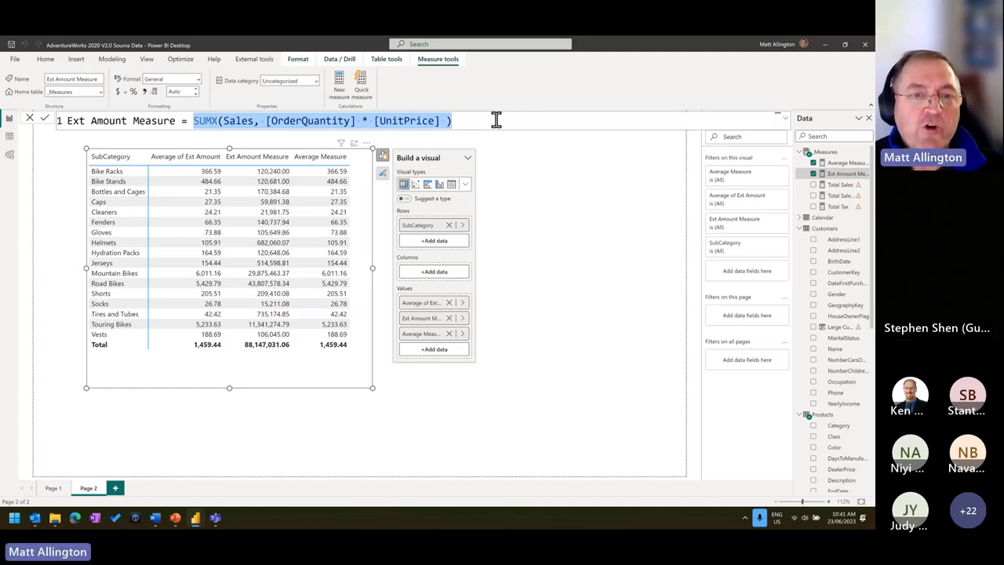
{"action": "left_click", "coordinate": [495, 119]}
{"action": "left_click_drag", "start_coordinate": [264, 120], "coordinate": [355, 120]}
{"action": "left_click_drag", "start_coordinate": [254, 120], "coordinate": [193, 123]}
{"action": "left_click", "coordinate": [240, 123]}
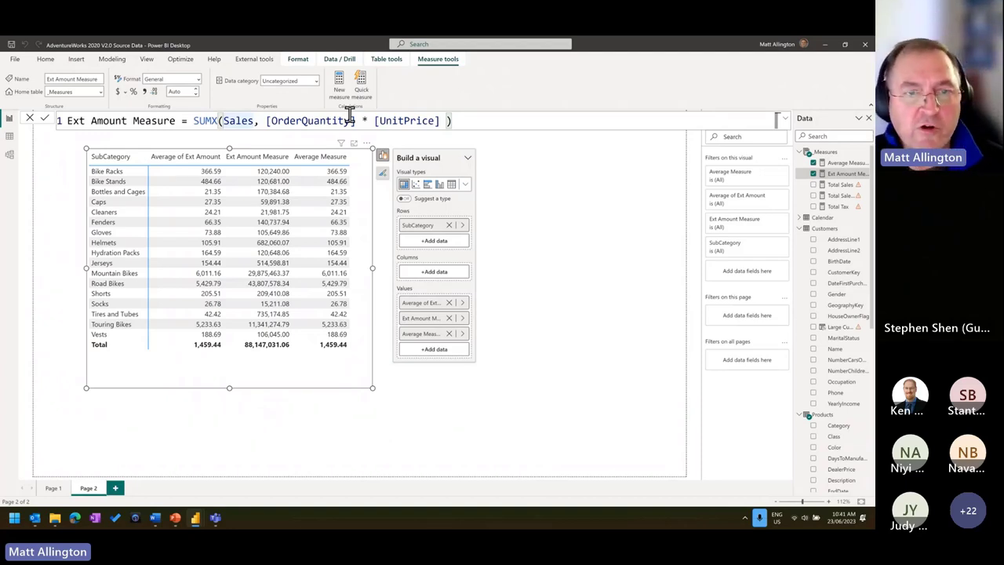
Add a Products calculated column UnitPrice = 1, then show the Average Measure formula
{"action": "right_click", "coordinate": [839, 229]}
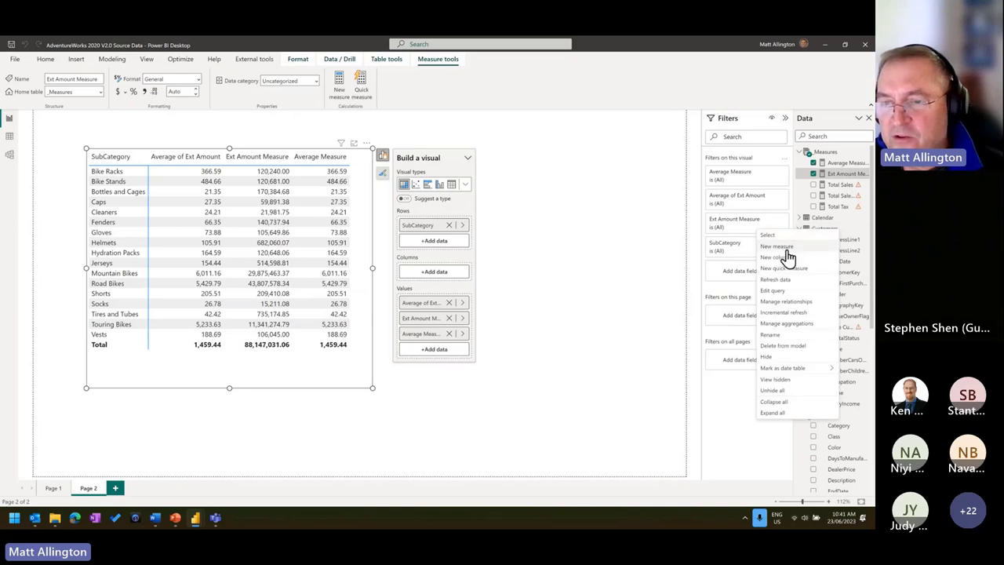
{"action": "key", "text": "Escape"}
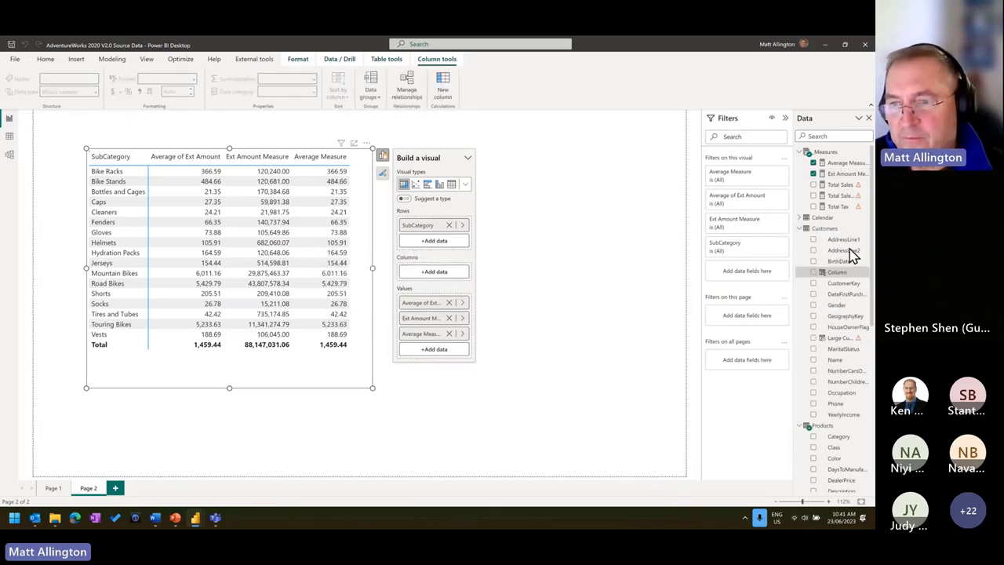
{"action": "left_click", "coordinate": [802, 228]}
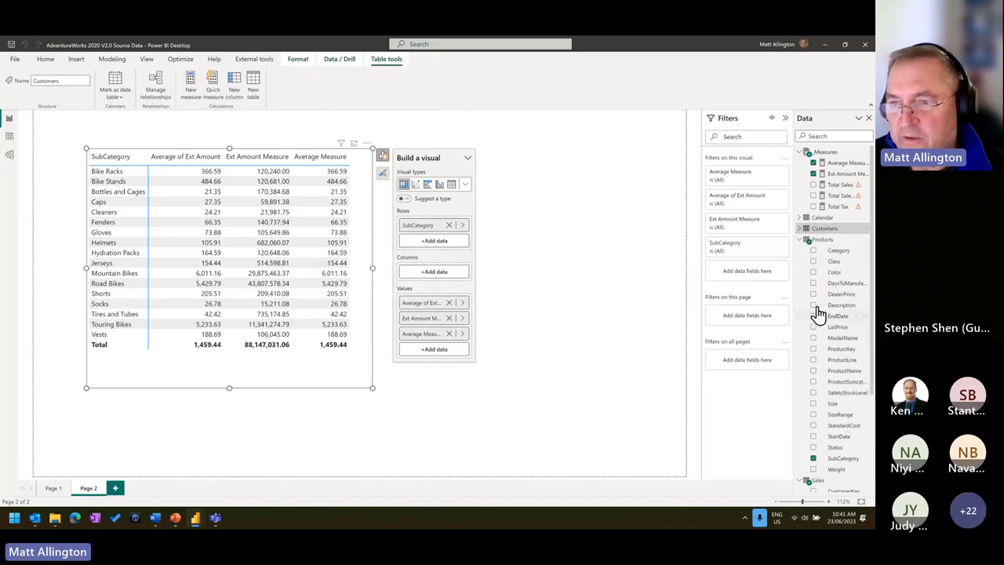
{"action": "right_click", "coordinate": [824, 239]}
{"action": "left_click", "coordinate": [777, 269]}
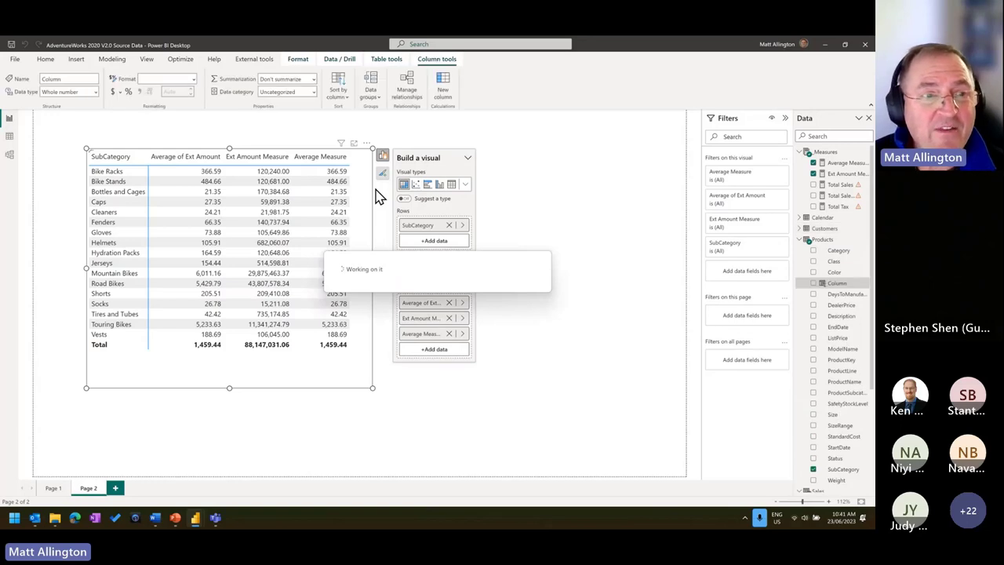
{"action": "key", "text": "ctrl+a"}
{"action": "type", "text": "UnitPrice = 1"}
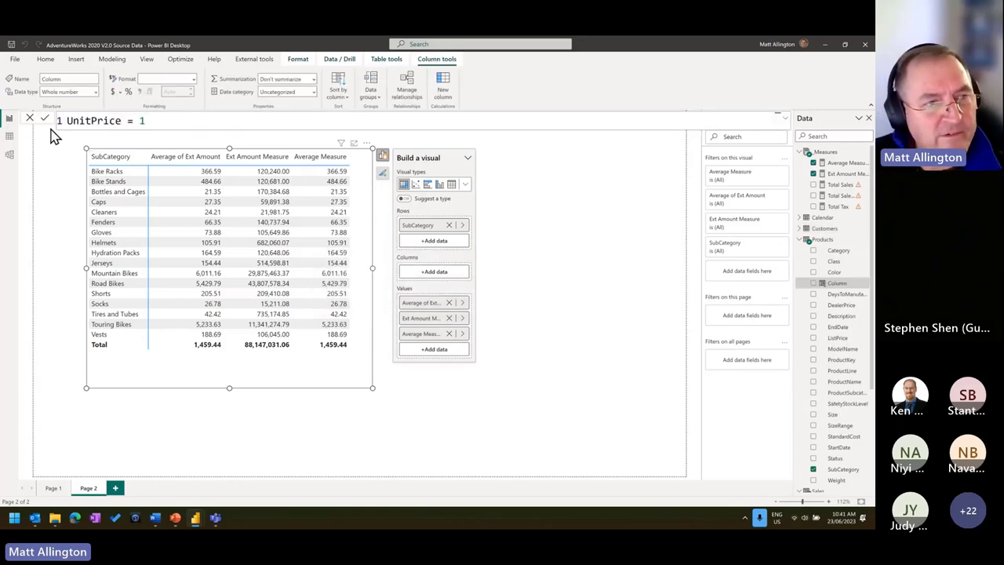
{"action": "key", "text": "Return"}
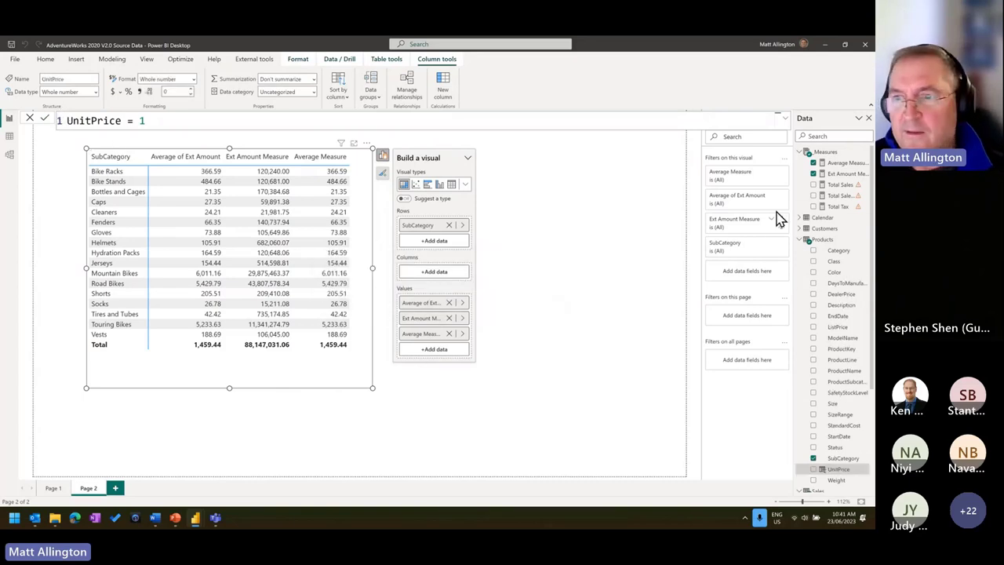
{"action": "left_click", "coordinate": [838, 163]}
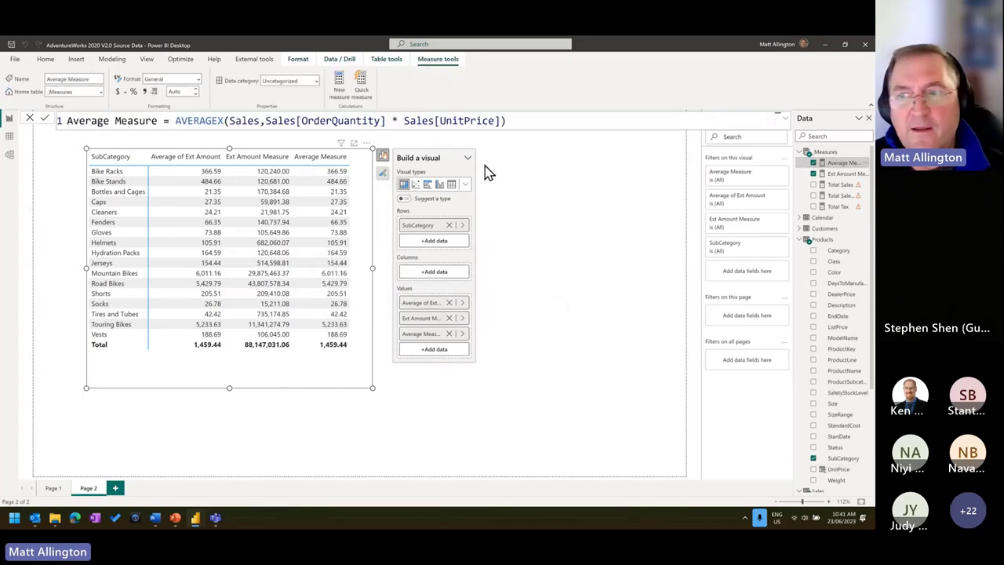
Replace Sales with Products as the SUMX table in Ext Amount Measure
{"action": "left_click", "coordinate": [845, 174]}
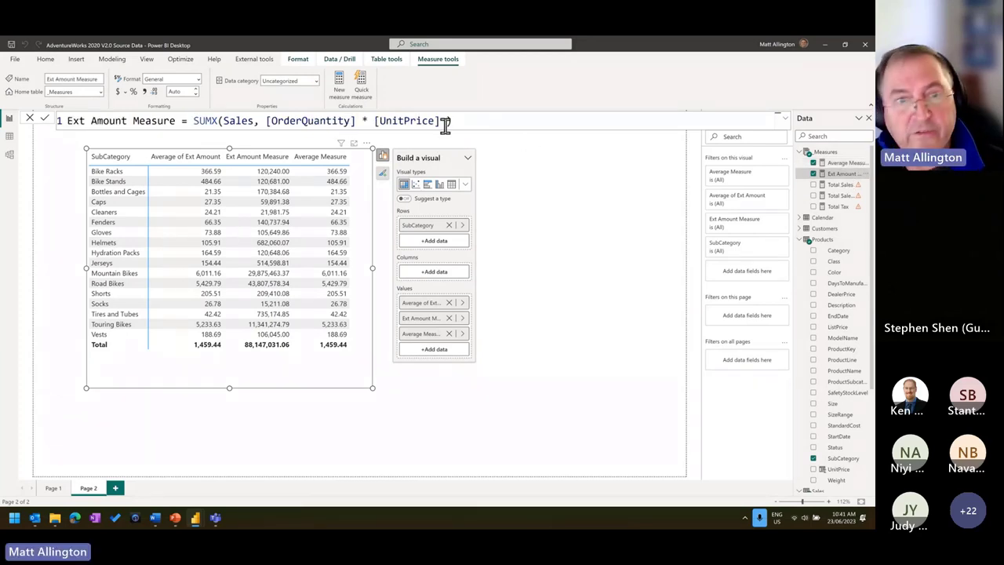
{"action": "left_click_drag", "start_coordinate": [373, 112], "coordinate": [441, 134]}
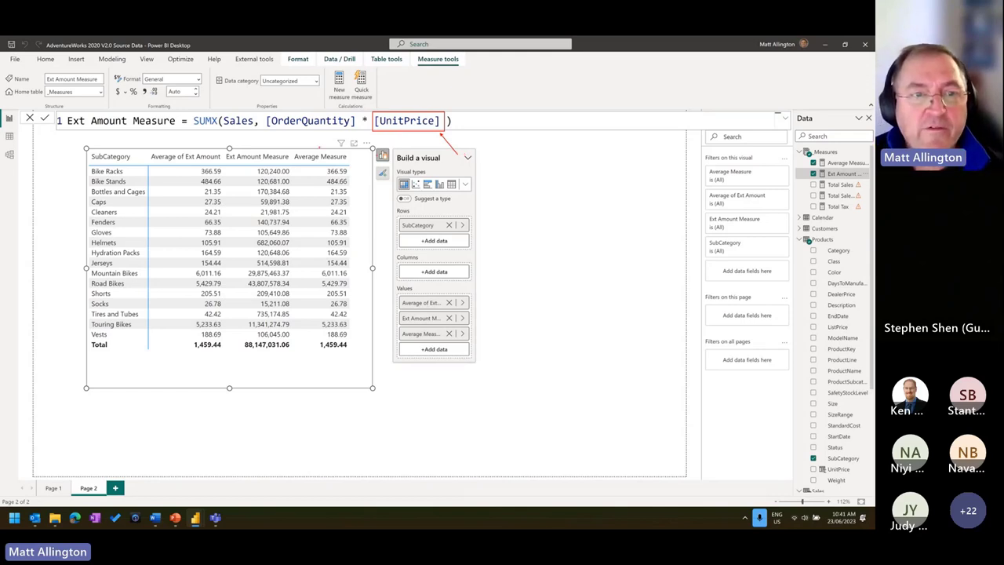
{"action": "double_click", "coordinate": [239, 120]}
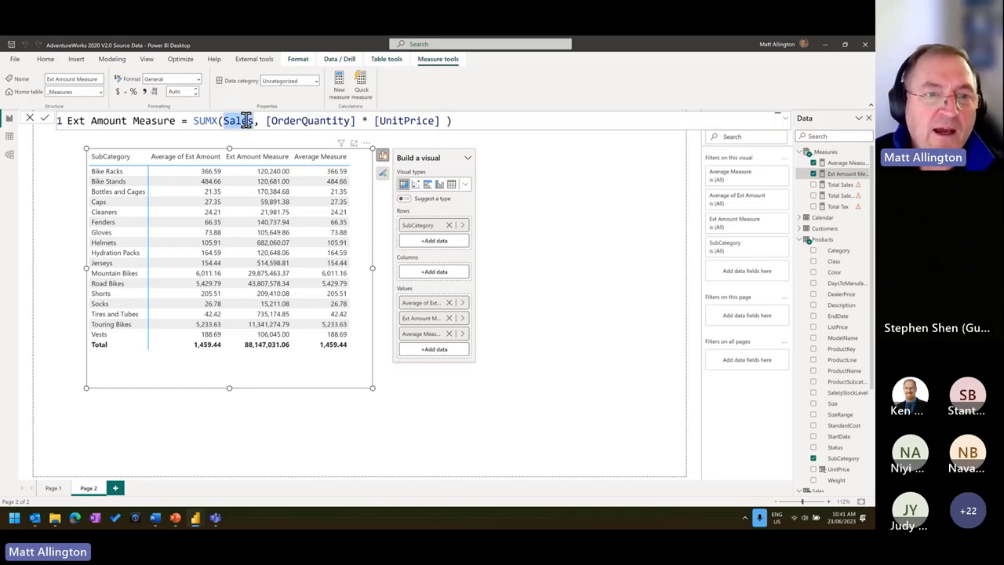
{"action": "type", "text": "Products"}
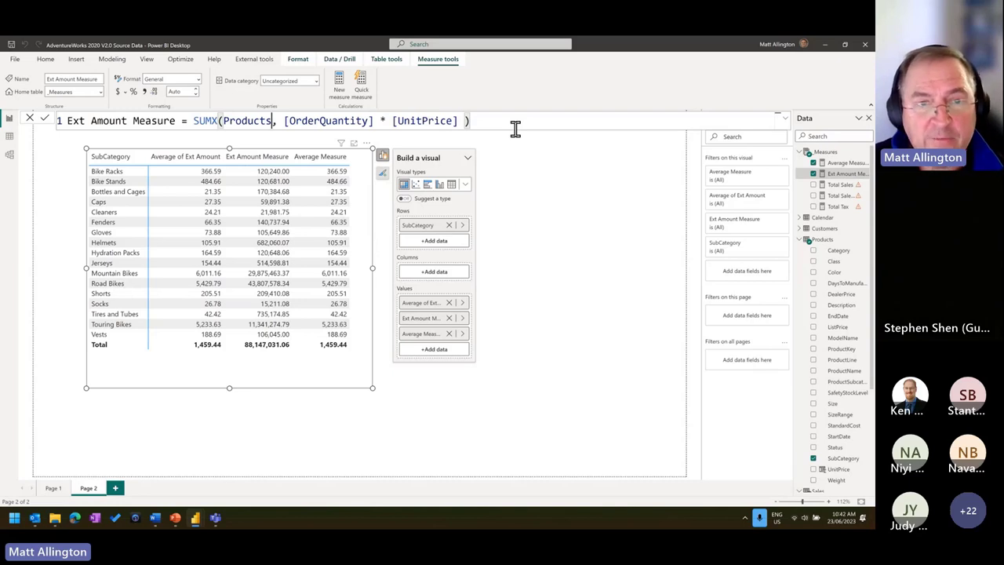
Commit the Products version, then prefix [OrderQuantity] with Sales and commit again
{"action": "left_click", "coordinate": [45, 118]}
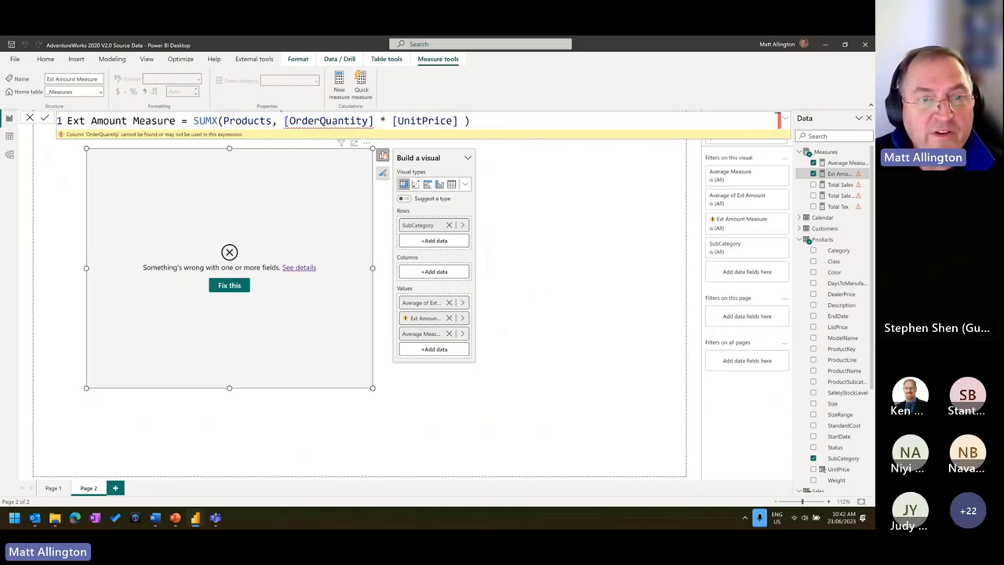
{"action": "left_click_drag", "start_coordinate": [273, 148], "coordinate": [266, 126]}
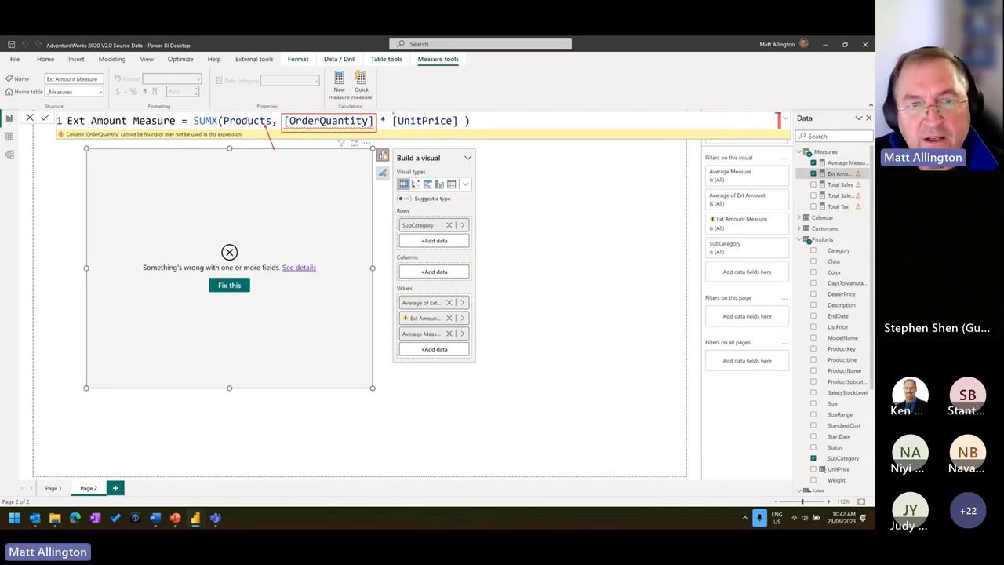
{"action": "left_click_drag", "start_coordinate": [390, 113], "coordinate": [463, 131]}
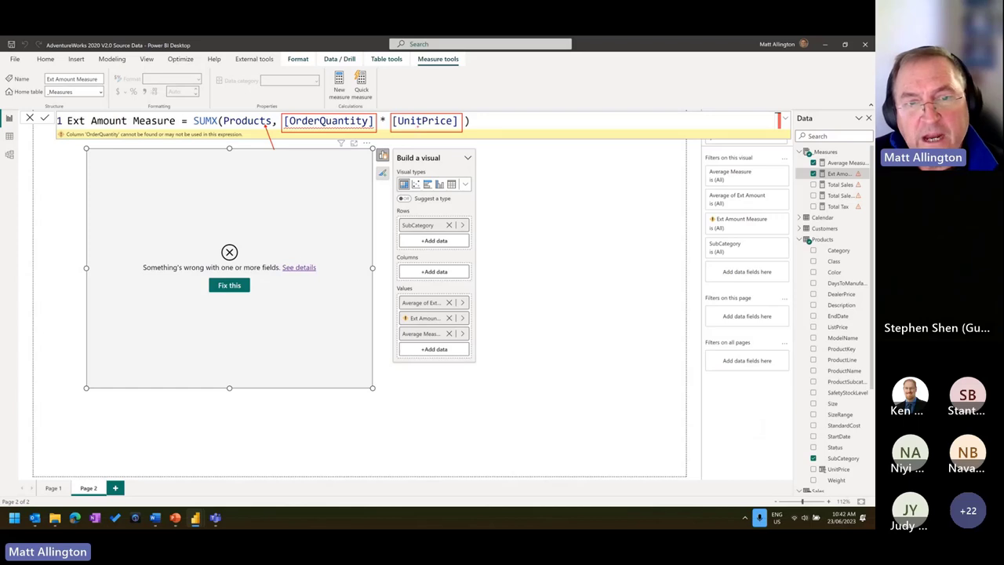
{"action": "left_click_drag", "start_coordinate": [450, 113], "coordinate": [459, 94]}
{"action": "key", "text": "Escape"}
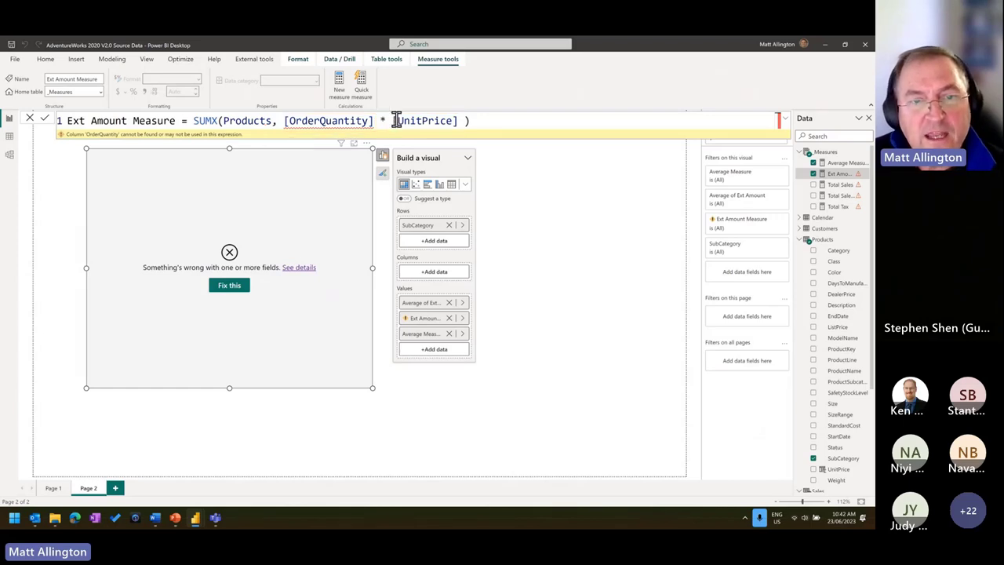
{"action": "left_click", "coordinate": [284, 121]}
{"action": "type", "text": "Sales"}
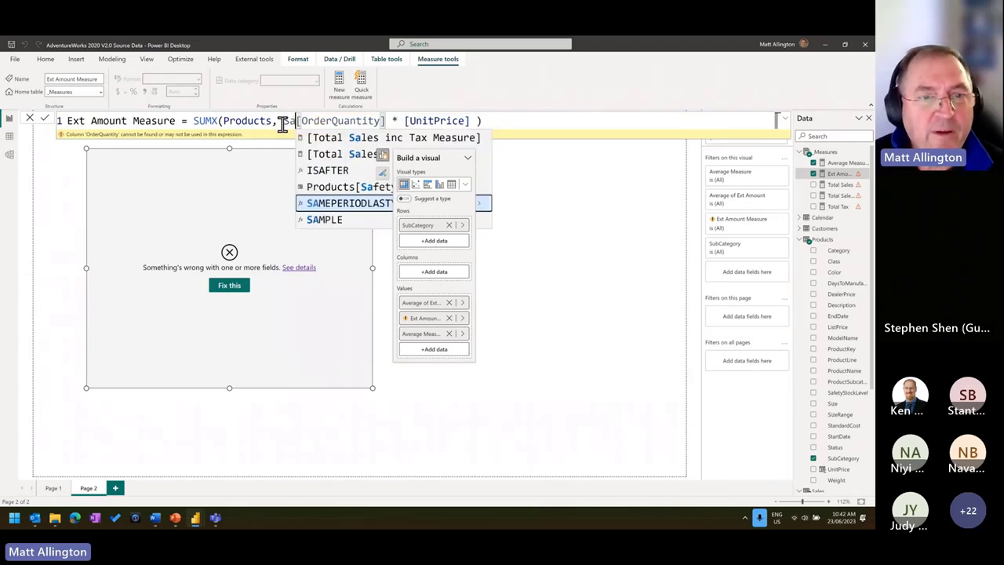
{"action": "key", "text": "Escape"}
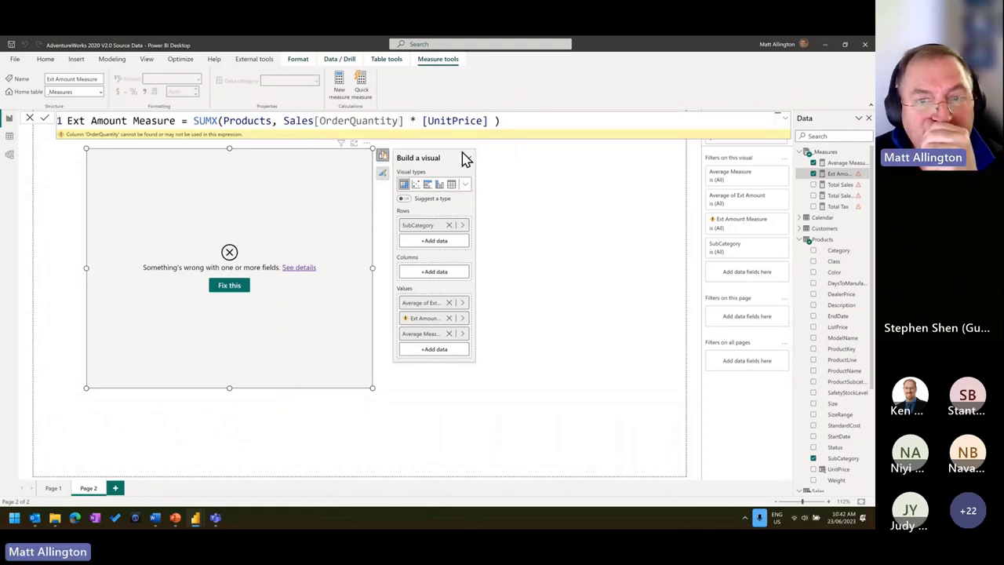
{"action": "key", "text": "Return"}
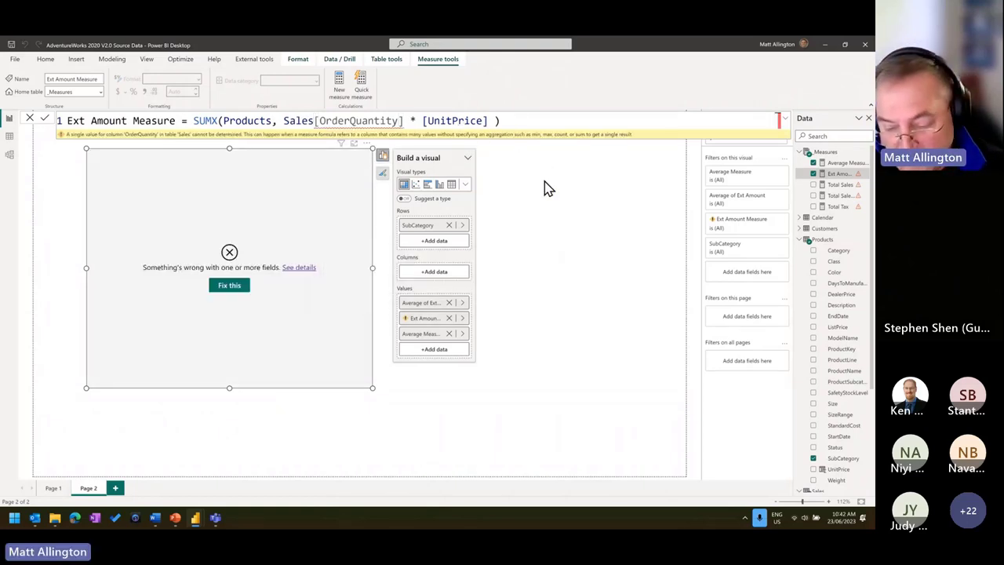
Switch SUMX back to Sales, prefix [UnitPrice] with Sales, commit, and deselect the table
{"action": "left_click_drag", "start_coordinate": [420, 112], "coordinate": [491, 131]}
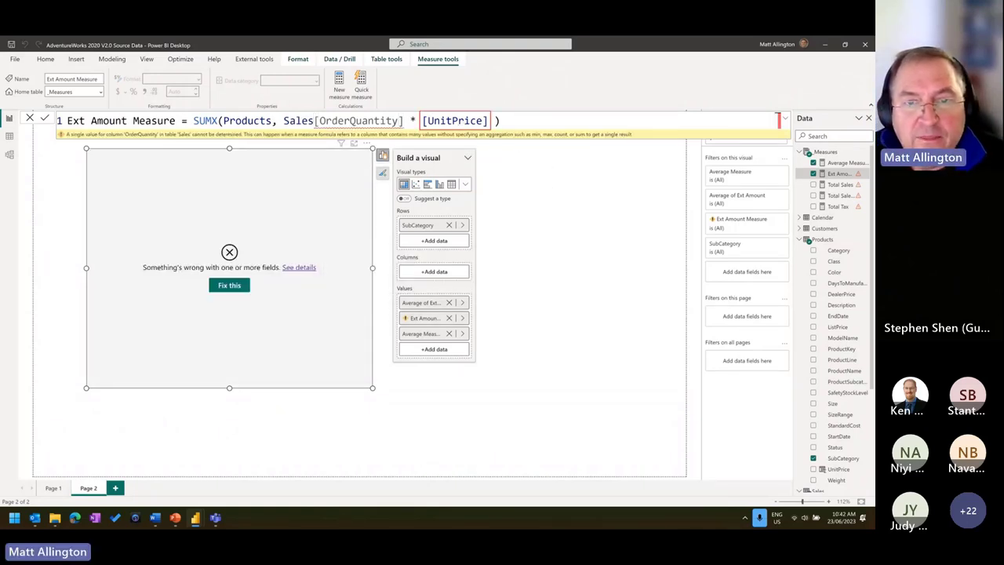
{"action": "left_click_drag", "start_coordinate": [499, 78], "coordinate": [484, 107]}
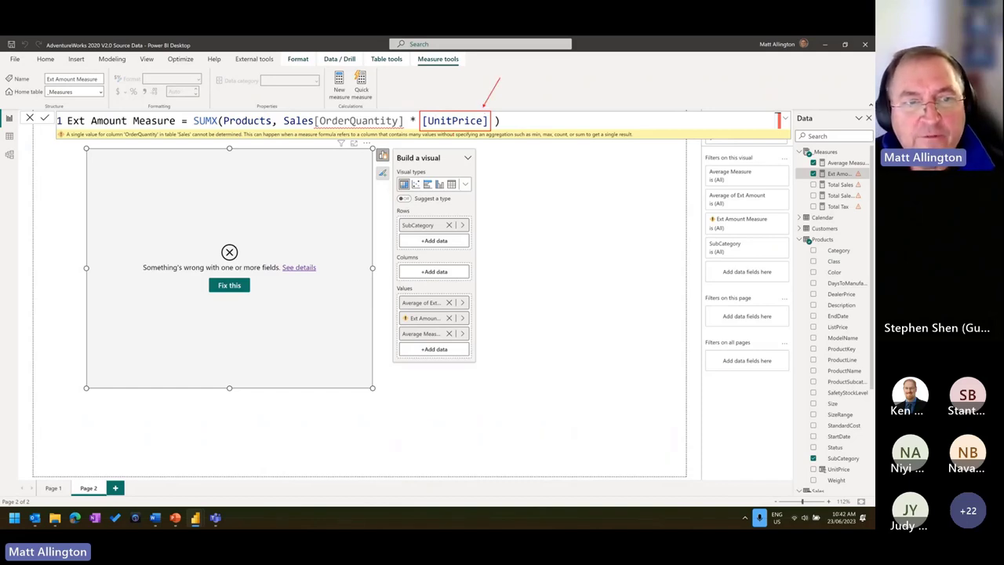
{"action": "left_click_drag", "start_coordinate": [290, 88], "coordinate": [256, 117]}
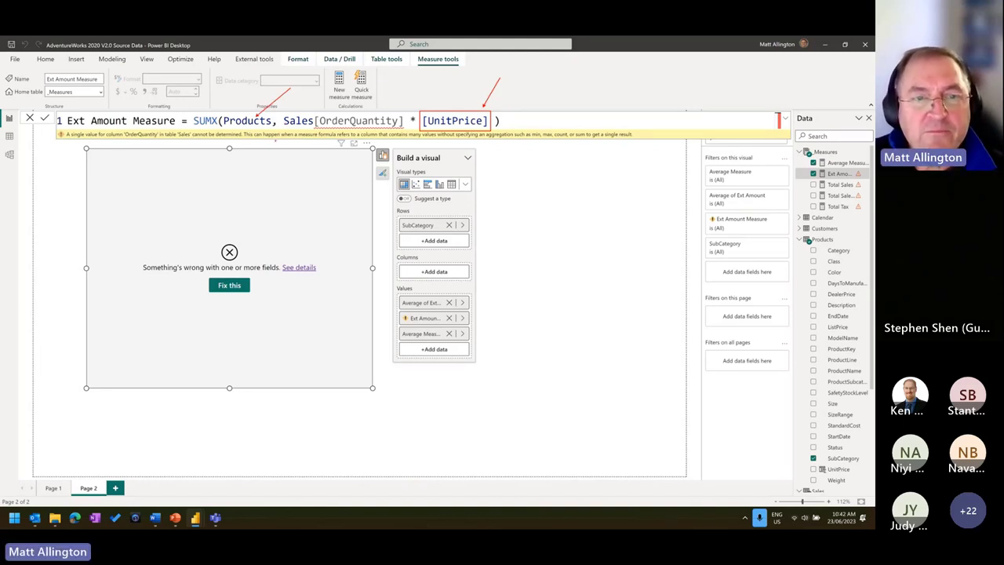
{"action": "key", "text": "Escape"}
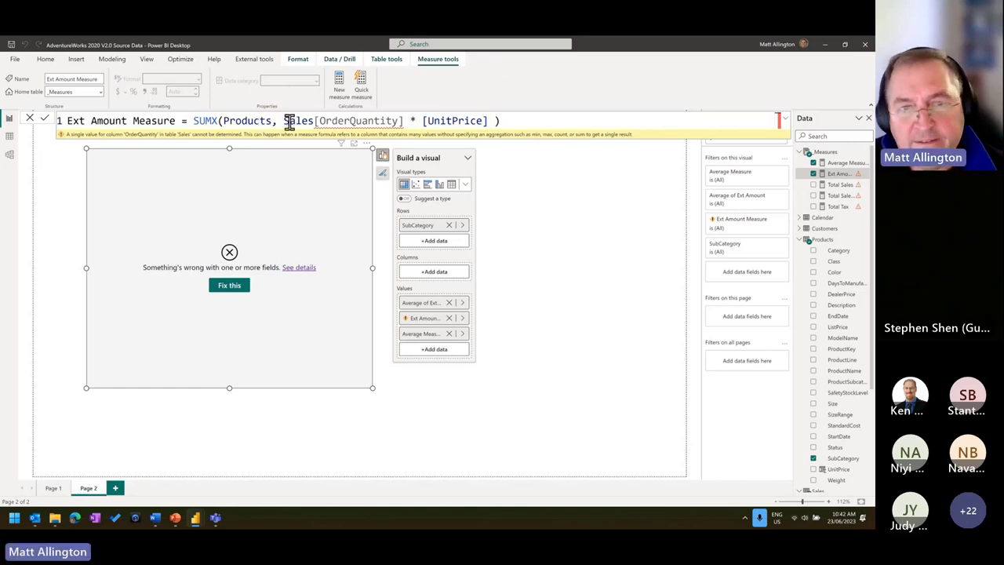
{"action": "double_click", "coordinate": [251, 120]}
{"action": "type", "text": "Sal"}
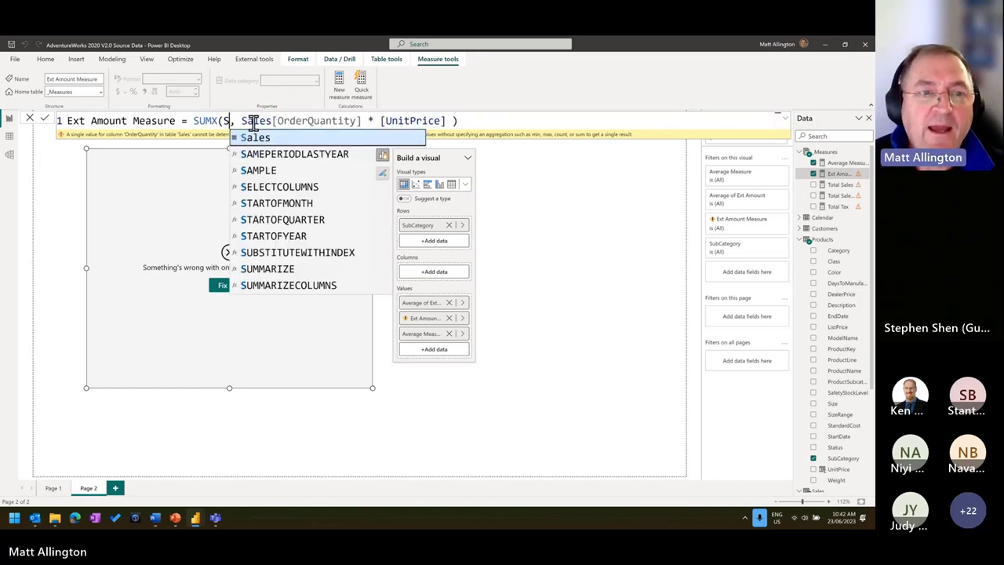
{"action": "type", "text": "es"}
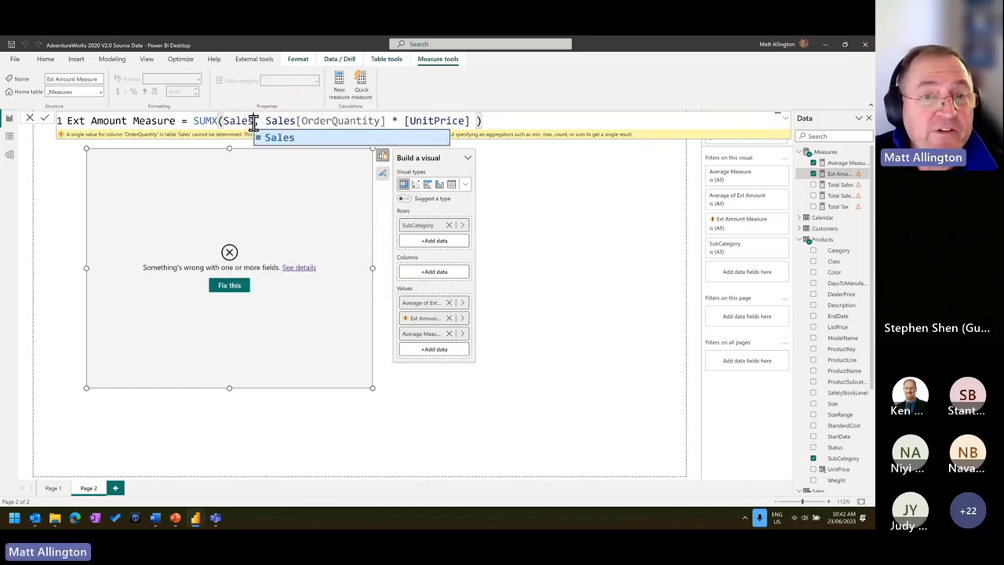
{"action": "left_click", "coordinate": [404, 120]}
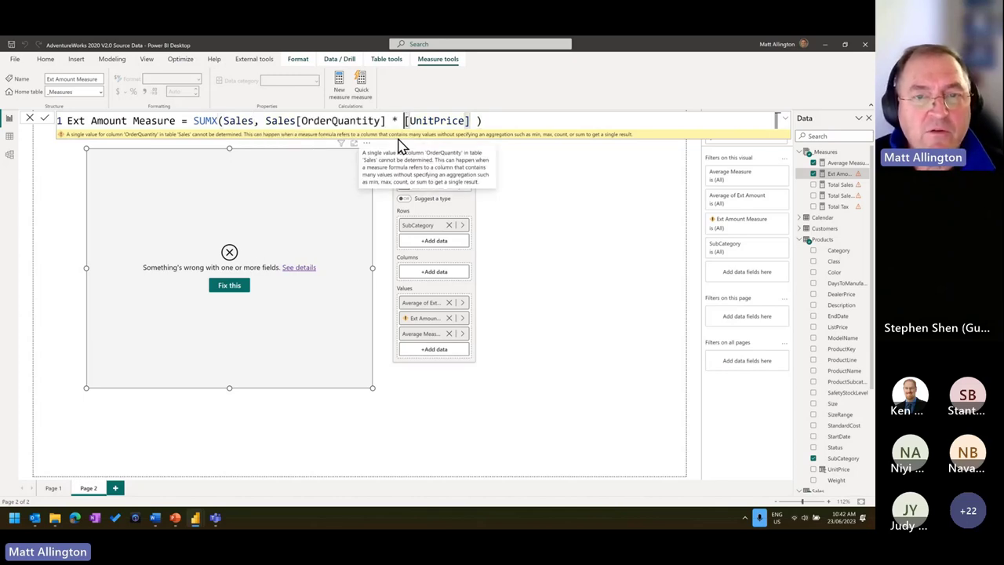
{"action": "type", "text": "Sales"}
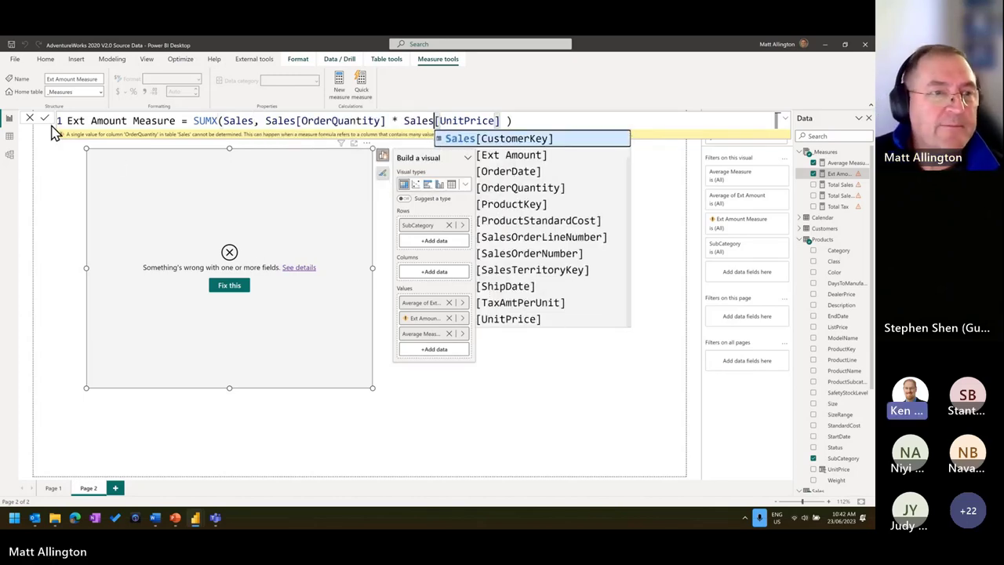
{"action": "key", "text": "Escape"}
{"action": "key", "text": "Return"}
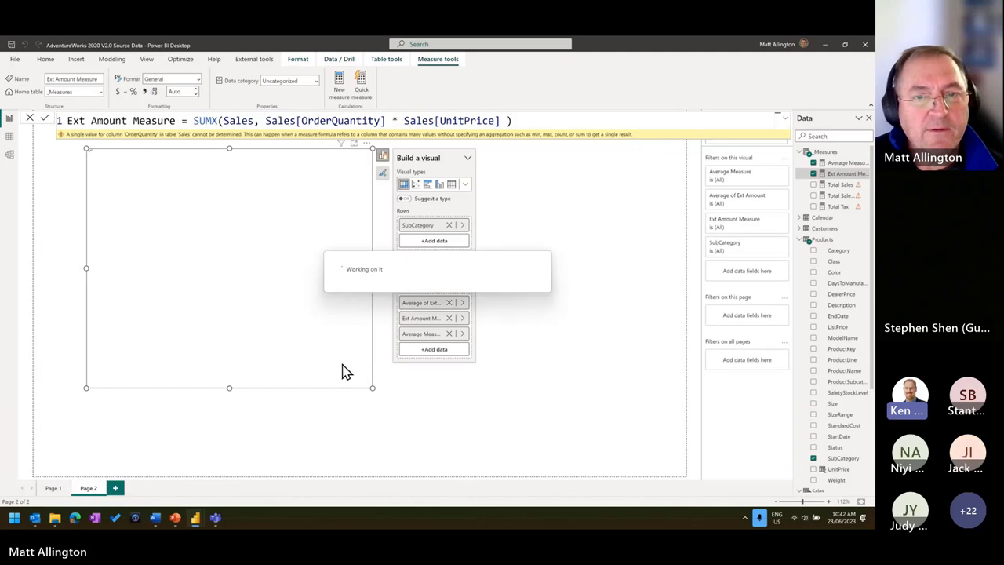
{"action": "left_click", "coordinate": [467, 428]}
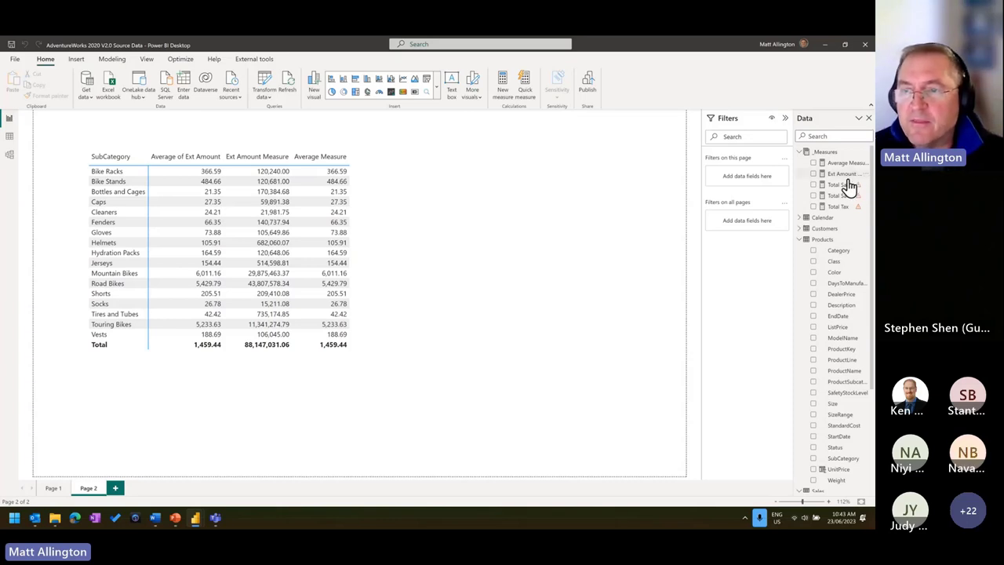
Start a new measure in _Measures whose formula so far reads test = sumx(
{"action": "right_click", "coordinate": [825, 160]}
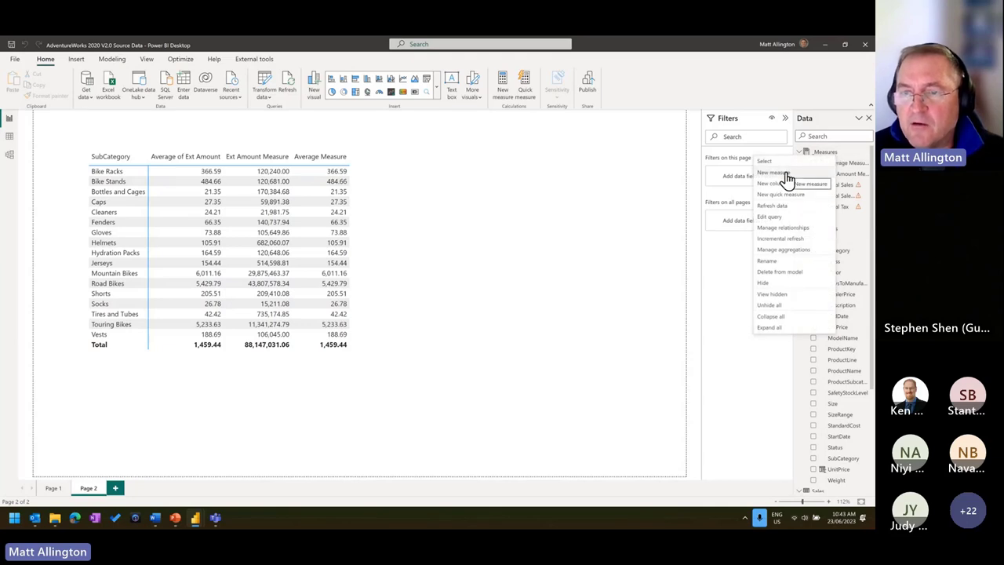
{"action": "left_click", "coordinate": [443, 191]}
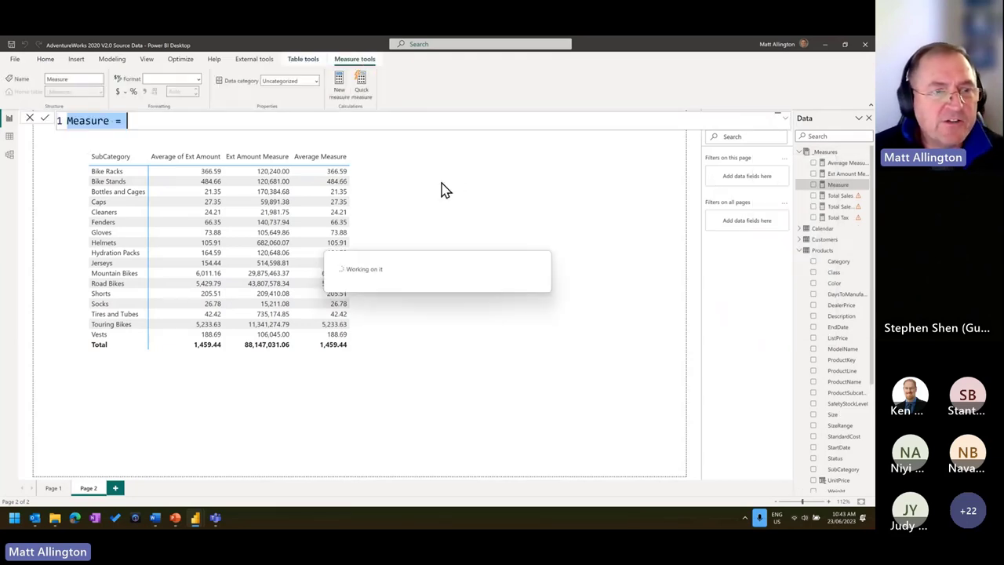
{"action": "type", "text": "test "}
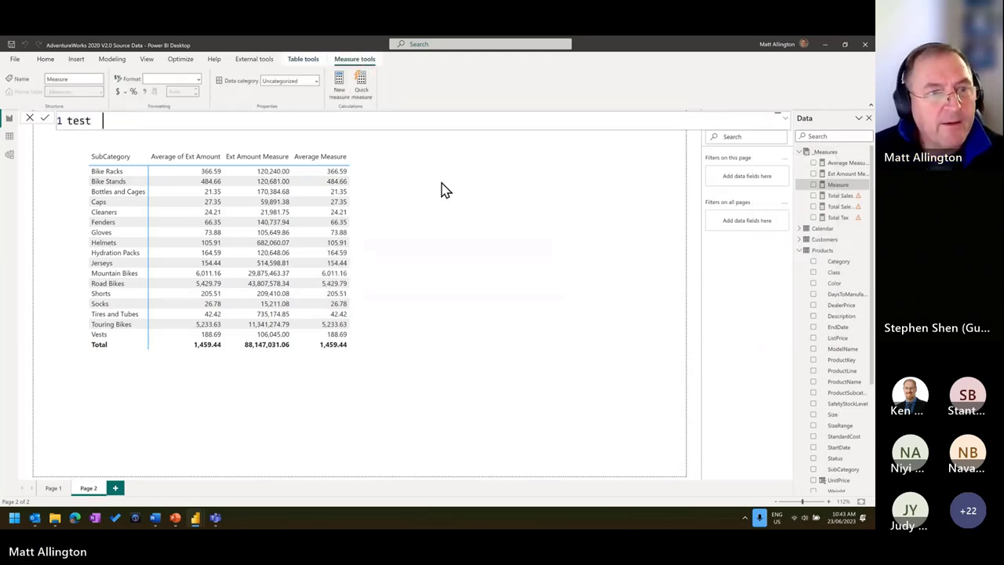
{"action": "type", "text": "= sumx("}
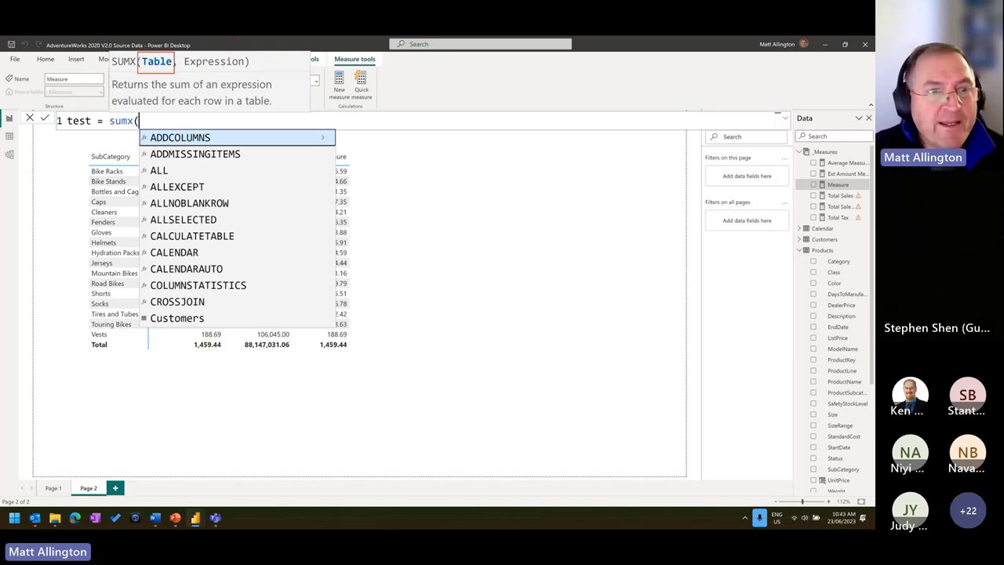
{"action": "mouse_move", "coordinate": [179, 68]}
{"action": "left_mouse_down"}
{"action": "mouse_move", "coordinate": [247, 56]}
{"action": "mouse_move", "coordinate": [241, 94]}
{"action": "left_mouse_up"}
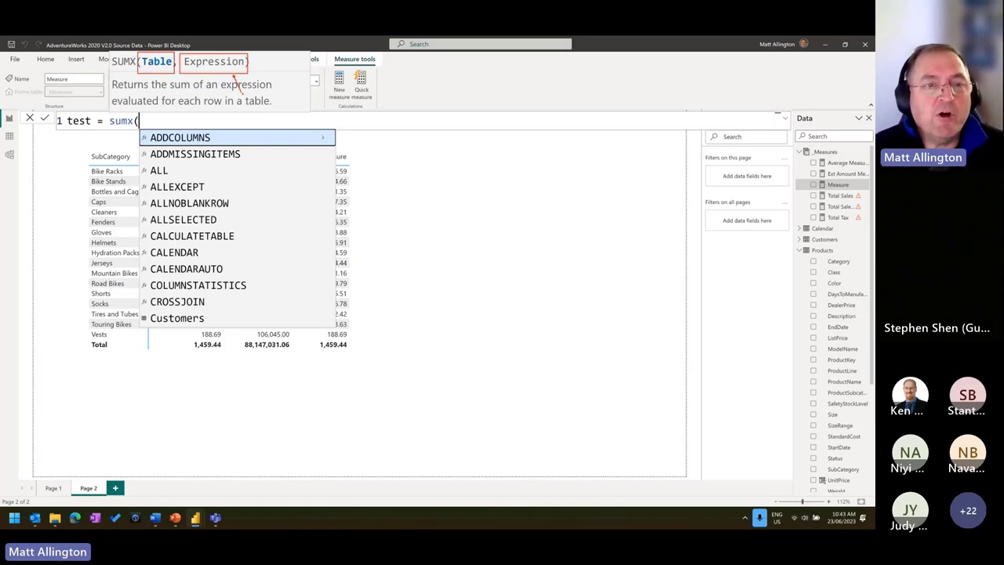
{"action": "left_click_drag", "start_coordinate": [210, 70], "coordinate": [206, 91]}
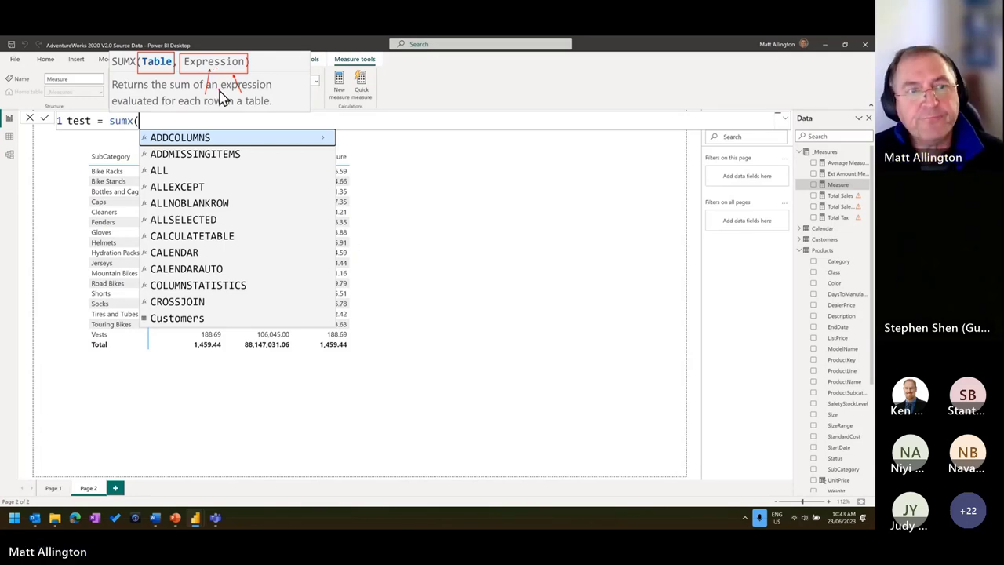
{"action": "key", "text": "Escape"}
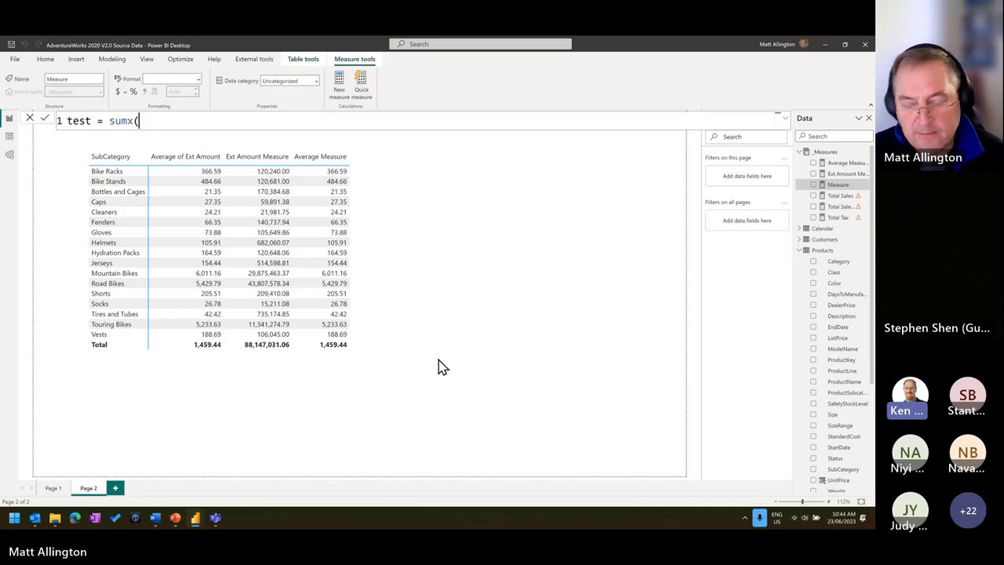
Discard the unfinished test measure so _Measures lists only the earlier measures
{"action": "key", "text": "Escape"}
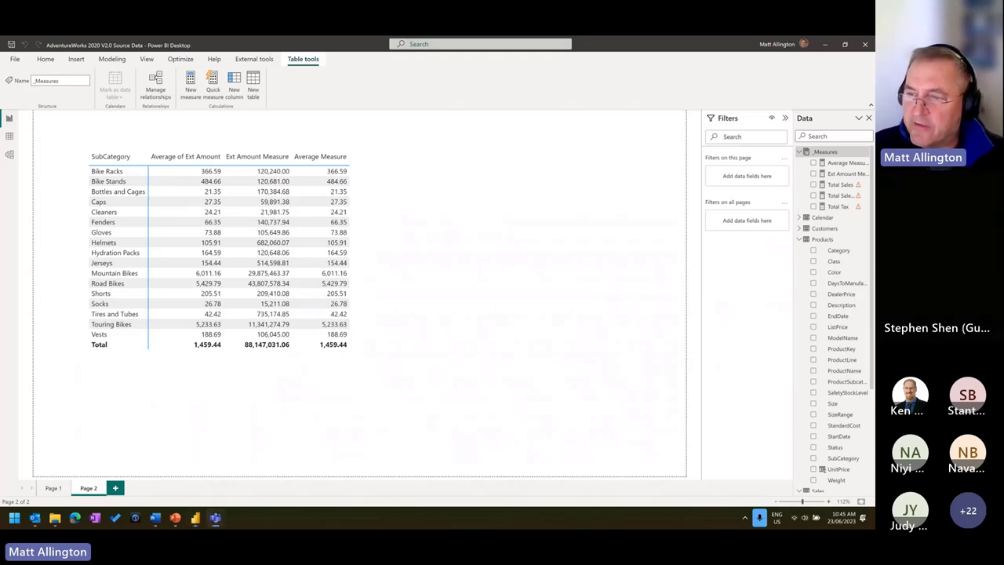
Bring up the Sames Stores SUMX report and show its Summary page totalling $20,679
{"action": "left_click", "coordinate": [198, 520]}
{"action": "left_click", "coordinate": [197, 519]}
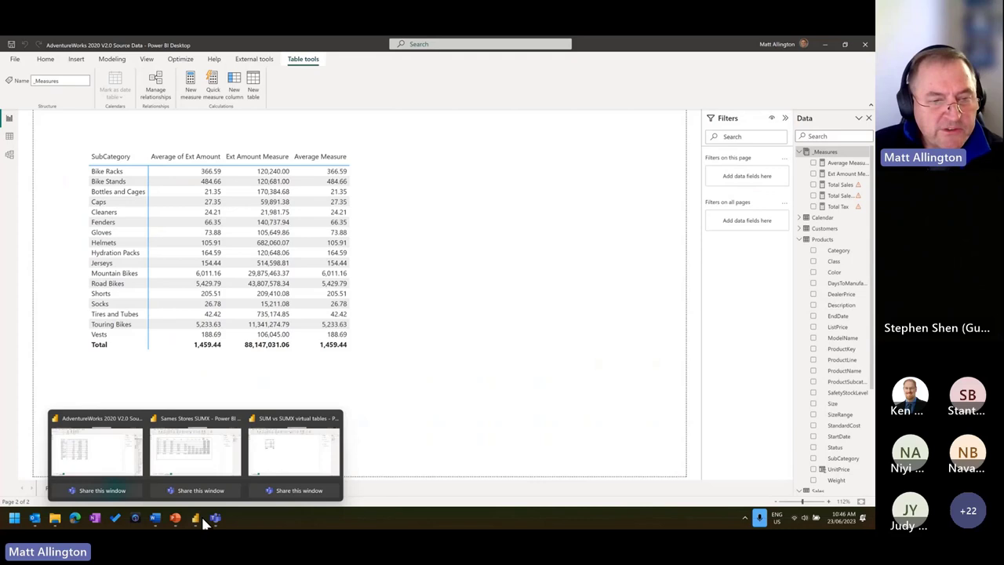
{"action": "left_click", "coordinate": [218, 450]}
{"action": "left_click", "coordinate": [58, 488]}
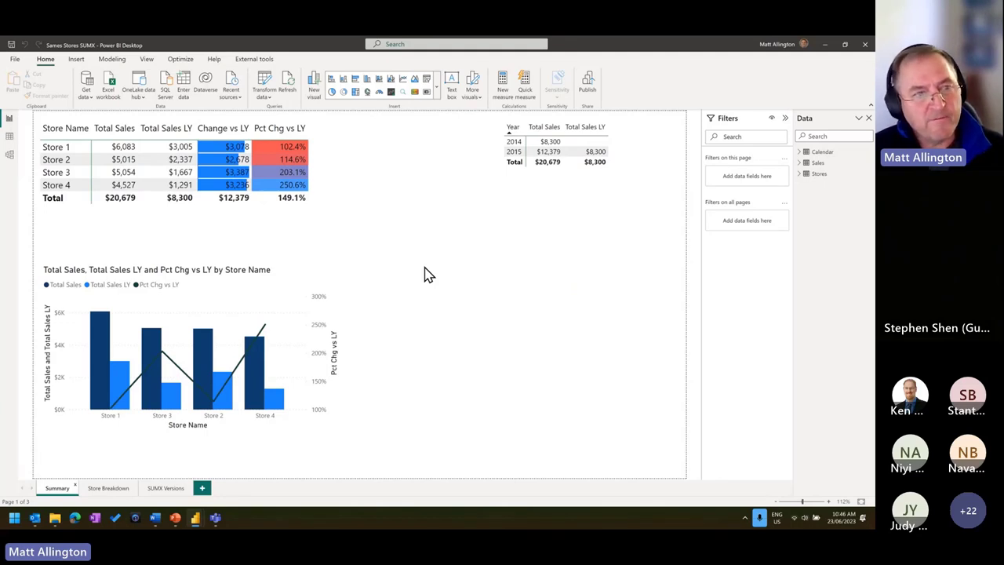
{"action": "left_click", "coordinate": [9, 136]}
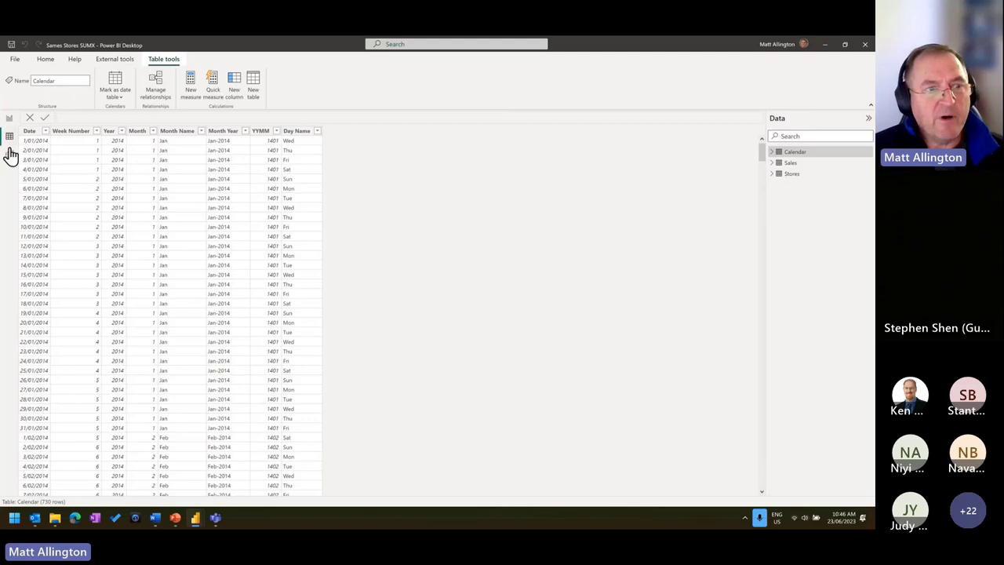
{"action": "left_click", "coordinate": [10, 155]}
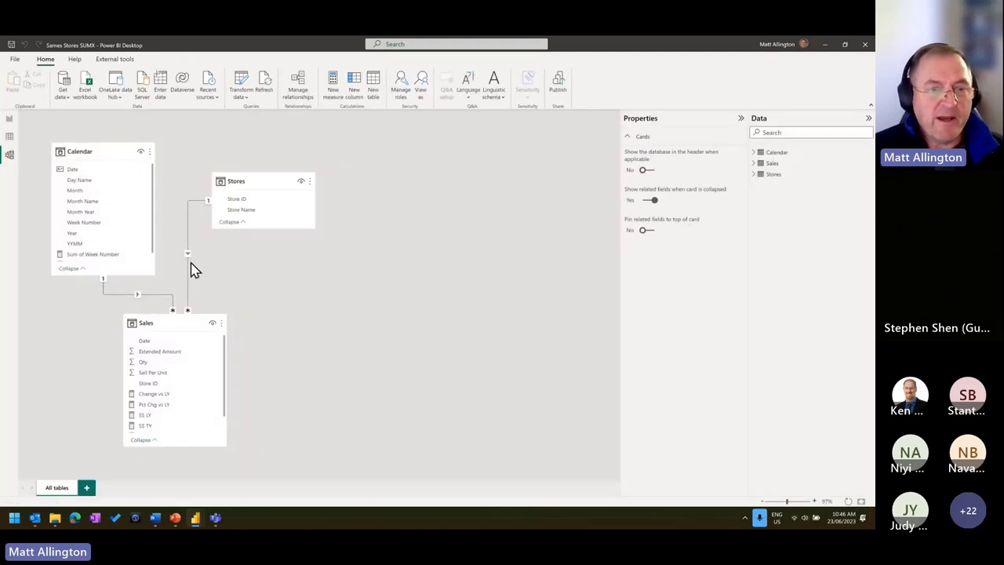
{"action": "mouse_move", "coordinate": [171, 318]}
{"action": "left_mouse_down"}
{"action": "mouse_move", "coordinate": [199, 312]}
{"action": "mouse_move", "coordinate": [186, 311]}
{"action": "left_mouse_up"}
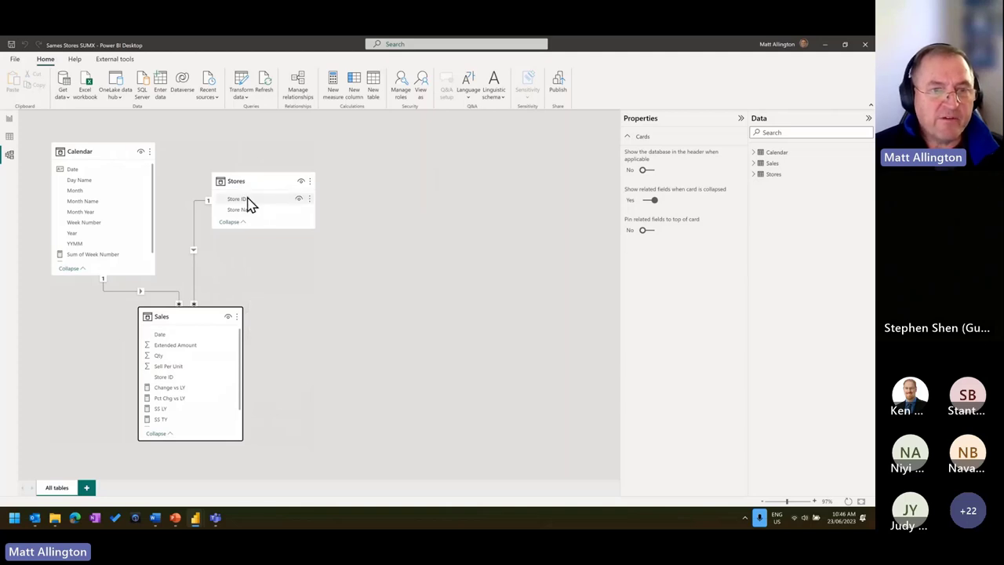
{"action": "left_click_drag", "start_coordinate": [248, 181], "coordinate": [258, 179]}
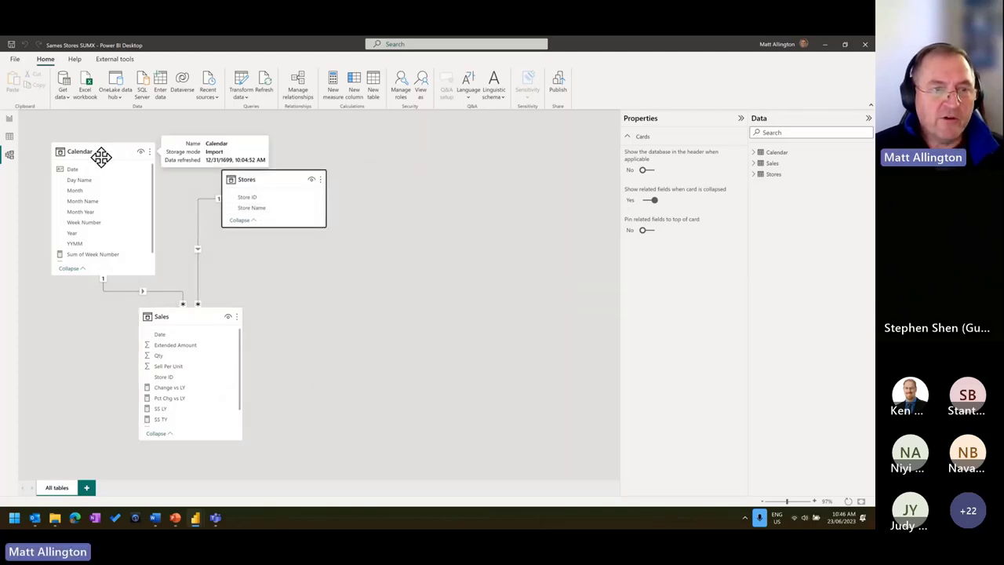
{"action": "left_click_drag", "start_coordinate": [101, 157], "coordinate": [90, 158]}
{"action": "left_click_drag", "start_coordinate": [183, 312], "coordinate": [186, 312]}
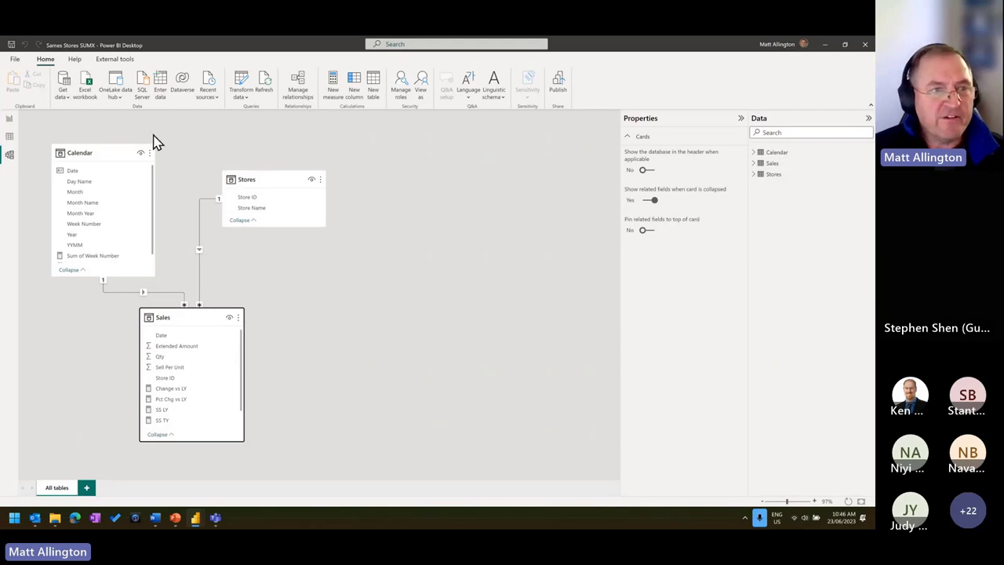
{"action": "left_click", "coordinate": [10, 137]}
{"action": "left_click", "coordinate": [792, 174]}
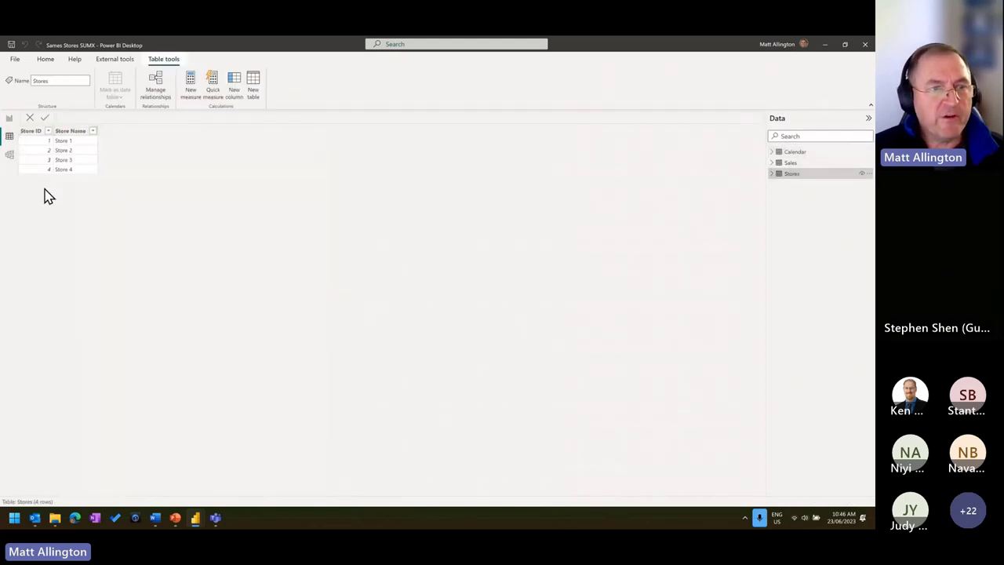
{"action": "left_click", "coordinate": [792, 163]}
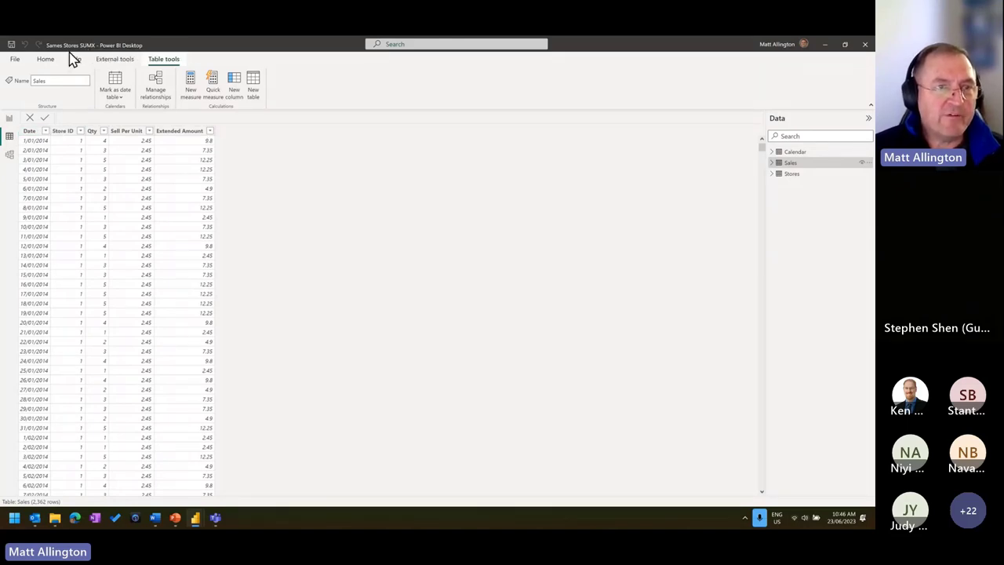
{"action": "left_click", "coordinate": [10, 123]}
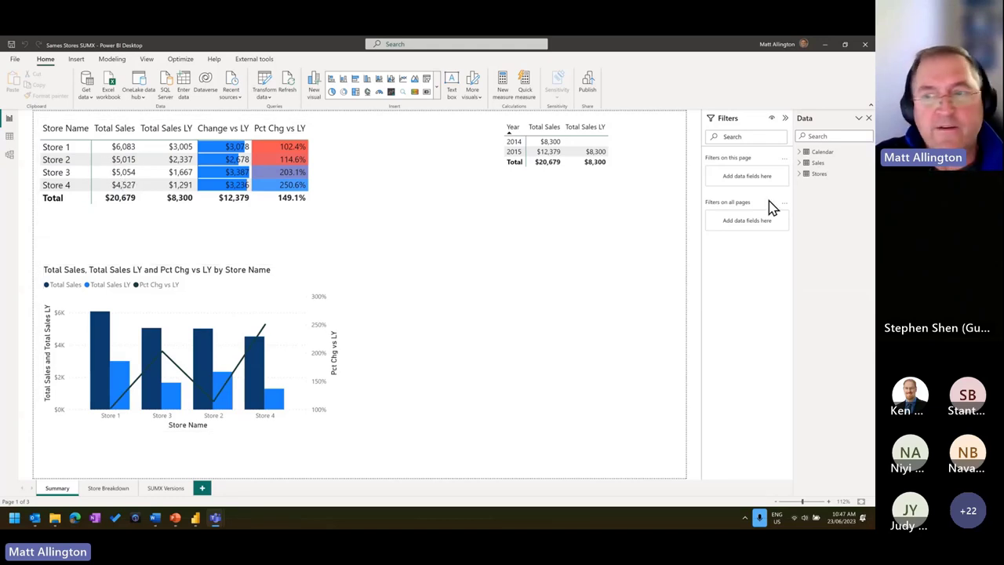
Expand the Sales table and review the Total Sales and Total Sales LY DAX formulas
{"action": "left_click", "coordinate": [808, 163]}
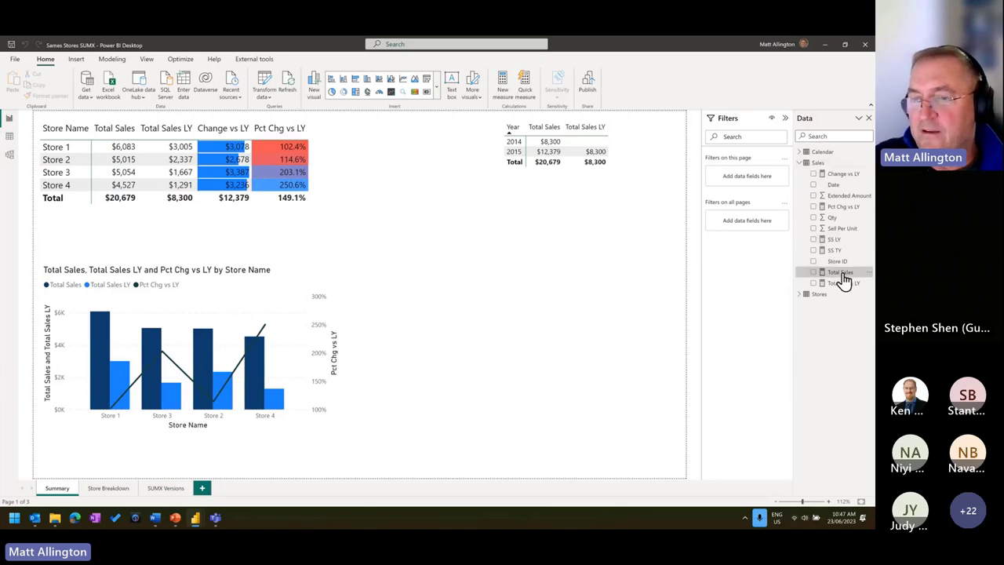
{"action": "left_click", "coordinate": [841, 275]}
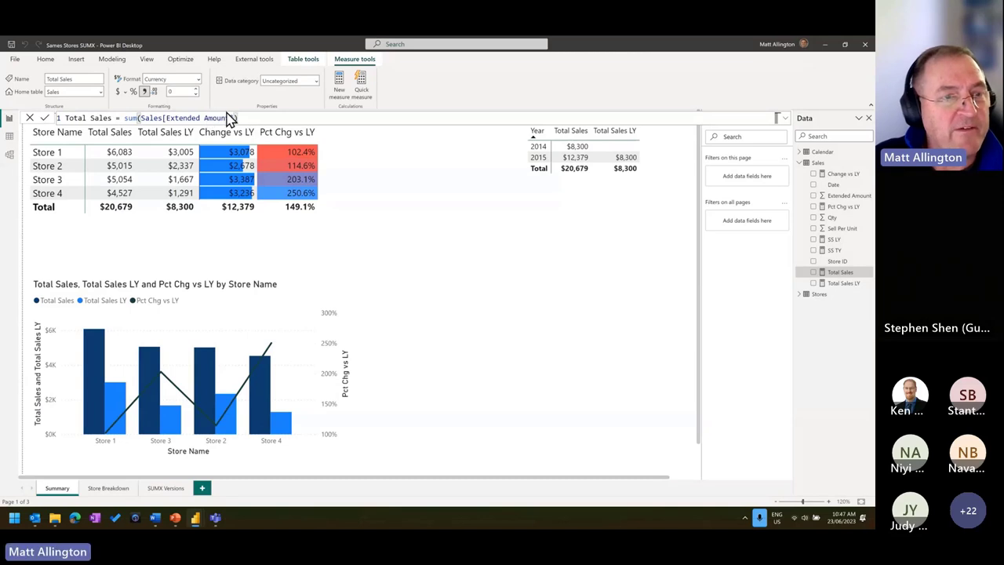
{"action": "left_click", "coordinate": [845, 284]}
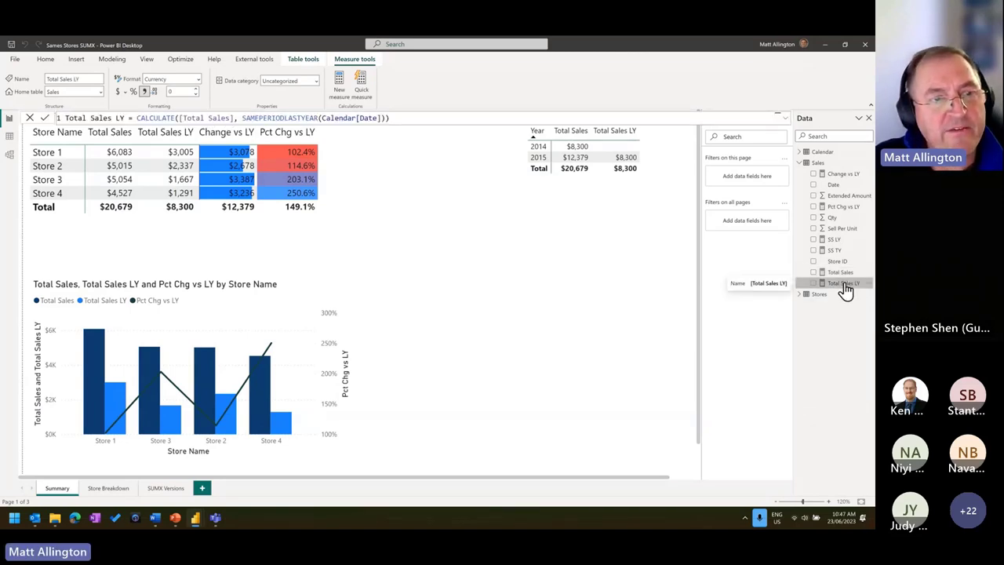
{"action": "left_click_drag", "start_coordinate": [136, 118], "coordinate": [421, 115]}
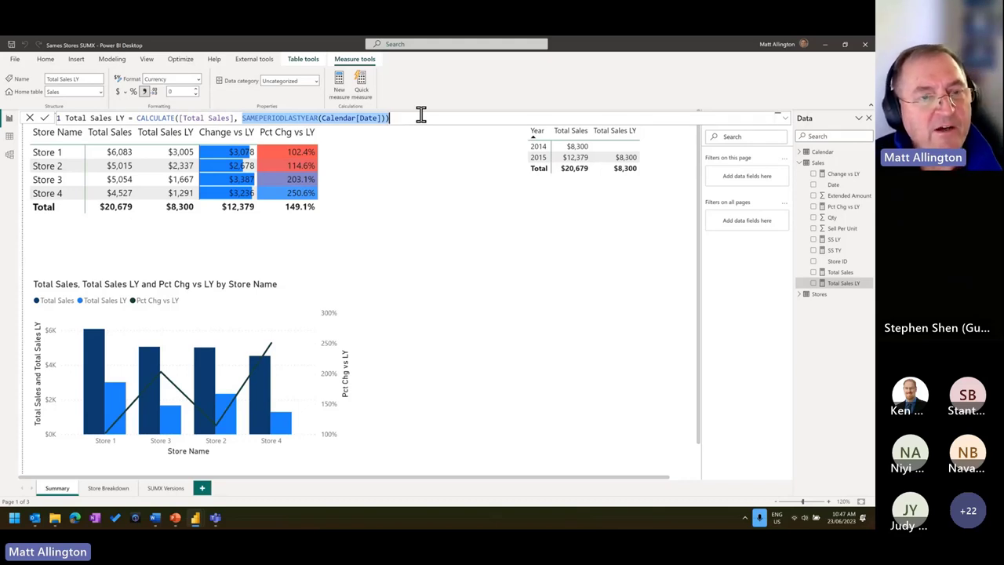
{"action": "left_click", "coordinate": [446, 182]}
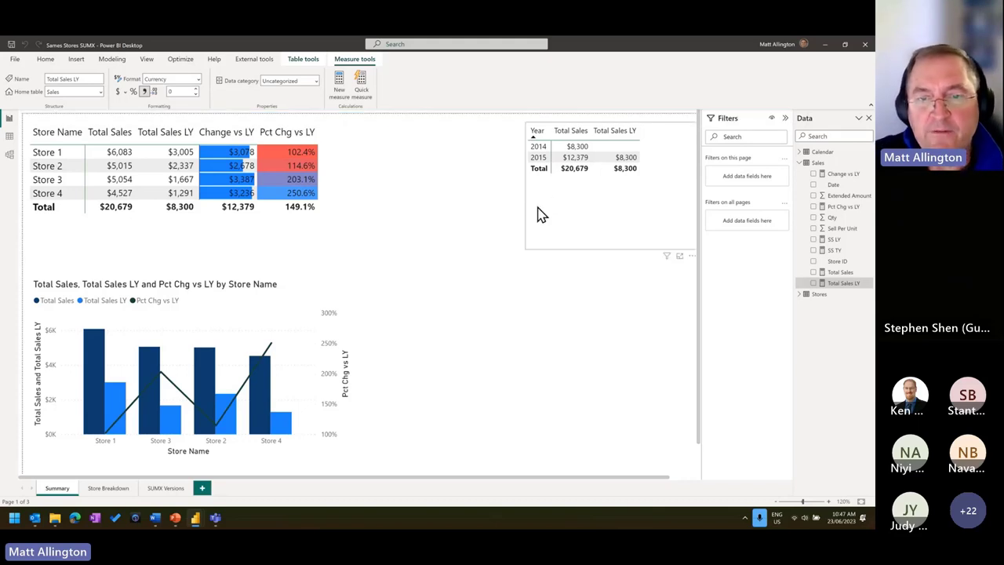
{"action": "left_click", "coordinate": [494, 219]}
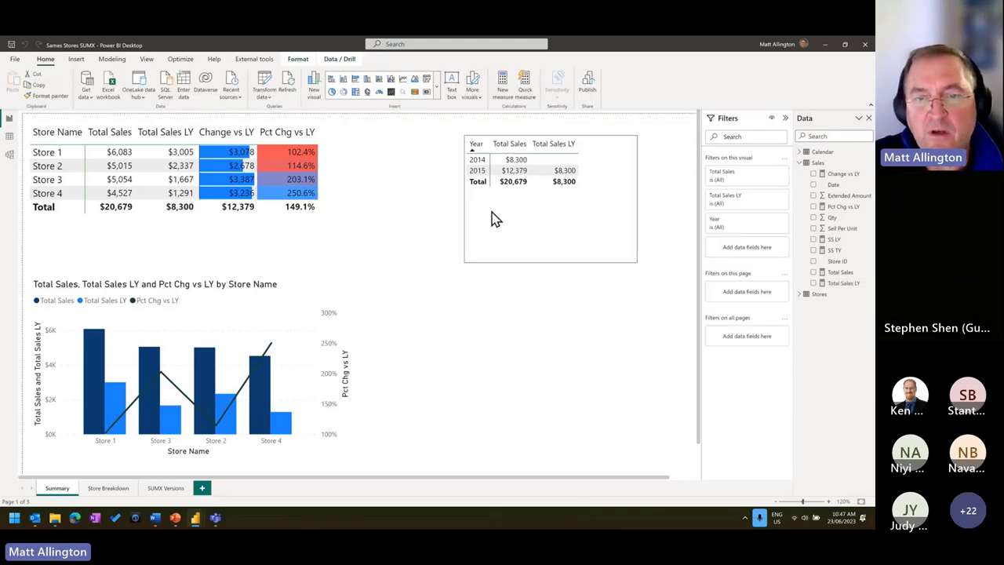
Sort the Year table by Total Sales, comparing 2014's $8,300 with 2015's $12,379
{"action": "left_click", "coordinate": [572, 290]}
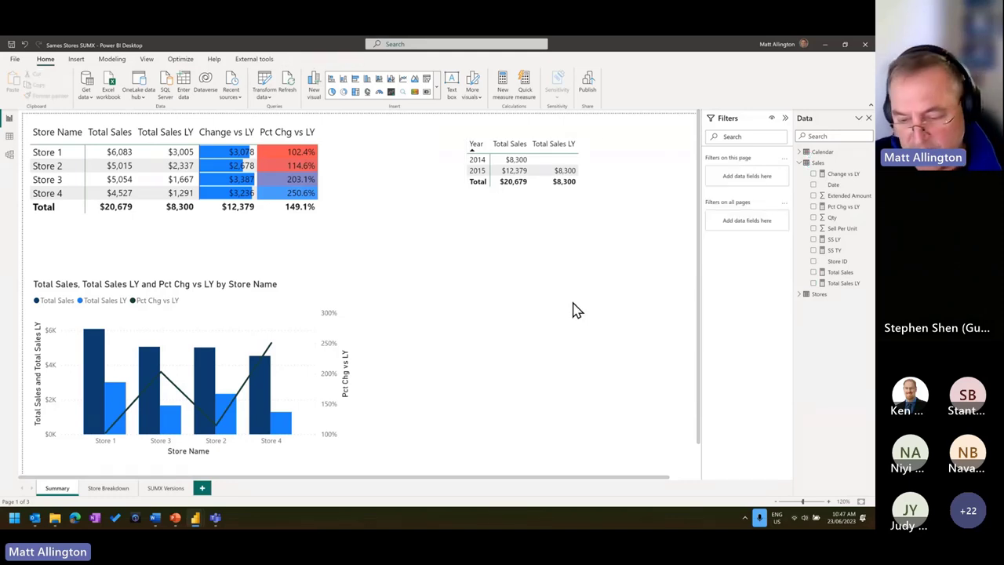
{"action": "left_click", "coordinate": [506, 145]}
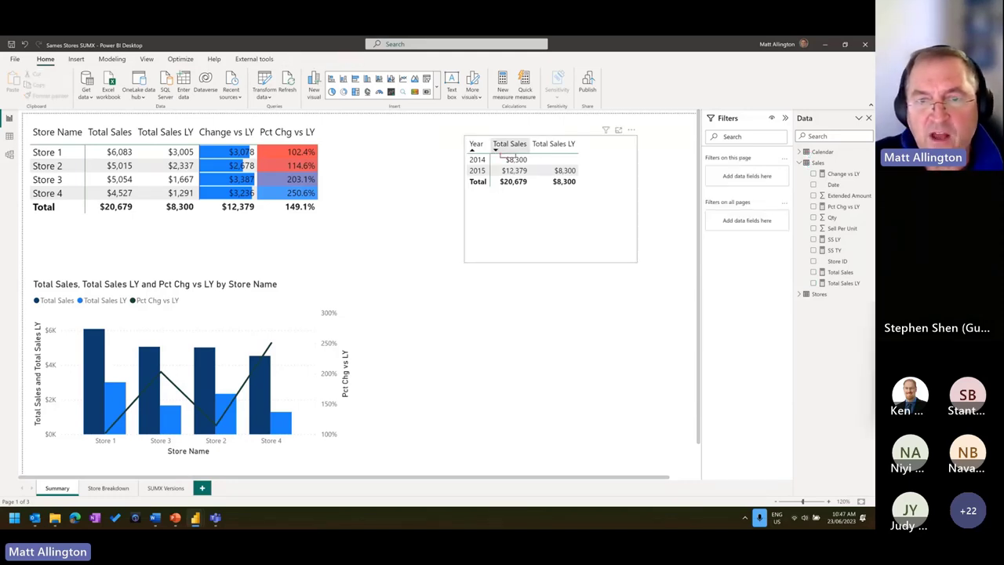
{"action": "left_click_drag", "start_coordinate": [516, 156], "coordinate": [530, 165]}
{"action": "mouse_move", "coordinate": [532, 160]}
{"action": "left_mouse_down"}
{"action": "mouse_move", "coordinate": [556, 160]}
{"action": "mouse_move", "coordinate": [596, 186]}
{"action": "left_mouse_up"}
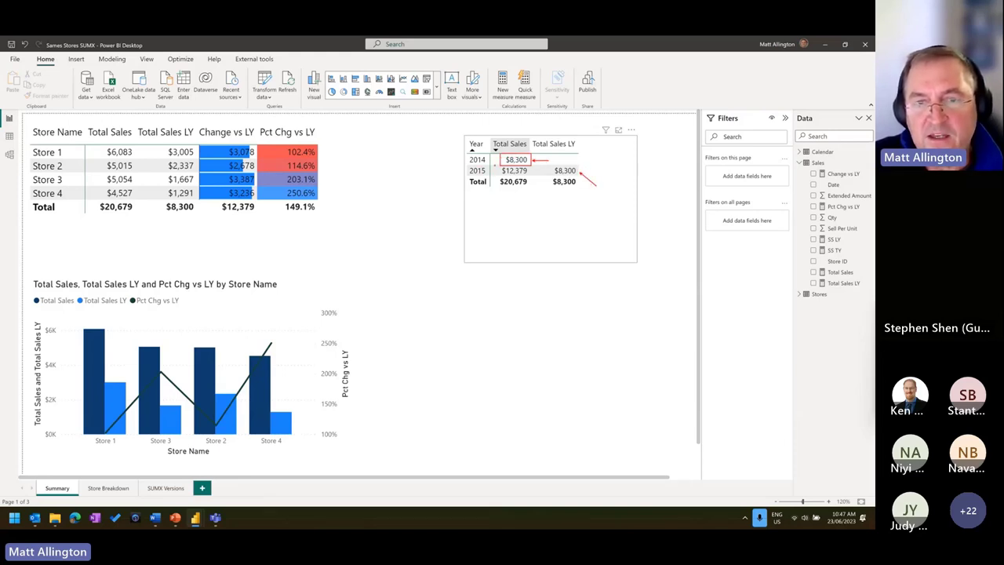
{"action": "mouse_move", "coordinate": [495, 164]}
{"action": "left_mouse_down"}
{"action": "mouse_move", "coordinate": [531, 176]}
{"action": "mouse_move", "coordinate": [489, 189]}
{"action": "left_mouse_up"}
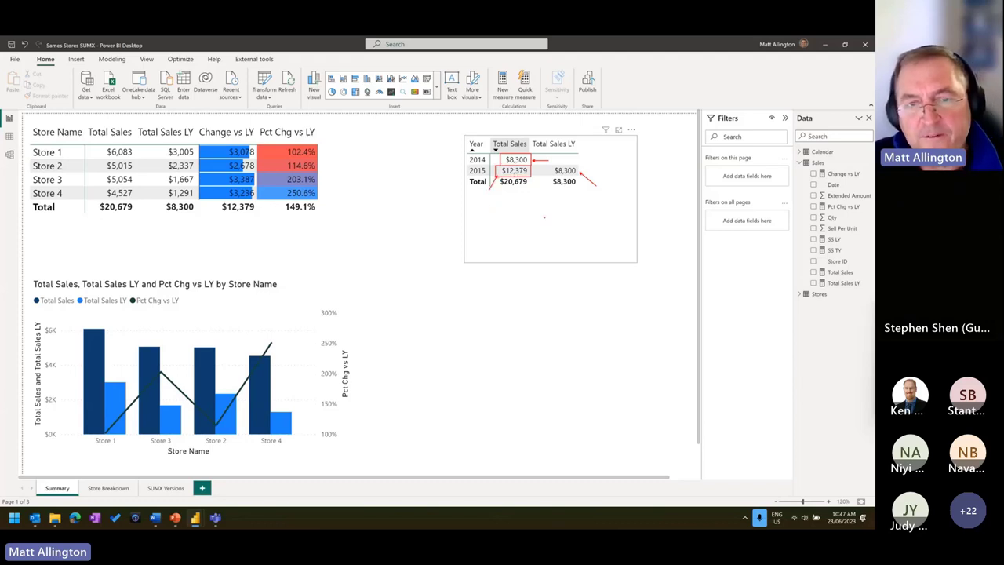
{"action": "key", "text": "Escape"}
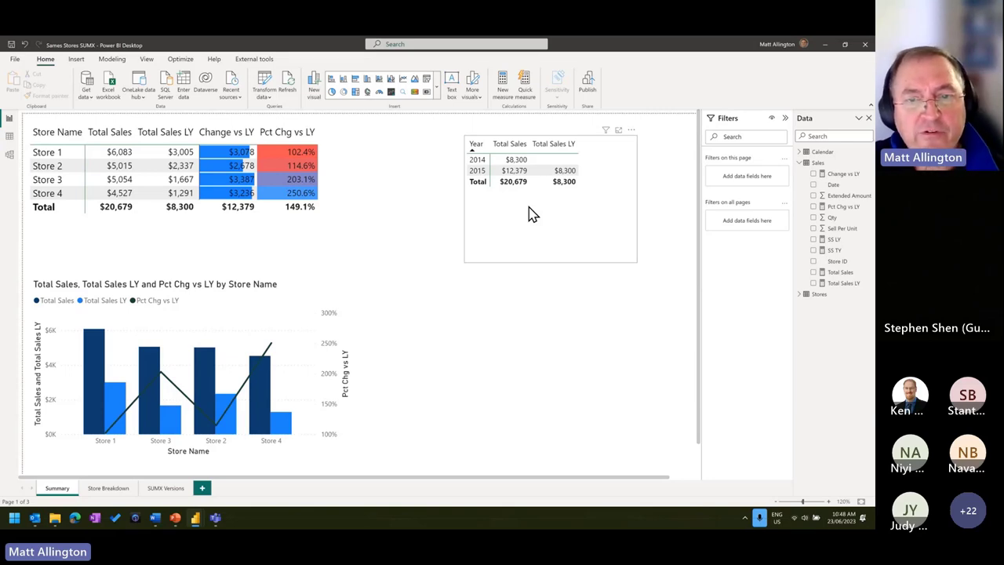
Cross-filter the report to 2014, then 2015, and move to the Store Breakdown page
{"action": "left_click", "coordinate": [480, 161]}
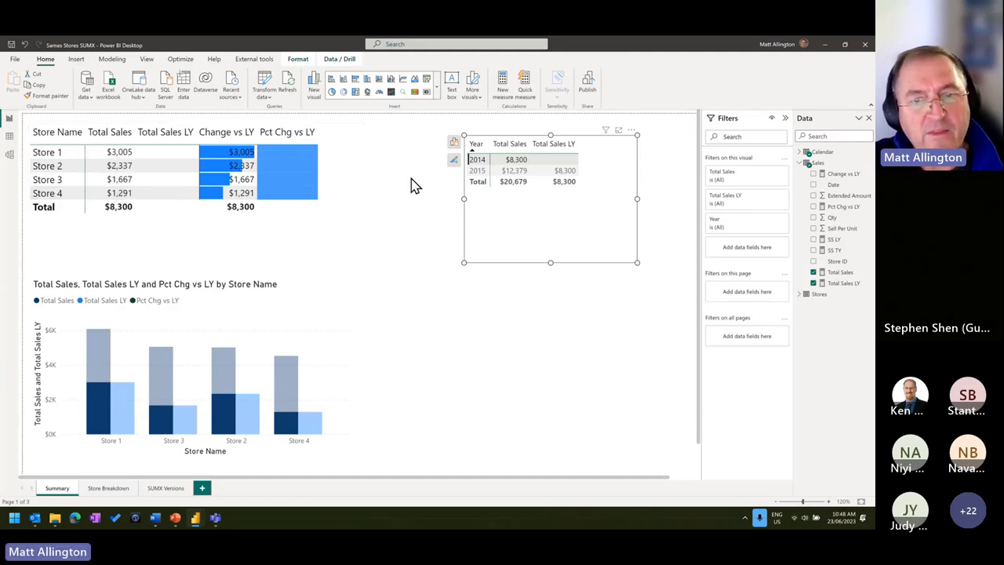
{"action": "left_click", "coordinate": [477, 170]}
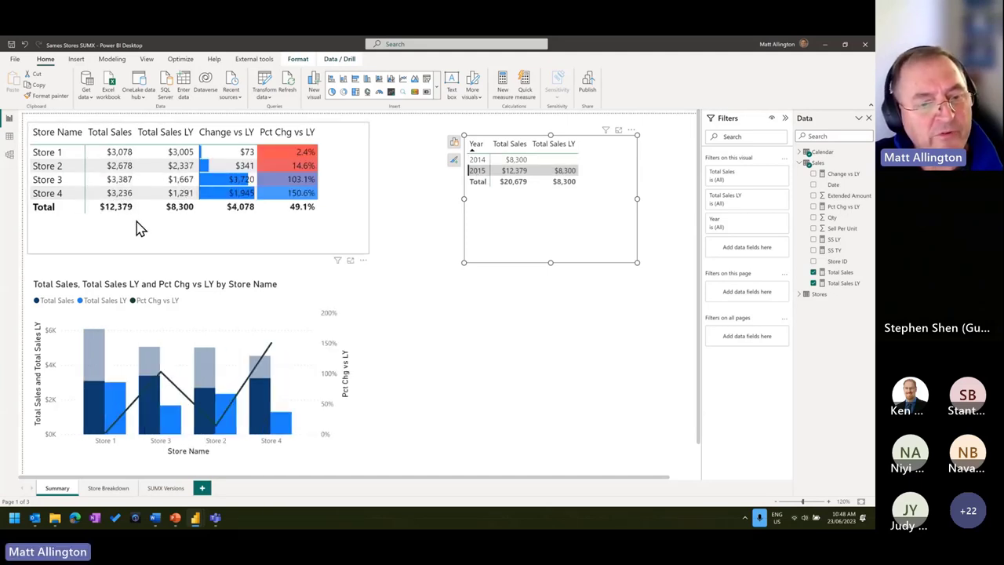
{"action": "left_click", "coordinate": [110, 488]}
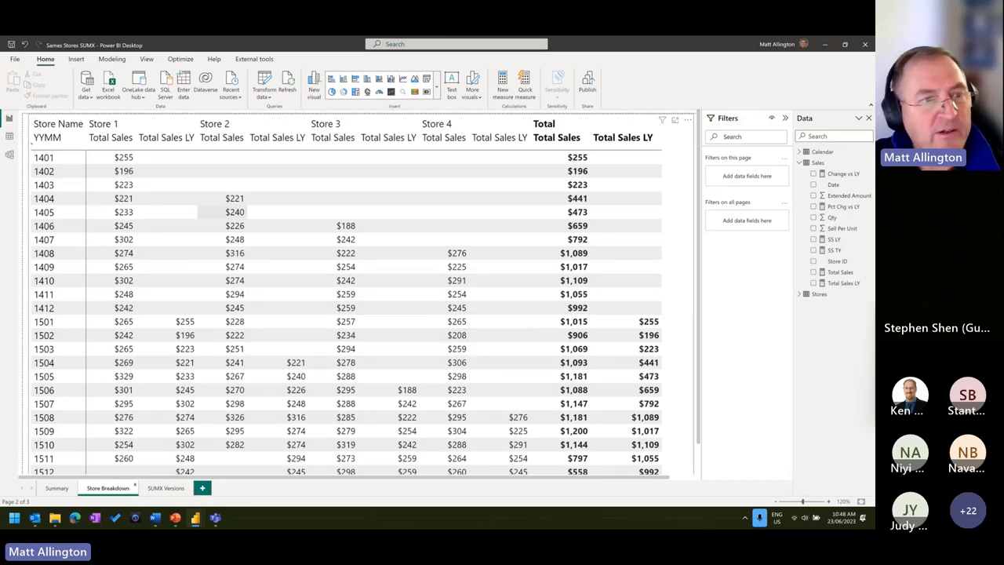
{"action": "mouse_move", "coordinate": [29, 149]}
{"action": "left_mouse_down"}
{"action": "mouse_move", "coordinate": [63, 330]}
{"action": "mouse_move", "coordinate": [72, 483]}
{"action": "mouse_move", "coordinate": [76, 475]}
{"action": "left_mouse_up"}
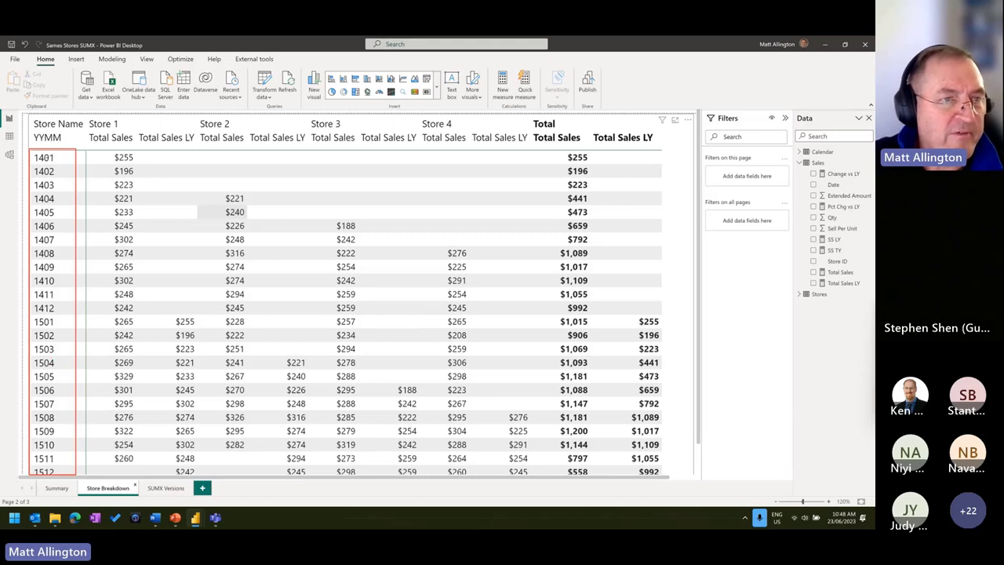
{"action": "mouse_move", "coordinate": [68, 163]}
{"action": "left_mouse_down"}
{"action": "mouse_move", "coordinate": [58, 157]}
{"action": "mouse_move", "coordinate": [75, 171]}
{"action": "mouse_move", "coordinate": [75, 191]}
{"action": "left_mouse_up"}
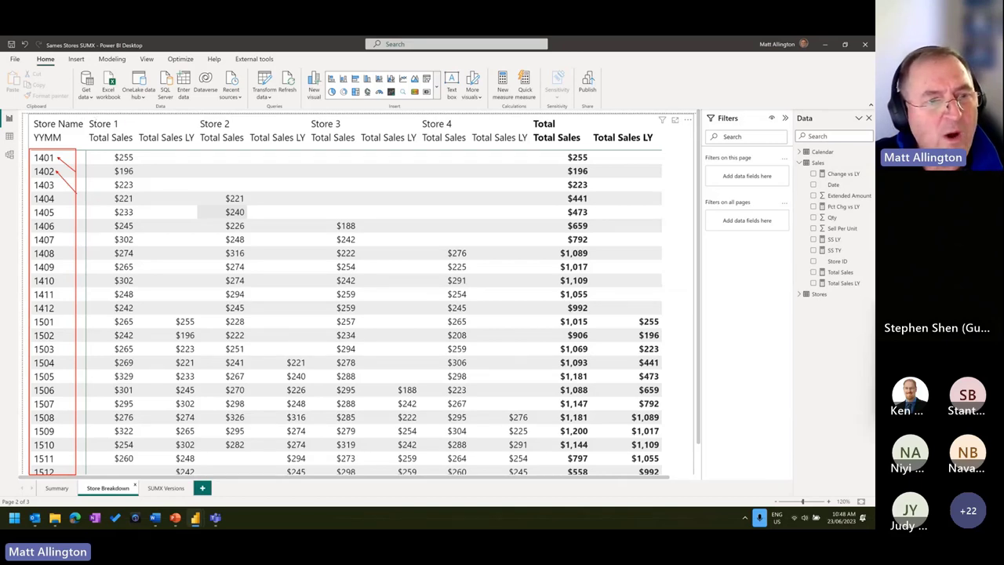
{"action": "mouse_move", "coordinate": [88, 114]}
{"action": "left_mouse_down"}
{"action": "mouse_move", "coordinate": [136, 131]}
{"action": "mouse_move", "coordinate": [137, 163]}
{"action": "left_mouse_up"}
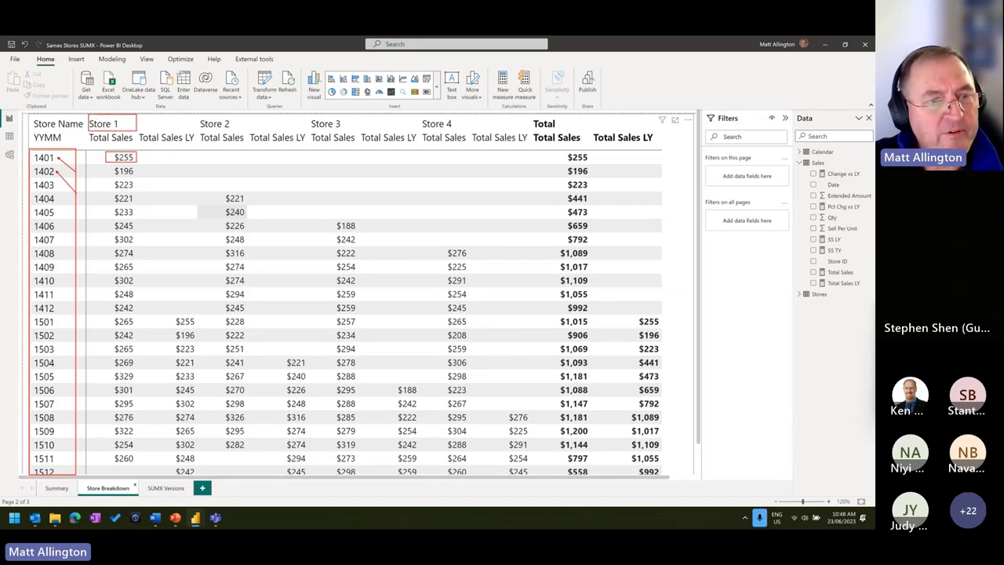
{"action": "left_click", "coordinate": [135, 170]}
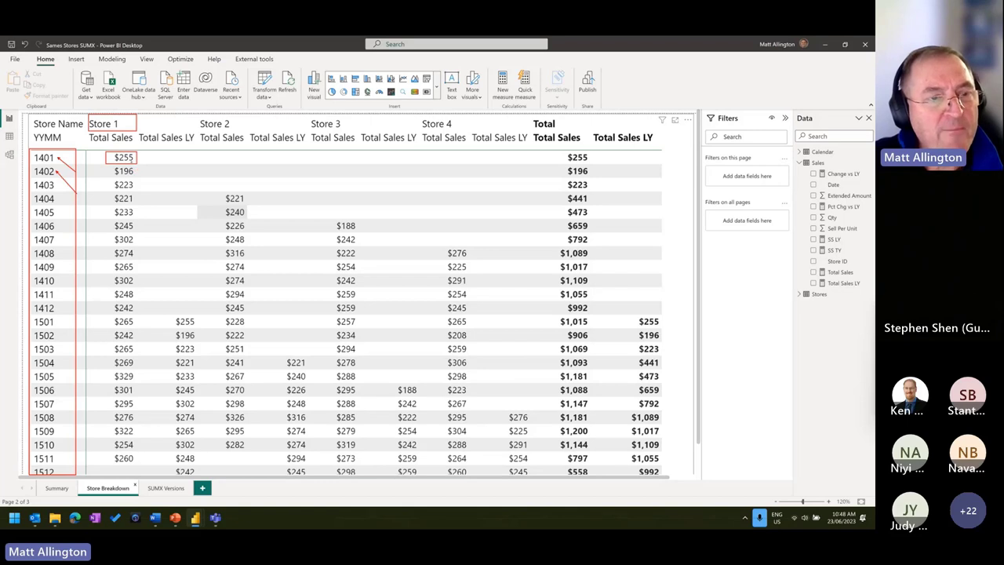
{"action": "left_click_drag", "start_coordinate": [103, 156], "coordinate": [94, 163]}
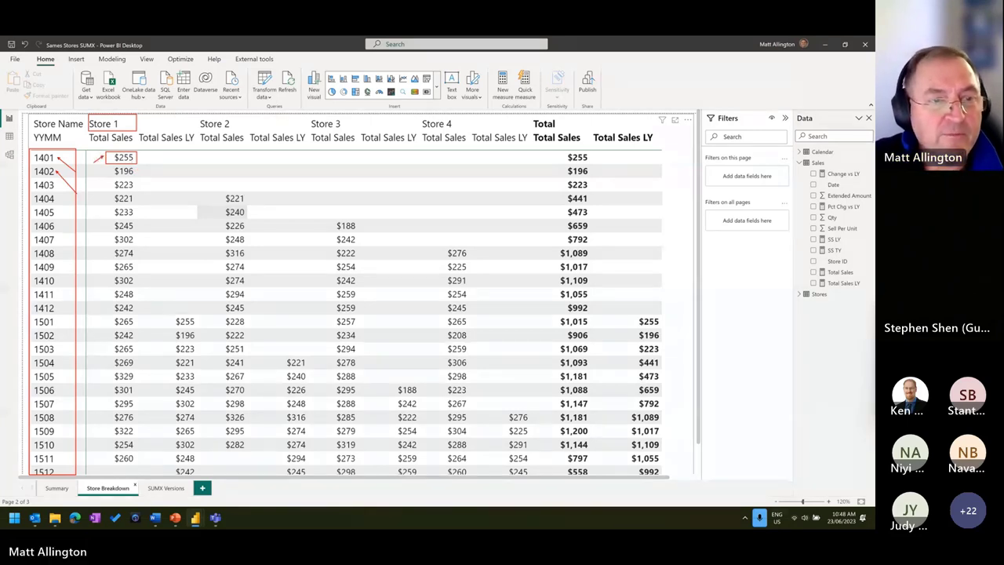
{"action": "left_click_drag", "start_coordinate": [145, 151], "coordinate": [245, 166]}
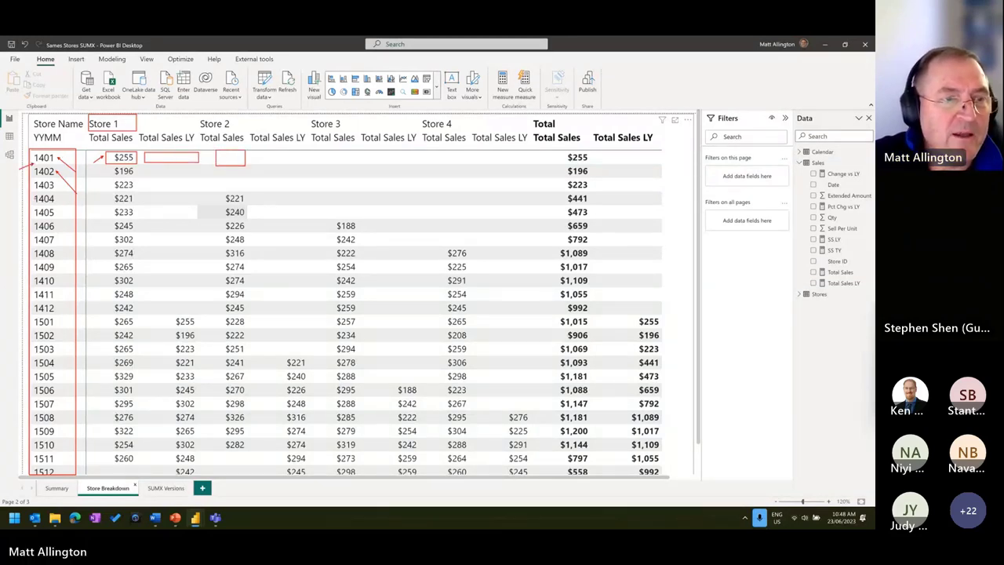
{"action": "left_click_drag", "start_coordinate": [20, 167], "coordinate": [33, 160]}
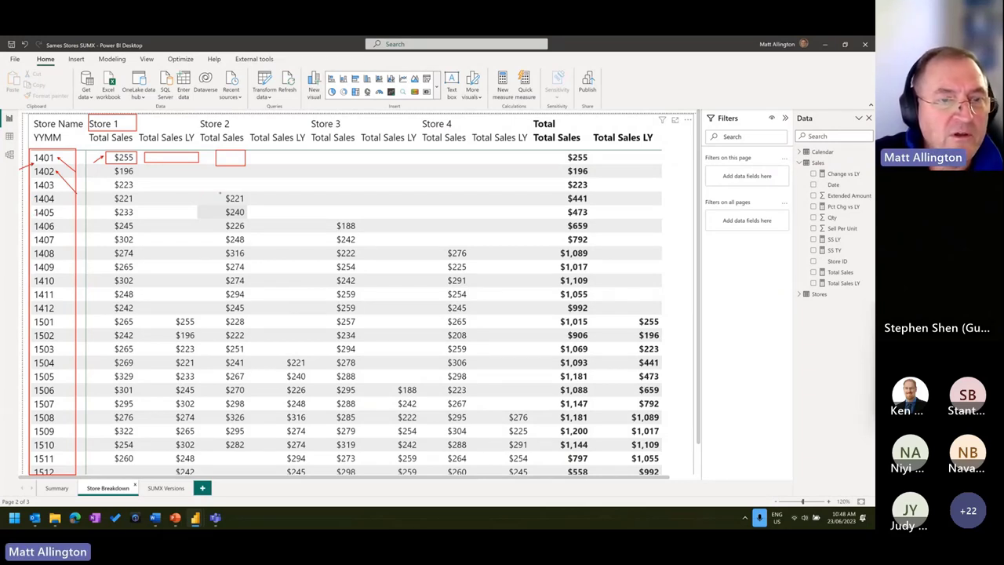
{"action": "left_click_drag", "start_coordinate": [218, 191], "coordinate": [250, 204]}
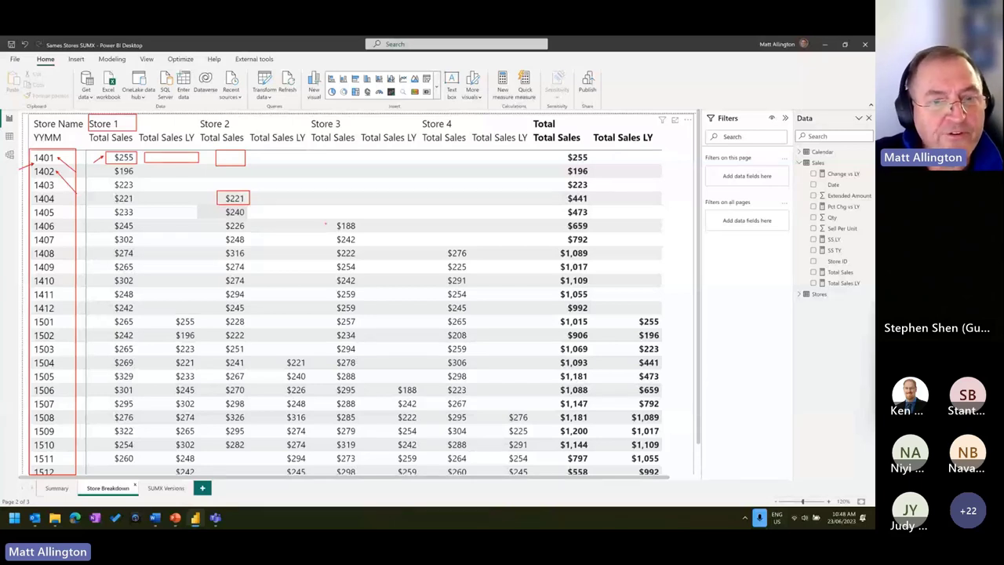
{"action": "left_click_drag", "start_coordinate": [328, 218], "coordinate": [362, 232]}
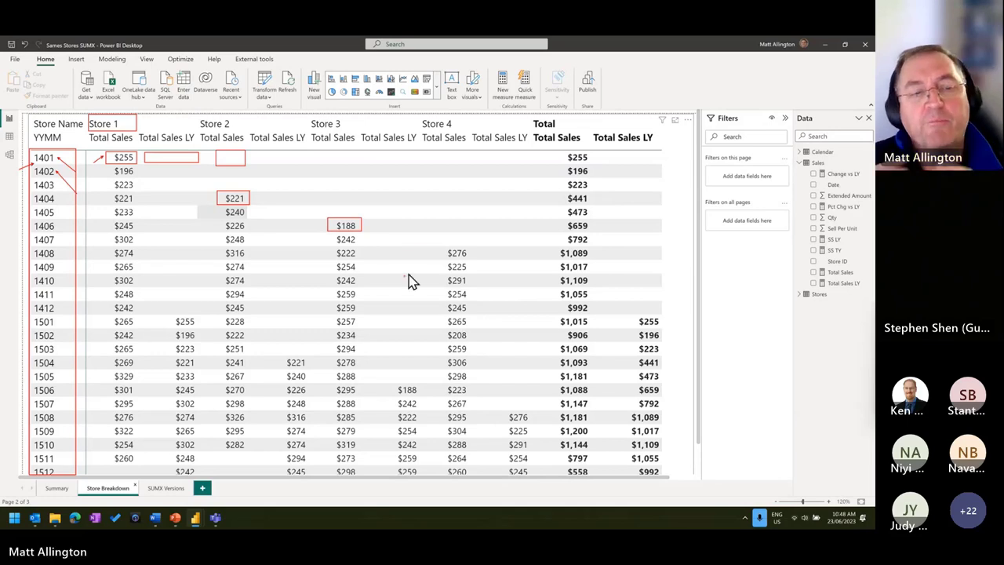
{"action": "key", "text": "Escape"}
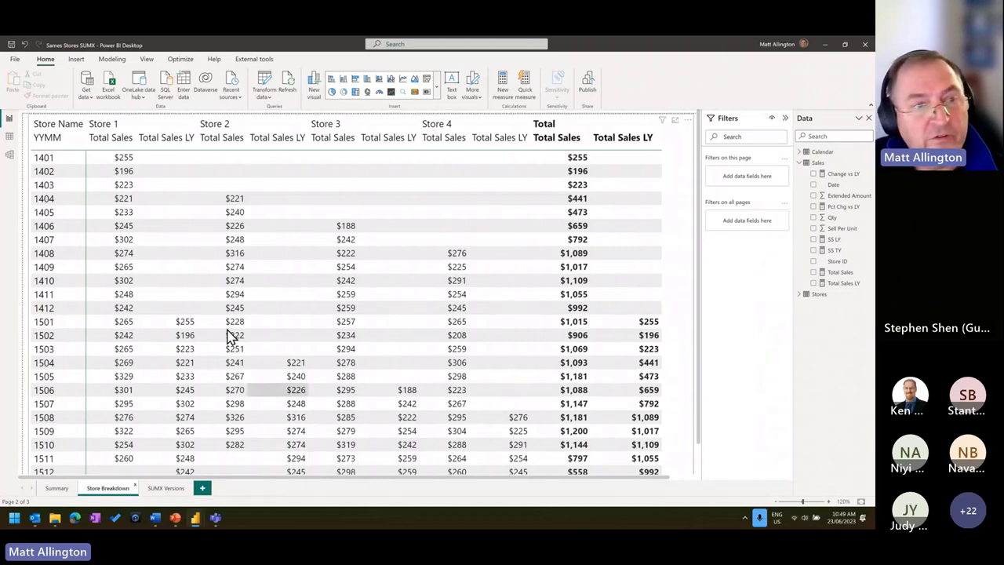
Mark Store 1's 1401–1412 Total Sales and empty Total Sales LY, then show SUMX Versions
{"action": "left_click_drag", "start_coordinate": [97, 152], "coordinate": [138, 314]}
{"action": "left_click_drag", "start_coordinate": [159, 152], "coordinate": [198, 314]}
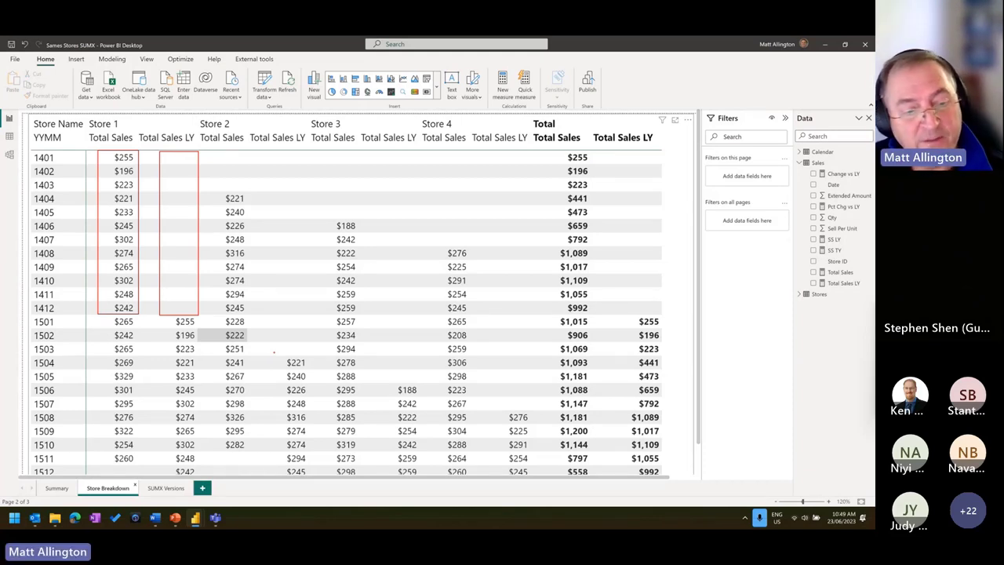
{"action": "left_click", "coordinate": [174, 490]}
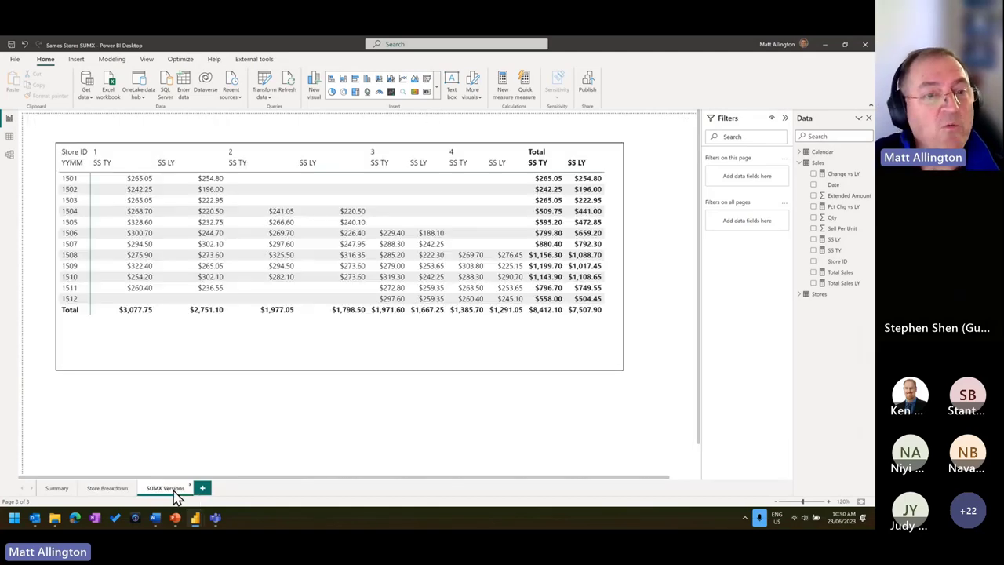
{"action": "left_click", "coordinate": [288, 381]}
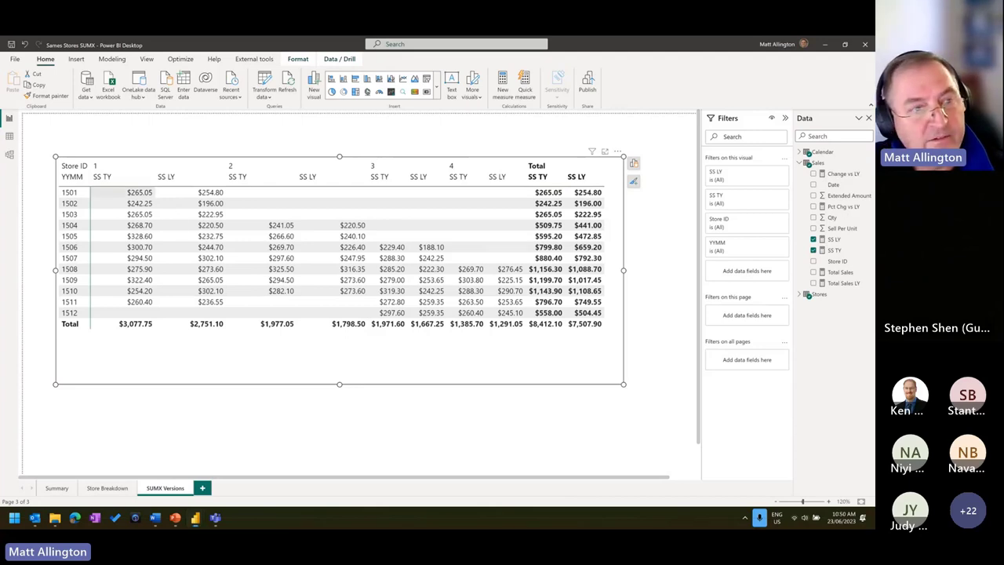
{"action": "mouse_move", "coordinate": [113, 187]}
{"action": "left_mouse_down"}
{"action": "mouse_move", "coordinate": [300, 199]}
{"action": "mouse_move", "coordinate": [367, 218]}
{"action": "left_mouse_up"}
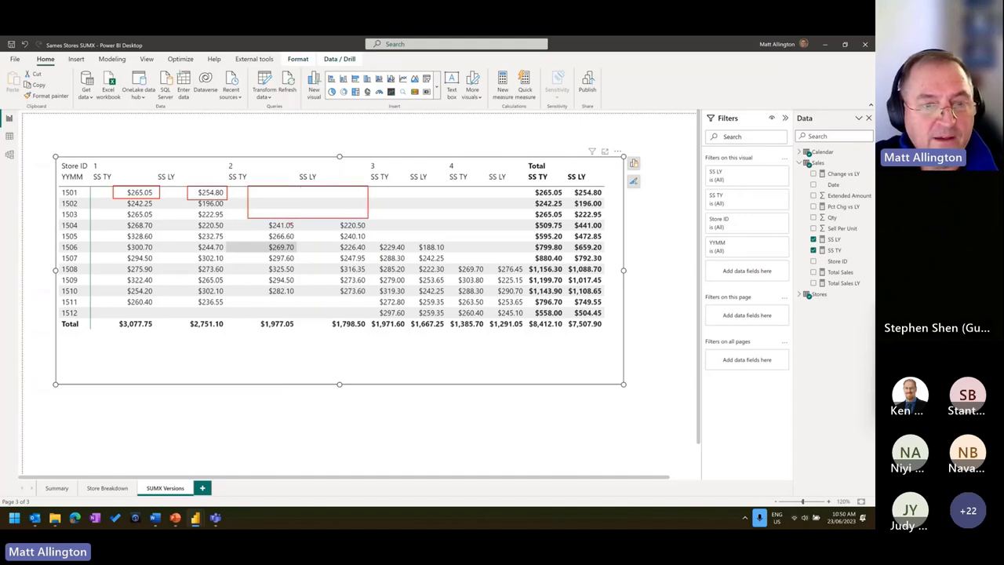
{"action": "left_click_drag", "start_coordinate": [261, 220], "coordinate": [369, 231]}
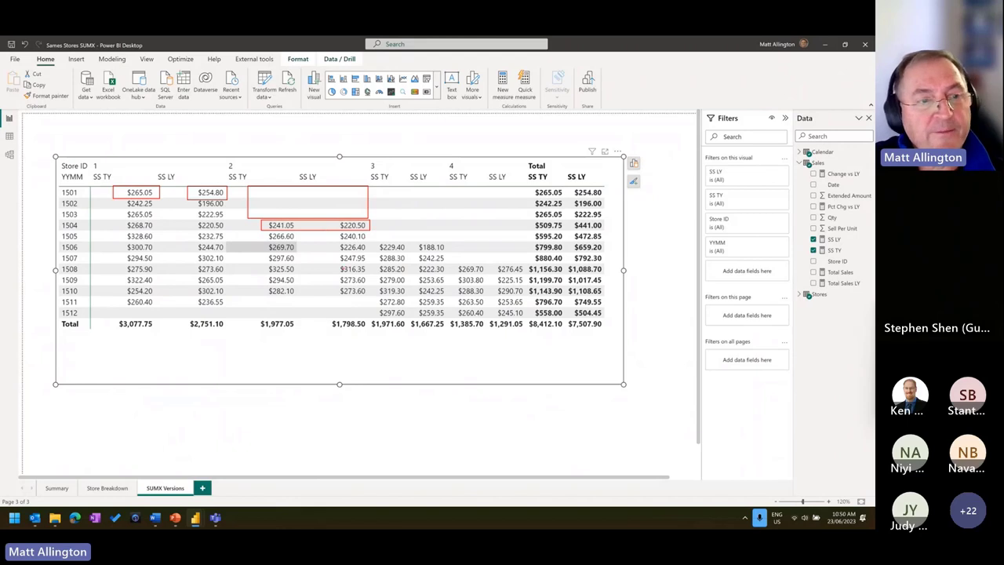
{"action": "key", "text": "Escape"}
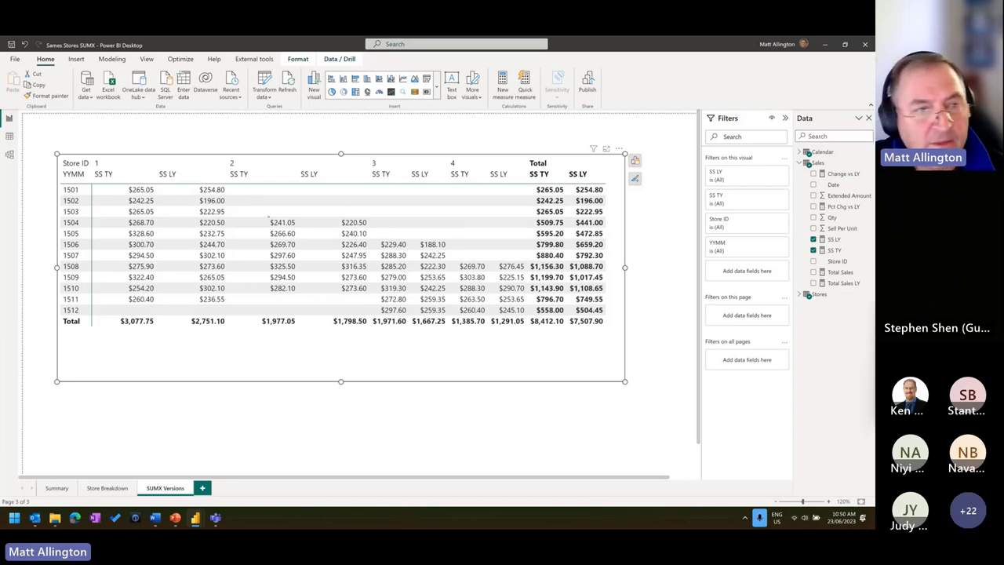
{"action": "left_click_drag", "start_coordinate": [118, 184], "coordinate": [157, 194]}
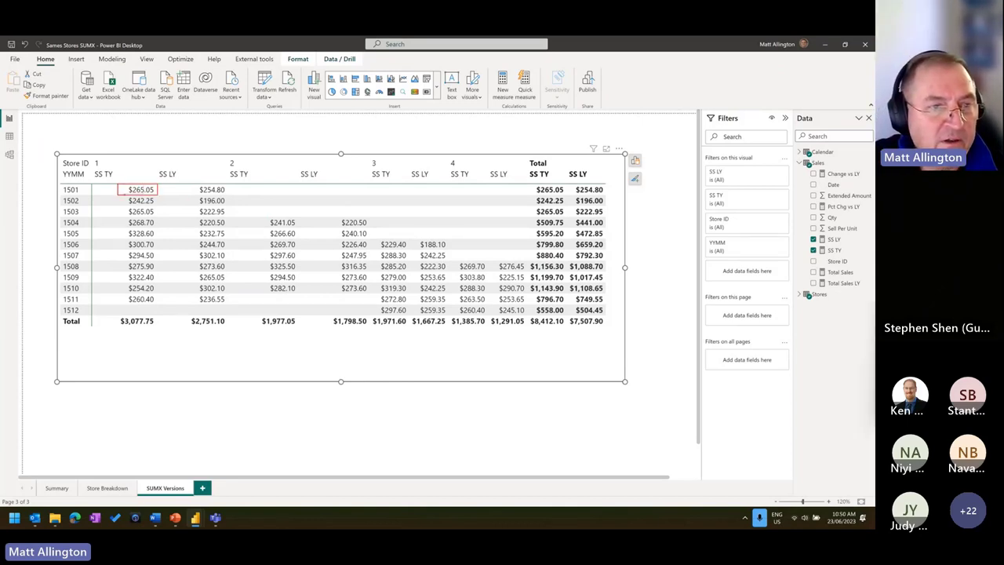
{"action": "left_click_drag", "start_coordinate": [82, 191], "coordinate": [104, 211]}
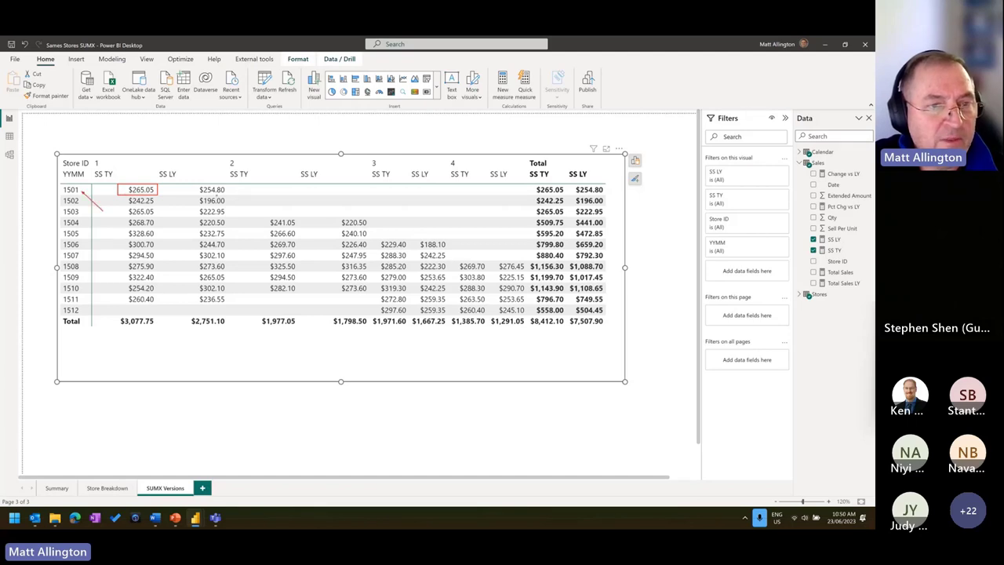
{"action": "left_click_drag", "start_coordinate": [193, 184], "coordinate": [228, 194]}
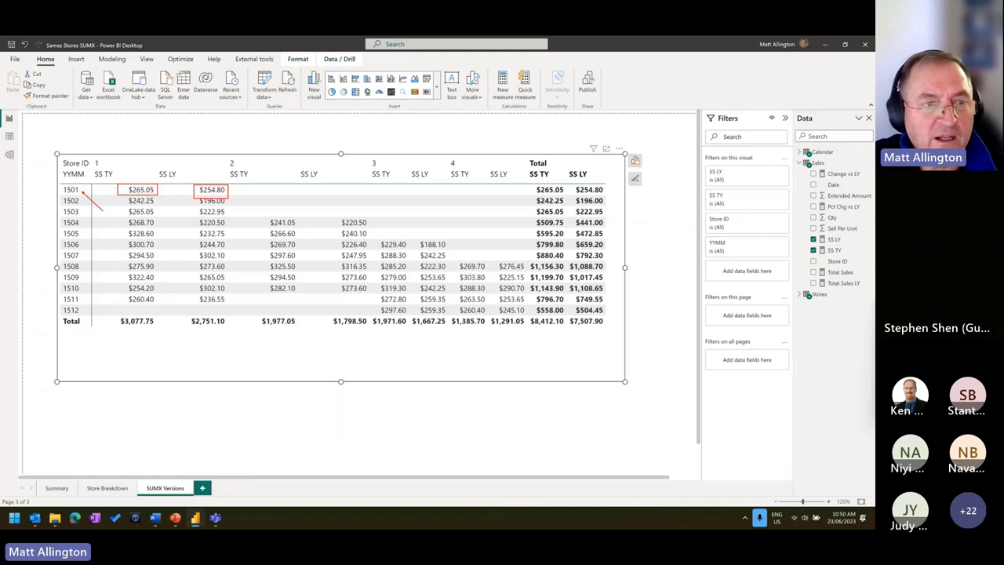
{"action": "key", "text": "Escape"}
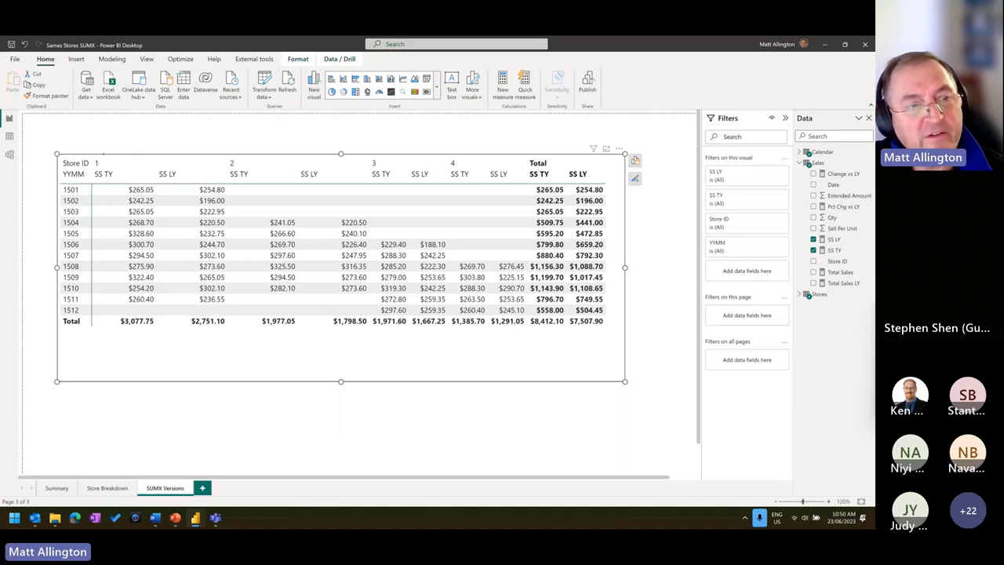
{"action": "left_click_drag", "start_coordinate": [92, 156], "coordinate": [518, 169]}
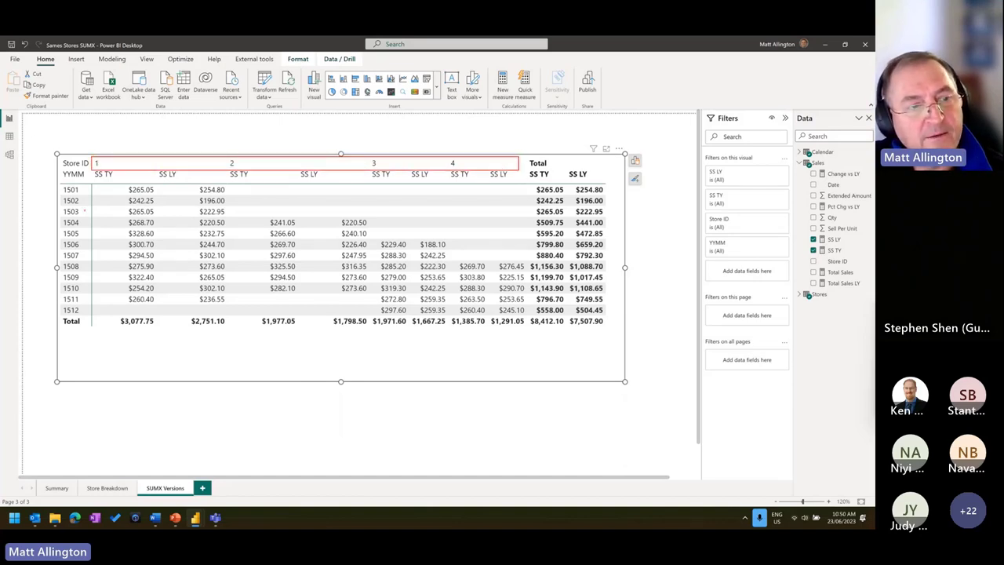
{"action": "left_click_drag", "start_coordinate": [59, 185], "coordinate": [90, 320]}
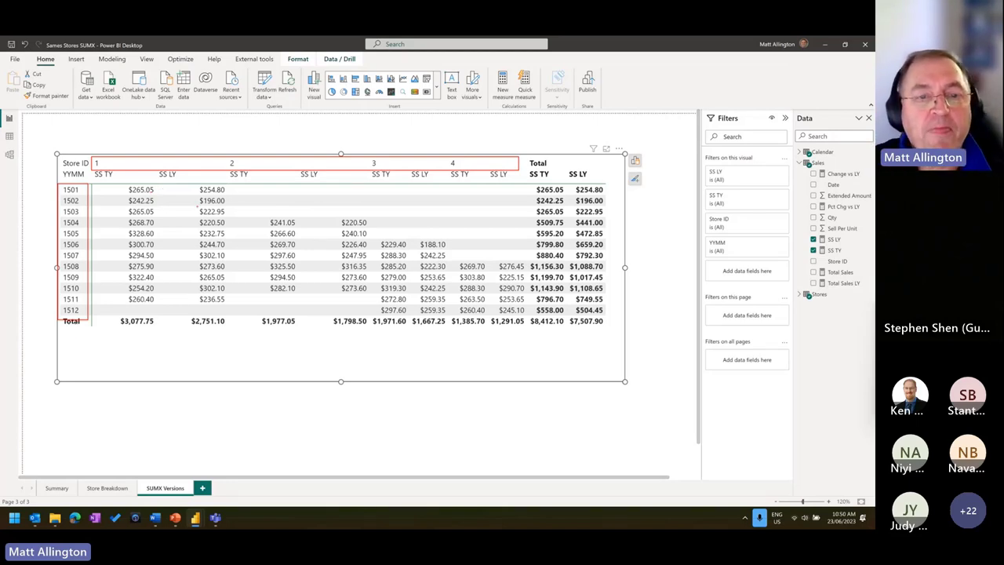
{"action": "key", "text": "Escape"}
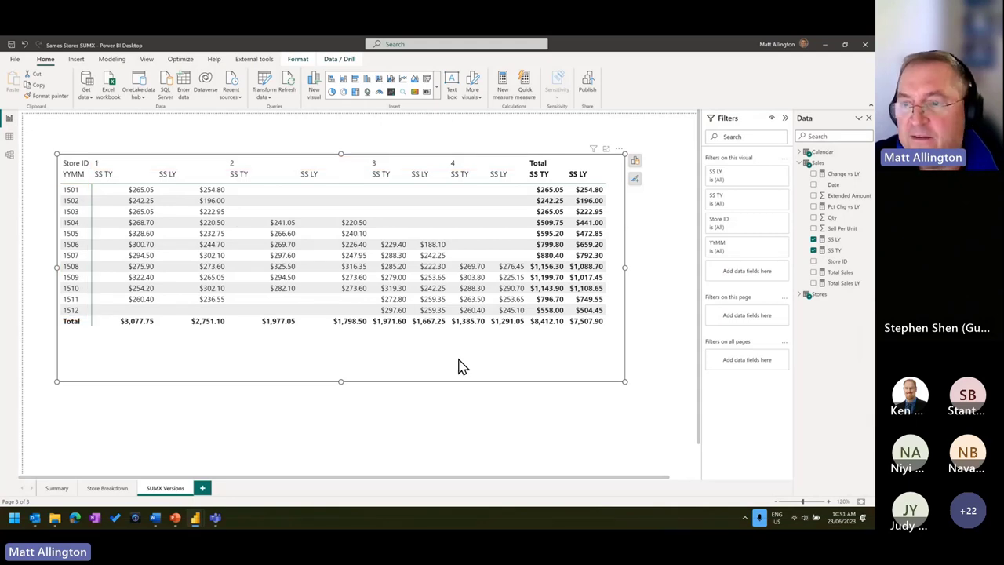
Show the SS TY measure's formula in an enlarged formula bar and select all of it
{"action": "left_click", "coordinate": [834, 248]}
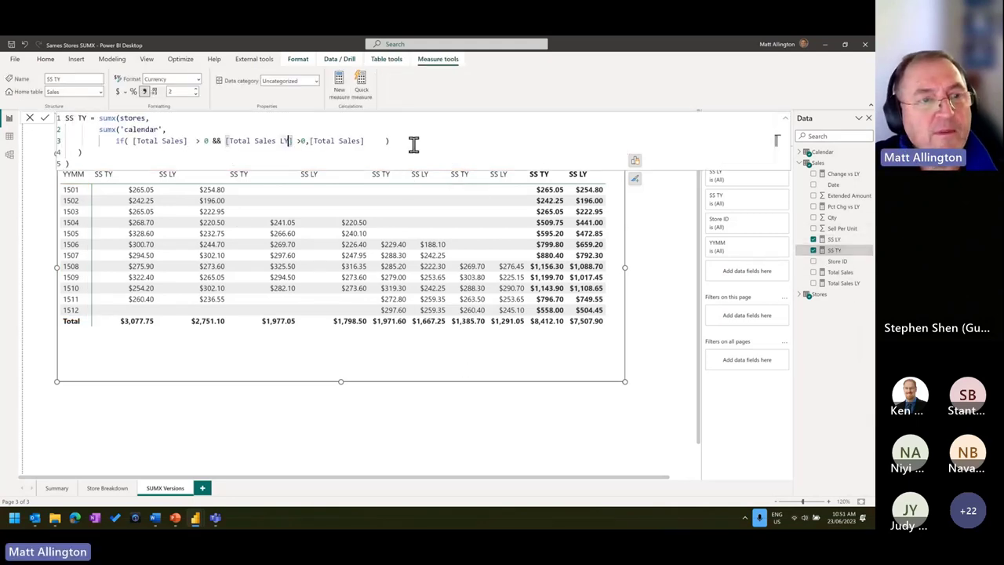
{"action": "scroll", "coordinate": [408, 144], "scroll_direction": "up", "scroll_amount": 3}
{"action": "scroll", "coordinate": [408, 144], "scroll_direction": "up", "scroll_amount": 1}
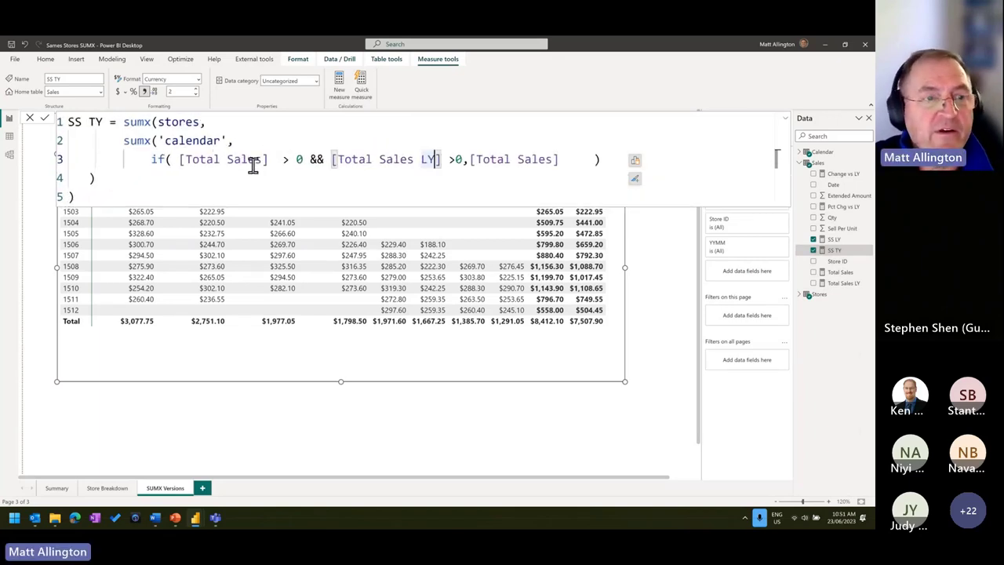
{"action": "left_click_drag", "start_coordinate": [85, 196], "coordinate": [45, 130]}
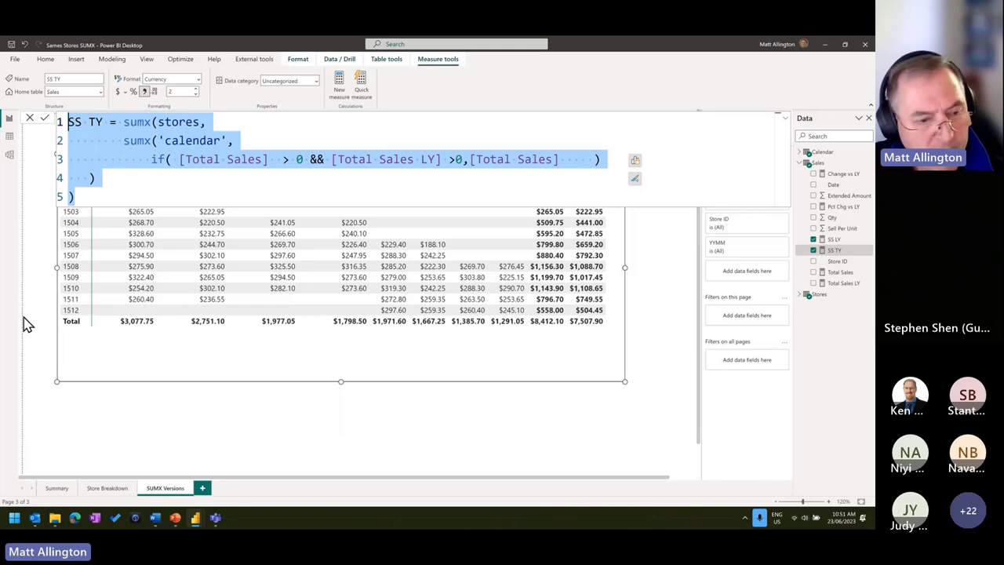
{"action": "left_click", "coordinate": [72, 510]}
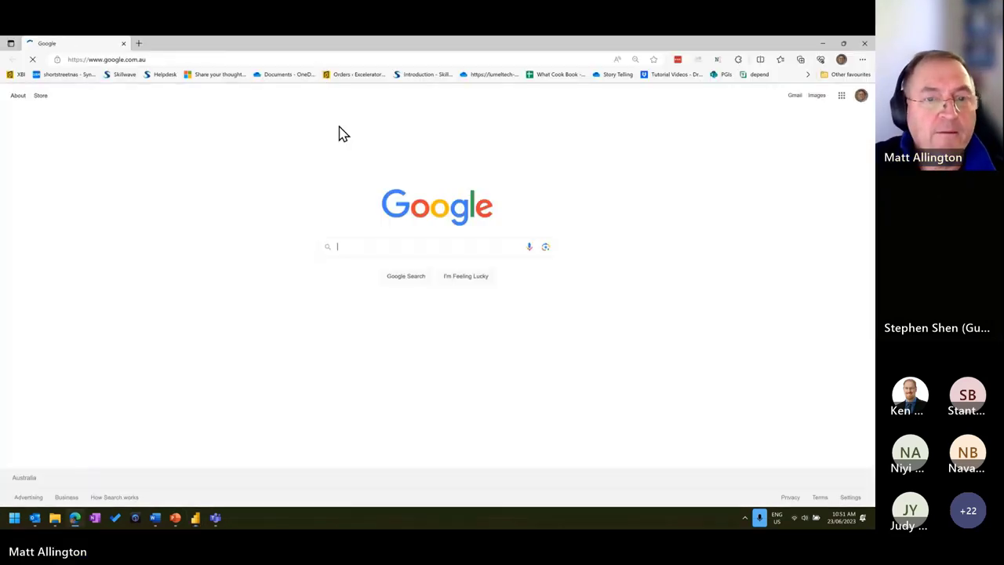
Search Google for daxformatter and open the DAX Formatter by SQLBI site
{"action": "type", "text": "daxf"}
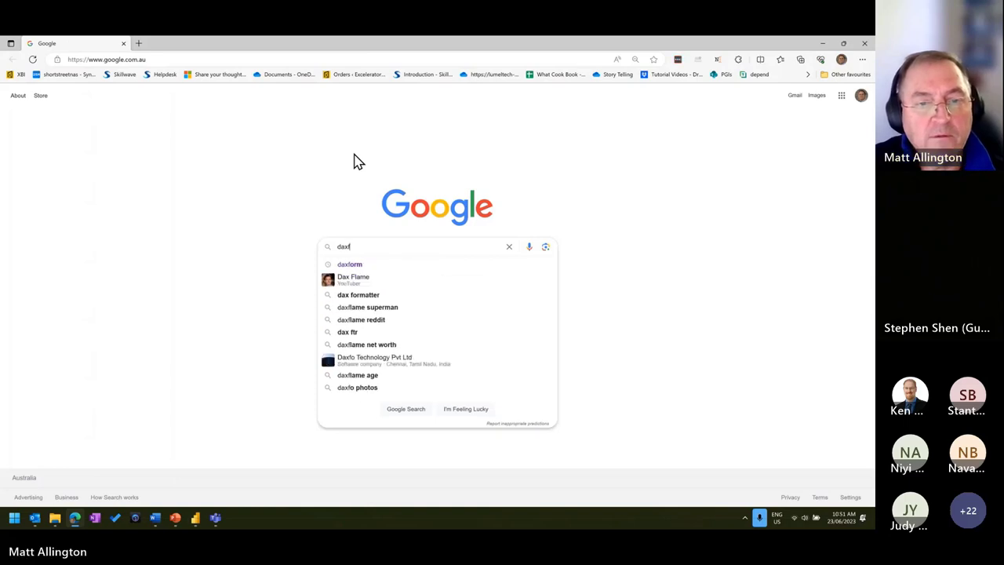
{"action": "type", "text": "ormatter"}
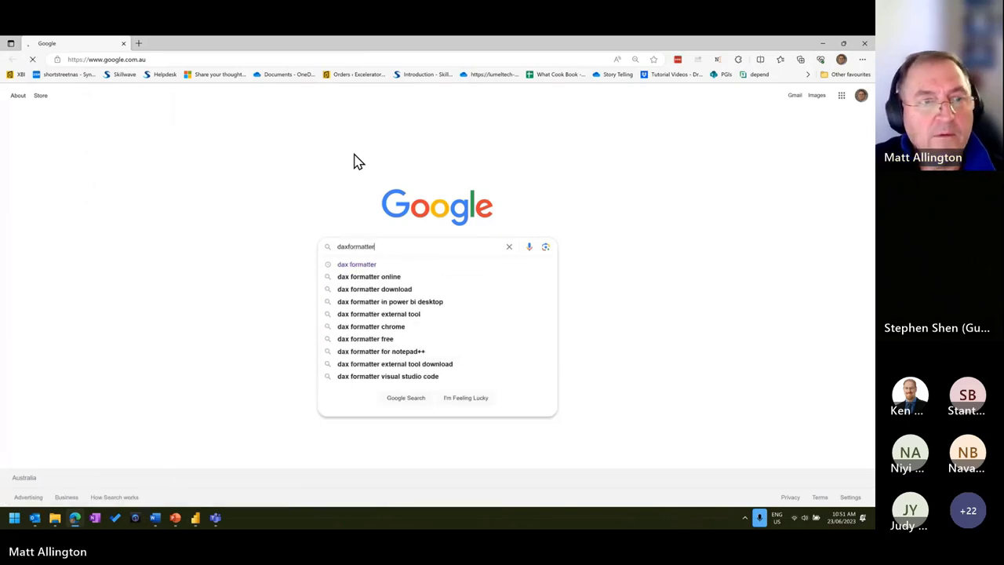
{"action": "key", "text": "Return"}
{"action": "left_click", "coordinate": [171, 218]}
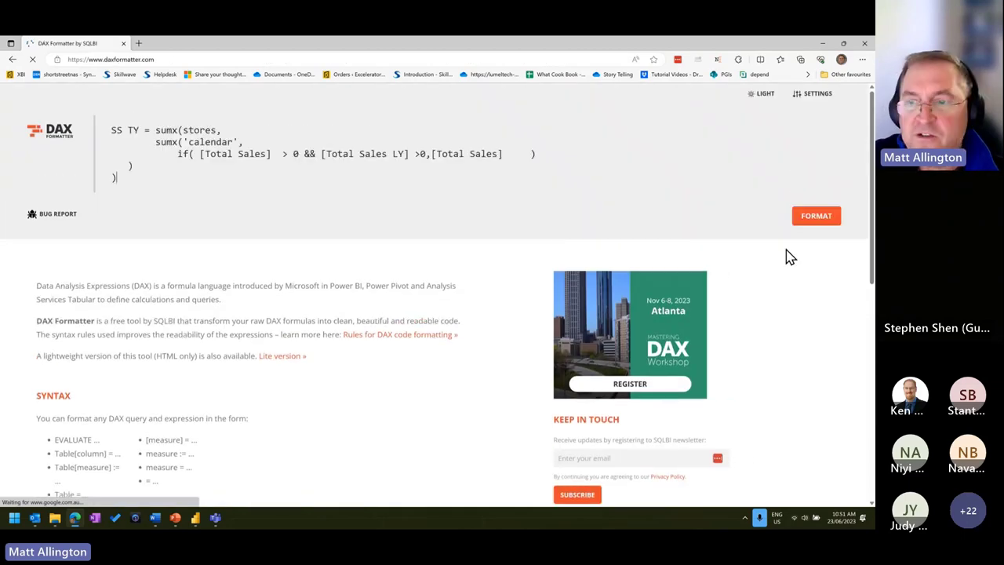
Format the SS TY formula and highlight the inner SUMX over 'calendar' and its IF conditions
{"action": "left_click", "coordinate": [818, 218]}
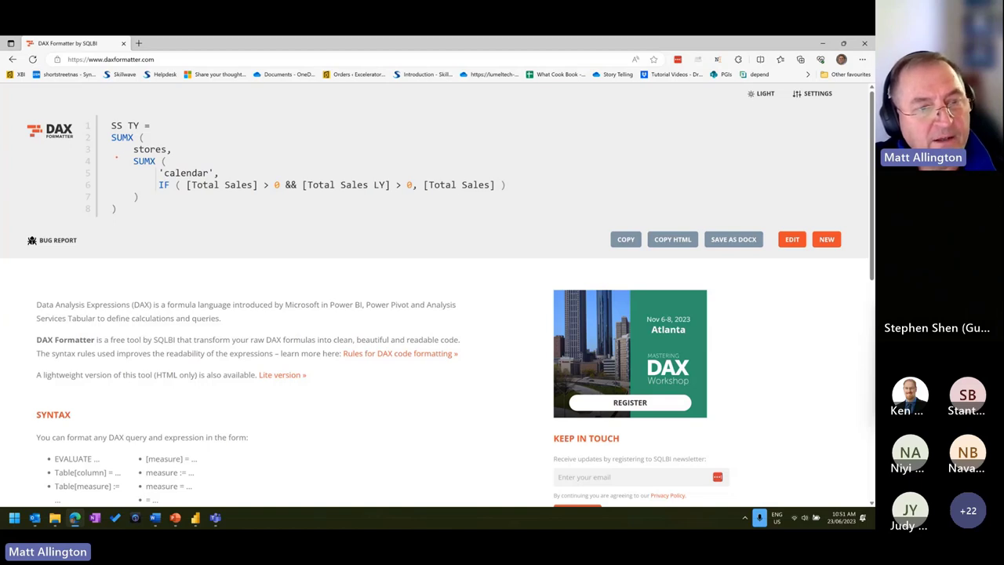
{"action": "mouse_move", "coordinate": [116, 156]}
{"action": "left_mouse_down"}
{"action": "mouse_move", "coordinate": [377, 199]}
{"action": "mouse_move", "coordinate": [545, 199]}
{"action": "mouse_move", "coordinate": [521, 203]}
{"action": "left_mouse_up"}
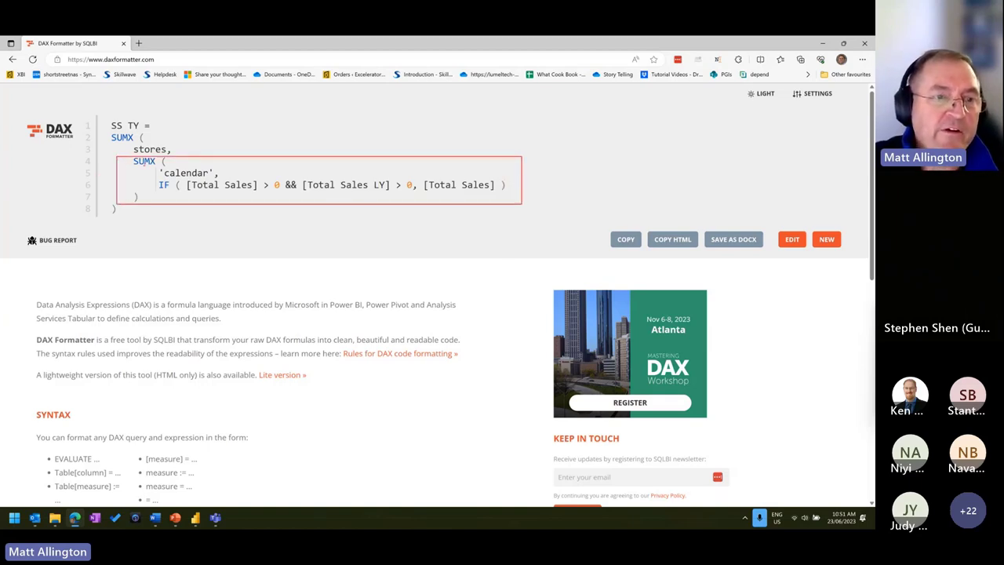
{"action": "left_click_drag", "start_coordinate": [118, 182], "coordinate": [144, 166]}
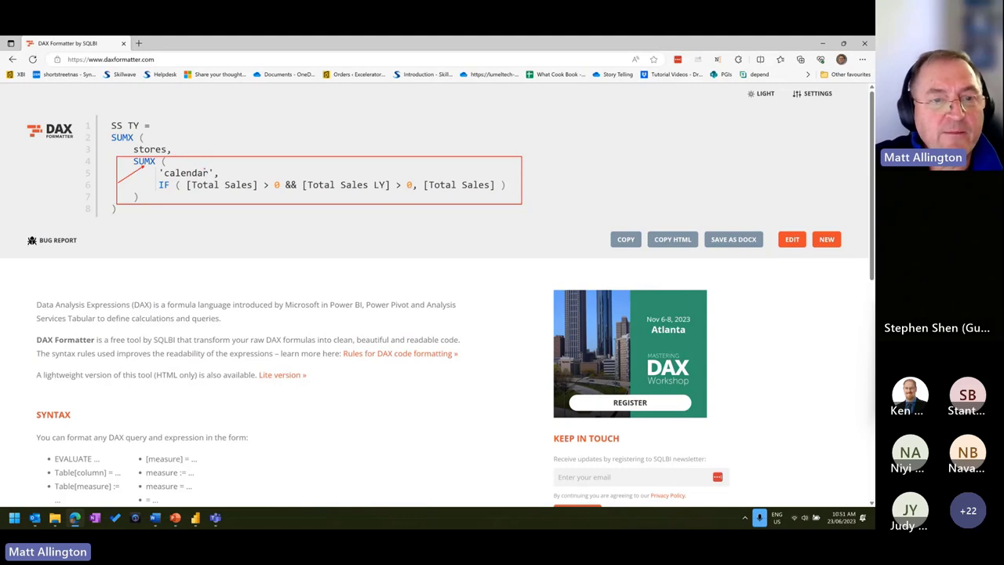
{"action": "left_click_drag", "start_coordinate": [205, 169], "coordinate": [248, 135]}
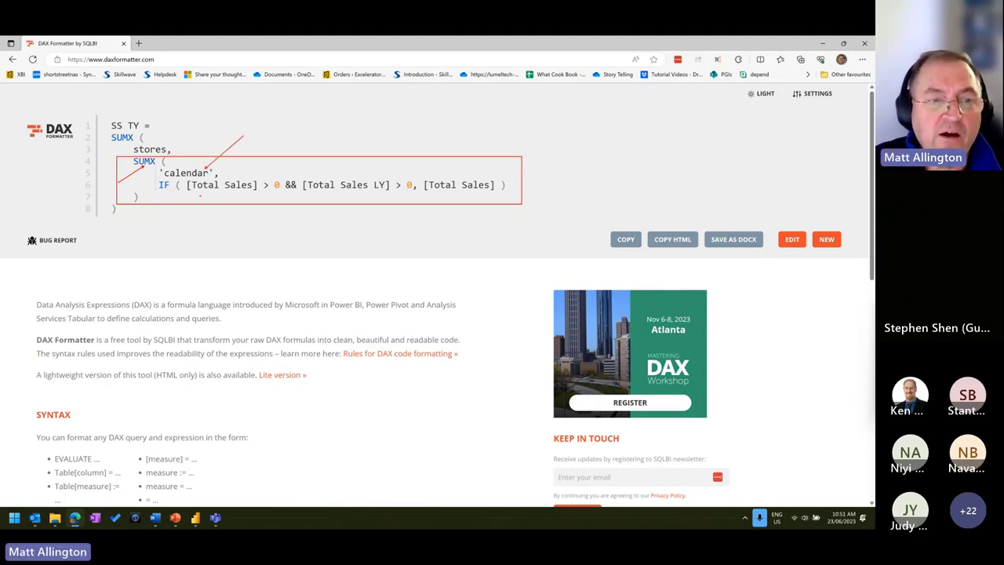
{"action": "left_click_drag", "start_coordinate": [196, 205], "coordinate": [206, 195]}
{"action": "left_click_drag", "start_coordinate": [339, 203], "coordinate": [346, 196]}
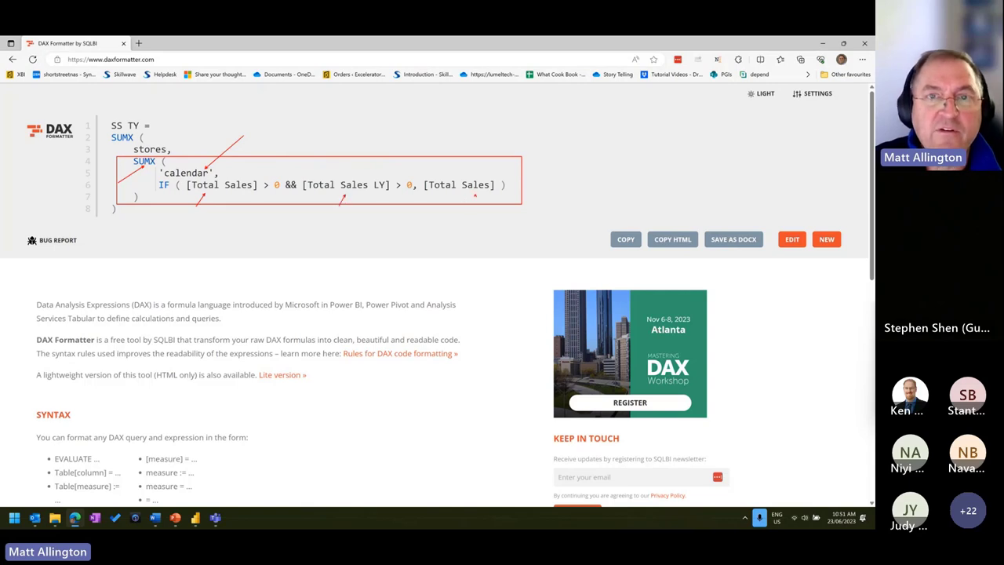
{"action": "left_click_drag", "start_coordinate": [470, 209], "coordinate": [476, 196]}
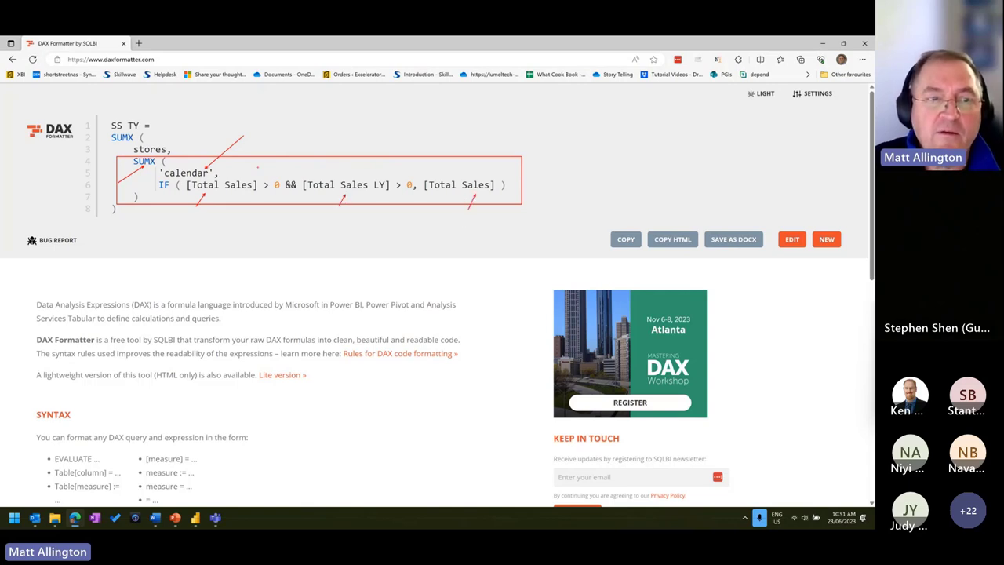
{"action": "key", "text": "Escape"}
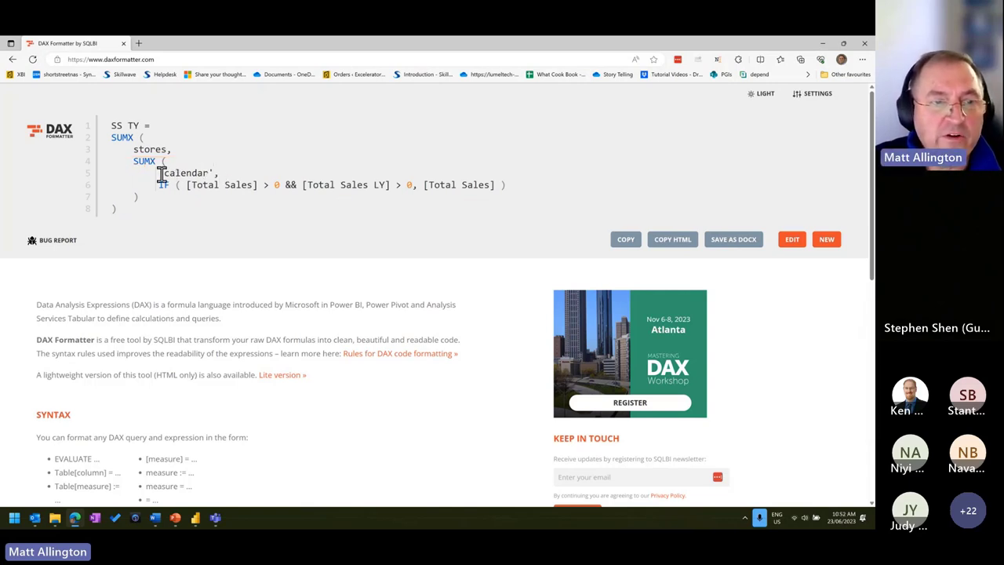
{"action": "left_click_drag", "start_coordinate": [159, 174], "coordinate": [213, 174]}
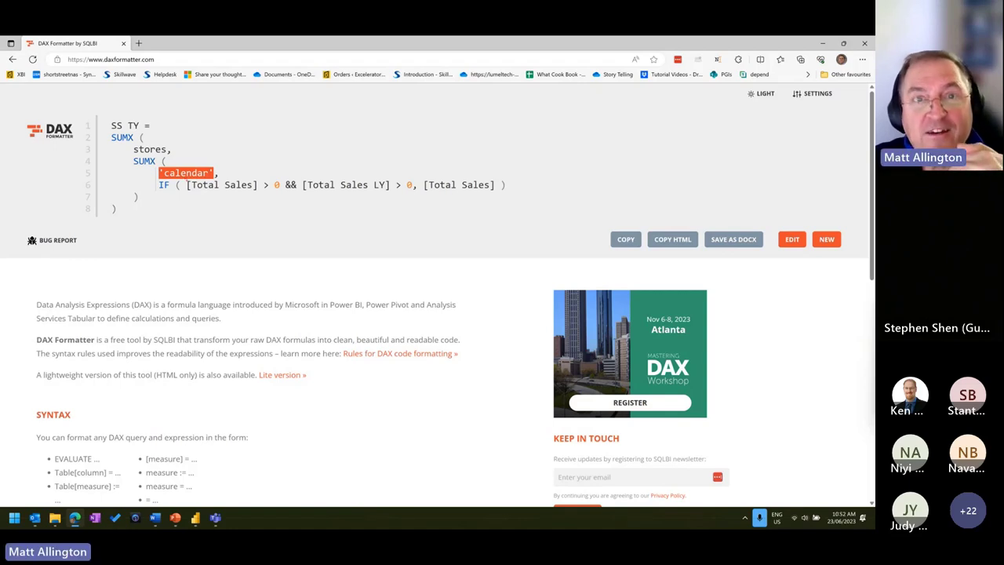
{"action": "mouse_move", "coordinate": [185, 179]}
{"action": "left_mouse_down"}
{"action": "mouse_move", "coordinate": [218, 191]}
{"action": "mouse_move", "coordinate": [414, 193]}
{"action": "left_mouse_up"}
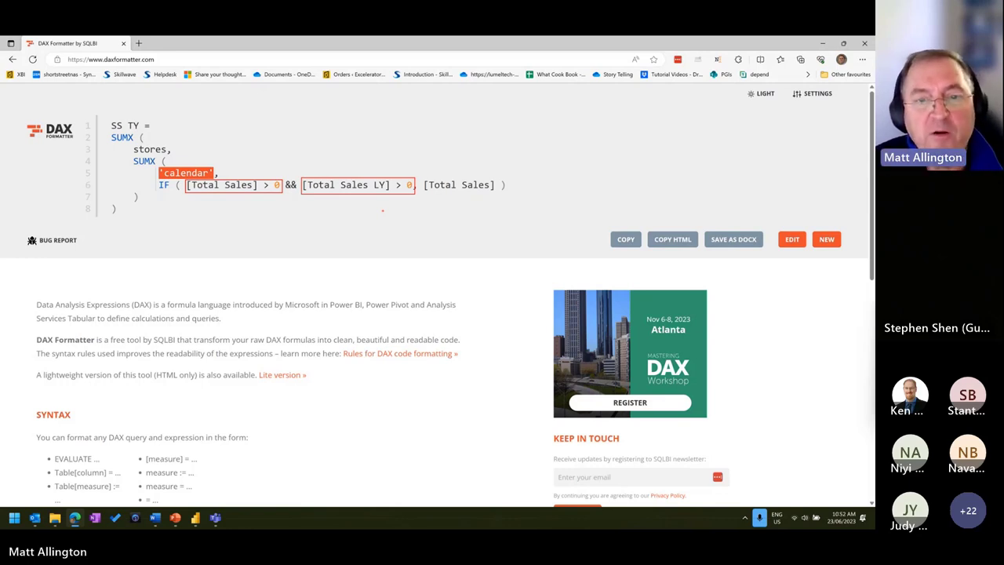
{"action": "mouse_move", "coordinate": [423, 171]}
{"action": "left_mouse_down"}
{"action": "mouse_move", "coordinate": [441, 193]}
{"action": "mouse_move", "coordinate": [503, 196]}
{"action": "left_mouse_up"}
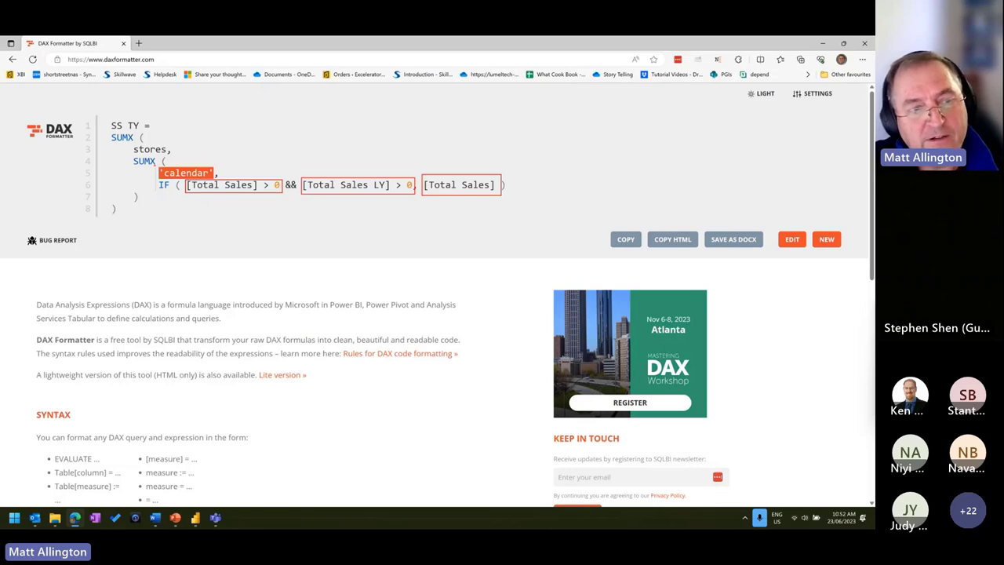
{"action": "mouse_move", "coordinate": [155, 166]}
{"action": "left_mouse_down"}
{"action": "mouse_move", "coordinate": [217, 180]}
{"action": "mouse_move", "coordinate": [237, 148]}
{"action": "left_mouse_up"}
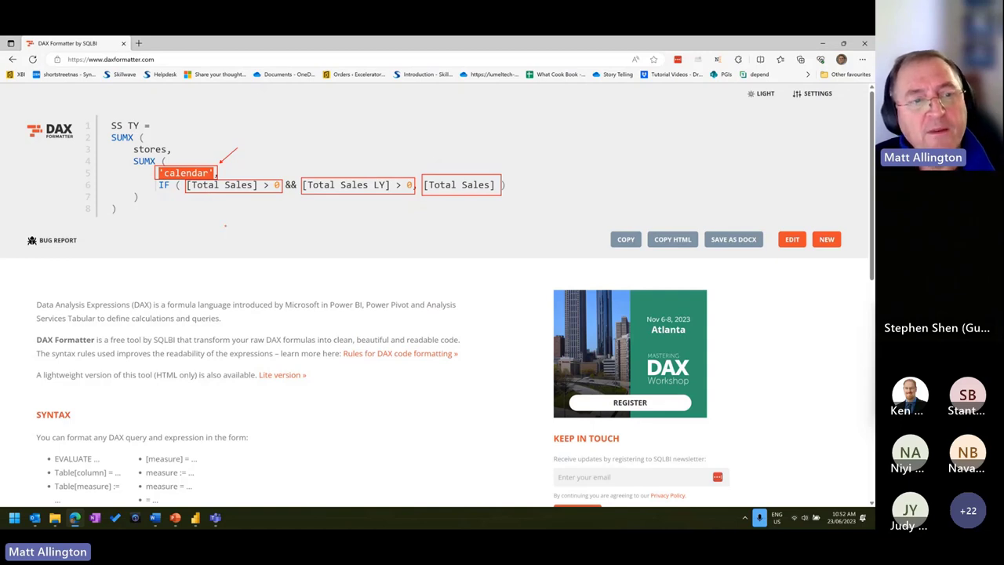
{"action": "key", "text": "Escape"}
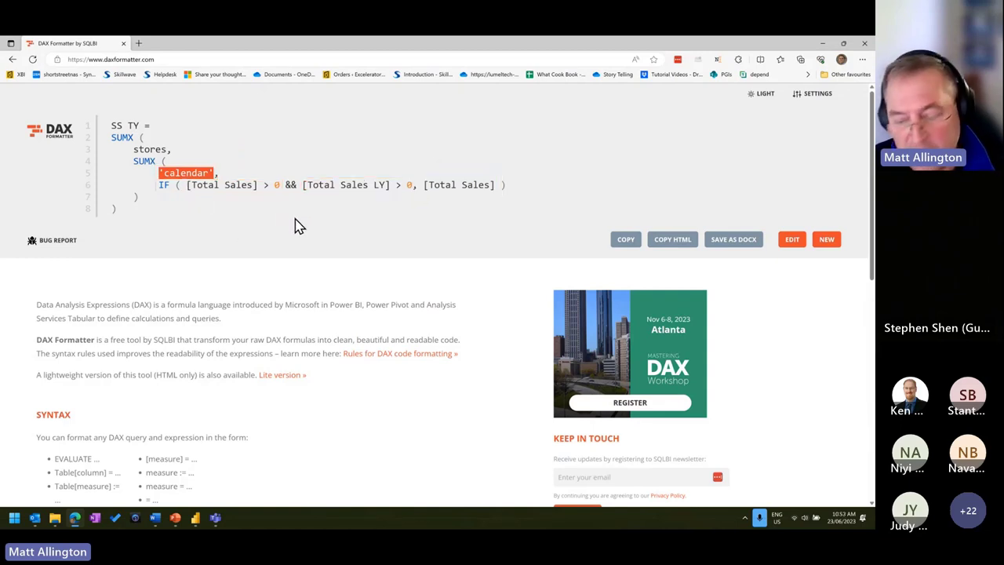
Outline the inner SUMX over calendar and the outer SUMX over stores, then return to Power BI
{"action": "mouse_move", "coordinate": [122, 153]}
{"action": "left_mouse_down"}
{"action": "mouse_move", "coordinate": [193, 174]}
{"action": "mouse_move", "coordinate": [517, 208]}
{"action": "left_mouse_up"}
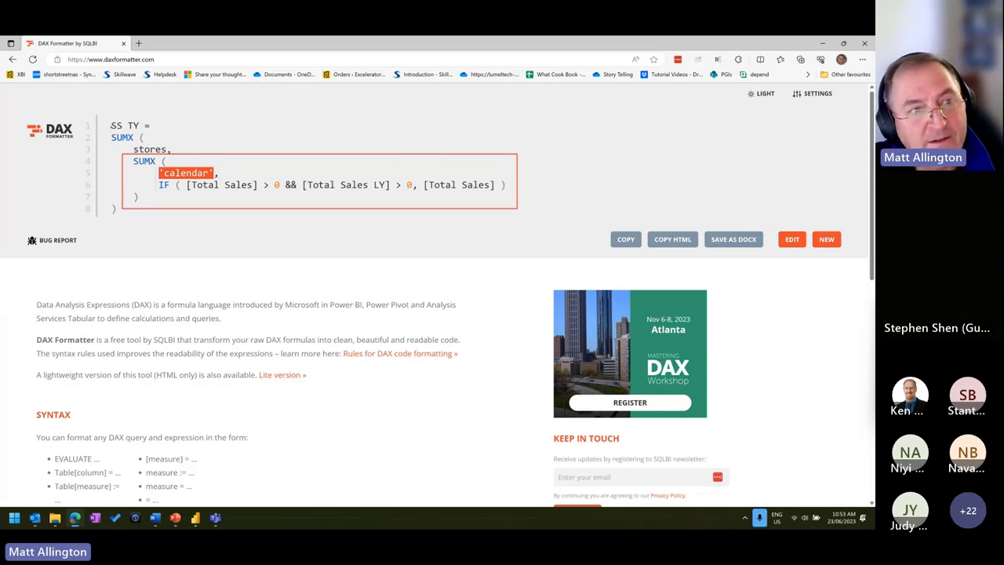
{"action": "mouse_move", "coordinate": [102, 130]}
{"action": "left_mouse_down"}
{"action": "mouse_move", "coordinate": [617, 228]}
{"action": "mouse_move", "coordinate": [540, 222]}
{"action": "left_mouse_up"}
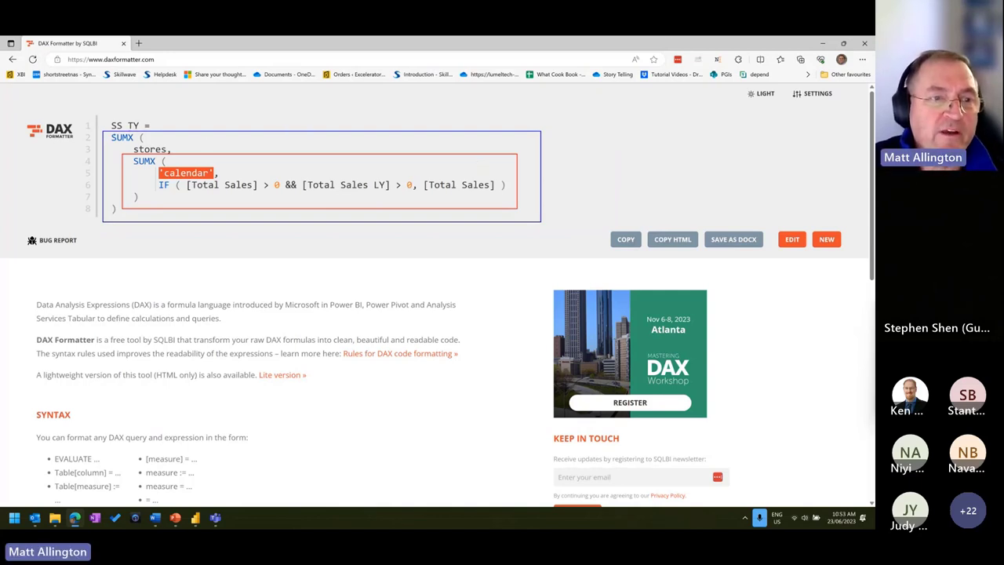
{"action": "left_click_drag", "start_coordinate": [162, 143], "coordinate": [201, 108]}
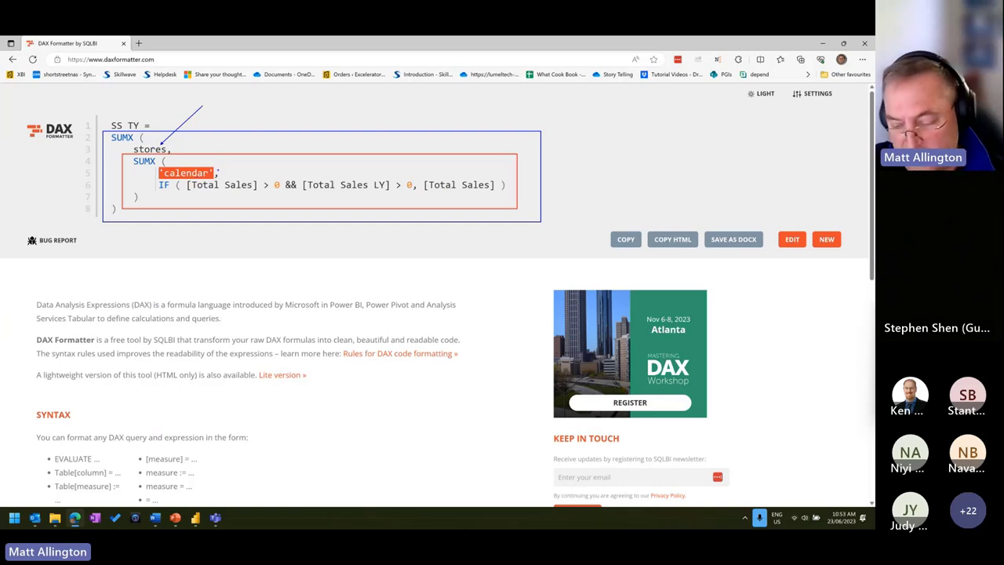
{"action": "left_click_drag", "start_coordinate": [256, 154], "coordinate": [217, 170]}
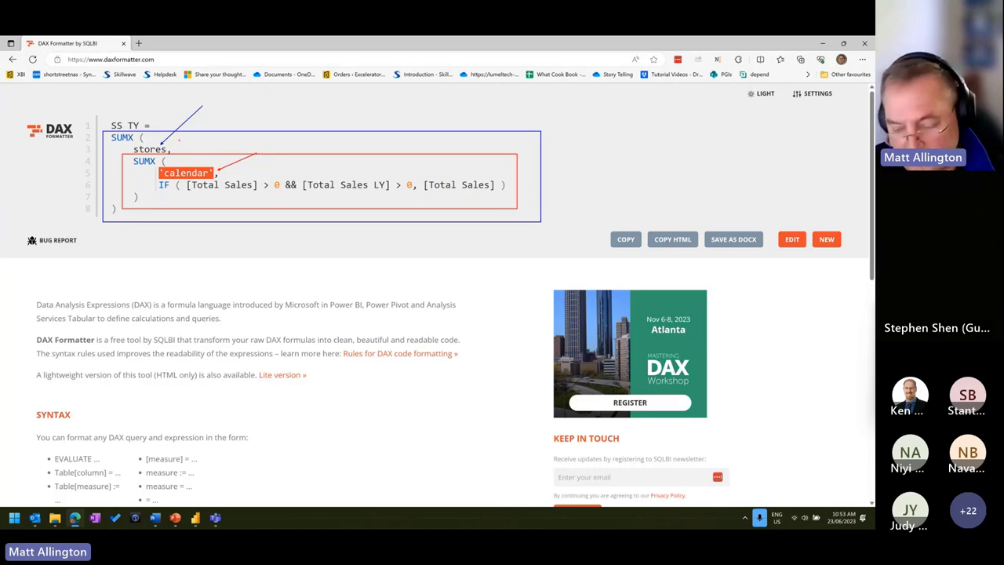
{"action": "left_click_drag", "start_coordinate": [171, 147], "coordinate": [284, 72]}
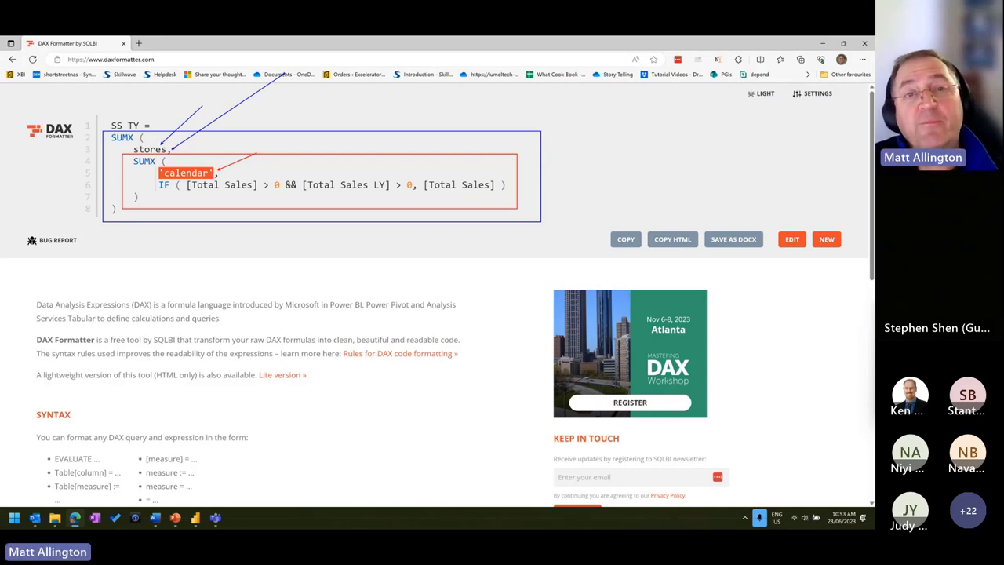
{"action": "mouse_move", "coordinate": [192, 146]}
{"action": "left_mouse_down"}
{"action": "mouse_move", "coordinate": [248, 130]}
{"action": "mouse_move", "coordinate": [294, 137]}
{"action": "left_mouse_up"}
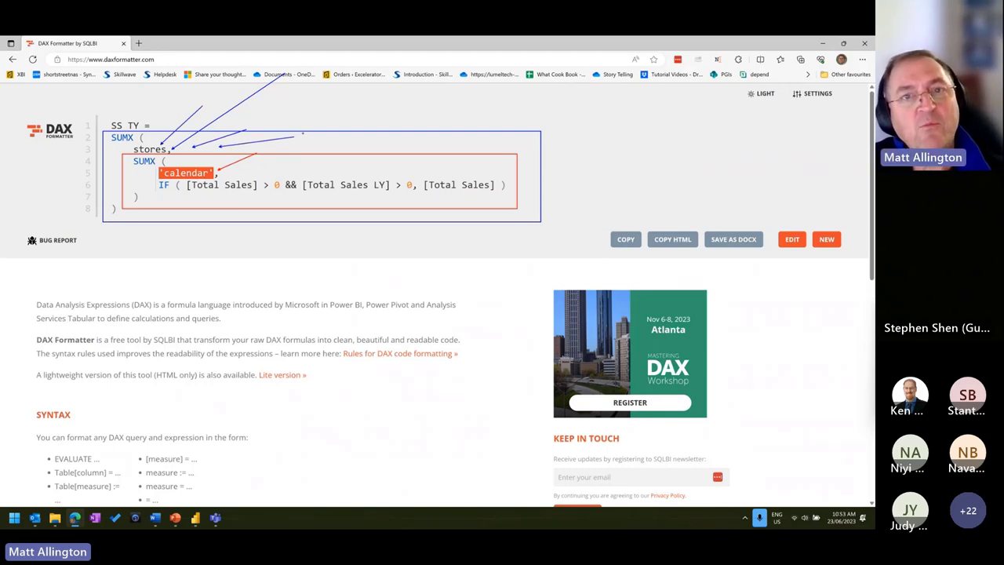
{"action": "key", "text": "Escape"}
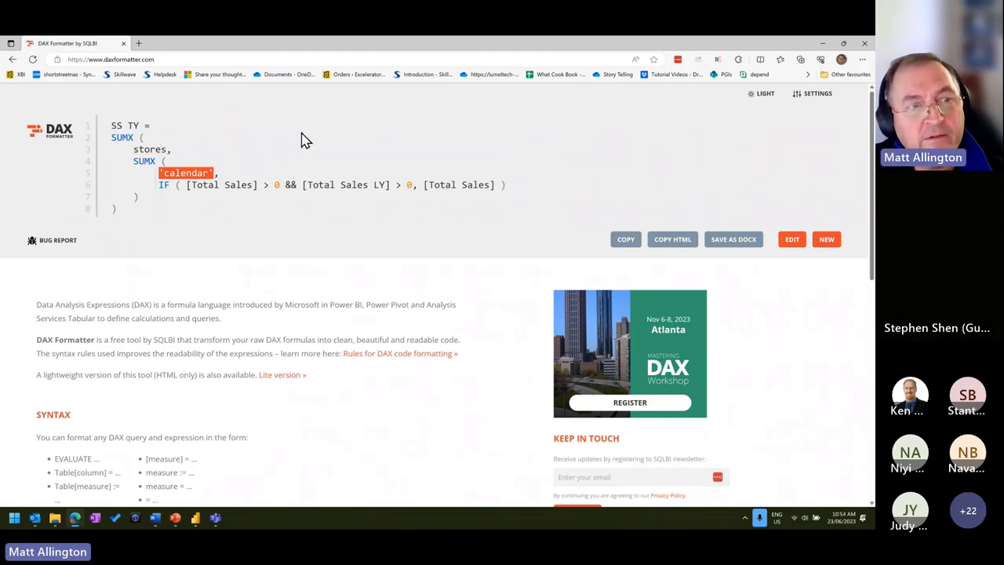
{"action": "left_click", "coordinate": [822, 44]}
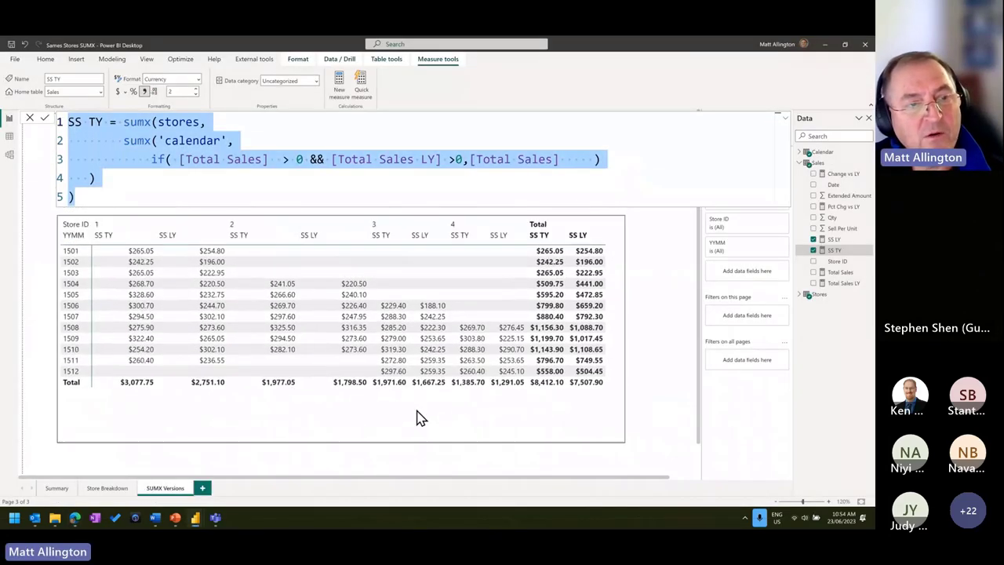
{"action": "left_click", "coordinate": [421, 418]}
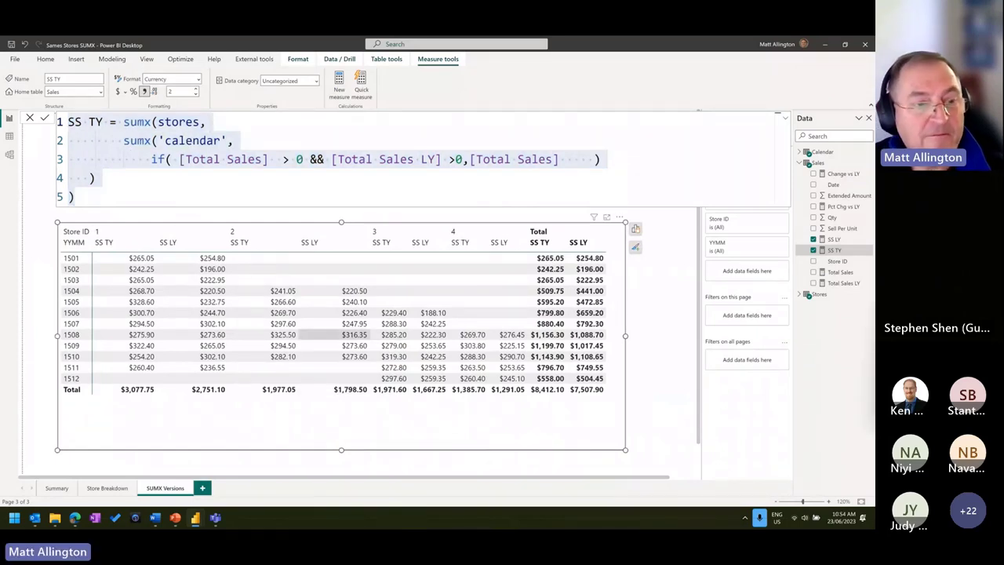
{"action": "left_click_drag", "start_coordinate": [108, 253], "coordinate": [532, 385]}
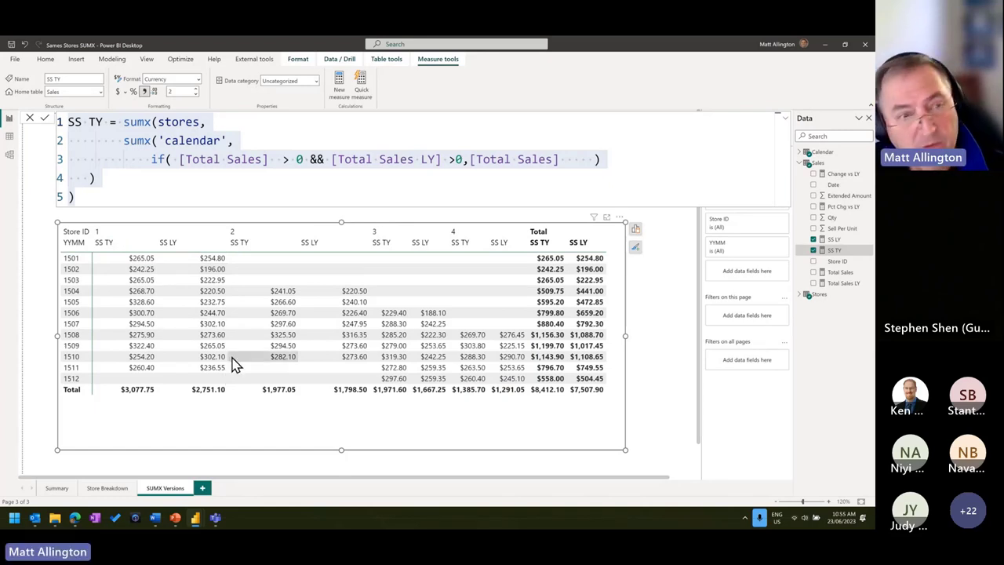
{"action": "left_click", "coordinate": [133, 259]}
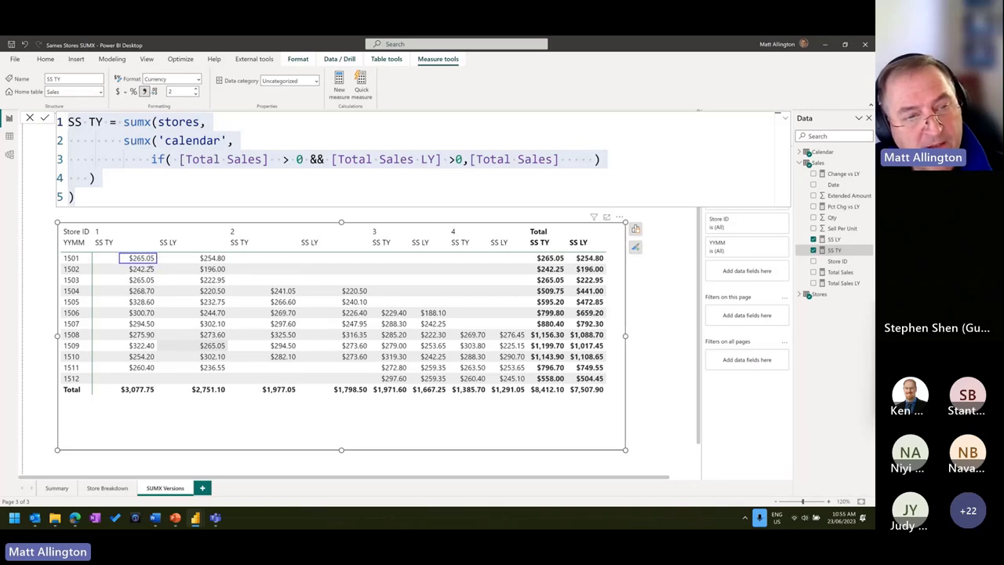
{"action": "left_click", "coordinate": [140, 280], "text": "ctrl"}
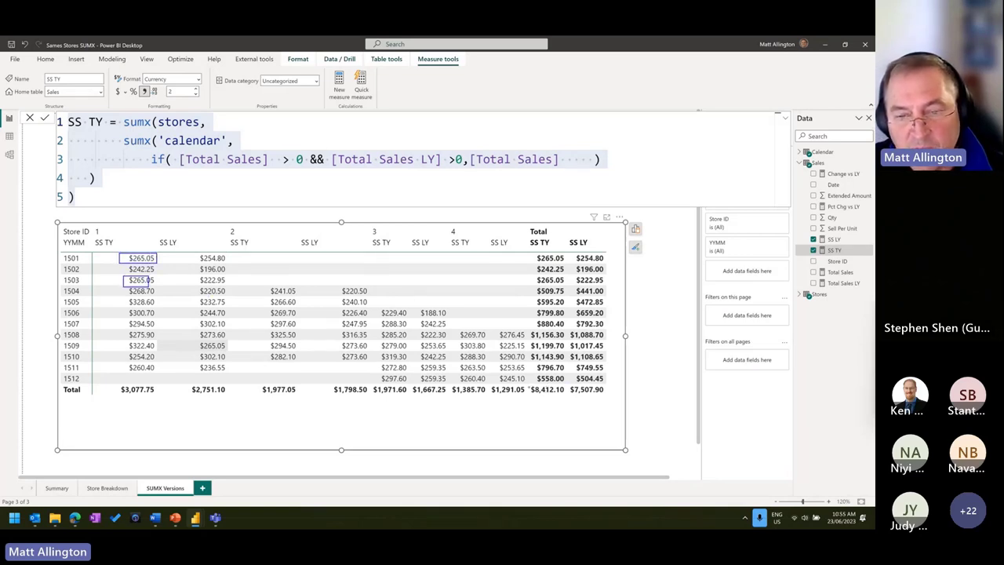
{"action": "left_click", "coordinate": [549, 390], "text": "ctrl"}
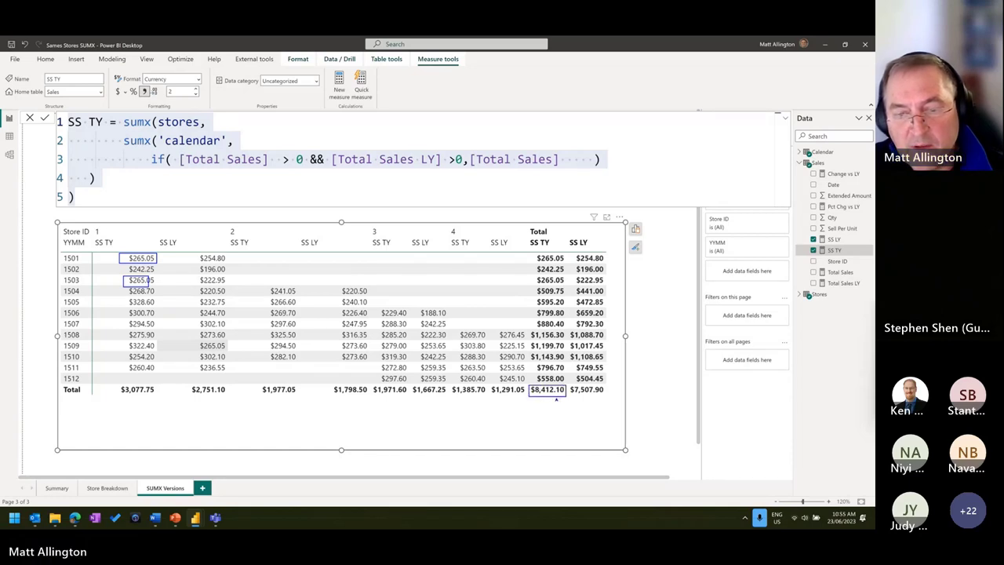
{"action": "mouse_move", "coordinate": [548, 411]}
{"action": "left_mouse_down"}
{"action": "mouse_move", "coordinate": [557, 398]}
{"action": "mouse_move", "coordinate": [540, 401]}
{"action": "mouse_move", "coordinate": [572, 413]}
{"action": "left_mouse_up"}
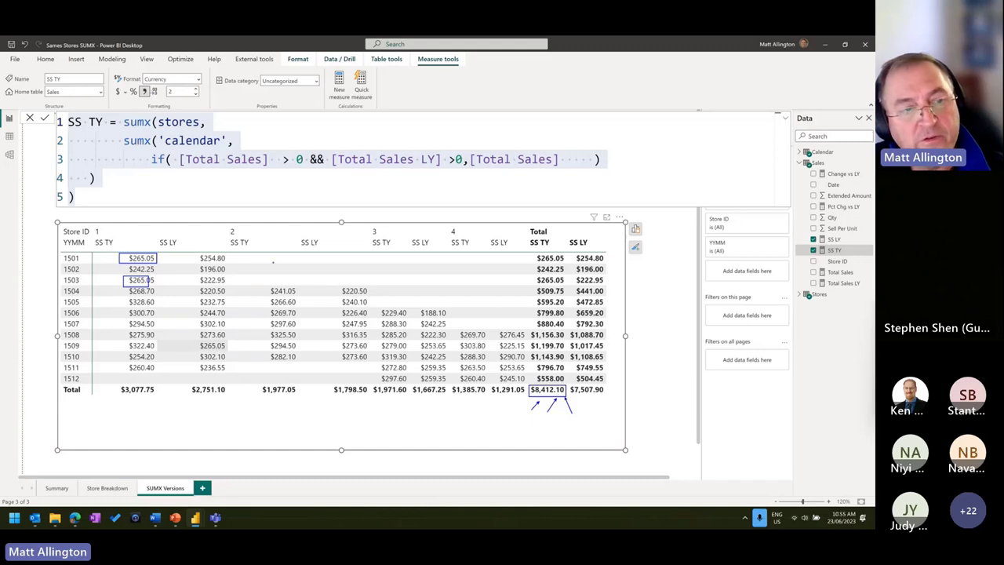
{"action": "mouse_move", "coordinate": [92, 225]}
{"action": "left_mouse_down"}
{"action": "mouse_move", "coordinate": [188, 238]}
{"action": "mouse_move", "coordinate": [475, 238]}
{"action": "left_mouse_up"}
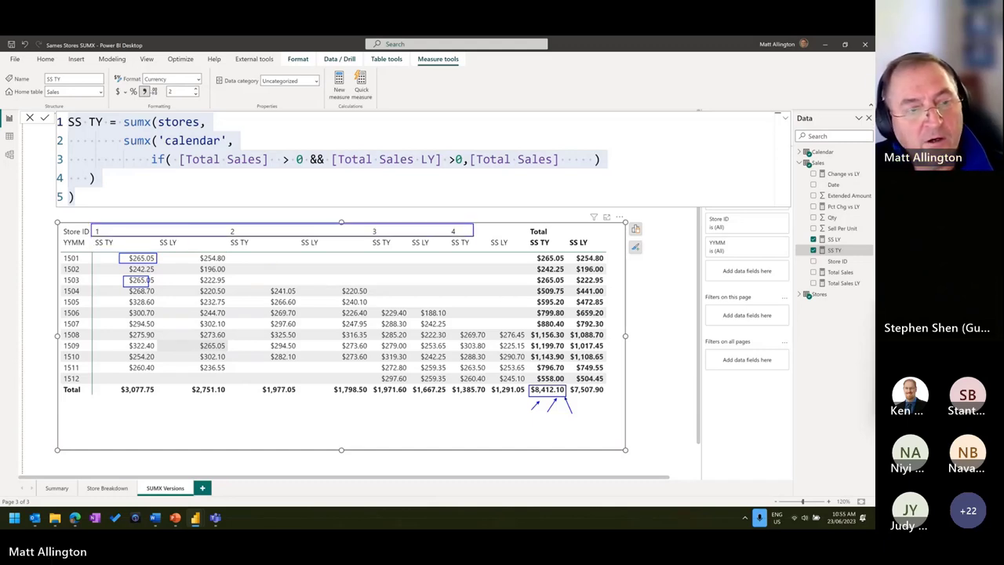
{"action": "left_click_drag", "start_coordinate": [57, 254], "coordinate": [93, 380]}
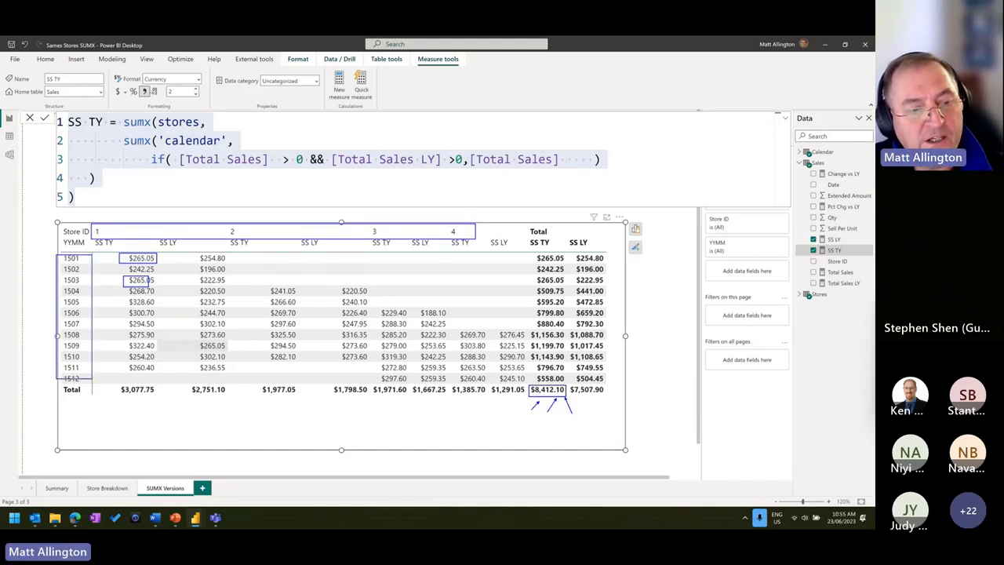
{"action": "left_click_drag", "start_coordinate": [33, 396], "coordinate": [63, 389]}
{"action": "left_click_drag", "start_coordinate": [540, 199], "coordinate": [541, 223]}
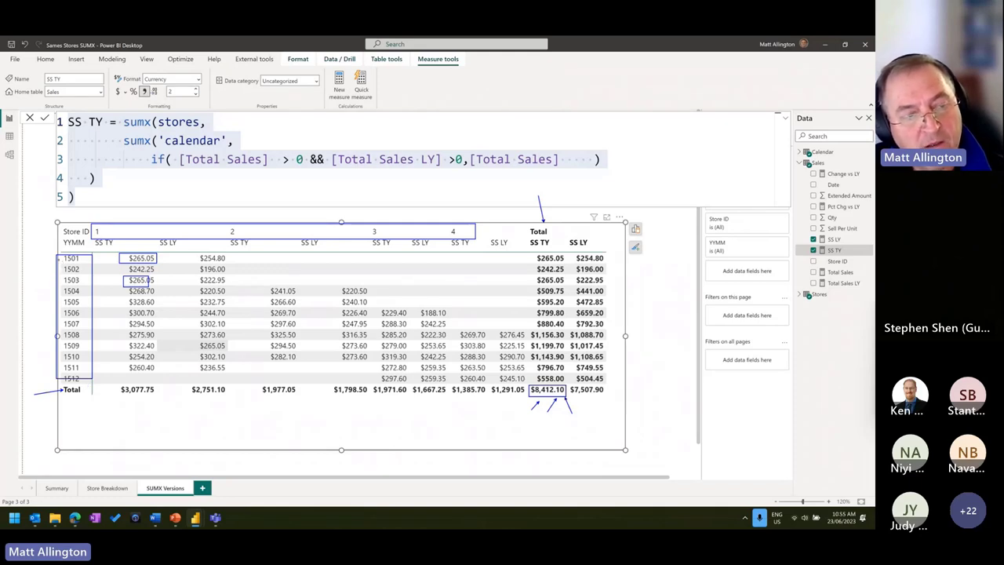
{"action": "mouse_move", "coordinate": [47, 265]}
{"action": "left_mouse_down"}
{"action": "mouse_move", "coordinate": [58, 259]}
{"action": "mouse_move", "coordinate": [61, 269]}
{"action": "left_mouse_up"}
{"action": "mouse_move", "coordinate": [47, 291]}
{"action": "left_mouse_down"}
{"action": "mouse_move", "coordinate": [57, 281]}
{"action": "mouse_move", "coordinate": [55, 298]}
{"action": "left_mouse_up"}
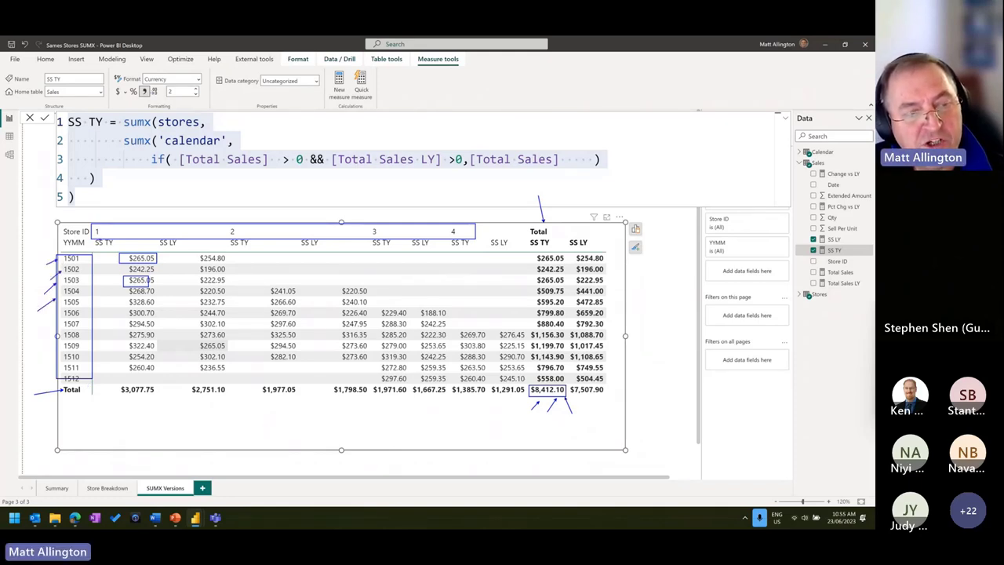
{"action": "left_click_drag", "start_coordinate": [102, 223], "coordinate": [128, 210]}
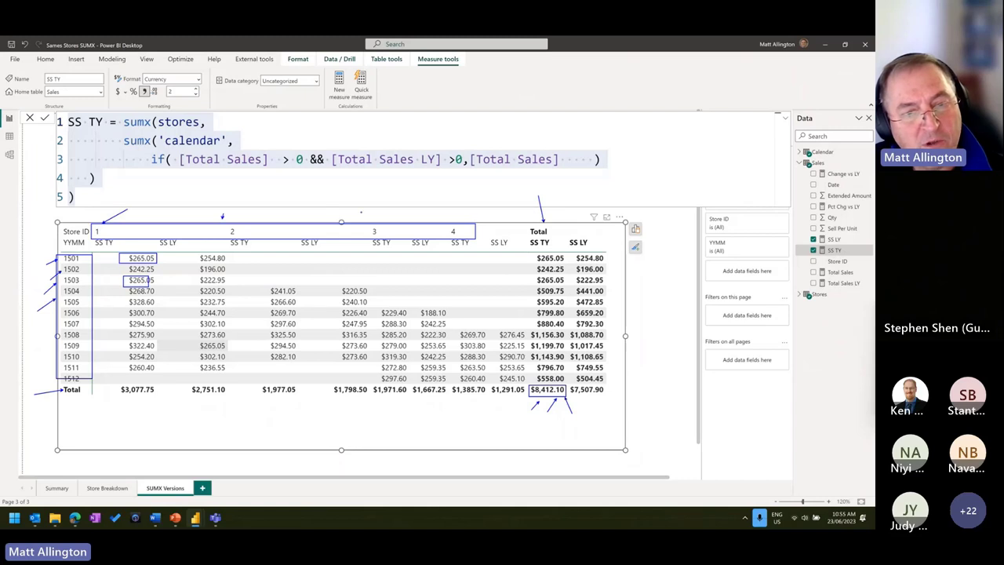
{"action": "left_click_drag", "start_coordinate": [373, 220], "coordinate": [394, 205]}
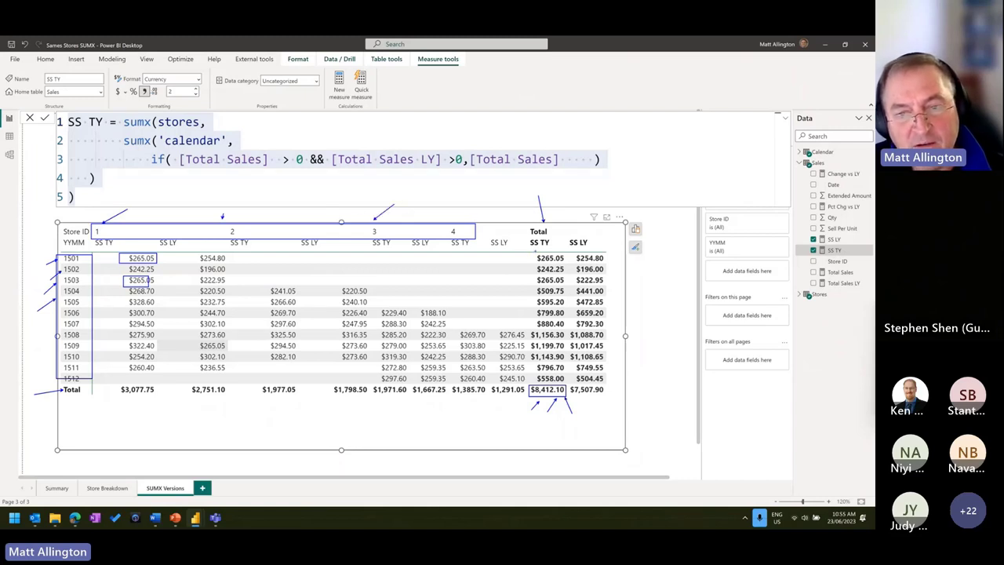
{"action": "mouse_move", "coordinate": [528, 224]}
{"action": "left_mouse_down"}
{"action": "mouse_move", "coordinate": [548, 238]}
{"action": "mouse_move", "coordinate": [528, 237]}
{"action": "left_mouse_up"}
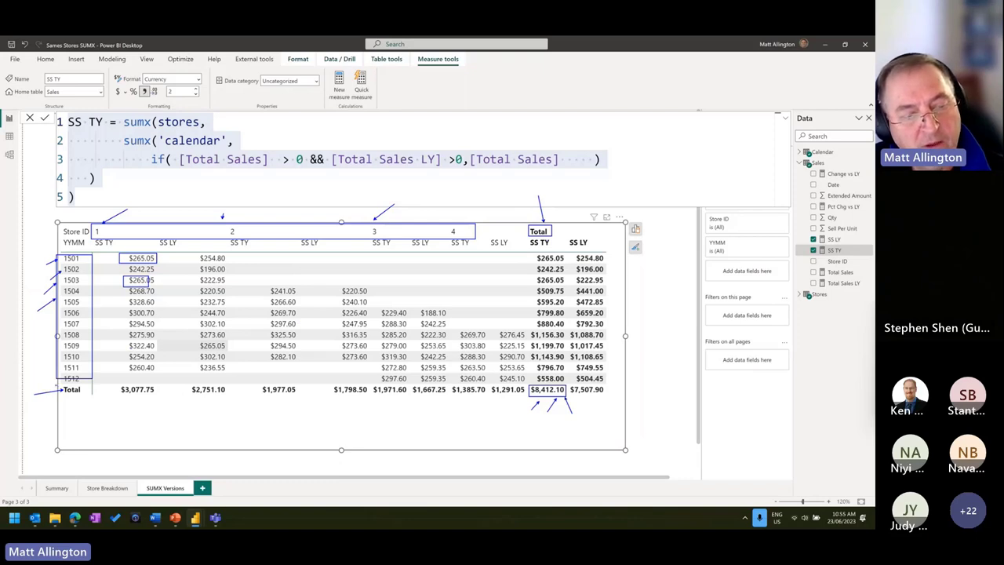
{"action": "mouse_move", "coordinate": [96, 384]}
{"action": "left_mouse_down"}
{"action": "mouse_move", "coordinate": [58, 395]}
{"action": "mouse_move", "coordinate": [95, 390]}
{"action": "left_mouse_up"}
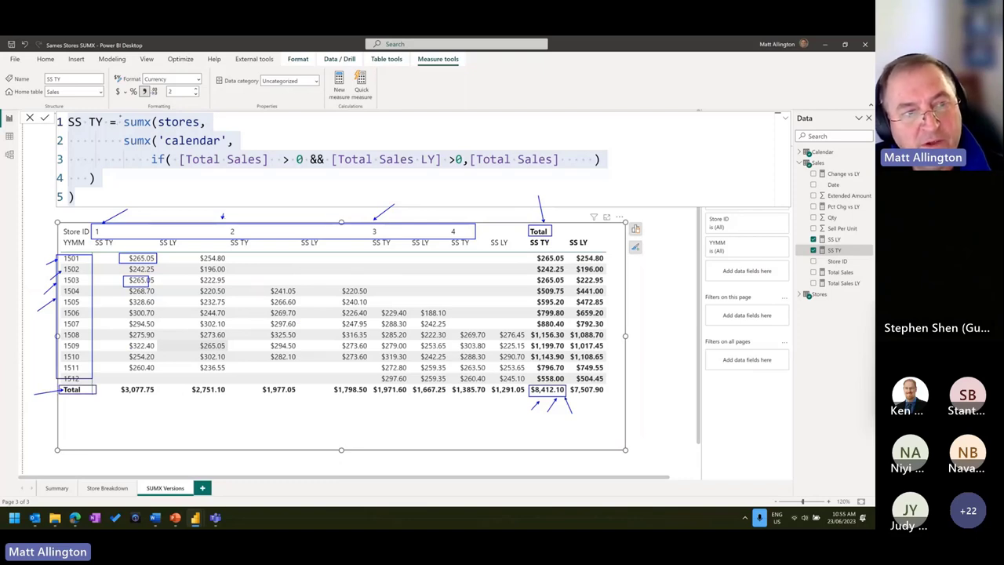
{"action": "mouse_move", "coordinate": [377, 114]}
{"action": "left_mouse_down"}
{"action": "mouse_move", "coordinate": [121, 168]}
{"action": "mouse_move", "coordinate": [601, 180]}
{"action": "mouse_move", "coordinate": [614, 115]}
{"action": "left_mouse_up"}
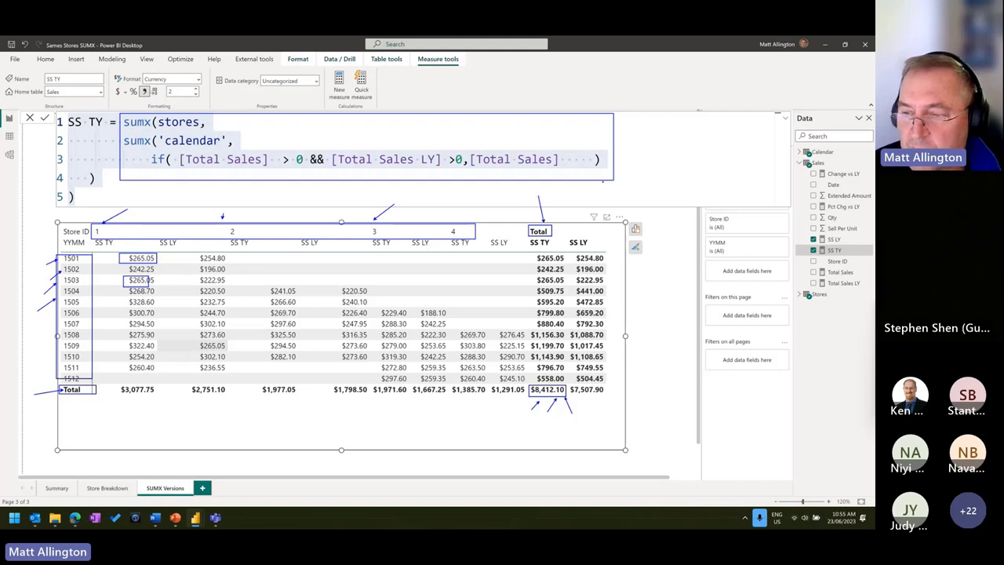
{"action": "key", "text": "Escape"}
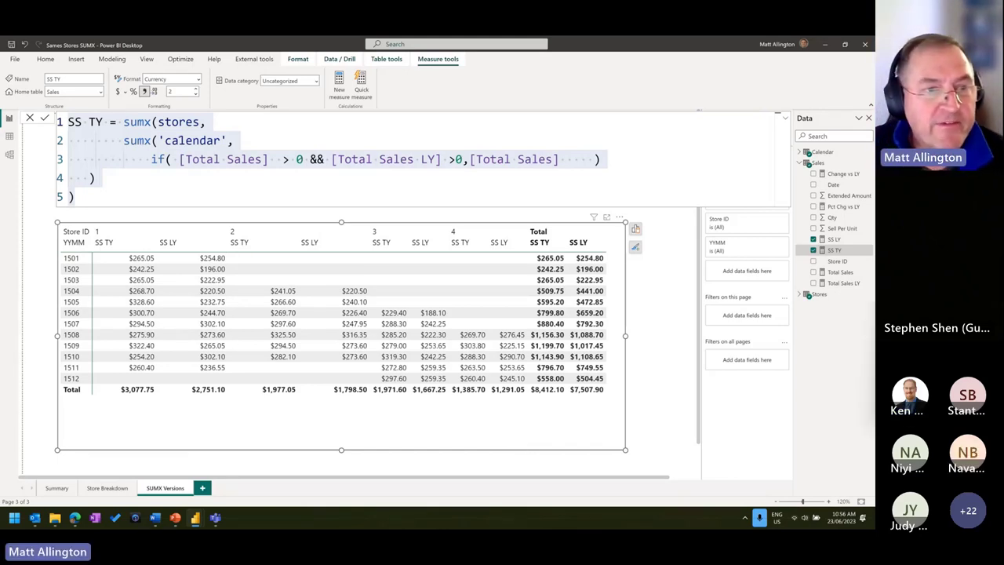
Highlight 'calendar' in the SS TY formula, then view the Sales table's 2,362 rows
{"action": "left_click_drag", "start_coordinate": [158, 138], "coordinate": [228, 142]}
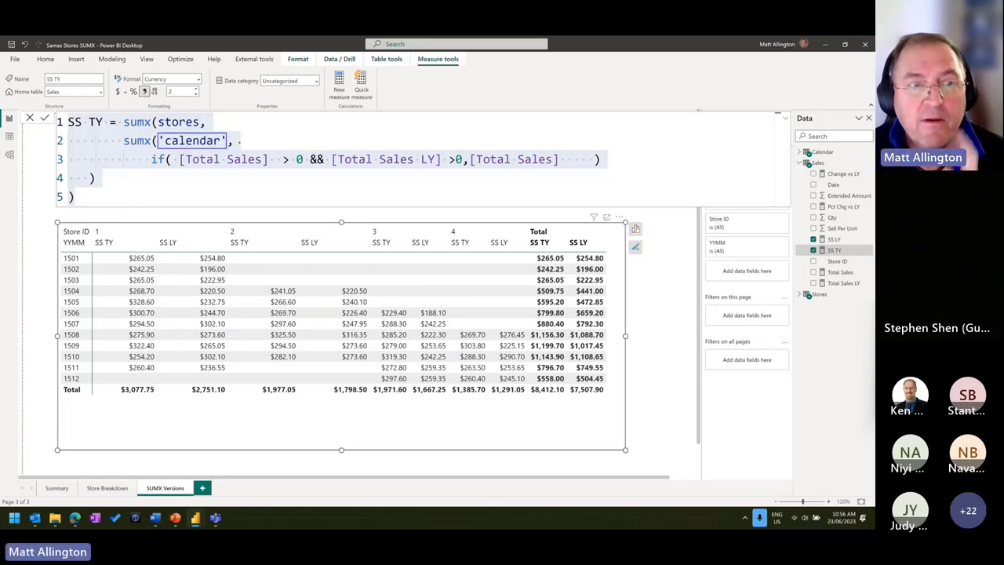
{"action": "left_click_drag", "start_coordinate": [169, 147], "coordinate": [134, 163]}
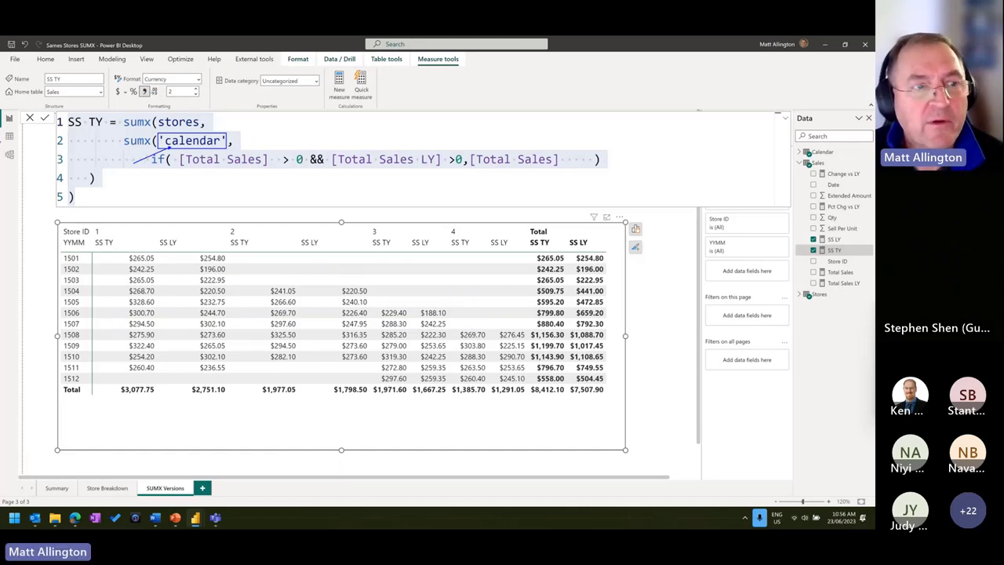
{"action": "left_click", "coordinate": [9, 136]}
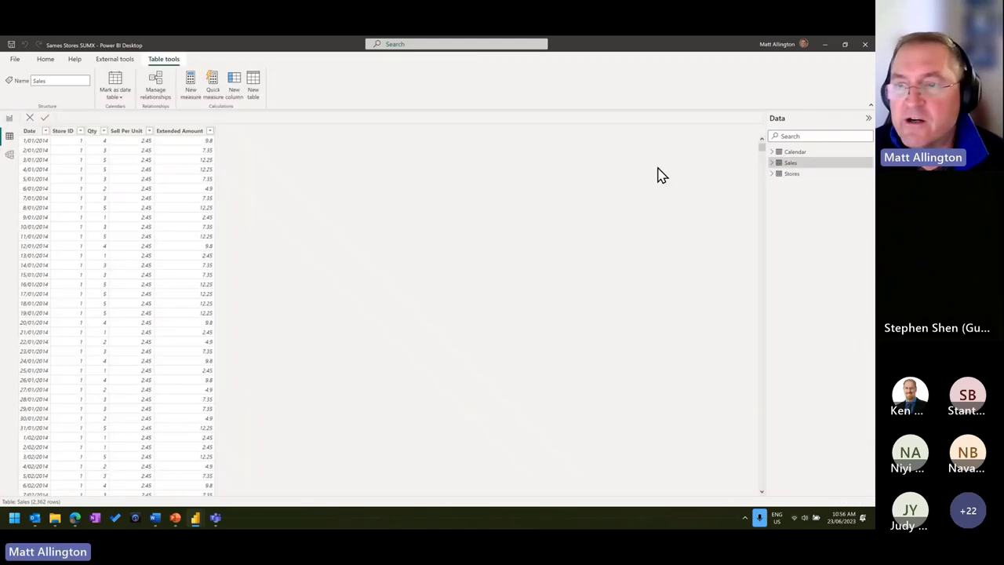
Check the Calendar table's rows and row count, then go back to the SUMX Versions report
{"action": "left_click", "coordinate": [797, 151]}
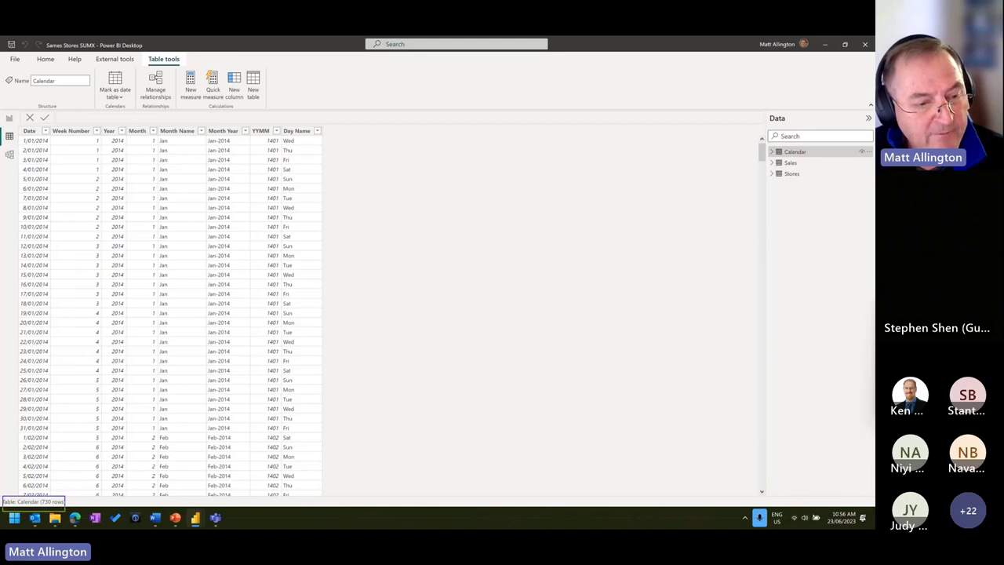
{"action": "left_click_drag", "start_coordinate": [66, 497], "coordinate": [131, 403]}
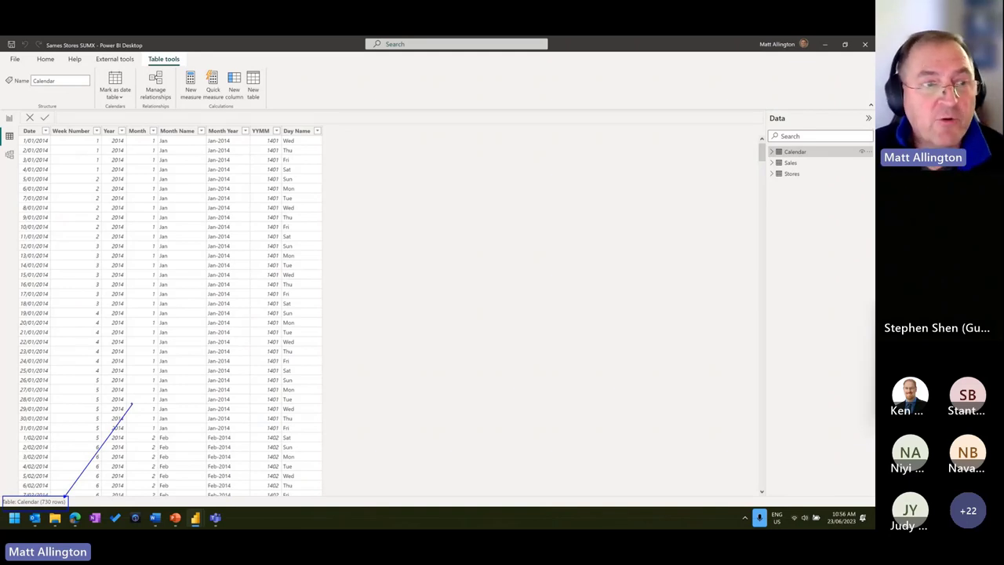
{"action": "left_click", "coordinate": [9, 118]}
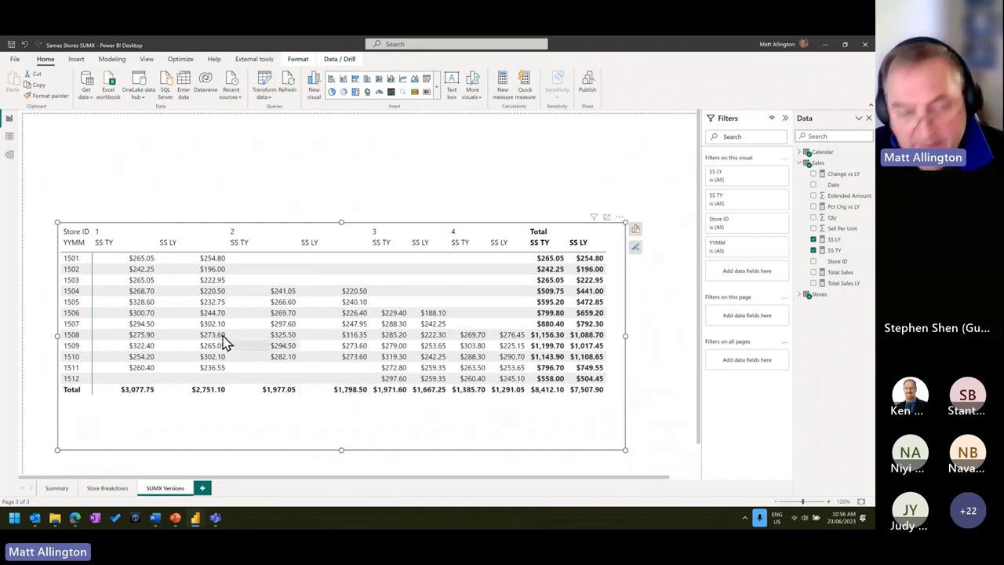
{"action": "mouse_move", "coordinate": [61, 251]}
{"action": "left_mouse_down"}
{"action": "mouse_move", "coordinate": [94, 357]}
{"action": "mouse_move", "coordinate": [87, 383]}
{"action": "left_mouse_up"}
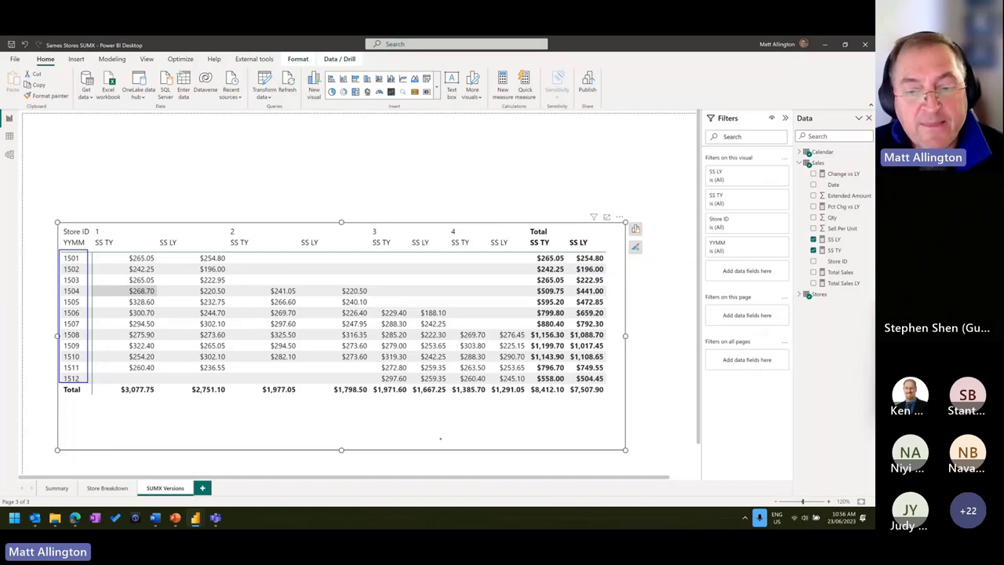
{"action": "key", "text": "Escape"}
{"action": "left_click_drag", "start_coordinate": [455, 437], "coordinate": [475, 339]}
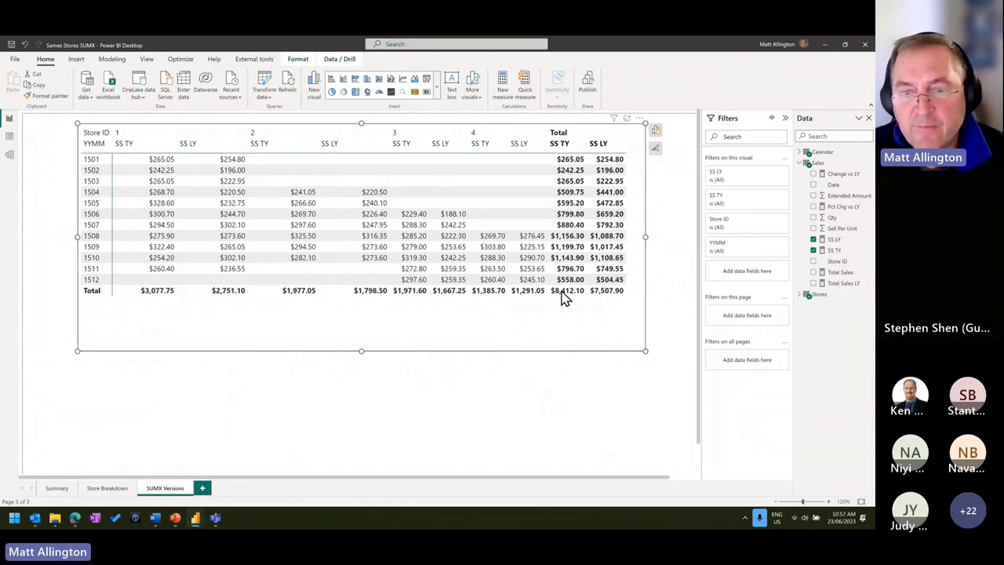
{"action": "left_click", "coordinate": [838, 240]}
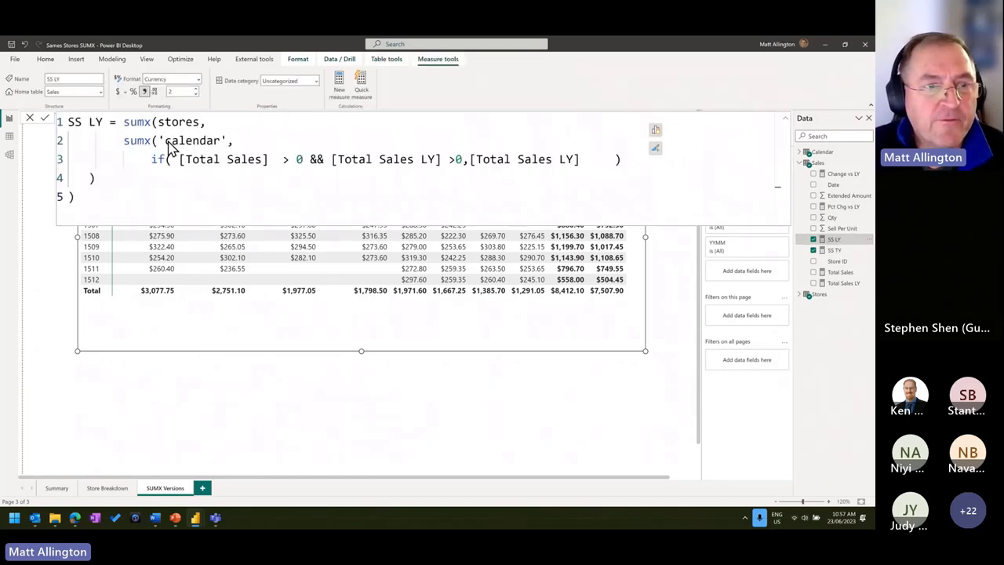
{"action": "left_click_drag", "start_coordinate": [161, 147], "coordinate": [228, 140]}
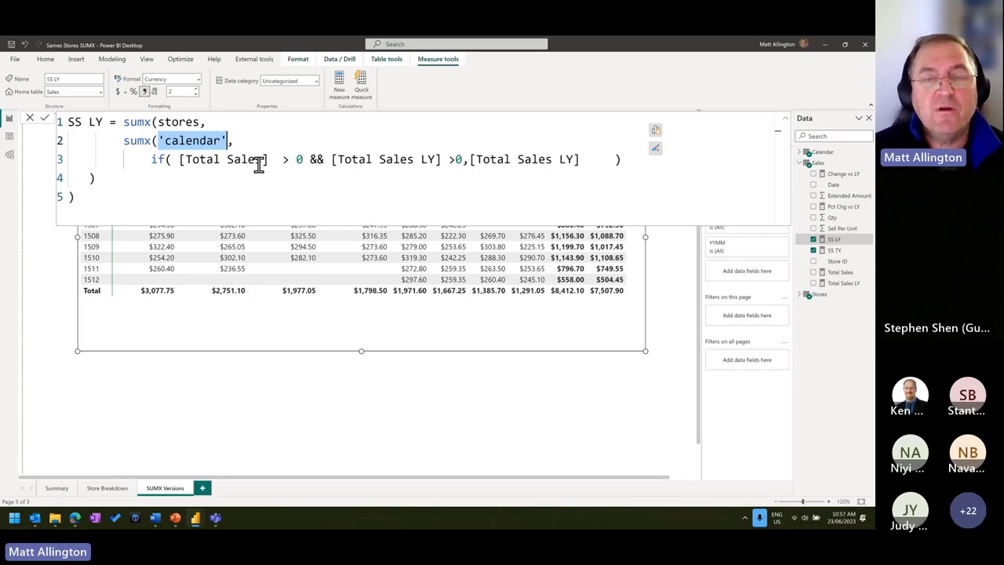
{"action": "key", "text": "Escape"}
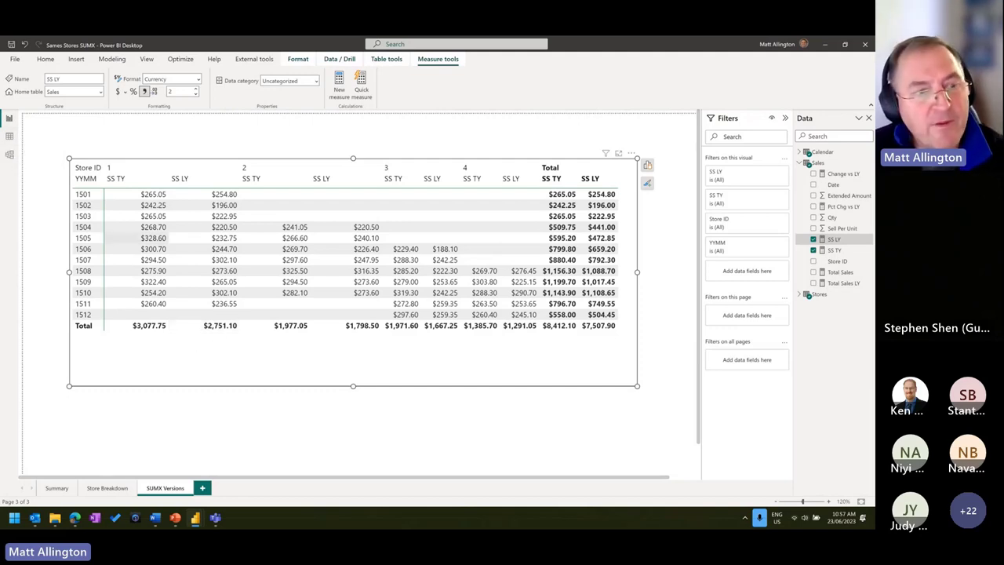
Inspect month 1501 in the matrix, where only Store 1 reports $265.05 SS TY
{"action": "left_click", "coordinate": [86, 194]}
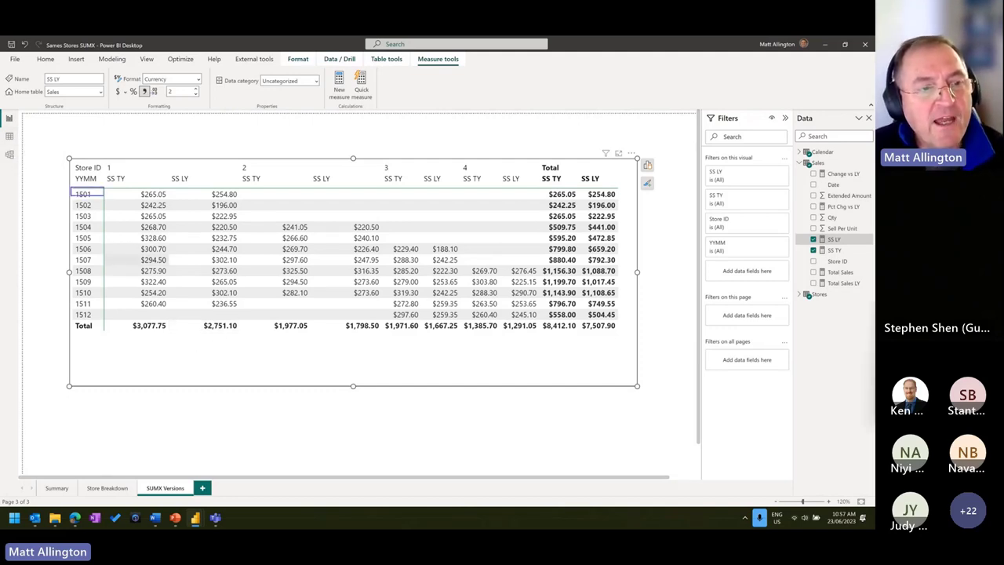
{"action": "left_click_drag", "start_coordinate": [72, 195], "coordinate": [49, 208]}
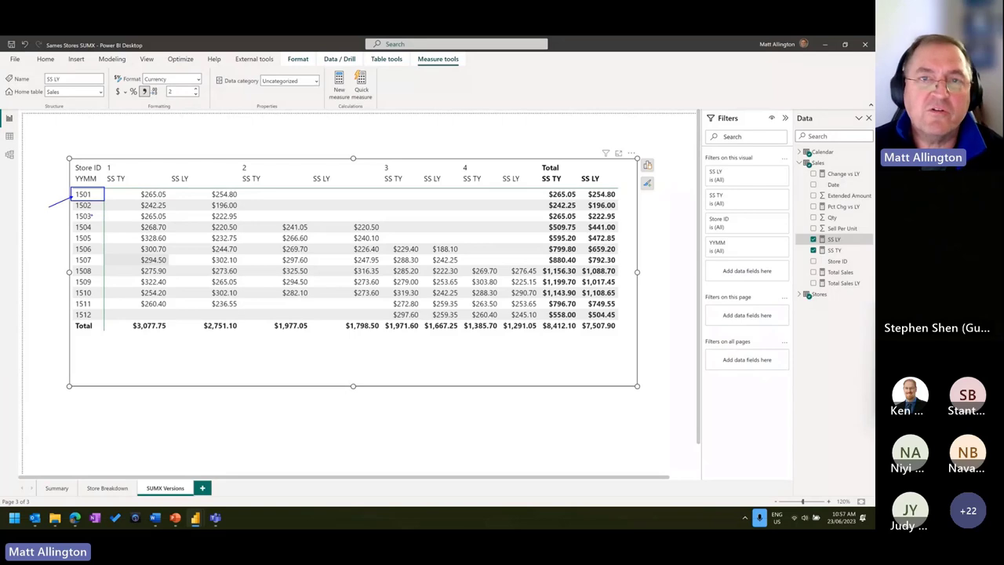
{"action": "key", "text": "Escape"}
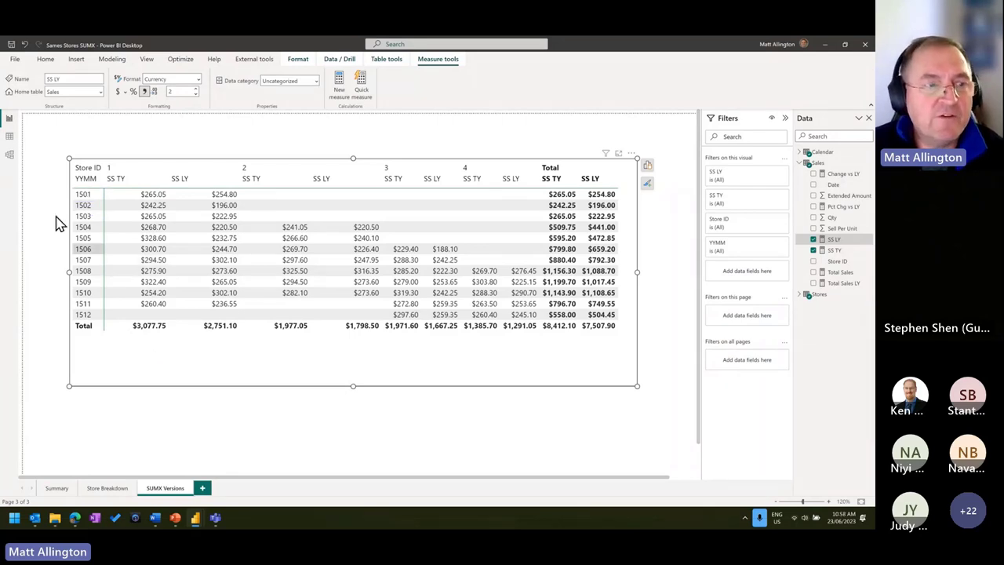
Rearrange the Sales, Stores and Calendar table cards in the model diagram
{"action": "left_click", "coordinate": [10, 155]}
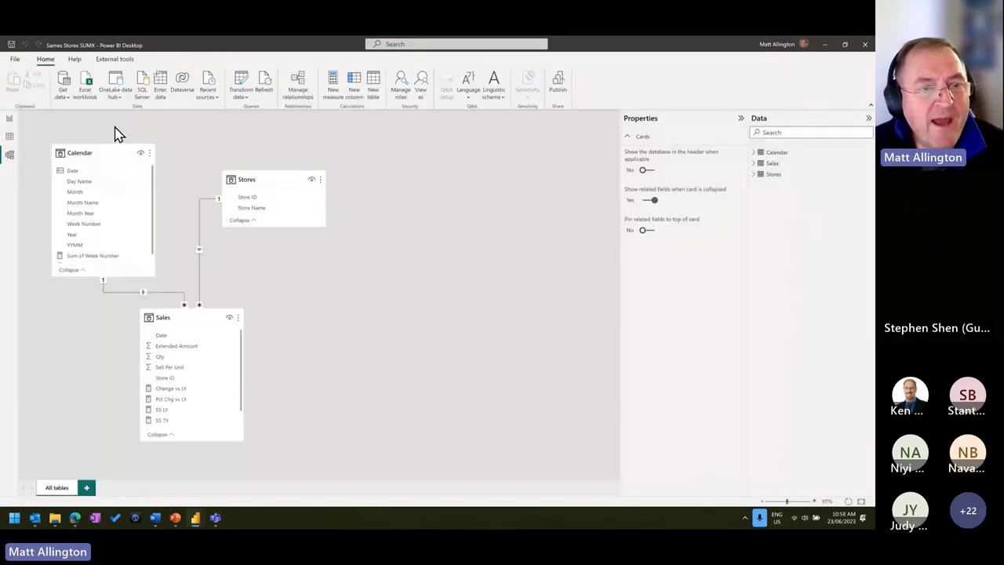
{"action": "left_click_drag", "start_coordinate": [193, 317], "coordinate": [202, 310]}
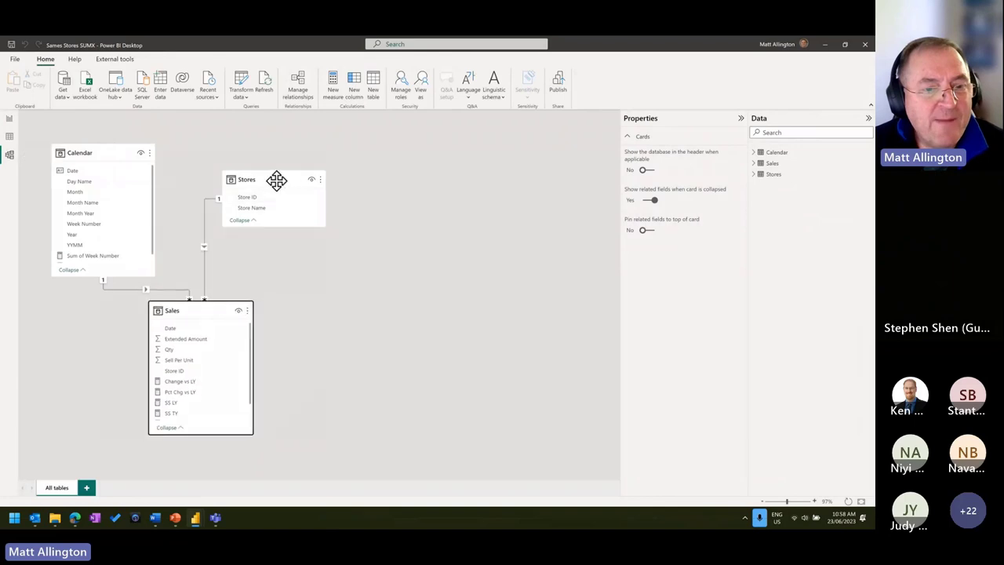
{"action": "left_click_drag", "start_coordinate": [275, 180], "coordinate": [305, 205]}
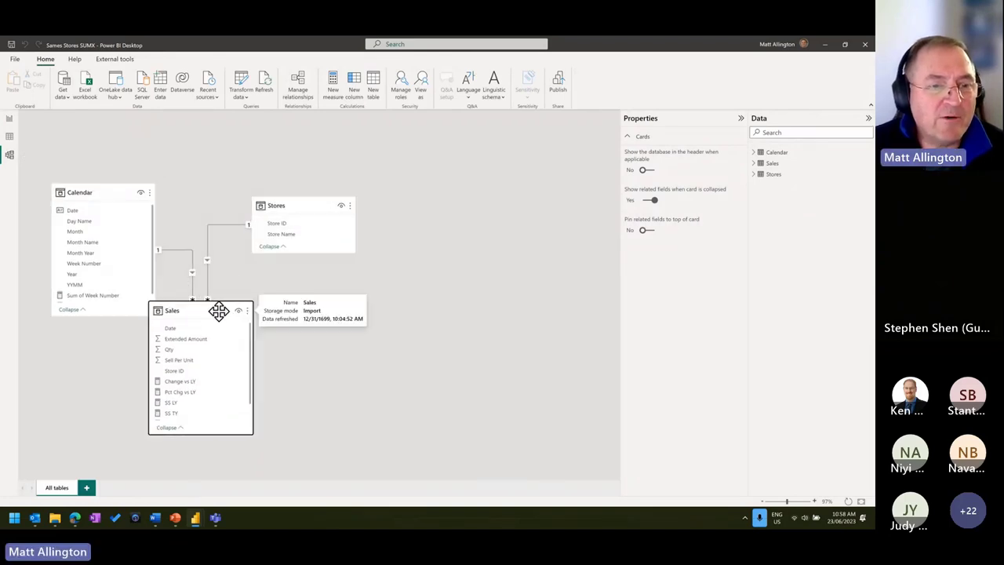
{"action": "left_click_drag", "start_coordinate": [218, 309], "coordinate": [274, 344]}
{"action": "left_click_drag", "start_coordinate": [91, 196], "coordinate": [91, 219]}
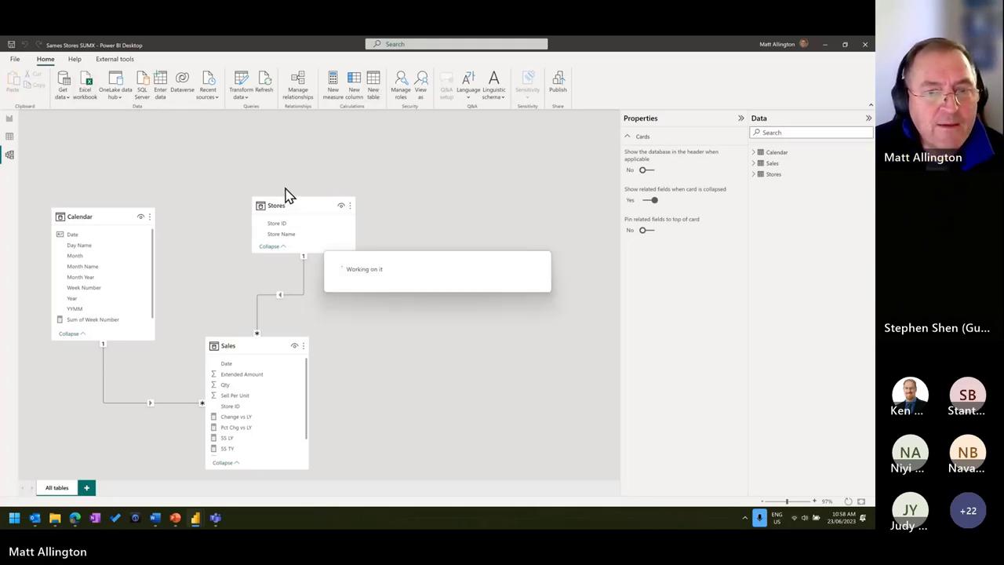
Create a calculated table Months = VALUES('Calendar'[YYMM])
{"action": "type", "text": "Months"}
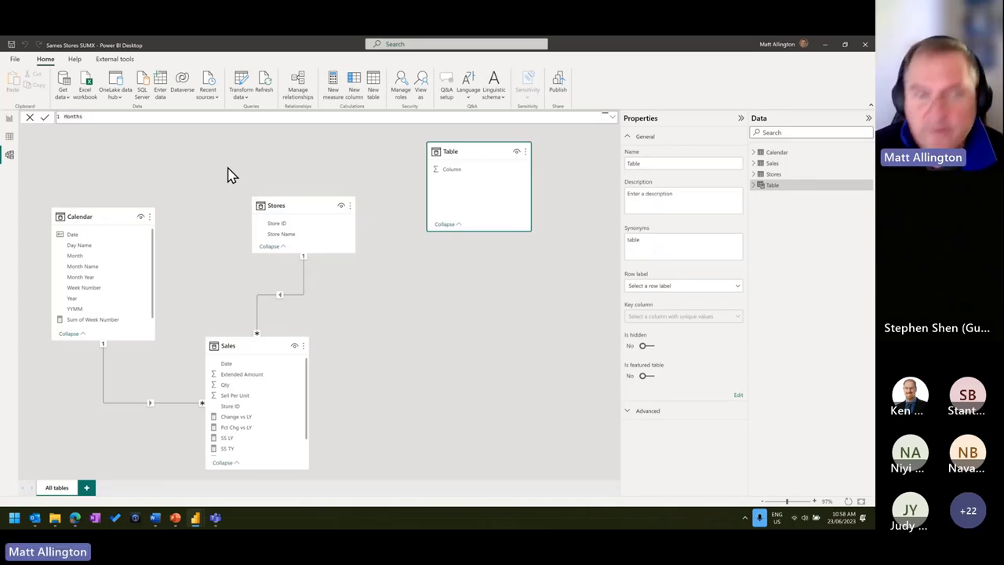
{"action": "type", "text": " = "}
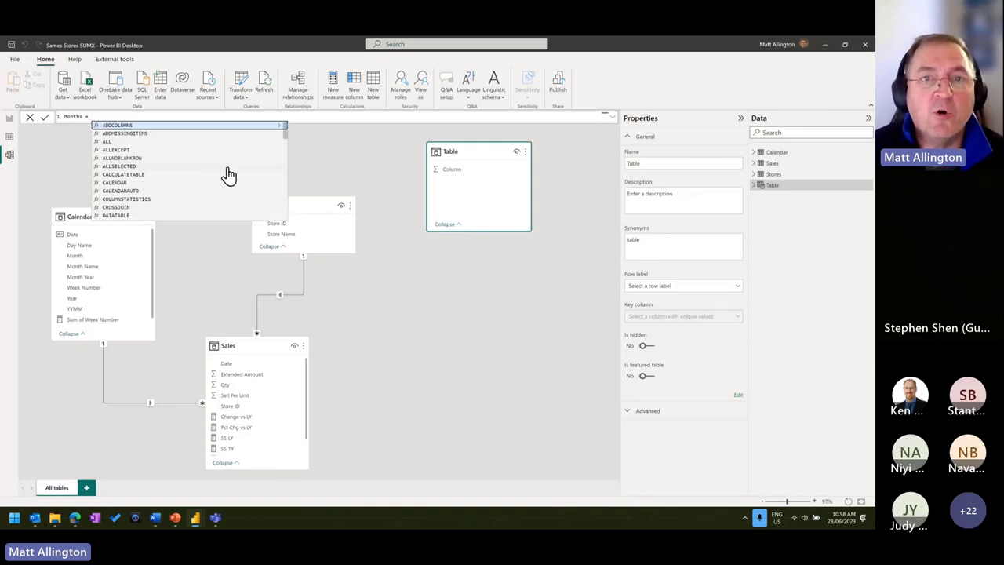
{"action": "type", "text": "VALUES("}
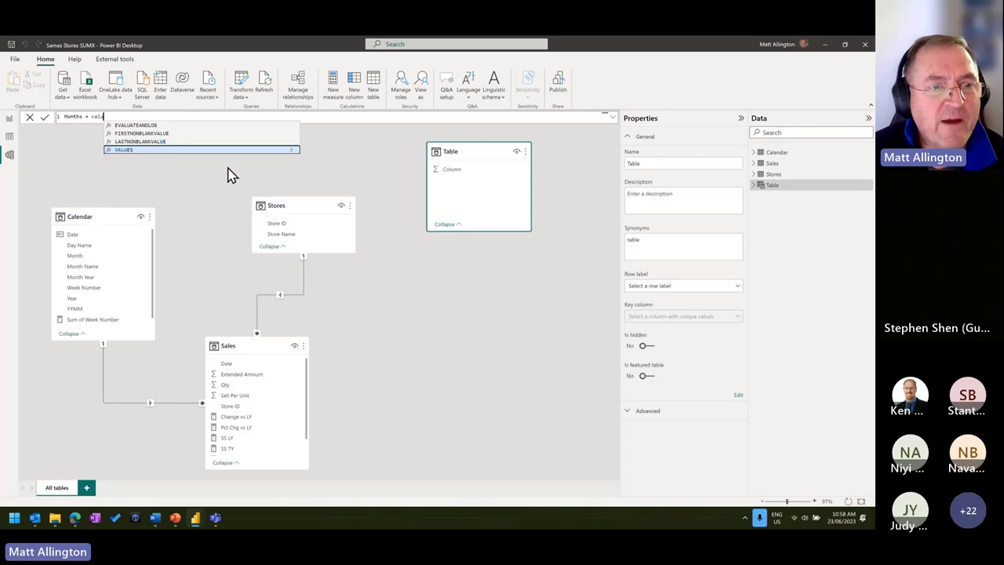
{"action": "type", "text": "month"}
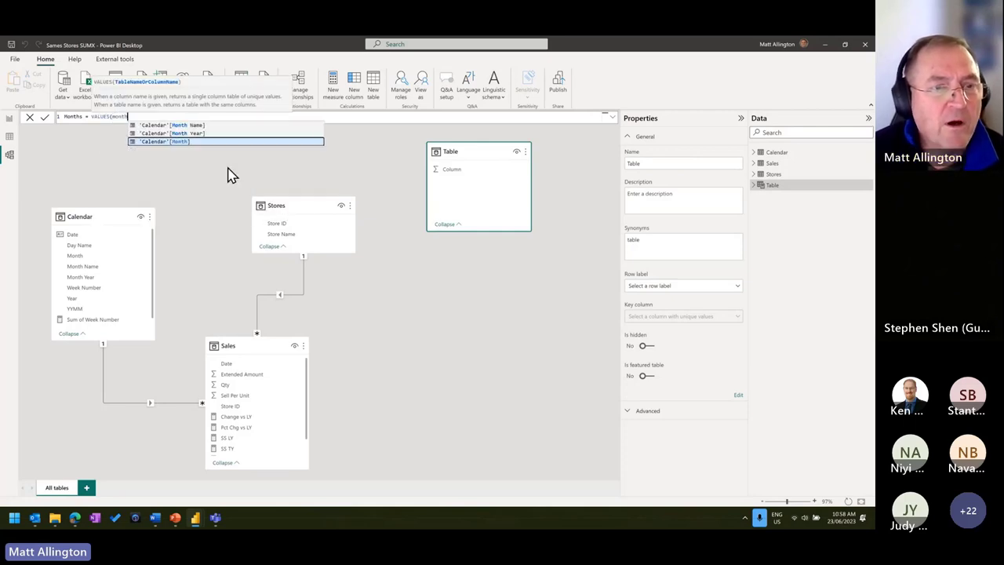
{"action": "key", "text": "BackSpace"}
{"action": "key", "text": "BackSpace"}
{"action": "key", "text": "BackSpace"}
{"action": "key", "text": "BackSpace"}
{"action": "key", "text": "BackSpace"}
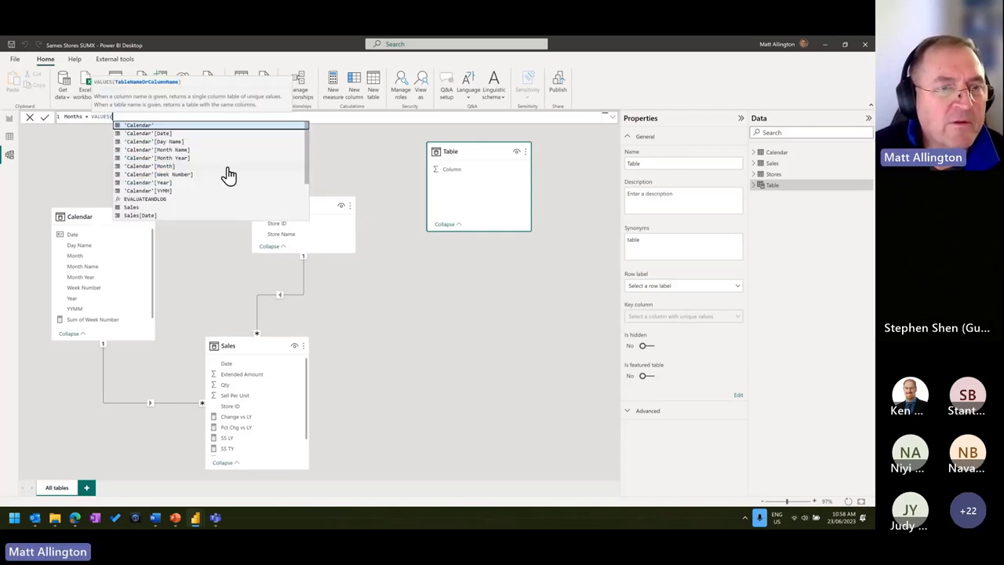
{"action": "key", "text": "Down"}
{"action": "key", "text": "Down"}
{"action": "key", "text": "Down"}
{"action": "key", "text": "Down"}
{"action": "key", "text": "Down"}
{"action": "key", "text": "Down"}
{"action": "key", "text": "Down"}
{"action": "key", "text": "Down"}
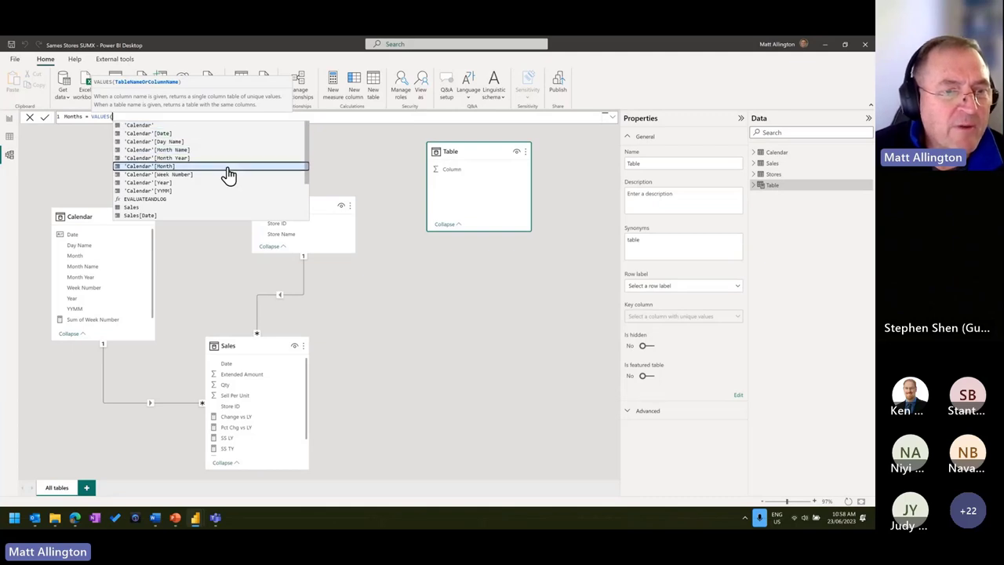
{"action": "key", "text": "Tab"}
{"action": "type", "text": ")"}
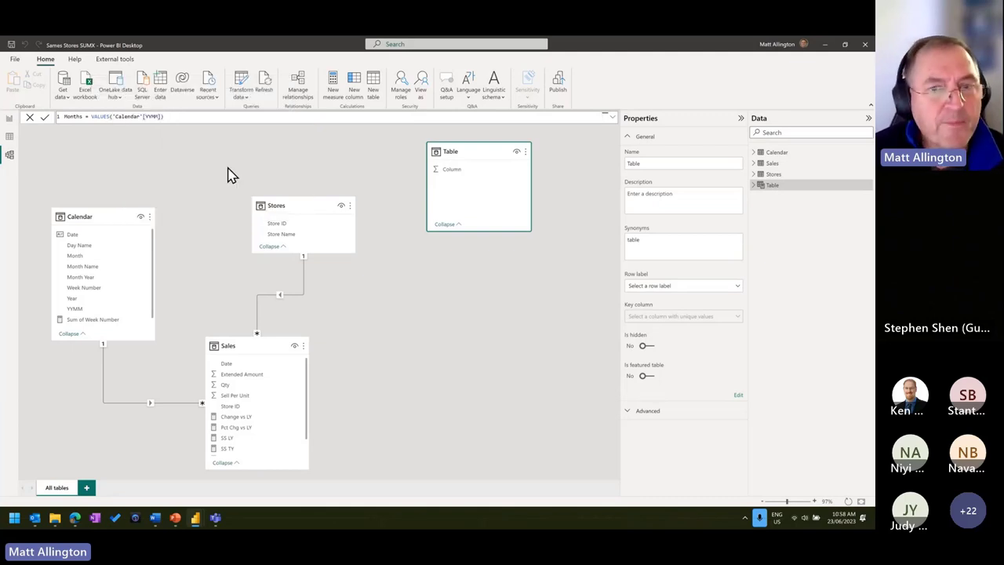
{"action": "key", "text": "Return"}
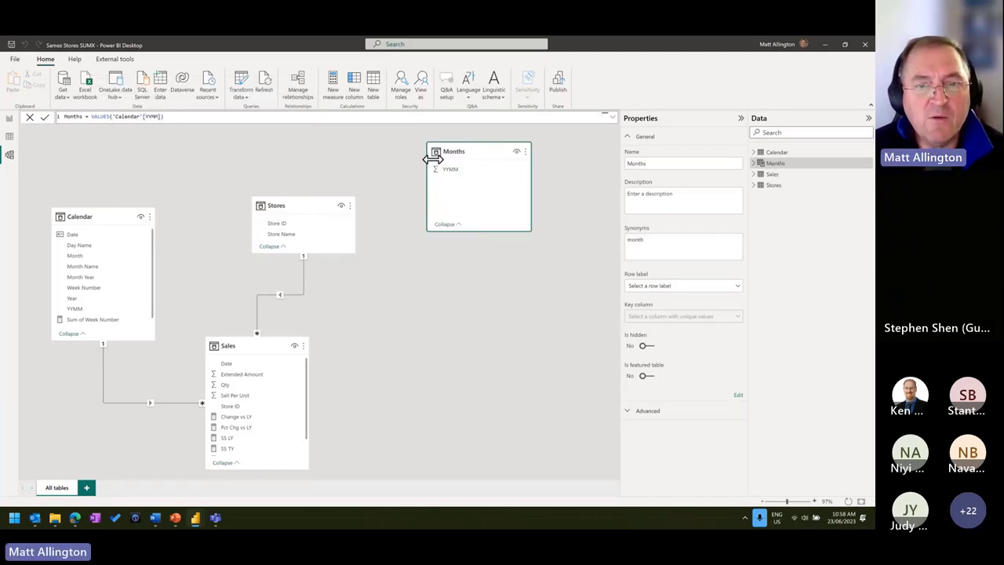
{"action": "mouse_move", "coordinate": [439, 154]}
{"action": "left_mouse_down"}
{"action": "mouse_move", "coordinate": [417, 151]}
{"action": "mouse_move", "coordinate": [429, 153]}
{"action": "left_mouse_up"}
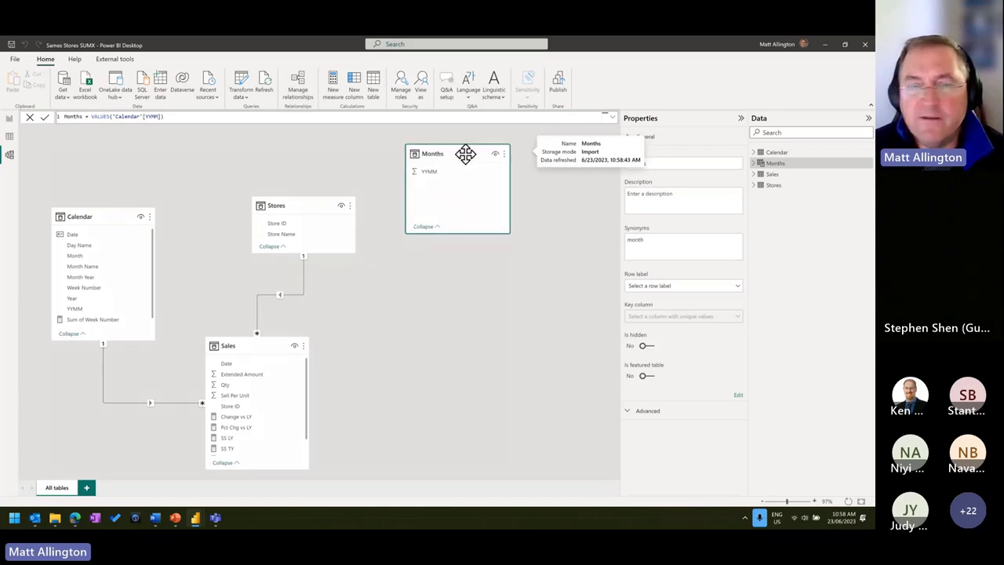
Check the Months table's 24 rows and its YYMM column in Table view
{"action": "left_click", "coordinate": [9, 137]}
{"action": "left_click", "coordinate": [798, 170]}
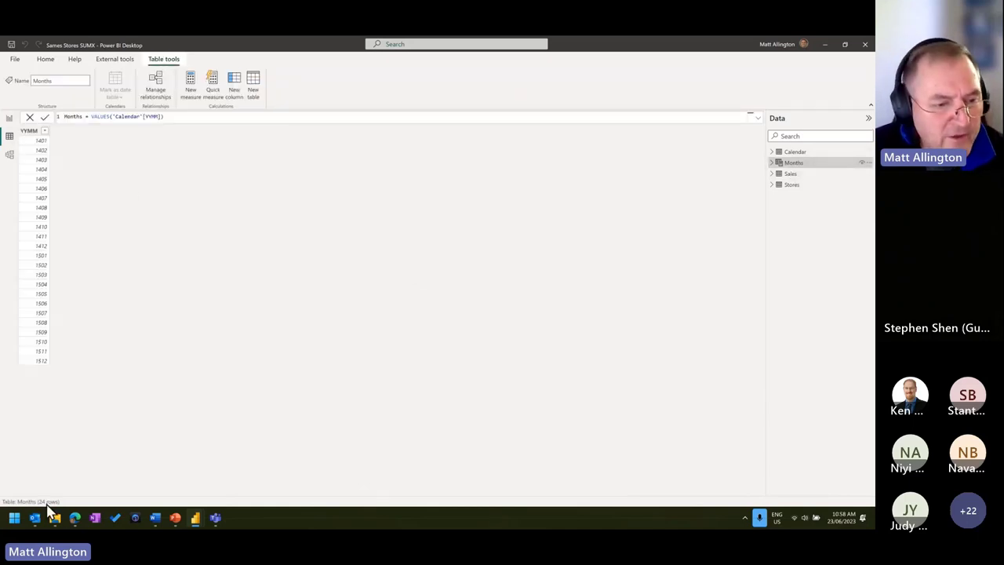
{"action": "left_click", "coordinate": [30, 131]}
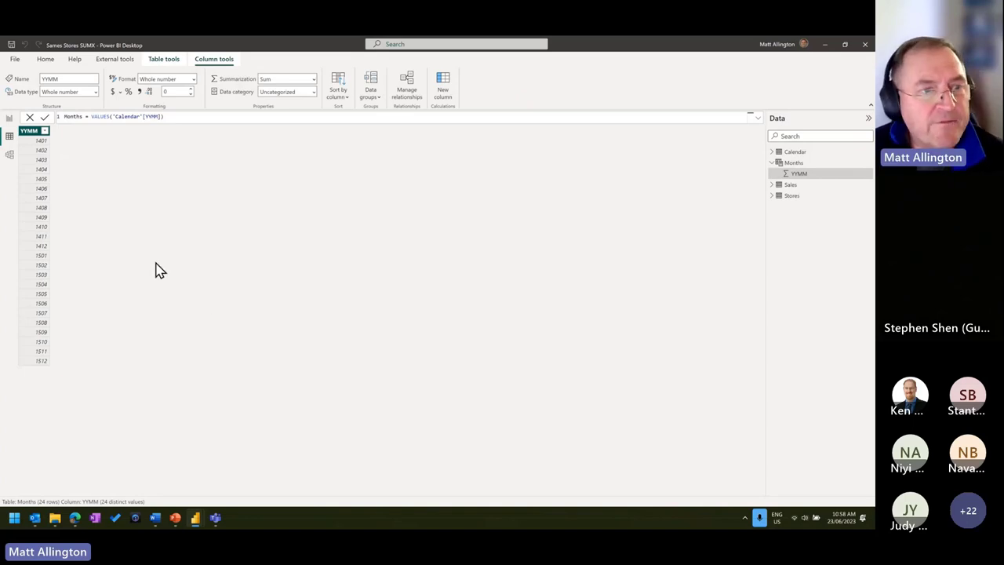
Relate Calendar[YYMM] to Months[YYMM] and place the Months card above Calendar
{"action": "left_click", "coordinate": [10, 156]}
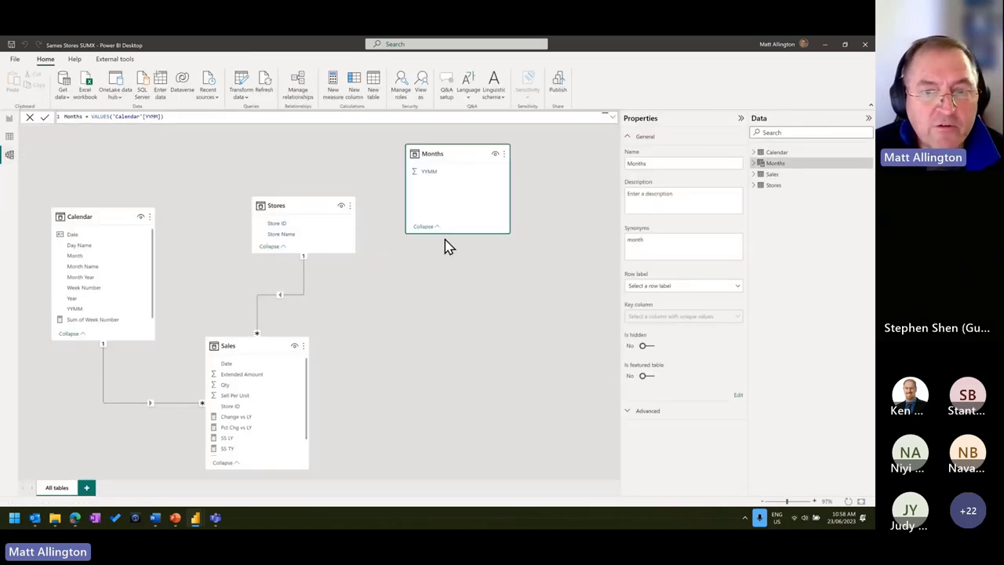
{"action": "left_click_drag", "start_coordinate": [78, 308], "coordinate": [439, 232]}
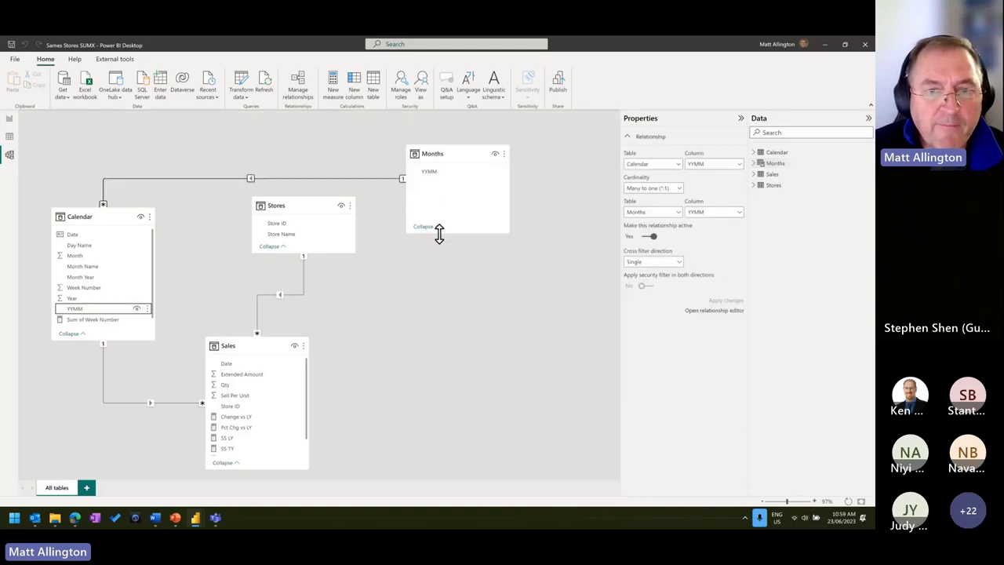
{"action": "left_click_drag", "start_coordinate": [451, 159], "coordinate": [170, 149]}
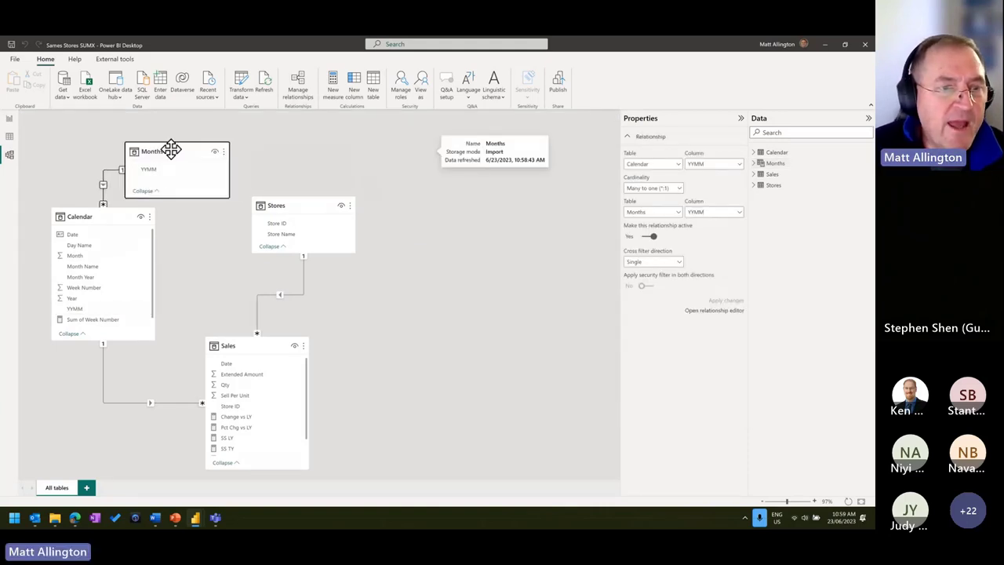
{"action": "left_click_drag", "start_coordinate": [90, 220], "coordinate": [97, 229]}
{"action": "left_click", "coordinate": [167, 150]}
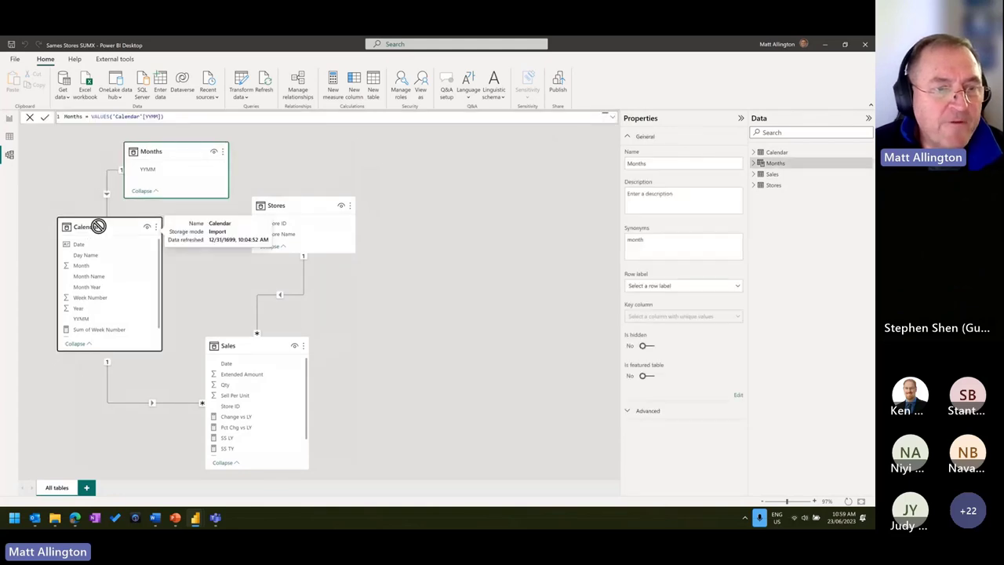
{"action": "left_click_drag", "start_coordinate": [99, 224], "coordinate": [95, 227]}
{"action": "left_click_drag", "start_coordinate": [260, 345], "coordinate": [264, 342]}
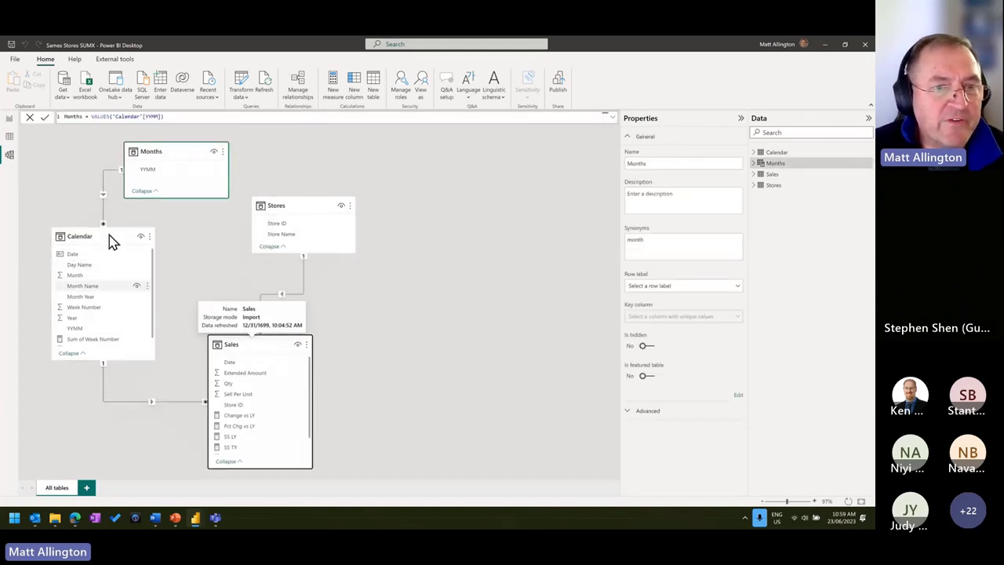
Replace Calendar YYMM with Months YYMM in the matrix rows and open the SS TY formula
{"action": "left_click", "coordinate": [10, 121]}
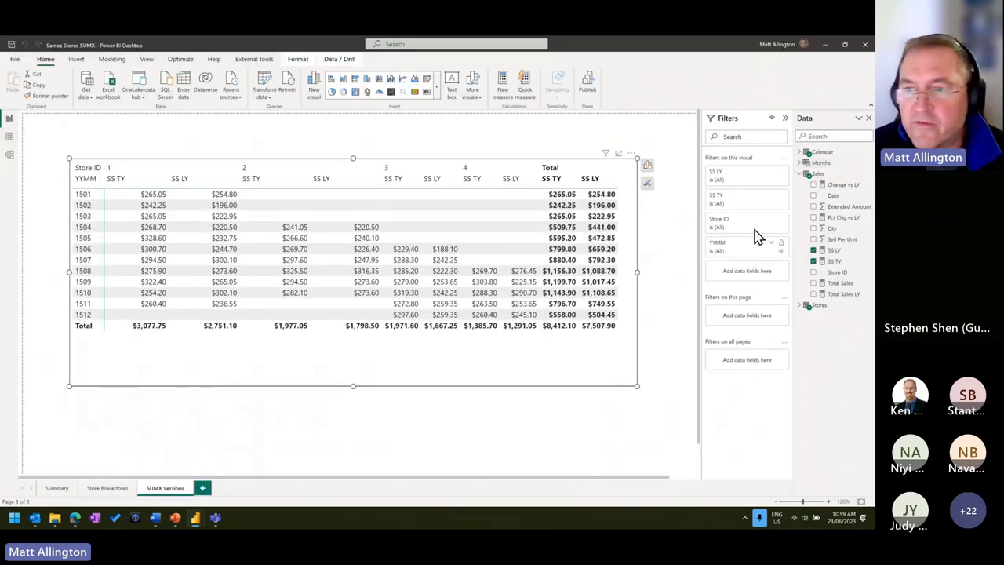
{"action": "left_click", "coordinate": [801, 152]}
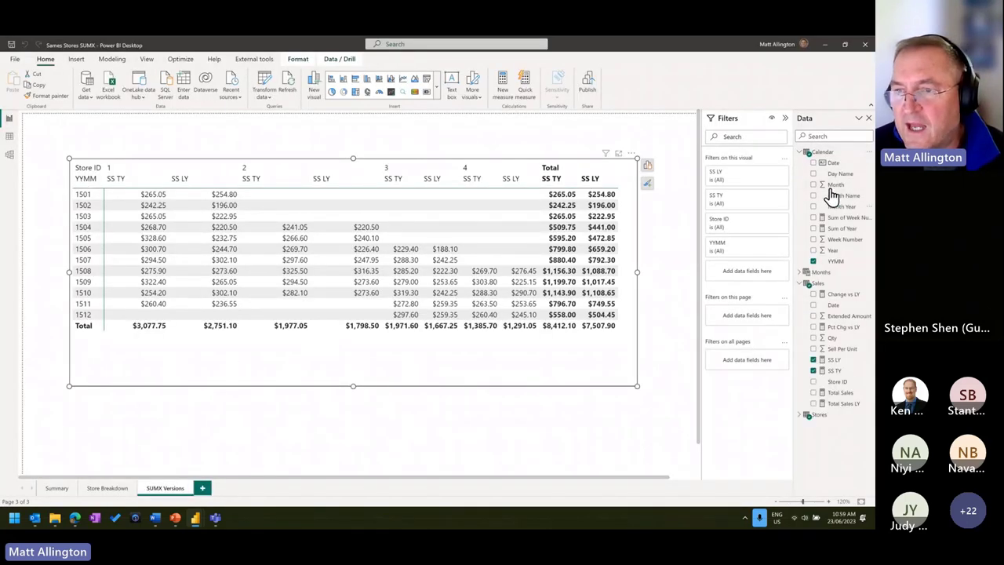
{"action": "left_click", "coordinate": [814, 262]}
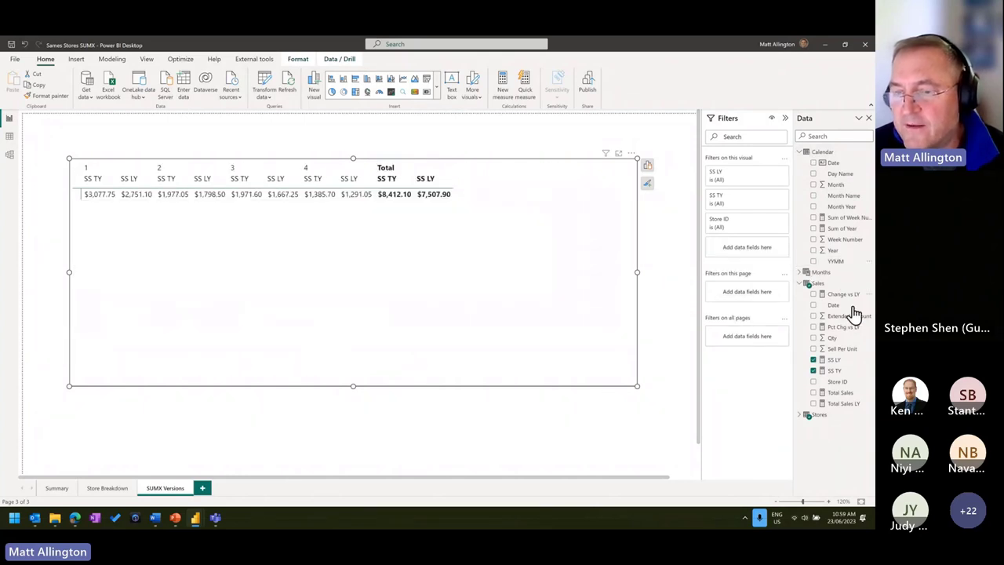
{"action": "left_click", "coordinate": [801, 273]}
{"action": "left_click_drag", "start_coordinate": [837, 284], "coordinate": [267, 305]}
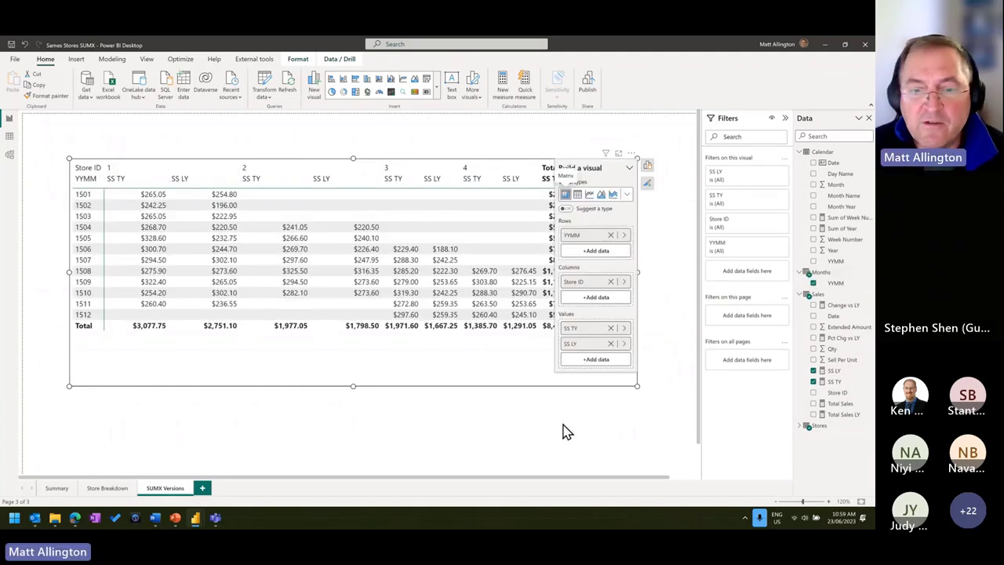
{"action": "left_click", "coordinate": [562, 390]}
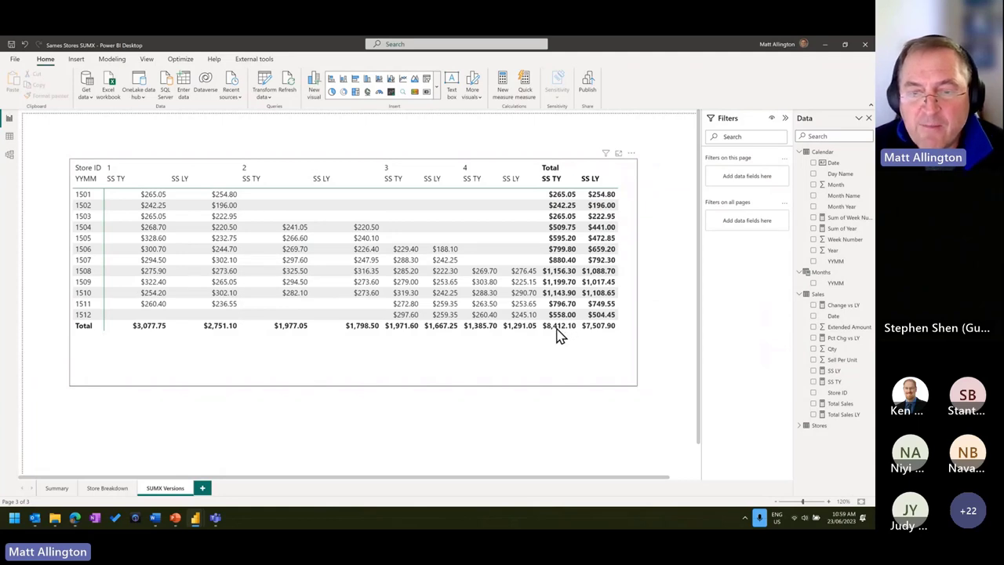
{"action": "left_click", "coordinate": [823, 381]}
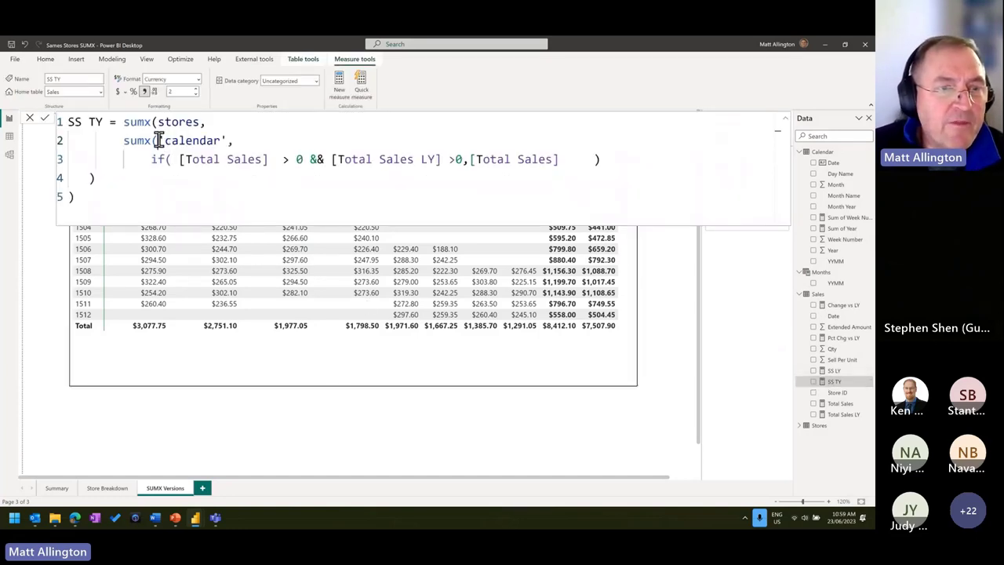
Change the inner SUMX table from 'calendar' to Months and commit the SS TY measure
{"action": "left_click_drag", "start_coordinate": [157, 140], "coordinate": [228, 141]}
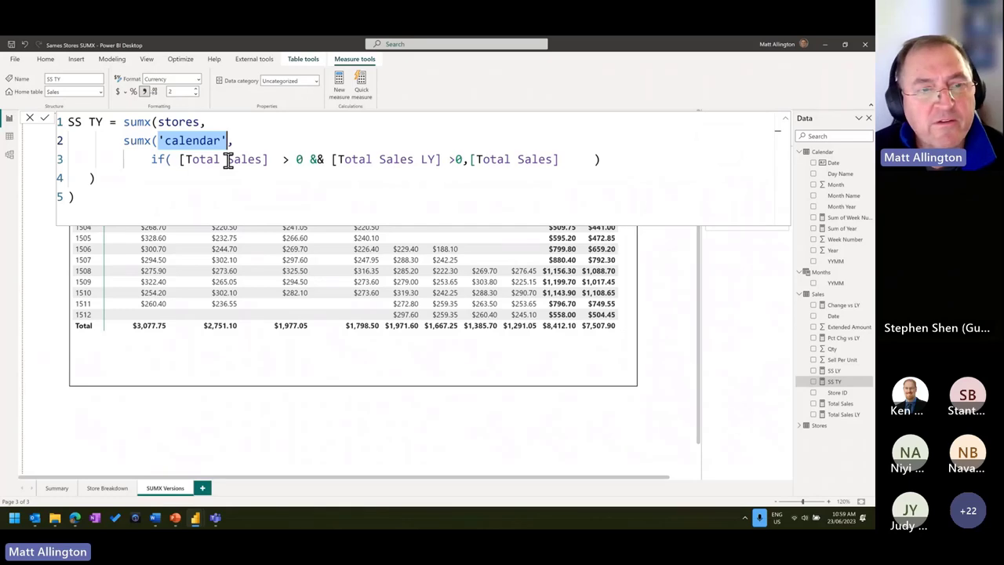
{"action": "type", "text": "Months,"}
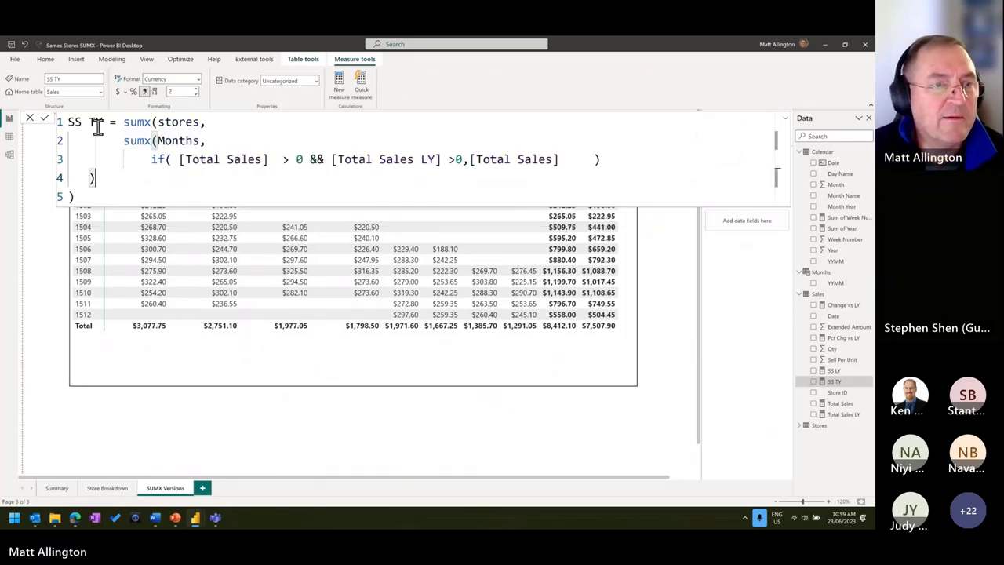
{"action": "left_click", "coordinate": [45, 119]}
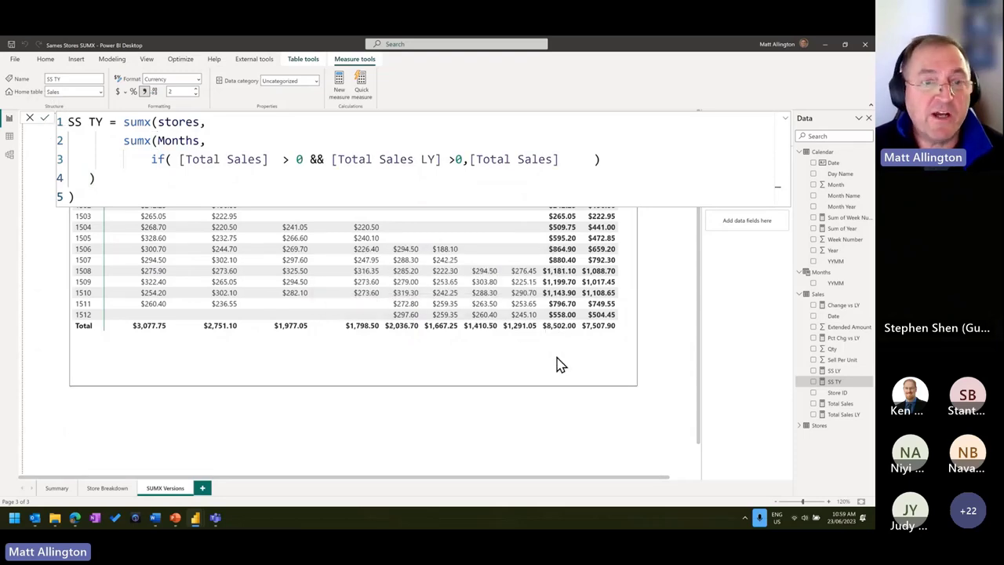
{"action": "left_click", "coordinate": [555, 383]}
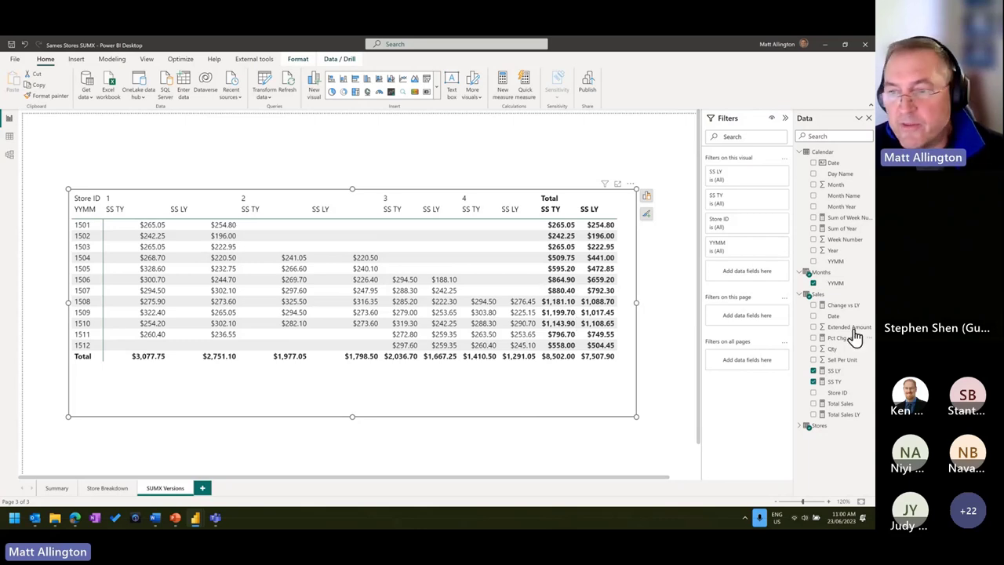
Put Calendar YYMM back in the matrix rows and delete the Months table
{"action": "left_click", "coordinate": [814, 283]}
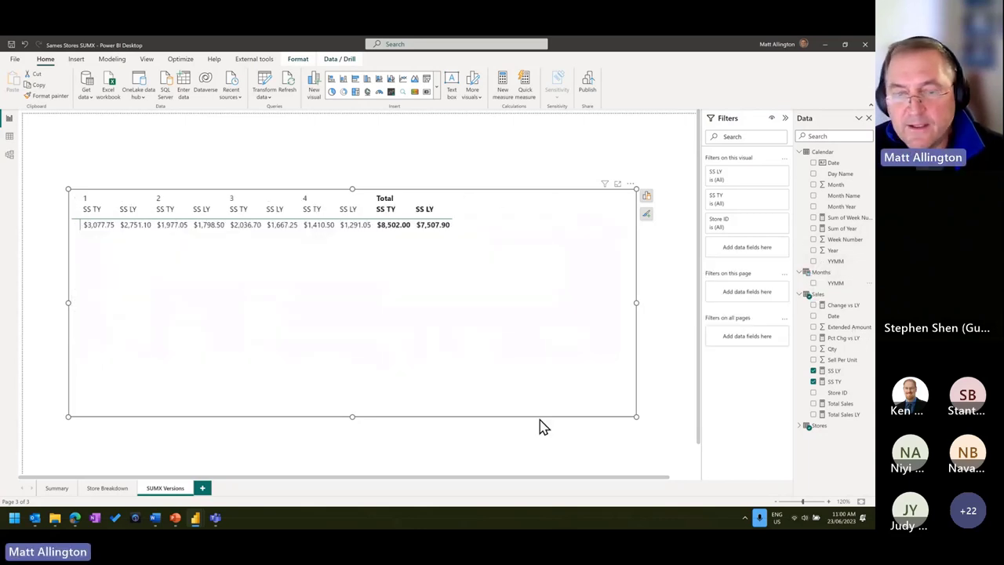
{"action": "left_click", "coordinate": [814, 261]}
{"action": "left_click", "coordinate": [10, 155]}
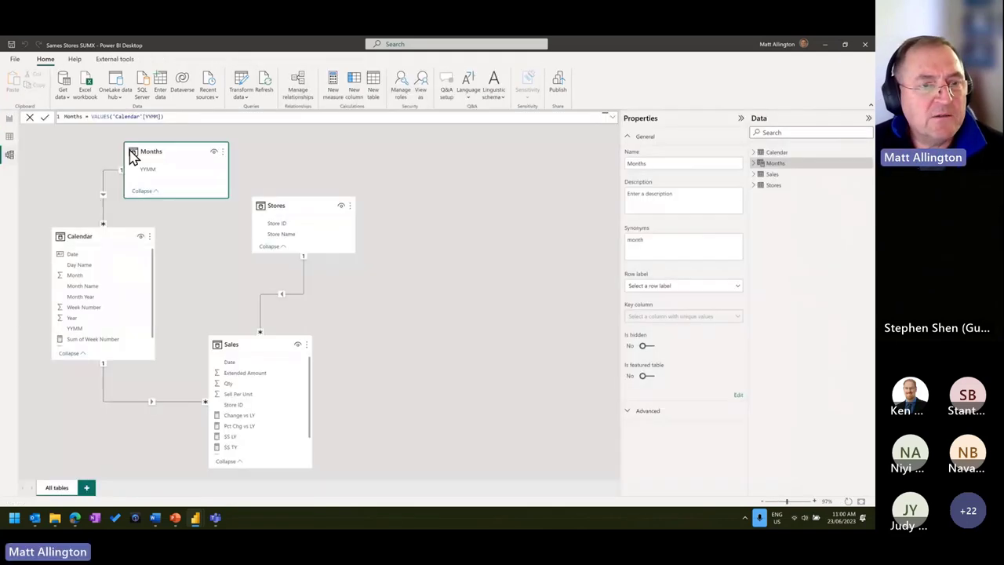
{"action": "key", "text": "Delete"}
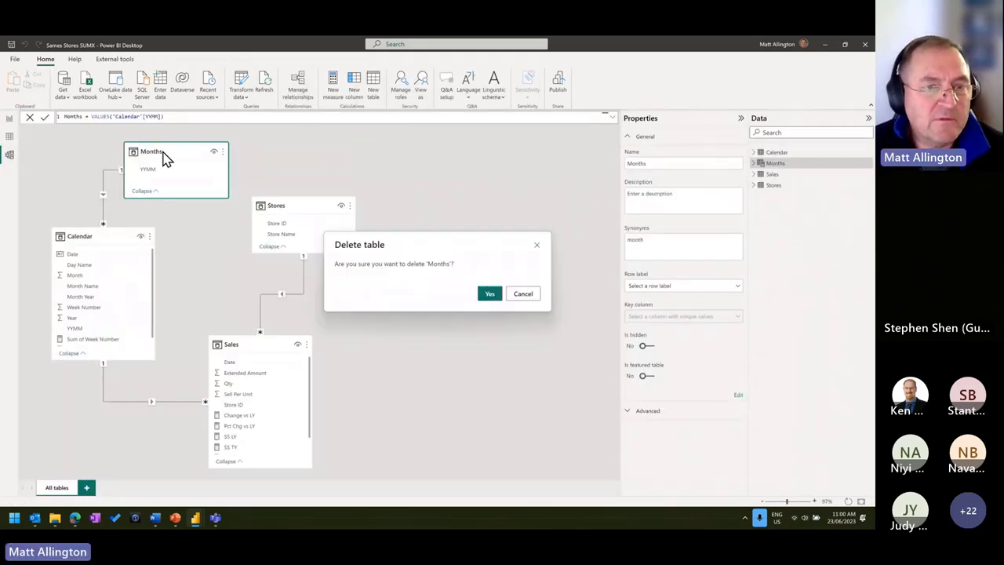
{"action": "left_click", "coordinate": [487, 293]}
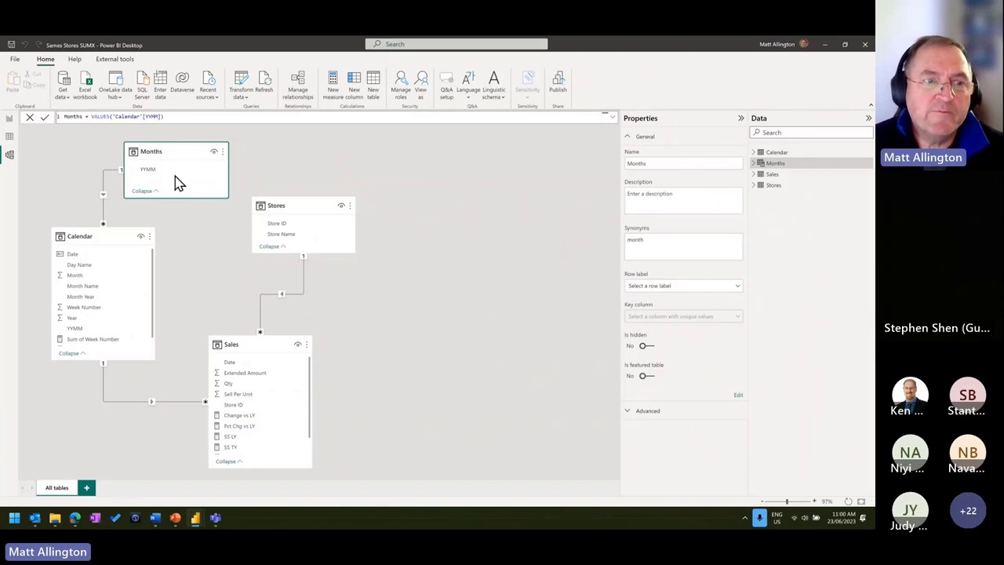
{"action": "left_click", "coordinate": [9, 118]}
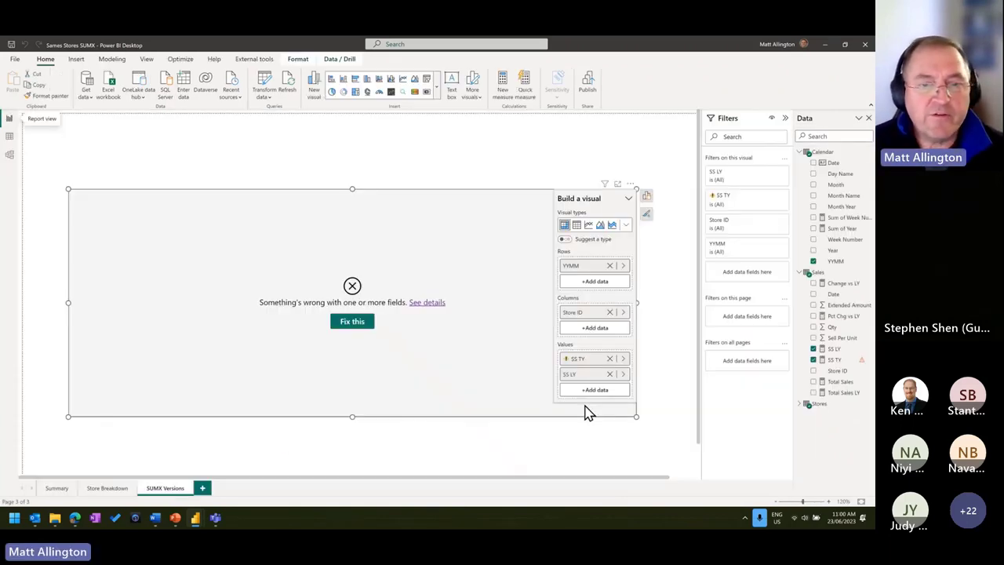
Replace the broken Months reference in SS TY with VALUES('Calendar'[YYMM])
{"action": "left_click", "coordinate": [834, 359]}
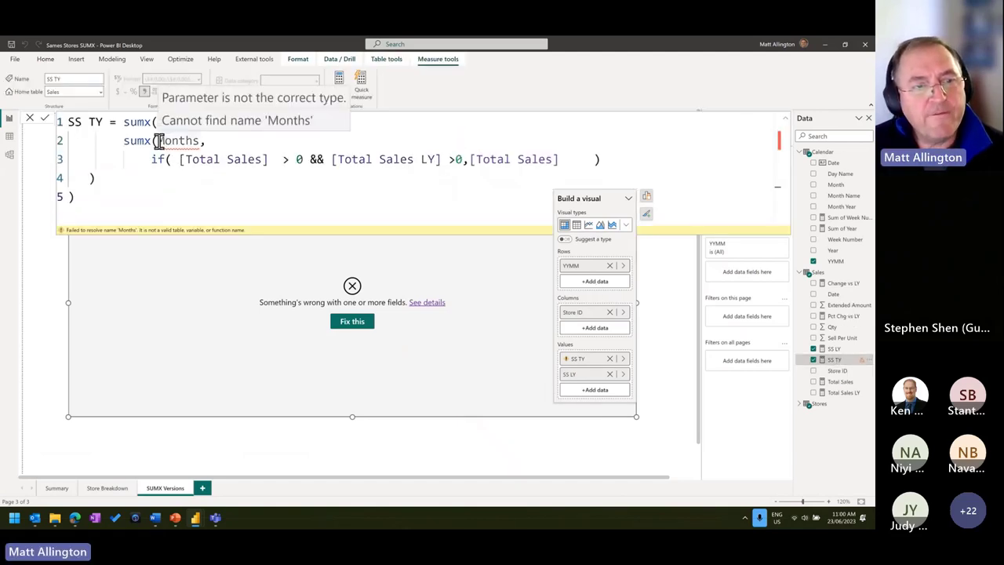
{"action": "double_click", "coordinate": [178, 141]}
{"action": "key", "text": "BackSpace"}
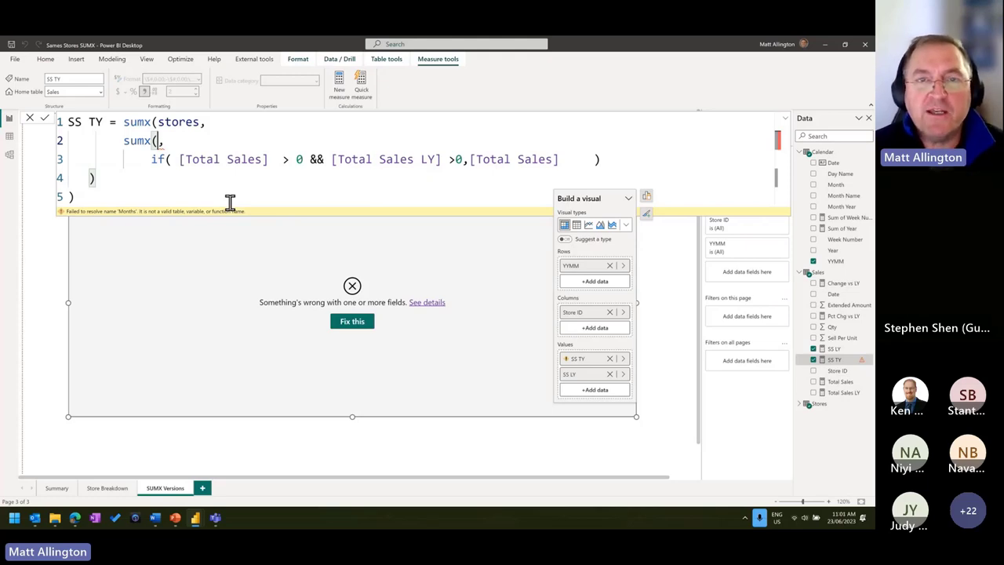
{"action": "type", "text": "val"}
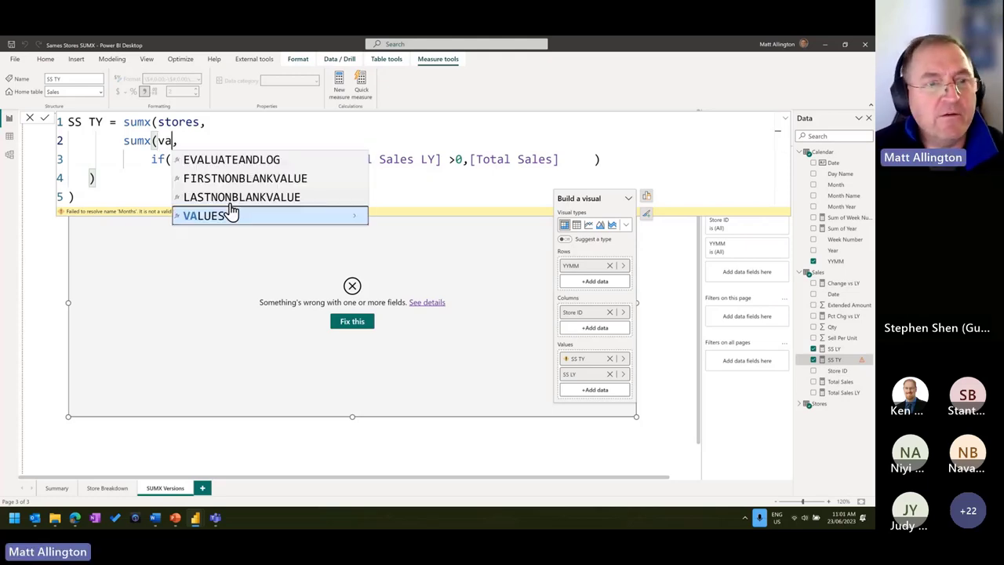
{"action": "key", "text": "Tab"}
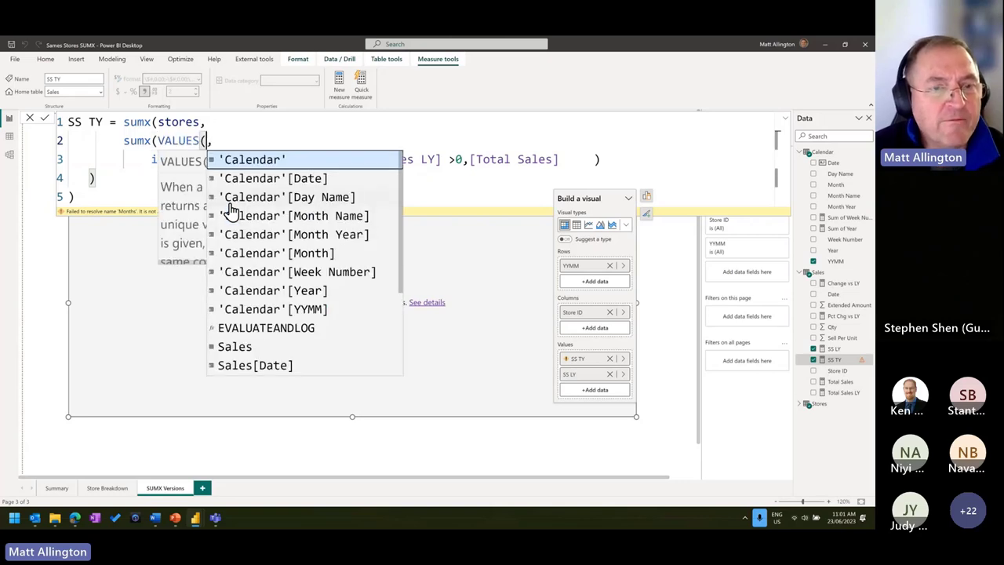
{"action": "key", "text": "Down"}
{"action": "key", "text": "Down"}
{"action": "key", "text": "Down"}
{"action": "key", "text": "Down"}
{"action": "key", "text": "Down"}
{"action": "key", "text": "Down"}
{"action": "key", "text": "Down"}
{"action": "key", "text": "Down"}
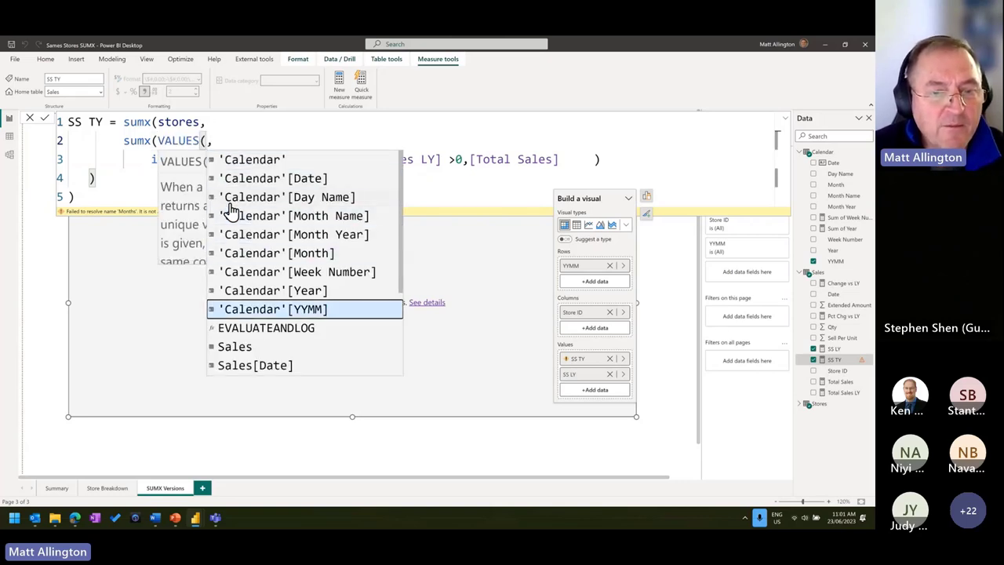
{"action": "key", "text": "Tab"}
{"action": "type", "text": ")"}
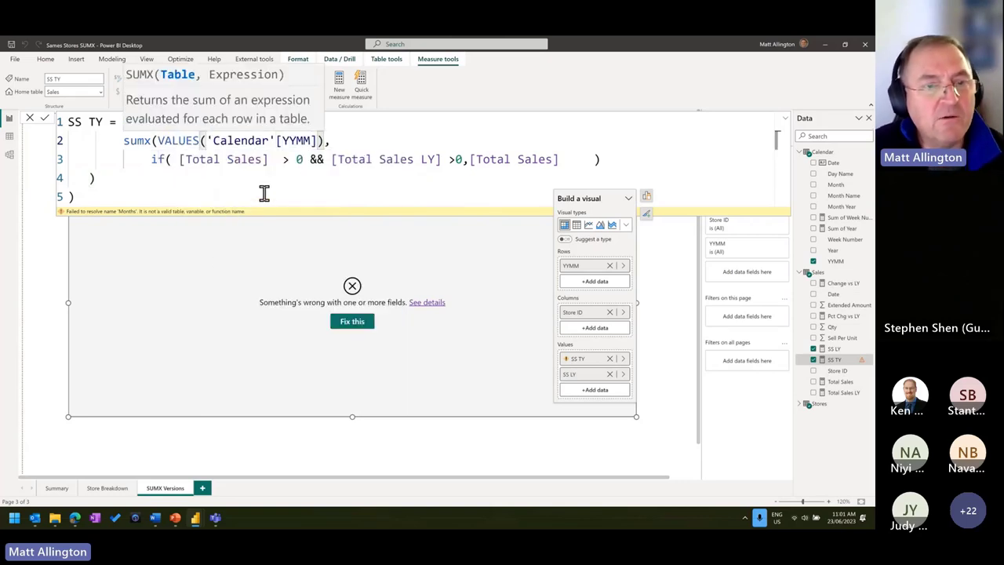
{"action": "left_click", "coordinate": [44, 118]}
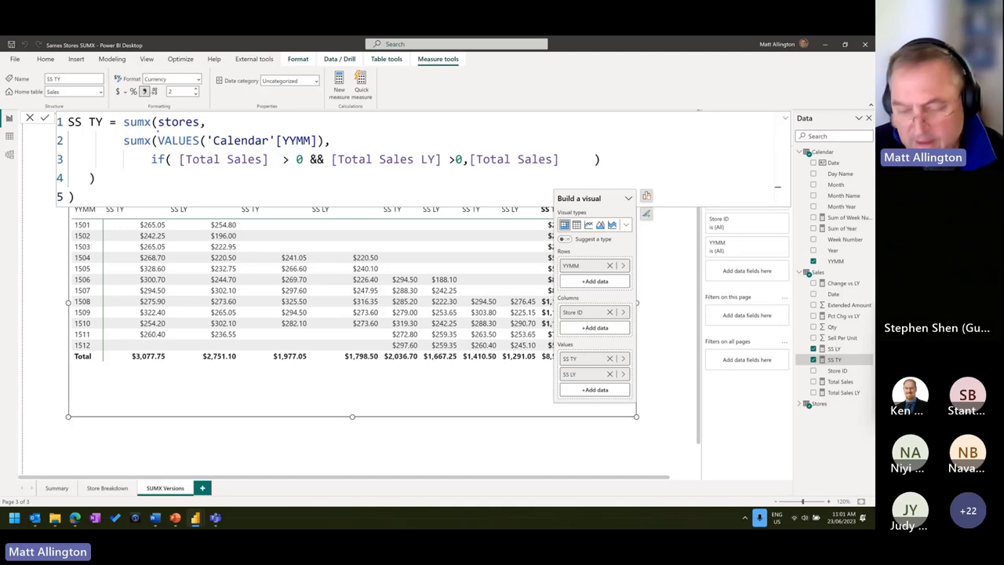
Annotate VALUES('Calendar'[YYMM]), the outer stores iteration and the IF condition, then clear the marks
{"action": "mouse_move", "coordinate": [156, 131]}
{"action": "left_mouse_down"}
{"action": "mouse_move", "coordinate": [225, 149]}
{"action": "mouse_move", "coordinate": [338, 149]}
{"action": "mouse_move", "coordinate": [326, 149]}
{"action": "left_mouse_up"}
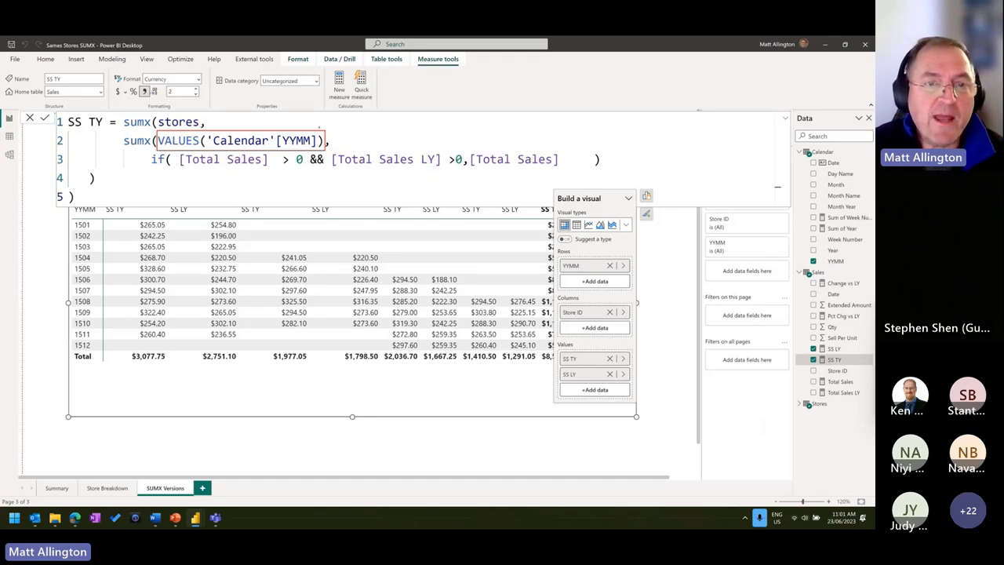
{"action": "left_click_drag", "start_coordinate": [319, 128], "coordinate": [334, 113]}
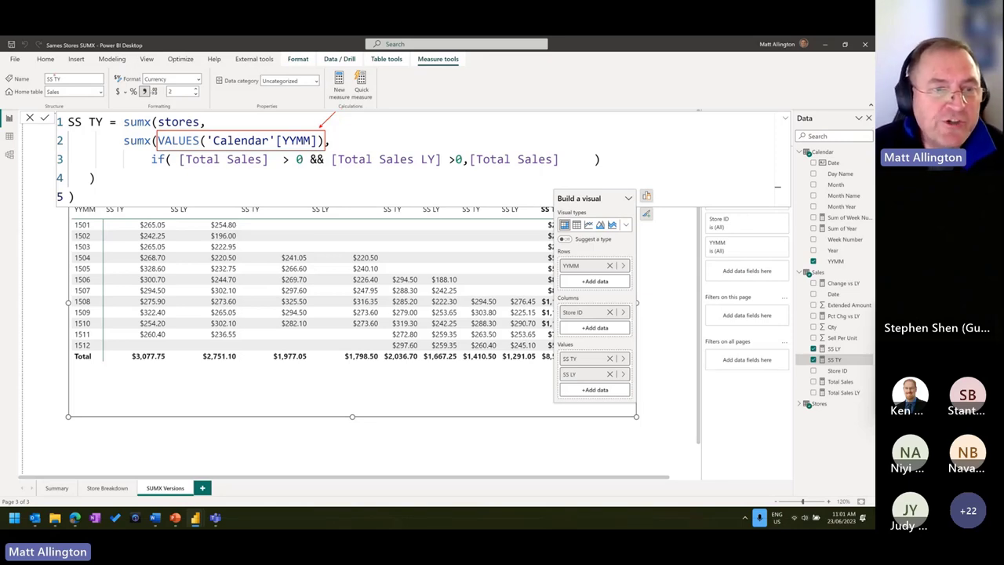
{"action": "left_click_drag", "start_coordinate": [226, 100], "coordinate": [223, 124]}
{"action": "left_click_drag", "start_coordinate": [154, 151], "coordinate": [119, 165]}
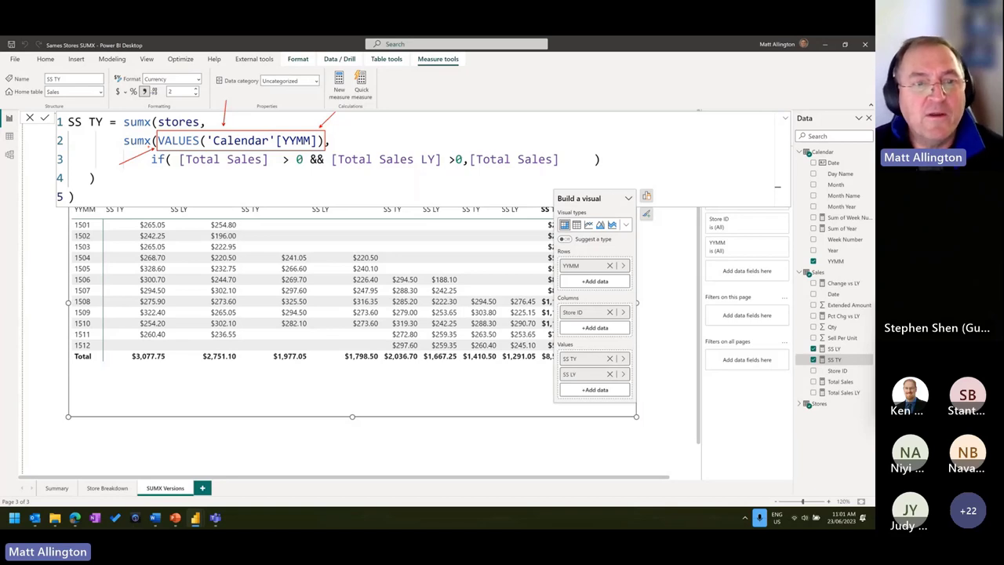
{"action": "key", "text": "Escape"}
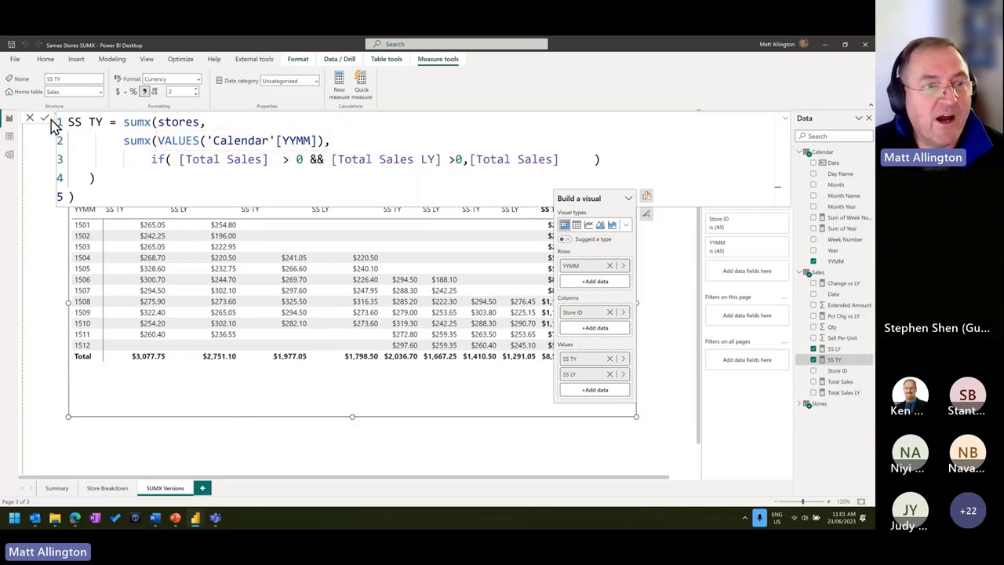
{"action": "left_click", "coordinate": [632, 461]}
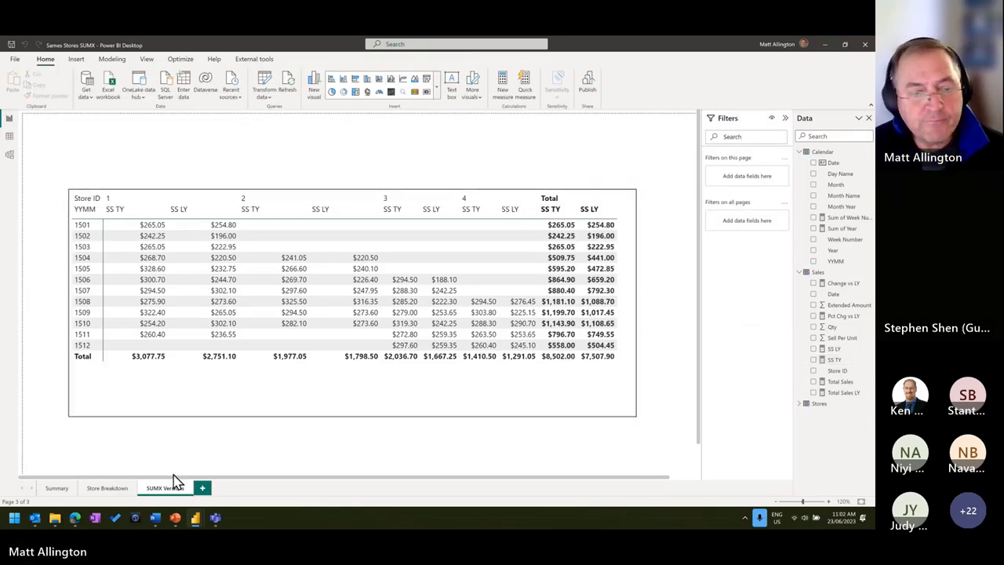
Check the Store Breakdown page, then reopen SS TY's formula from the SUMX Versions matrix
{"action": "left_click", "coordinate": [124, 491]}
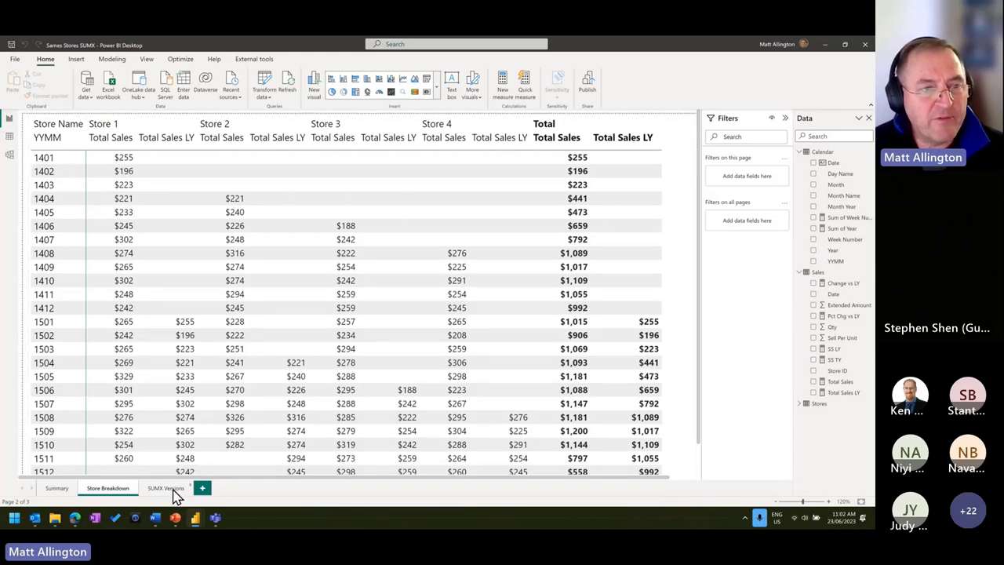
{"action": "left_click", "coordinate": [167, 488]}
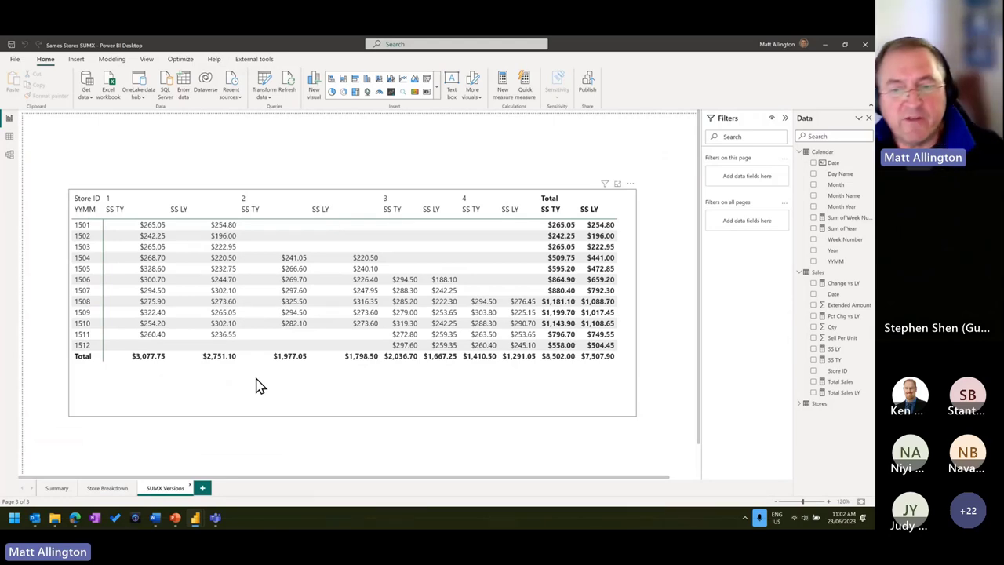
{"action": "left_click", "coordinate": [299, 386]}
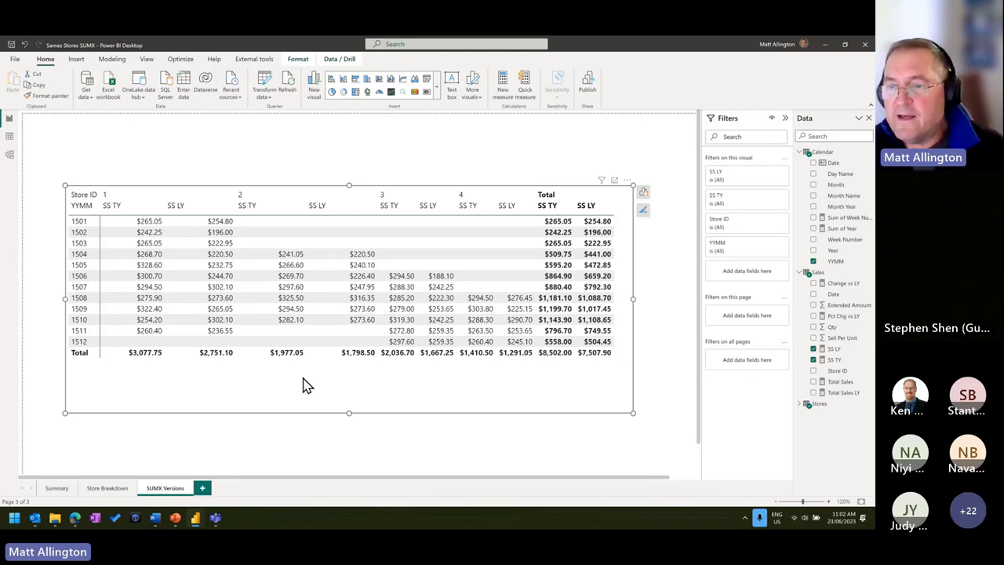
{"action": "left_click", "coordinate": [835, 360]}
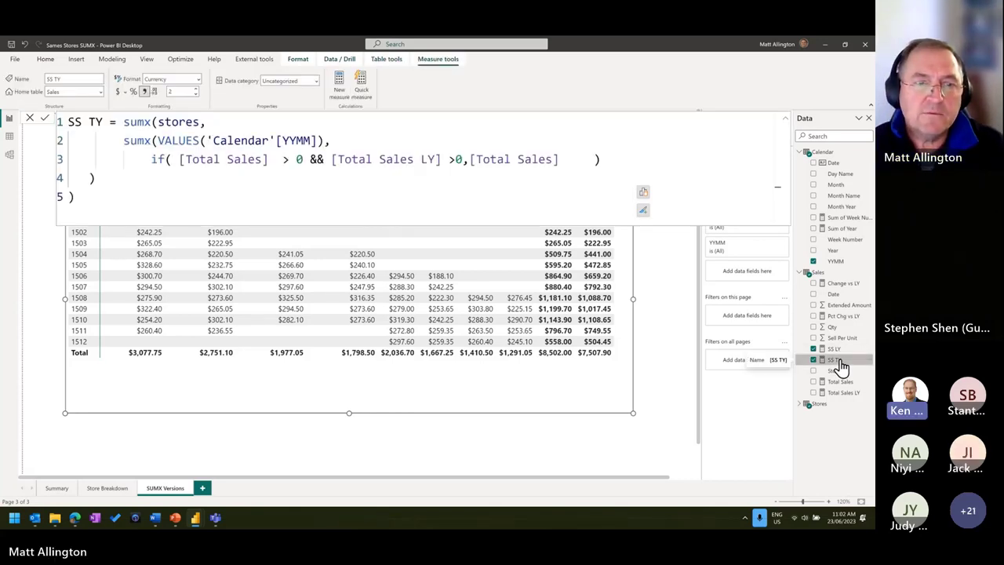
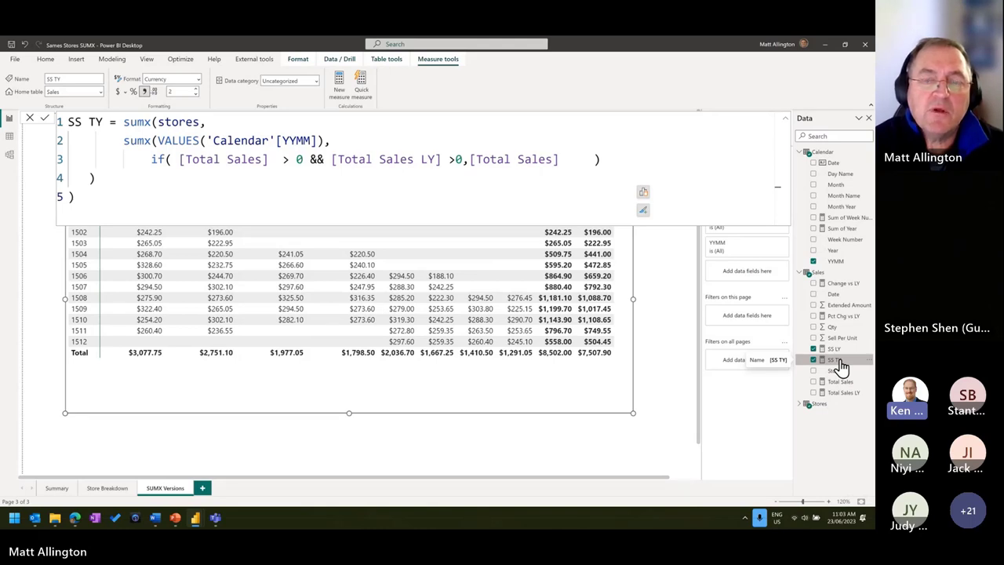
Close the SS TY measure formula and add a new blank page to the stores report
{"action": "left_click", "coordinate": [840, 366]}
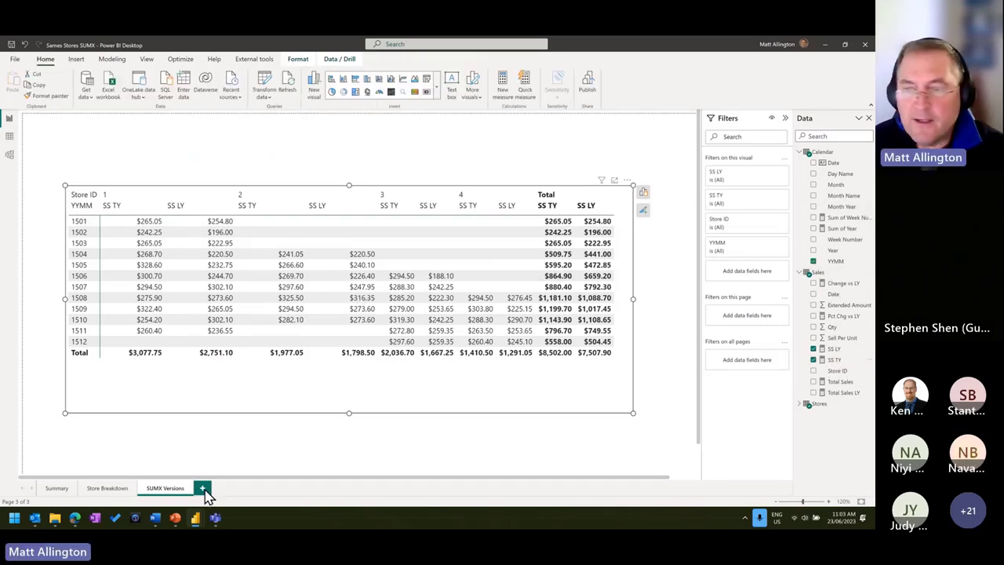
{"action": "left_click", "coordinate": [202, 489]}
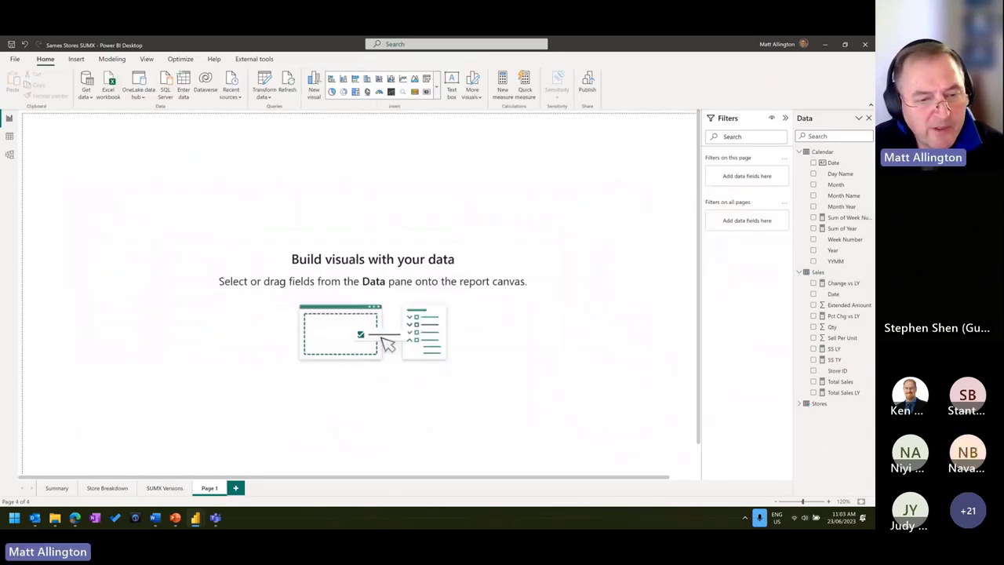
{"action": "mouse_move", "coordinate": [197, 520]}
Switch to the AdventureWorks report and view the Products table's 397 rows in Data view
{"action": "left_click", "coordinate": [118, 453]}
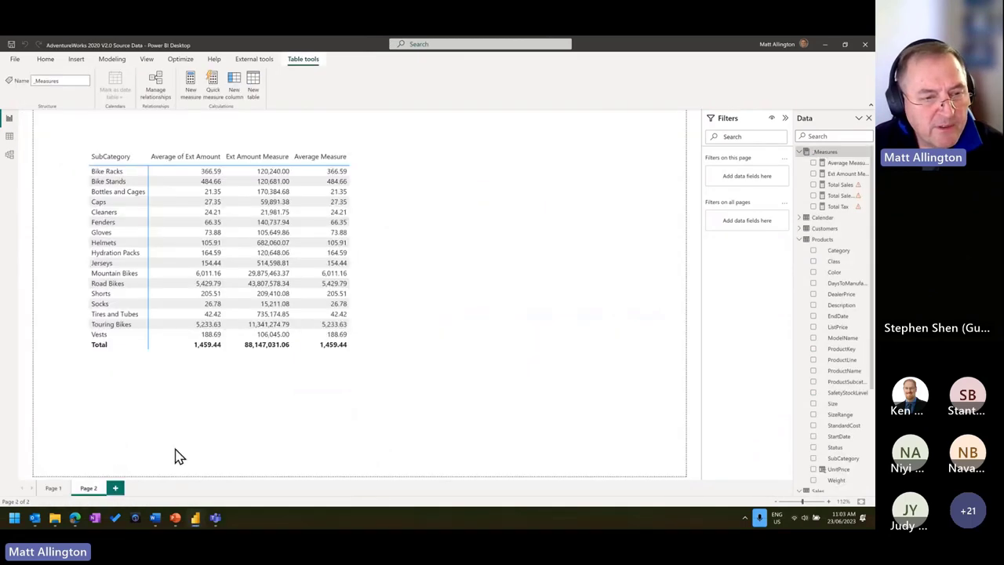
{"action": "left_click", "coordinate": [322, 377]}
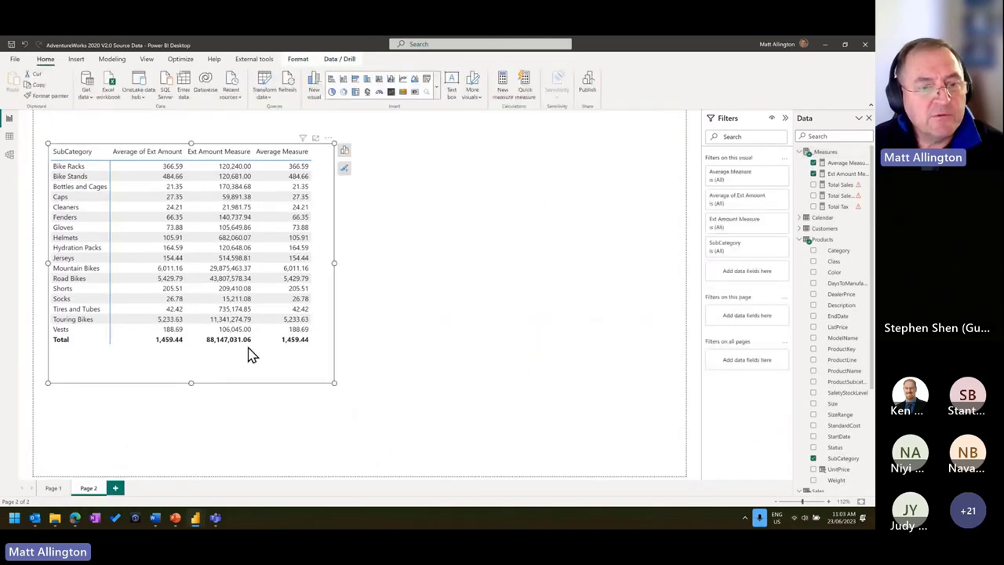
{"action": "left_click", "coordinate": [9, 138]}
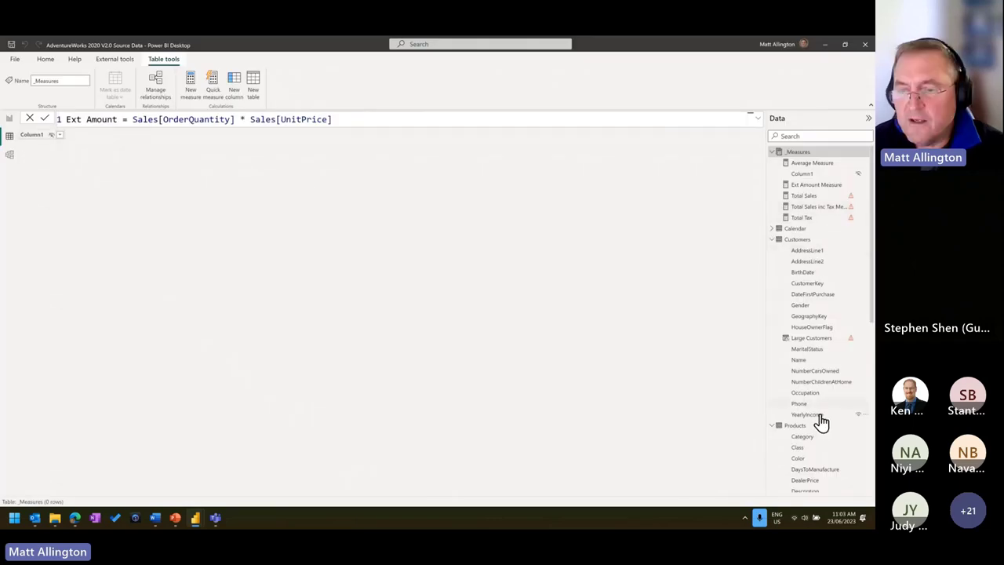
{"action": "scroll", "coordinate": [821, 422], "scroll_direction": "down", "scroll_amount": 4}
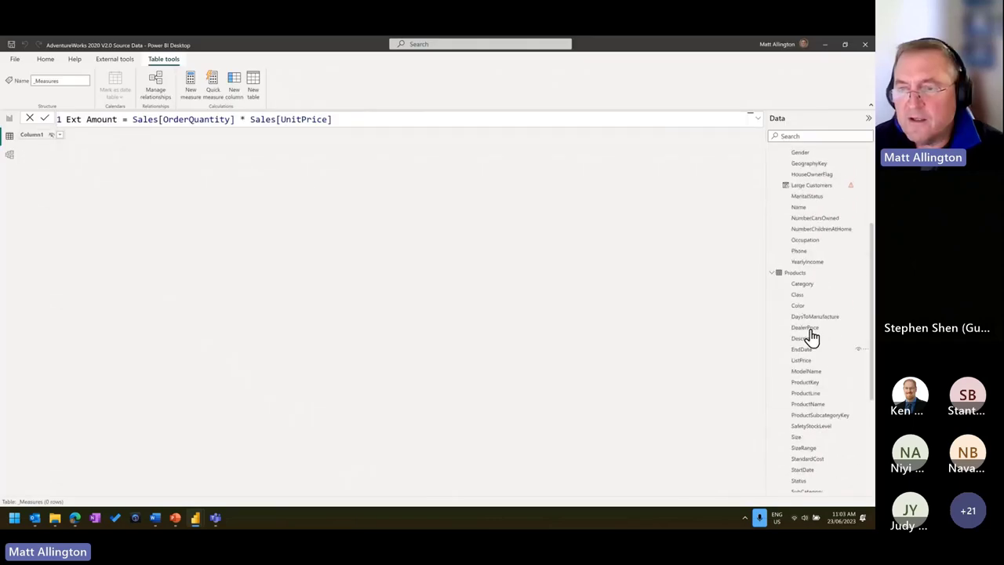
{"action": "left_click", "coordinate": [794, 271]}
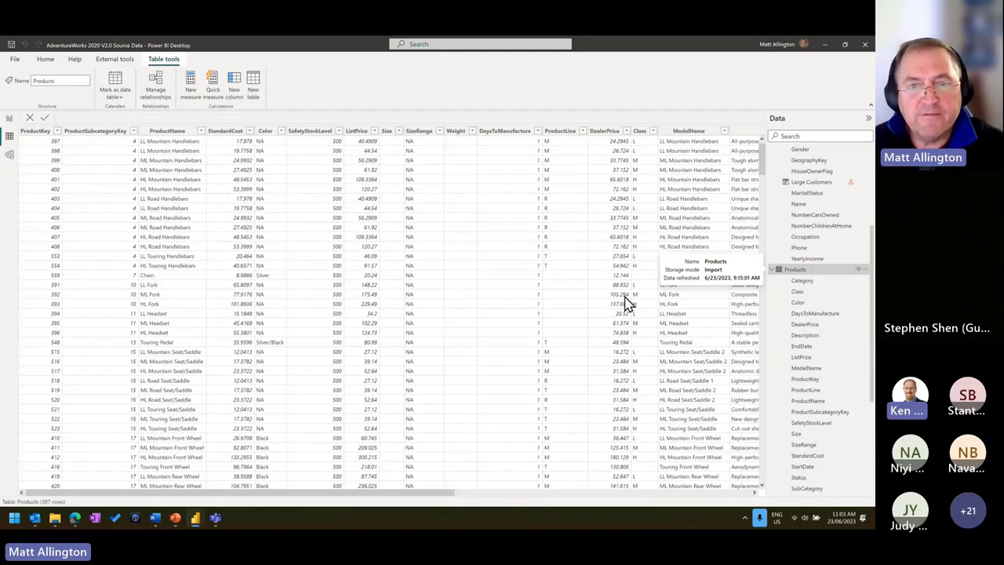
{"action": "left_click_drag", "start_coordinate": [392, 492], "coordinate": [262, 471]}
{"action": "mouse_move", "coordinate": [196, 517]}
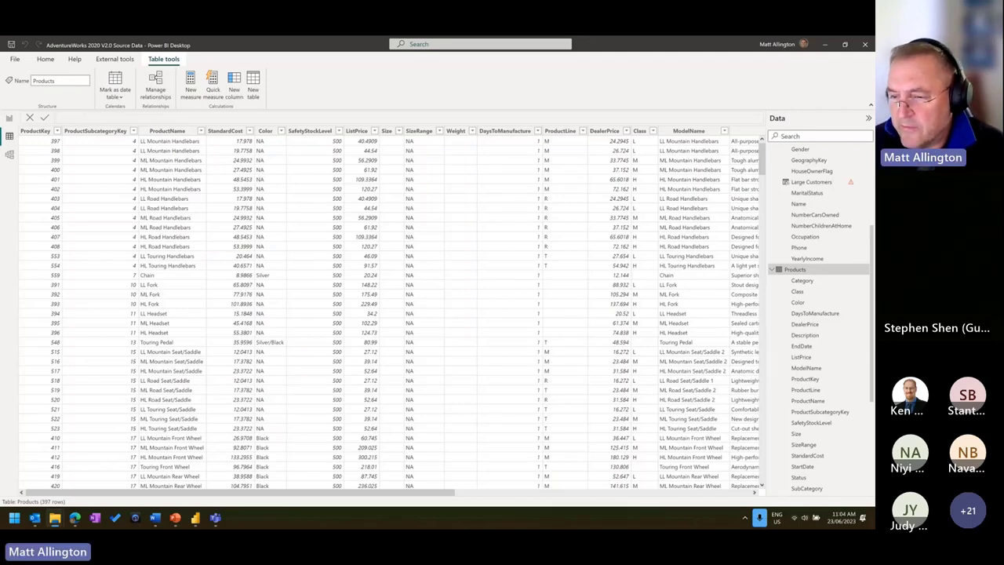
Show the desktop, then bring back Power BI on the SUM vs SUMX Price Per Unit page
{"action": "key", "text": "super+d"}
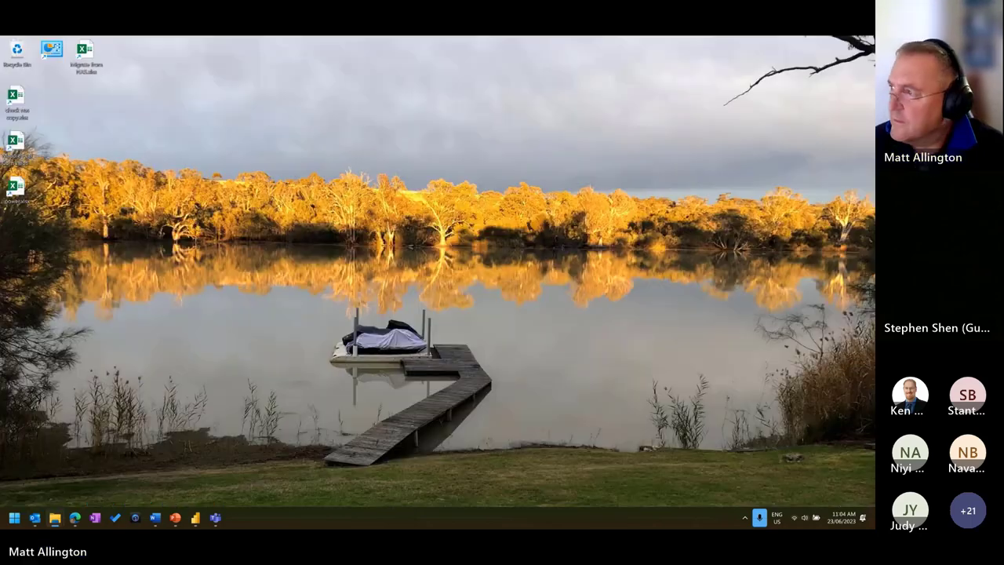
{"action": "key", "text": "super+d"}
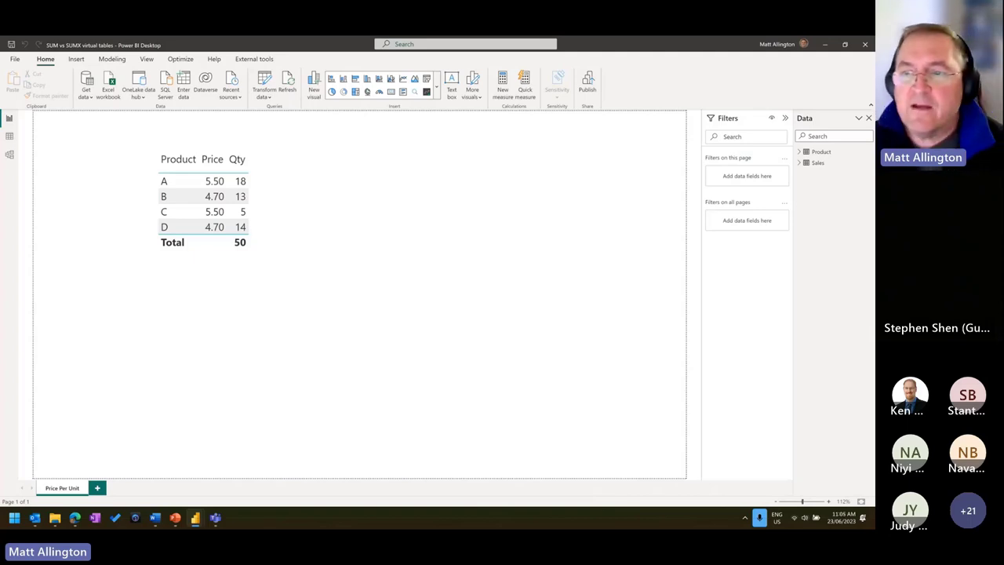
In Model view, place the Sales table card below the Product table and align them
{"action": "left_click", "coordinate": [9, 156]}
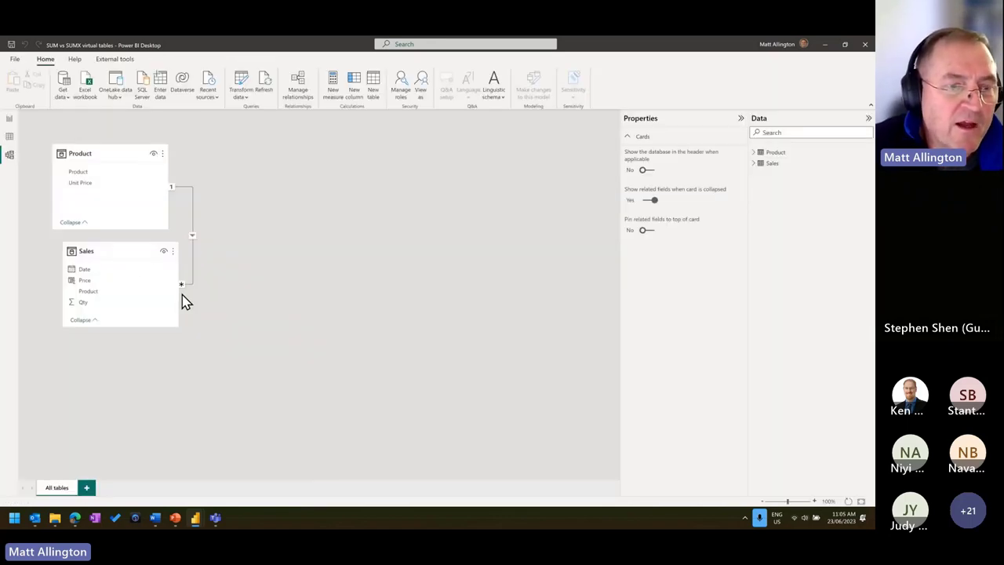
{"action": "left_click_drag", "start_coordinate": [134, 250], "coordinate": [128, 301]}
{"action": "left_click_drag", "start_coordinate": [117, 152], "coordinate": [127, 151]}
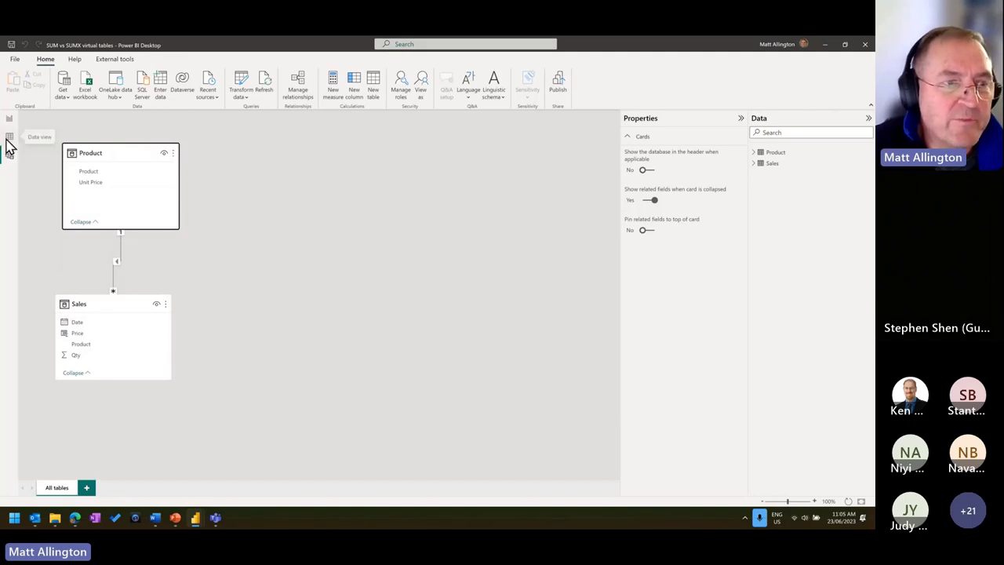
{"action": "left_click", "coordinate": [47, 145]}
Inspect the Sales and Product tables in Data view, then return to the Price Per Unit page
{"action": "left_click", "coordinate": [10, 137]}
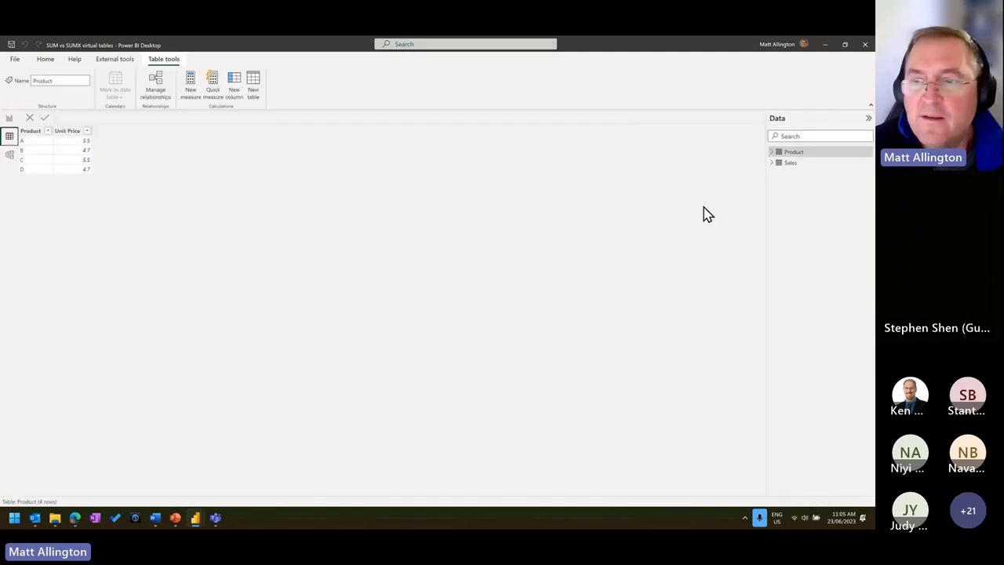
{"action": "left_click", "coordinate": [792, 163]}
{"action": "left_click", "coordinate": [49, 131]}
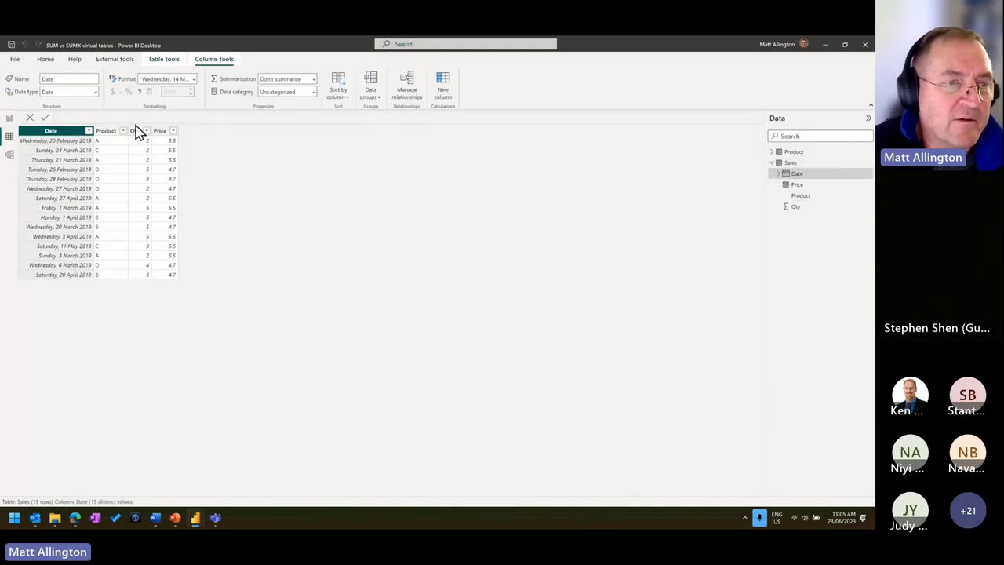
{"action": "left_click", "coordinate": [106, 134]}
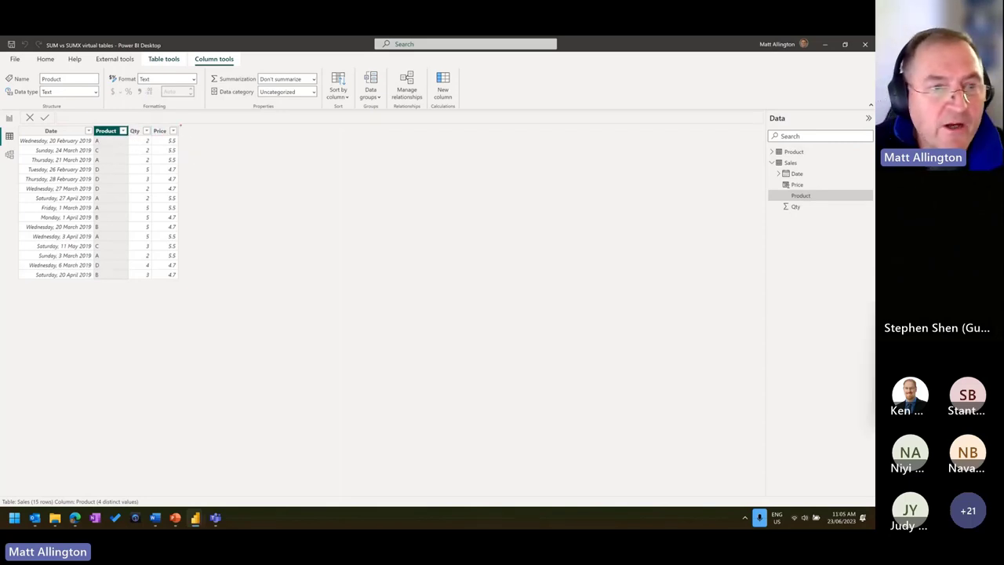
{"action": "mouse_move", "coordinate": [179, 126]}
{"action": "left_mouse_down"}
{"action": "mouse_move", "coordinate": [203, 197]}
{"action": "mouse_move", "coordinate": [205, 275]}
{"action": "left_mouse_up"}
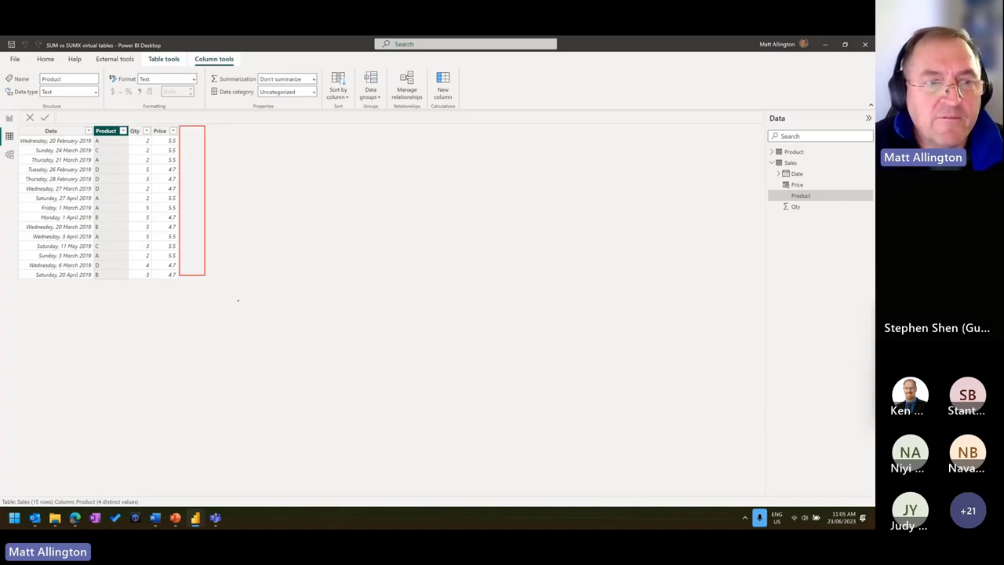
{"action": "key", "text": "Escape"}
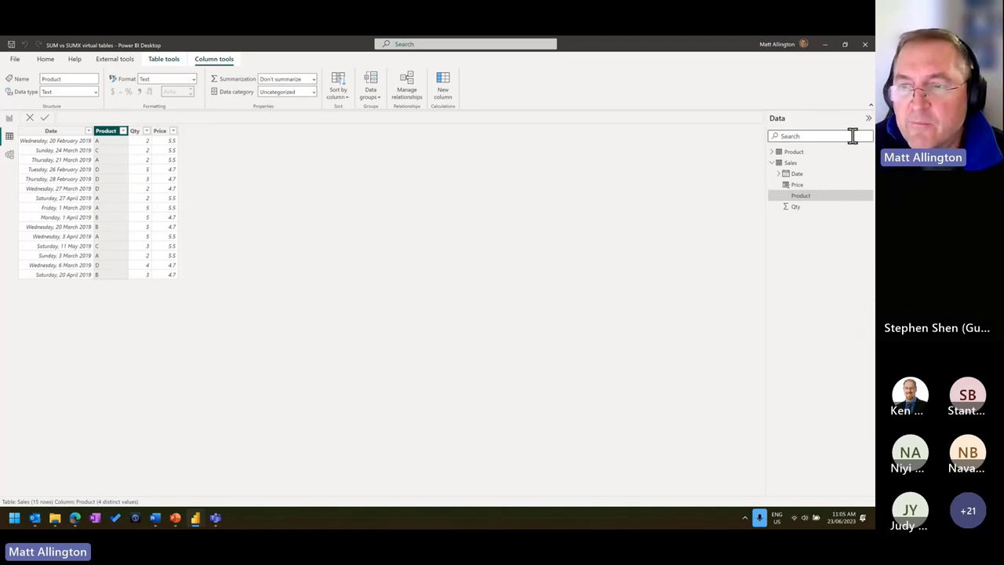
{"action": "left_click", "coordinate": [811, 154]}
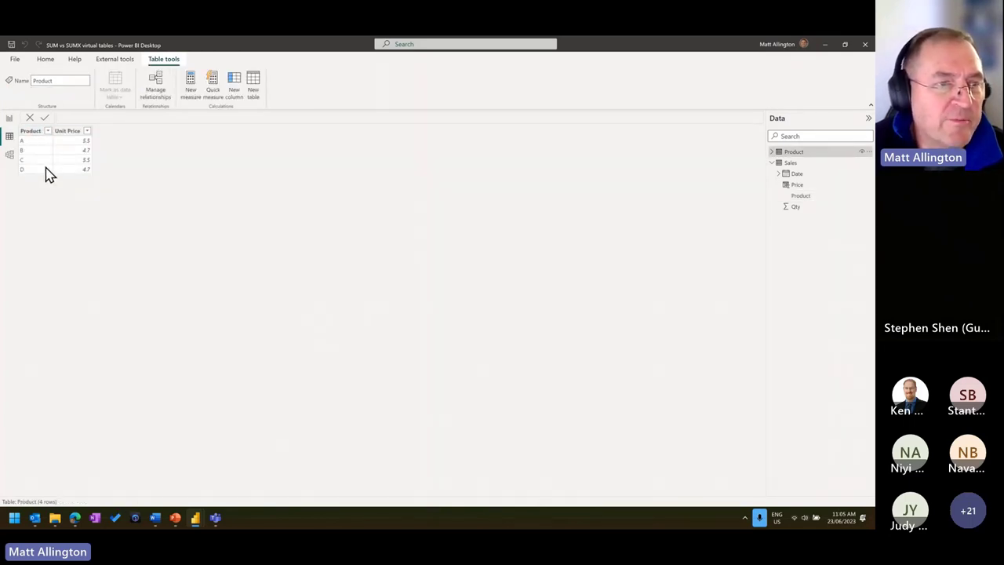
{"action": "left_click", "coordinate": [10, 119]}
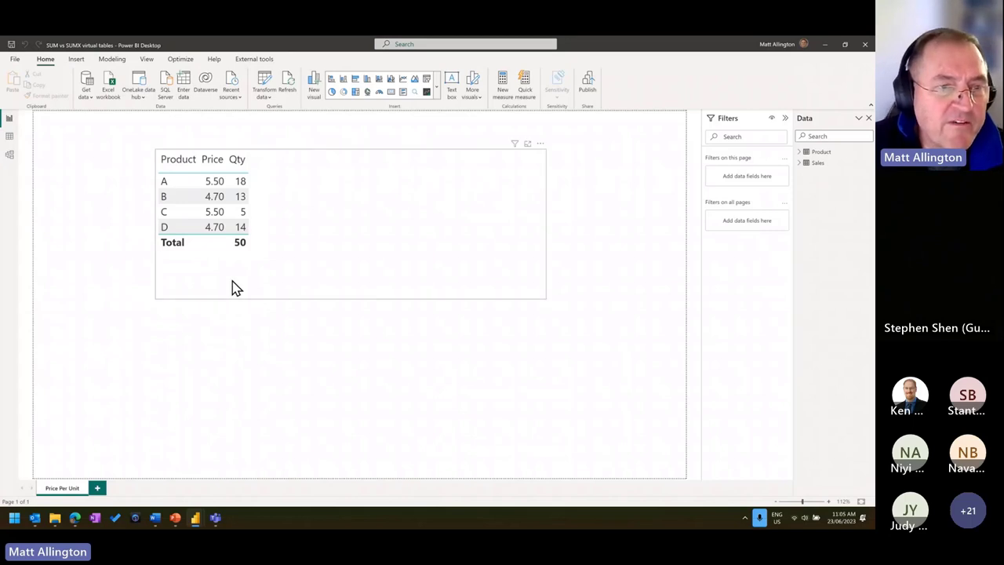
Move the table visual down-left and expand the Sales fields and the visual's field list
{"action": "left_click_drag", "start_coordinate": [231, 288], "coordinate": [208, 315]}
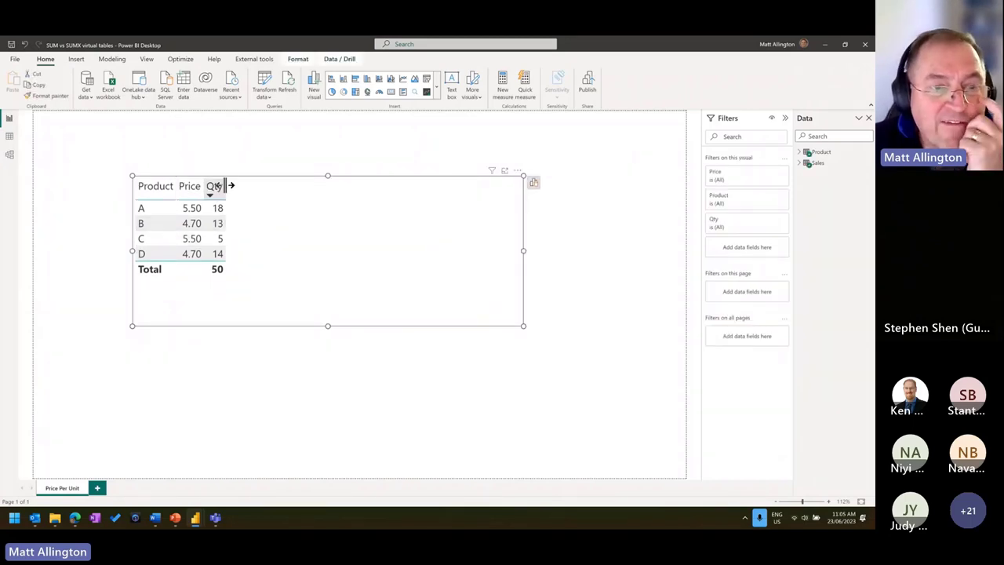
{"action": "left_click", "coordinate": [802, 168]}
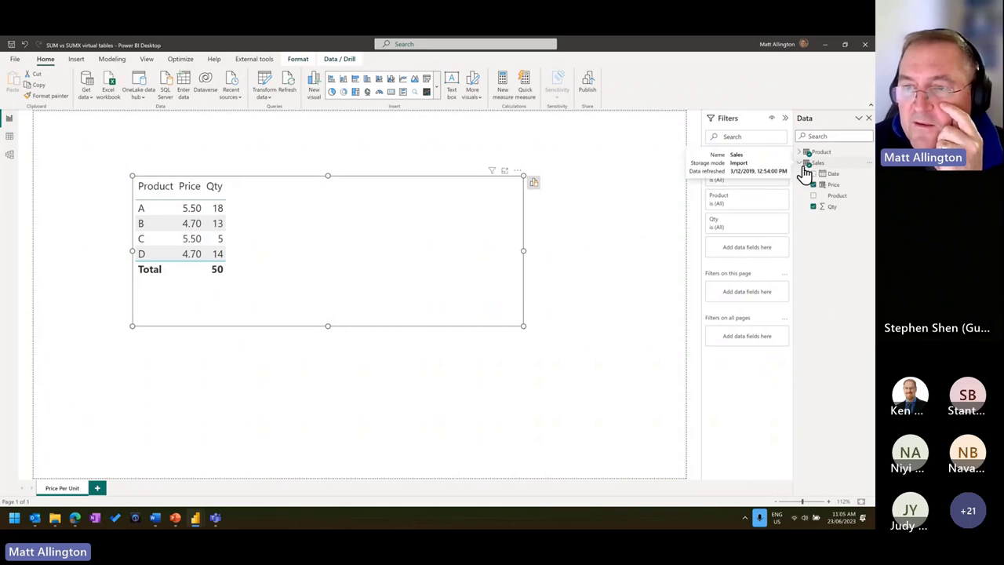
{"action": "left_click", "coordinate": [535, 186]}
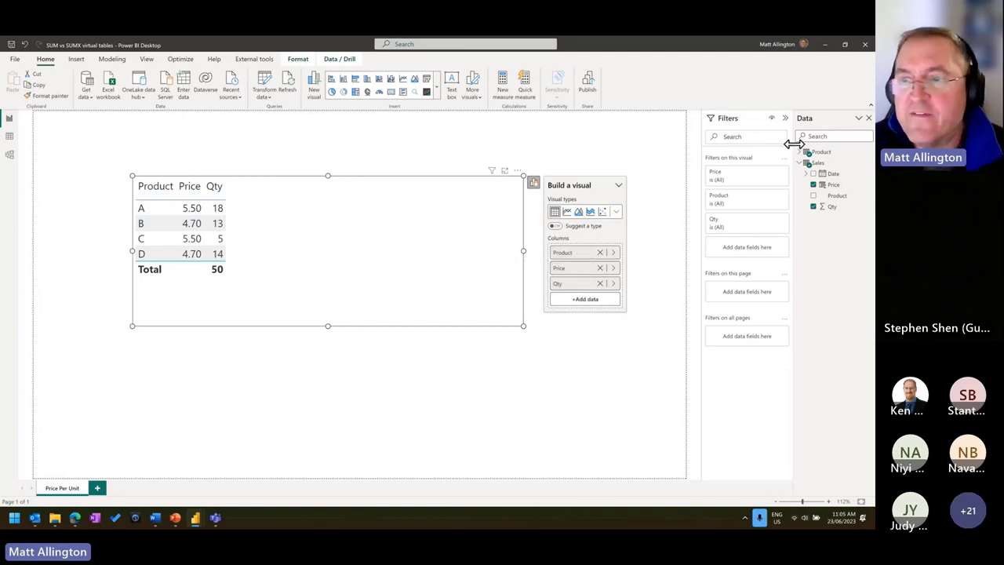
Create the measure Total Sales = SUMX(Sales, Sales[Price] * Sales[Qty]) in the Sales table
{"action": "right_click", "coordinate": [820, 165]}
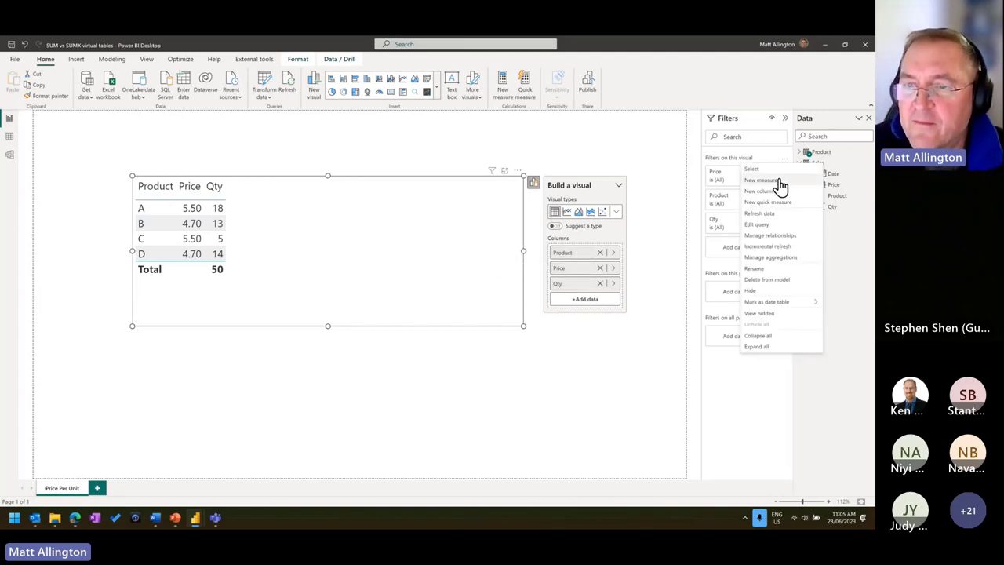
{"action": "key", "text": "Escape"}
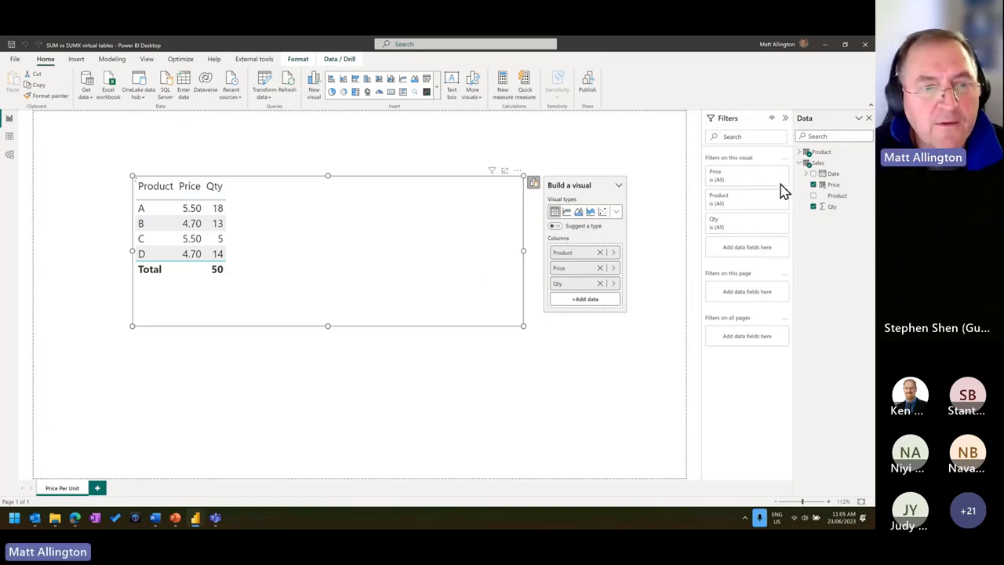
{"action": "type", "text": "Total Sa"}
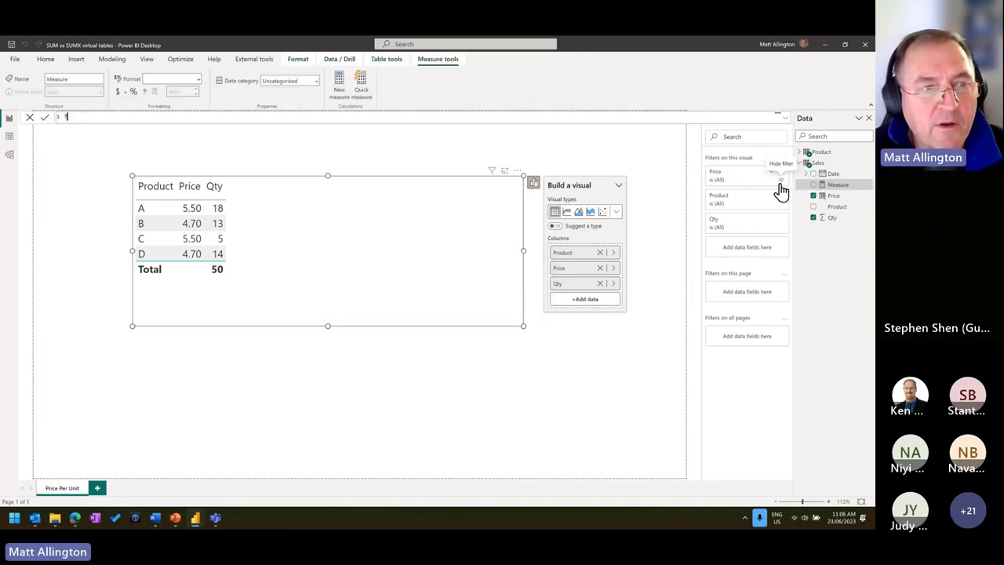
{"action": "type", "text": "les "}
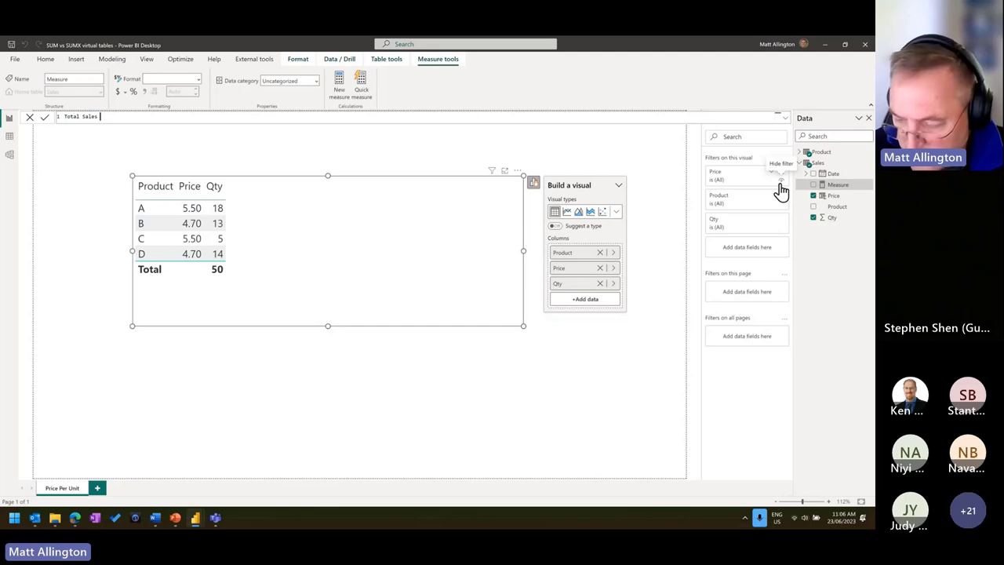
{"action": "type", "text": "= sum"}
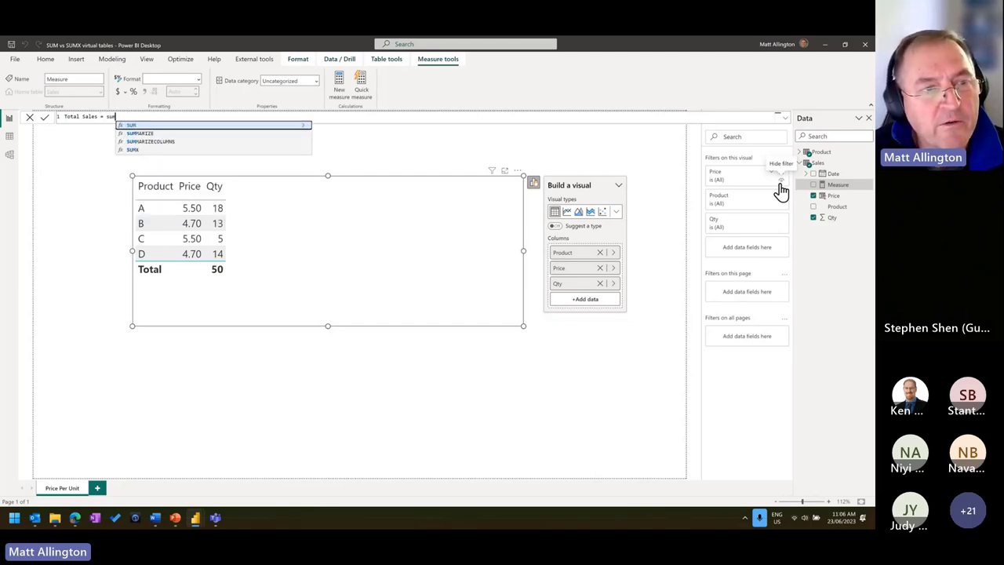
{"action": "key", "text": "Down"}
{"action": "key", "text": "Down"}
{"action": "key", "text": "Down"}
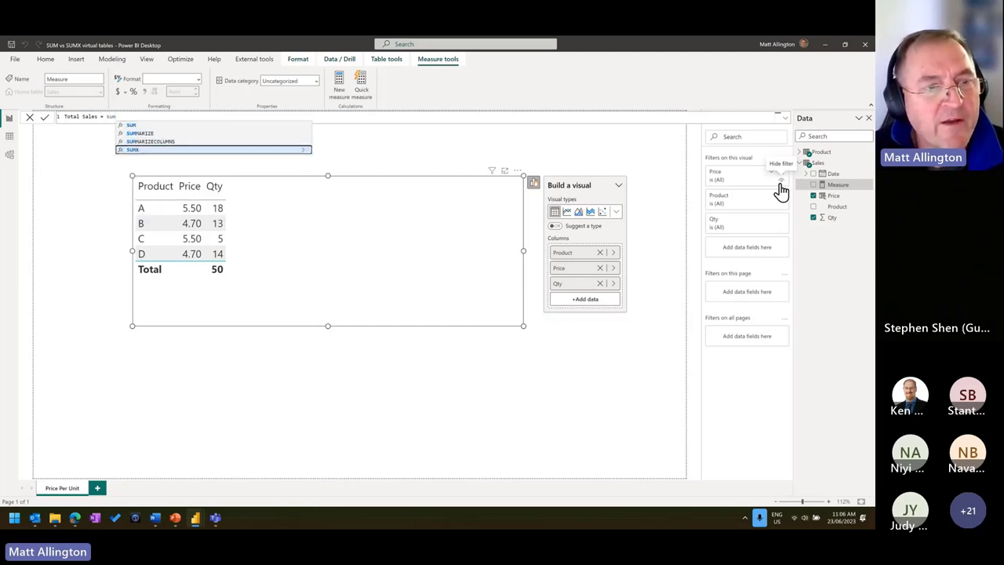
{"action": "key", "text": "Tab"}
{"action": "type", "text": "Sales,"}
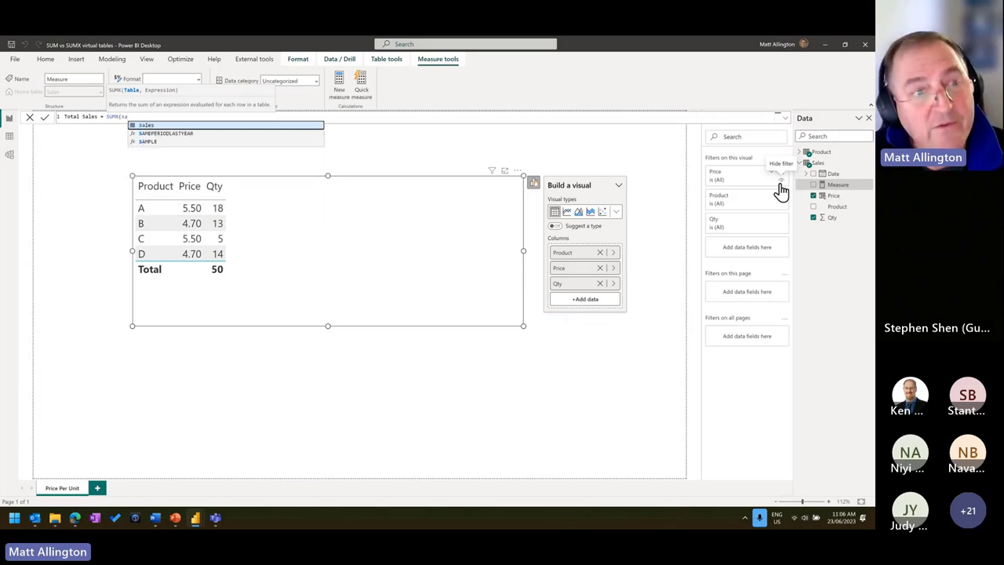
{"action": "type", "text": "pri"}
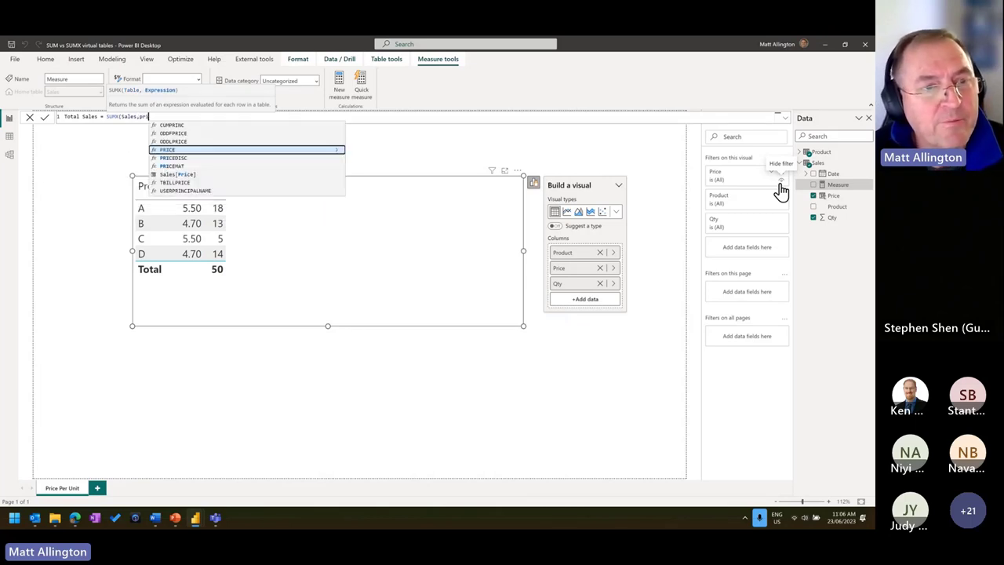
{"action": "key", "text": "Down"}
{"action": "key", "text": "Down"}
{"action": "key", "text": "Down"}
{"action": "key", "text": "Tab"}
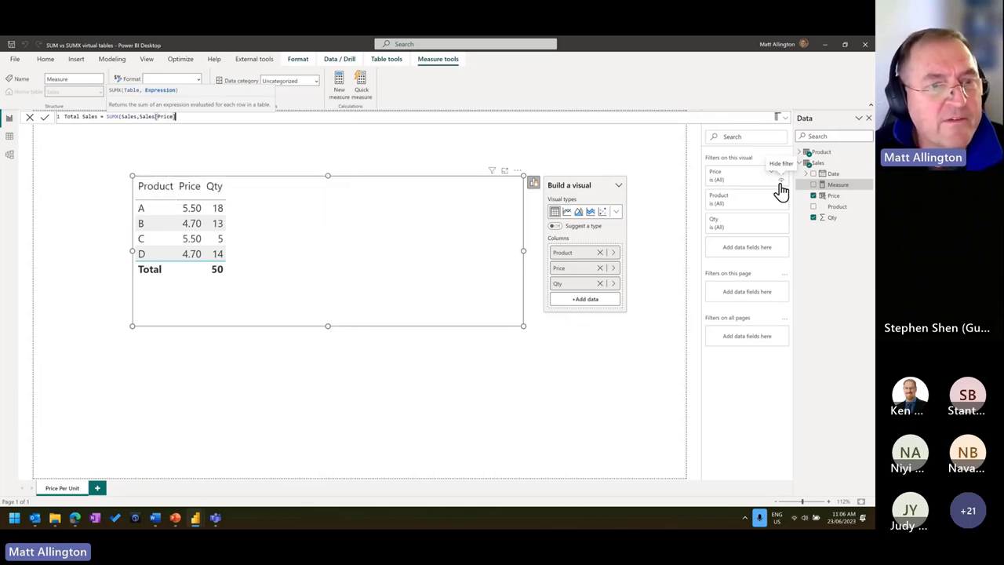
{"action": "type", "text": "* "}
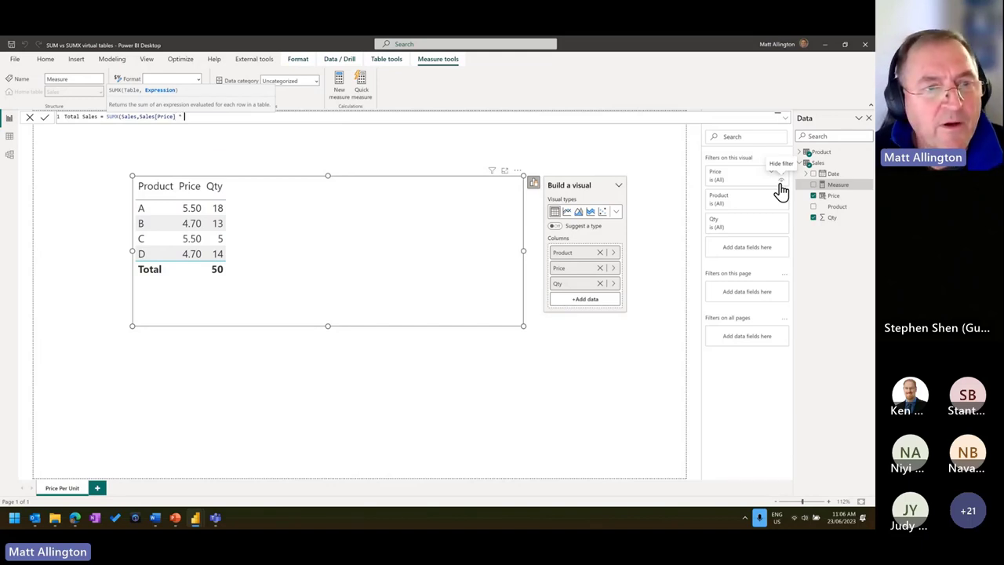
{"action": "type", "text": "q"}
{"action": "key", "text": "Down"}
{"action": "key", "text": "Down"}
{"action": "key", "text": "Tab"}
{"action": "type", "text": ")"}
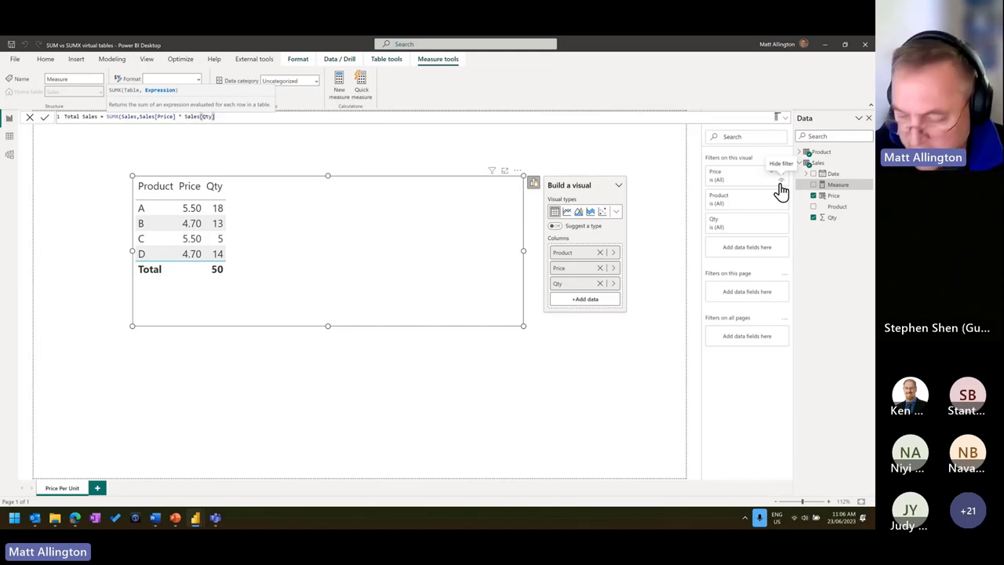
{"action": "key", "text": "Return"}
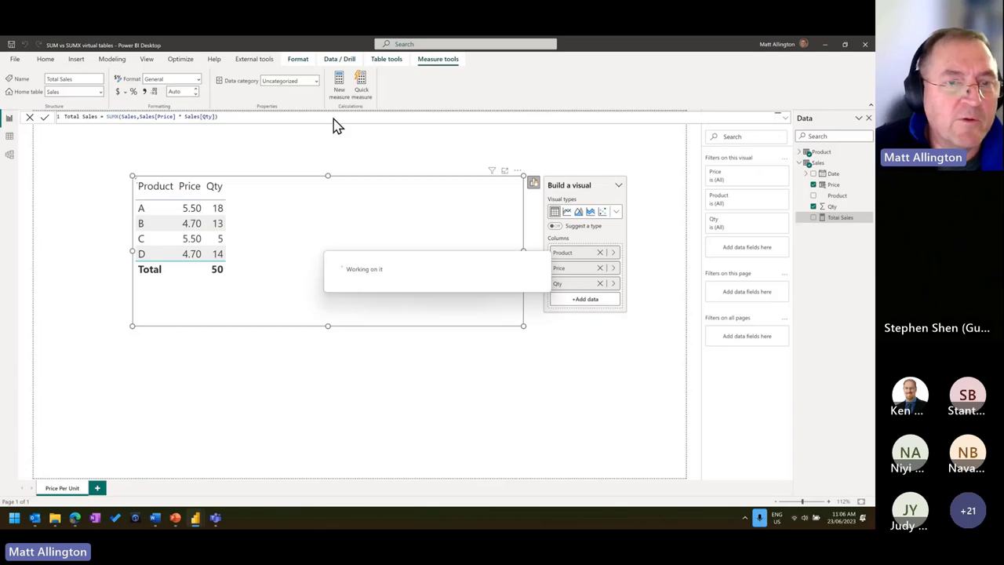
Add Total Sales to the table visual, giving a 253.40 total, and show its definition
{"action": "left_click", "coordinate": [352, 127]}
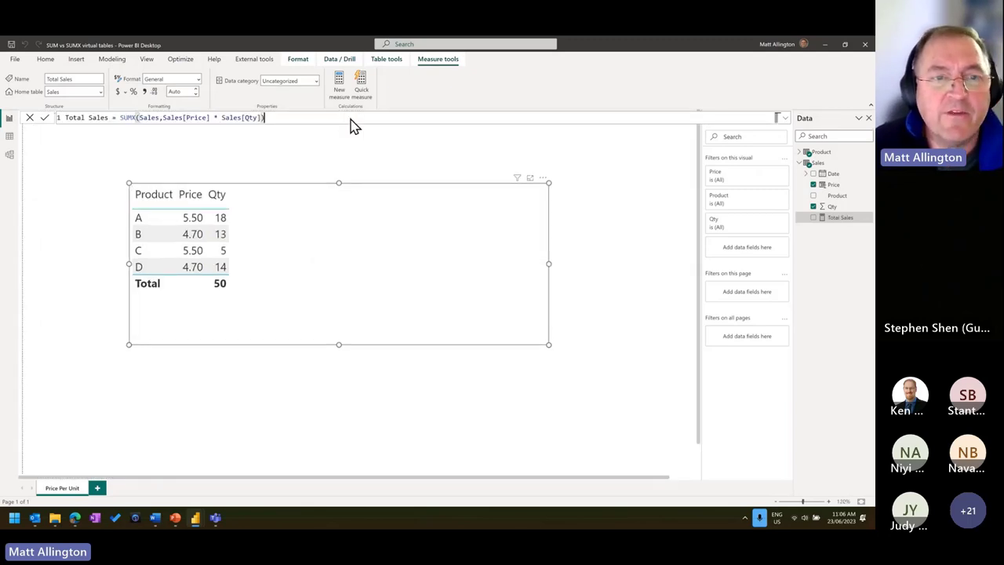
{"action": "scroll", "coordinate": [361, 152], "scroll_direction": "up", "scroll_amount": 2}
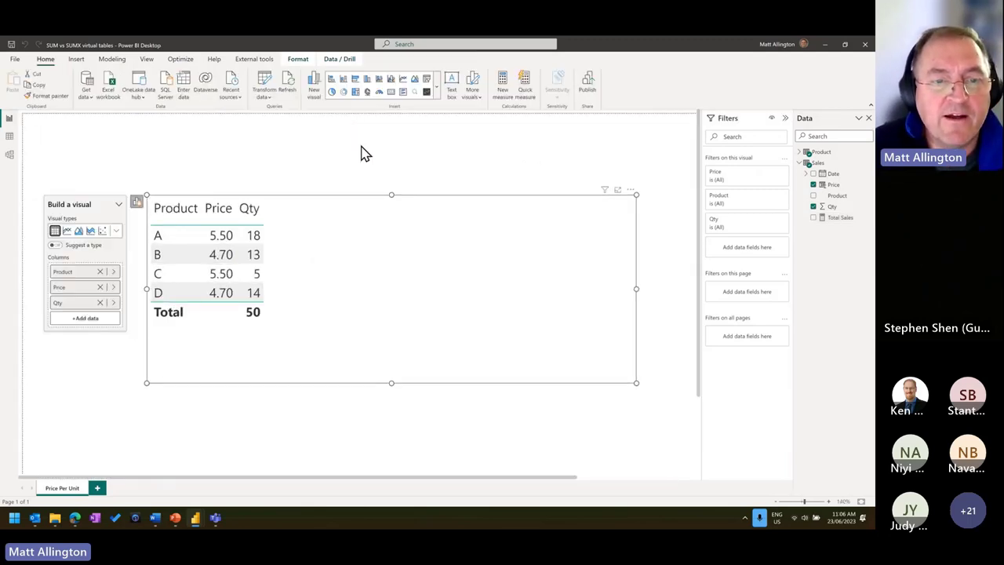
{"action": "left_click", "coordinate": [831, 218]}
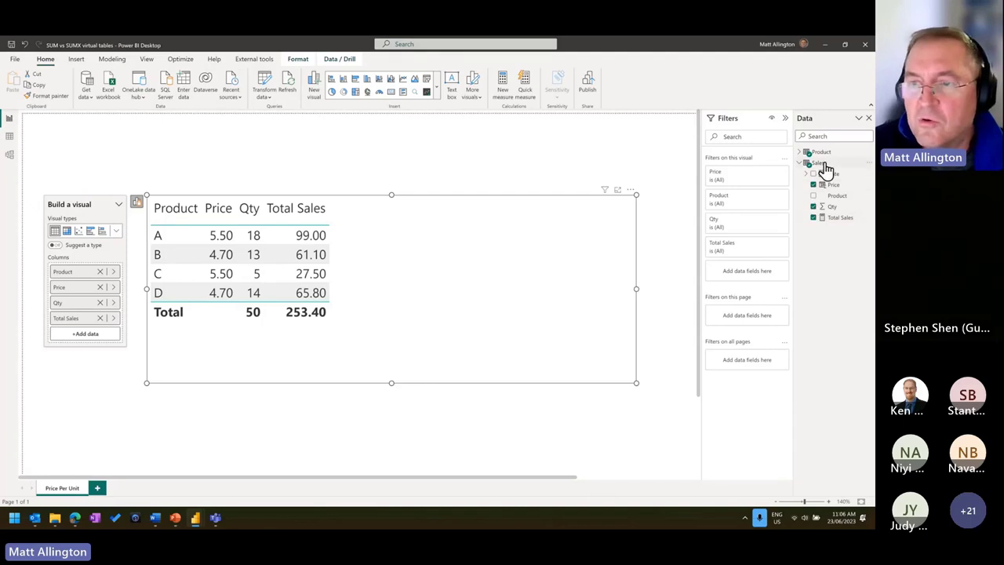
{"action": "left_click", "coordinate": [810, 219]}
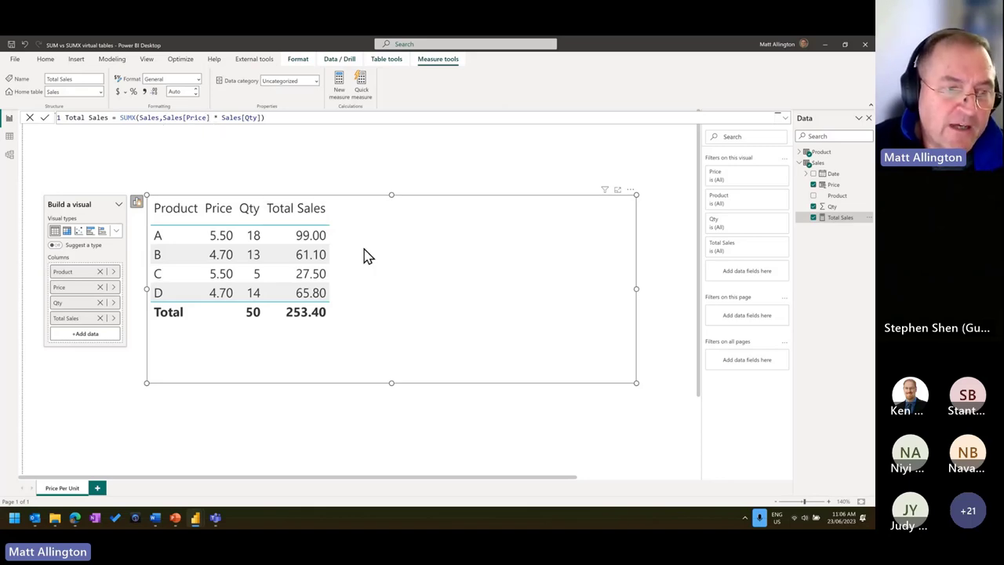
View the Product table's data: Unit Price 5.5 for A and C, 4.7 for B and D
{"action": "left_click", "coordinate": [11, 138]}
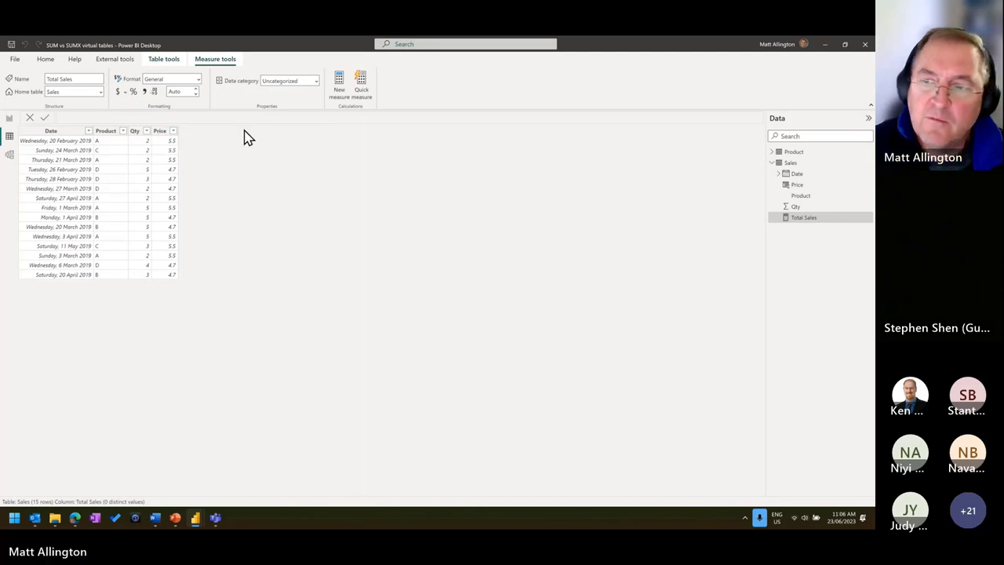
{"action": "left_click", "coordinate": [790, 152]}
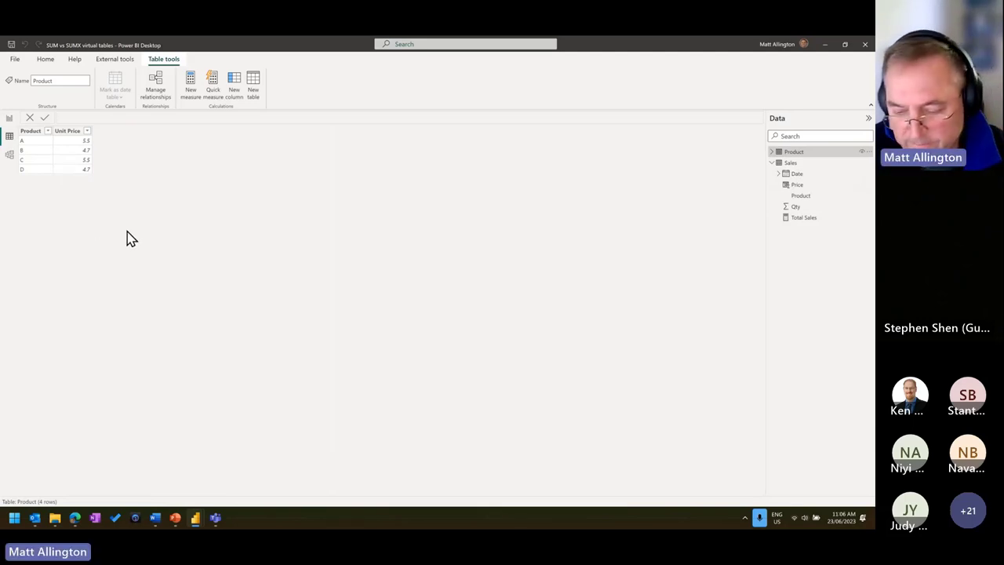
{"action": "mouse_move", "coordinate": [52, 124]}
{"action": "left_mouse_down"}
{"action": "mouse_move", "coordinate": [97, 176]}
{"action": "mouse_move", "coordinate": [90, 215]}
{"action": "left_mouse_up"}
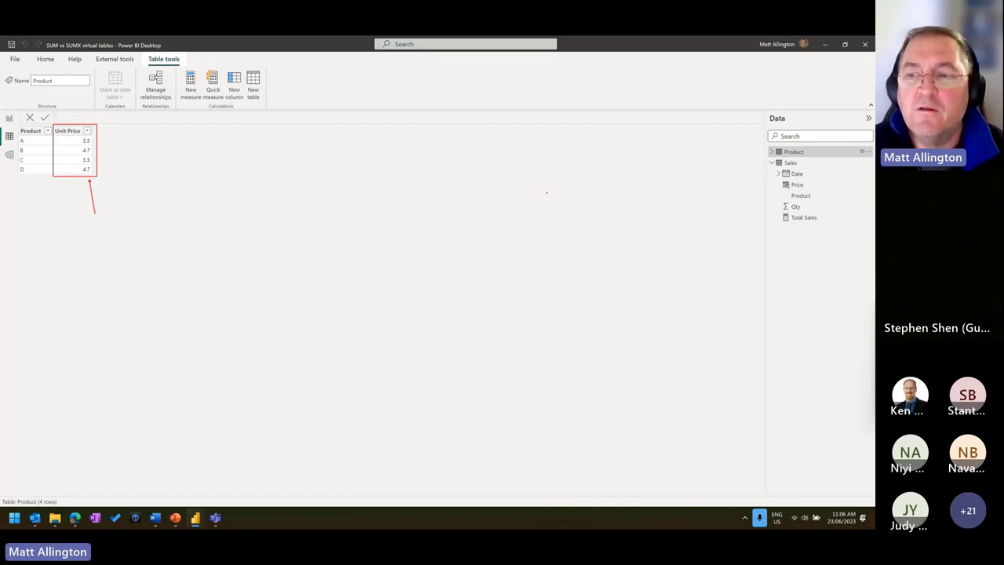
{"action": "key", "text": "Escape"}
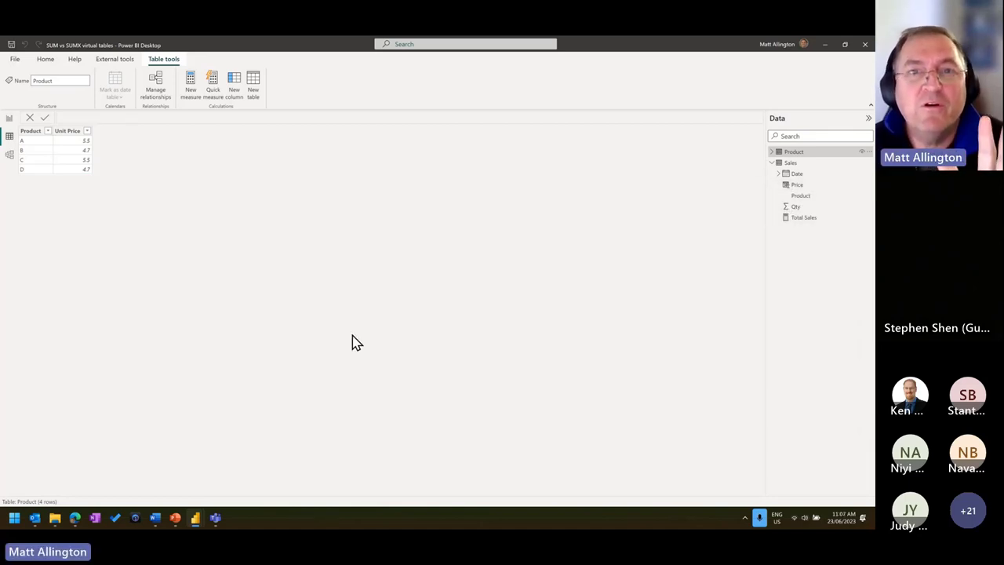
Return to the Price Per Unit report page and select its table visual
{"action": "left_click", "coordinate": [10, 118]}
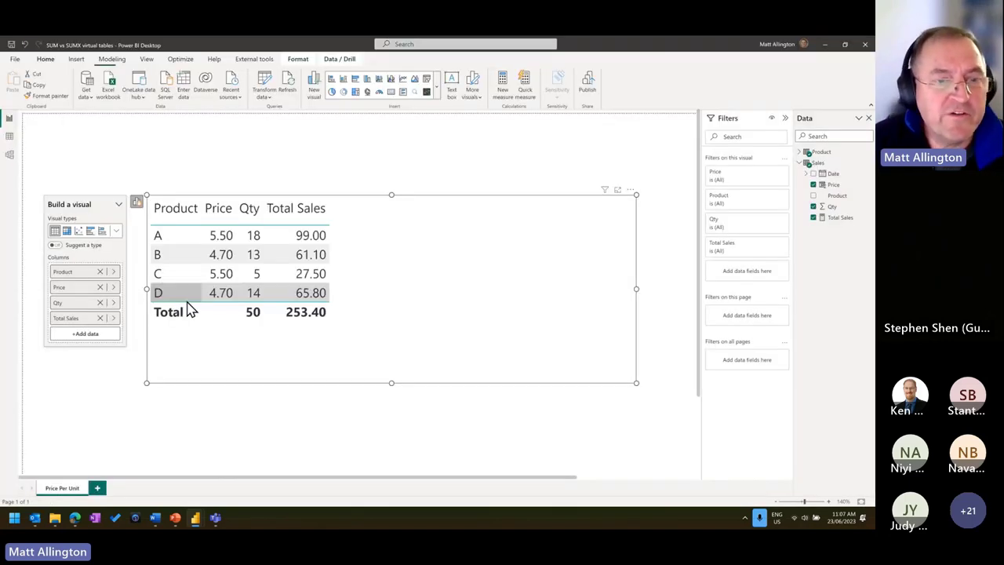
{"action": "left_click", "coordinate": [441, 351]}
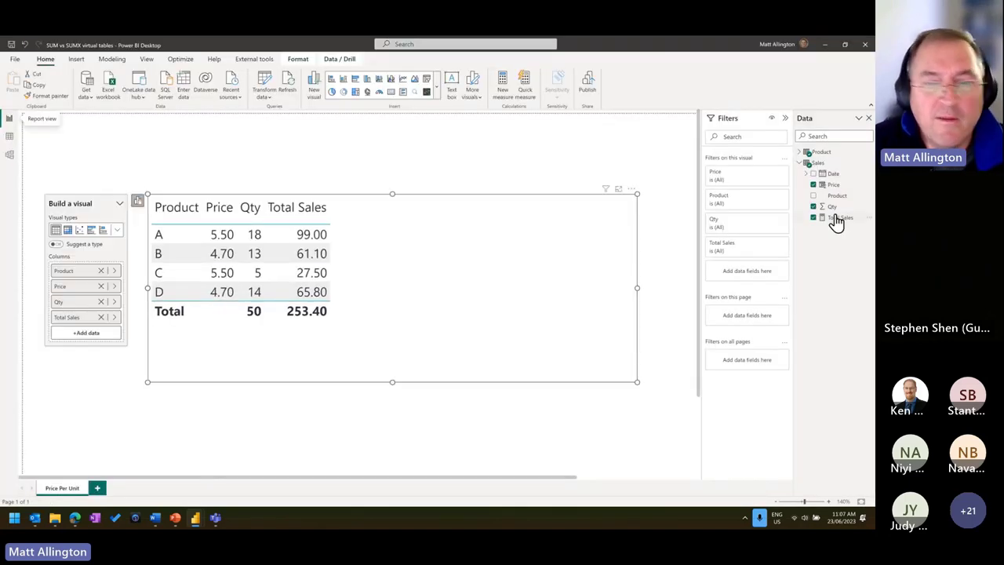
Start a Sales measure 'Total Sales using UP in Prod table' as sumx(Sales,Sales[Qty]
{"action": "right_click", "coordinate": [824, 163]}
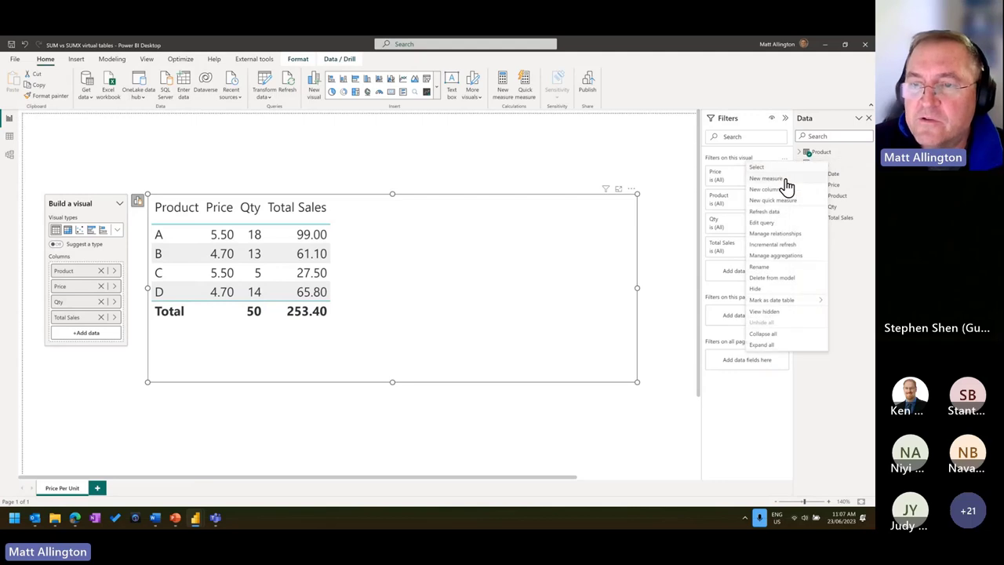
{"action": "left_click", "coordinate": [782, 179]}
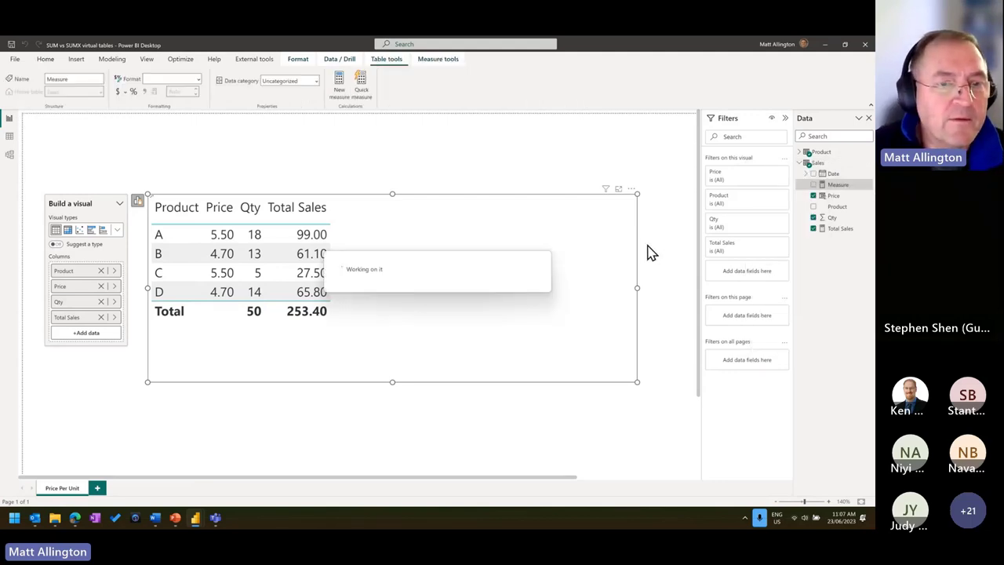
{"action": "type", "text": "Total Sales"}
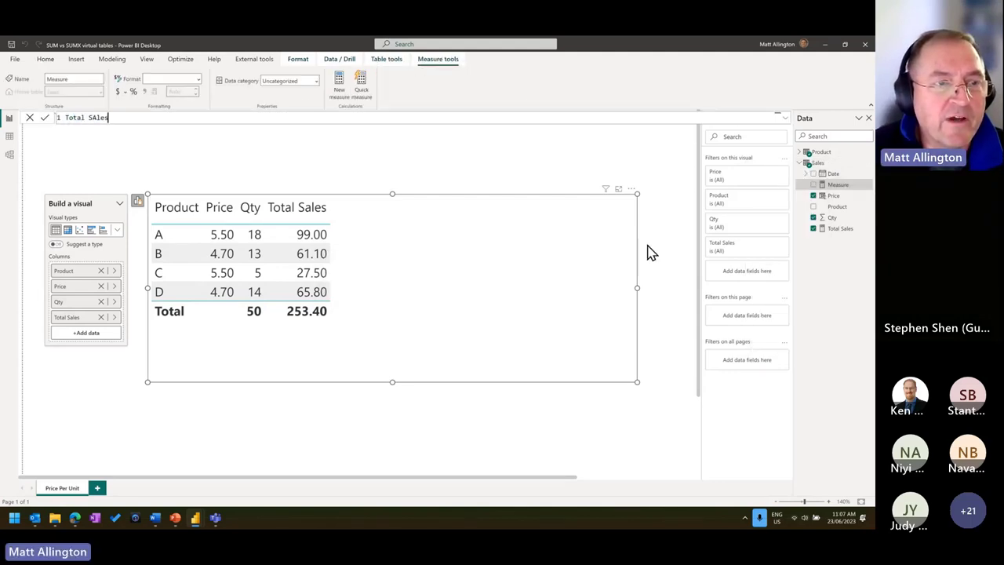
{"action": "key", "text": "BackSpace"}
{"action": "key", "text": "BackSpace"}
{"action": "key", "text": "BackSpace"}
{"action": "key", "text": "BackSpace"}
{"action": "key", "text": "BackSpace"}
{"action": "type", "text": "Sales using"}
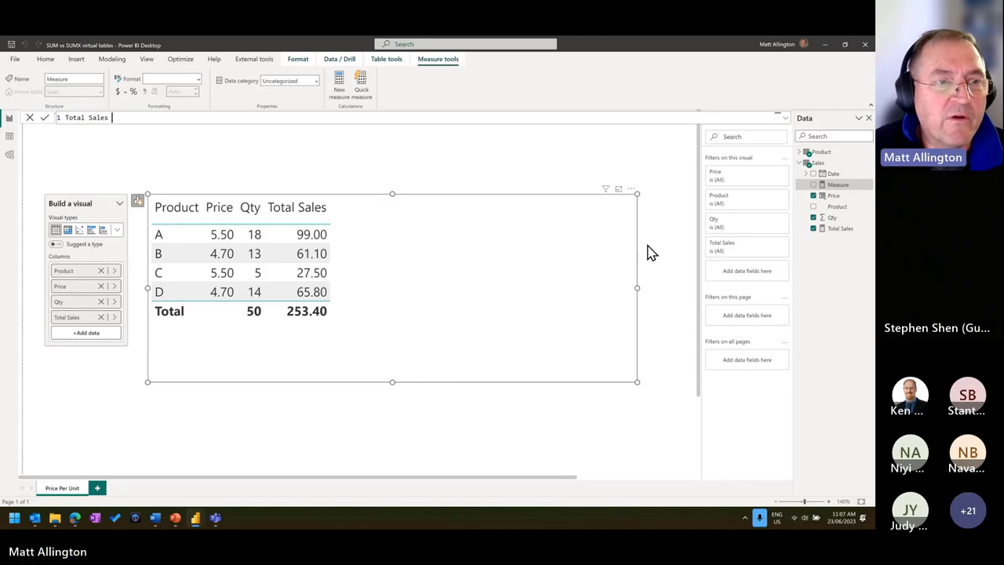
{"action": "type", "text": " UP "}
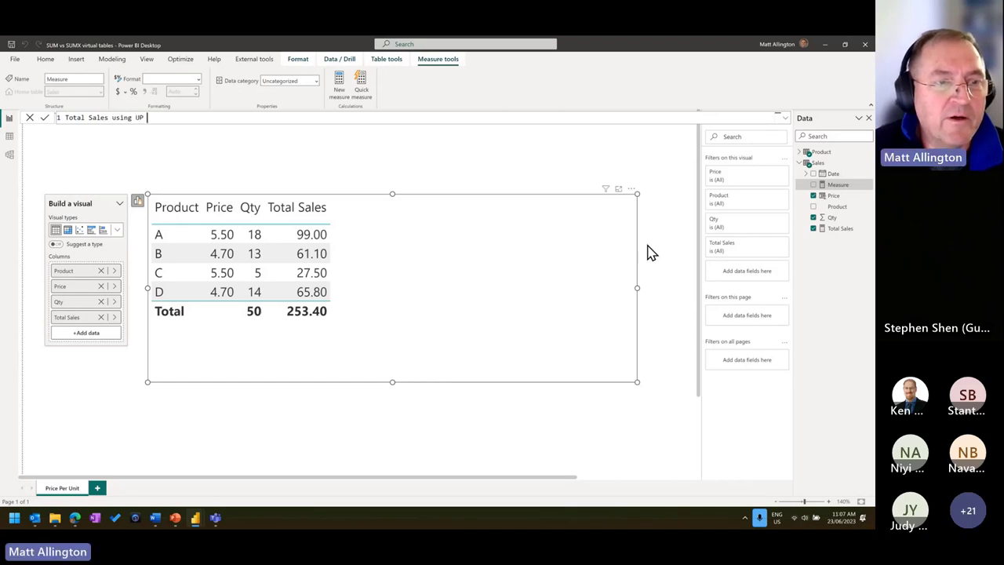
{"action": "type", "text": "in Prod table "}
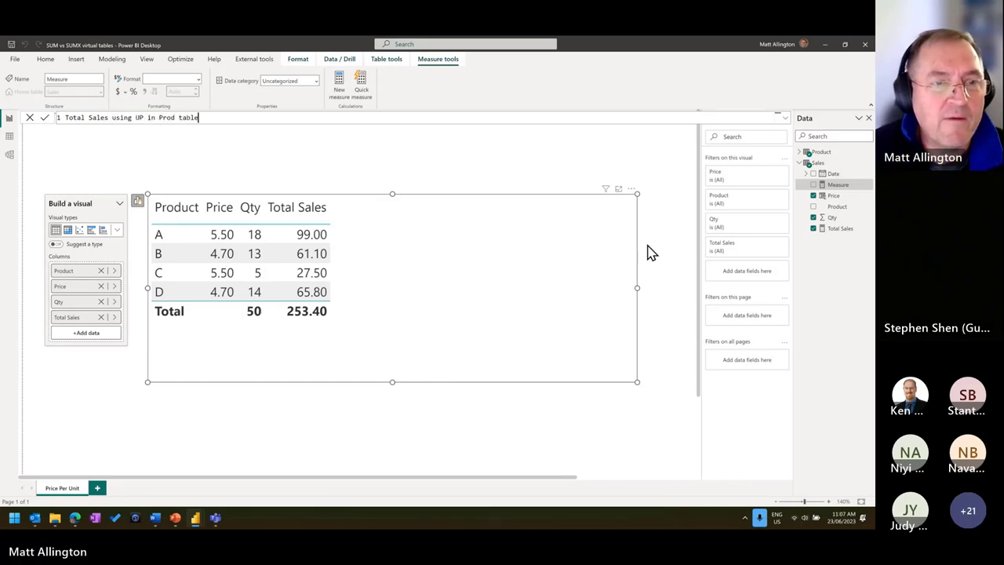
{"action": "type", "text": "= "}
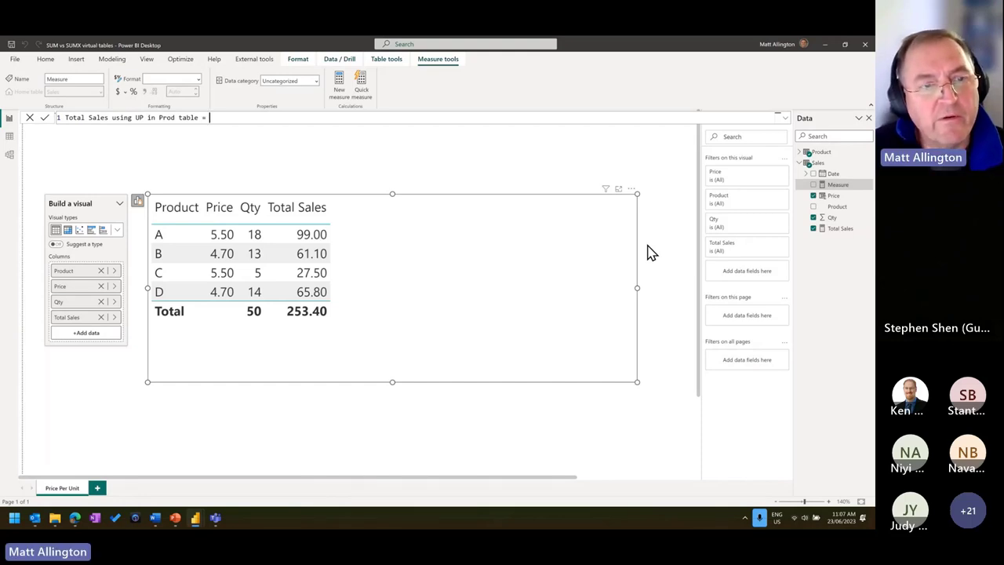
{"action": "type", "text": "sumx(s"}
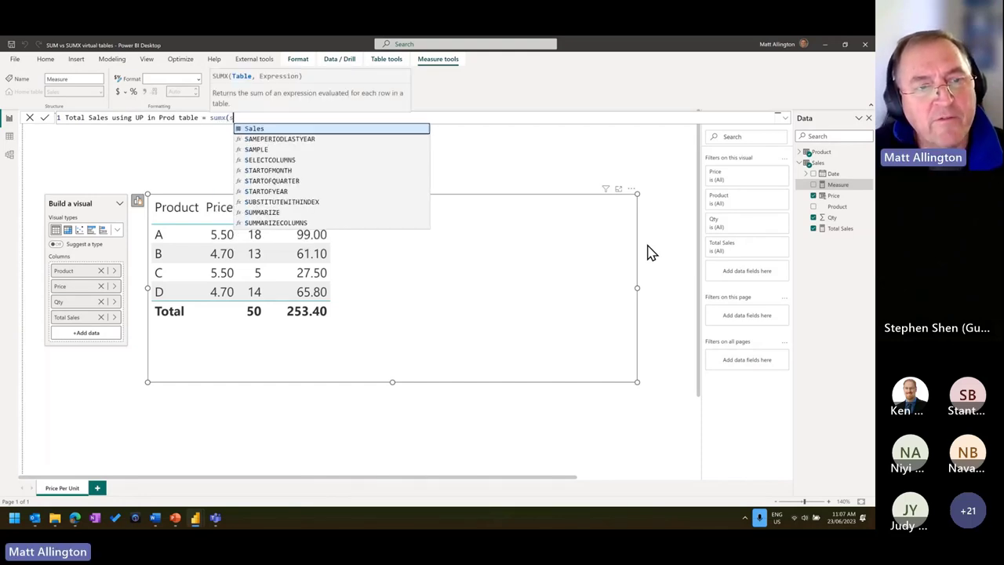
{"action": "type", "text": "umx(Sales,"}
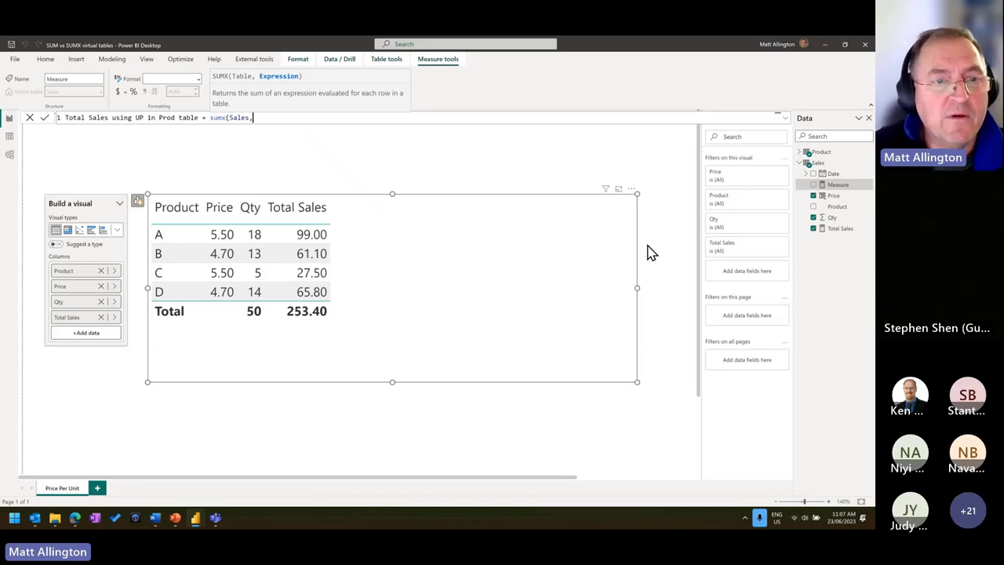
{"action": "type", "text": "q"}
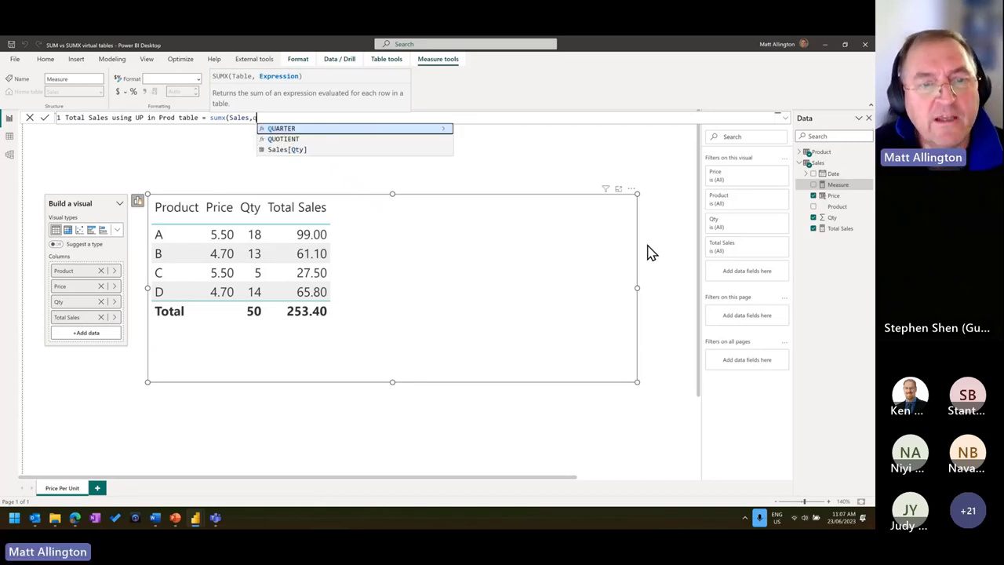
{"action": "key", "text": "BackSpace"}
{"action": "type", "text": "Qt"}
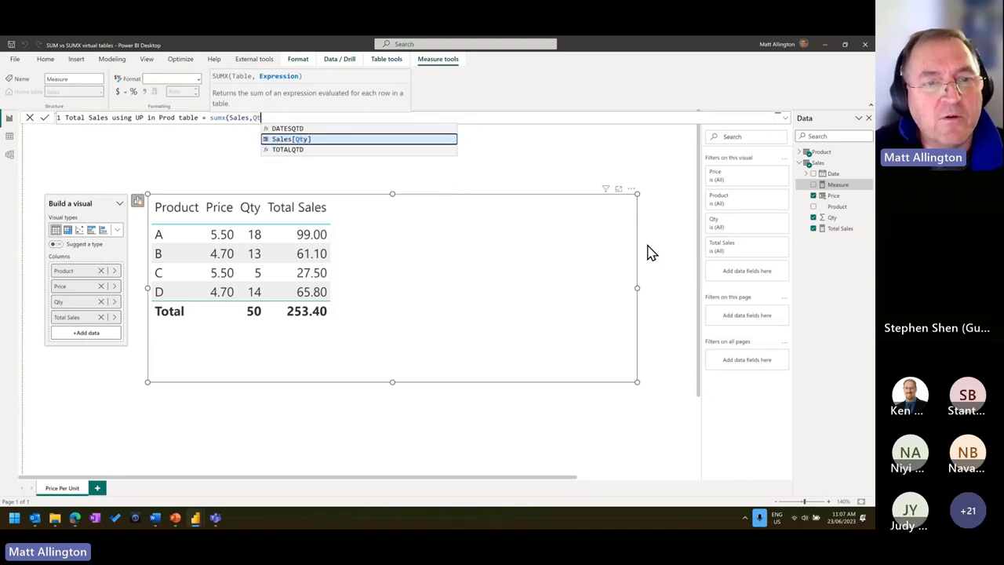
{"action": "key", "text": "Tab"}
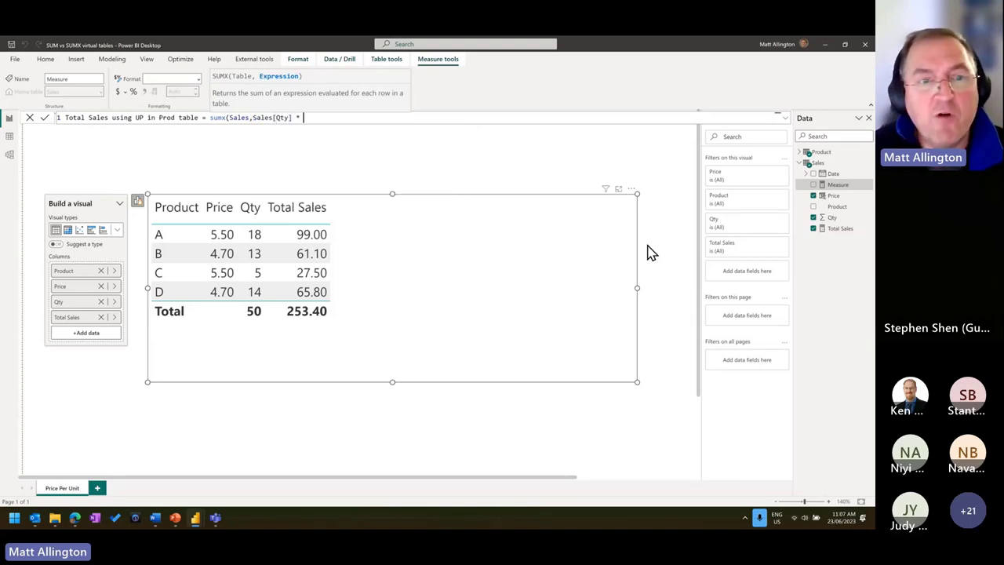
Extend the formula with * Product[Unit and annotate Sales[Qty] and the SUMX description
{"action": "type", "text": "* Produ"}
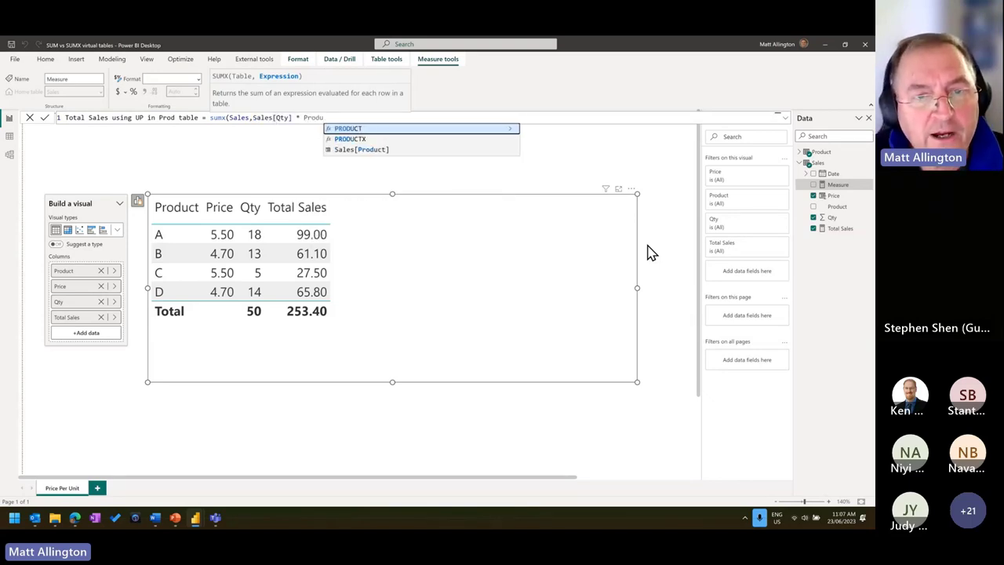
{"action": "key", "text": "Down"}
{"action": "key", "text": "Down"}
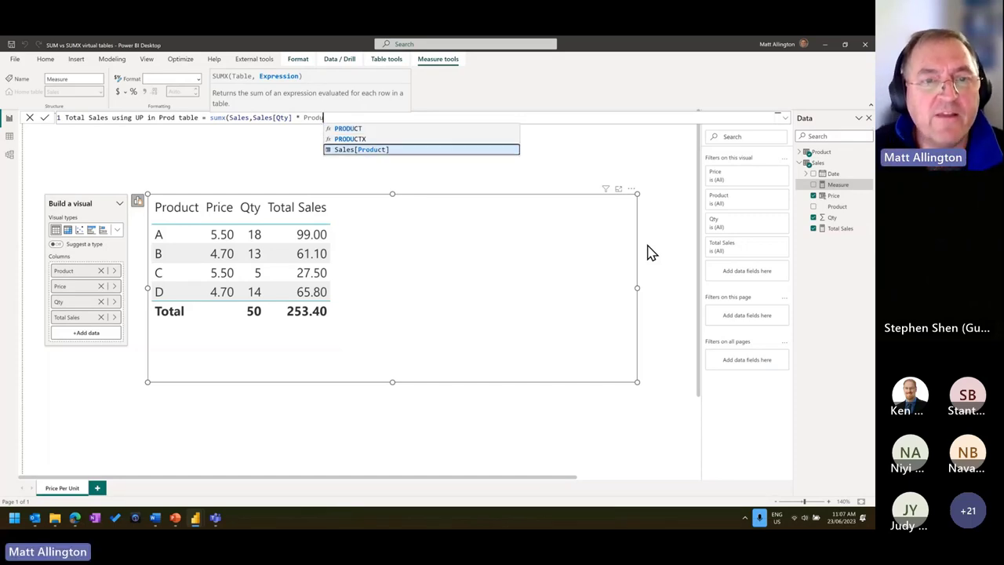
{"action": "key", "text": "BackSpace"}
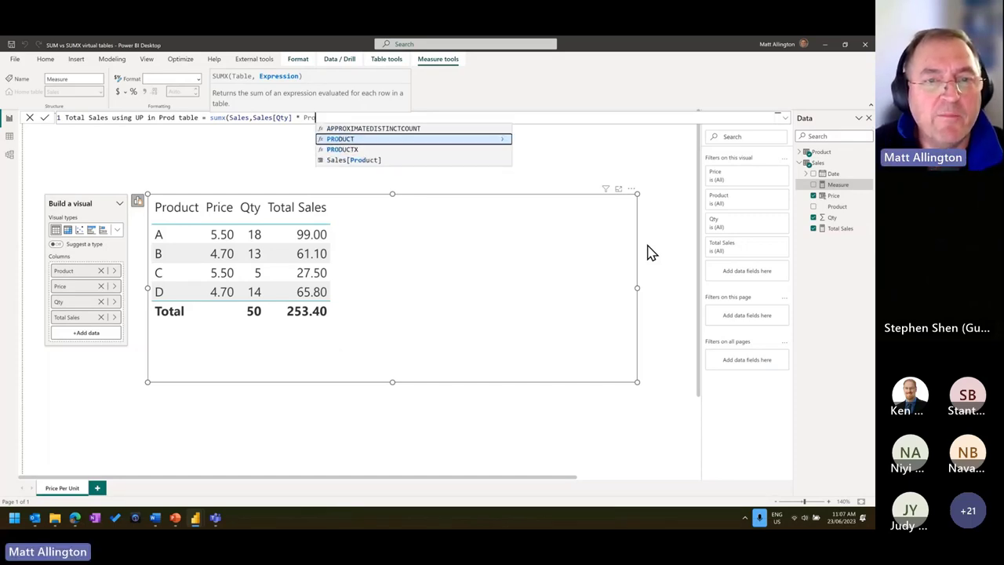
{"action": "type", "text": "uct"}
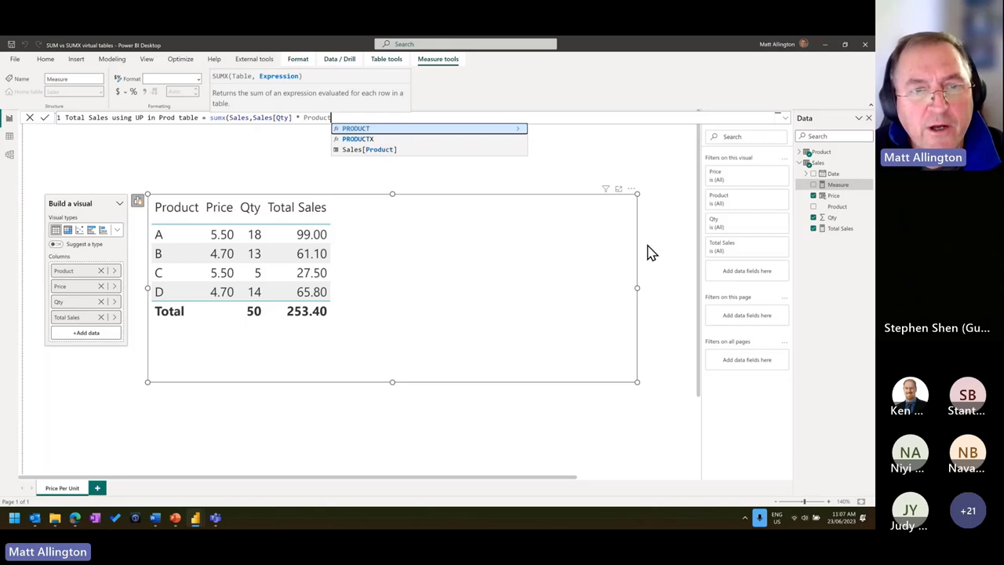
{"action": "type", "text": "[Unit p"}
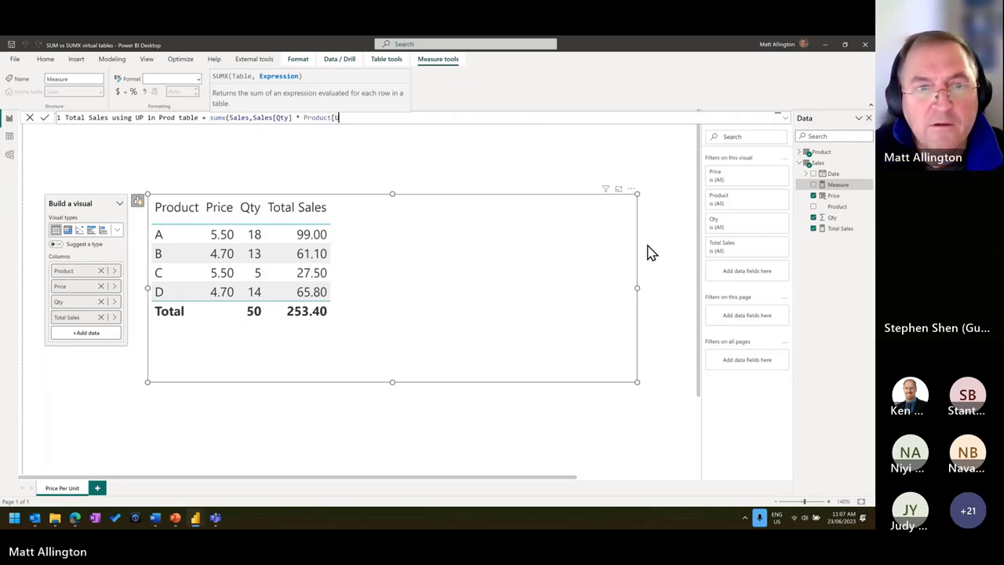
{"action": "key", "text": "BackSpace"}
{"action": "key", "text": "BackSpace"}
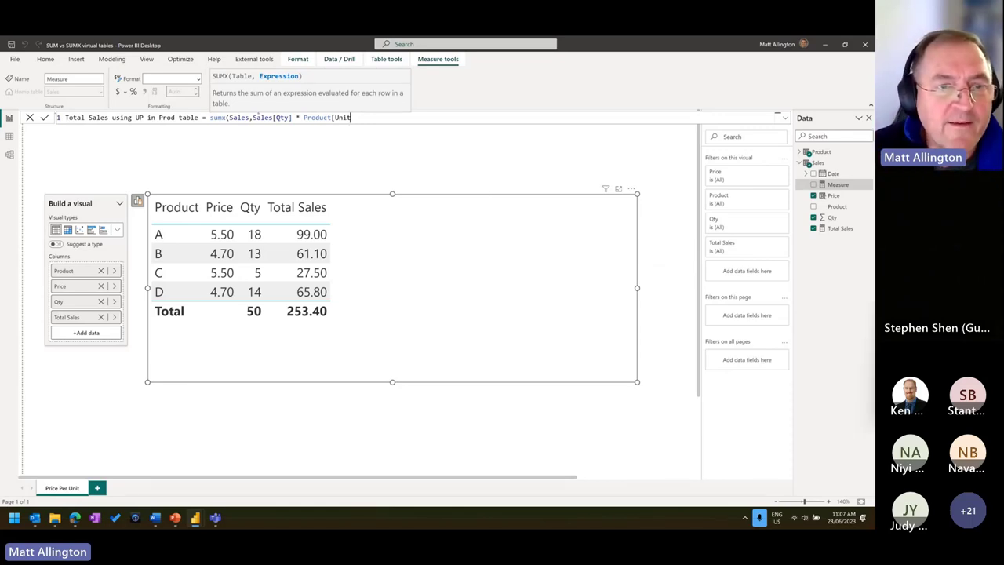
{"action": "mouse_move", "coordinate": [251, 110]}
{"action": "left_mouse_down"}
{"action": "mouse_move", "coordinate": [293, 126]}
{"action": "mouse_move", "coordinate": [281, 155]}
{"action": "mouse_move", "coordinate": [240, 122]}
{"action": "mouse_move", "coordinate": [255, 73]}
{"action": "left_mouse_up"}
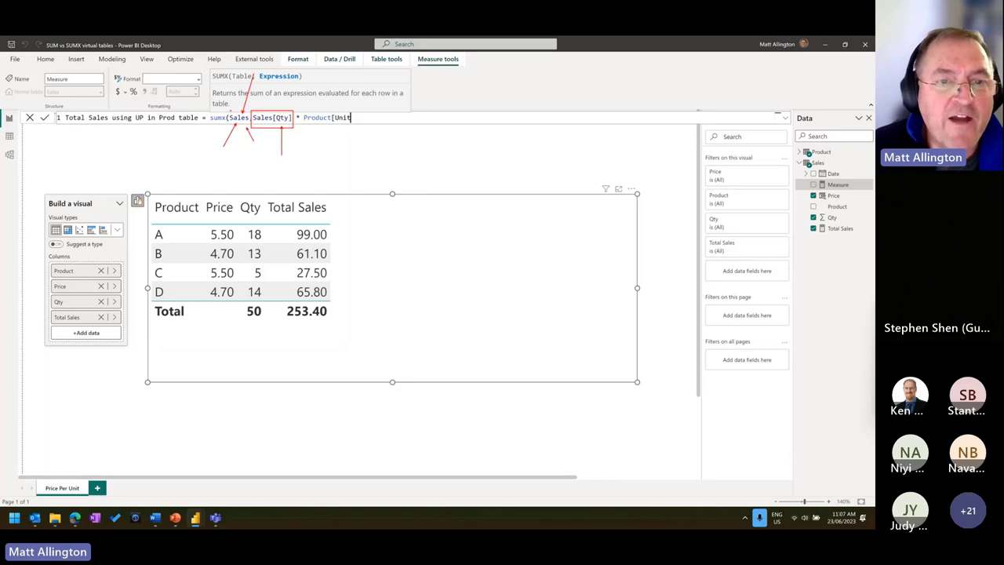
{"action": "left_click_drag", "start_coordinate": [233, 112], "coordinate": [223, 100]}
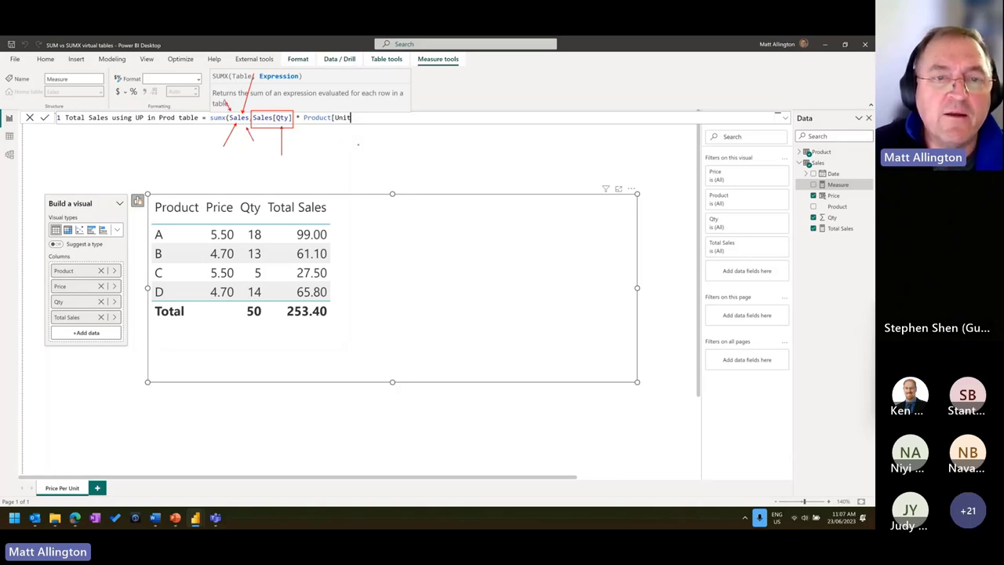
{"action": "key", "text": "Escape"}
Replace Product[Unit with RELATED('Product'[Unit Price]), close the parentheses, and commit the measure
{"action": "left_click_drag", "start_coordinate": [303, 118], "coordinate": [408, 114]}
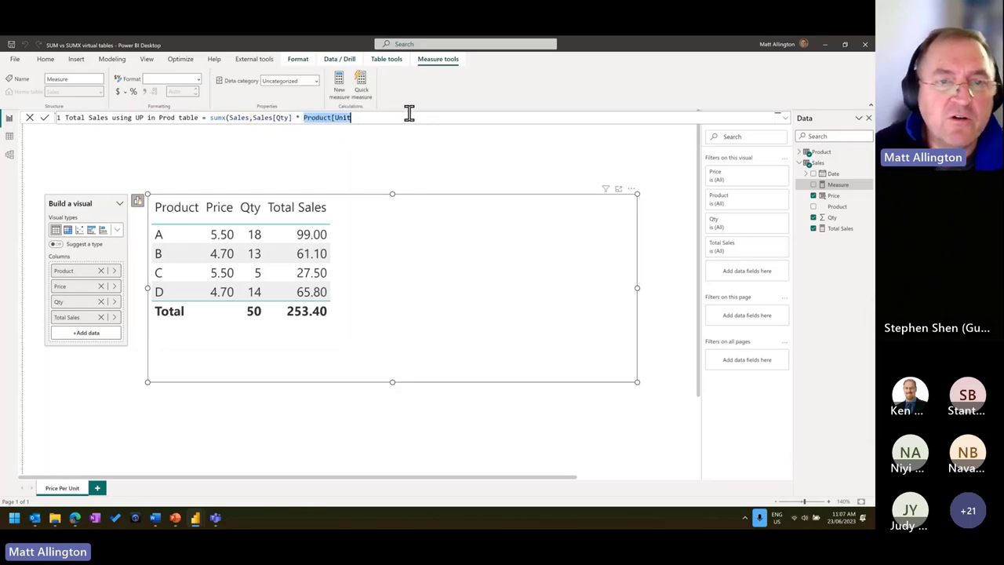
{"action": "type", "text": "RELATED("}
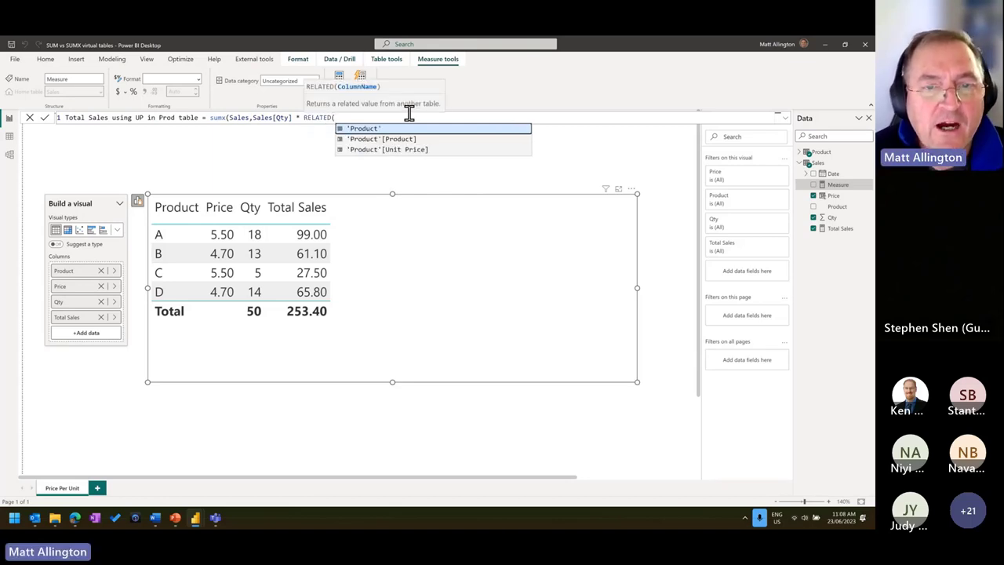
{"action": "key", "text": "Down"}
{"action": "key", "text": "Down"}
{"action": "key", "text": "Tab"}
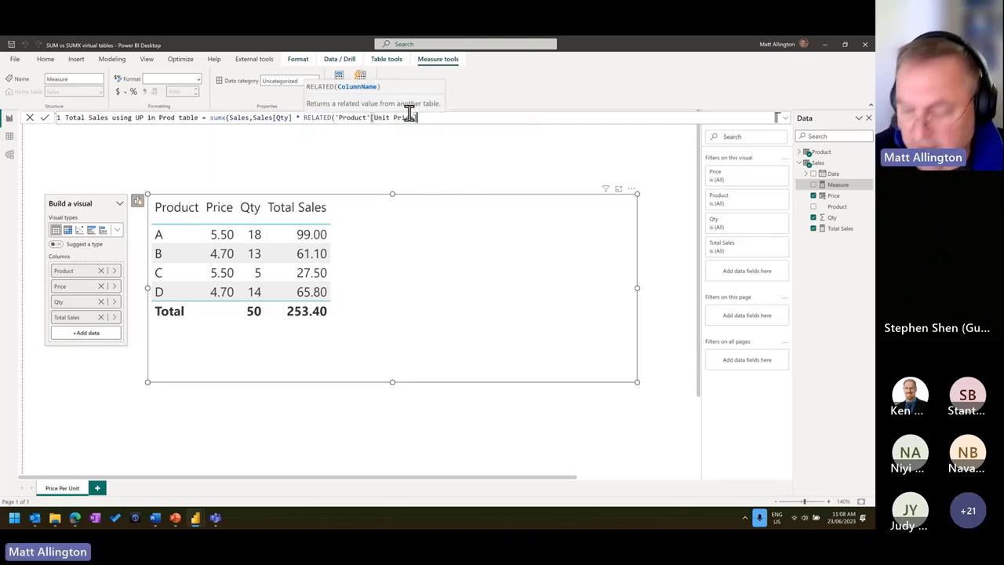
{"action": "type", "text": ")"}
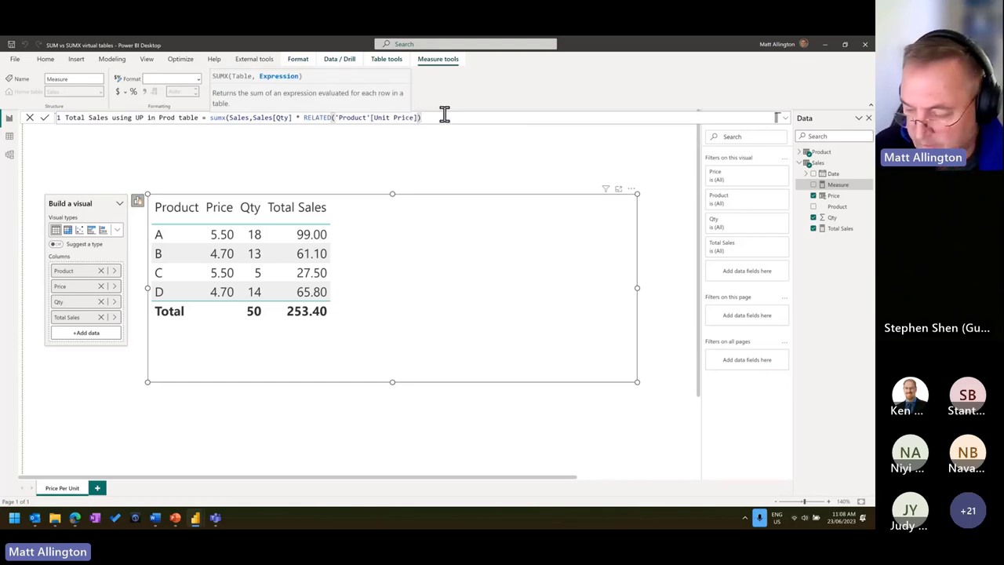
{"action": "type", "text": ")"}
{"action": "key", "text": "Return"}
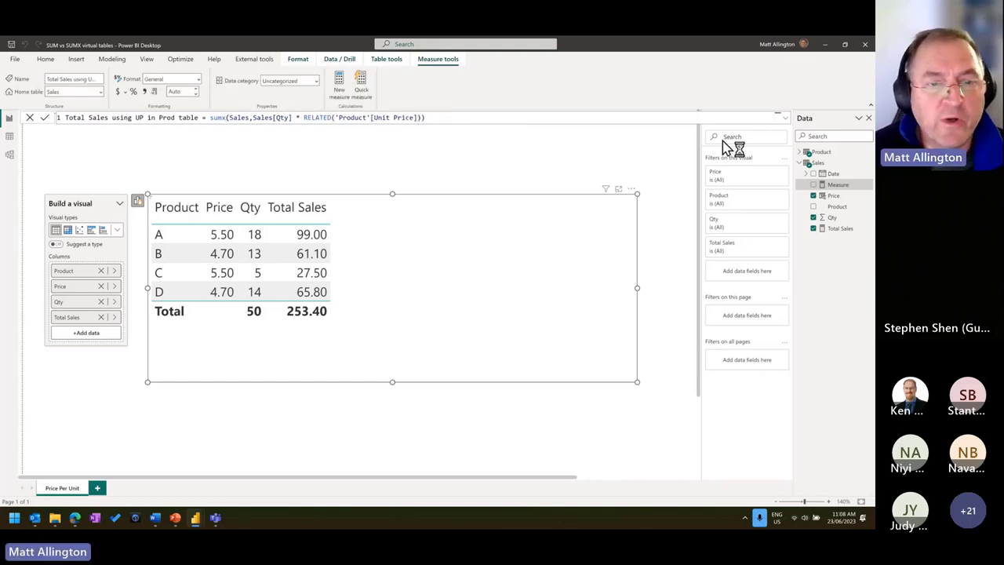
Add 'Total Sales using UP in Prod table' to the table, narrow its column, and show its formula
{"action": "left_click_drag", "start_coordinate": [753, 251], "coordinate": [447, 334]}
{"action": "left_click_drag", "start_coordinate": [524, 206], "coordinate": [414, 210]}
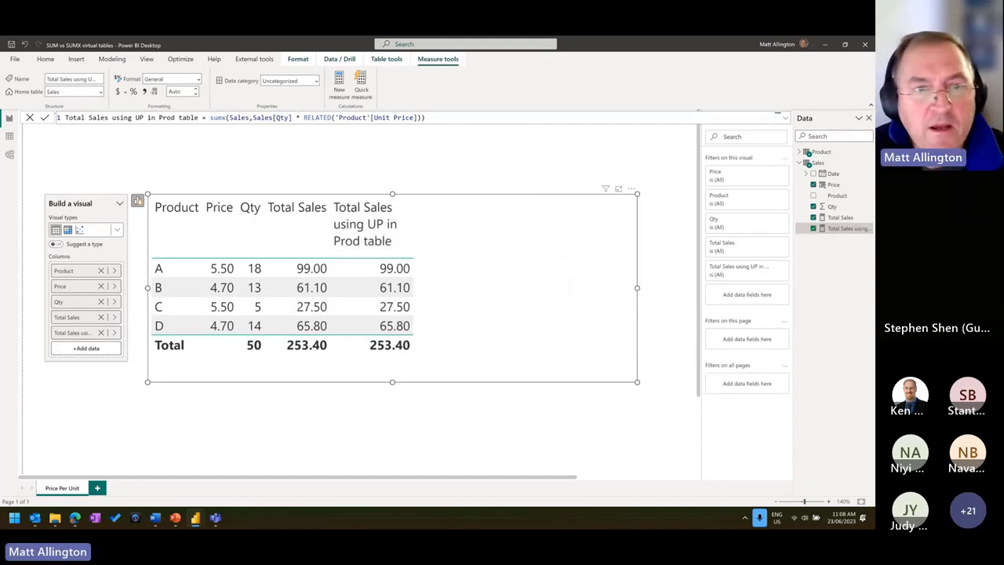
{"action": "left_click_drag", "start_coordinate": [302, 110], "coordinate": [334, 126]}
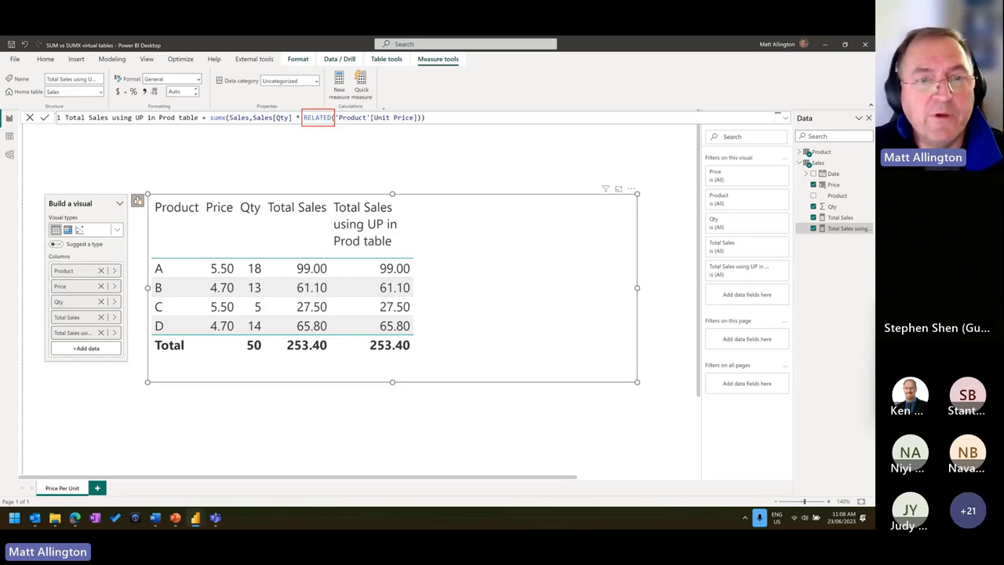
{"action": "key", "text": "Escape"}
{"action": "key", "text": "Escape"}
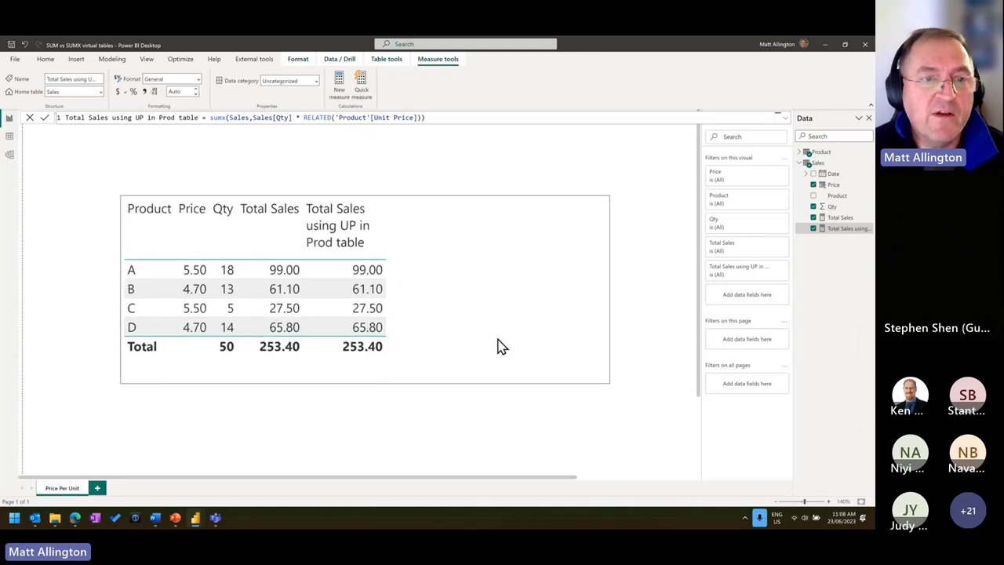
{"action": "left_click", "coordinate": [499, 344]}
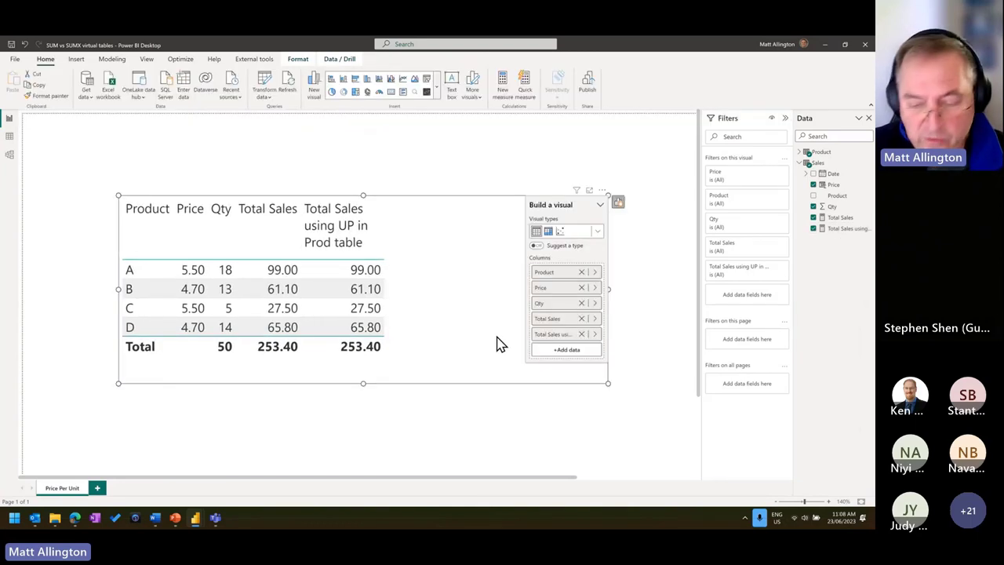
{"action": "left_click", "coordinate": [848, 229]}
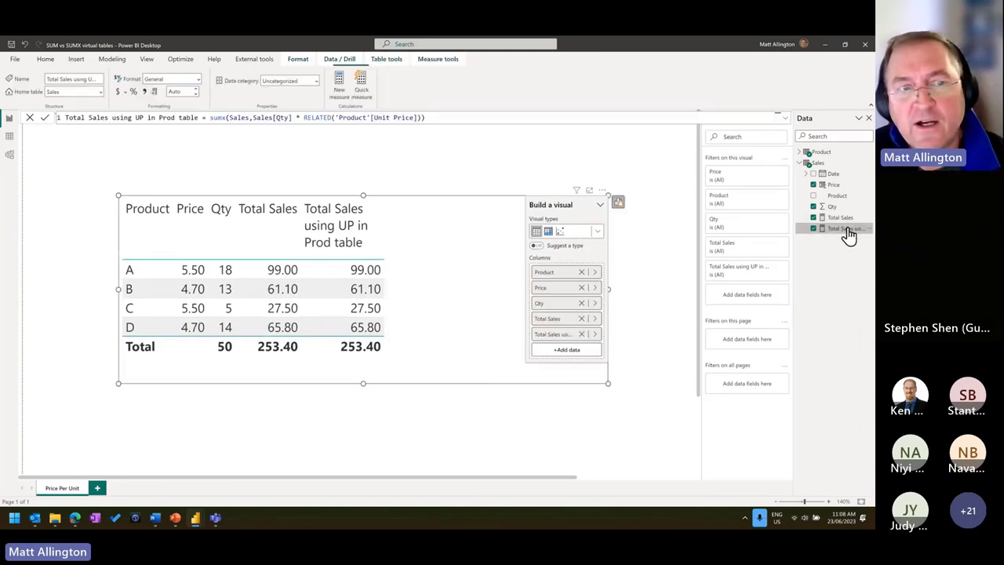
Show the original Total Sales SUMX formula and highlight its Sales table argument
{"action": "left_click", "coordinate": [841, 218]}
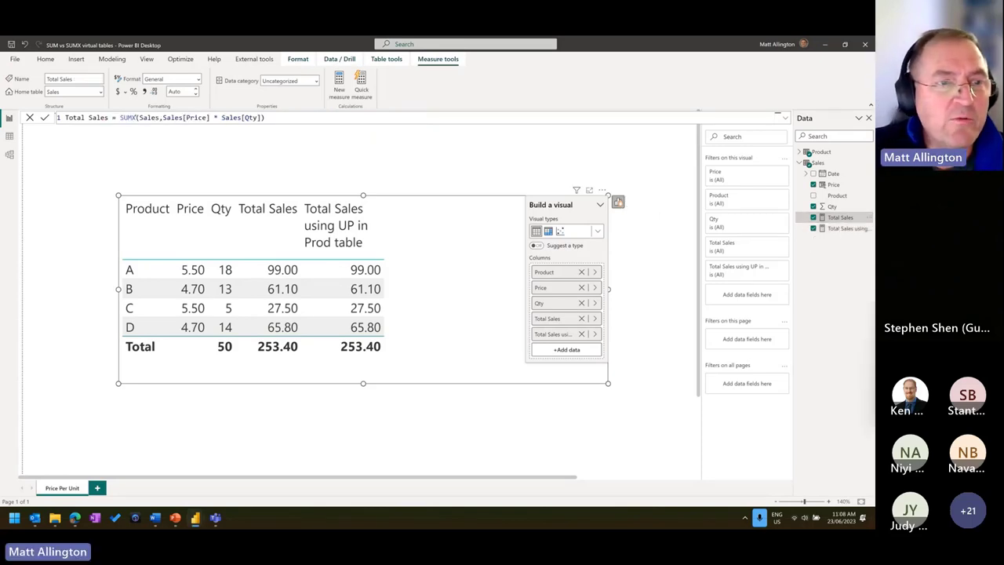
{"action": "mouse_move", "coordinate": [138, 111]}
{"action": "left_mouse_down"}
{"action": "mouse_move", "coordinate": [160, 125]}
{"action": "mouse_move", "coordinate": [154, 157]}
{"action": "left_mouse_up"}
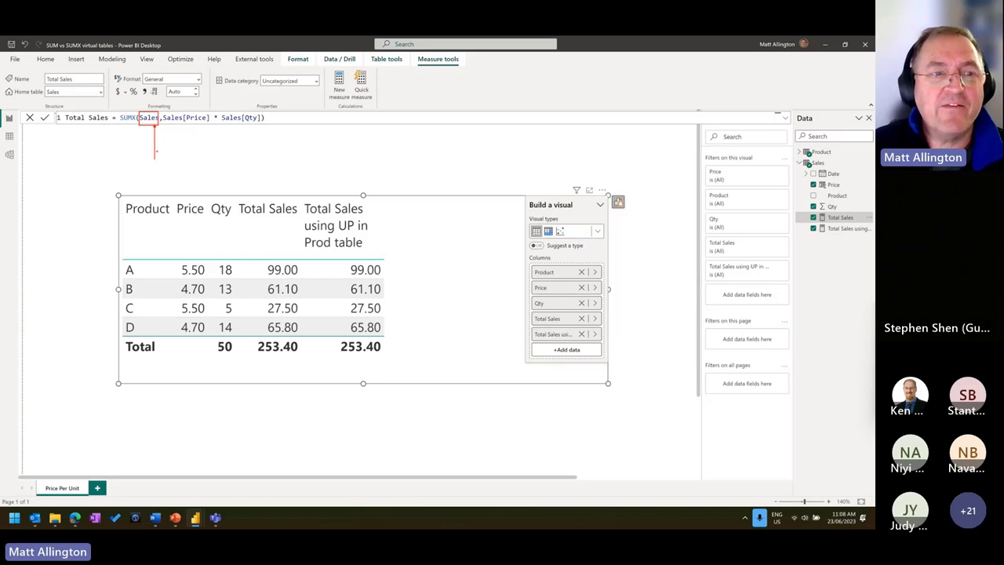
{"action": "key", "text": "Escape"}
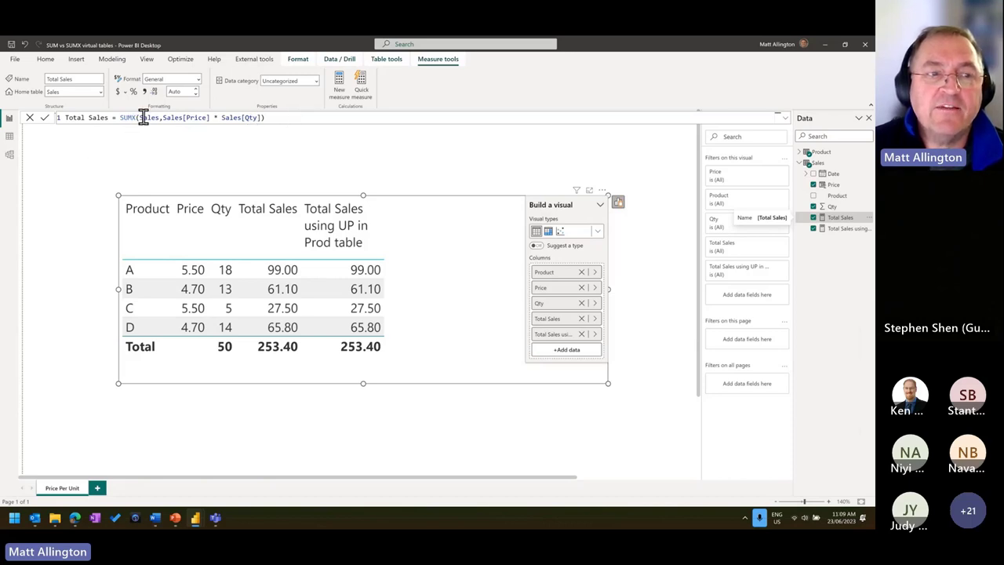
Show the Product table's rows and columns in Data view, with unit prices 5.5 and 4.7
{"action": "left_click", "coordinate": [12, 139]}
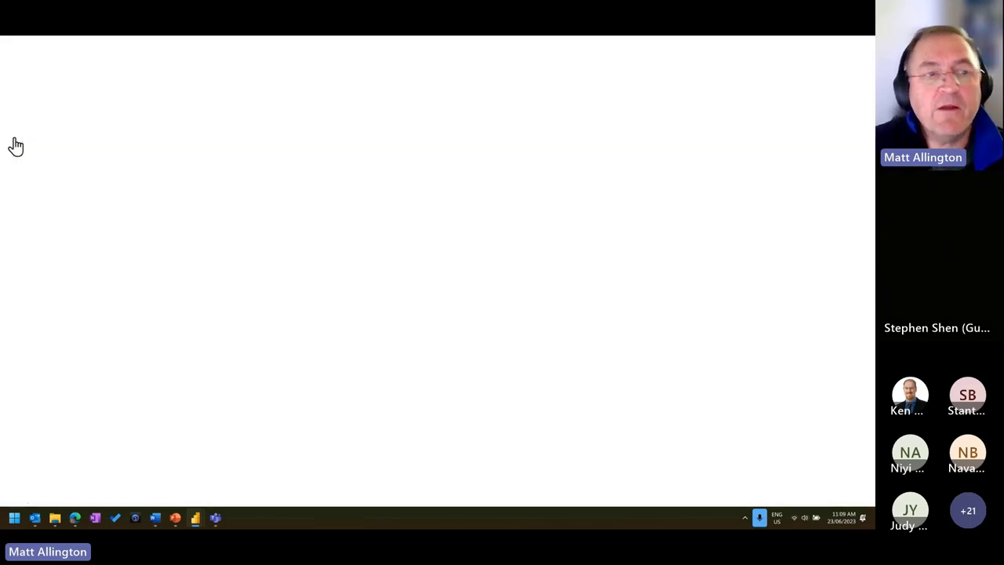
{"action": "left_click", "coordinate": [808, 153]}
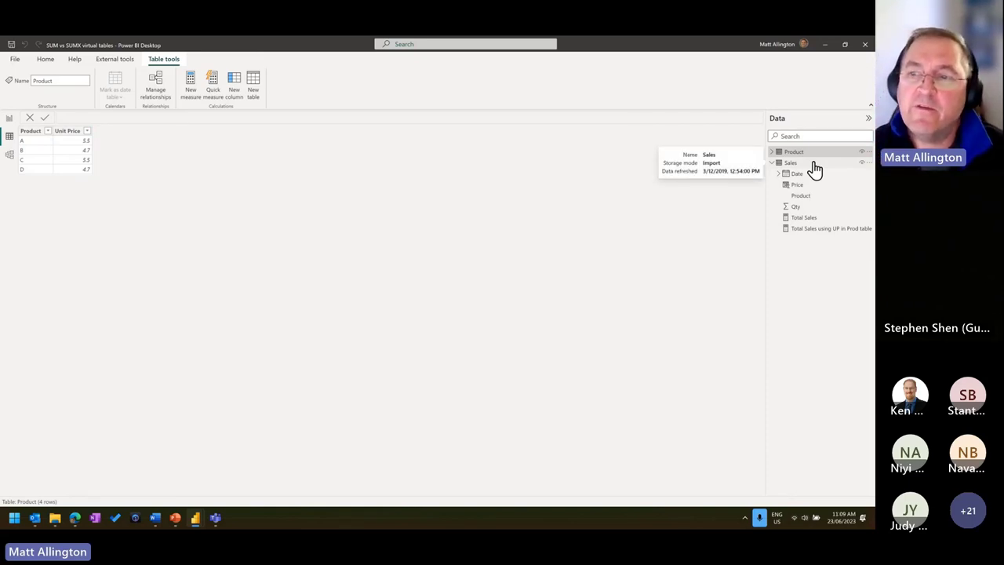
{"action": "left_click", "coordinate": [773, 153]}
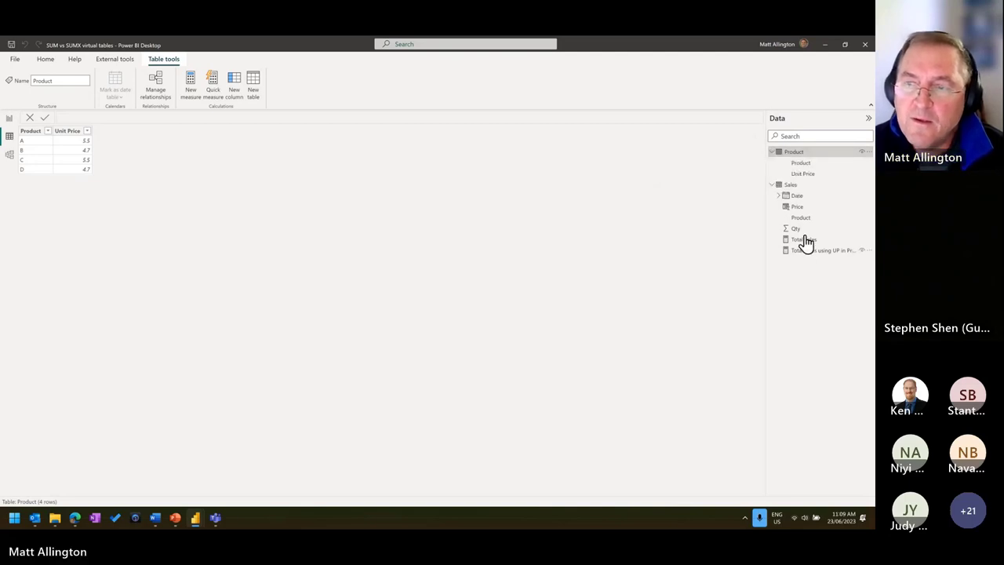
{"action": "mouse_move", "coordinate": [815, 156]}
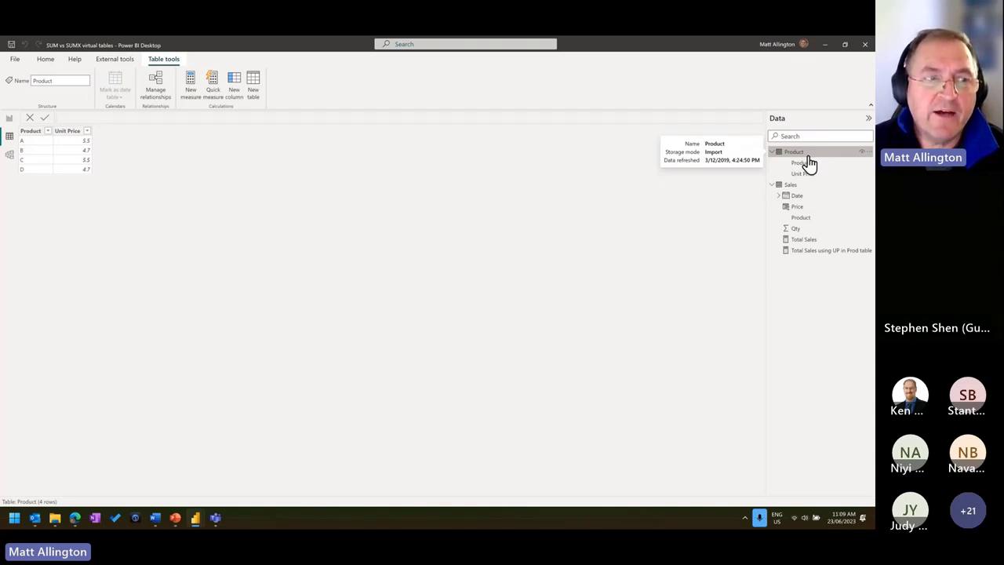
Move the Sales table card further right in the model diagram, then return to Data view
{"action": "left_click", "coordinate": [10, 154]}
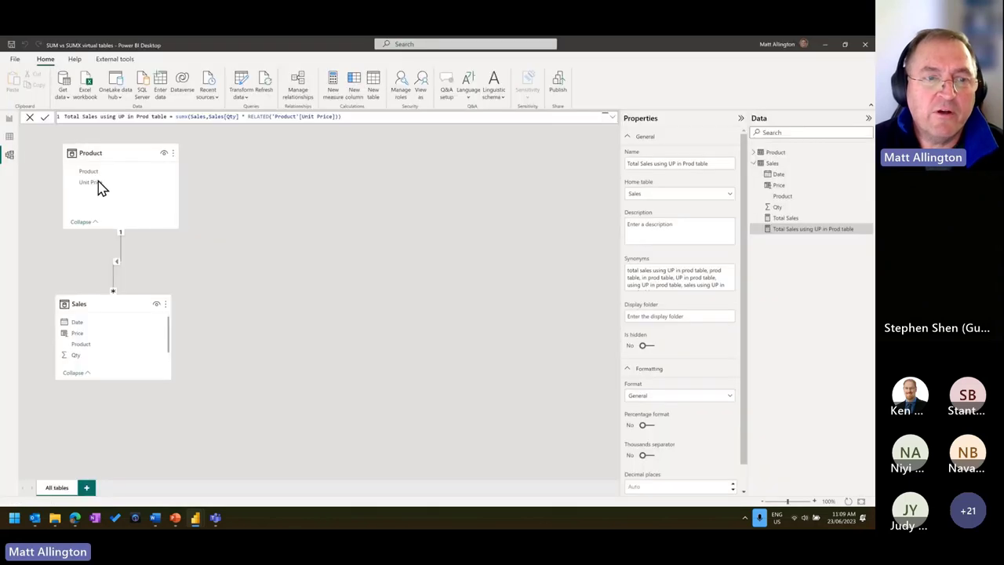
{"action": "left_click_drag", "start_coordinate": [123, 295], "coordinate": [174, 304]}
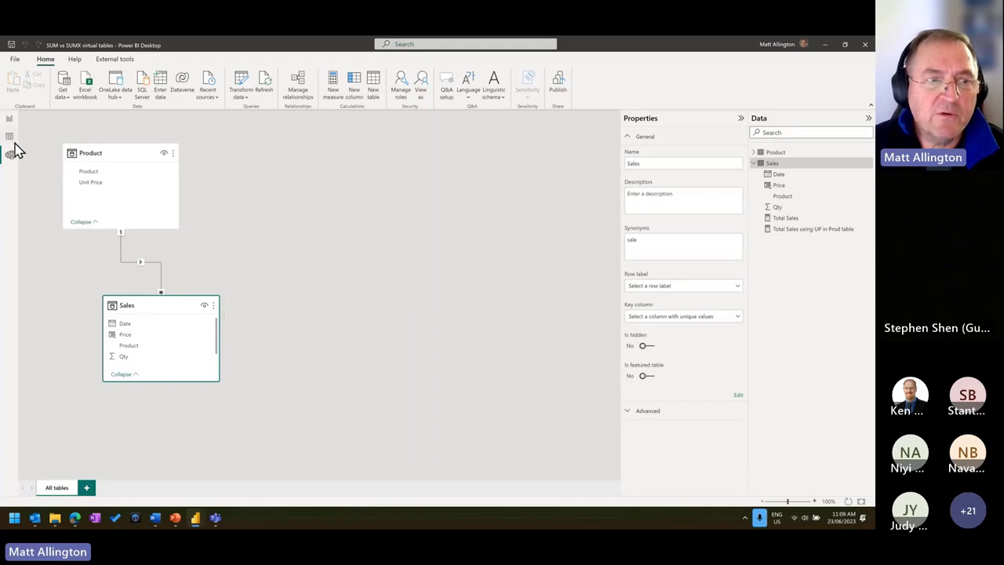
{"action": "left_click", "coordinate": [9, 137]}
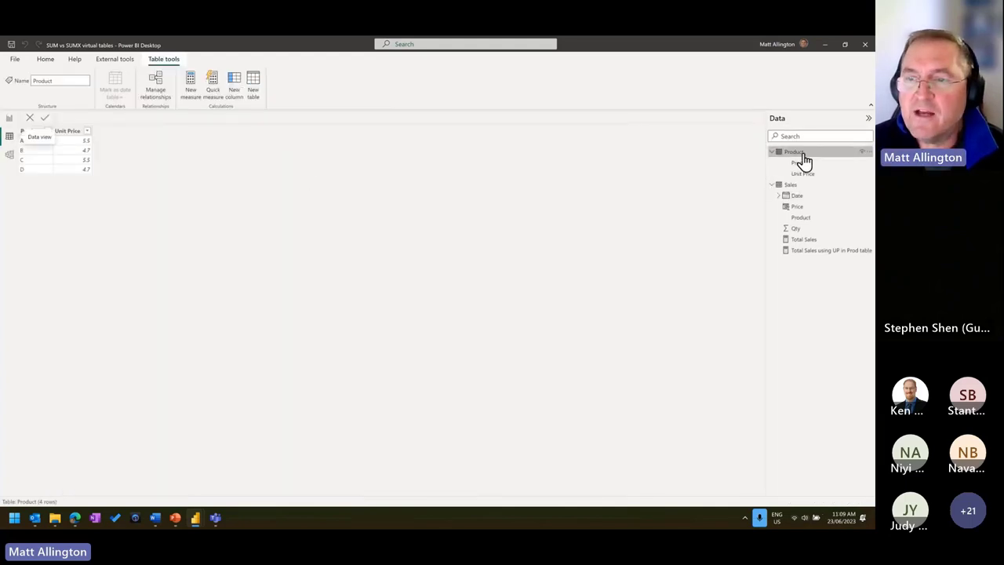
Add the Product column Total Sales Qty = sum(Sales[Qty]), which shows 50 on every row
{"action": "right_click", "coordinate": [794, 152]}
{"action": "left_click", "coordinate": [753, 180]}
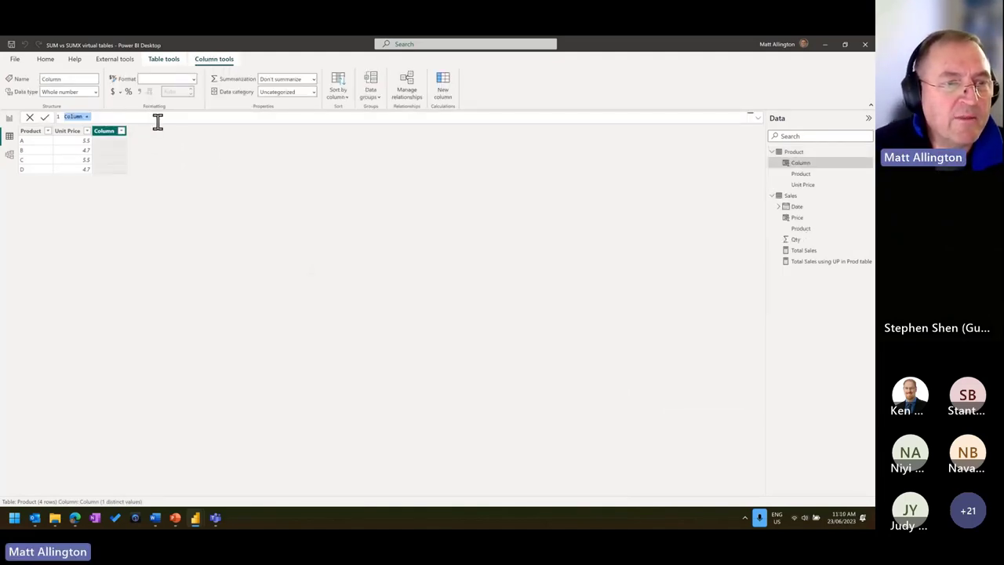
{"action": "type", "text": "Total Sales ("}
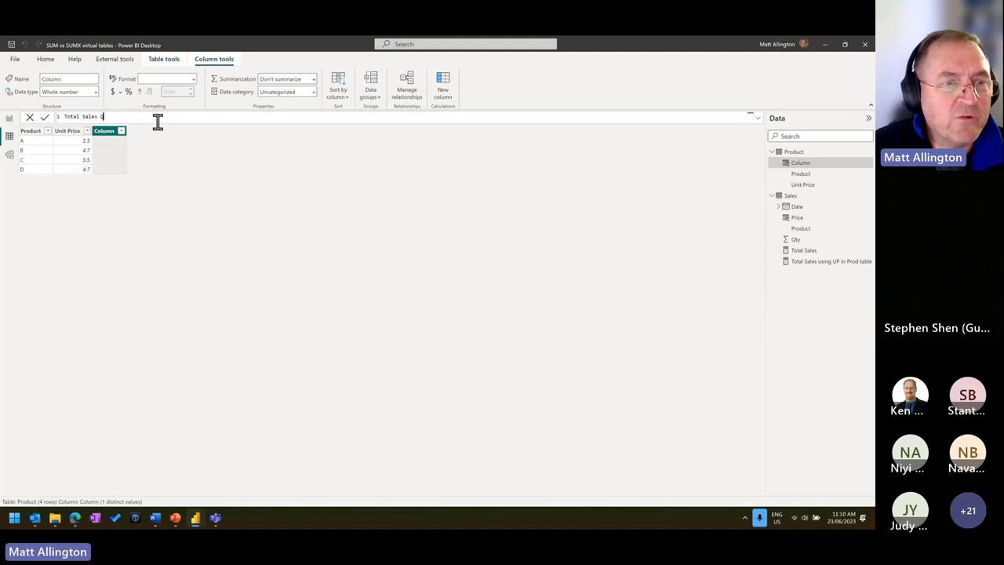
{"action": "type", "text": "ty ="}
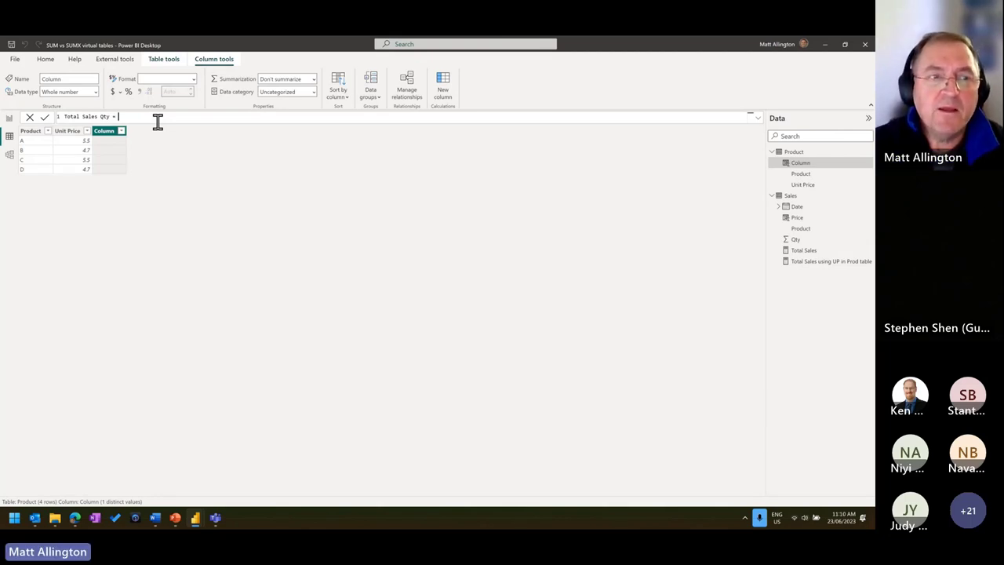
{"action": "type", "text": "sum("}
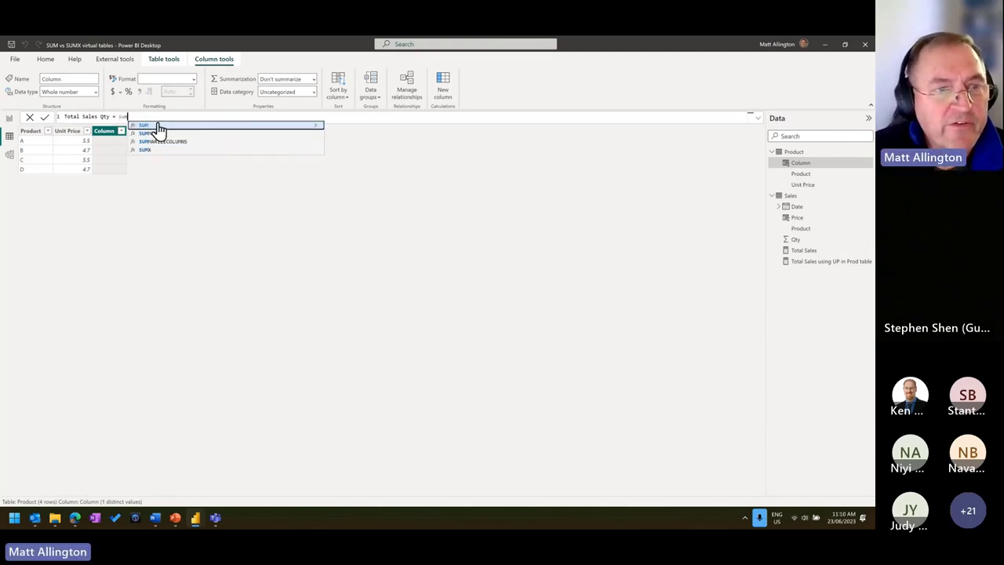
{"action": "key", "text": "Down"}
{"action": "key", "text": "Down"}
{"action": "key", "text": "Down"}
{"action": "key", "text": "Down"}
{"action": "key", "text": "Down"}
{"action": "key", "text": "Down"}
{"action": "key", "text": "Down"}
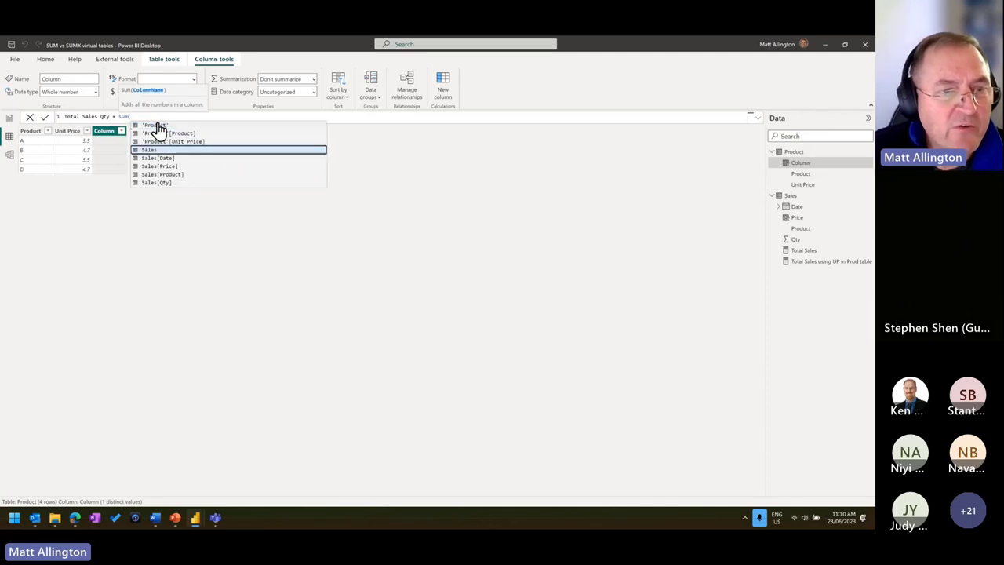
{"action": "key", "text": "Tab"}
{"action": "type", "text": ")"}
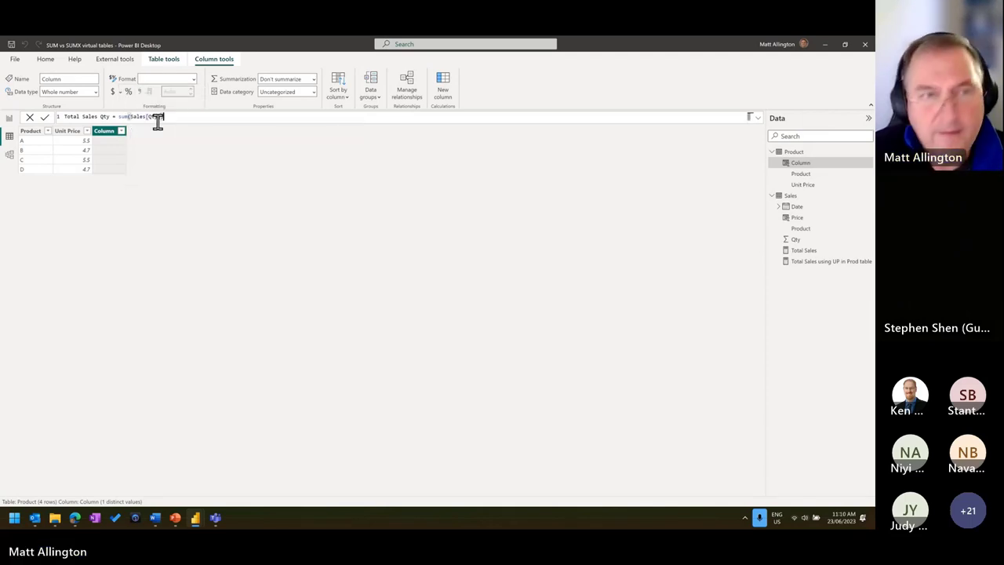
{"action": "scroll", "coordinate": [244, 119], "scroll_direction": "up", "scroll_amount": 3}
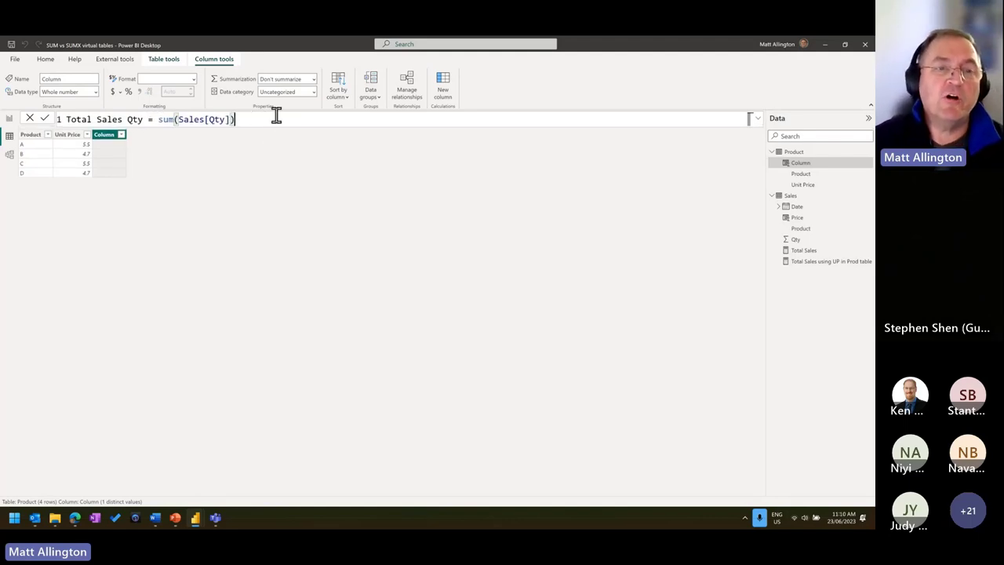
{"action": "scroll", "coordinate": [274, 115], "scroll_direction": "up", "scroll_amount": 1}
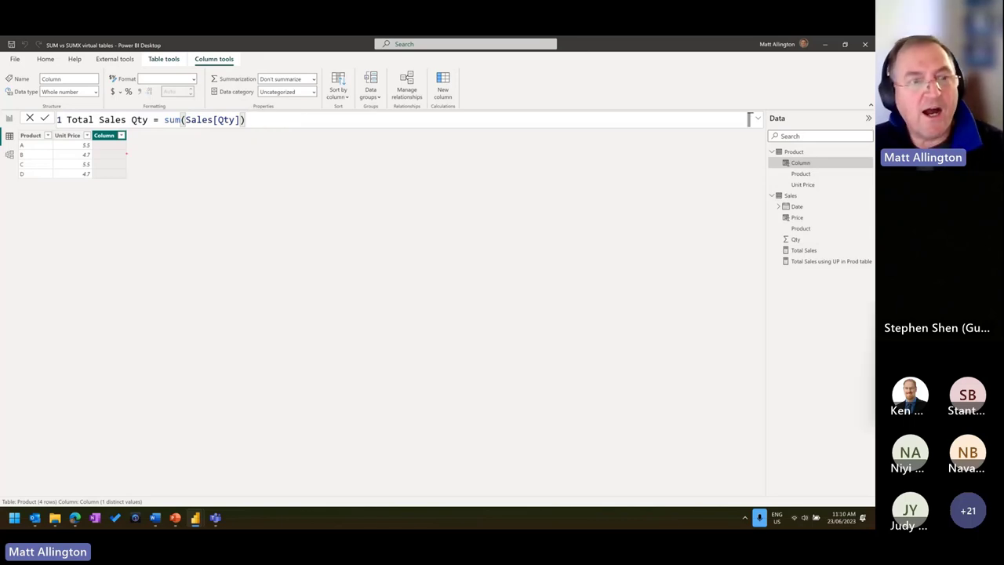
{"action": "mouse_move", "coordinate": [128, 144]}
{"action": "left_mouse_down"}
{"action": "mouse_move", "coordinate": [146, 154]}
{"action": "mouse_move", "coordinate": [123, 150]}
{"action": "mouse_move", "coordinate": [130, 178]}
{"action": "left_mouse_up"}
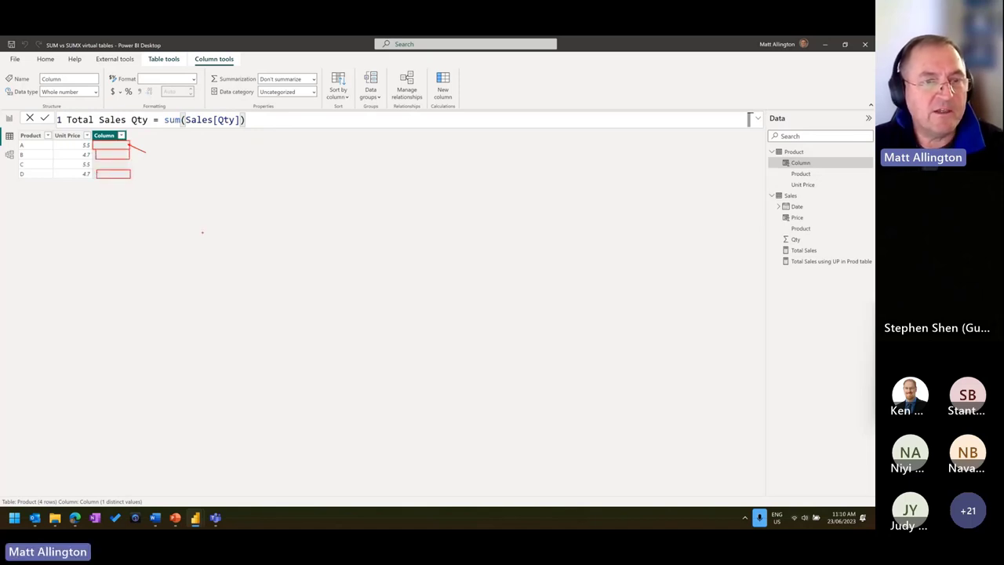
{"action": "key", "text": "Escape"}
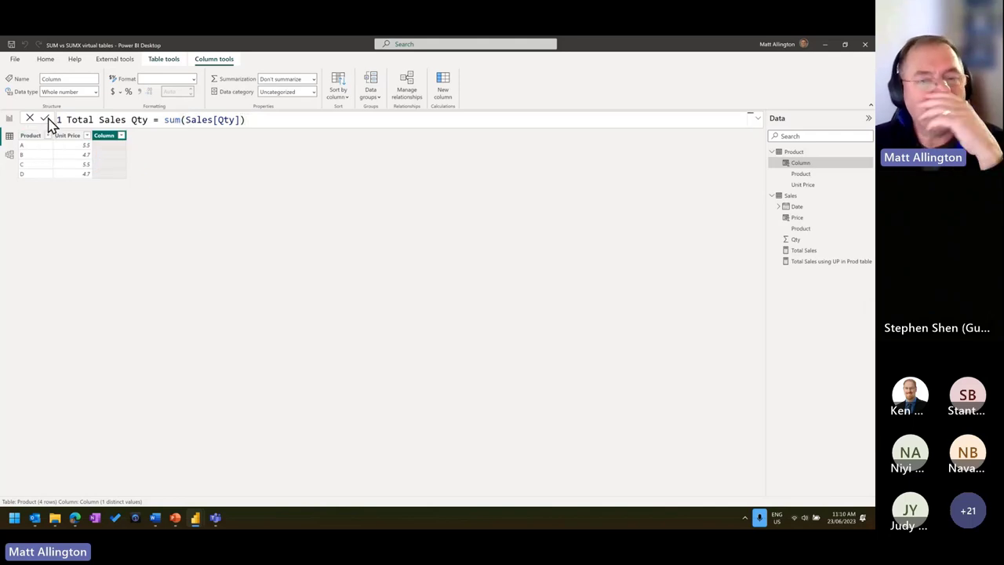
{"action": "left_click", "coordinate": [45, 118]}
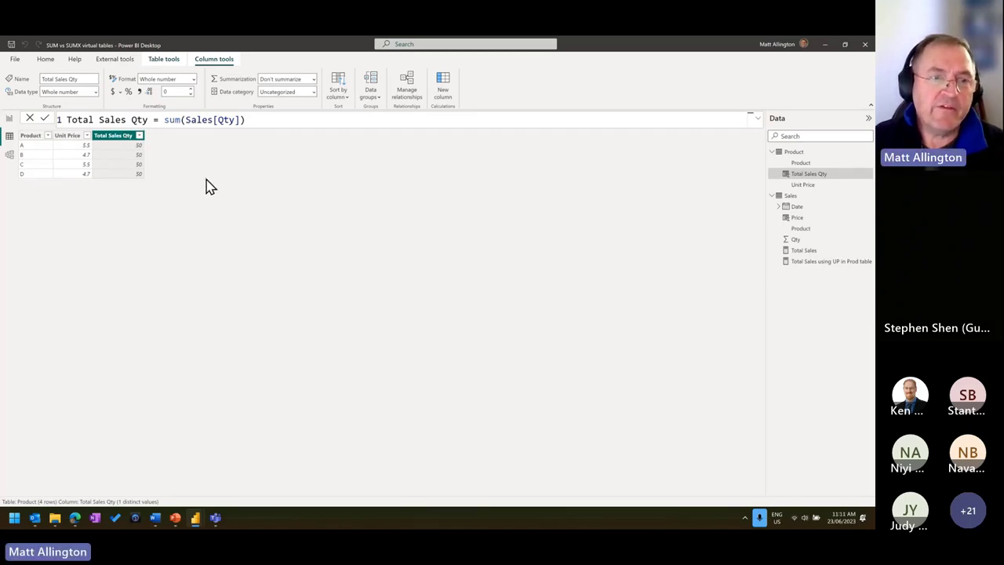
Wrap the column's sum(Sales[Qty]) formula in CALCULATE and commit it
{"action": "left_click", "coordinate": [165, 122]}
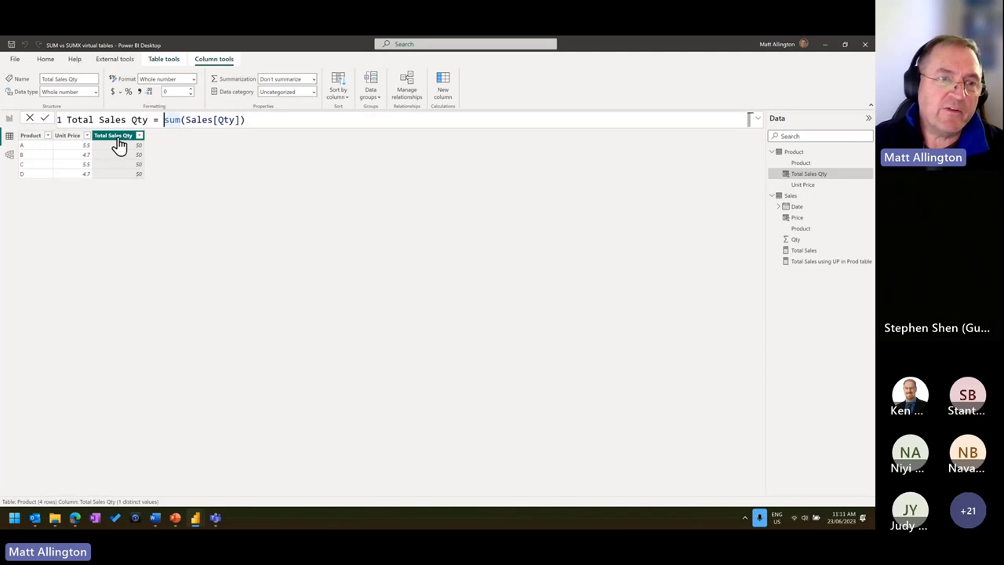
{"action": "type", "text": "ca"}
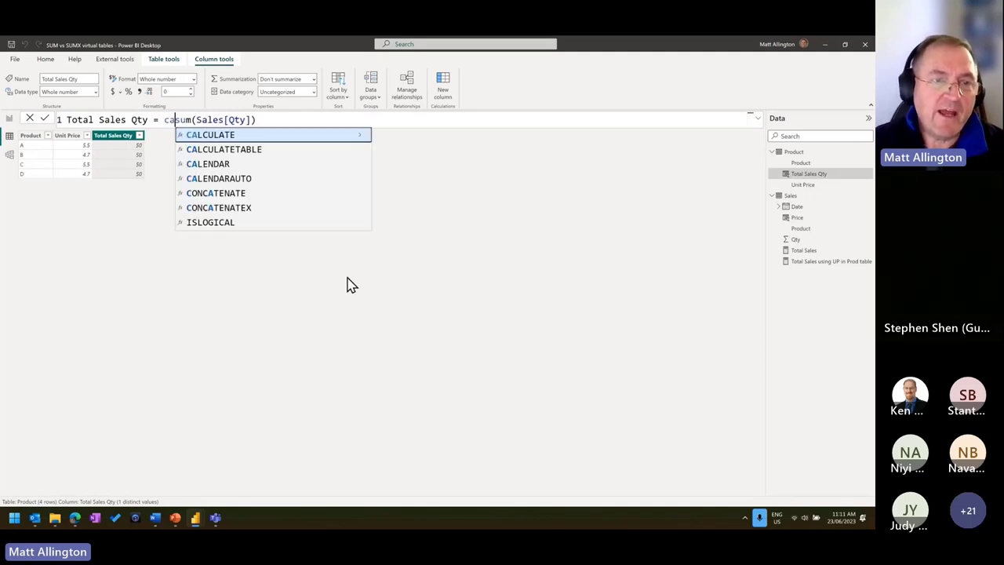
{"action": "key", "text": "Tab"}
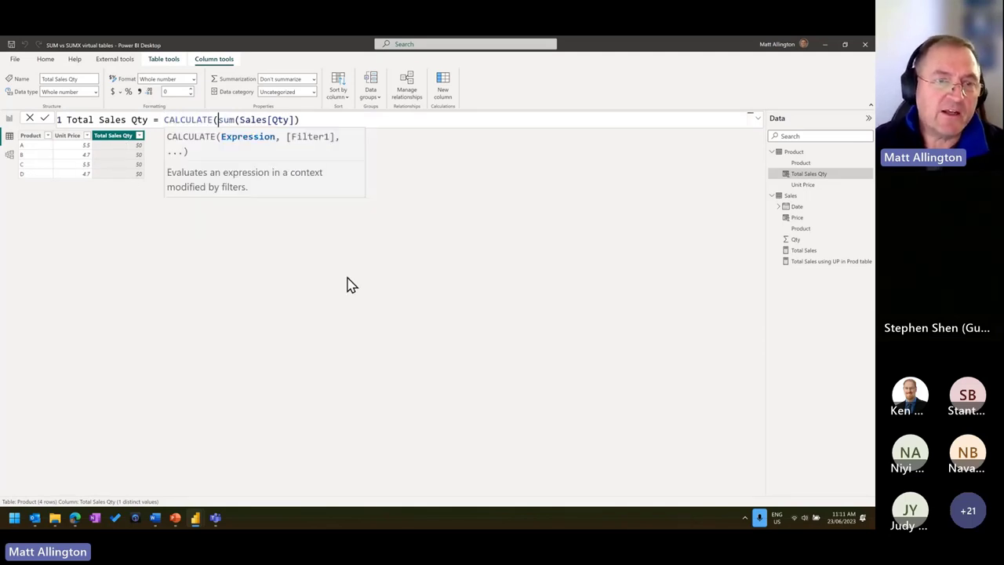
{"action": "left_click", "coordinate": [309, 120]}
{"action": "type", "text": "))"}
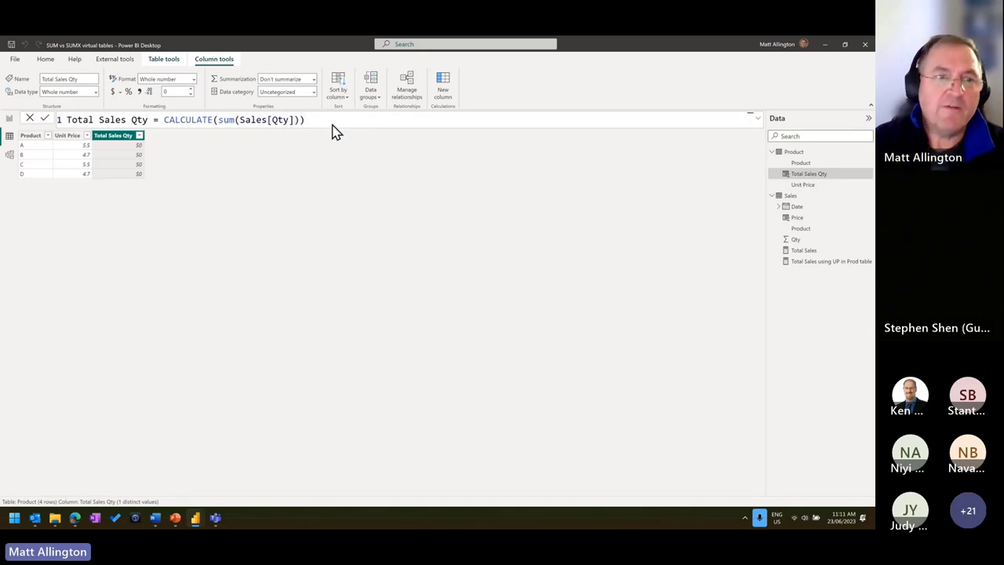
{"action": "key", "text": "Return"}
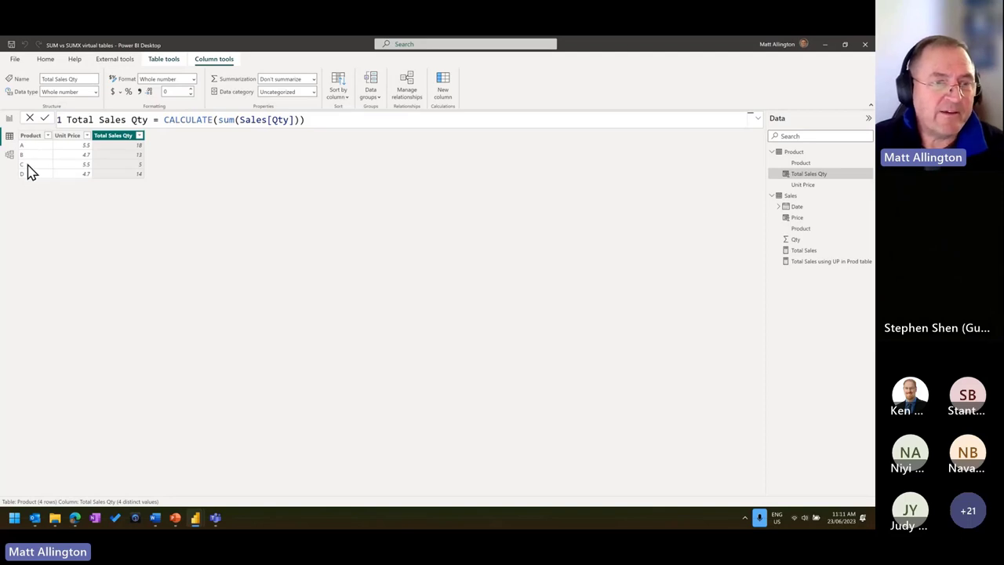
Multiply by 'Product'[Unit Price], rename the column Total Sales Value, and commit it
{"action": "left_click_drag", "start_coordinate": [203, 119], "coordinate": [306, 119]}
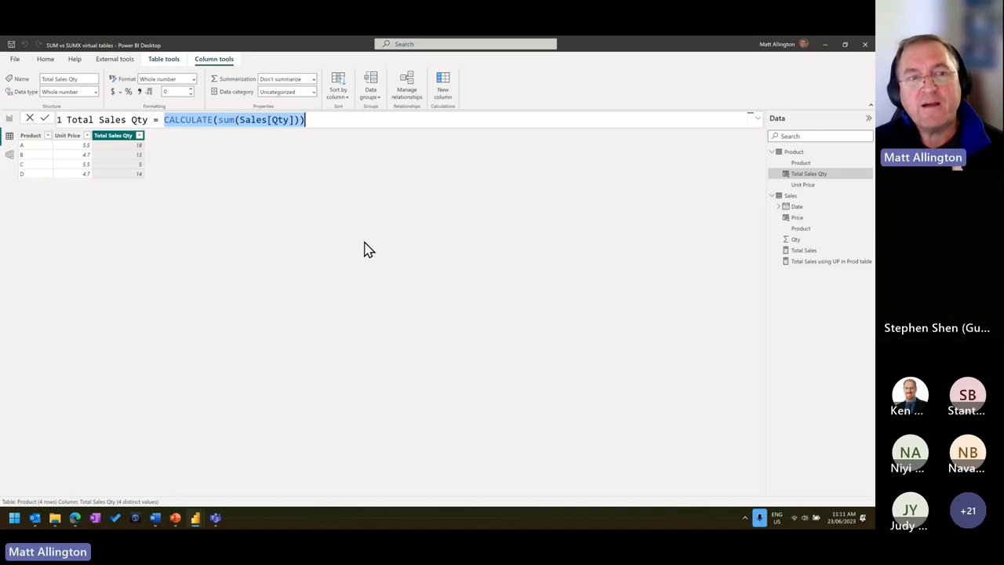
{"action": "left_click", "coordinate": [305, 119]}
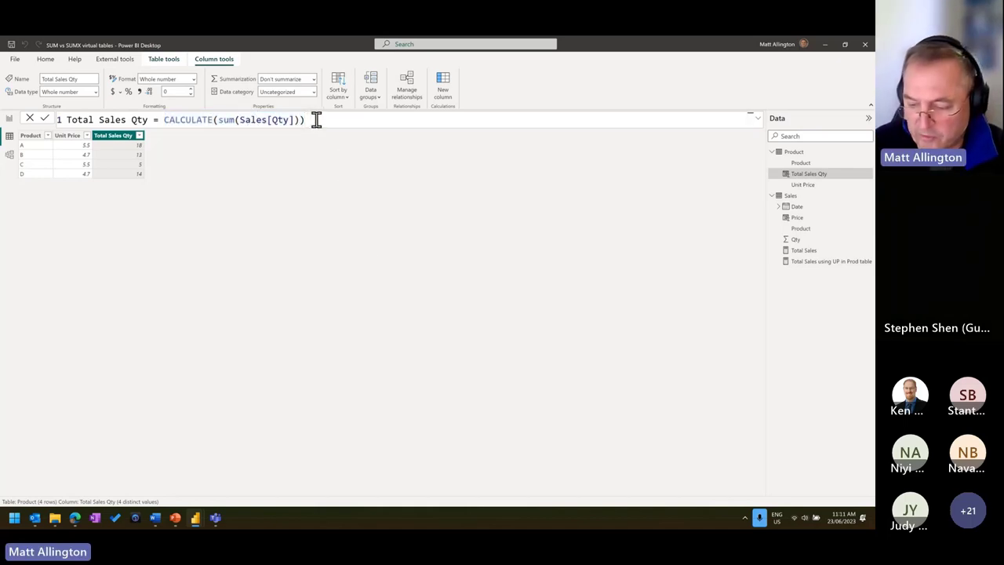
{"action": "type", "text": "*uni"}
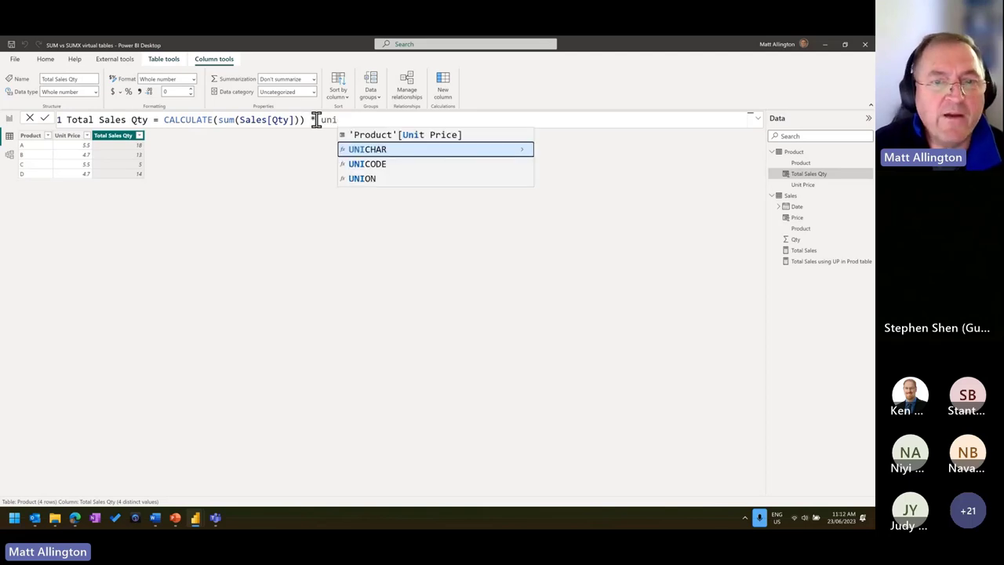
{"action": "key", "text": "Tab"}
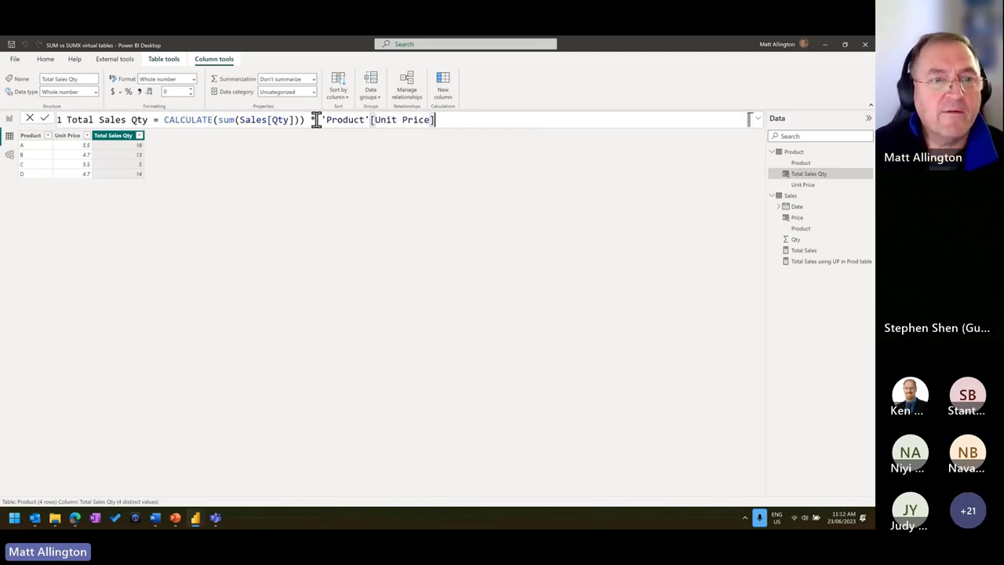
{"action": "double_click", "coordinate": [140, 119]}
{"action": "type", "text": "Value"}
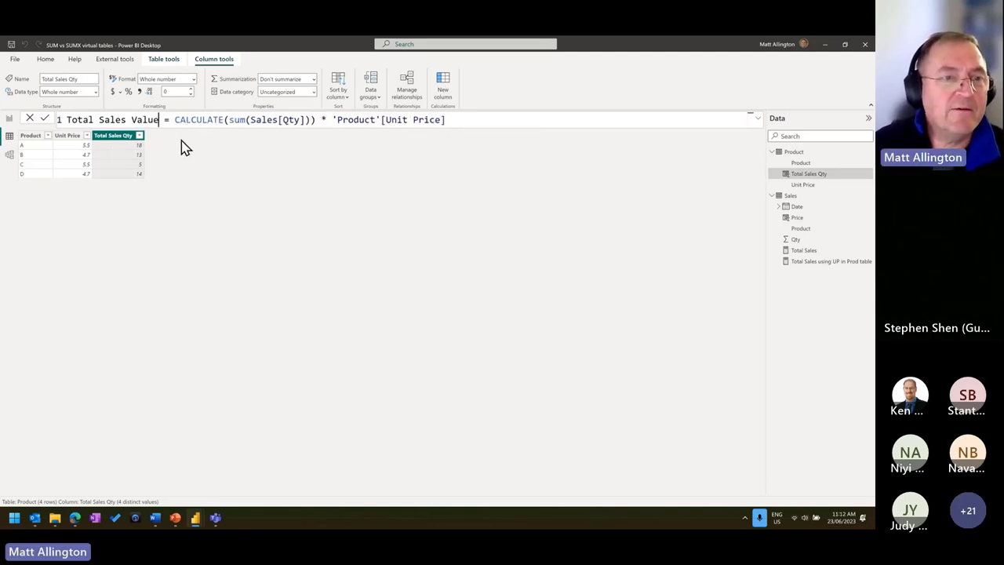
{"action": "left_click", "coordinate": [43, 121]}
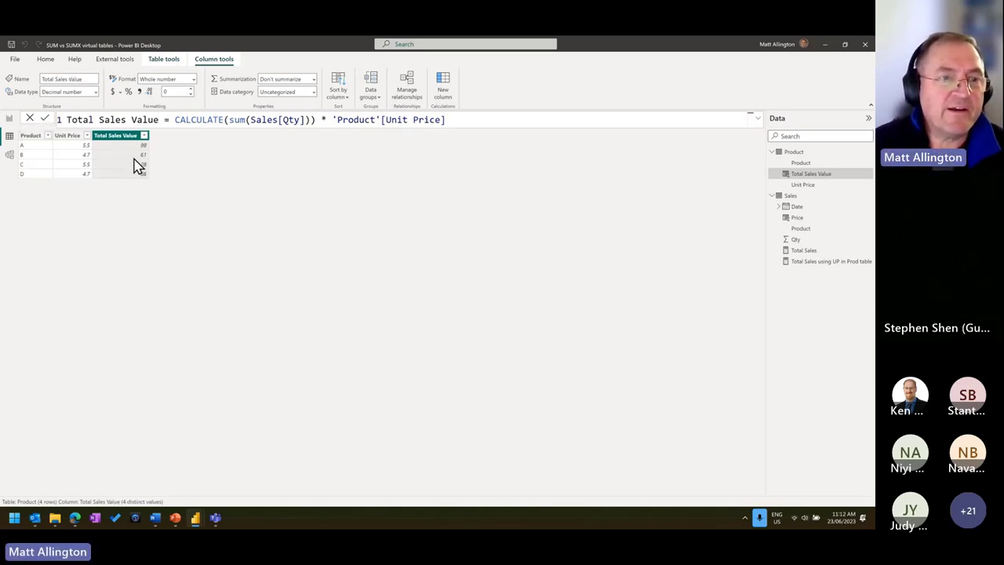
Add Total Sales Value to the report's table visual, showing 99, 61, 28 and 66, and enlarge it
{"action": "left_click", "coordinate": [9, 119]}
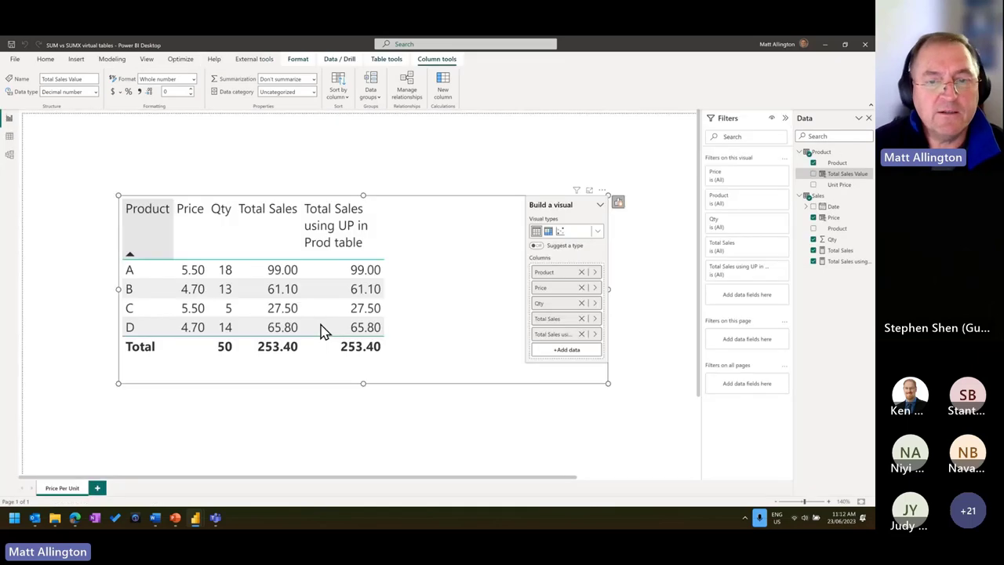
{"action": "left_click_drag", "start_coordinate": [845, 174], "coordinate": [494, 314]}
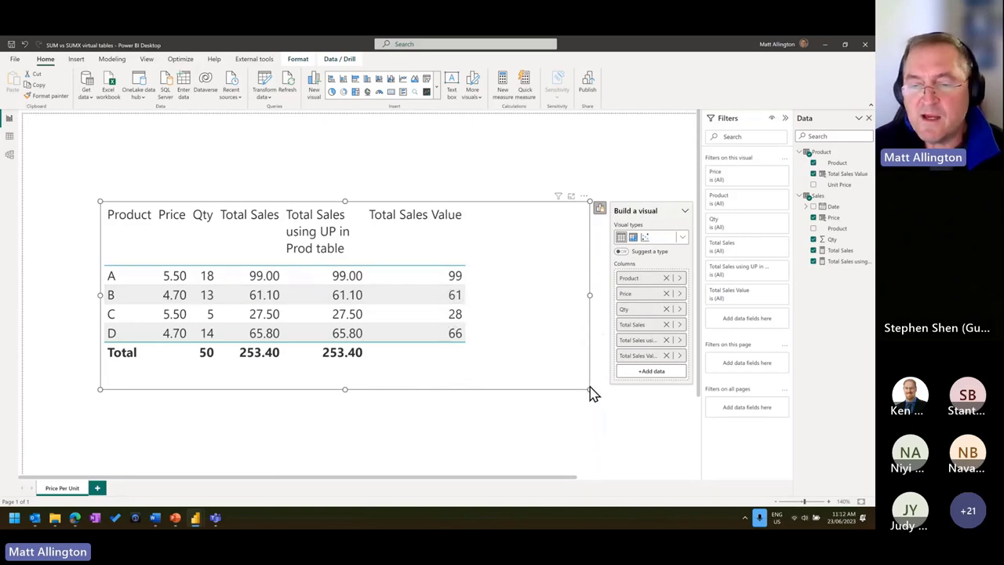
{"action": "left_click_drag", "start_coordinate": [590, 388], "coordinate": [619, 405]}
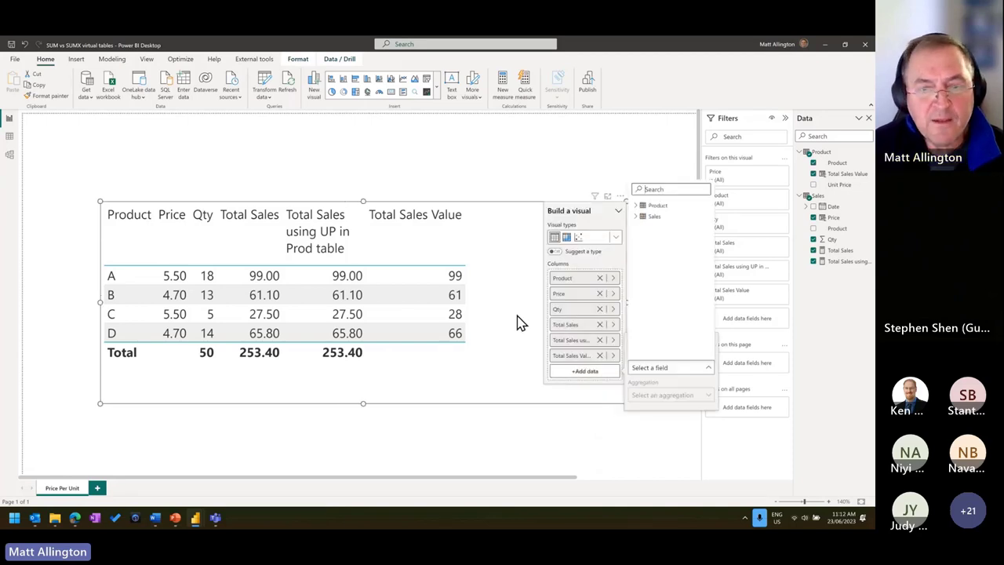
{"action": "left_click_drag", "start_coordinate": [318, 267], "coordinate": [468, 283]}
{"action": "left_click_drag", "start_coordinate": [323, 306], "coordinate": [476, 323]}
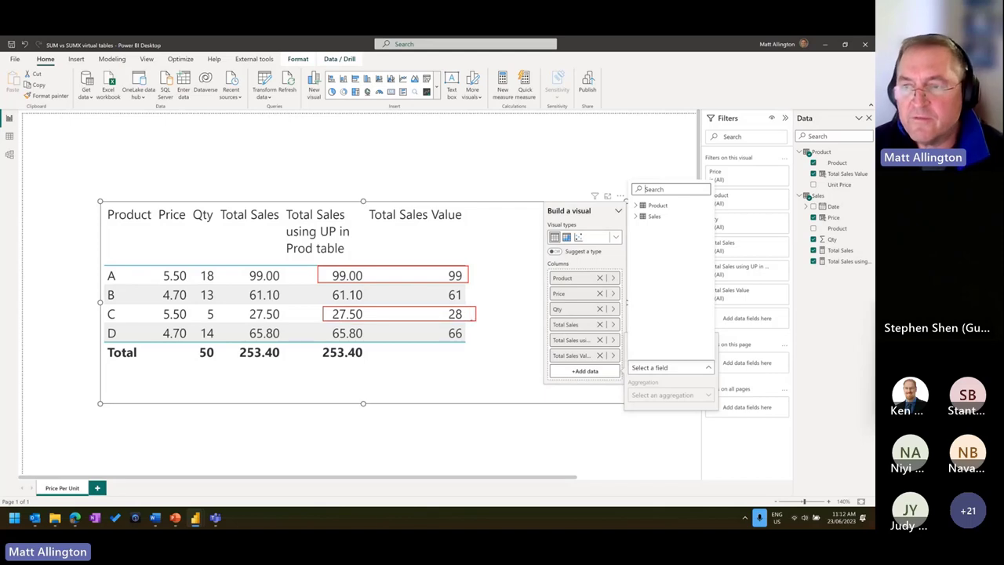
{"action": "key", "text": "Escape"}
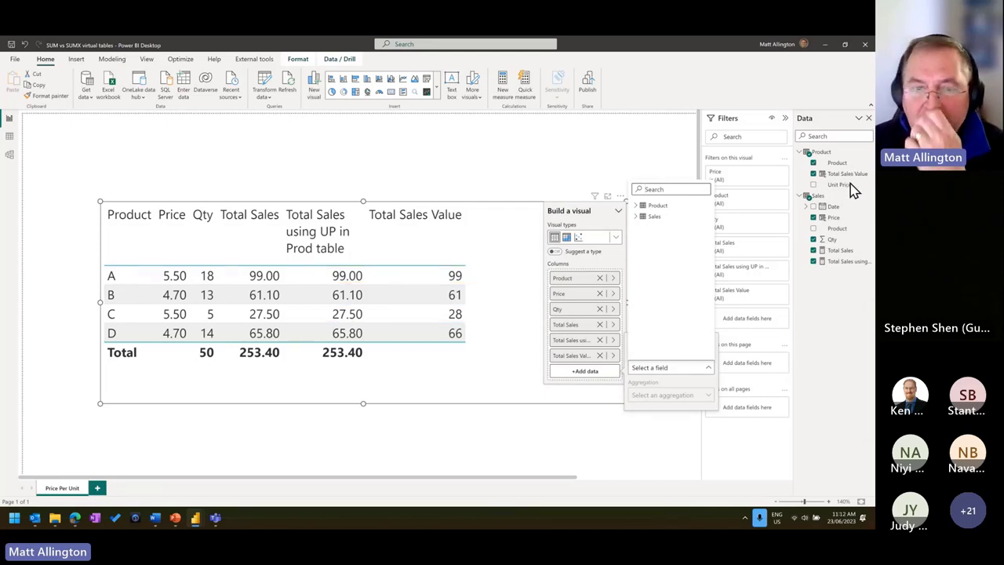
{"action": "left_click", "coordinate": [468, 389]}
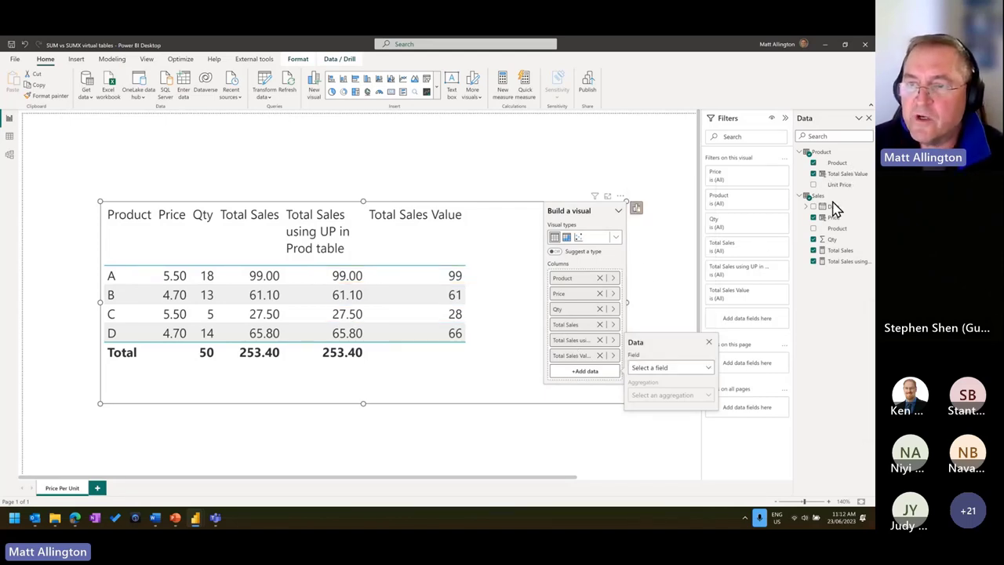
{"action": "left_click", "coordinate": [847, 175]}
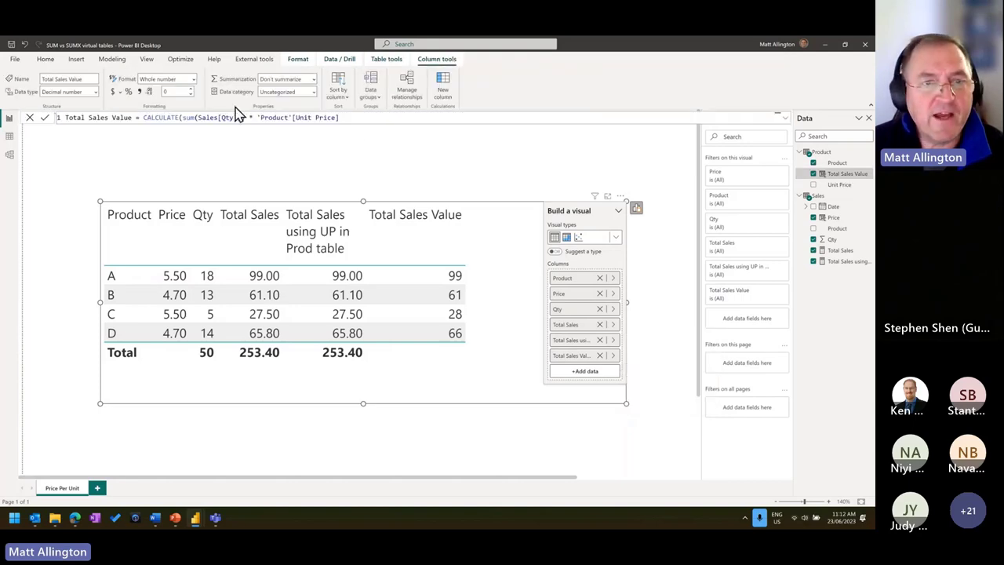
Create a Sales measure named Total Sales Value Via Product table measure from the copied formula
{"action": "triple_click", "coordinate": [361, 115]}
{"action": "key", "text": "ctrl+c"}
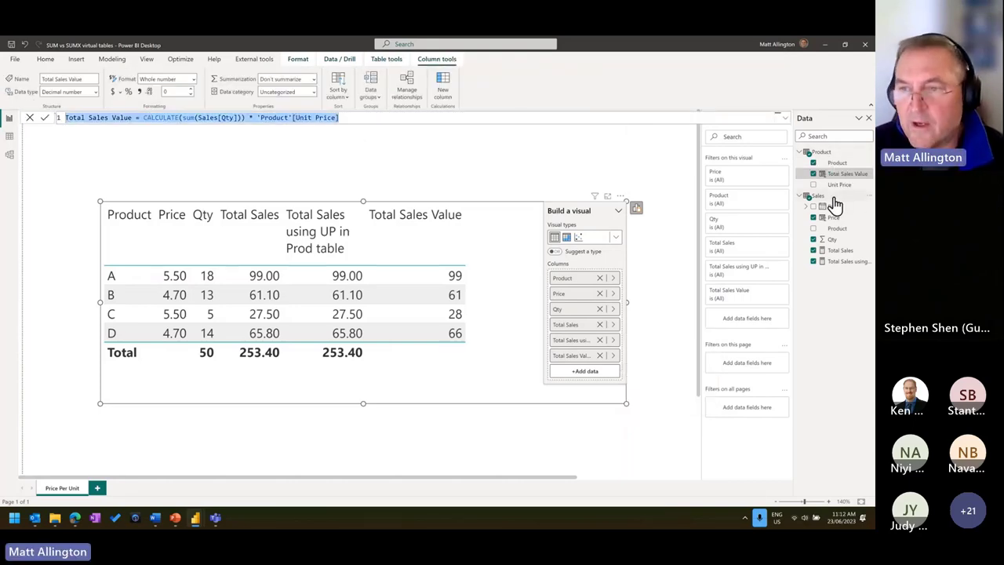
{"action": "key", "text": "Escape"}
{"action": "right_click", "coordinate": [821, 151]}
{"action": "key", "text": "Escape"}
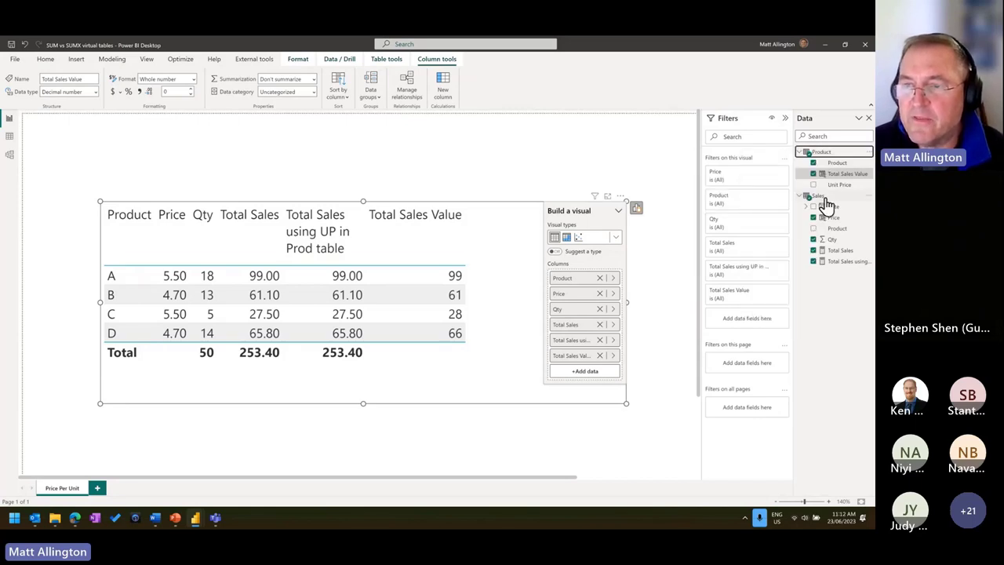
{"action": "right_click", "coordinate": [824, 202]}
{"action": "left_click", "coordinate": [776, 222]}
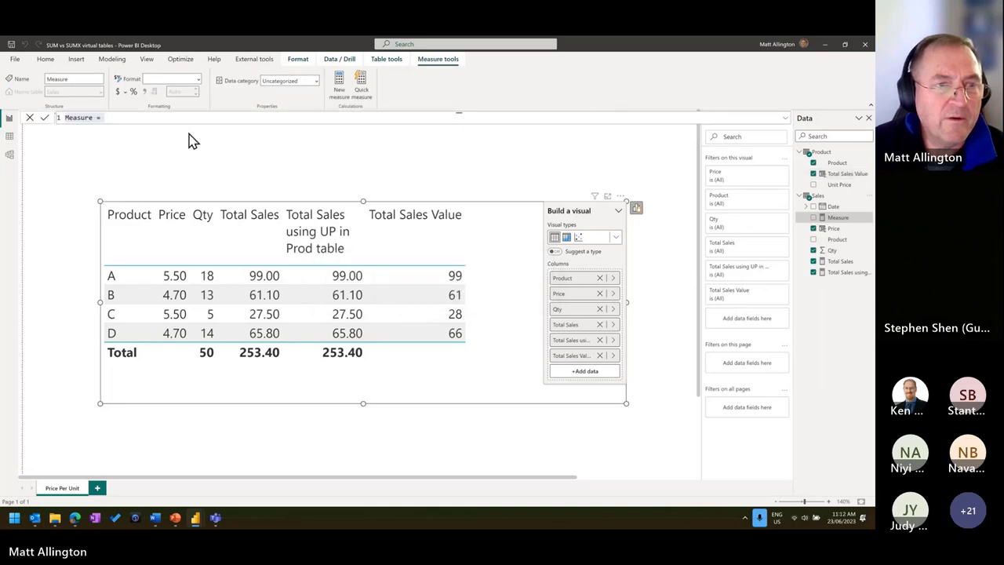
{"action": "key", "text": "ctrl+a"}
{"action": "key", "text": "ctrl+v"}
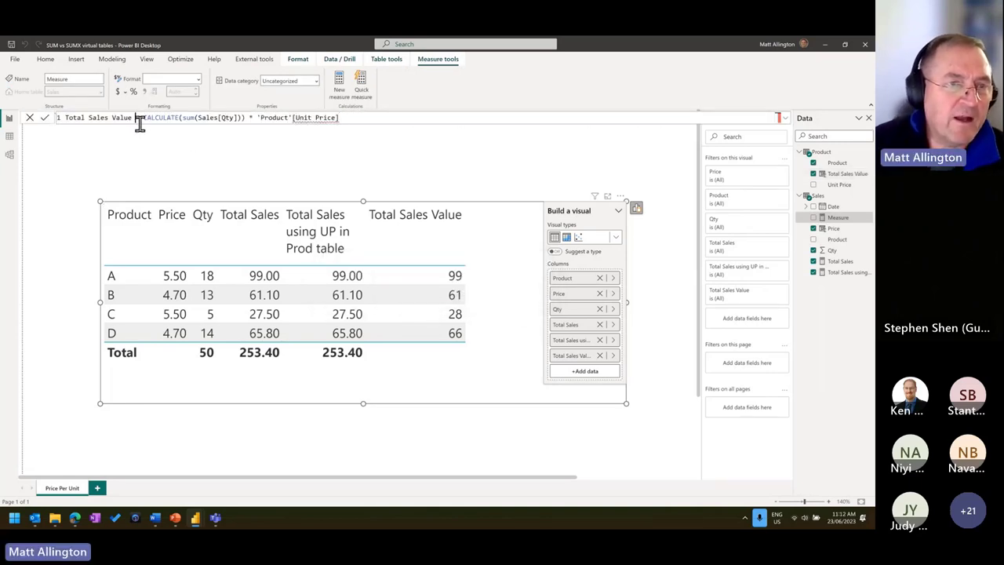
{"action": "type", "text": "Va"}
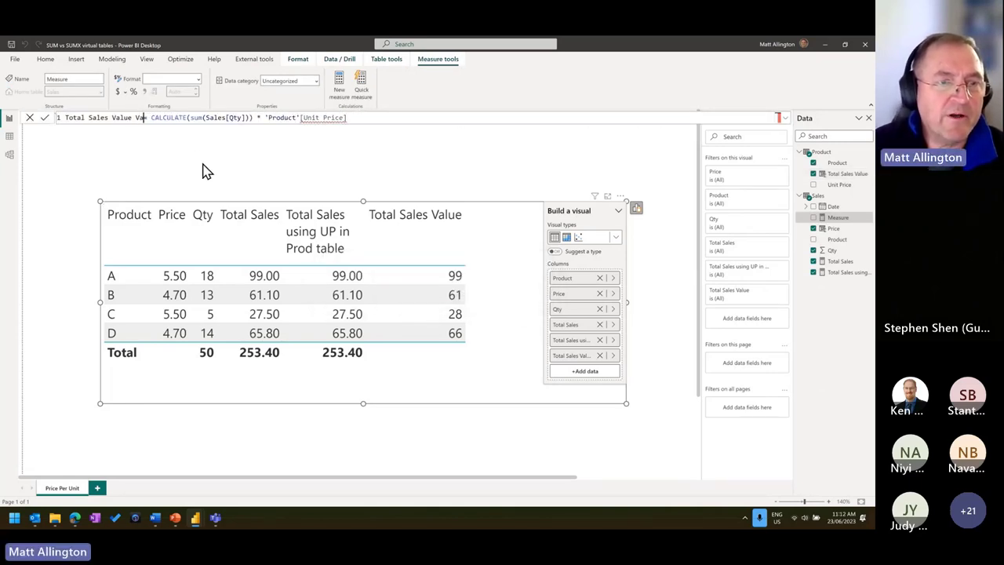
{"action": "key", "text": "BackSpace"}
{"action": "type", "text": "ia P"}
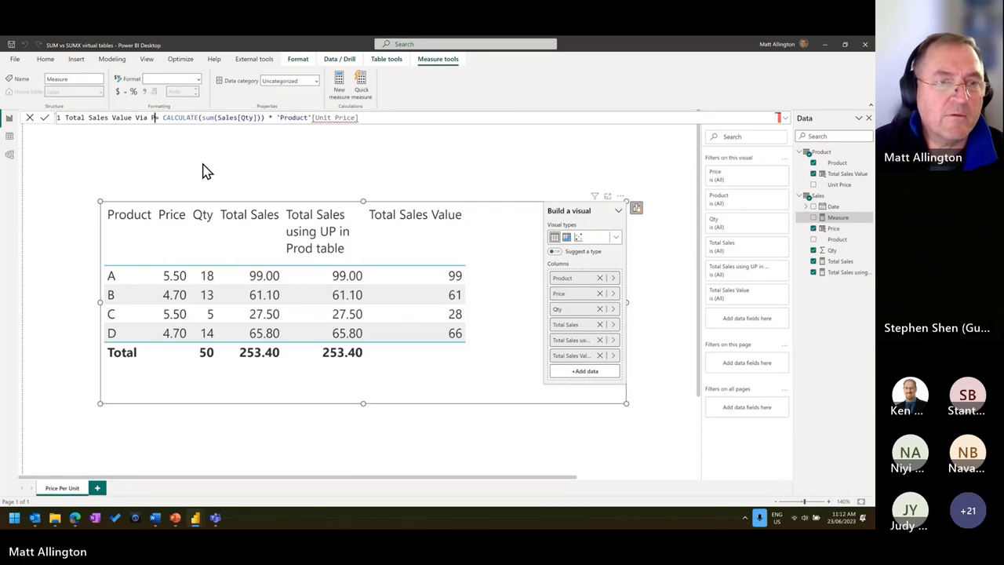
{"action": "type", "text": "roduct table "}
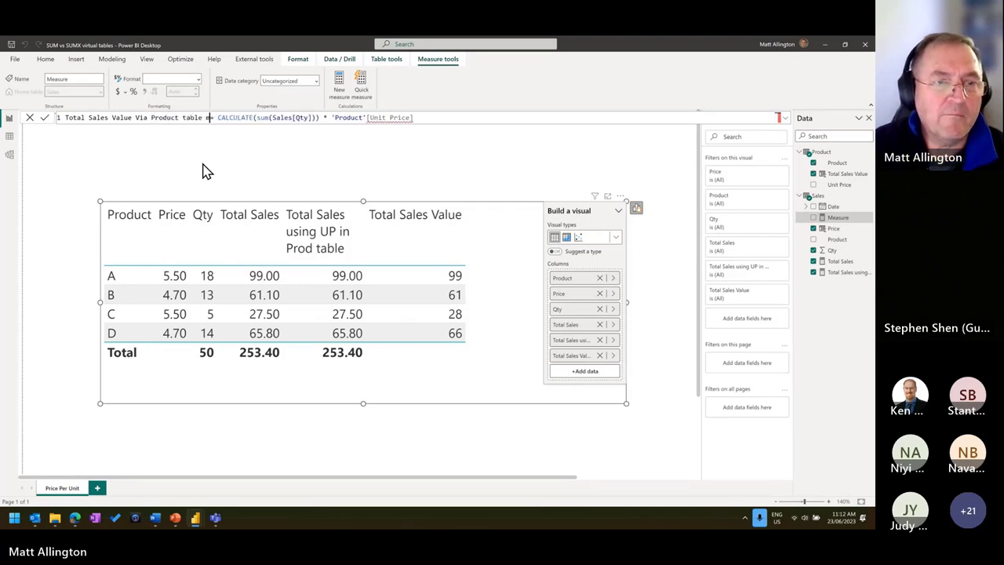
{"action": "type", "text": "measure"}
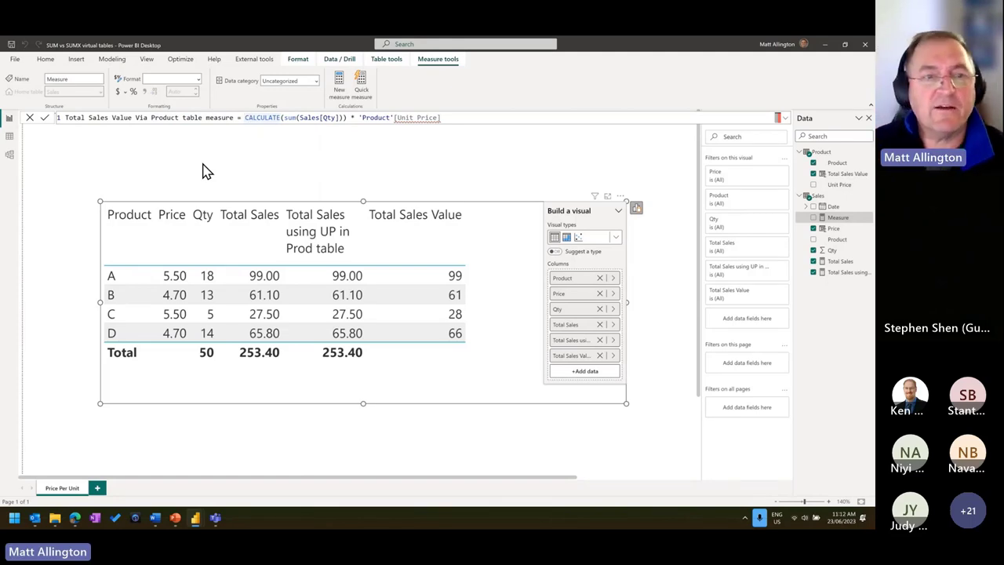
Wrap the measure's expression in sumx('Product', …) and commit it
{"action": "type", "text": "sumx("}
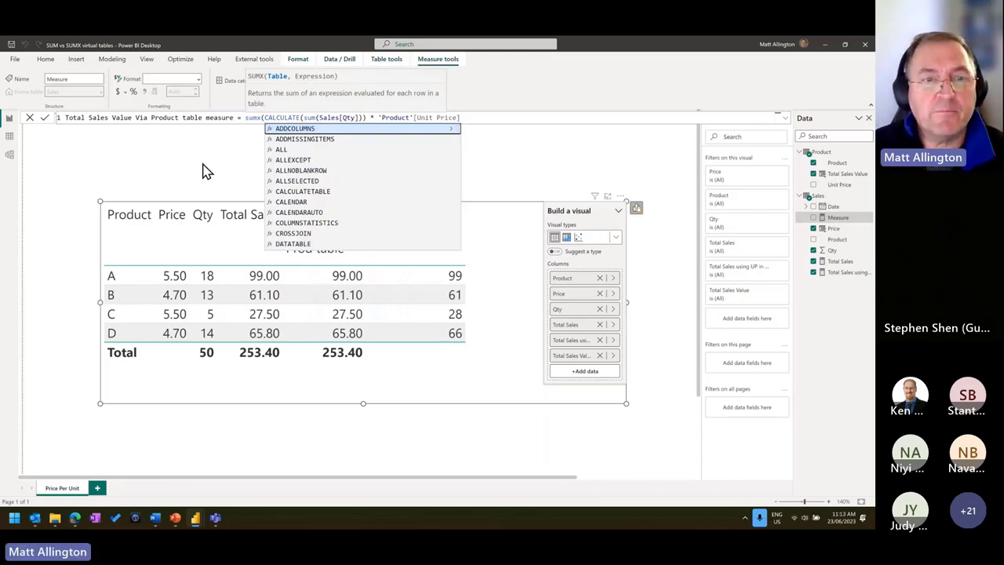
{"action": "type", "text": "pro"}
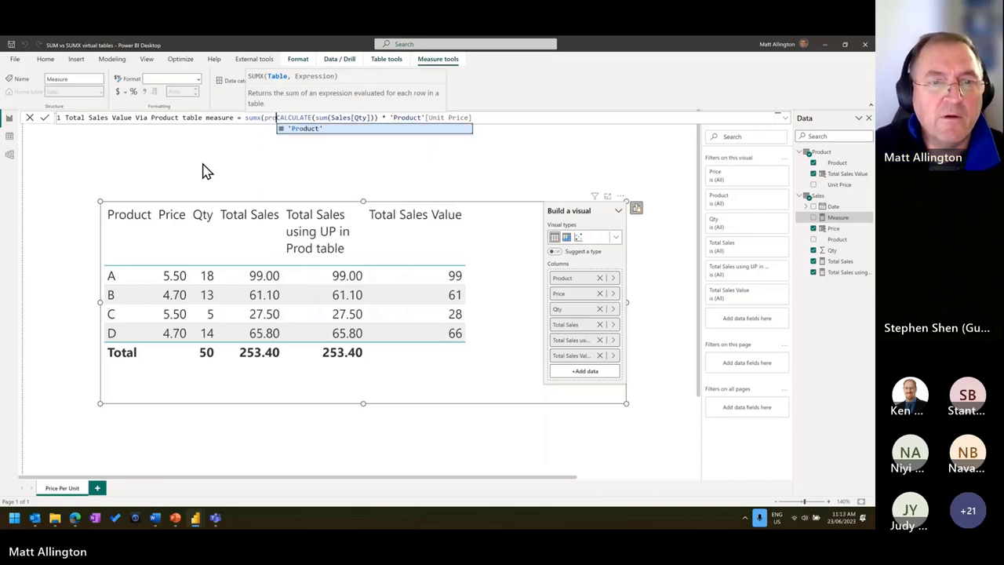
{"action": "key", "text": "Tab"}
{"action": "type", "text": ","}
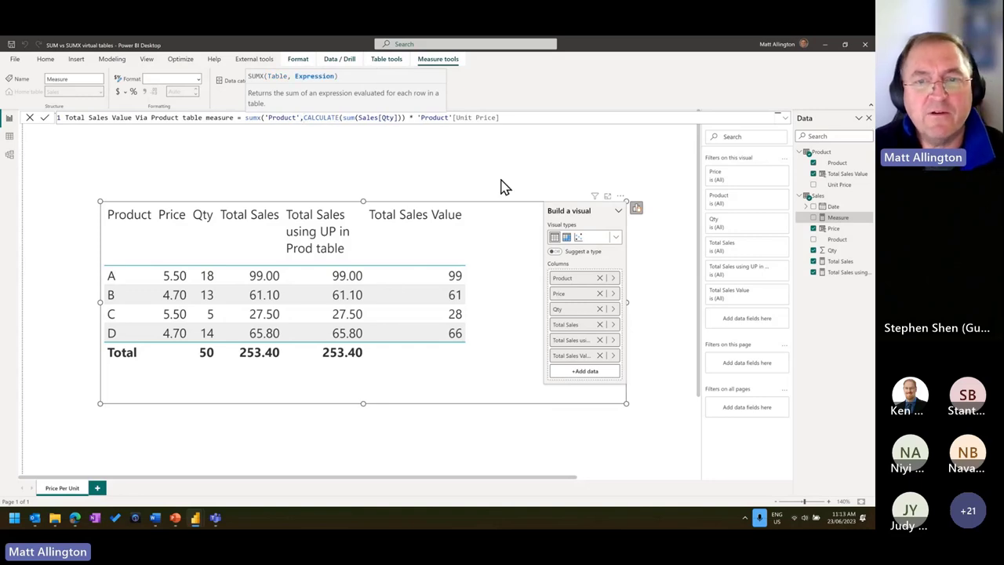
{"action": "left_click", "coordinate": [510, 117]}
{"action": "type", "text": ")"}
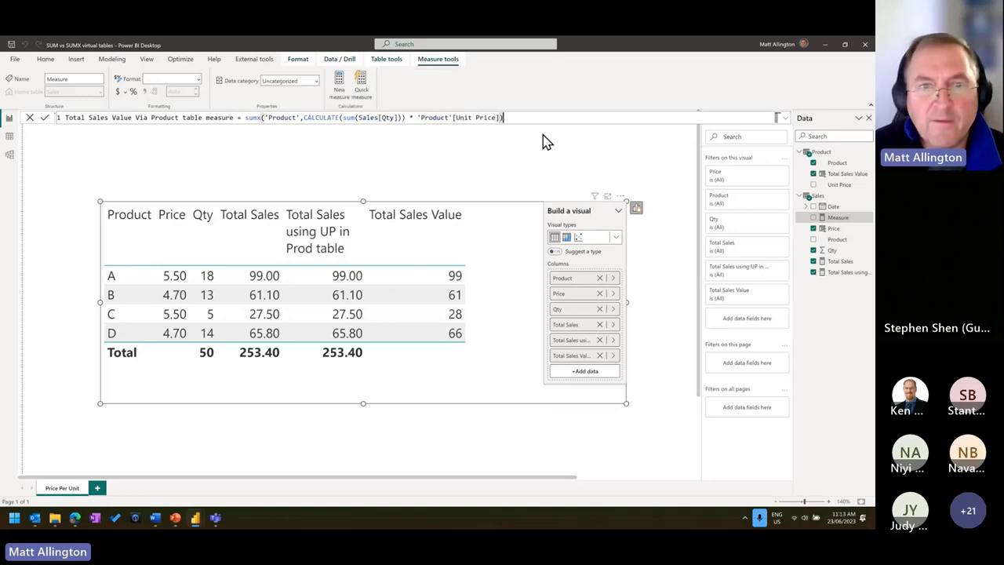
{"action": "key", "text": "Return"}
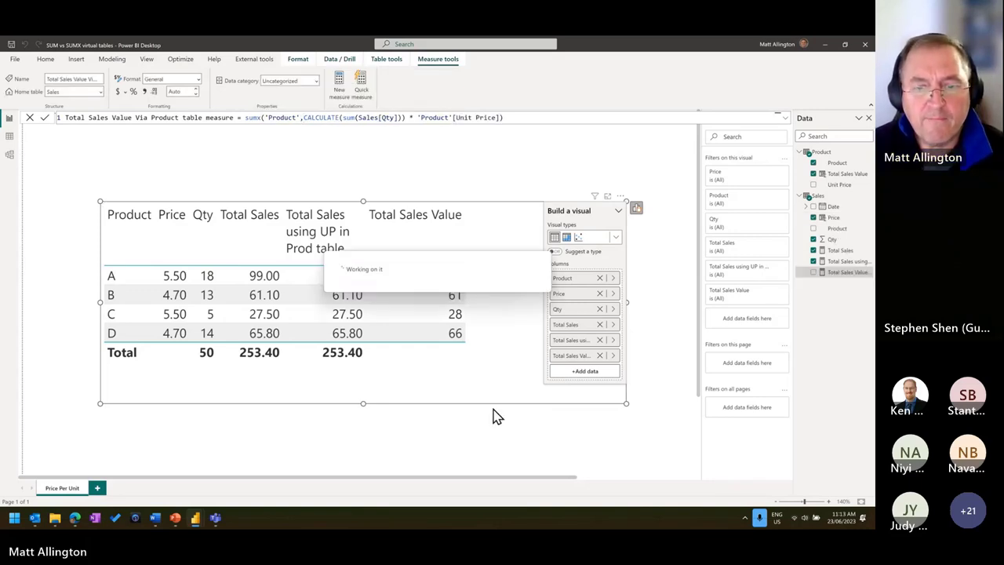
Add the Via Product table measure to the table (99.00, 61.10, 27.50, 65.80, total 253.40) and resize it
{"action": "left_click", "coordinate": [466, 398]}
{"action": "left_click", "coordinate": [843, 274]}
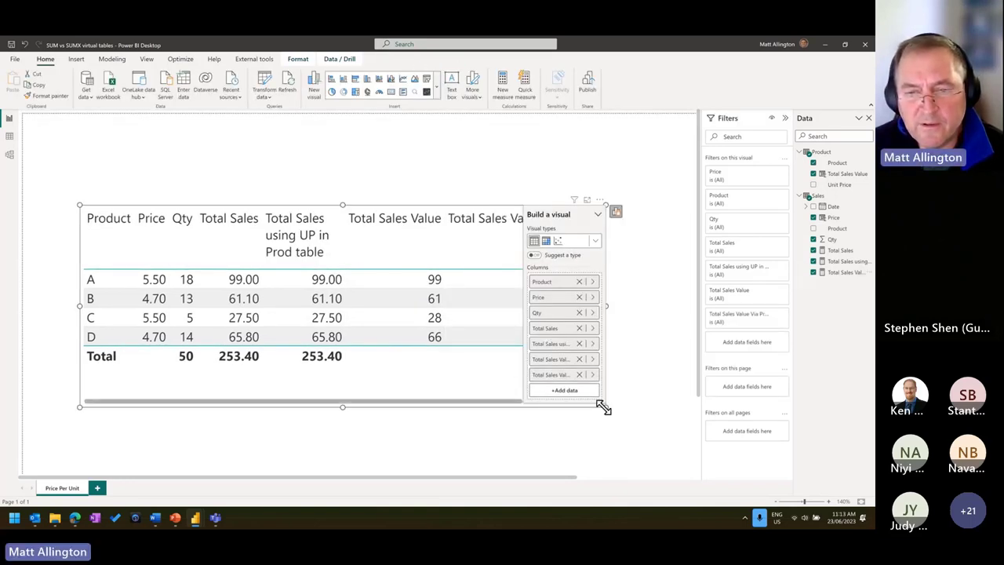
{"action": "left_click_drag", "start_coordinate": [604, 407], "coordinate": [678, 408]}
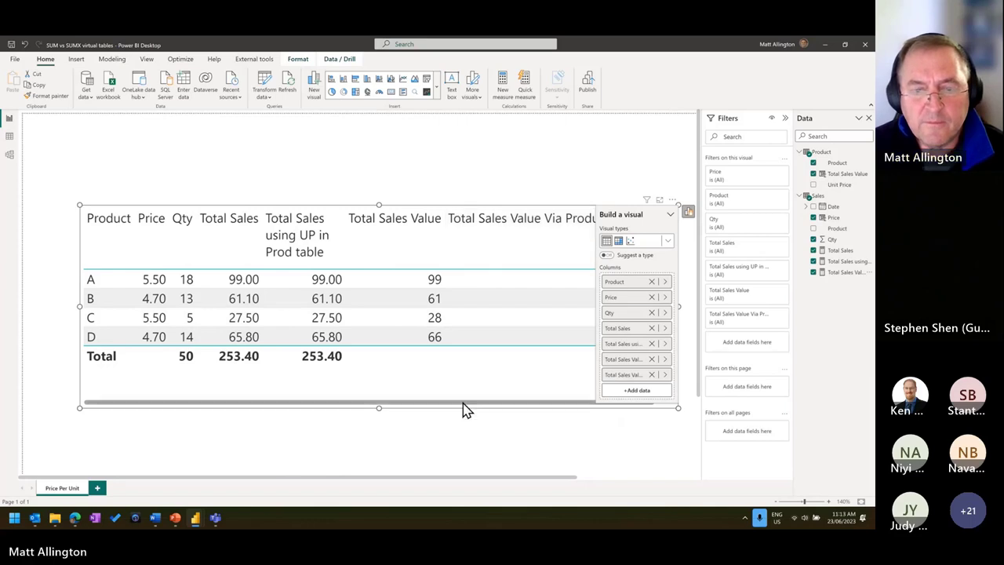
{"action": "left_click_drag", "start_coordinate": [464, 403], "coordinate": [591, 403]}
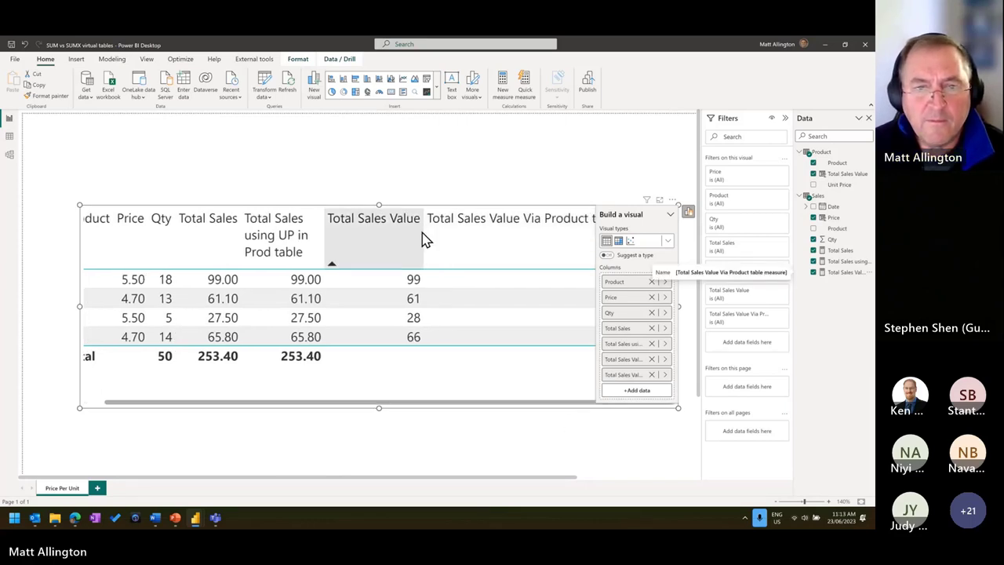
{"action": "left_click_drag", "start_coordinate": [422, 231], "coordinate": [412, 231]}
{"action": "left_click", "coordinate": [500, 186]}
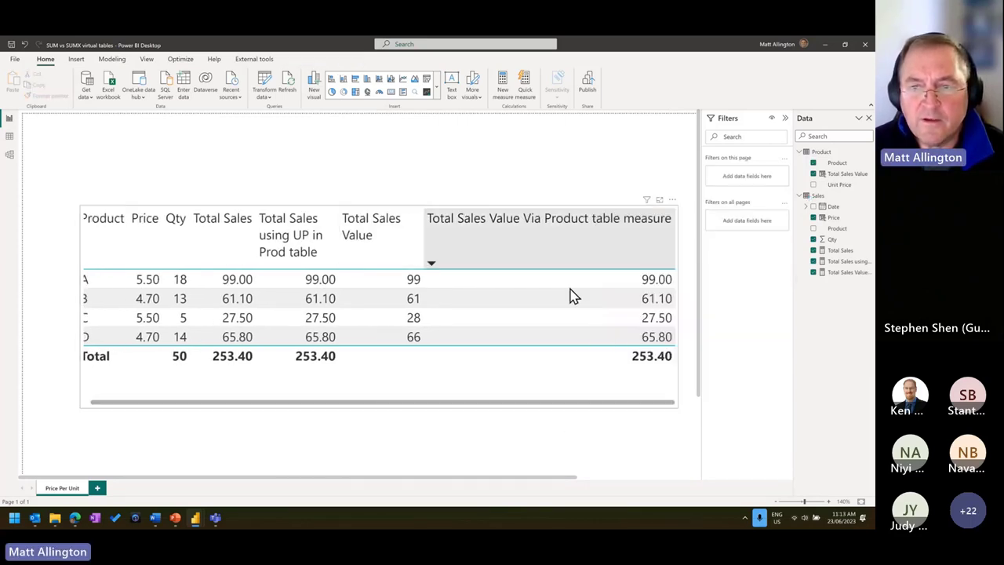
{"action": "left_click_drag", "start_coordinate": [675, 248], "coordinate": [531, 240]}
{"action": "left_click", "coordinate": [556, 386]}
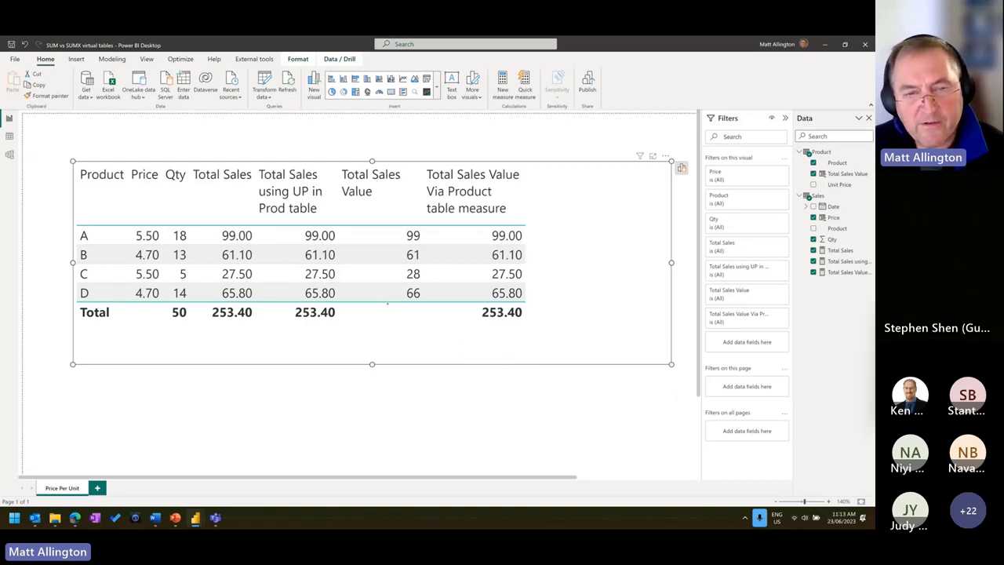
{"action": "left_click_drag", "start_coordinate": [386, 302], "coordinate": [534, 326]}
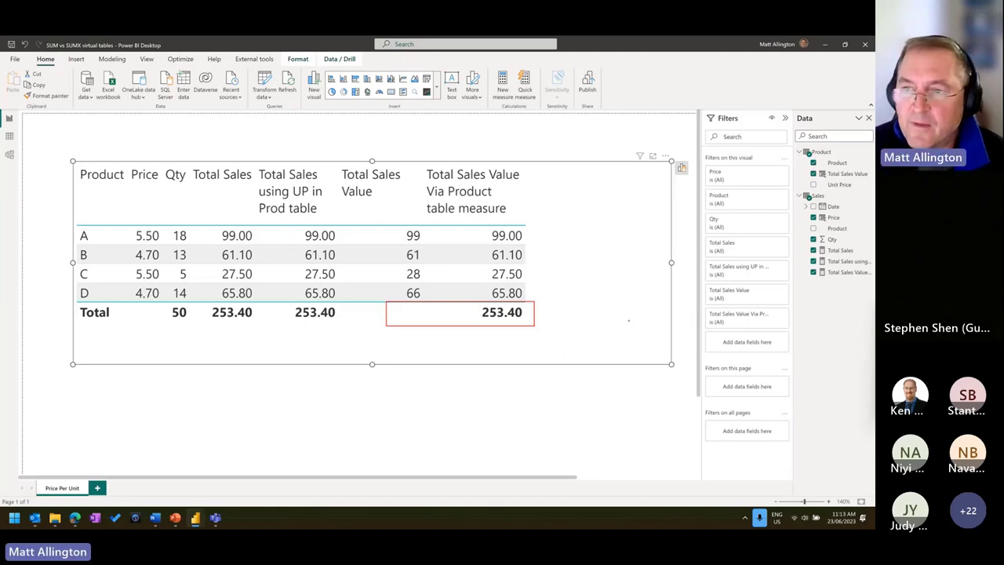
Compare the Total Sales Value formula with the measure's sumx('Product', …) formula totalling 253.40
{"action": "left_click", "coordinate": [846, 175]}
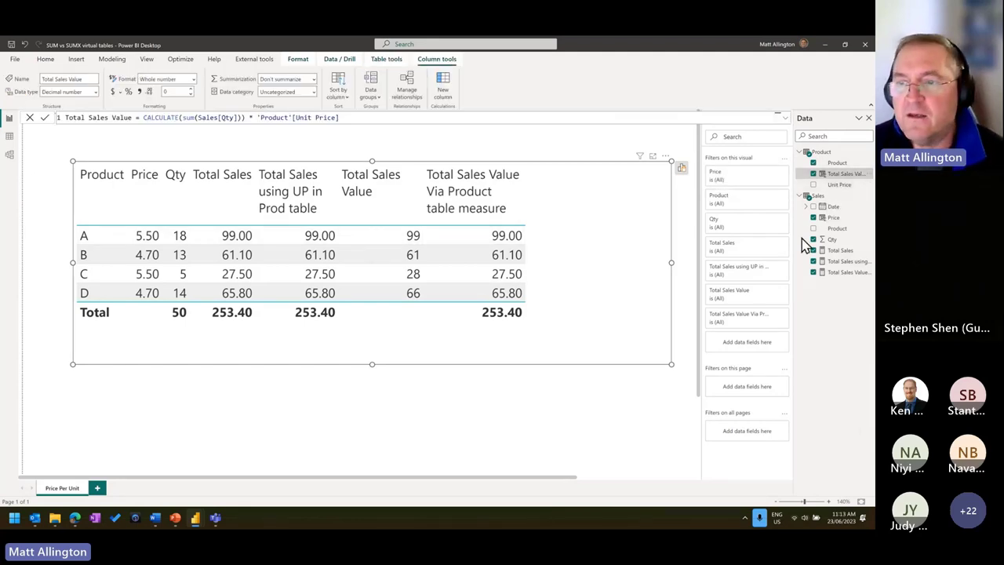
{"action": "left_click", "coordinate": [844, 272]}
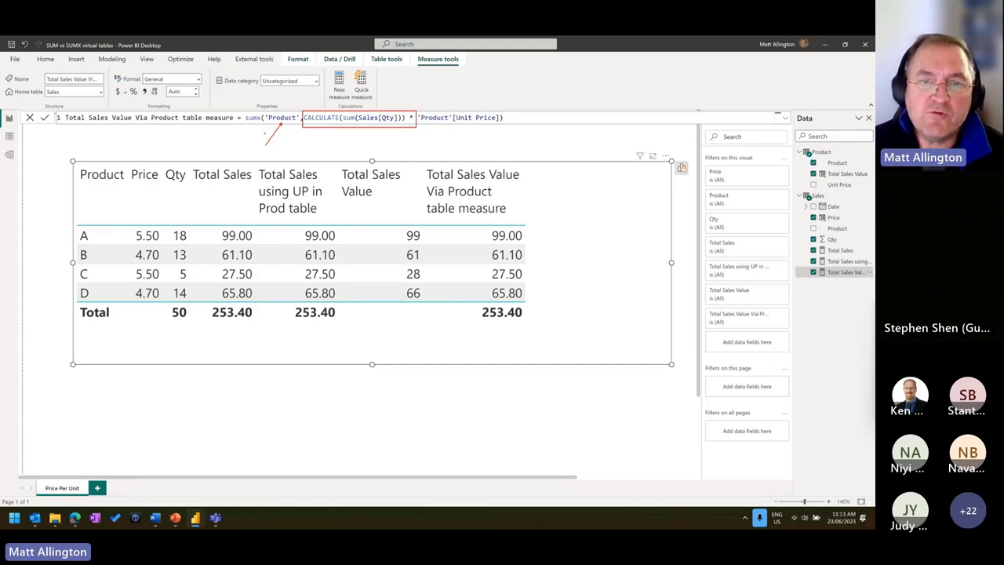
{"action": "left_click_drag", "start_coordinate": [417, 109], "coordinate": [506, 130]}
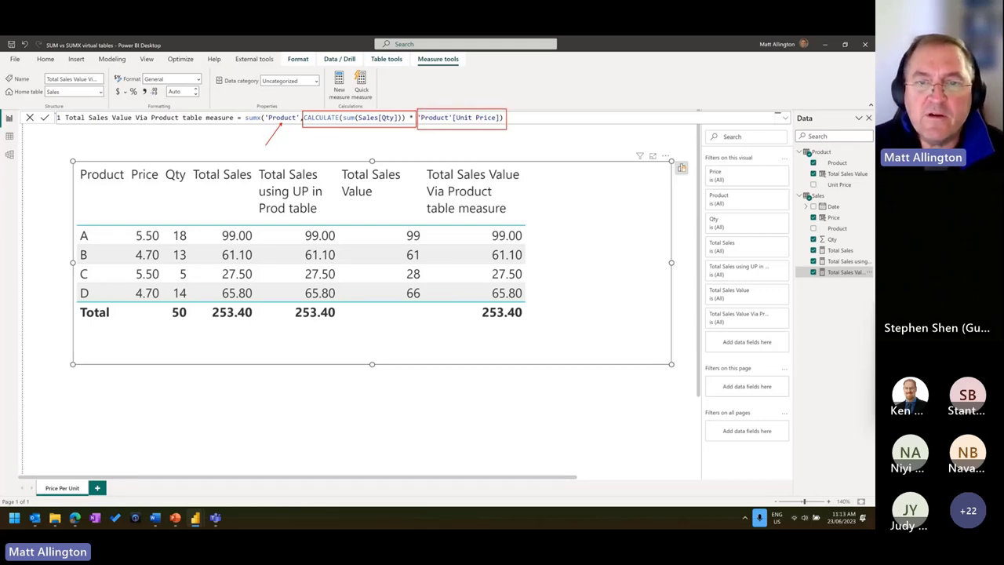
{"action": "left_click_drag", "start_coordinate": [502, 70], "coordinate": [491, 96]}
{"action": "left_click_drag", "start_coordinate": [496, 148], "coordinate": [496, 131]}
{"action": "left_click_drag", "start_coordinate": [458, 144], "coordinate": [475, 130]}
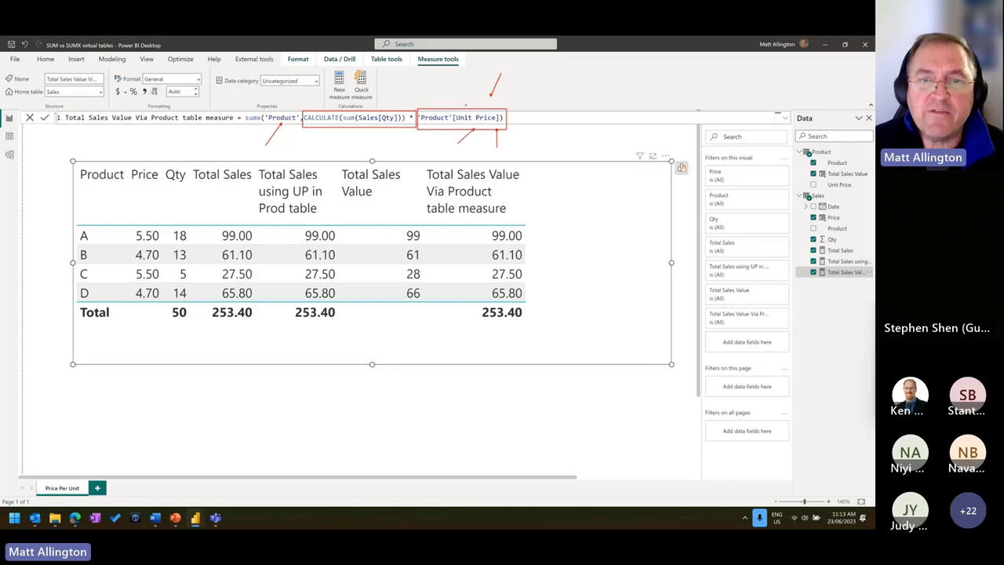
{"action": "left_click_drag", "start_coordinate": [464, 73], "coordinate": [465, 105]}
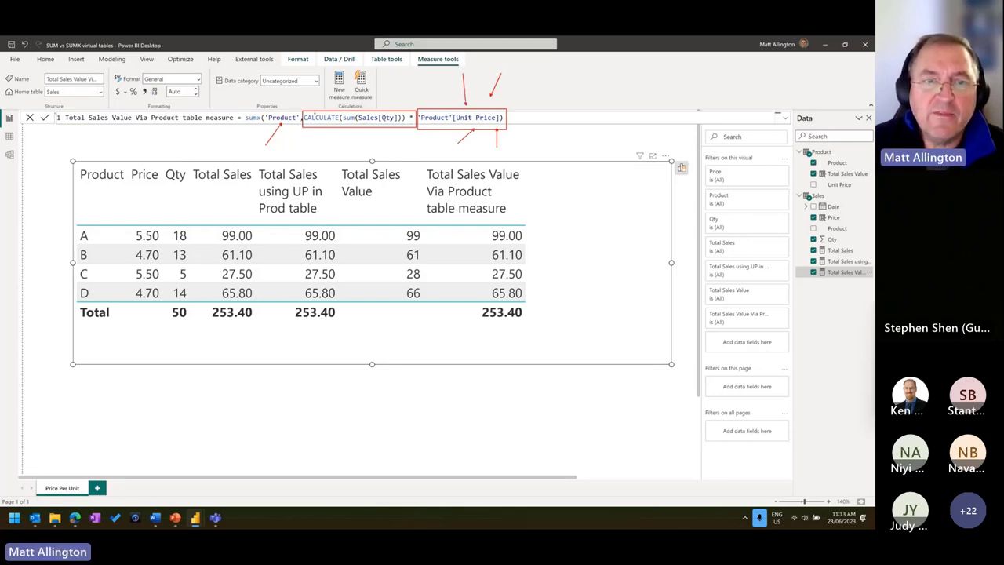
{"action": "left_click_drag", "start_coordinate": [364, 144], "coordinate": [380, 124]}
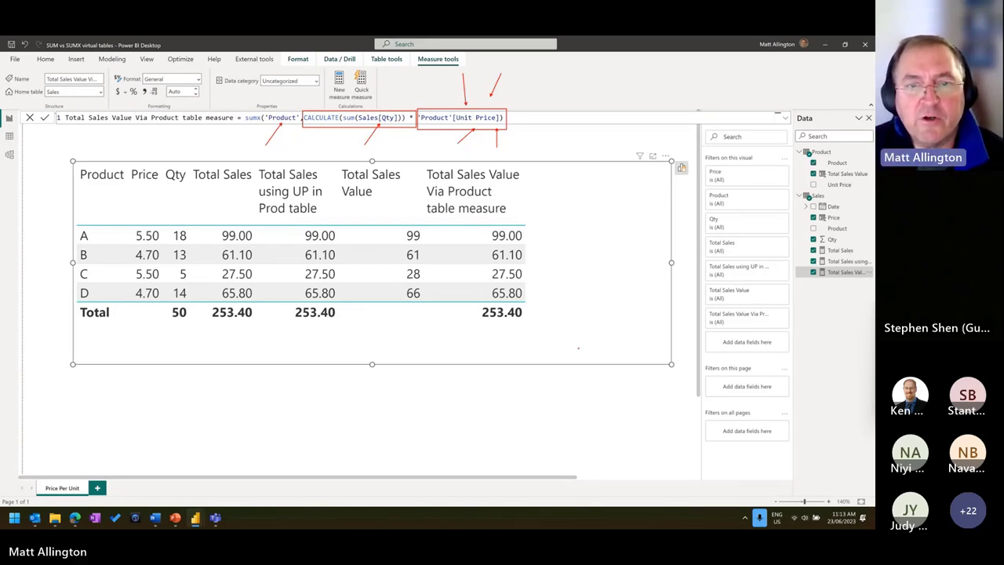
{"action": "key", "text": "Escape"}
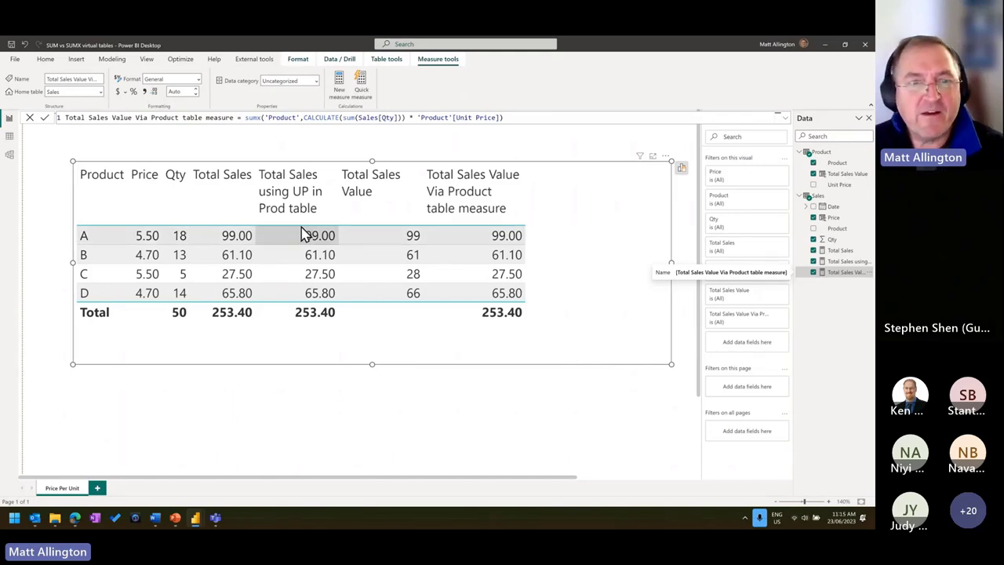
{"action": "left_click_drag", "start_coordinate": [303, 117], "coordinate": [340, 118]}
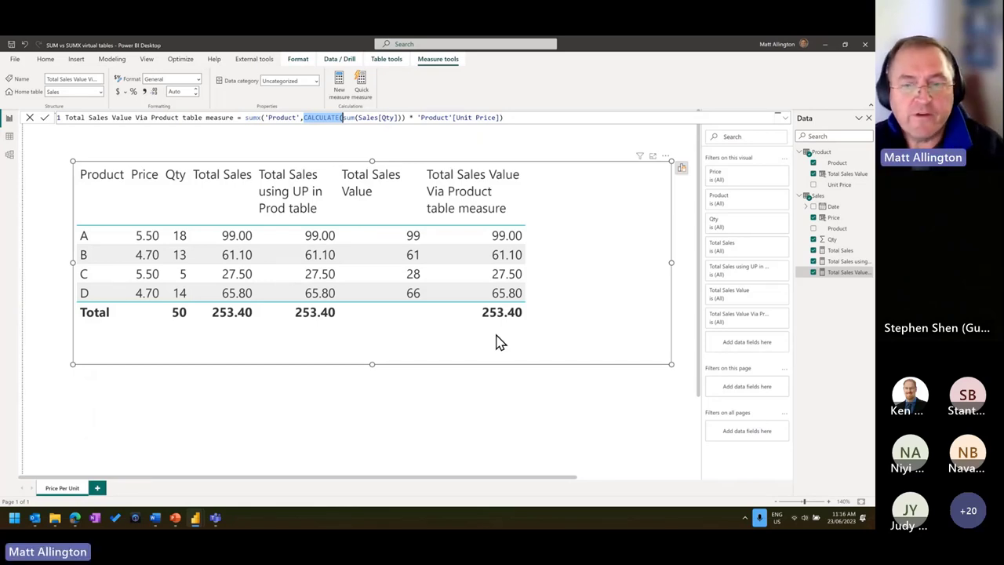
Widen the table visual containing the Total Sales Value Via Product table measure
{"action": "left_click", "coordinate": [568, 409]}
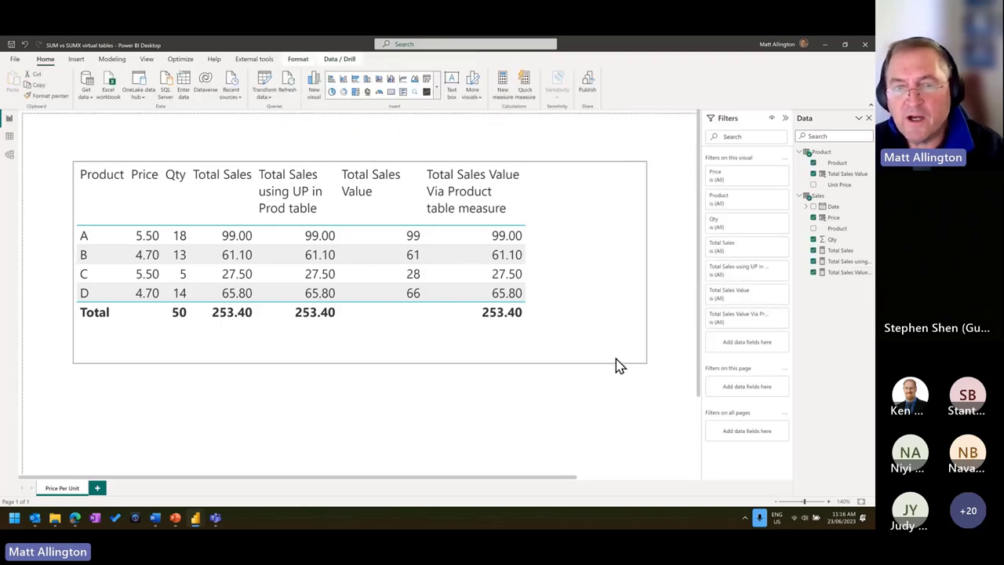
{"action": "left_click", "coordinate": [832, 272]}
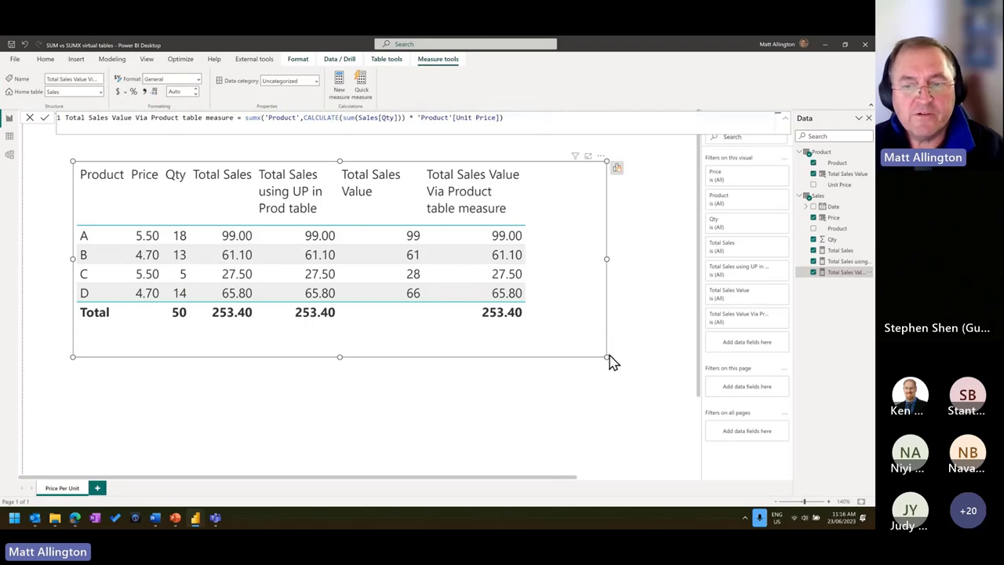
{"action": "left_click_drag", "start_coordinate": [607, 357], "coordinate": [679, 359]}
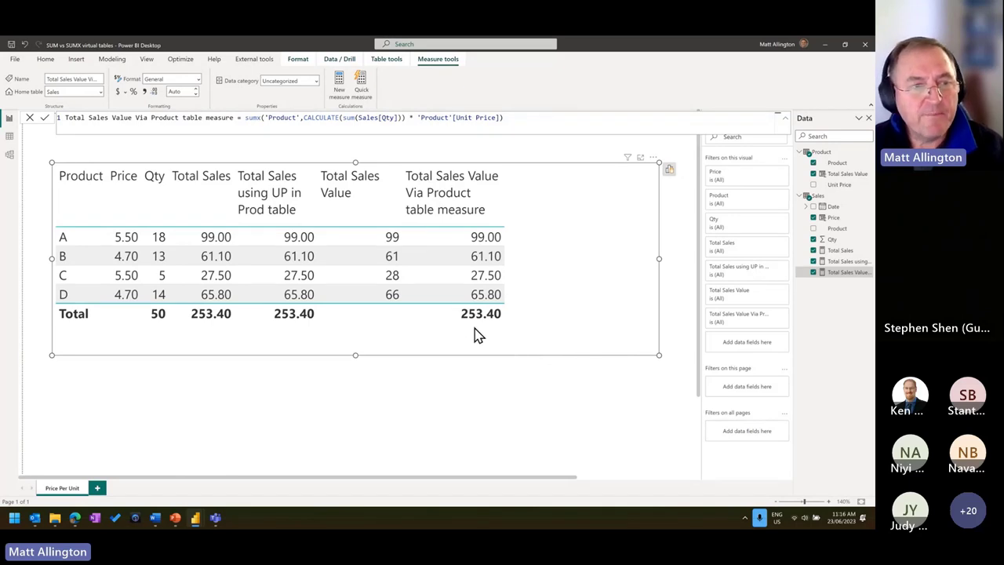
Rearrange the Product and Sales table cards in the model diagram, then view the Sales data rows
{"action": "left_click", "coordinate": [10, 155]}
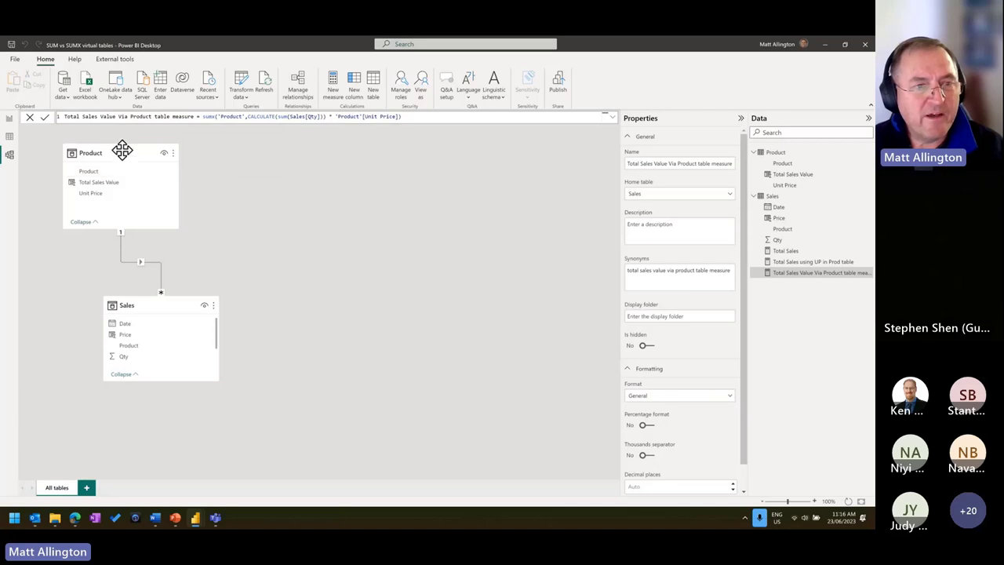
{"action": "left_click_drag", "start_coordinate": [124, 150], "coordinate": [120, 182]}
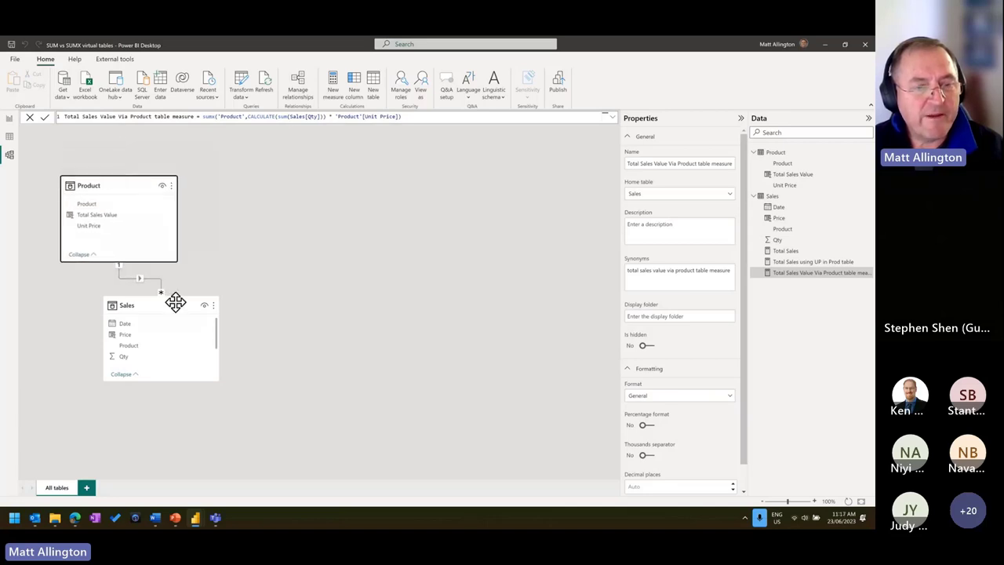
{"action": "left_click_drag", "start_coordinate": [175, 303], "coordinate": [245, 315]}
{"action": "left_click_drag", "start_coordinate": [119, 183], "coordinate": [117, 198]}
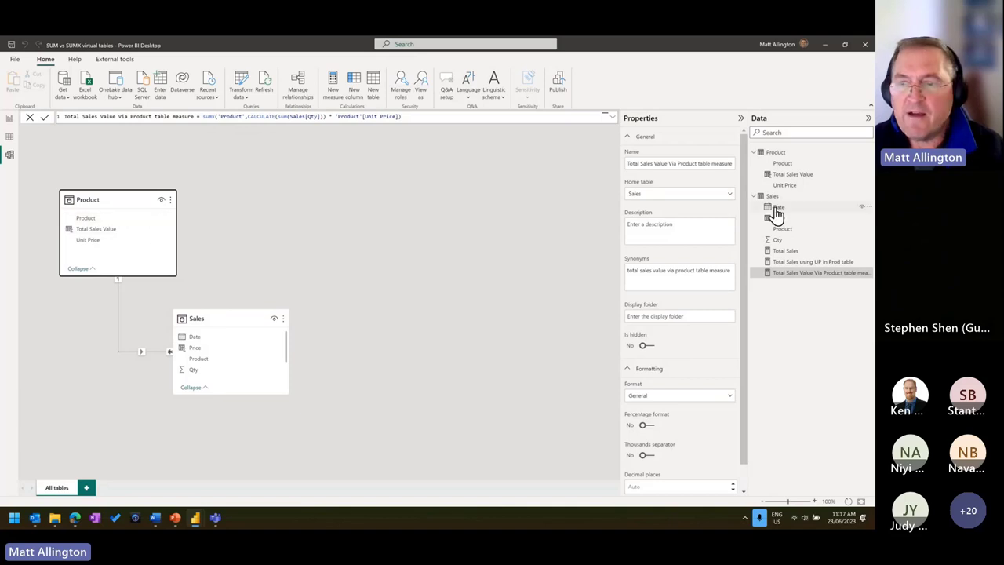
{"action": "left_click", "coordinate": [10, 139]}
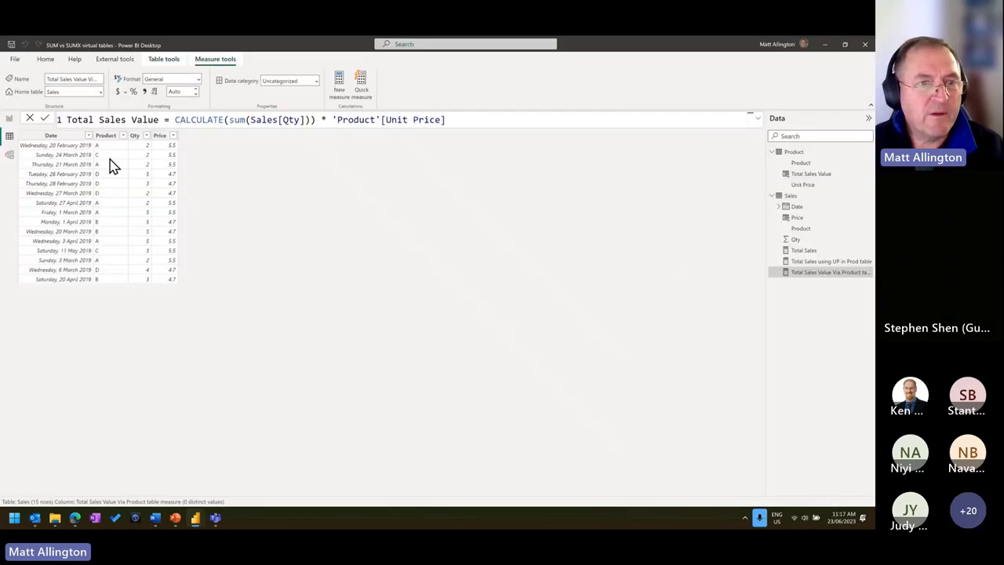
Highlight product A's 5.5 unit price in the Product table, then clear annotations and show the model diagram
{"action": "left_click", "coordinate": [161, 137]}
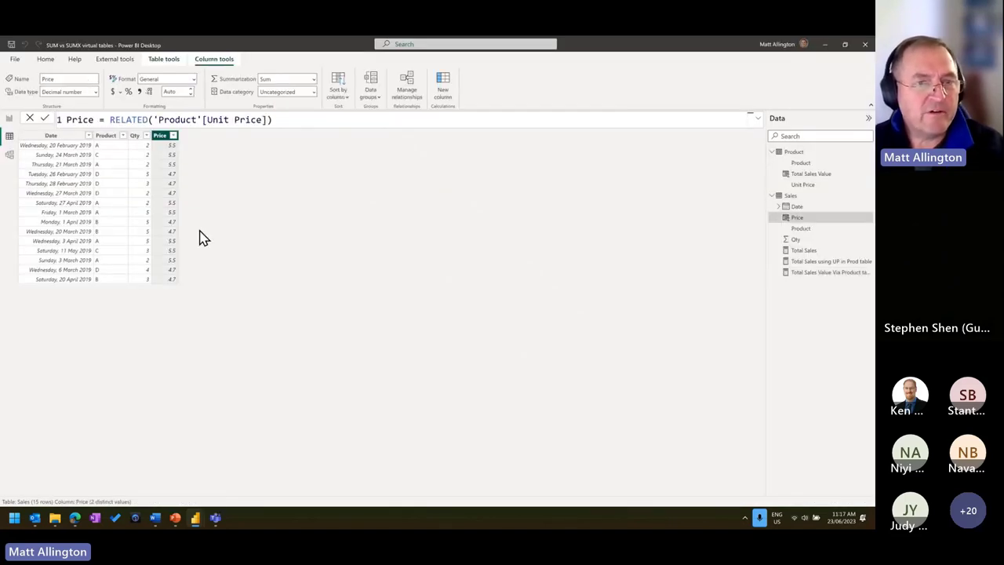
{"action": "left_click", "coordinate": [808, 185]}
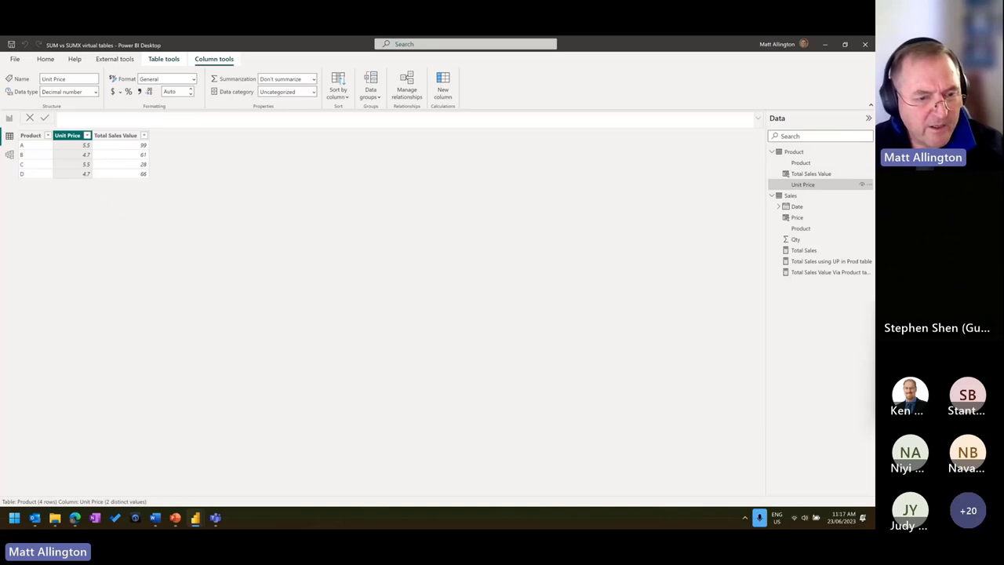
{"action": "mouse_move", "coordinate": [98, 486]}
{"action": "left_mouse_down"}
{"action": "mouse_move", "coordinate": [157, 506]}
{"action": "mouse_move", "coordinate": [128, 459]}
{"action": "mouse_move", "coordinate": [74, 179]}
{"action": "mouse_move", "coordinate": [94, 158]}
{"action": "mouse_move", "coordinate": [101, 181]}
{"action": "left_mouse_up"}
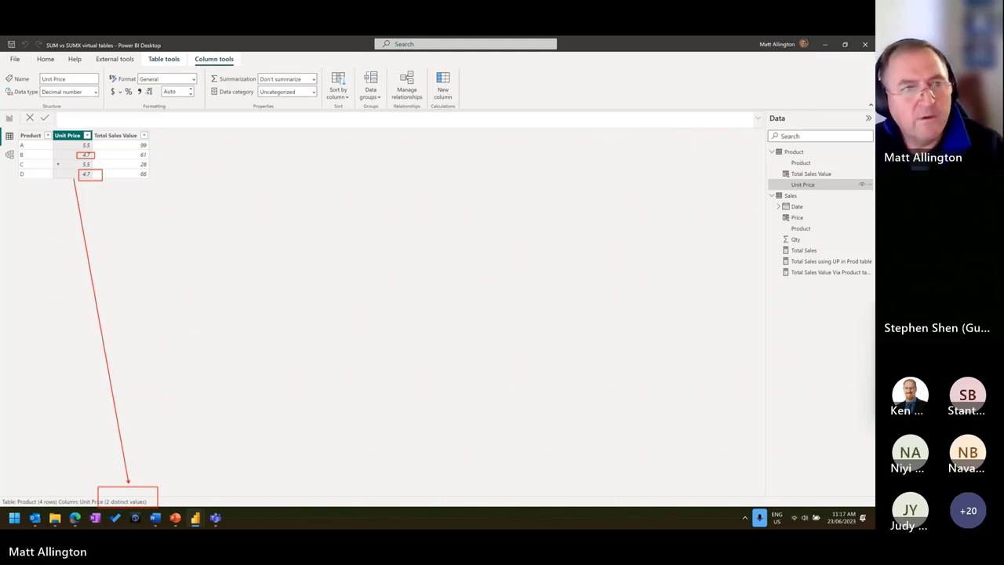
{"action": "mouse_move", "coordinate": [78, 140]}
{"action": "left_mouse_down"}
{"action": "mouse_move", "coordinate": [99, 149]}
{"action": "mouse_move", "coordinate": [102, 168]}
{"action": "left_mouse_up"}
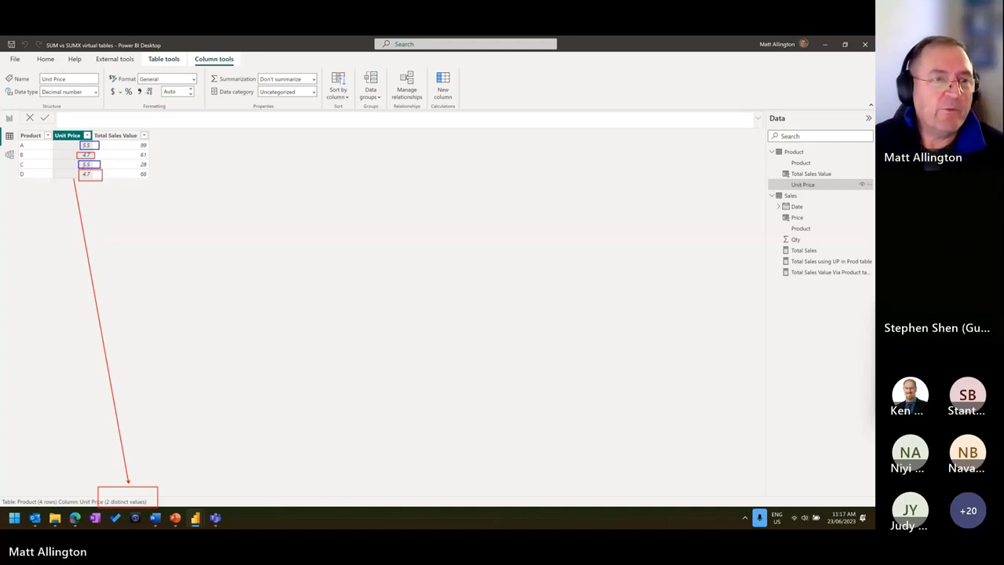
{"action": "key", "text": "Escape"}
{"action": "left_click", "coordinate": [10, 154]}
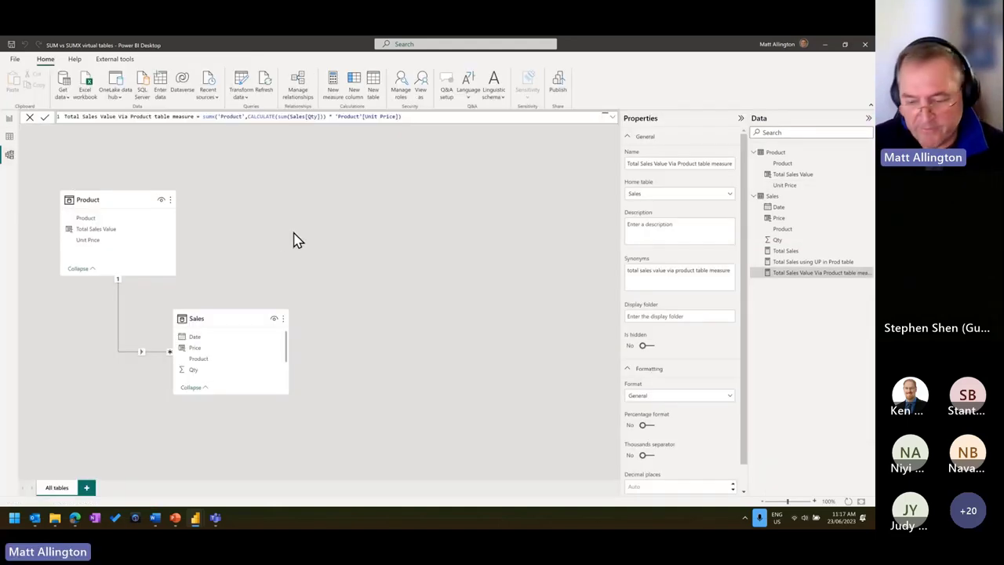
Clear the ink sketch from the model diagram and return to the Price Per Unit report page
{"action": "mouse_move", "coordinate": [96, 131]}
{"action": "left_mouse_down"}
{"action": "mouse_move", "coordinate": [134, 160]}
{"action": "mouse_move", "coordinate": [135, 142]}
{"action": "mouse_move", "coordinate": [119, 142]}
{"action": "mouse_move", "coordinate": [154, 142]}
{"action": "mouse_move", "coordinate": [94, 233]}
{"action": "left_mouse_up"}
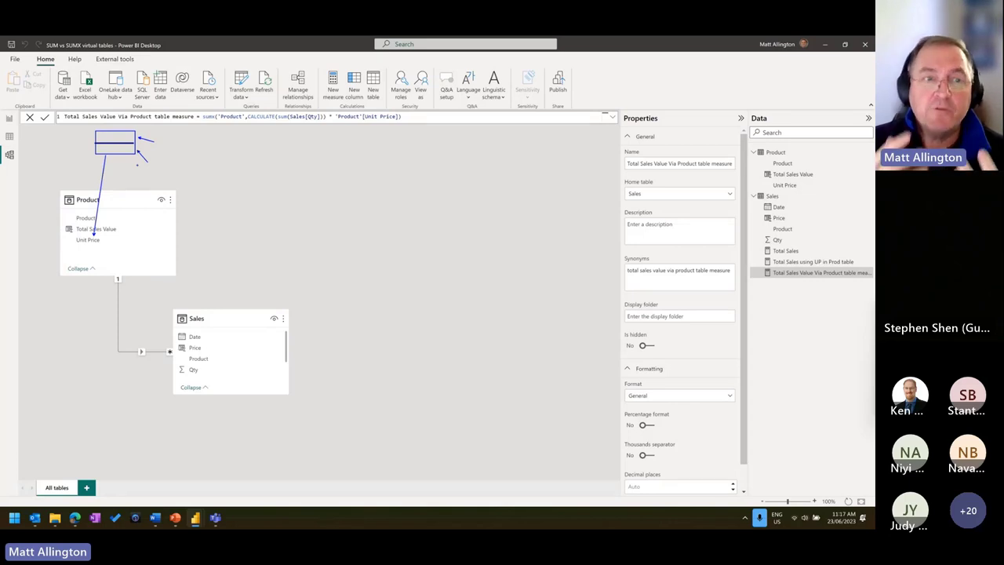
{"action": "key", "text": "Escape"}
{"action": "left_click", "coordinate": [9, 119]}
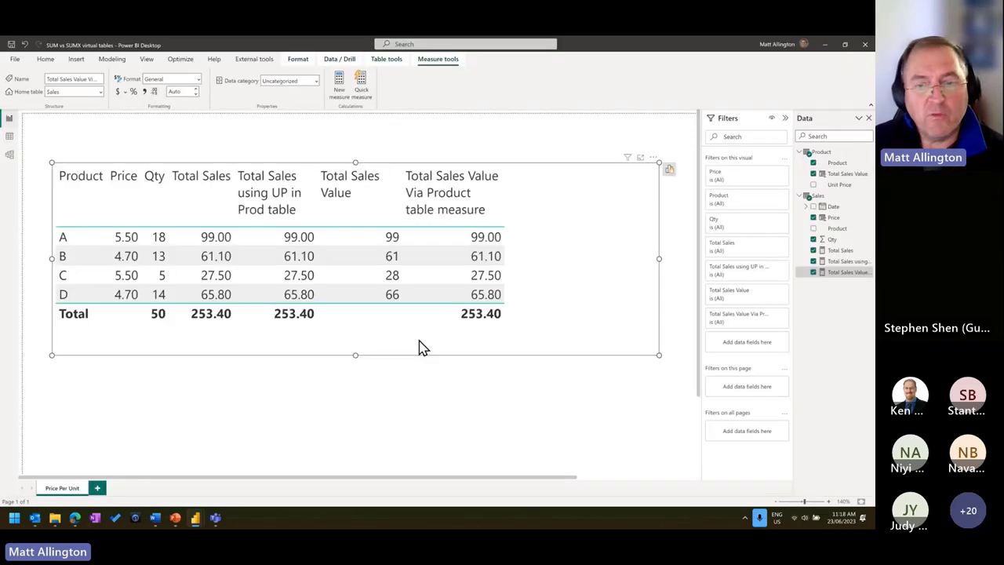
In the Via Product table measure, replace 'Product' with VALUES('Product'[Unit Price])
{"action": "left_click", "coordinate": [420, 347]}
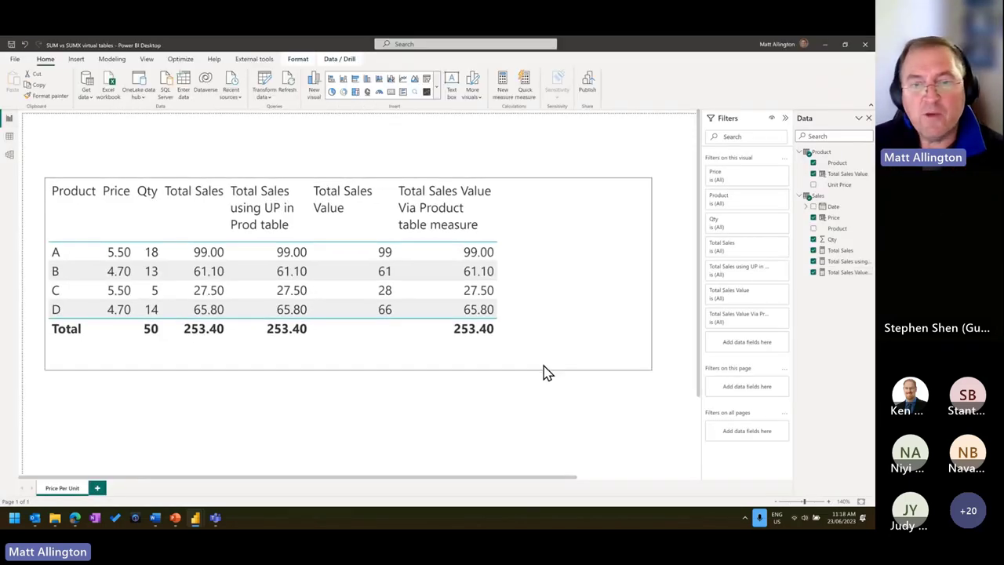
{"action": "left_click", "coordinate": [840, 274]}
{"action": "left_click_drag", "start_coordinate": [266, 117], "coordinate": [300, 118]}
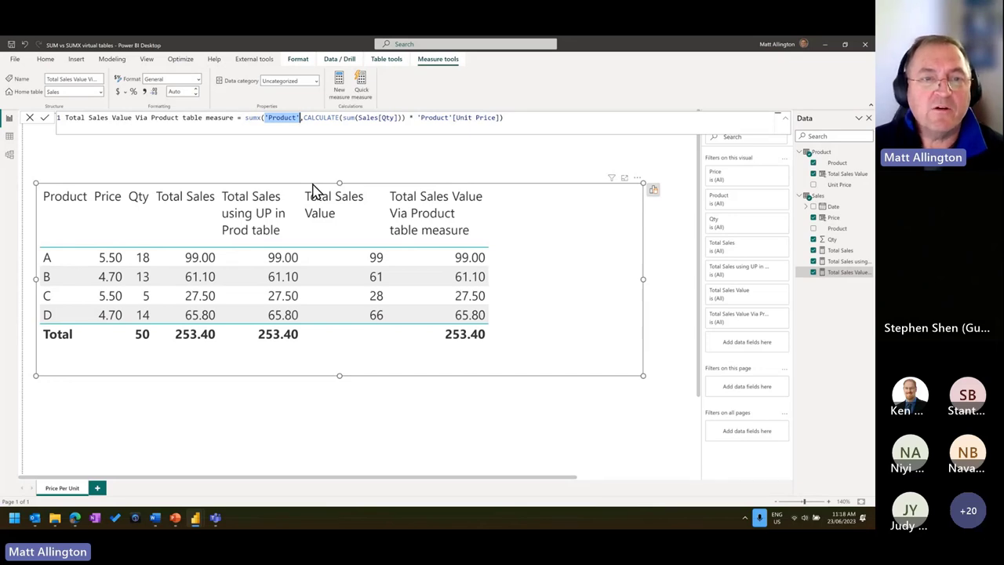
{"action": "type", "text": "VALUES(p"}
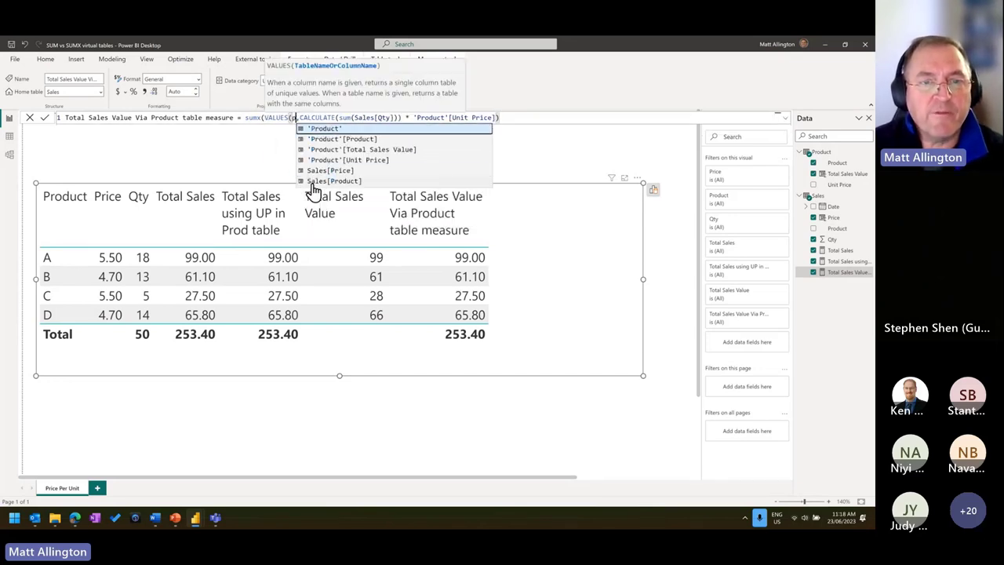
{"action": "key", "text": "Down"}
{"action": "key", "text": "Down"}
{"action": "key", "text": "Down"}
{"action": "key", "text": "Tab"}
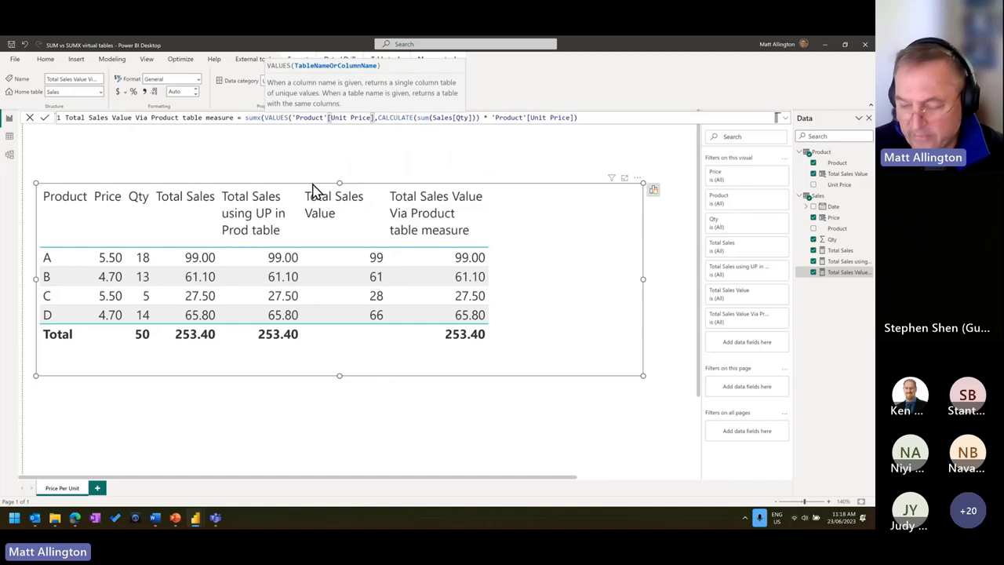
{"action": "type", "text": ")"}
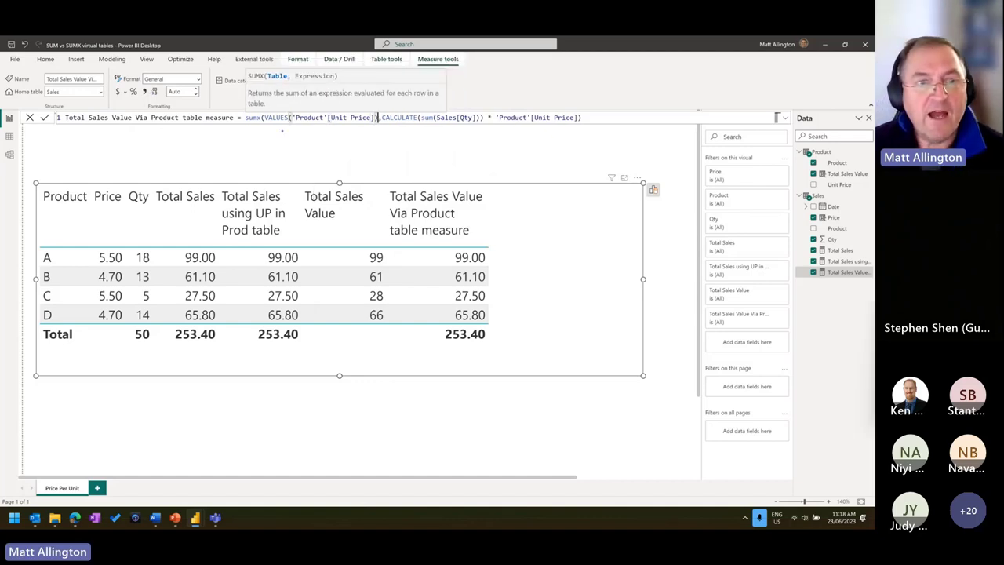
Ink-annotate the formula's VALUES, CALCULATE and Unit Price parts, then clear the ink
{"action": "mouse_move", "coordinate": [264, 110]}
{"action": "left_mouse_down"}
{"action": "mouse_move", "coordinate": [324, 129]}
{"action": "mouse_move", "coordinate": [378, 130]}
{"action": "left_mouse_up"}
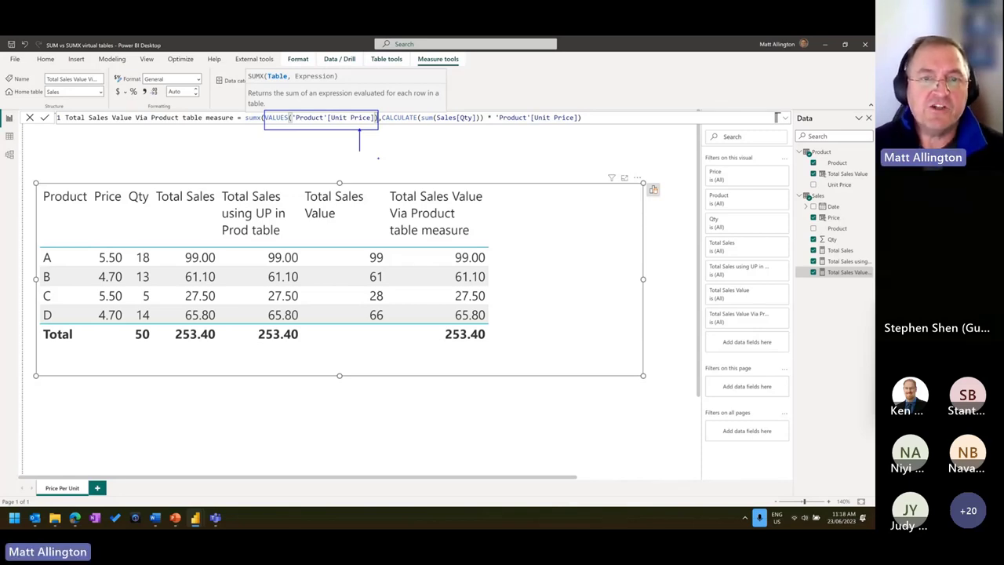
{"action": "left_click_drag", "start_coordinate": [383, 108], "coordinate": [484, 129]}
{"action": "left_click_drag", "start_coordinate": [400, 127], "coordinate": [405, 145]}
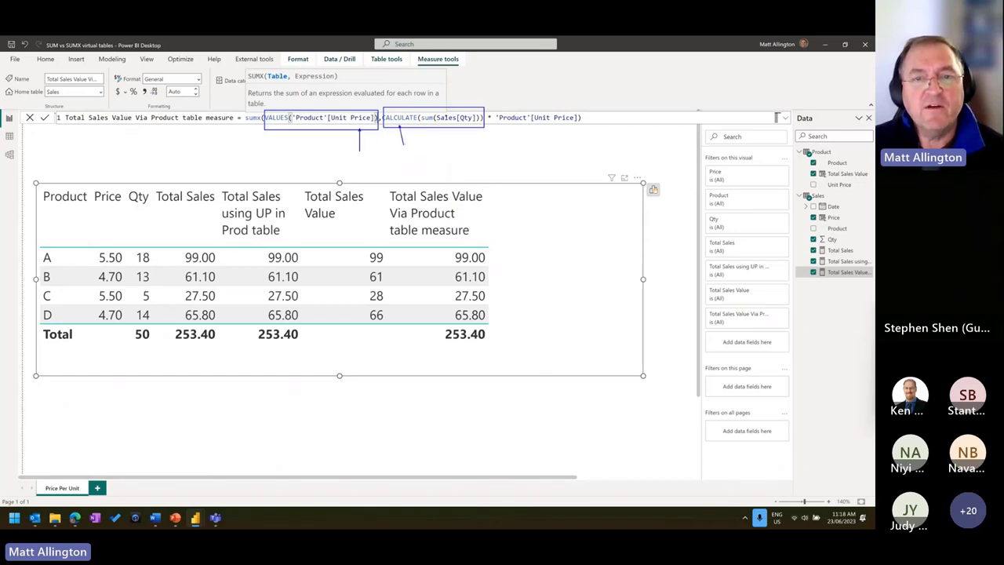
{"action": "left_click_drag", "start_coordinate": [451, 122], "coordinate": [443, 135]}
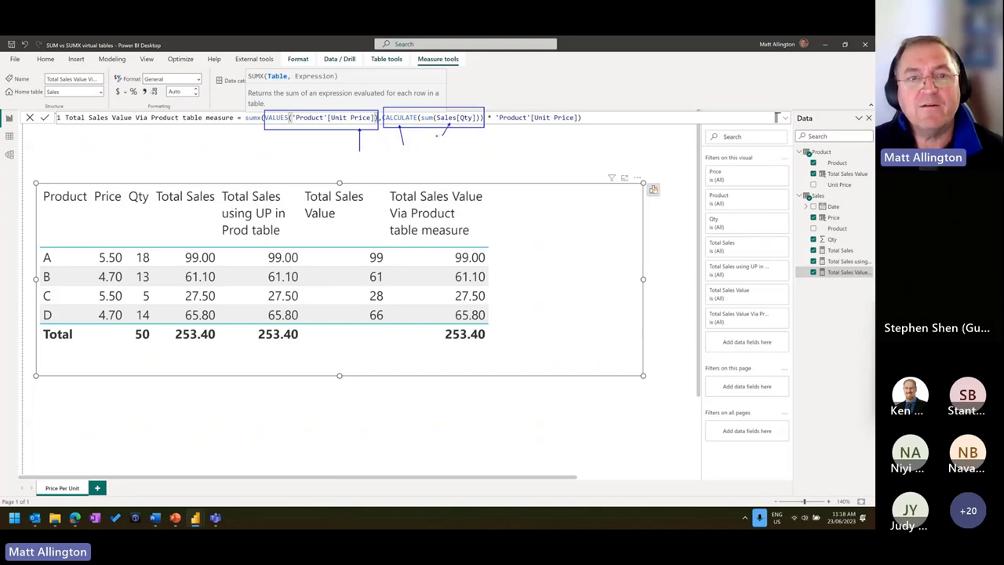
{"action": "left_click_drag", "start_coordinate": [360, 81], "coordinate": [352, 106]}
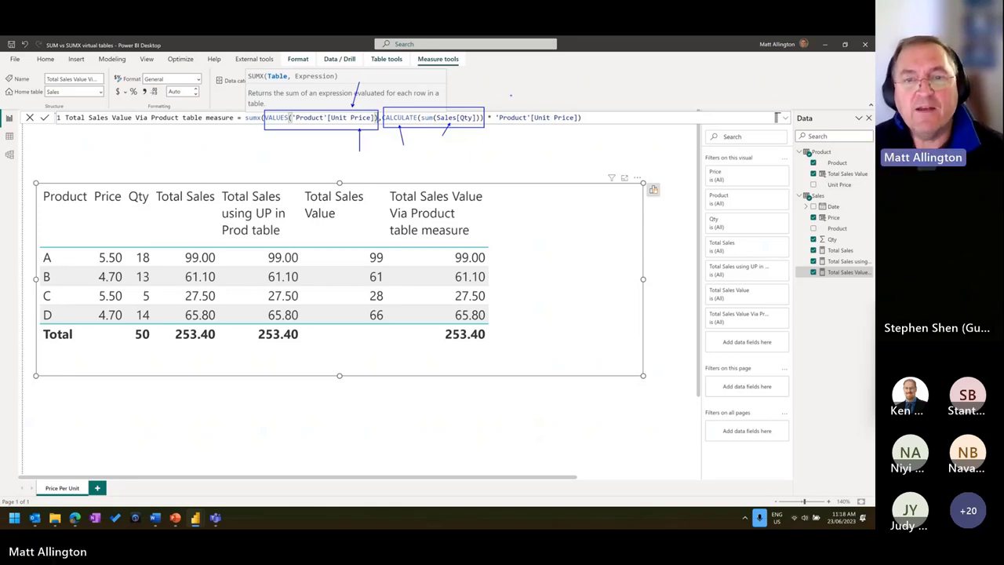
{"action": "mouse_move", "coordinate": [491, 105]}
{"action": "left_mouse_down"}
{"action": "mouse_move", "coordinate": [585, 126]}
{"action": "mouse_move", "coordinate": [572, 148]}
{"action": "left_mouse_up"}
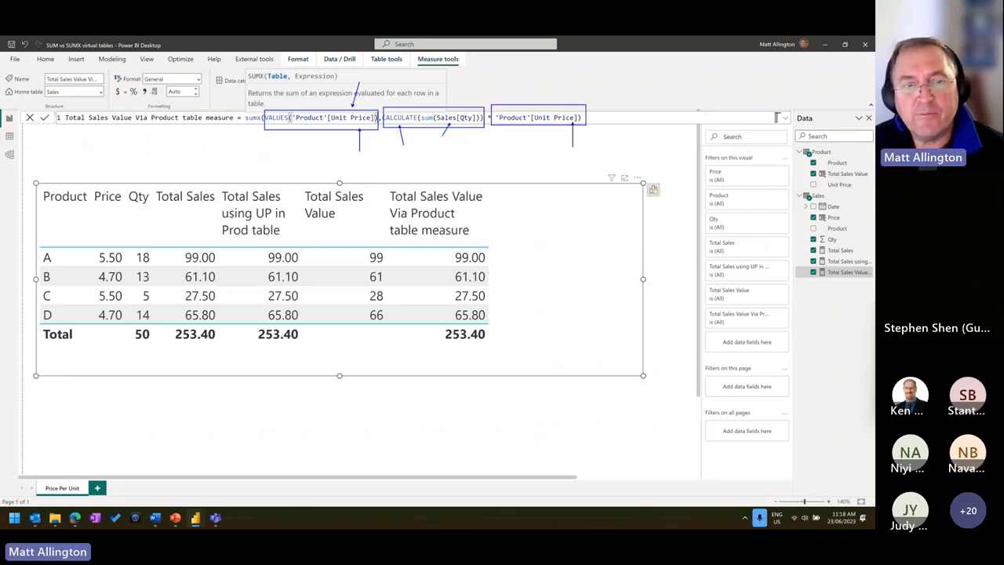
{"action": "mouse_move", "coordinate": [292, 110]}
{"action": "left_mouse_down"}
{"action": "mouse_move", "coordinate": [353, 111]}
{"action": "mouse_move", "coordinate": [293, 126]}
{"action": "left_mouse_up"}
{"action": "left_click_drag", "start_coordinate": [355, 126], "coordinate": [347, 135]}
{"action": "mouse_move", "coordinate": [328, 92]}
{"action": "left_mouse_down"}
{"action": "mouse_move", "coordinate": [334, 108]}
{"action": "mouse_move", "coordinate": [369, 109]}
{"action": "left_mouse_up"}
{"action": "key", "text": "Escape"}
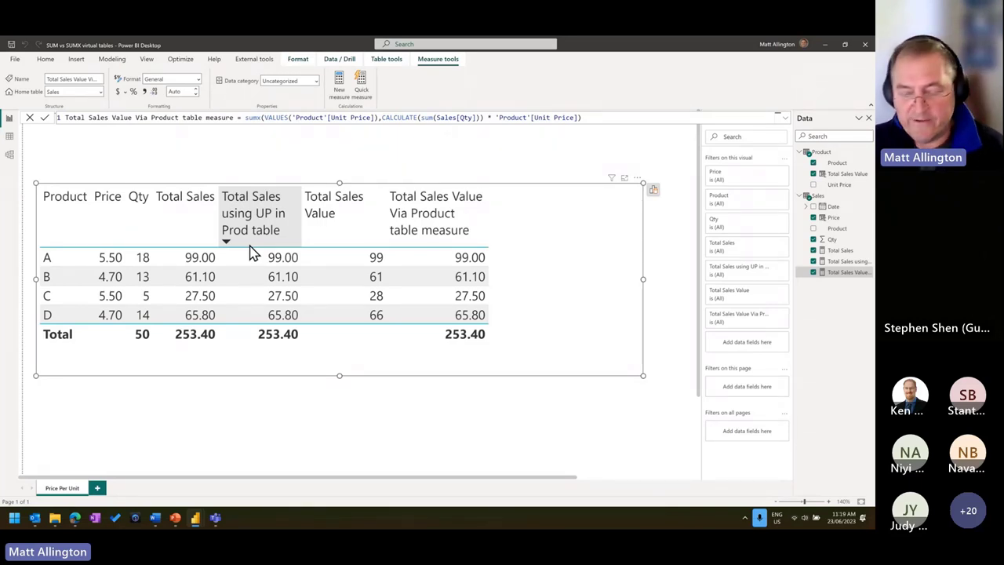
Highlight the VALUES('Product'[Unit Price]) expression and select the sales comparison table visual
{"action": "left_click", "coordinate": [278, 118]}
{"action": "left_click_drag", "start_coordinate": [292, 119], "coordinate": [382, 126]}
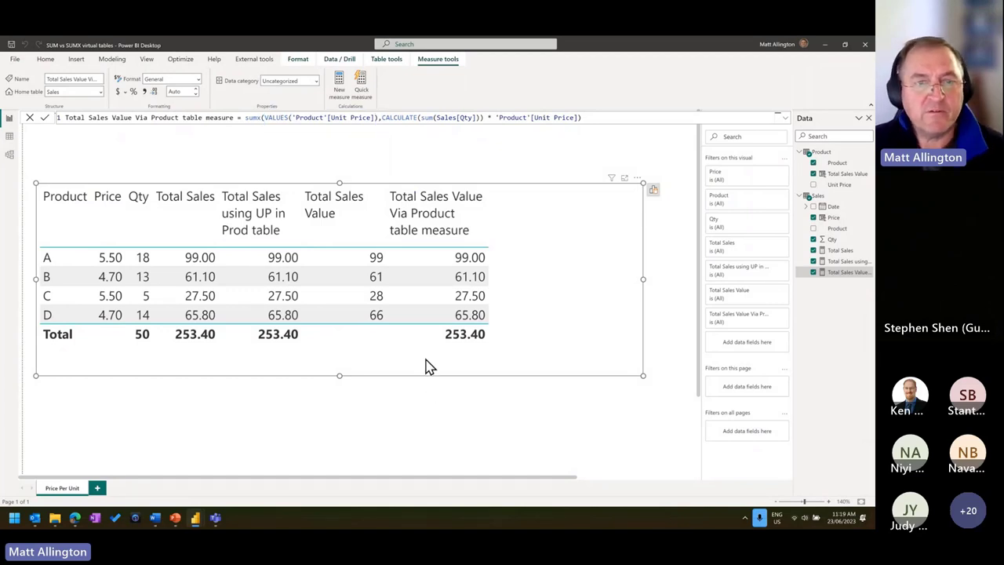
{"action": "scroll", "coordinate": [549, 357], "scroll_direction": "down", "scroll_amount": 1}
{"action": "left_click", "coordinate": [549, 337]}
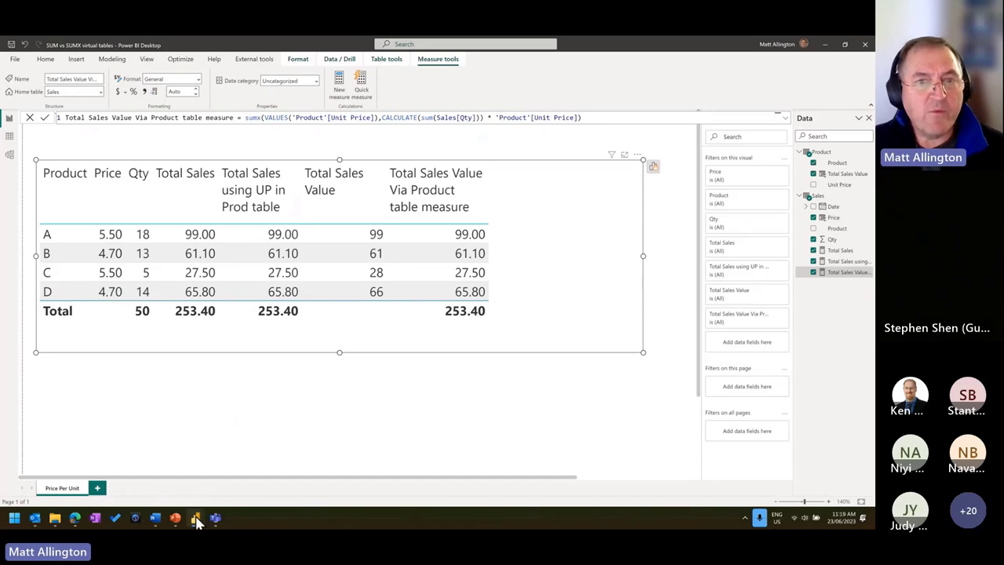
{"action": "mouse_move", "coordinate": [197, 519]}
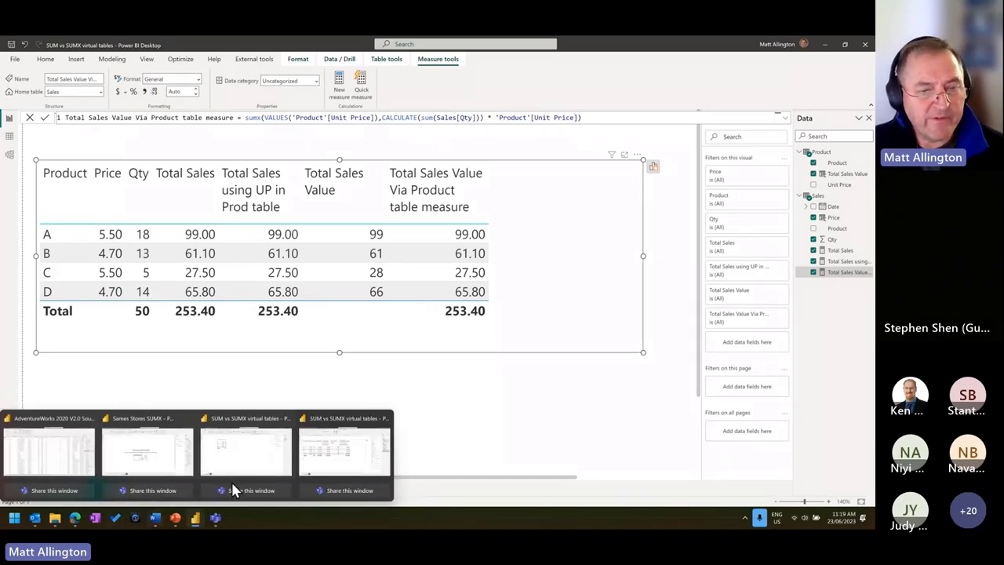
In the AdventureWorks 2020 report, inspect Total Sales' Sales[ExtendedAmount] column reference
{"action": "left_click", "coordinate": [61, 463]}
{"action": "left_click", "coordinate": [10, 118]}
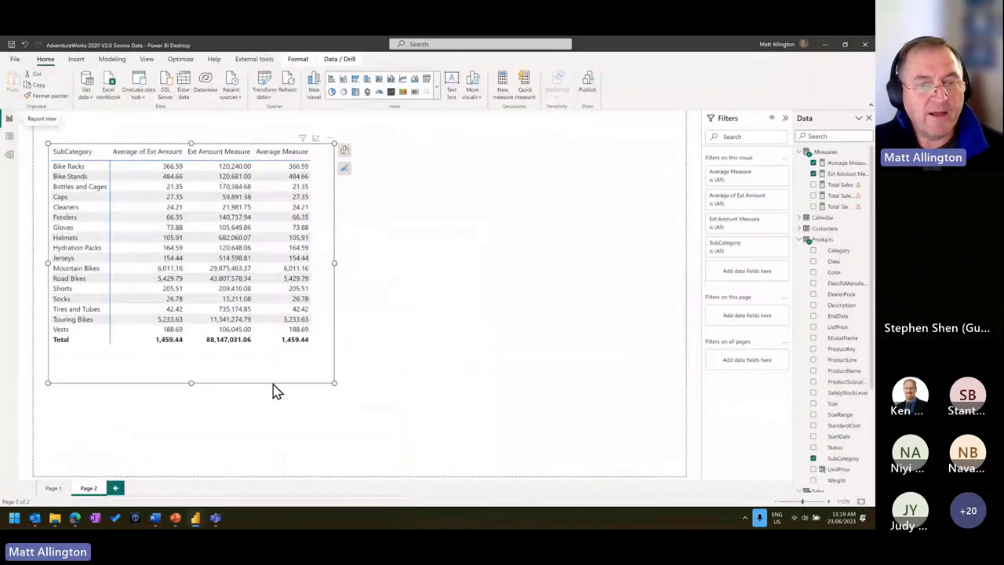
{"action": "left_click", "coordinate": [495, 331]}
{"action": "left_click", "coordinate": [840, 185]}
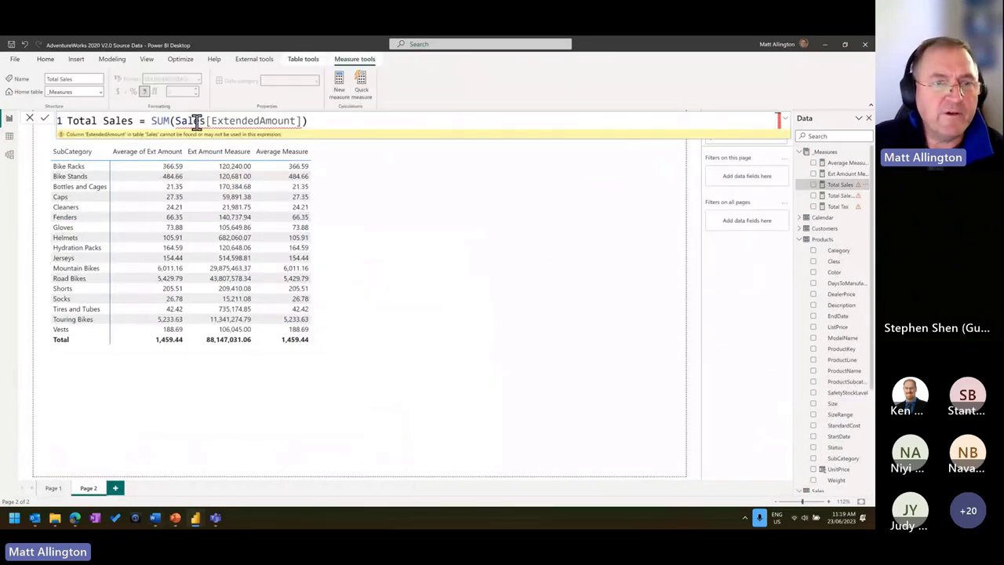
{"action": "left_click_drag", "start_coordinate": [171, 123], "coordinate": [323, 123]}
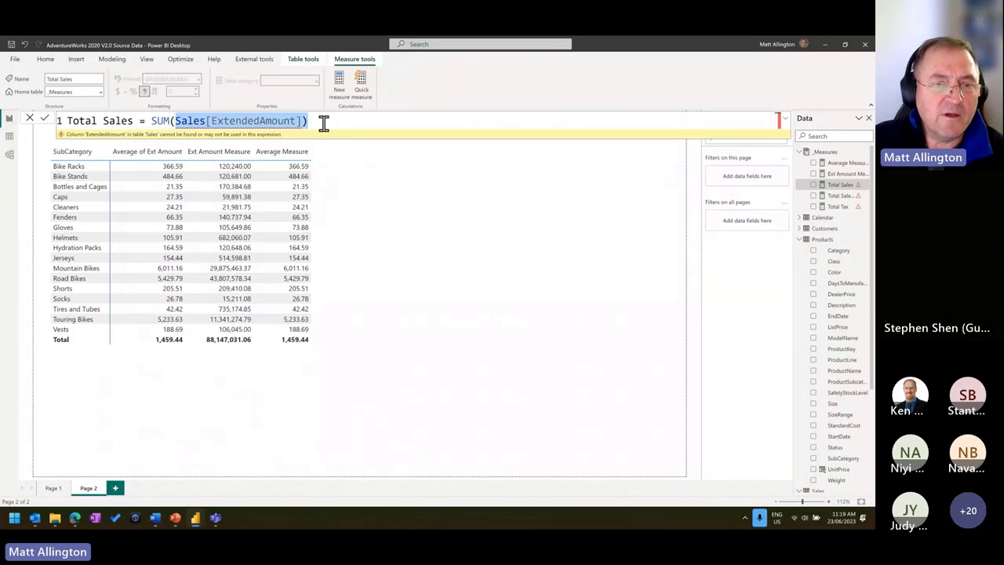
{"action": "left_click", "coordinate": [416, 214]}
Create the measure Total Qty = sum(Sales[OrderQuantity]) in the _Measures table
{"action": "right_click", "coordinate": [837, 159]}
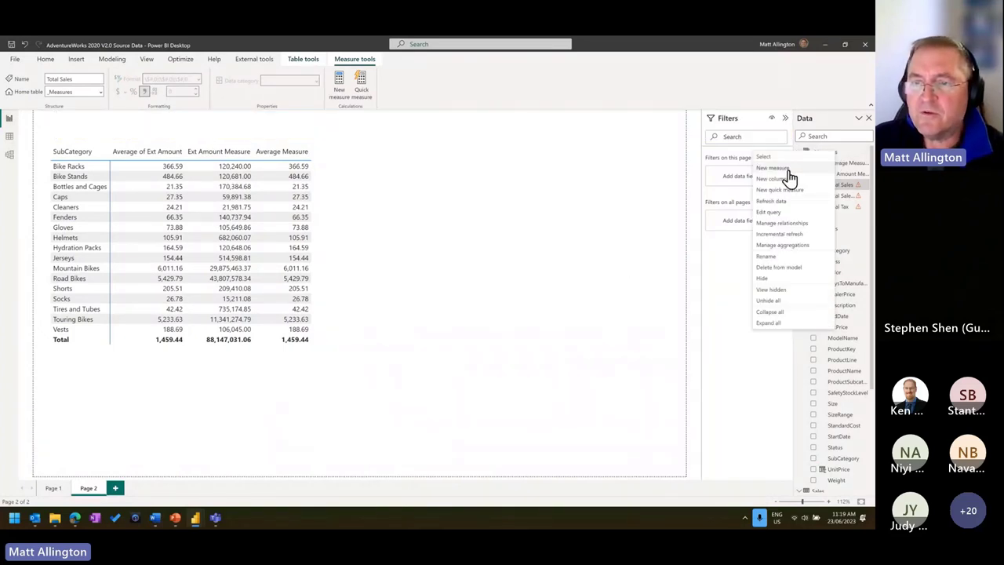
{"action": "left_click", "coordinate": [354, 235]}
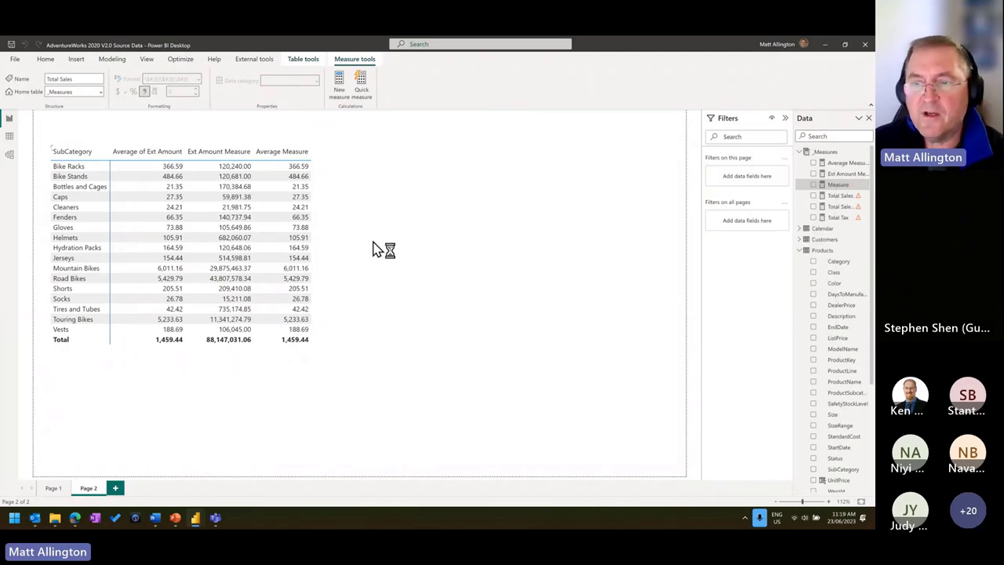
{"action": "type", "text": "Total "}
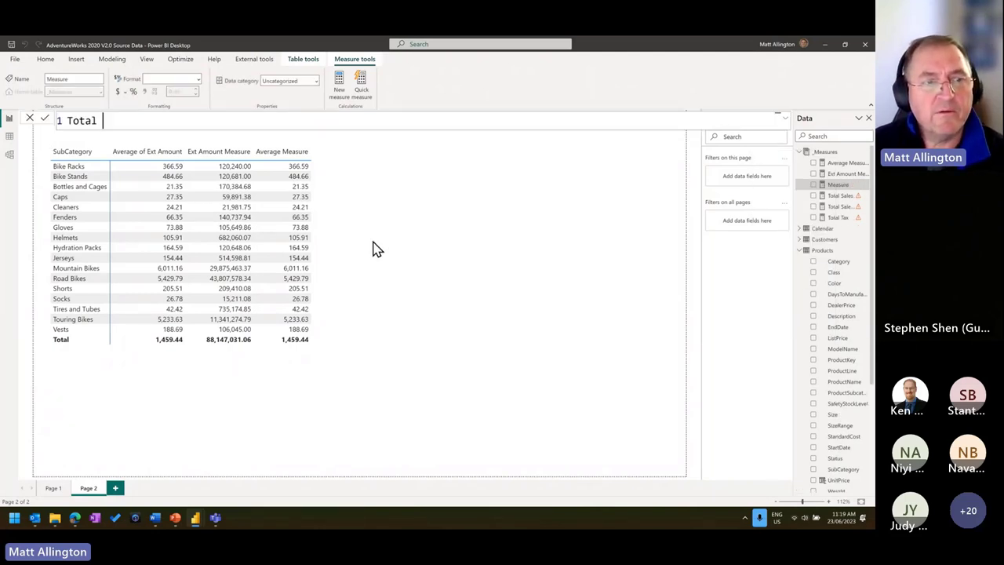
{"action": "type", "text": "Qty = sum(qu"}
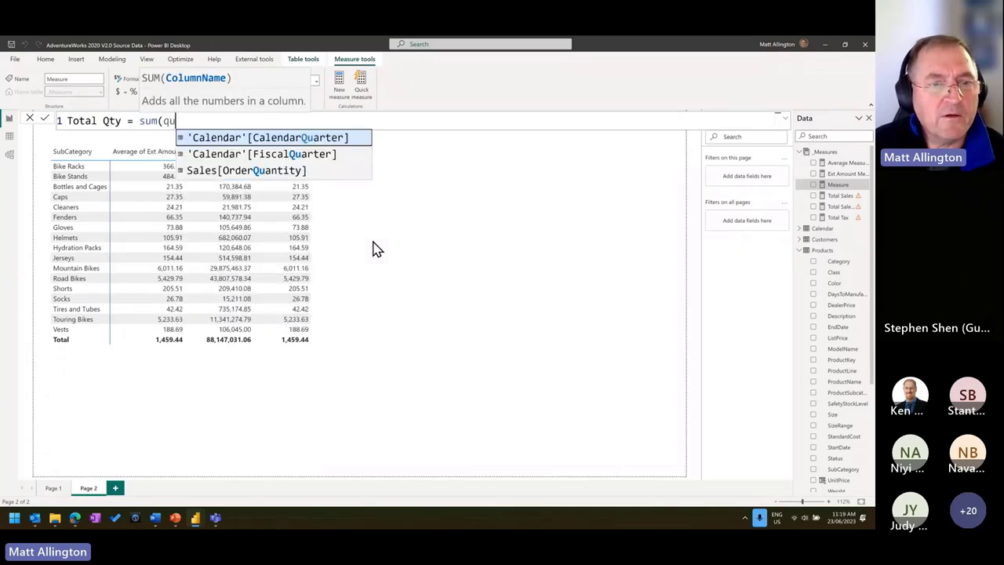
{"action": "key", "text": "Down"}
{"action": "key", "text": "Down"}
{"action": "key", "text": "Tab"}
{"action": "type", "text": ")"}
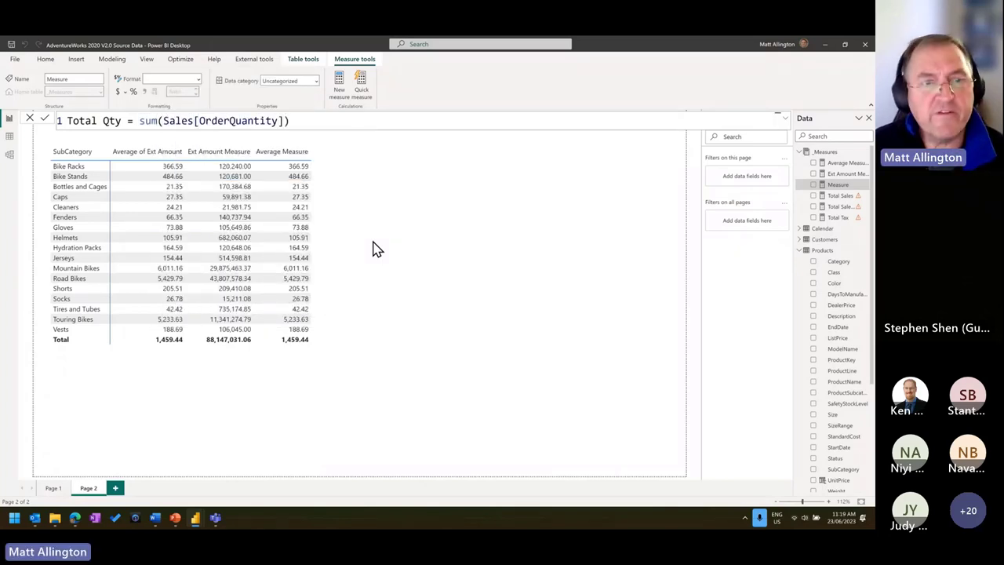
{"action": "key", "text": "Return"}
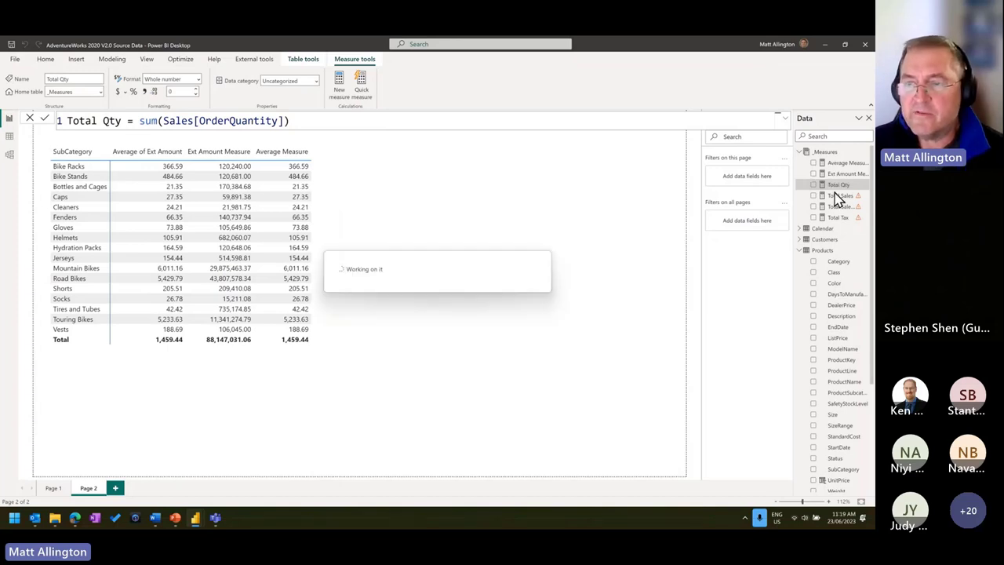
Place Total Qty on the page as a table visual showing 181430
{"action": "left_click_drag", "start_coordinate": [817, 192], "coordinate": [570, 259]}
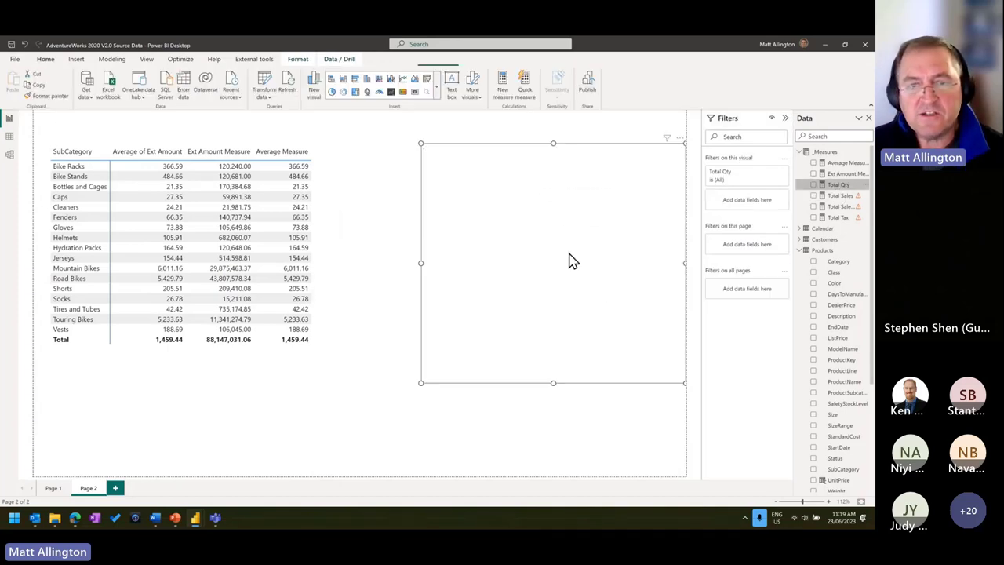
{"action": "left_click", "coordinate": [340, 179]}
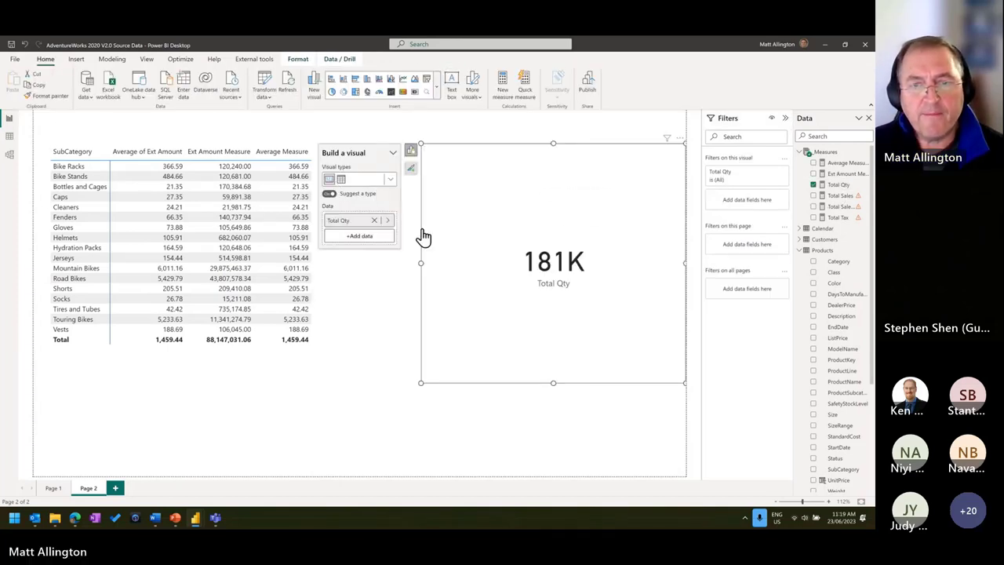
{"action": "left_click", "coordinate": [843, 186]}
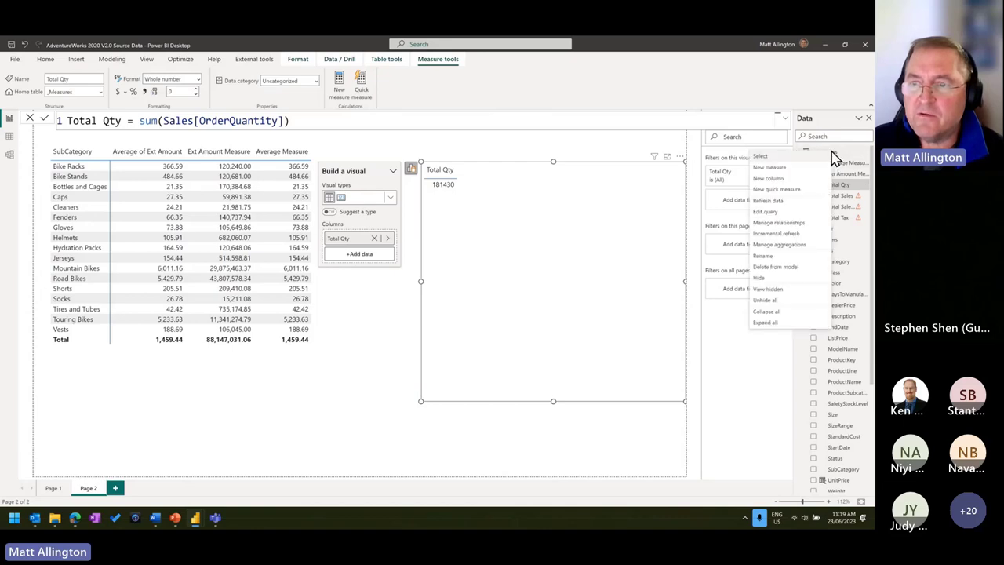
Create the measure Total Qty SUMX = sumx(Sales,Sales[OrderQuantity]) in the Measures table
{"action": "right_click", "coordinate": [827, 153]}
{"action": "left_click", "coordinate": [786, 169]}
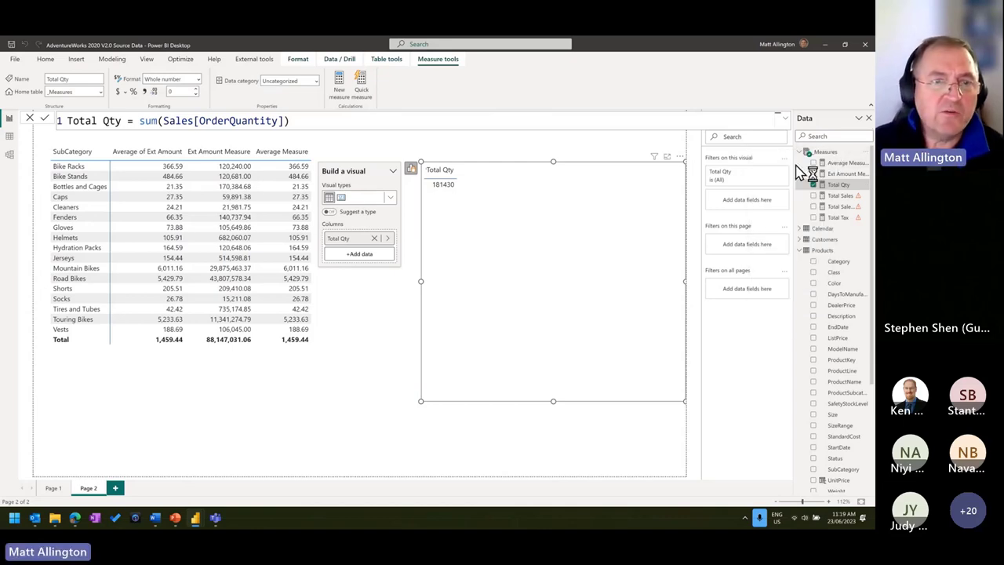
{"action": "type", "text": "T"}
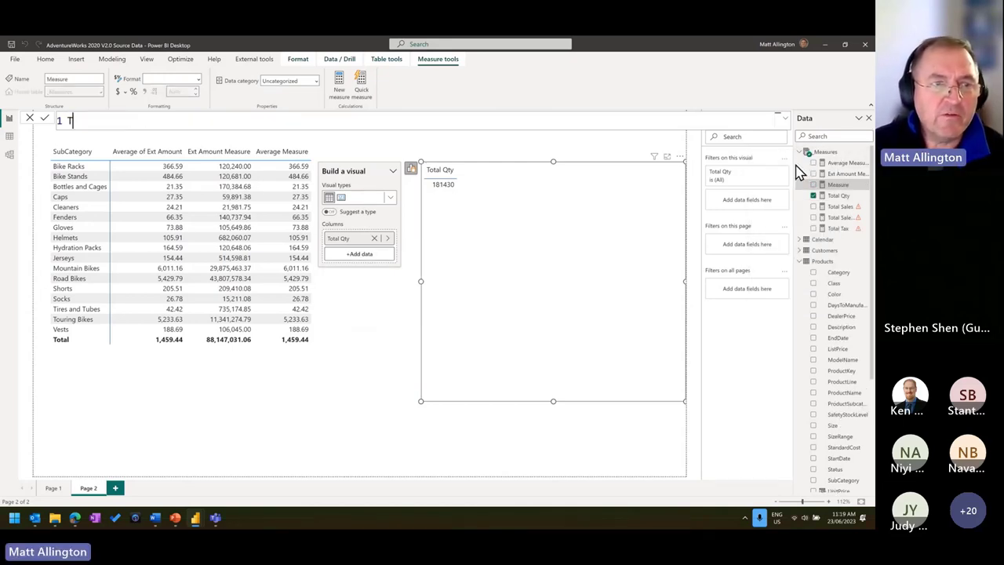
{"action": "type", "text": "otal Qty S"}
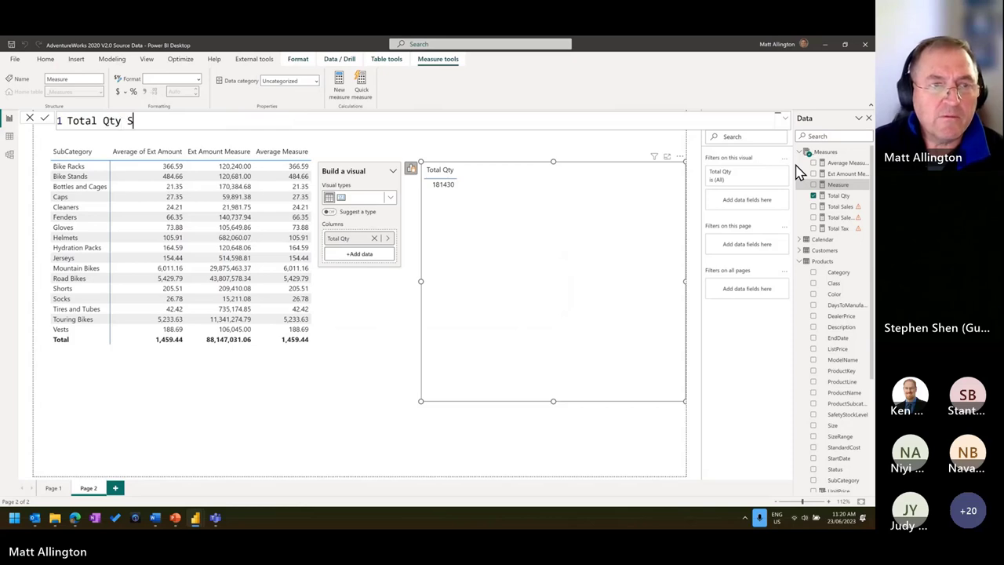
{"action": "type", "text": "UMX = s"}
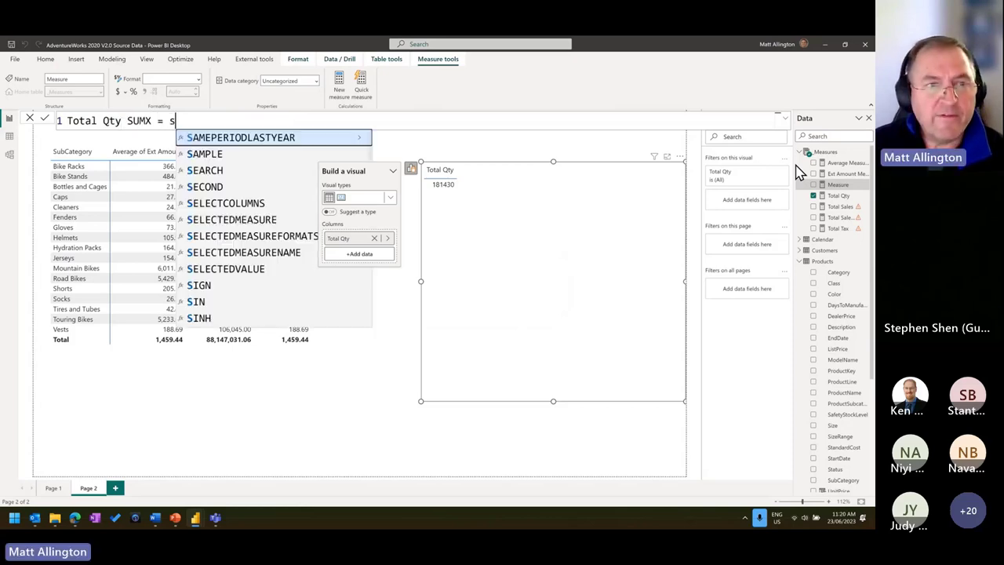
{"action": "type", "text": "umx(sales"}
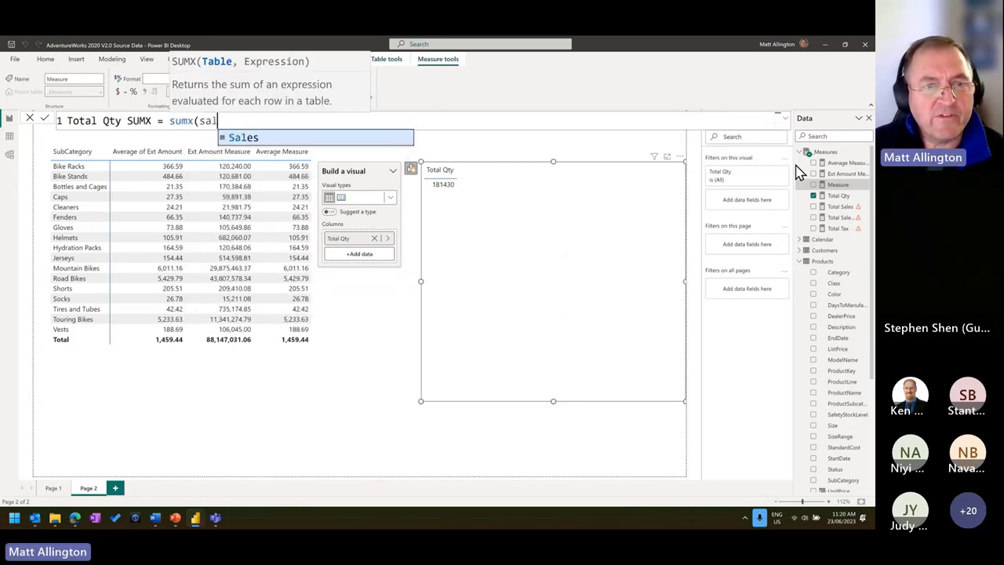
{"action": "key", "text": "Tab"}
{"action": "type", "text": ",qu"}
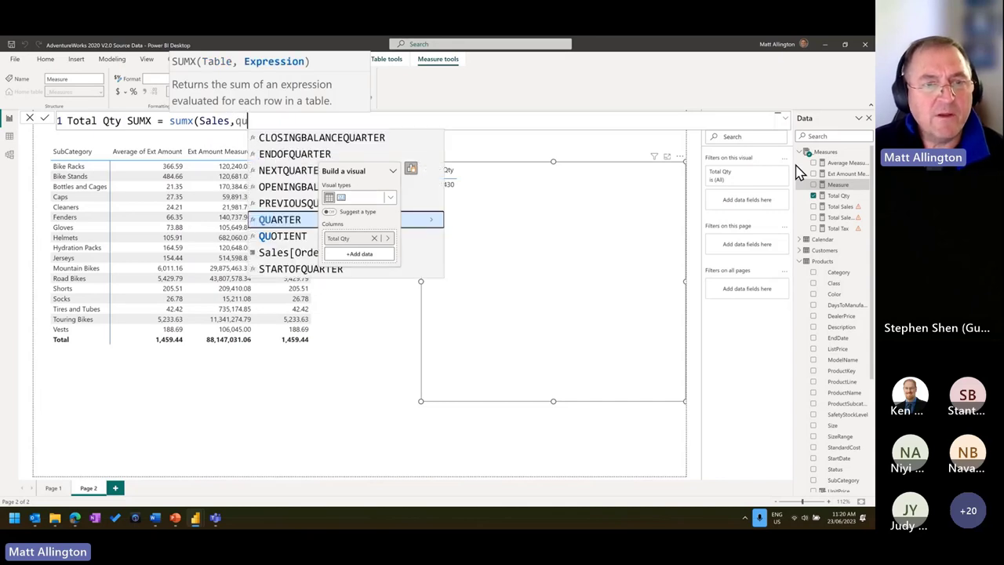
{"action": "key", "text": "Down"}
{"action": "key", "text": "Down"}
{"action": "key", "text": "Tab"}
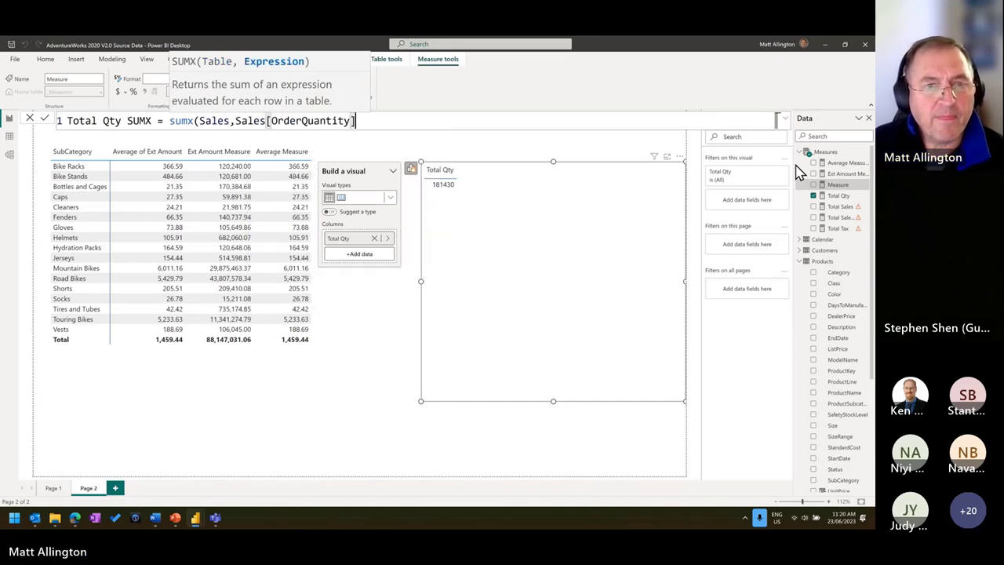
{"action": "type", "text": ")"}
{"action": "key", "text": "Return"}
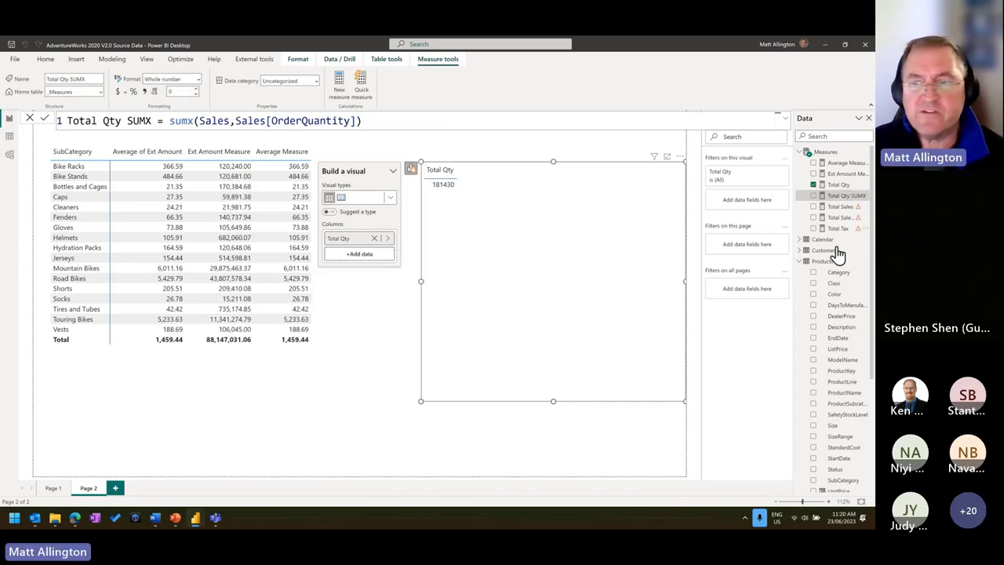
Add Total Qty SUMX to the table, then highlight its sumx(Sales and Sales[OrderQuantity] parts
{"action": "left_click_drag", "start_coordinate": [840, 198], "coordinate": [596, 244]}
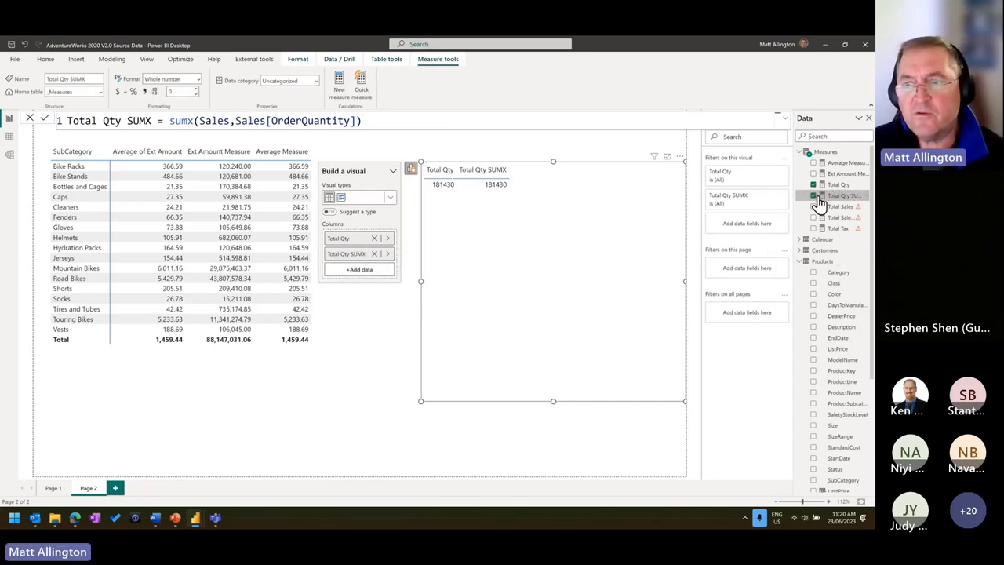
{"action": "left_click_drag", "start_coordinate": [236, 121], "coordinate": [335, 120]}
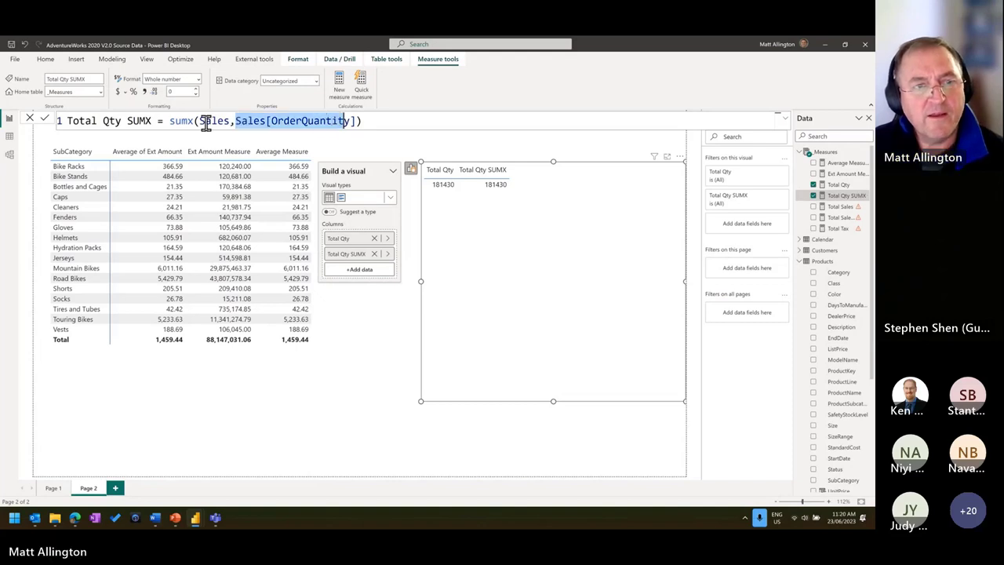
{"action": "left_click_drag", "start_coordinate": [170, 121], "coordinate": [231, 121]}
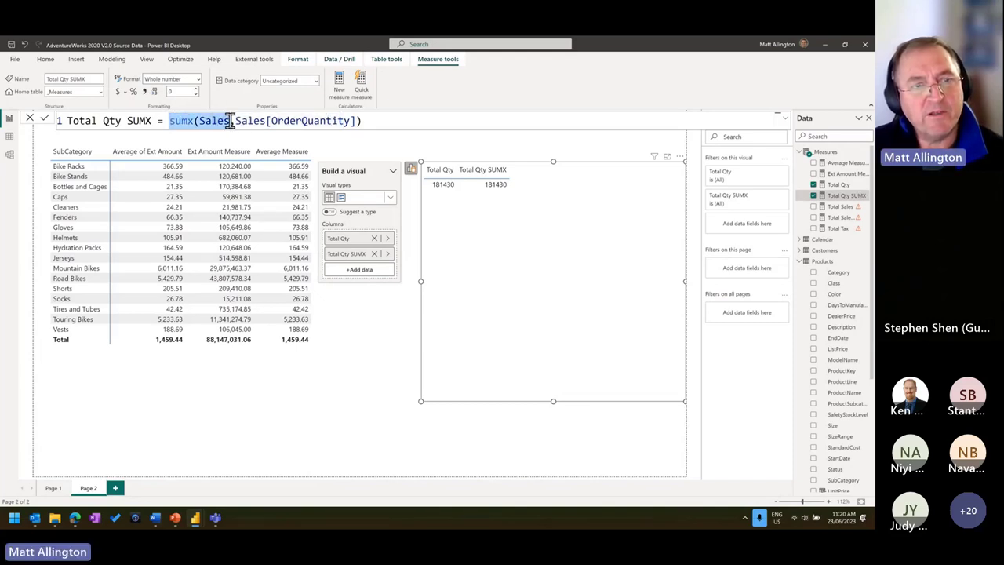
{"action": "left_click", "coordinate": [205, 120]}
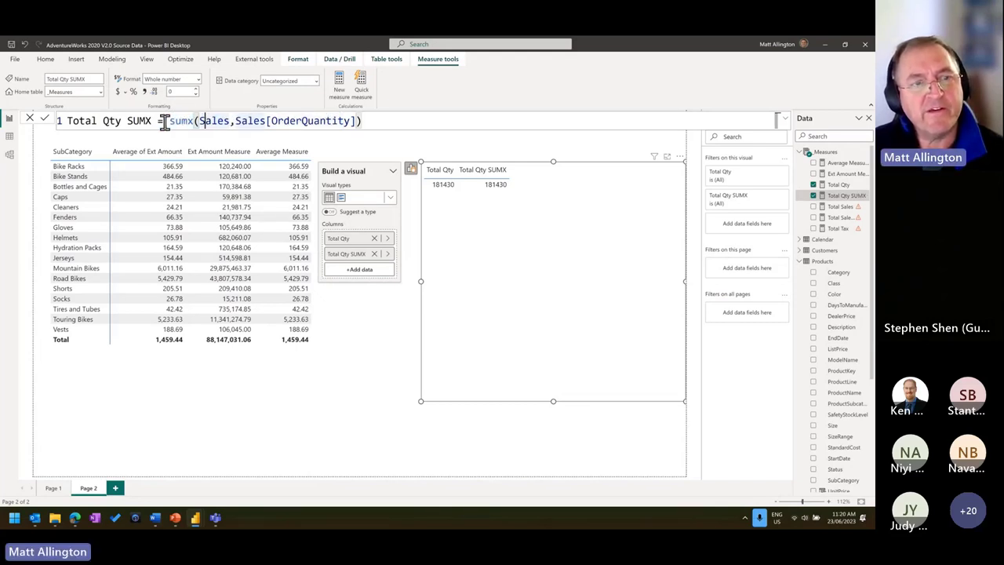
{"action": "left_click_drag", "start_coordinate": [167, 121], "coordinate": [228, 121]}
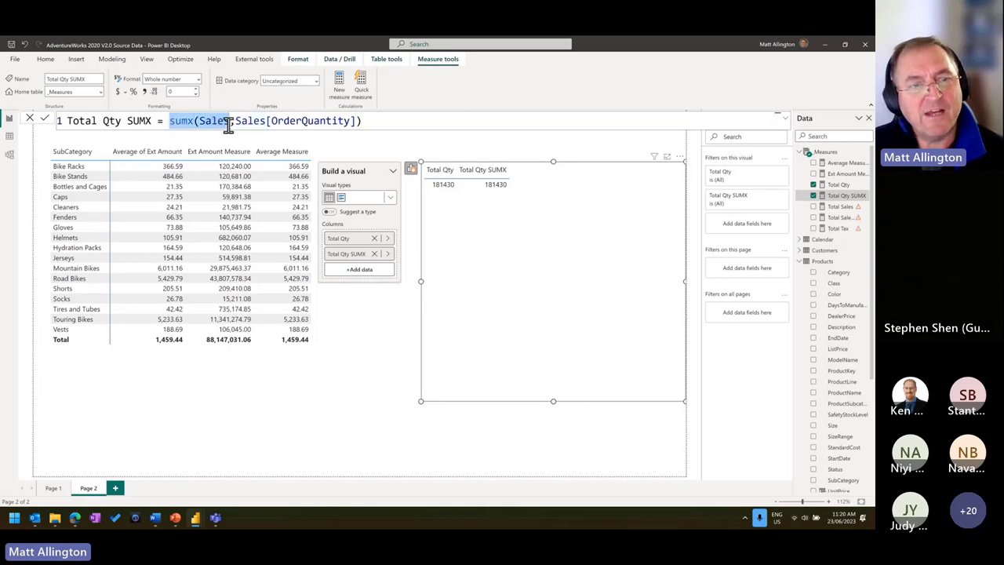
{"action": "left_click", "coordinate": [230, 123]}
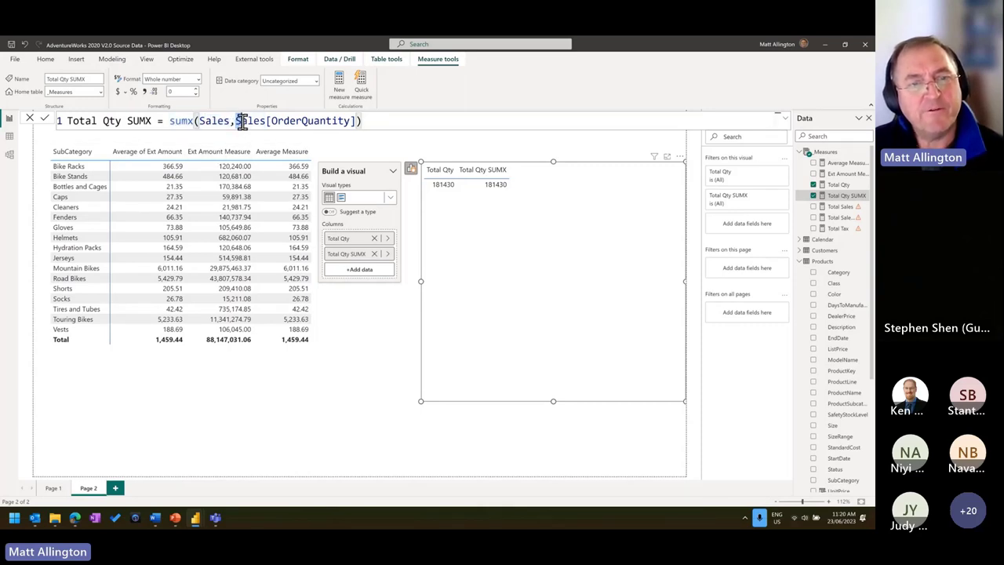
{"action": "left_click_drag", "start_coordinate": [238, 121], "coordinate": [350, 127]}
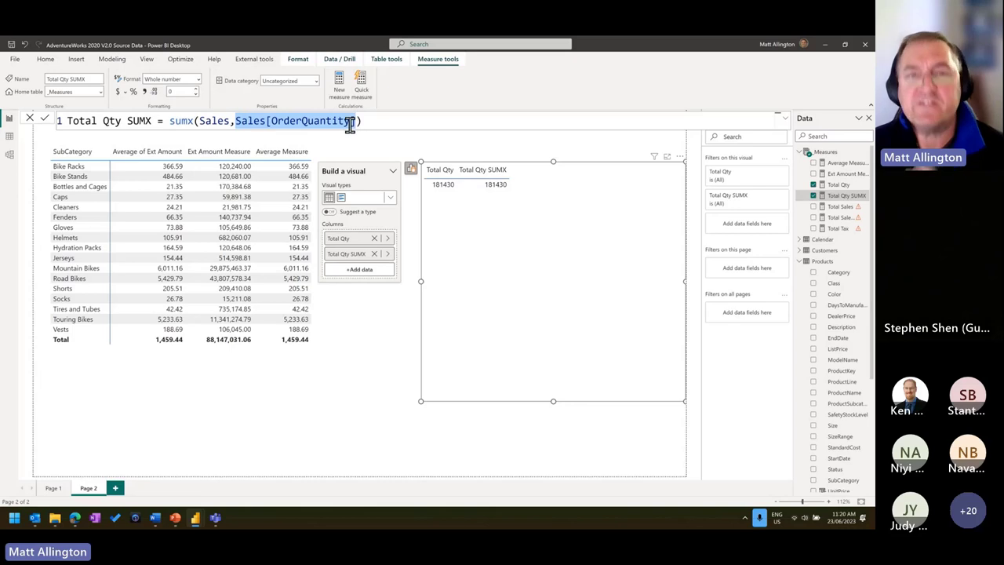
{"action": "left_click", "coordinate": [396, 120]}
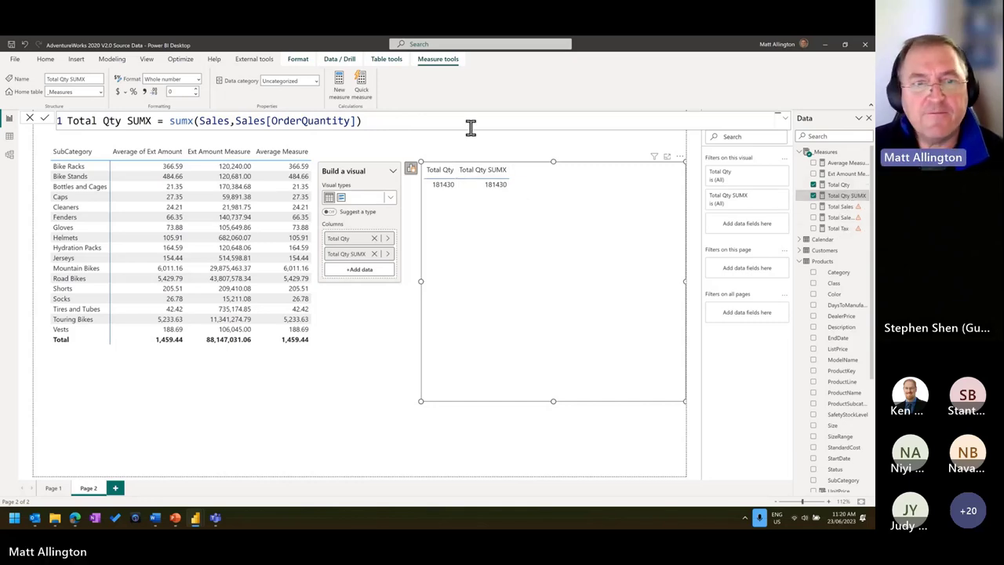
Append the comment // SUM(Sales[OrderQuantity]) to the Total Qty SUMX formula and commit it
{"action": "type", "text": "// "}
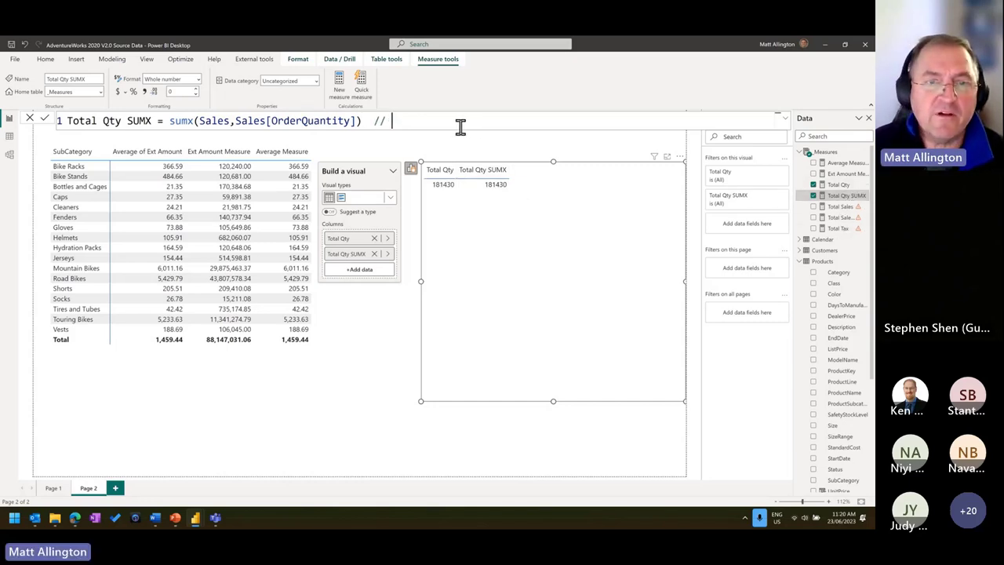
{"action": "type", "text": "SUM("}
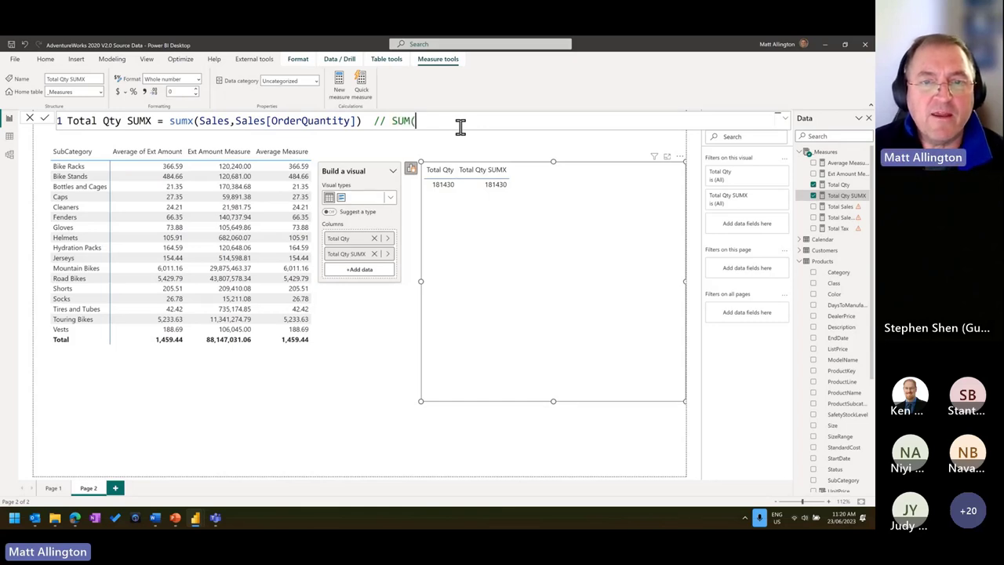
{"action": "type", "text": "Sales"}
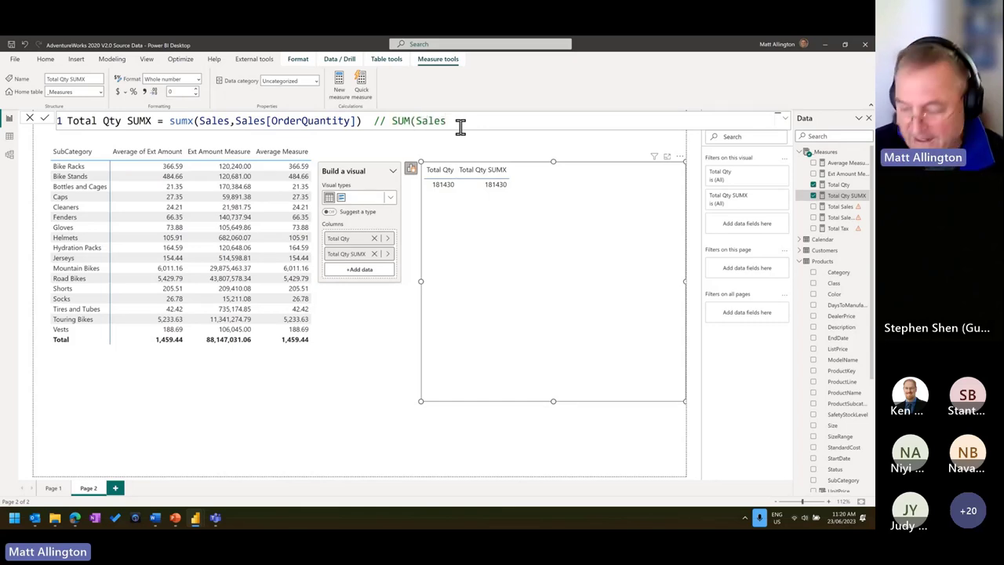
{"action": "type", "text": "[OrderQu"}
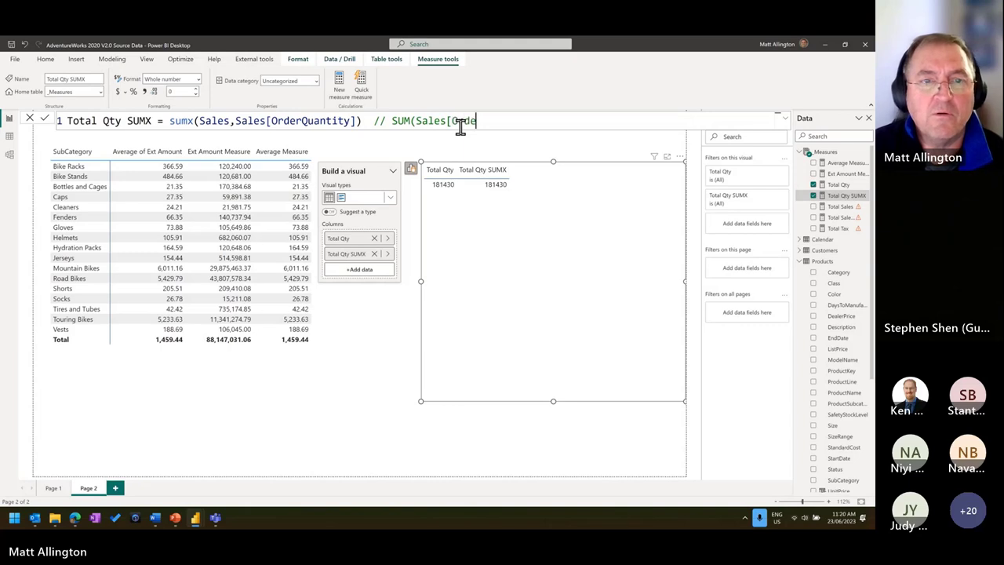
{"action": "type", "text": "antity])"}
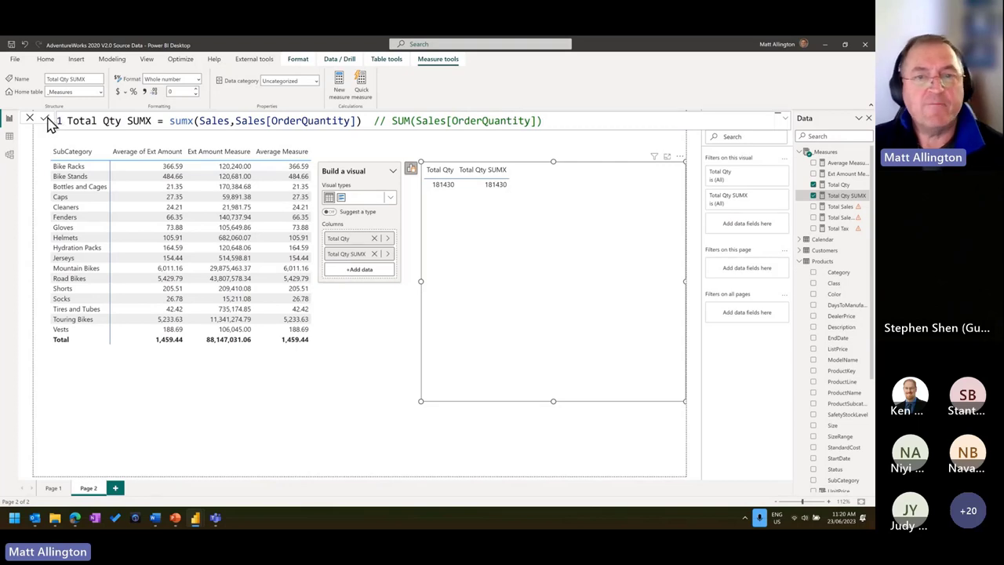
{"action": "left_click", "coordinate": [44, 118]}
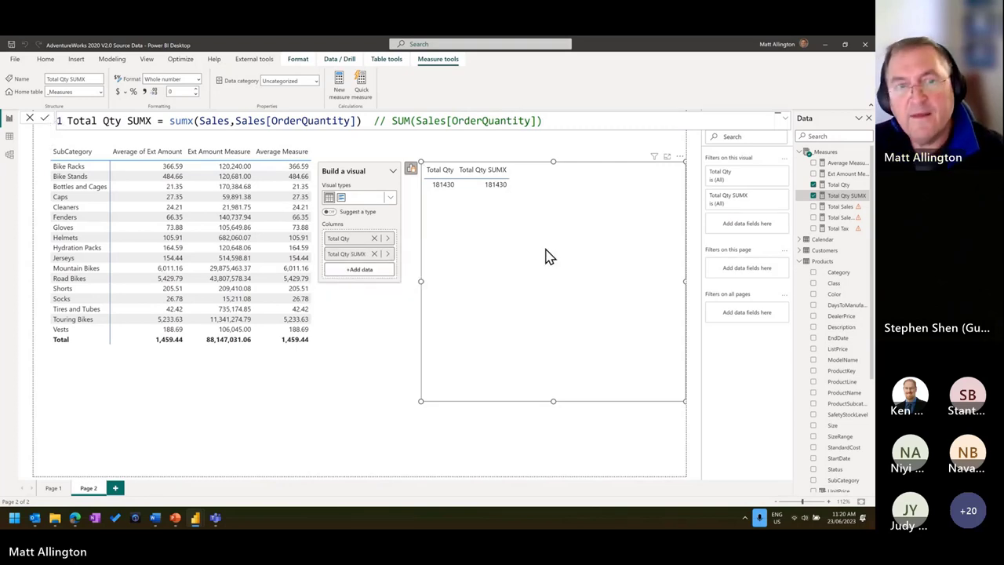
{"action": "left_click_drag", "start_coordinate": [390, 121], "coordinate": [547, 122]}
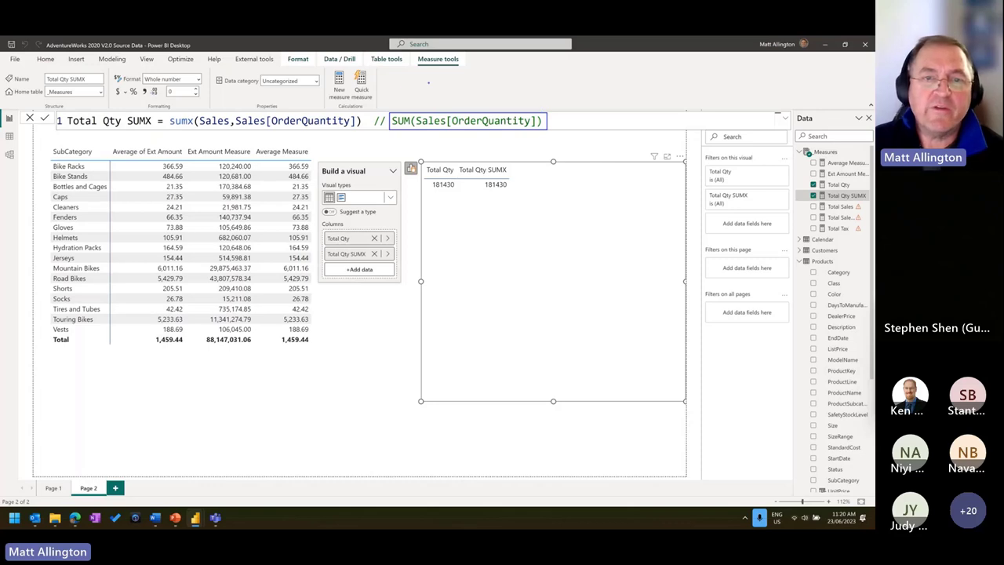
{"action": "left_click_drag", "start_coordinate": [396, 114], "coordinate": [390, 87]}
{"action": "left_click_drag", "start_coordinate": [401, 132], "coordinate": [380, 146]}
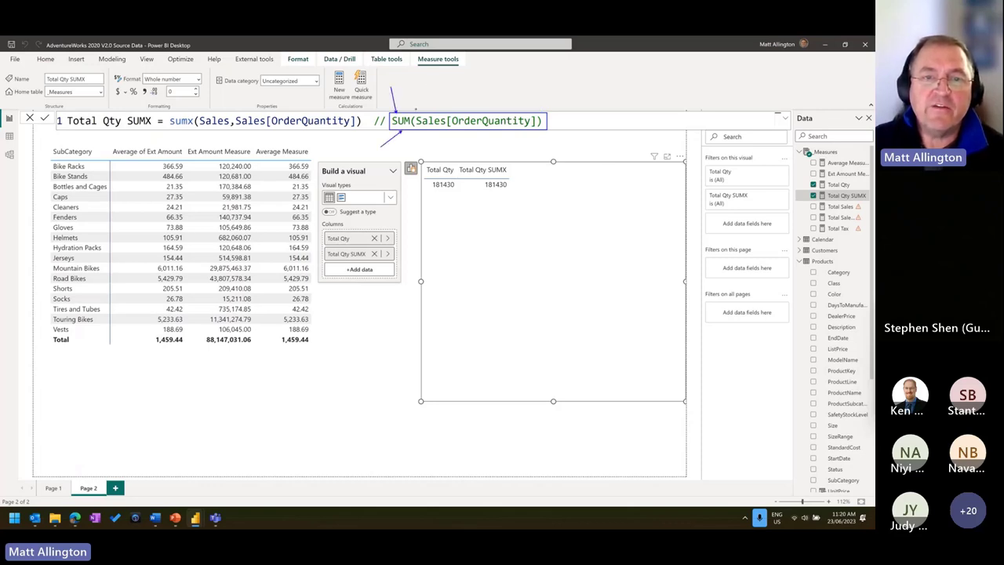
{"action": "left_click_drag", "start_coordinate": [415, 110], "coordinate": [431, 91]}
{"action": "left_click_drag", "start_coordinate": [421, 130], "coordinate": [429, 143]}
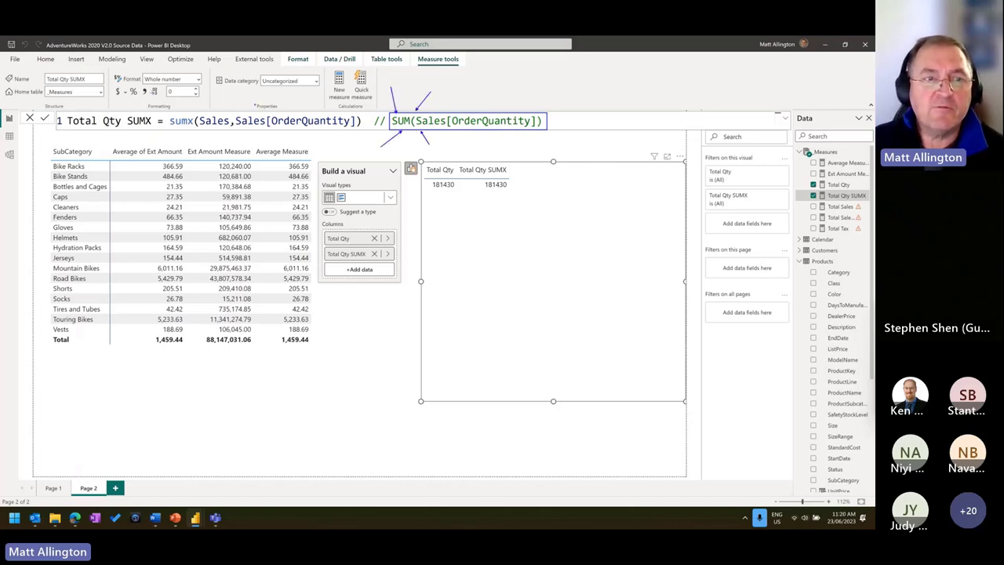
{"action": "mouse_move", "coordinate": [161, 106]}
{"action": "left_mouse_down"}
{"action": "mouse_move", "coordinate": [363, 133]}
{"action": "mouse_move", "coordinate": [410, 95]}
{"action": "left_mouse_up"}
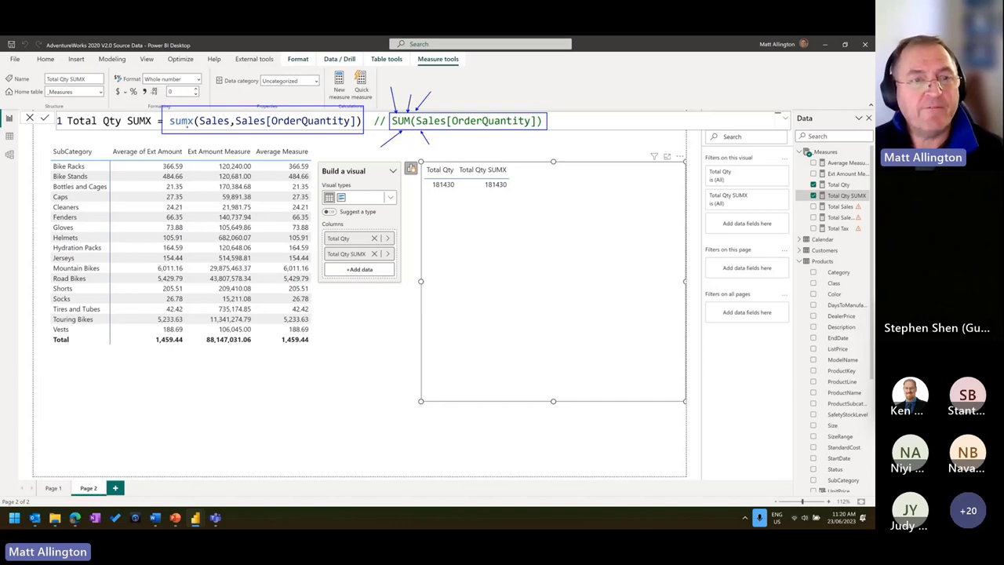
{"action": "left_click_drag", "start_coordinate": [217, 128], "coordinate": [200, 151]}
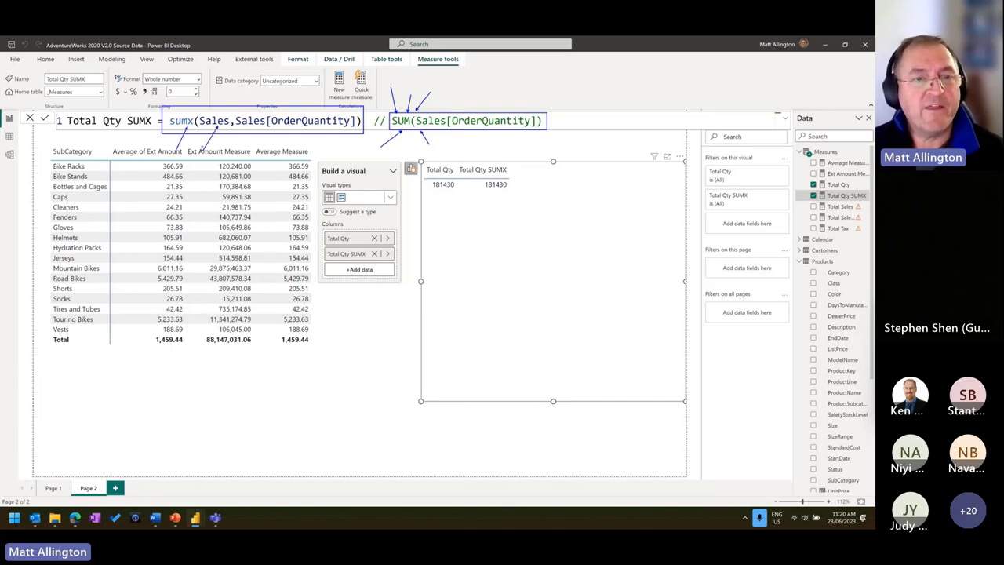
{"action": "left_click_drag", "start_coordinate": [299, 128], "coordinate": [278, 154]}
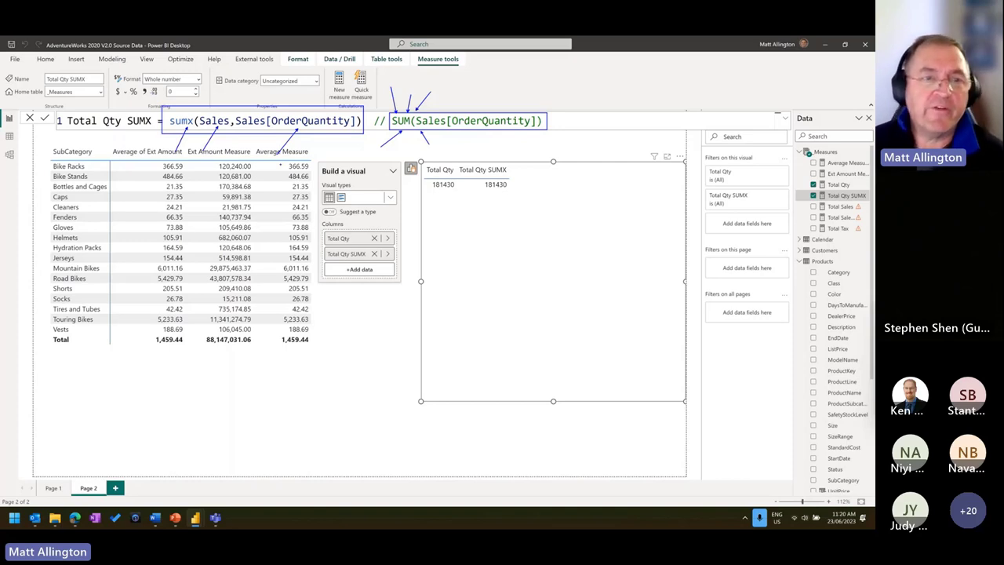
{"action": "key", "text": "Escape"}
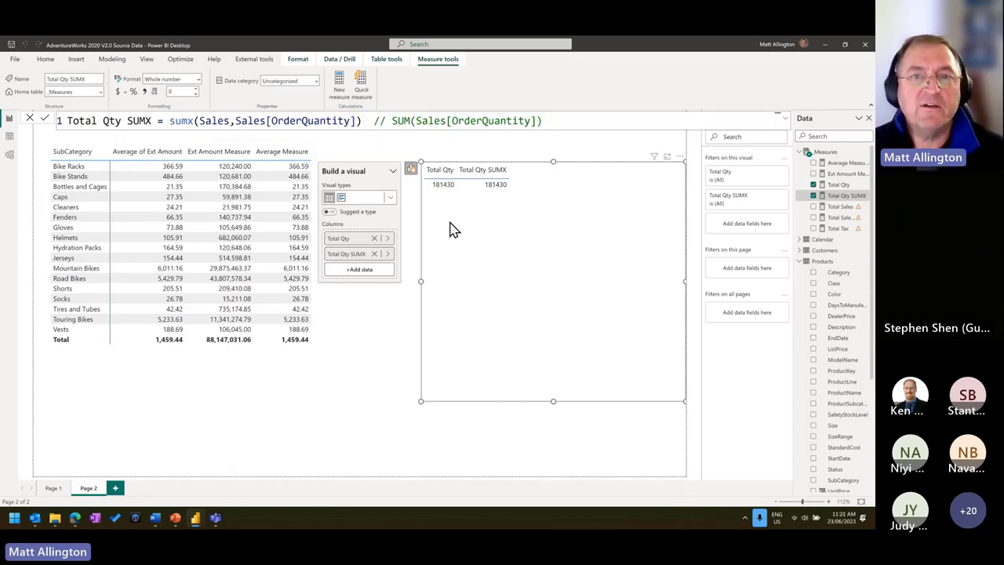